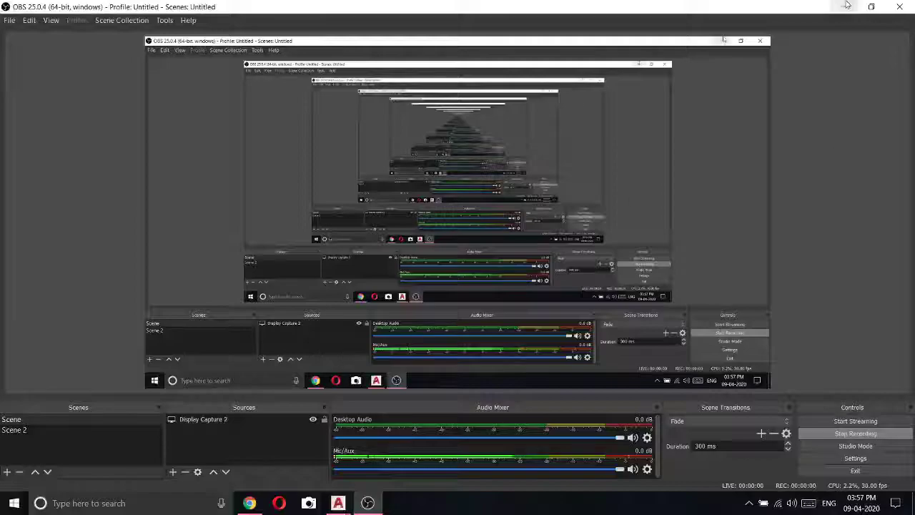
- Bring up the AutoCAD drawing of the house elevation above the floor plan and zoom to fit
left_click(846, 5)
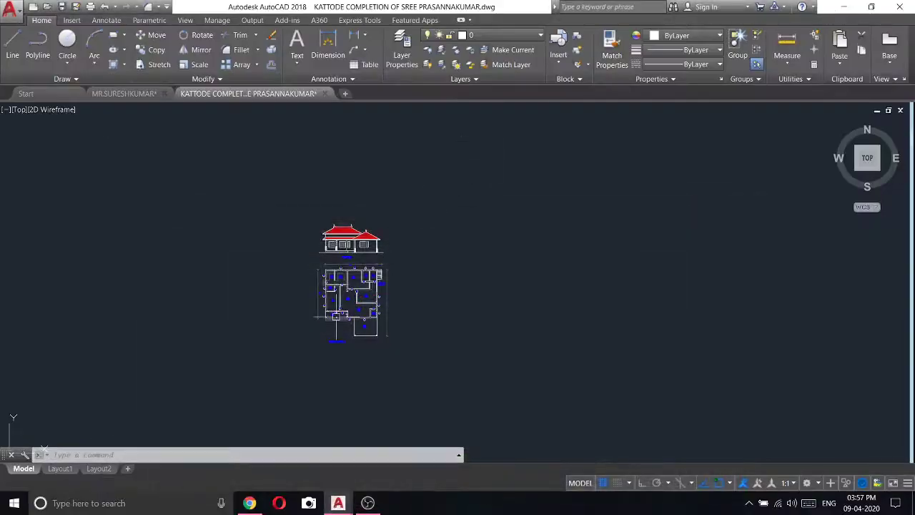
scroll(336, 318, "up", 2)
scroll(350, 272, "up", 2)
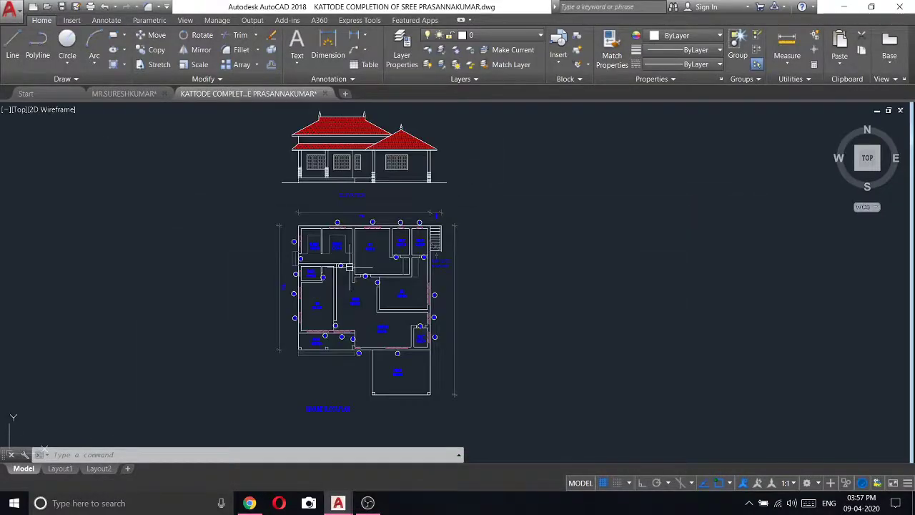
scroll(371, 315, "down", 1)
scroll(371, 314, "down", 1)
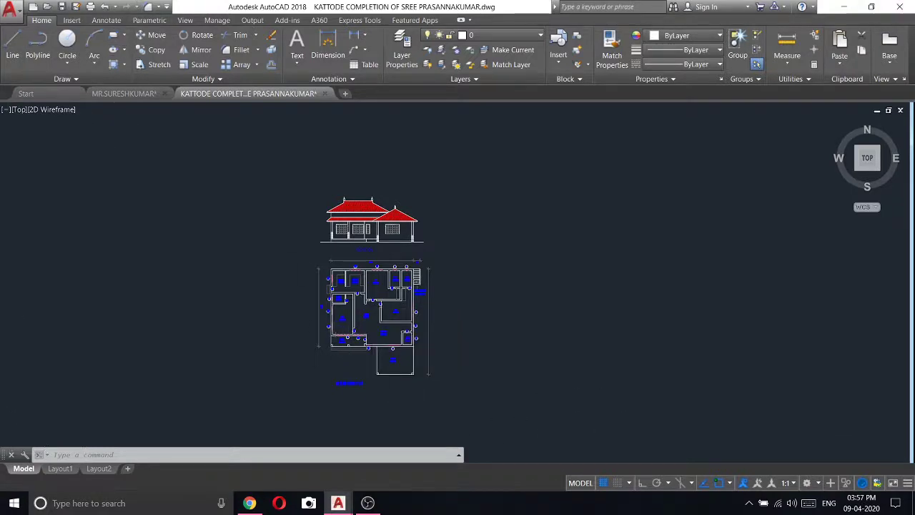
scroll(343, 308, "up", 4)
scroll(344, 308, "down", 2)
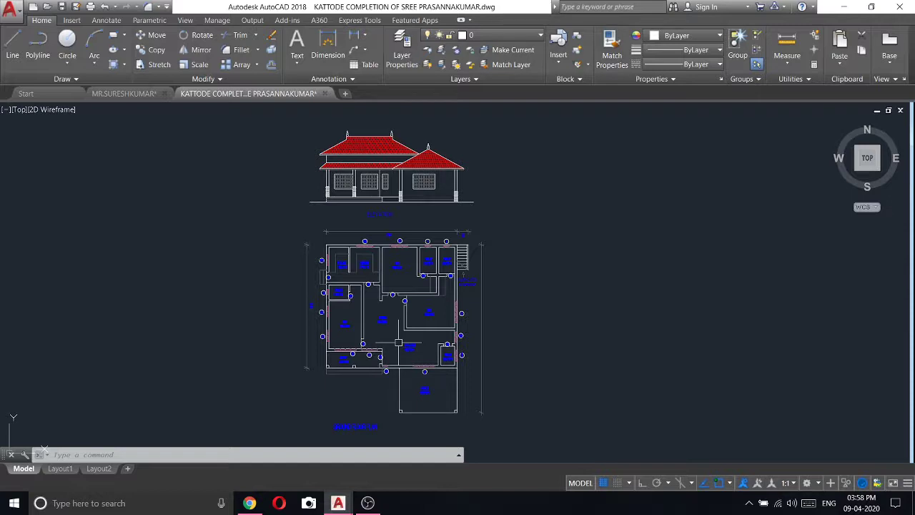
- Move the whole house elevation to the left, clear of the ground floor plan
scroll(332, 121, "up", 4)
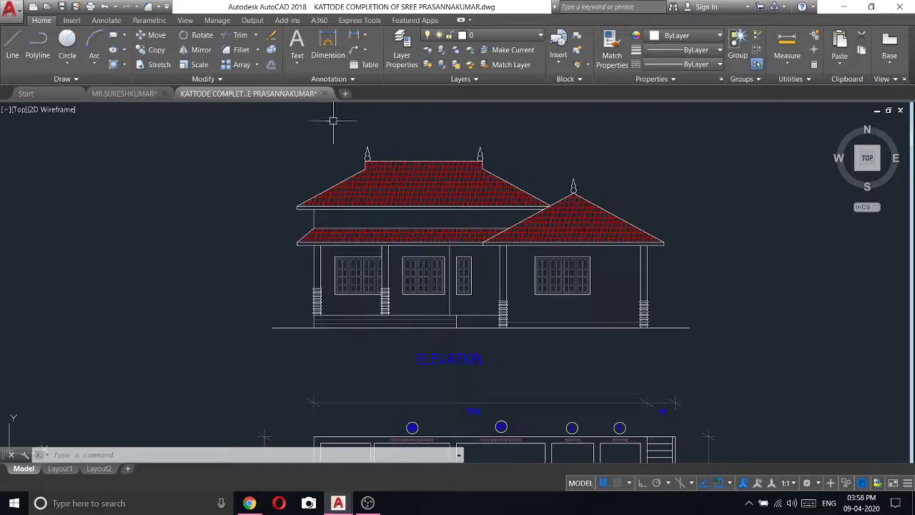
left_click(730, 340)
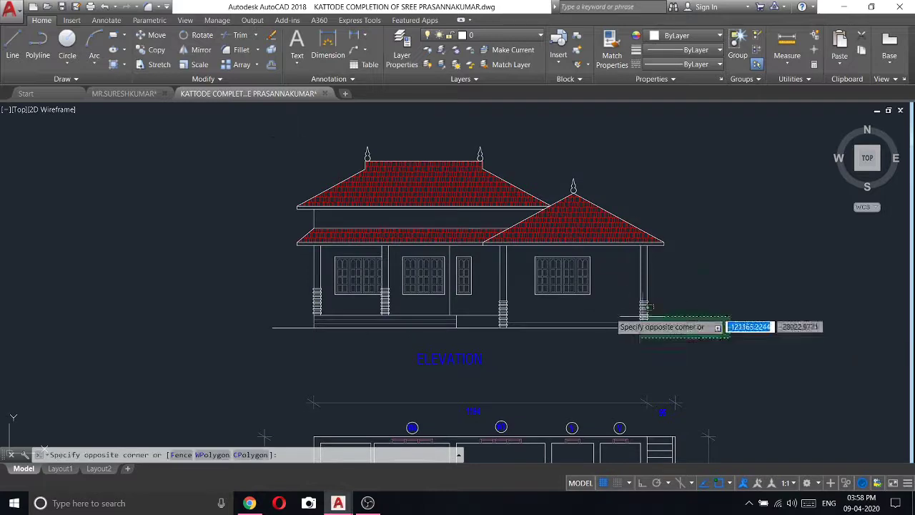
left_click(210, 135)
right_click(227, 139)
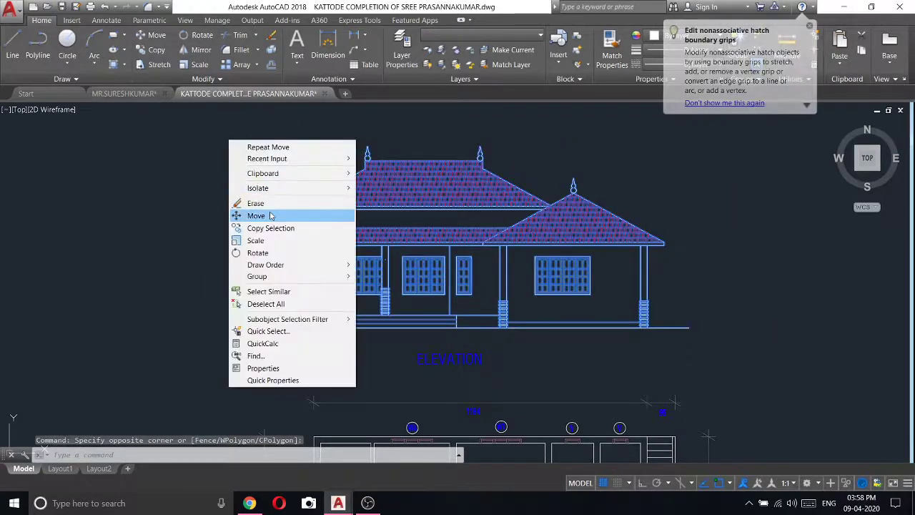
left_click(254, 212)
scroll(543, 193, "down", 3)
scroll(630, 187, "down", 2)
left_click(626, 171)
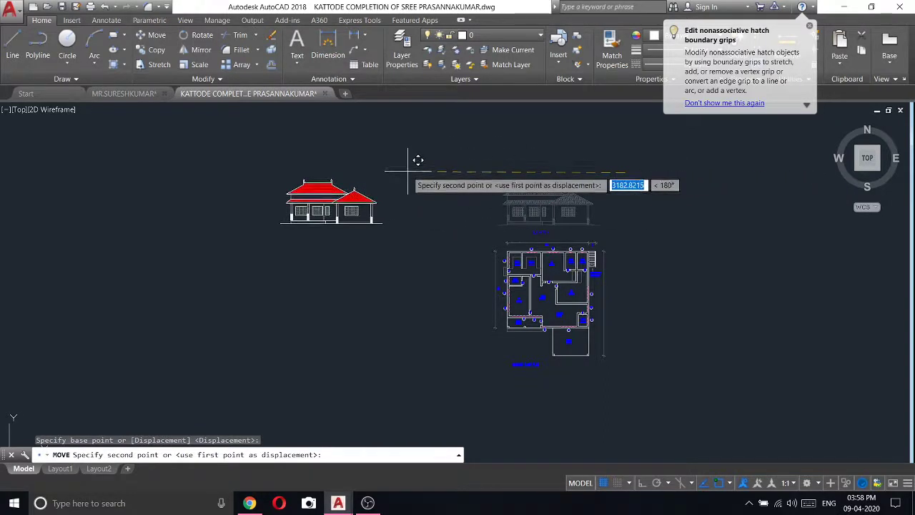
left_click(418, 158)
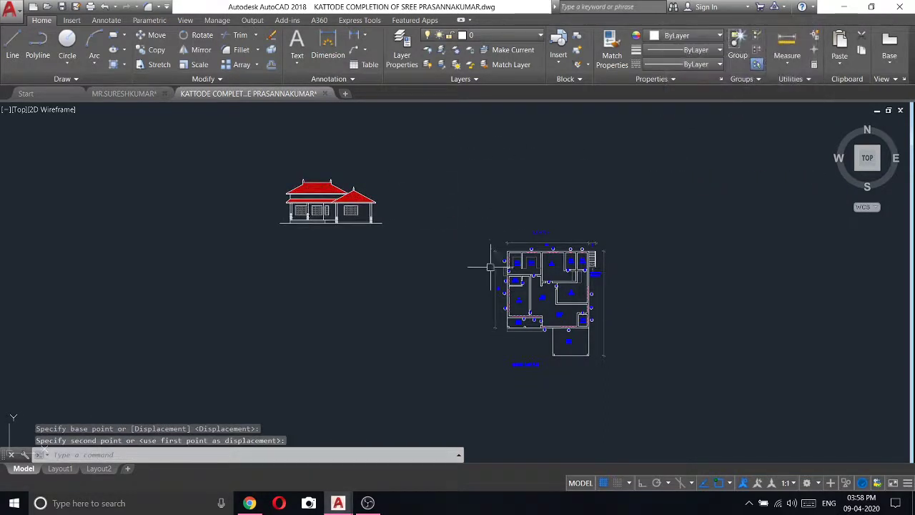
- Start a line from a point on the elevation, then end it without drawing anything
scroll(290, 193, "up", 5)
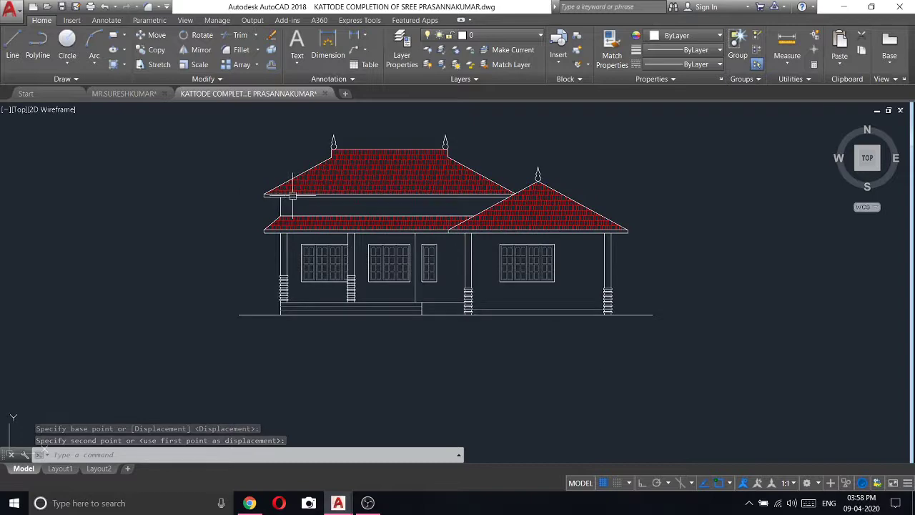
scroll(290, 193, "up", 2)
scroll(273, 220, "up", 4)
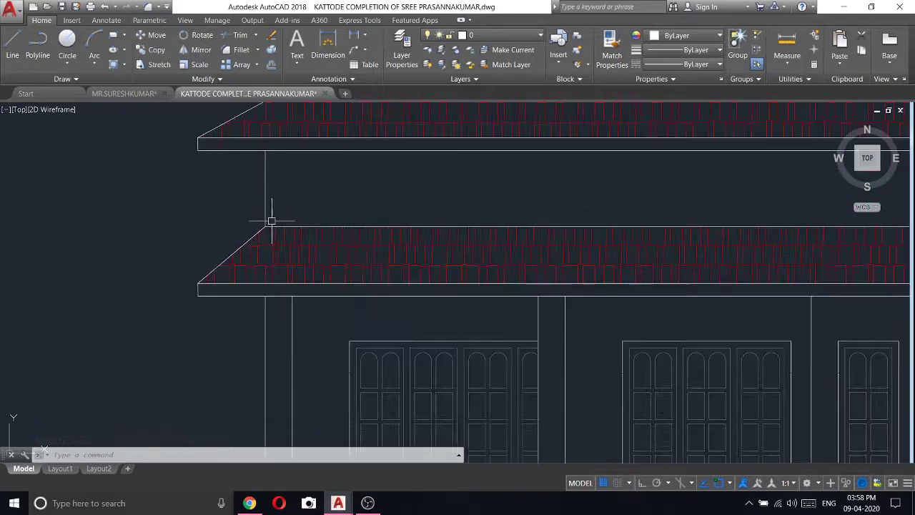
scroll(270, 221, "down", 2)
scroll(519, 227, "down", 2)
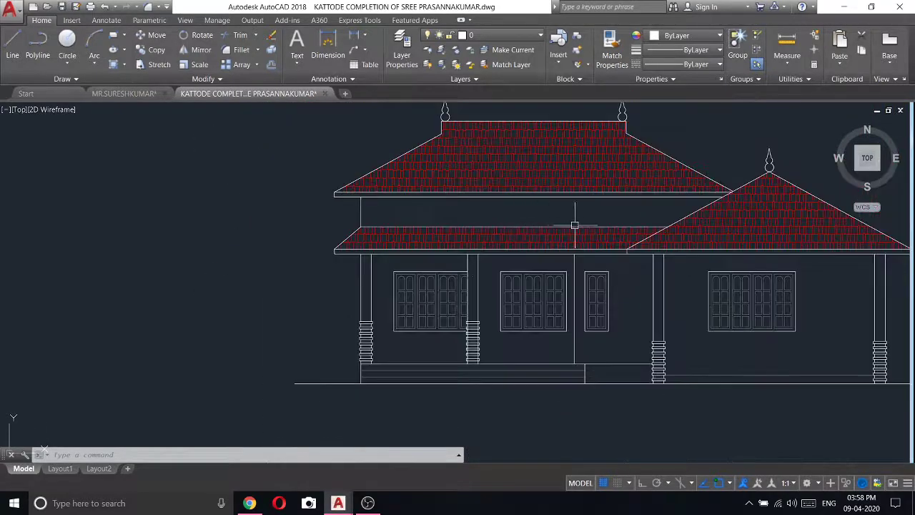
left_click(33, 44)
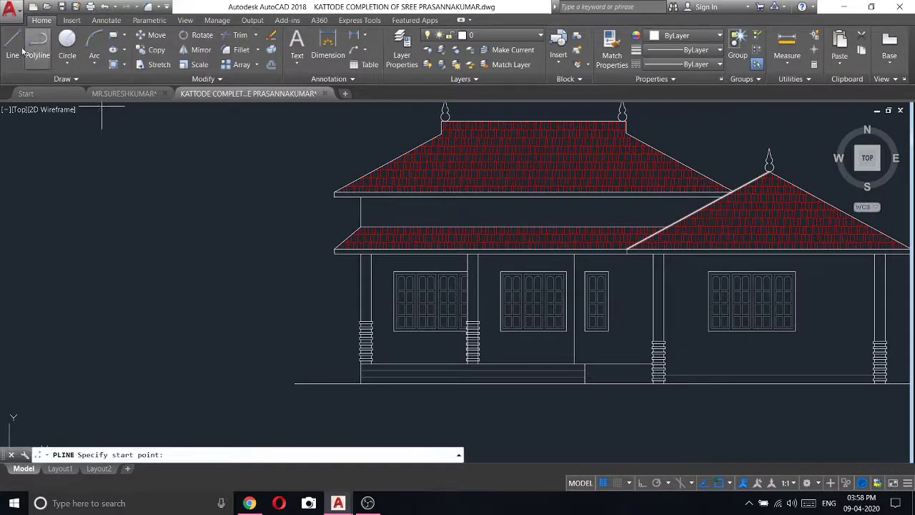
left_click(13, 47)
left_click(388, 363)
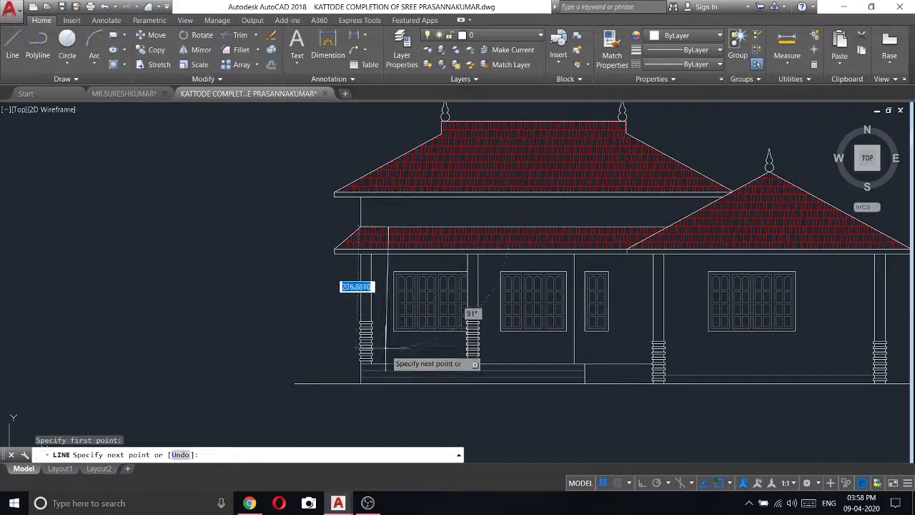
right_click(243, 108)
left_click(270, 116)
- Select the upper roof hatch, clear the selection, and pan to reveal the floor plan
scroll(454, 165, "down", 1)
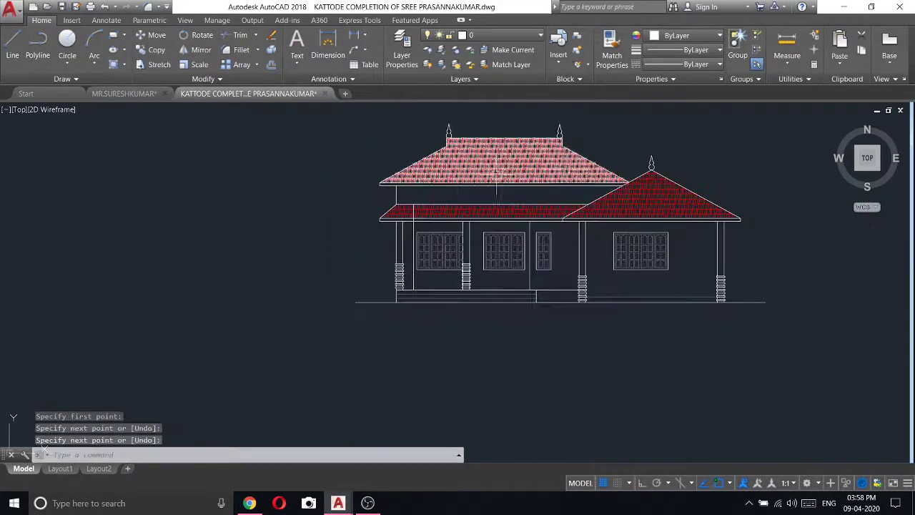
left_click(575, 114)
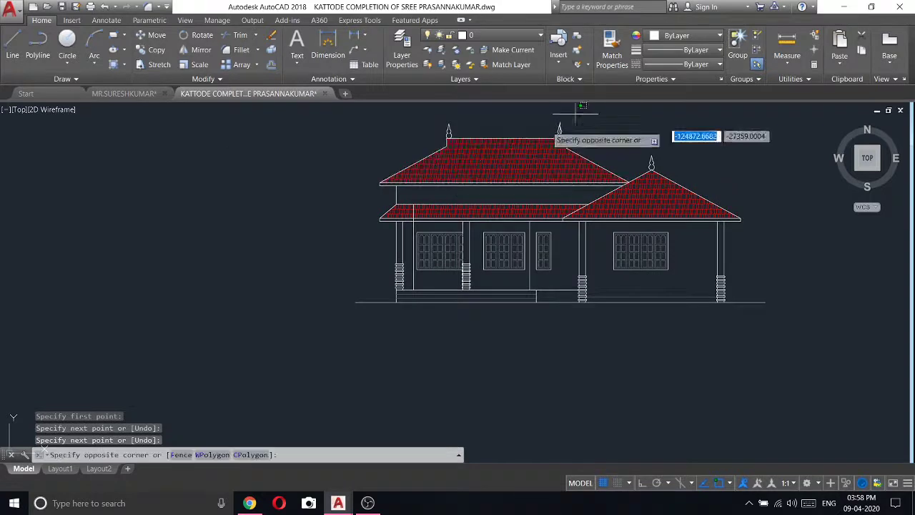
left_click(369, 188)
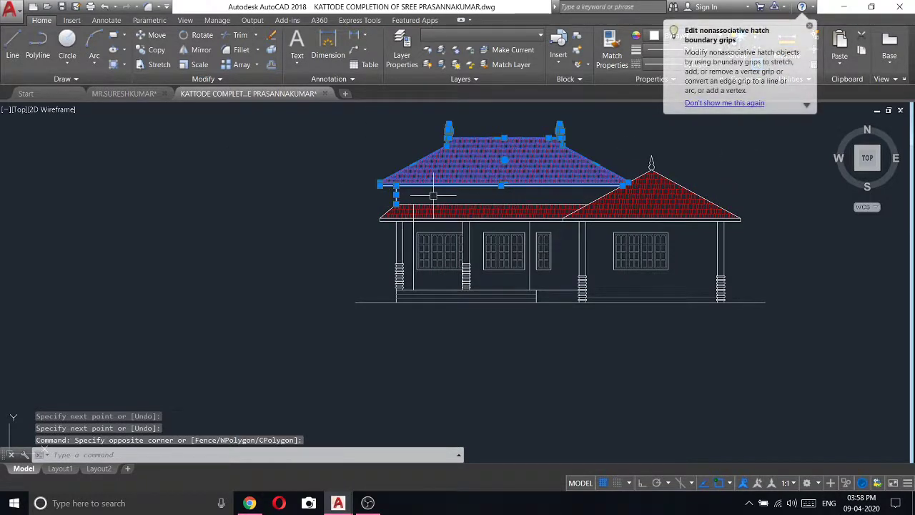
key("Escape")
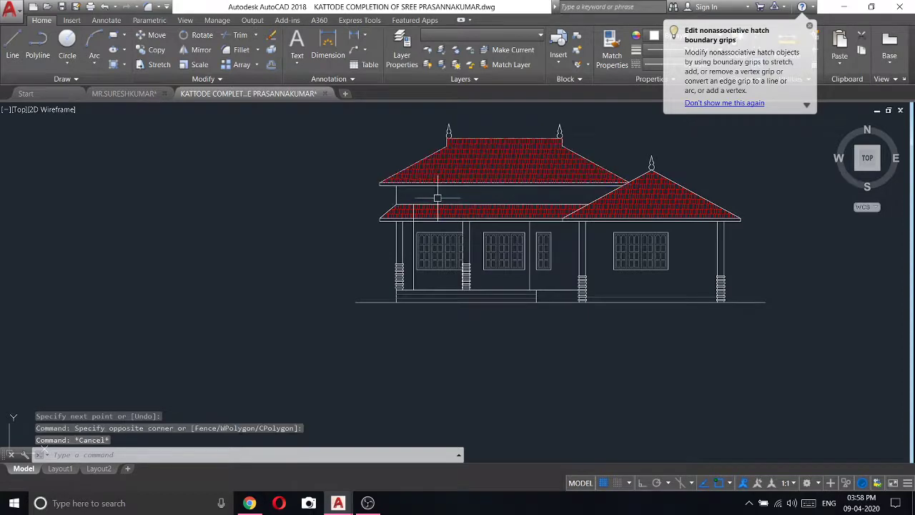
scroll(517, 210, "down", 3)
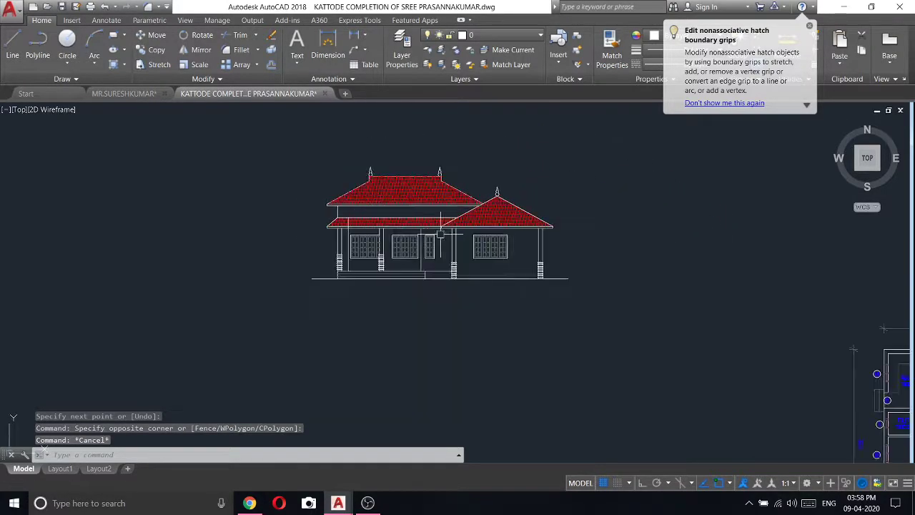
middle_click_drag(558, 257, 572, 261)
scroll(379, 231, "down", 3)
scroll(357, 250, "down", 2)
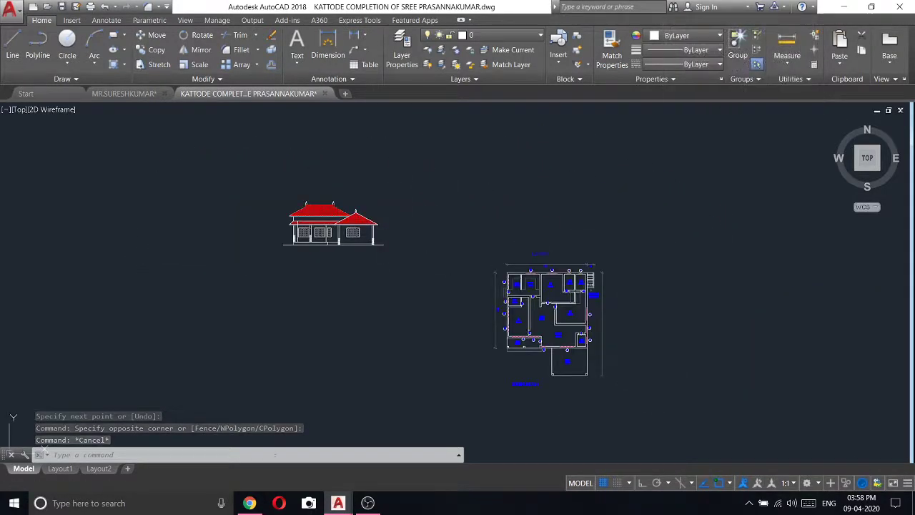
- Move the whole ground floor plan further left beneath the elevation
left_click(644, 389)
left_click(475, 215)
right_click(475, 215)
left_click(480, 279)
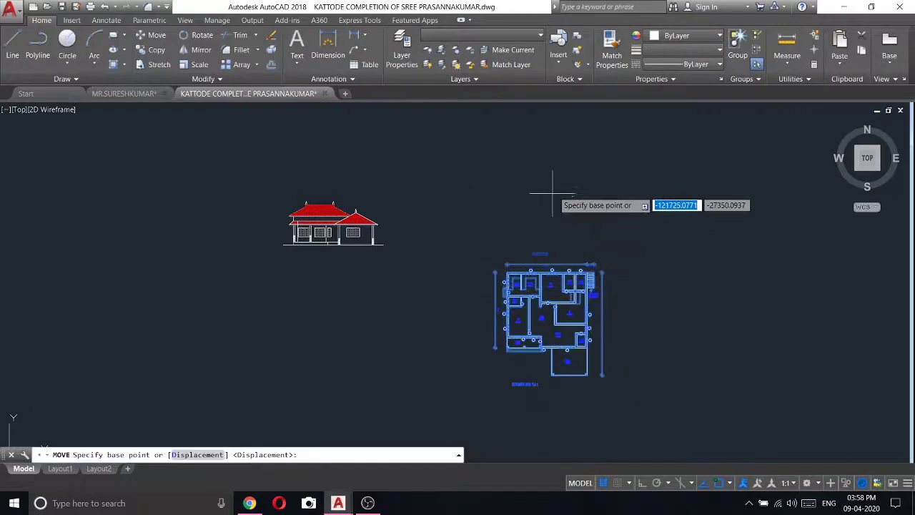
left_click(542, 190)
left_click(490, 186)
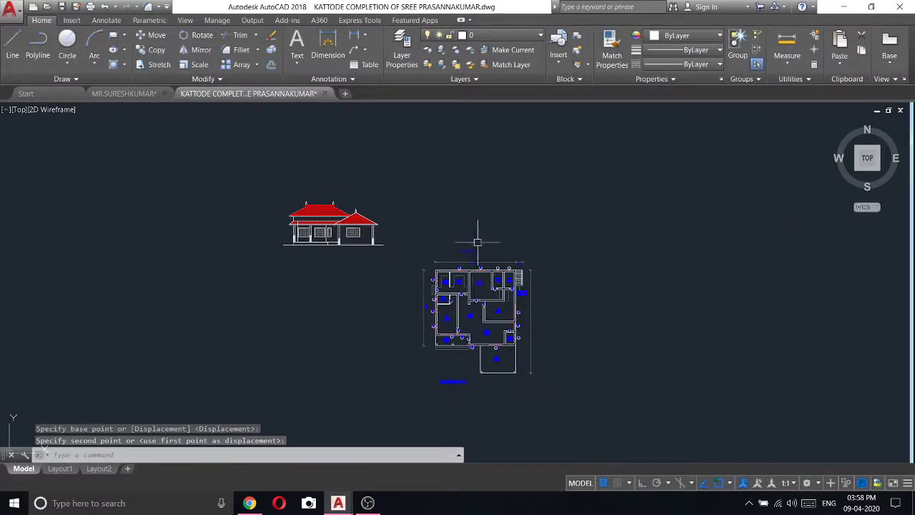
- Erase the stray vertical line from the elevation and recentre the view
scroll(459, 247, "up", 2)
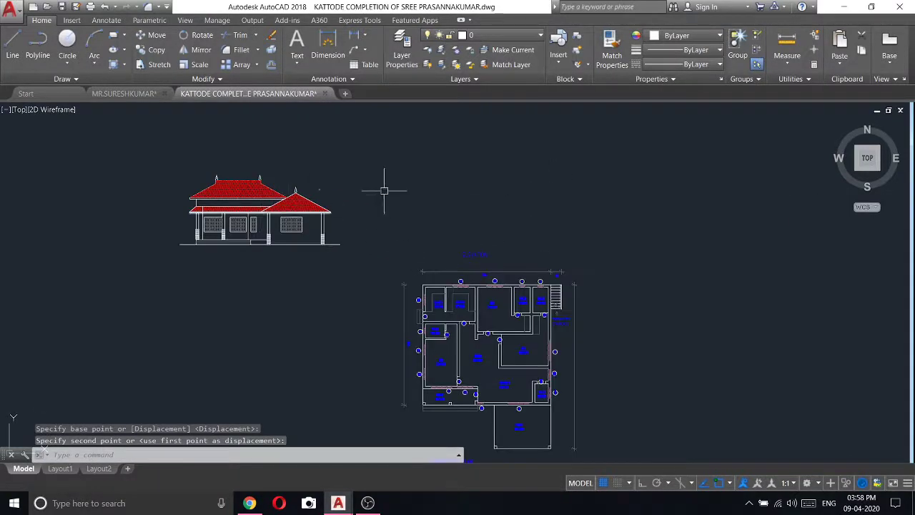
scroll(248, 213, "up", 2)
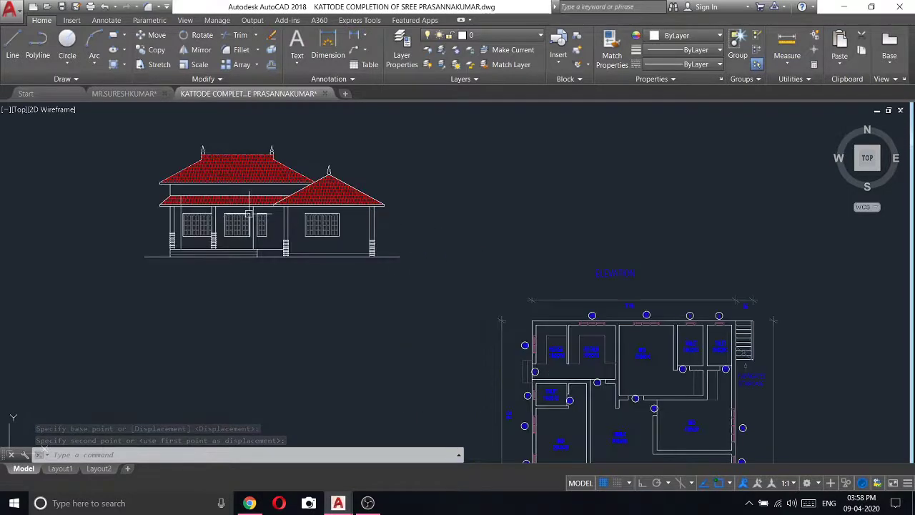
scroll(183, 206, "up", 5)
left_click(188, 202)
right_click(188, 202)
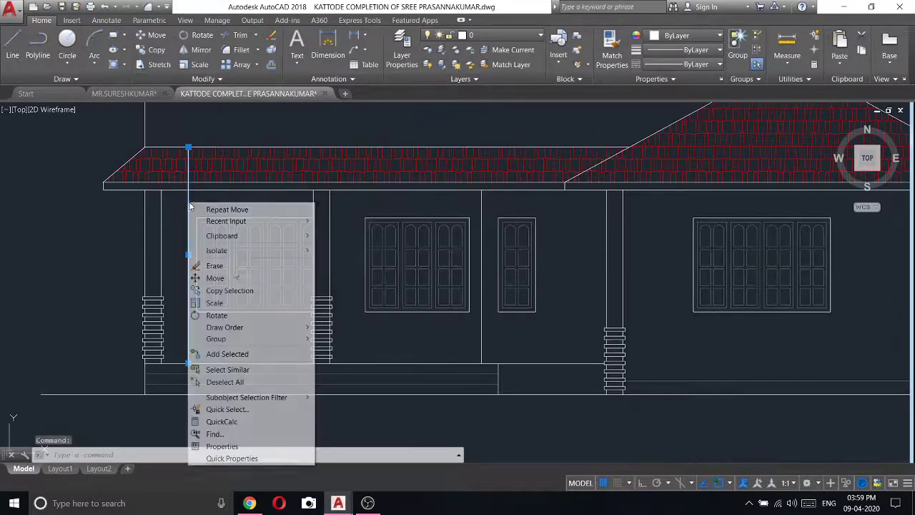
left_click(233, 266)
scroll(230, 237, "down", 4)
scroll(344, 265, "down", 5)
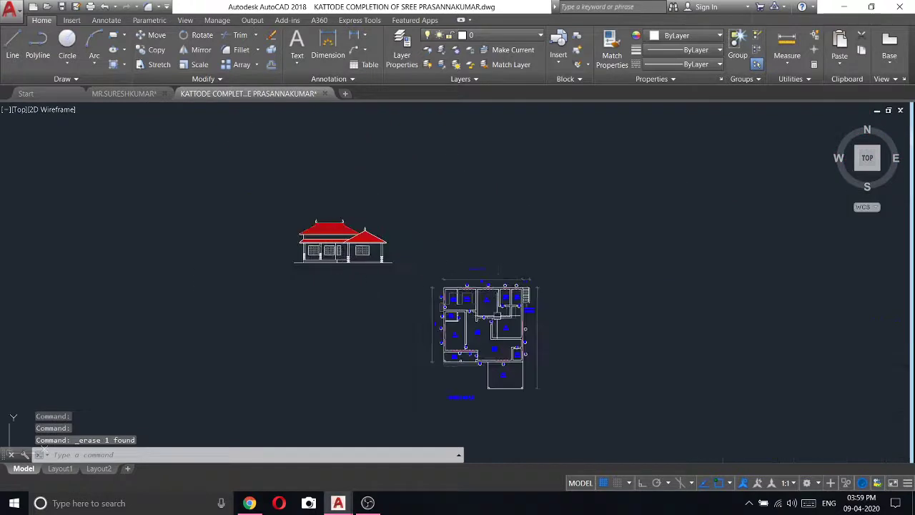
middle_click_drag(543, 345, 451, 292)
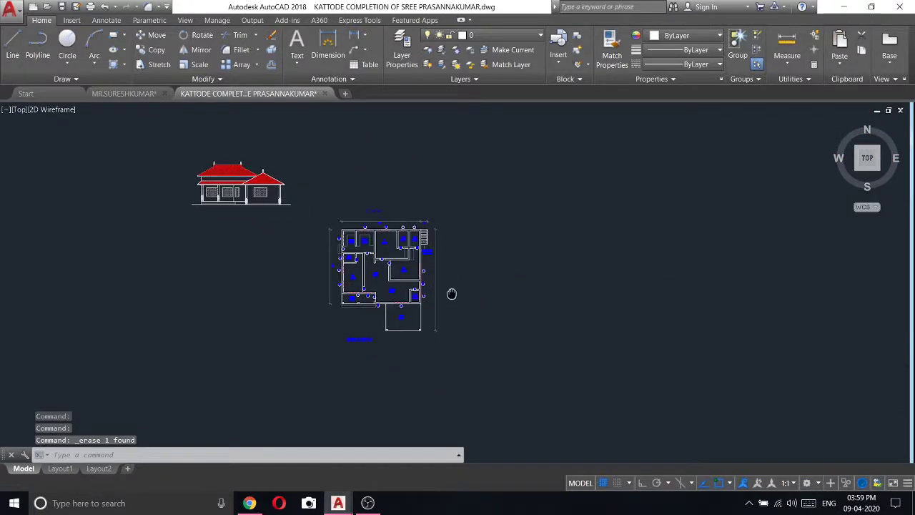
- Start a vertical construction line (XLINE) from the extra drawing tools
left_click(63, 79)
left_click(40, 97)
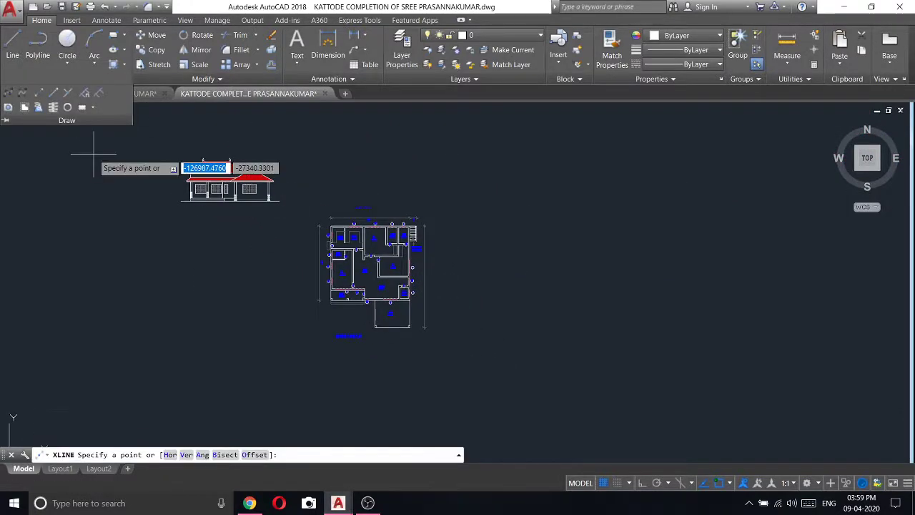
right_click(96, 152)
left_click(111, 229)
scroll(382, 309, "up", 8)
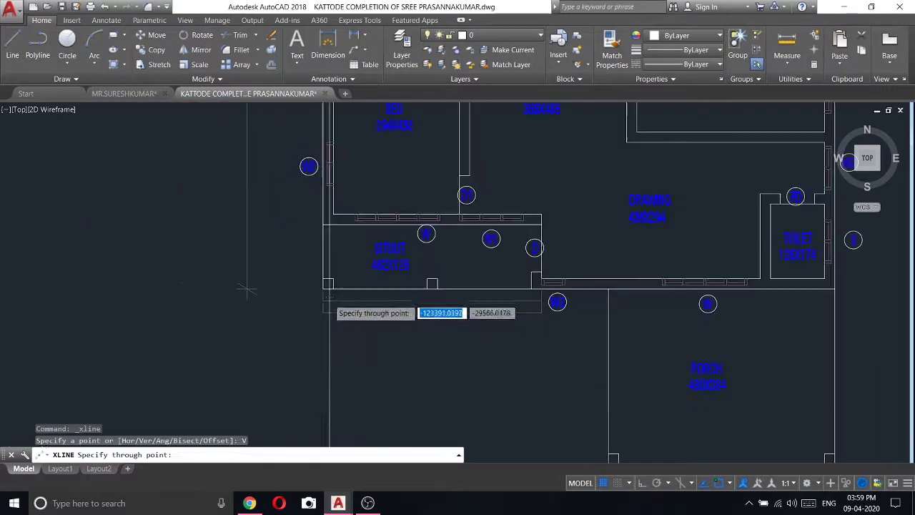
scroll(336, 297, "up", 3)
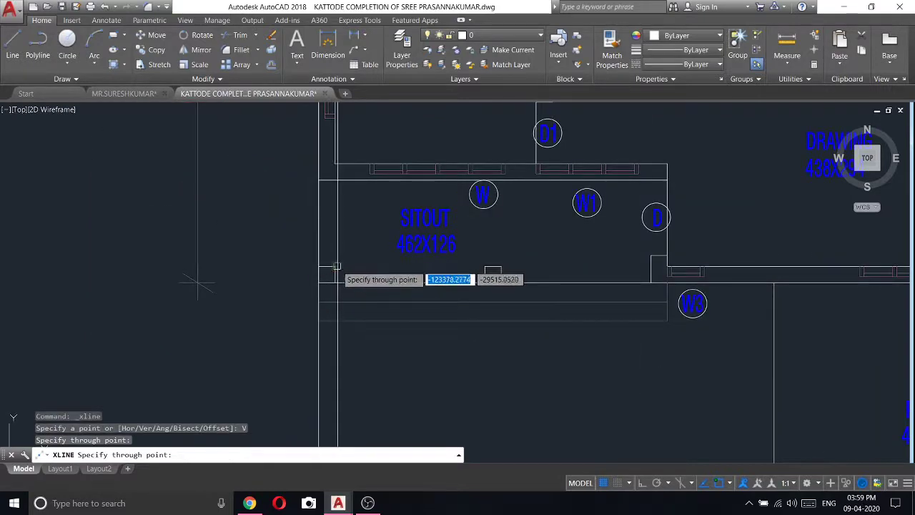
- Place vertical construction lines through the sitout walls and both porch corners
left_click(335, 261)
left_click(484, 266)
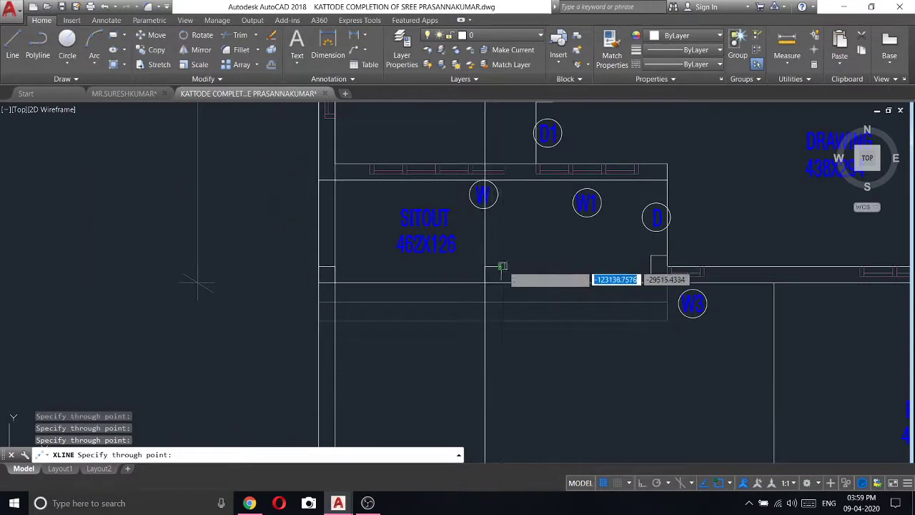
left_click(501, 266)
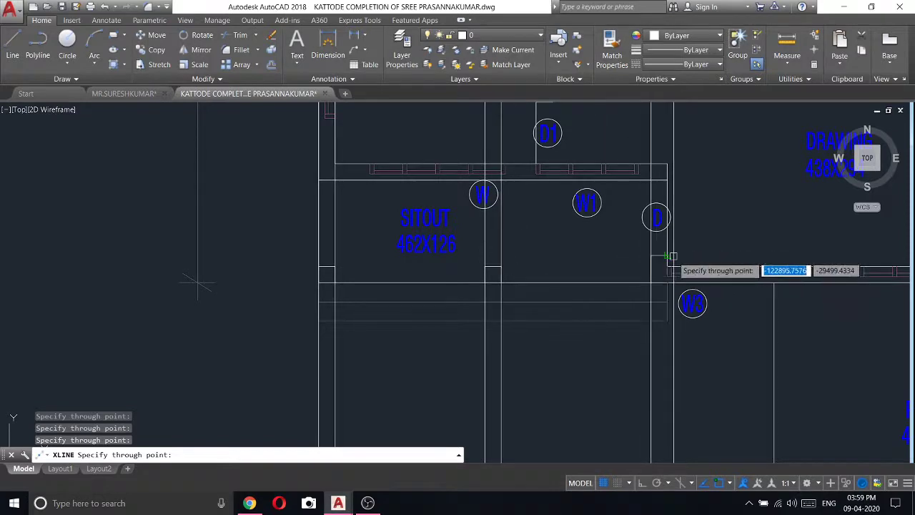
scroll(500, 271, "down", 5)
scroll(500, 284, "up", 6)
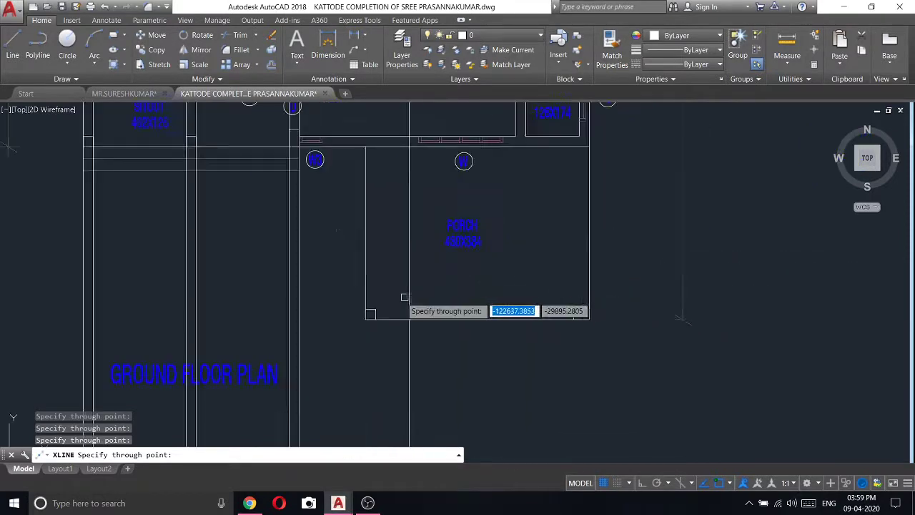
left_click(375, 314)
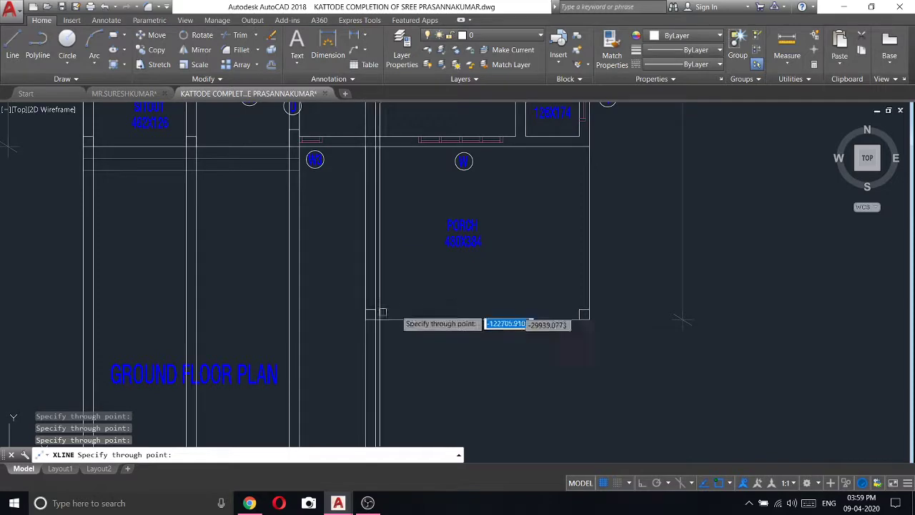
left_click(580, 313)
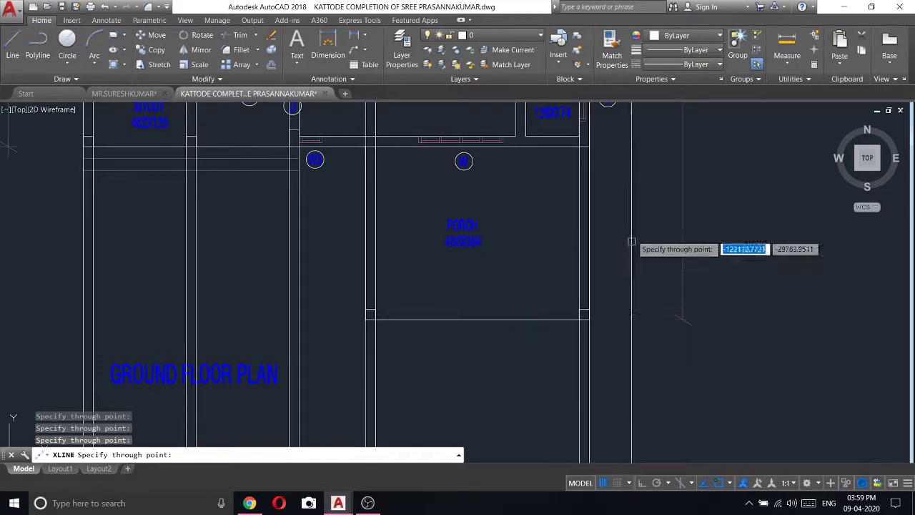
key("Escape")
scroll(570, 295, "down", 5)
scroll(563, 157, "up", 4)
scroll(586, 157, "down", 2)
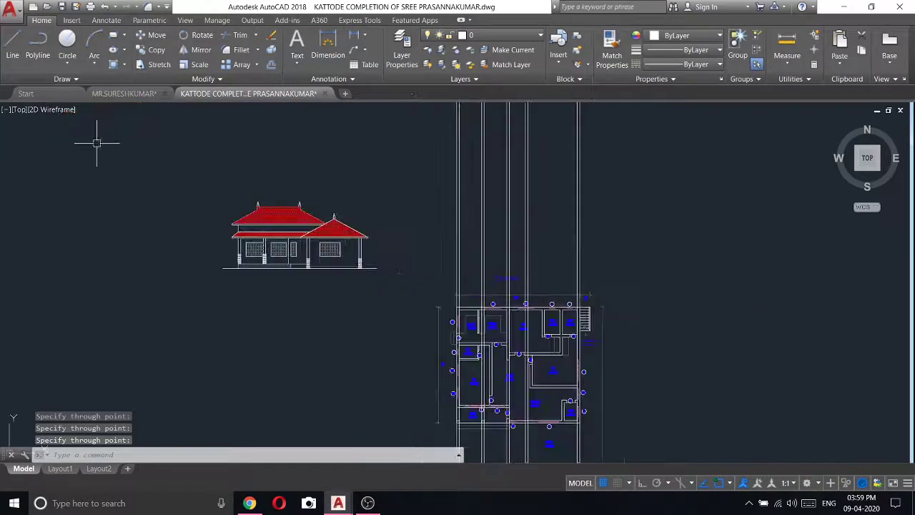
- Draw a horizontal line above the plan with a 100-unit segment using L
type("l")
key("Return")
scroll(458, 250, "up", 3)
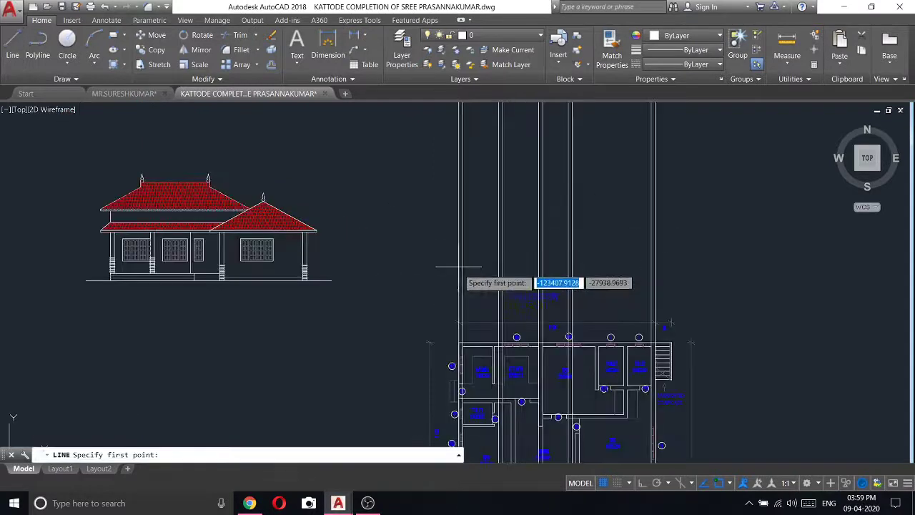
left_click(458, 272)
left_click(653, 273)
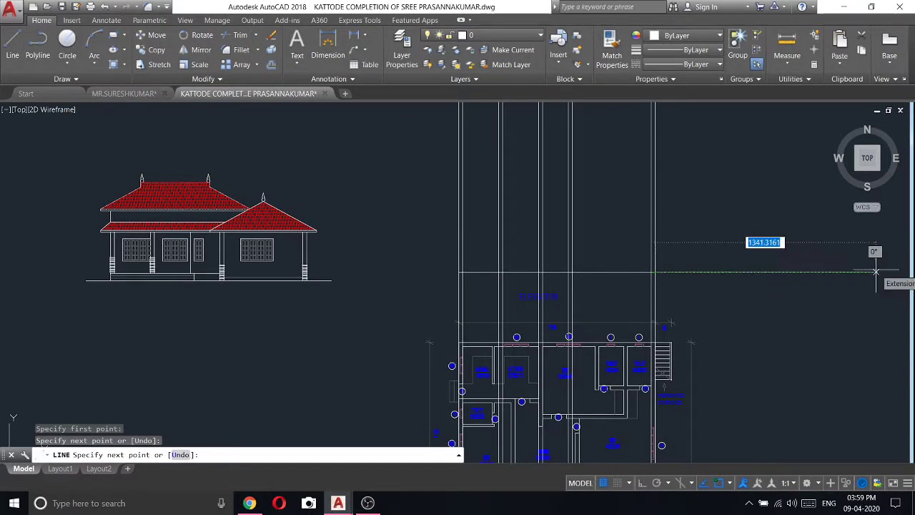
key("Return")
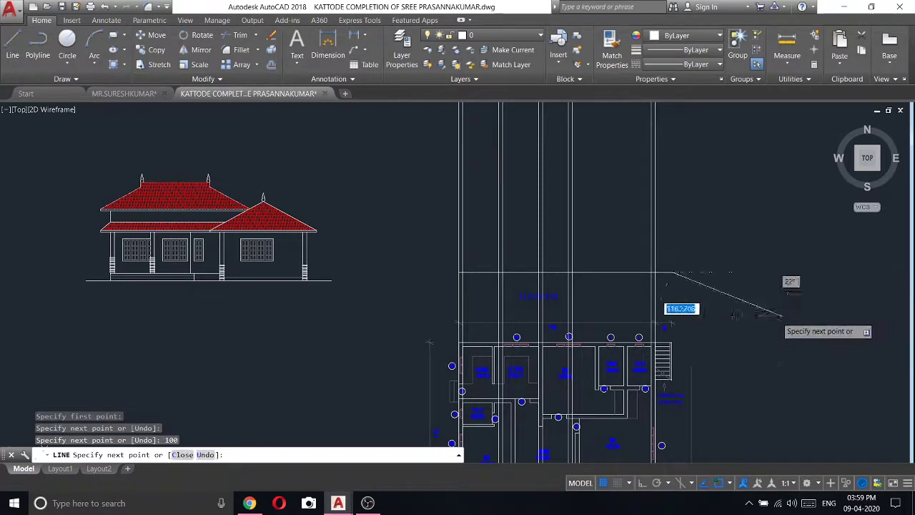
scroll(794, 318, "up", 2)
right_click(534, 186)
left_click(563, 198)
- Copy the short line to the left side of the drawing
left_click(608, 265)
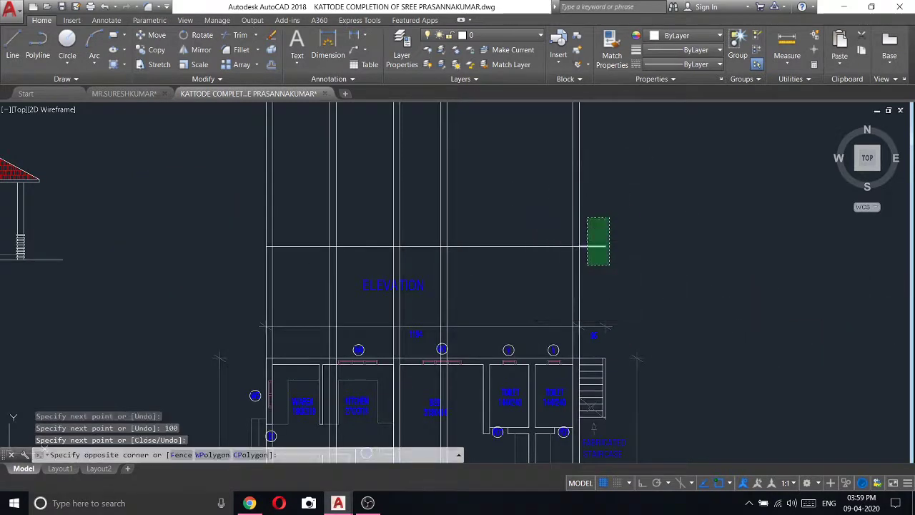
left_click(587, 218)
right_click(589, 217)
left_click(638, 312)
left_click(604, 245)
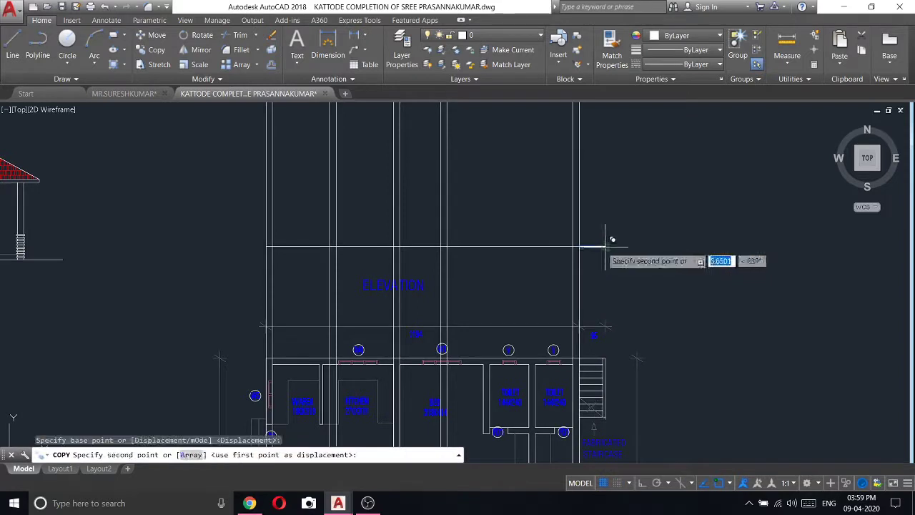
left_click(218, 197)
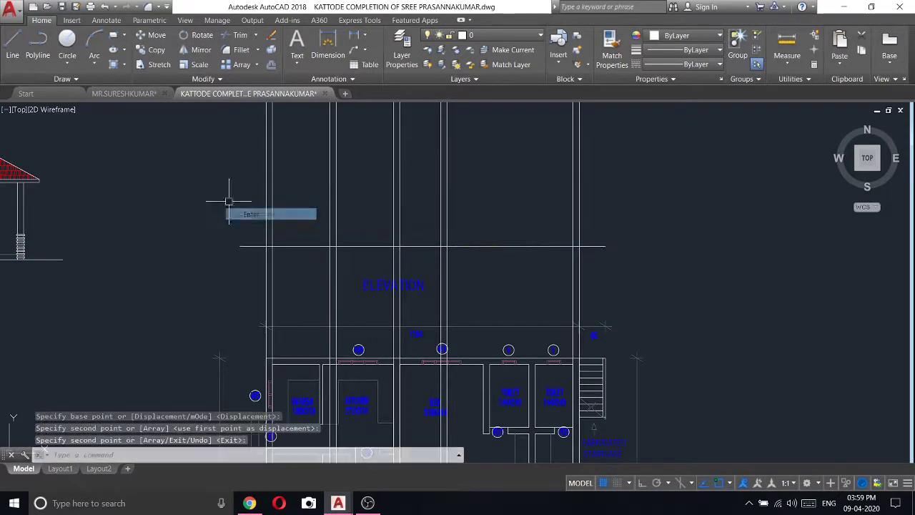
key("Return")
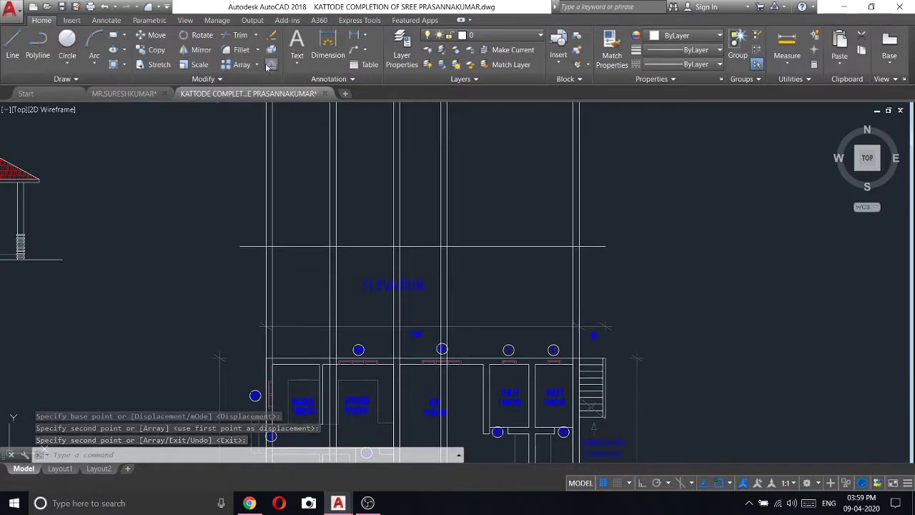
- Offset the horizontal line 45 units upward
left_click(269, 65)
type("45")
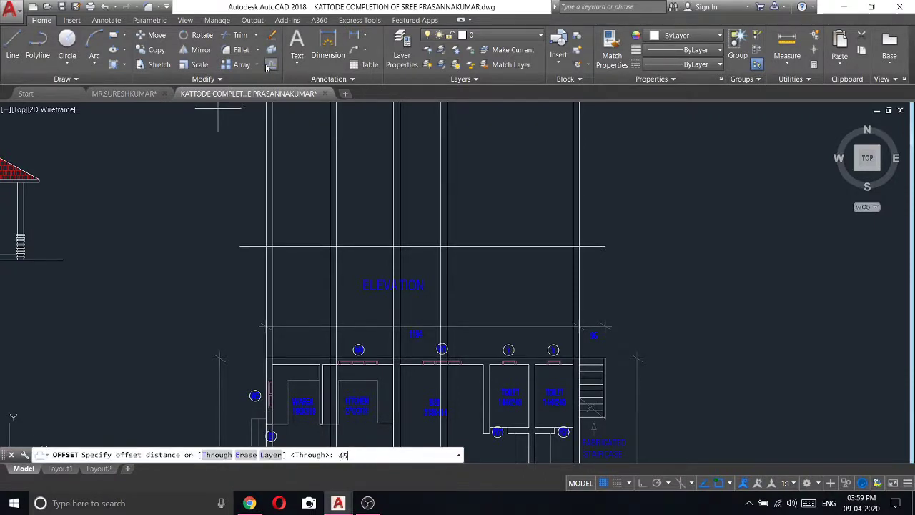
key("Return")
left_click(353, 246)
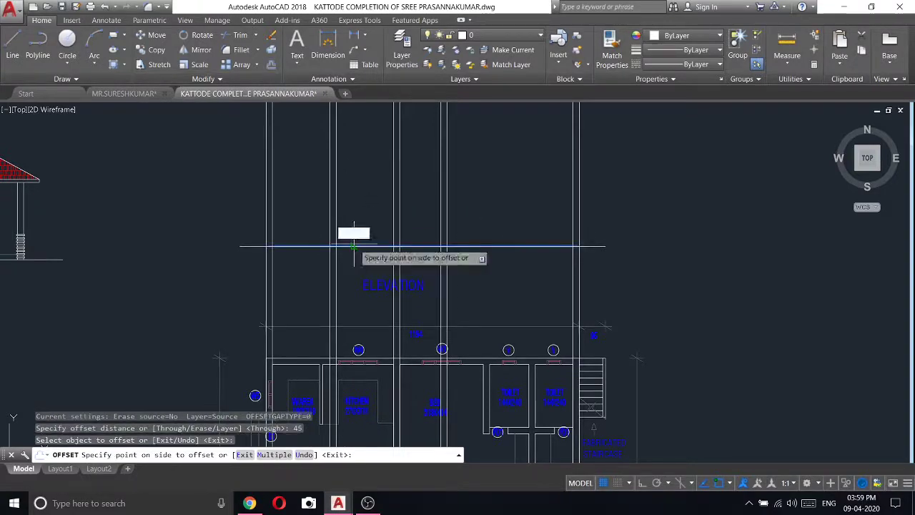
left_click(357, 188)
key("Escape")
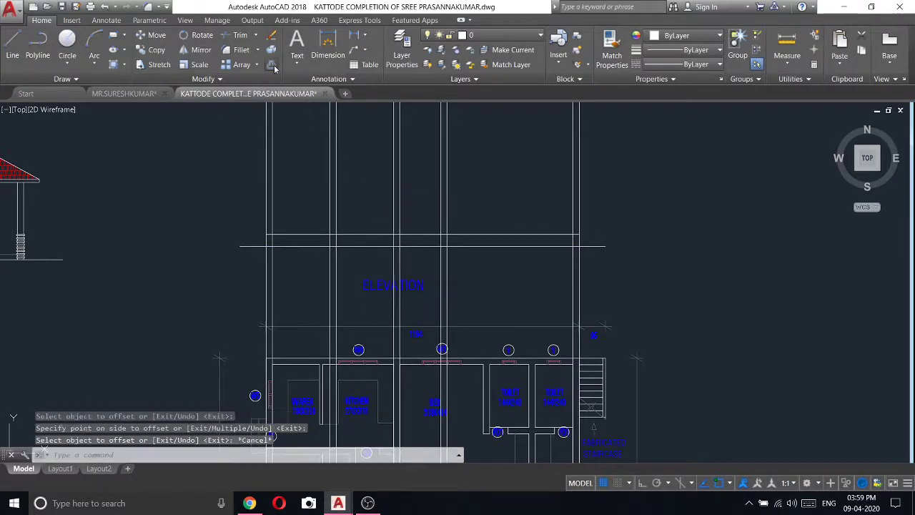
- Begin another offset, then cancel it and shift the view slightly
left_click(273, 66)
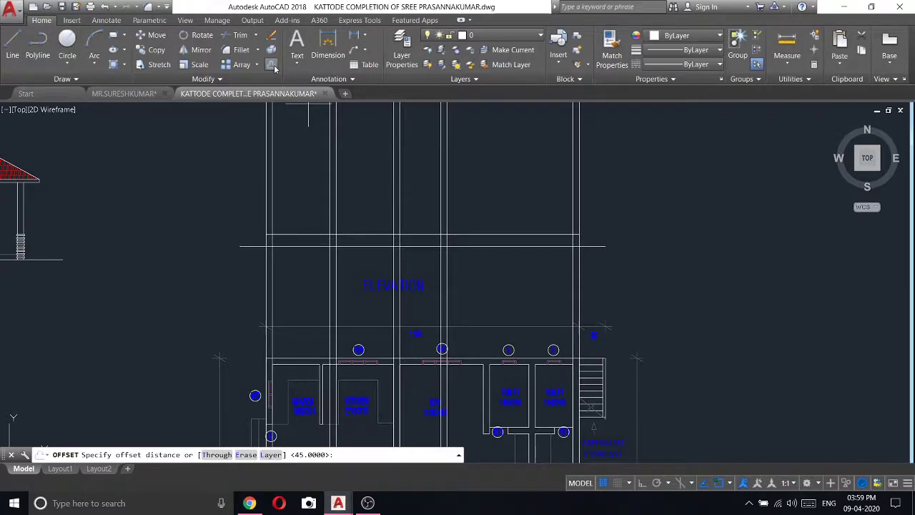
scroll(333, 111, "down", 2)
scroll(432, 184, "down", 2)
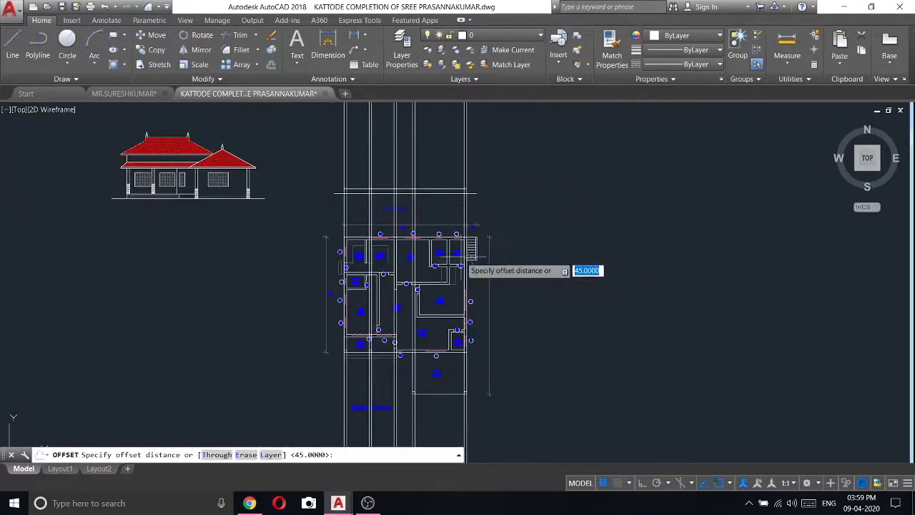
scroll(457, 259, "up", 3)
scroll(486, 257, "up", 3)
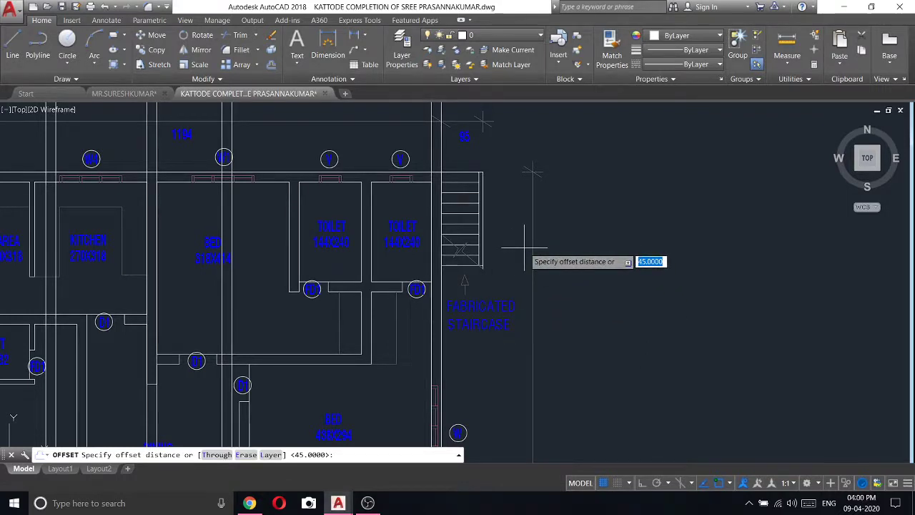
scroll(526, 268, "down", 2)
scroll(543, 289, "down", 2)
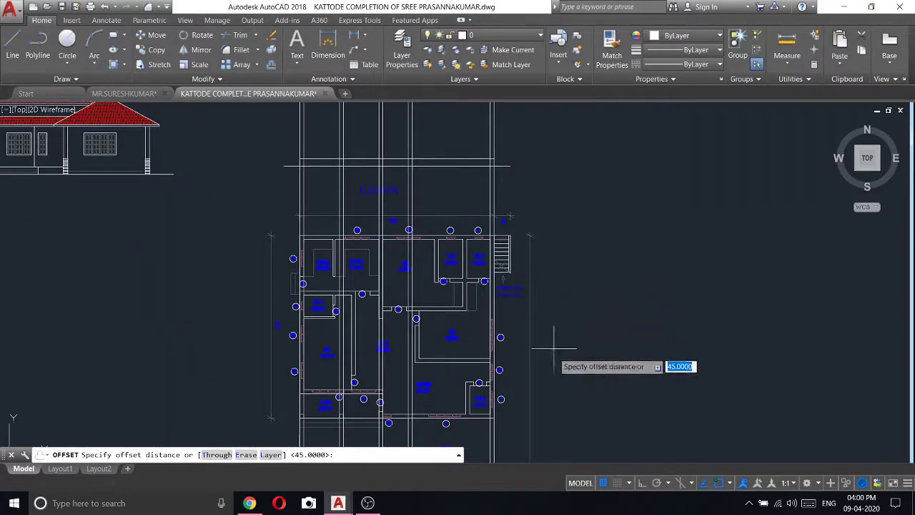
scroll(500, 225, "up", 1)
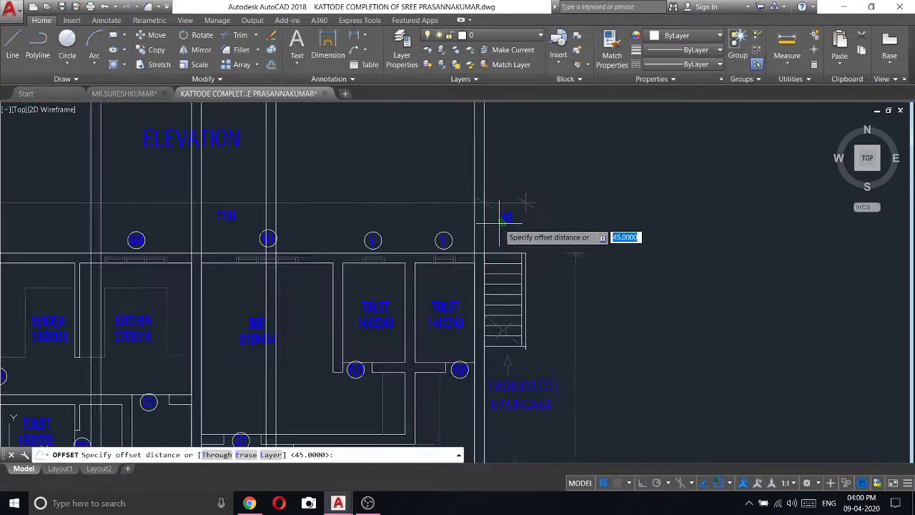
scroll(509, 281, "up", 1)
scroll(506, 285, "down", 2)
scroll(507, 282, "up", 3)
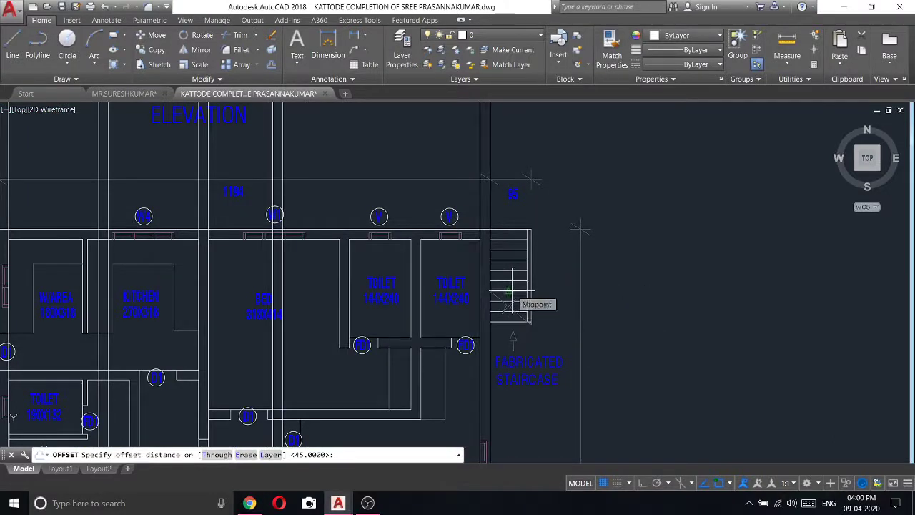
scroll(508, 293, "down", 2)
scroll(509, 289, "down", 2)
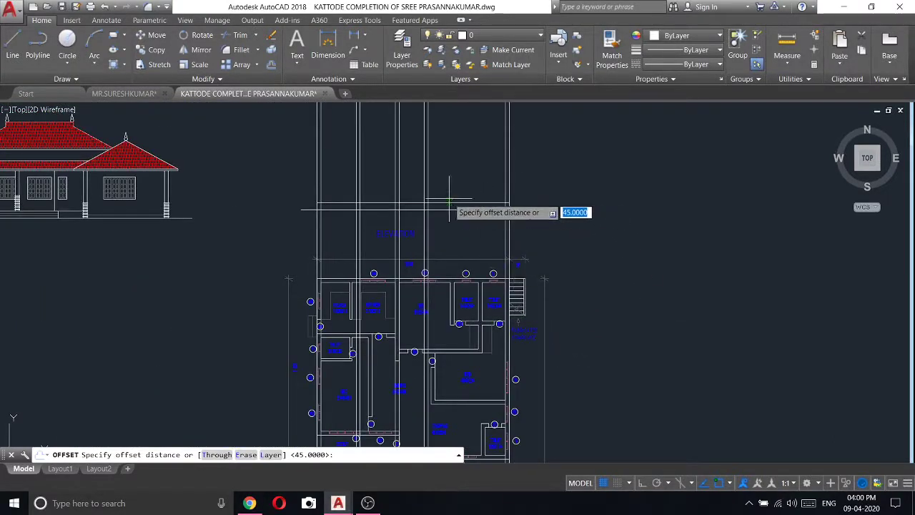
key("Escape")
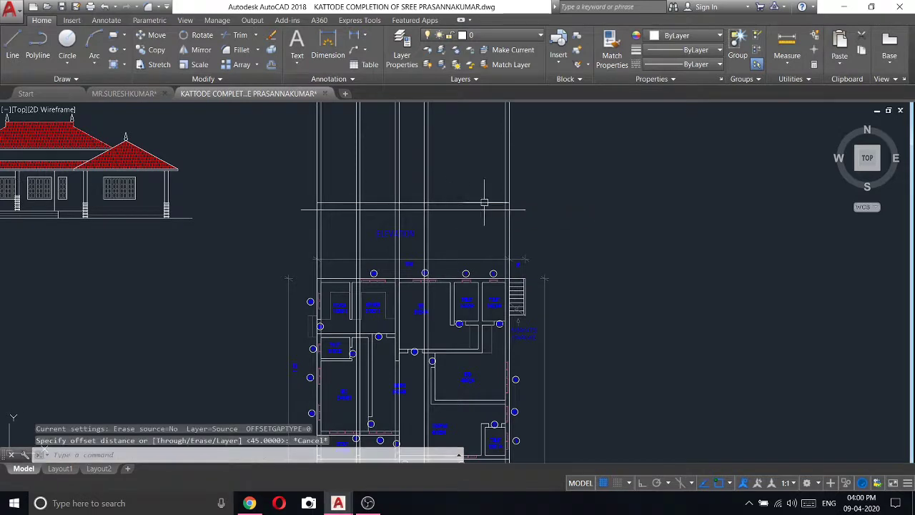
middle_click_drag(486, 204, 491, 259)
- Offset the horizontal line 310 units upward
left_click(272, 67)
type("31")
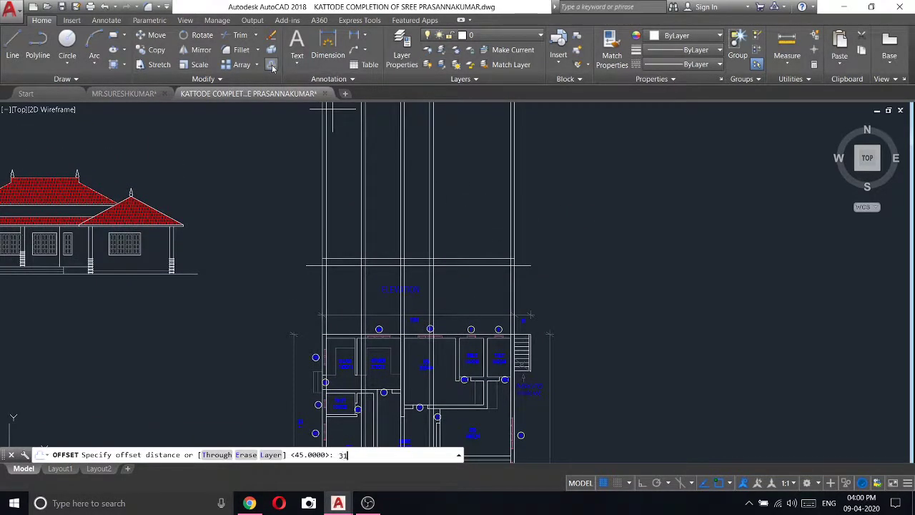
type("0")
key("Return")
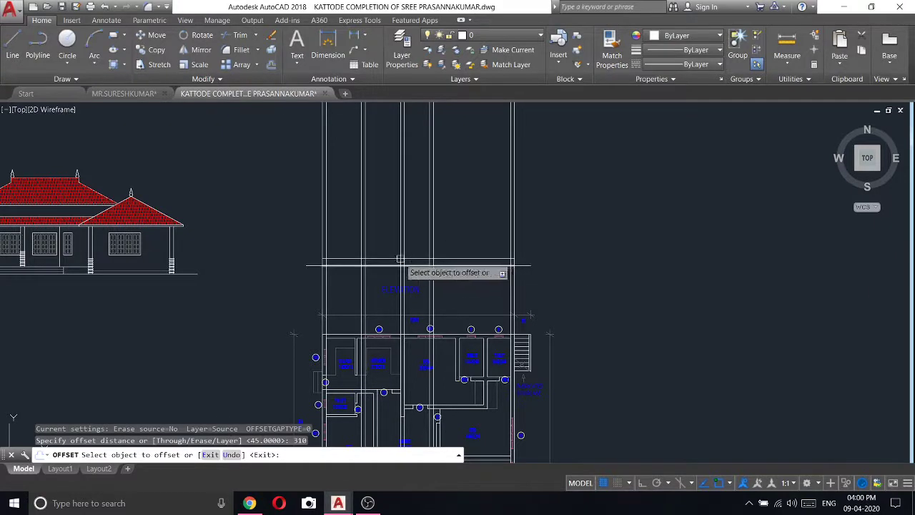
left_click(397, 259)
left_click(383, 200)
key("Return")
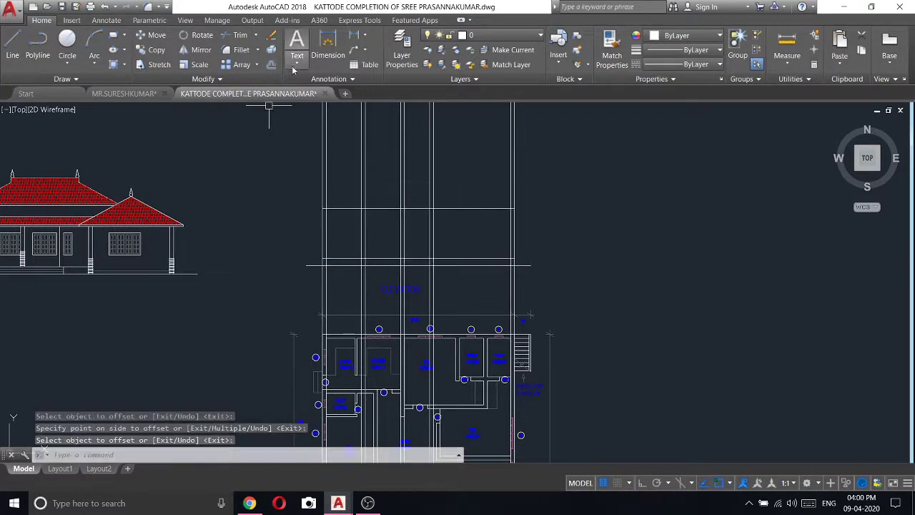
- Offset the horizontal line 90 units to create a parallel line below it
left_click(270, 67)
type("9")
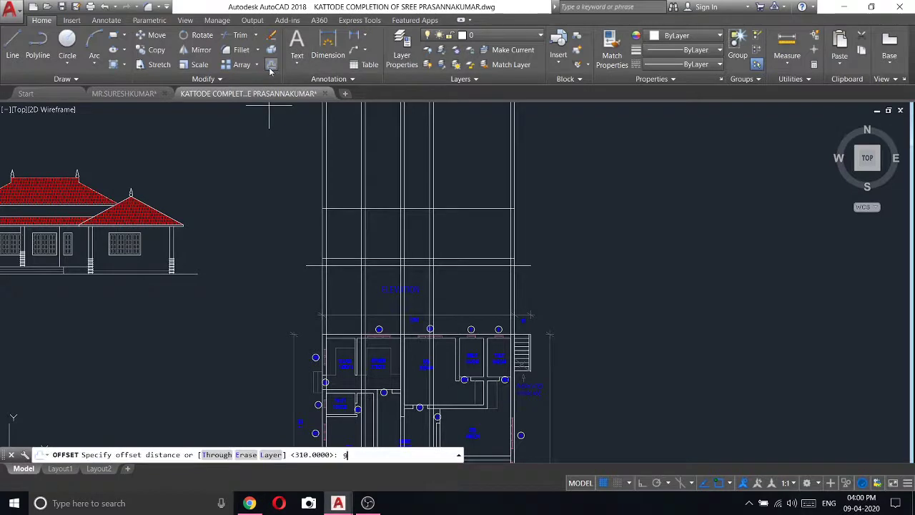
type("0")
key("Return")
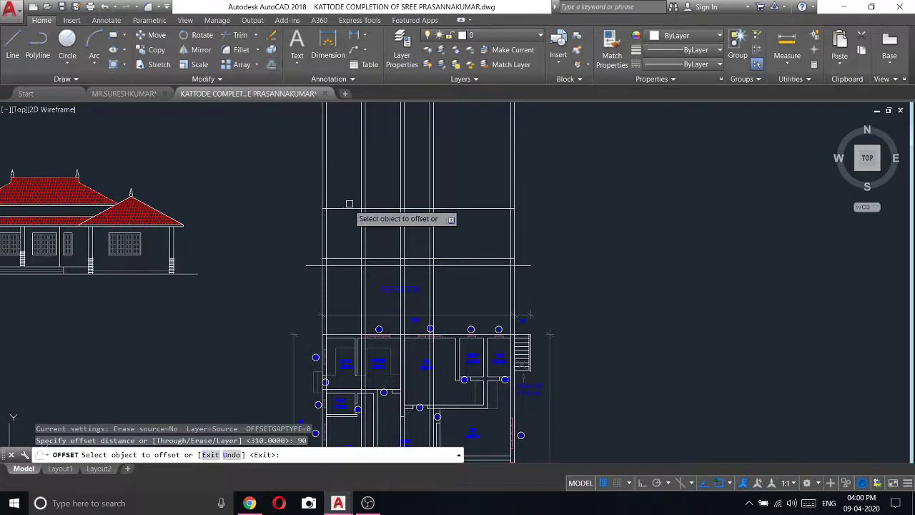
left_click(343, 208)
left_click(340, 228)
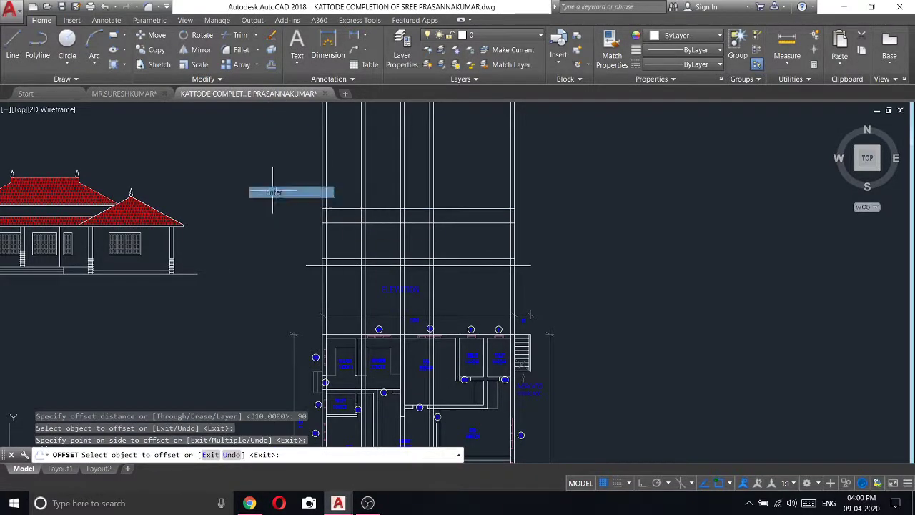
key("Return")
type("dli")
key("Return")
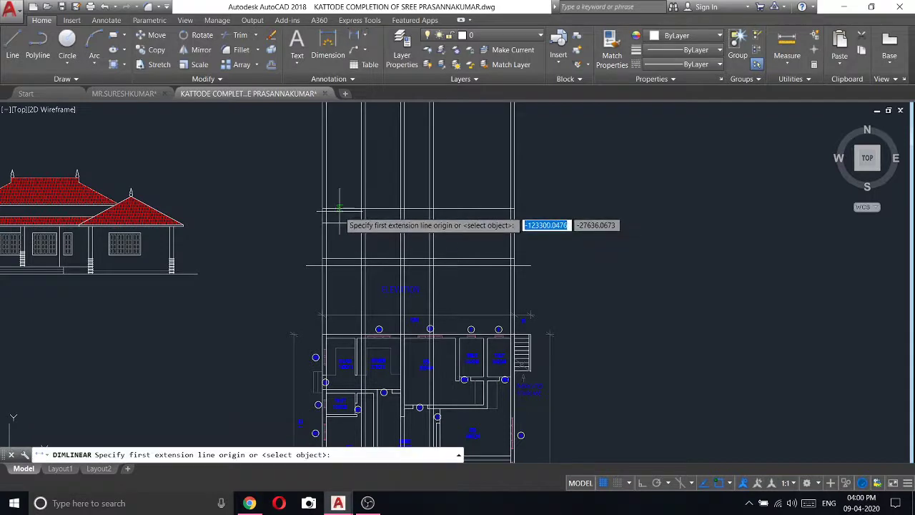
- Measure the elevation heights (310 and 220) with DIMLINEAR, then discard the dimensions
left_click(339, 208)
scroll(339, 258, "up", 4)
left_click(334, 256)
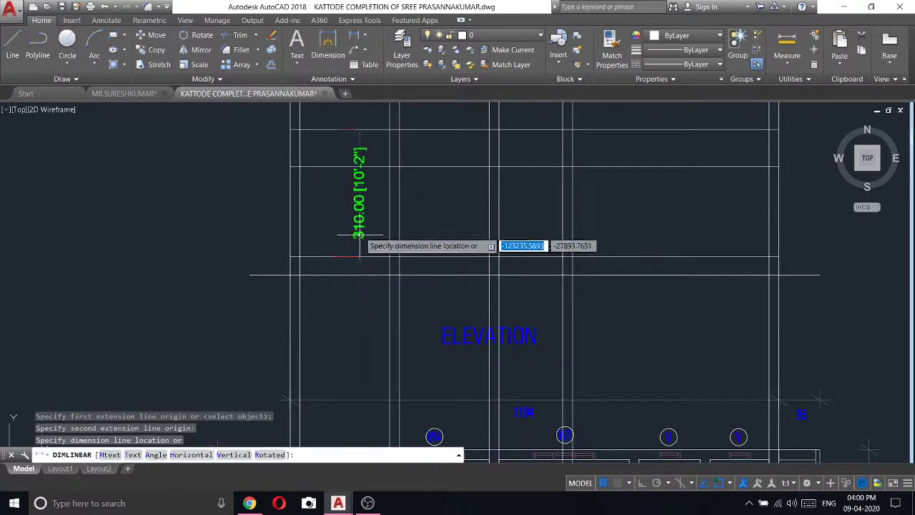
right_click(355, 180)
left_click(355, 216)
left_click(357, 37)
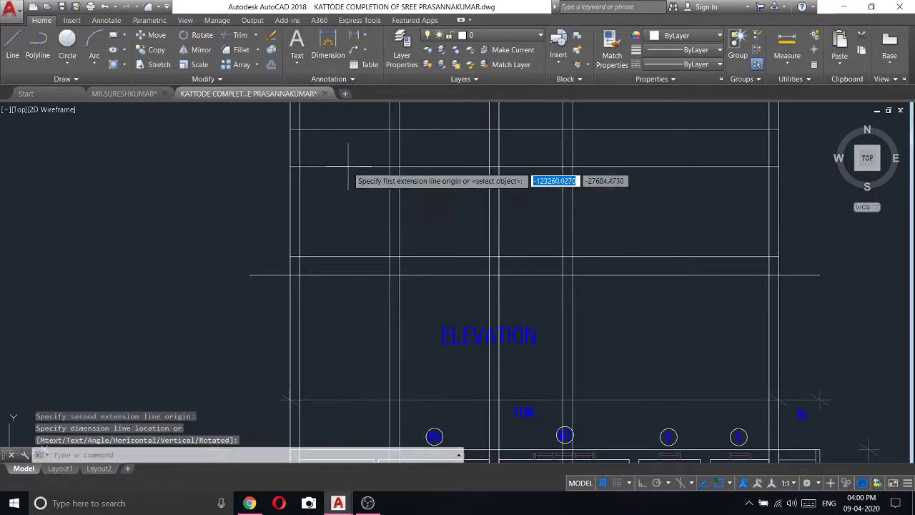
left_click(347, 166)
left_click(344, 256)
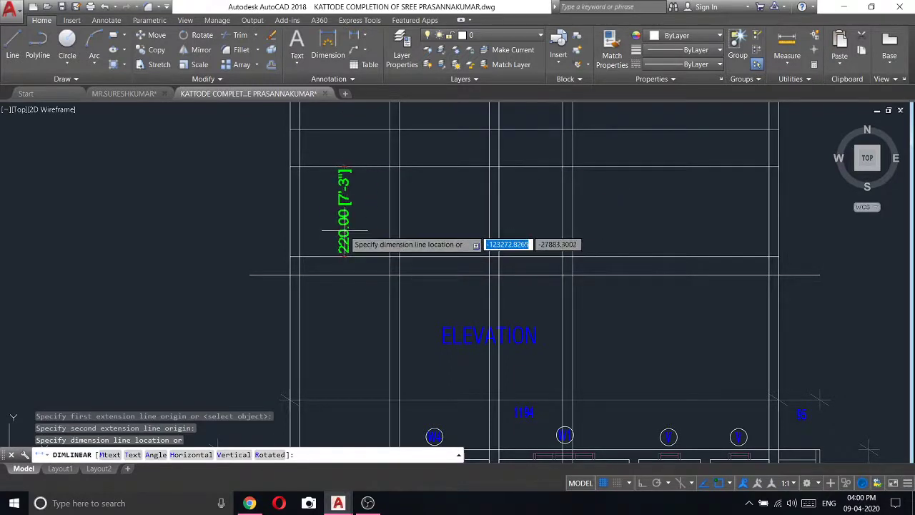
key("Escape")
- Move the two top horizontal elevation lines down 10 units
left_click(339, 190)
left_click(322, 110)
right_click(321, 109)
left_click(358, 185)
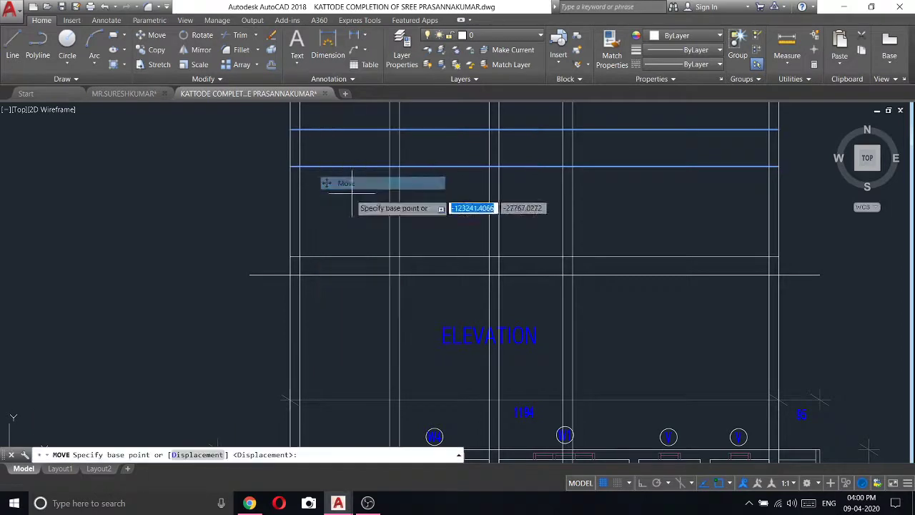
left_click(350, 196)
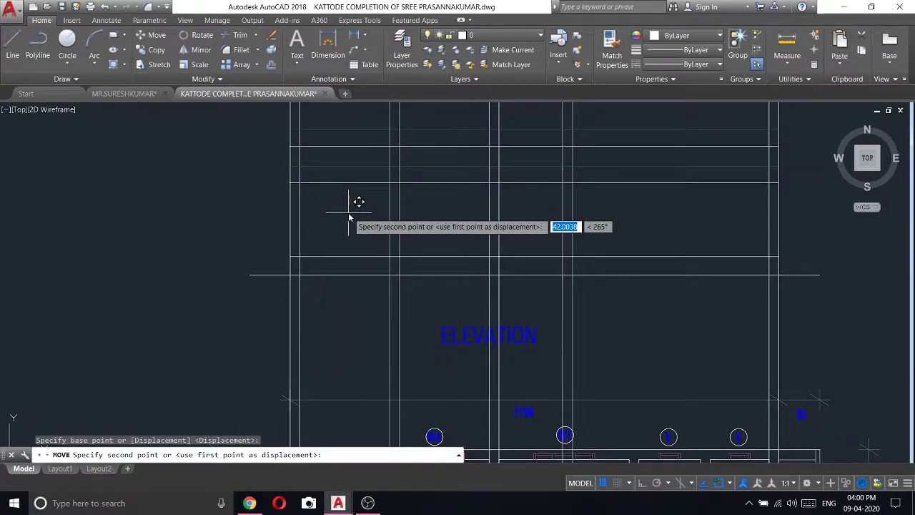
key("Return")
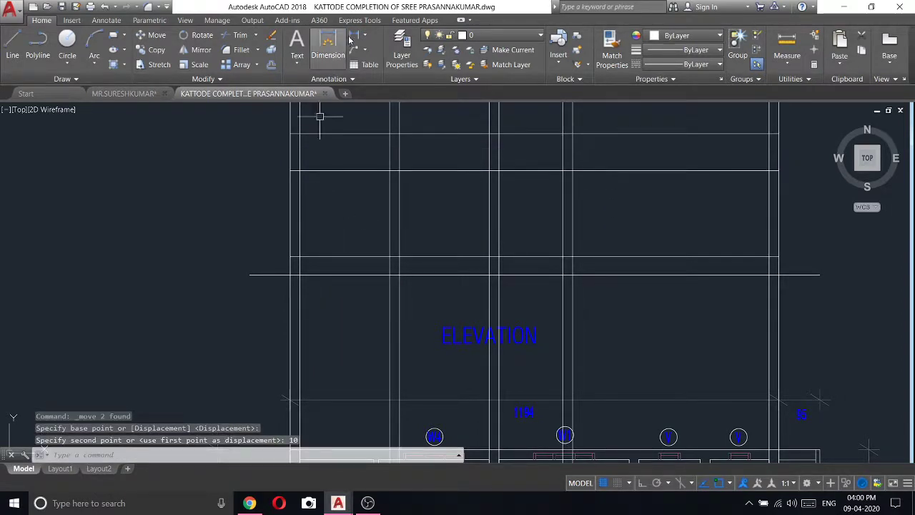
- Re-check the vertical heights with two more linear measurements, discarding both
left_click(328, 44)
left_click(338, 261)
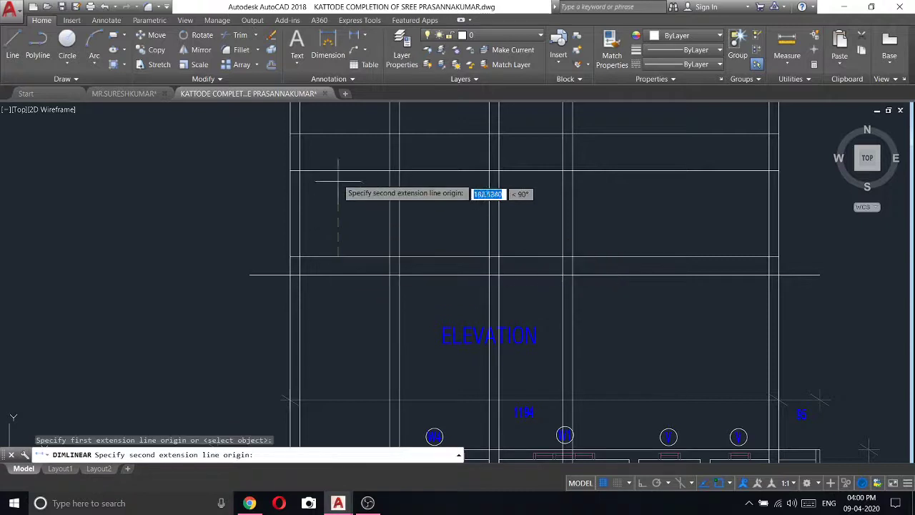
left_click(338, 171)
right_click(314, 189)
left_click(339, 193)
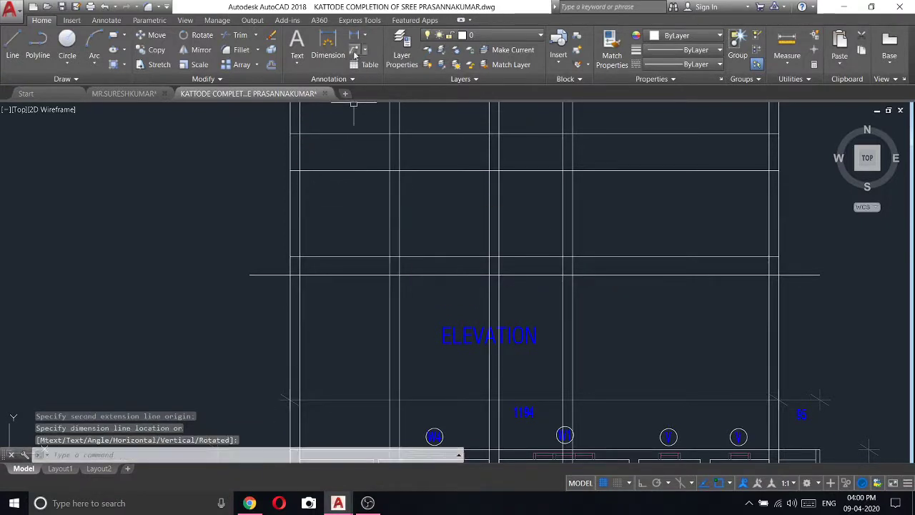
key("Return")
left_click(349, 135)
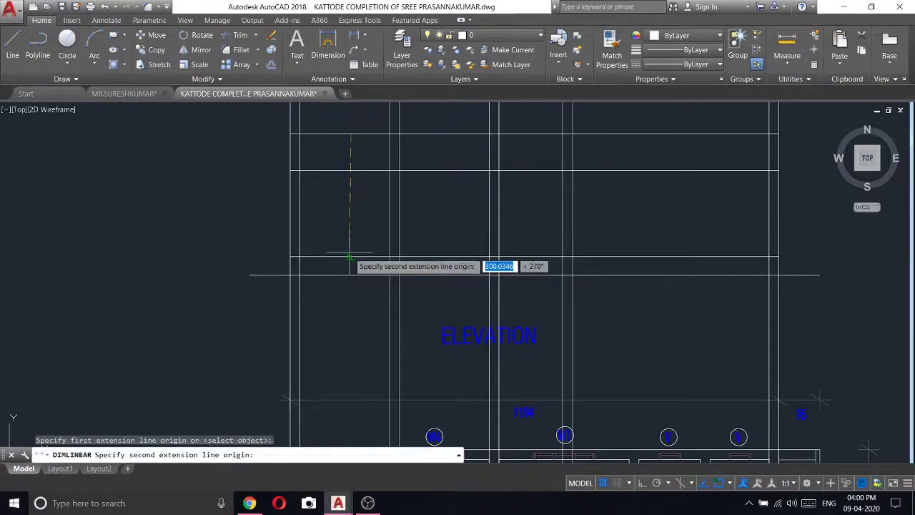
left_click(340, 254)
key("Escape")
- Move another horizontal line 10 units straight up with Ortho on
scroll(340, 256, "down", 3)
left_click(358, 204)
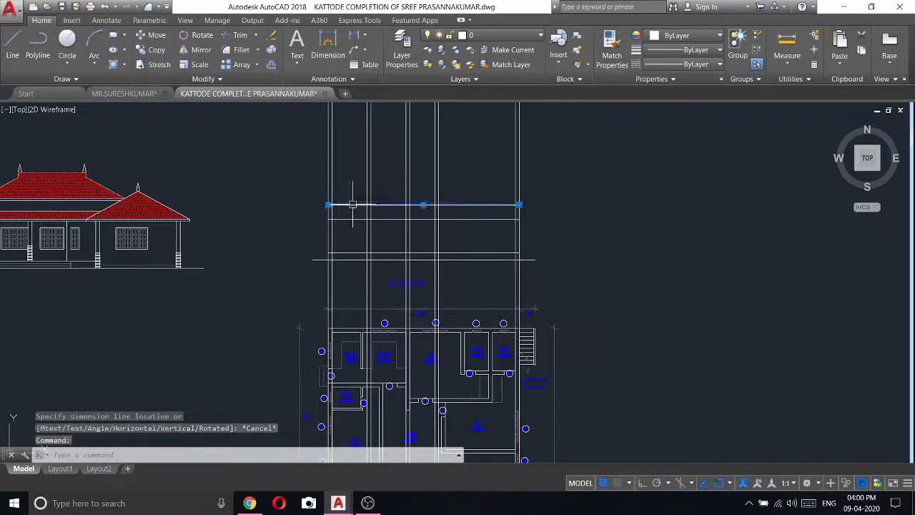
right_click(353, 205)
left_click(378, 280)
left_click(547, 229)
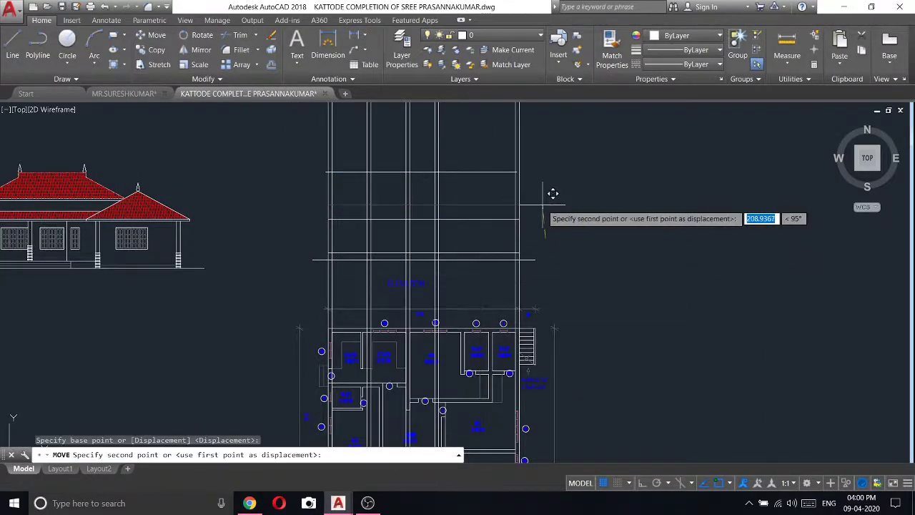
left_click(643, 483)
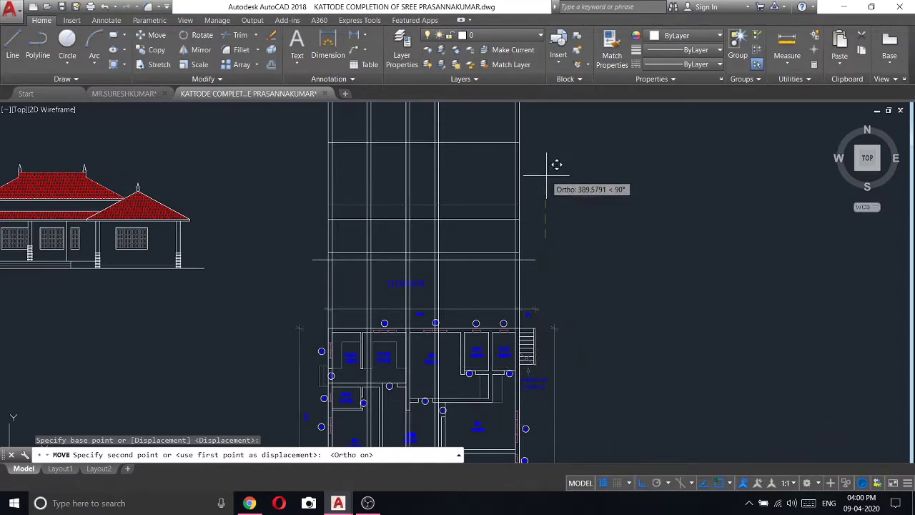
type("10")
key("Return")
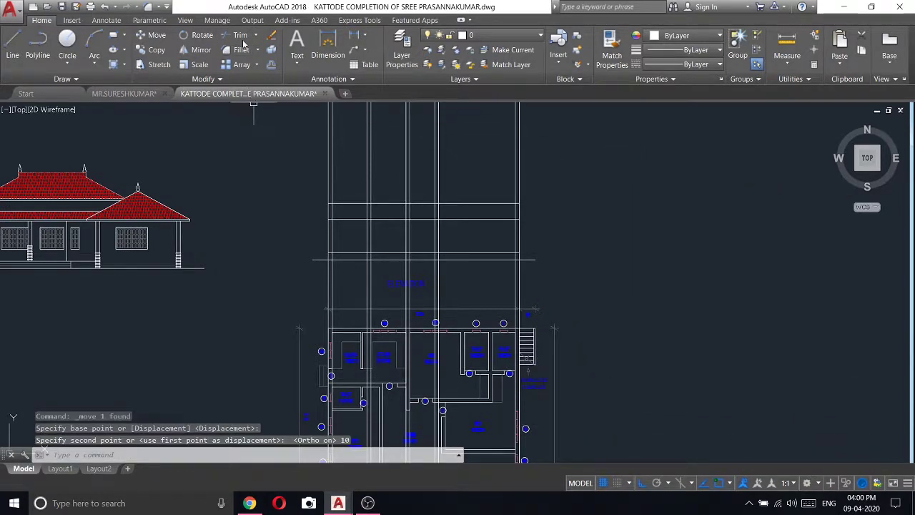
left_click(240, 35)
key("Return")
- Trim the elevation lines with a crossing window and erase the selected leftovers
left_click_drag(551, 185, 304, 163)
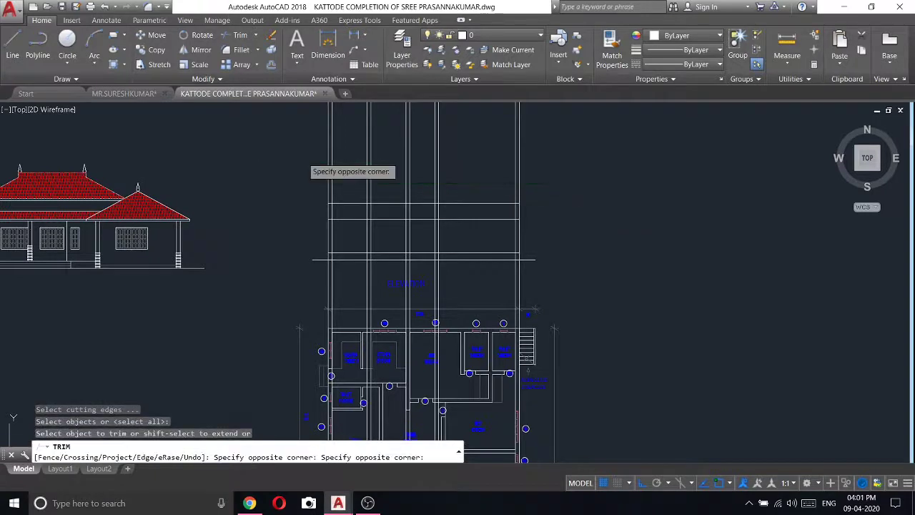
scroll(514, 271, "up", 2)
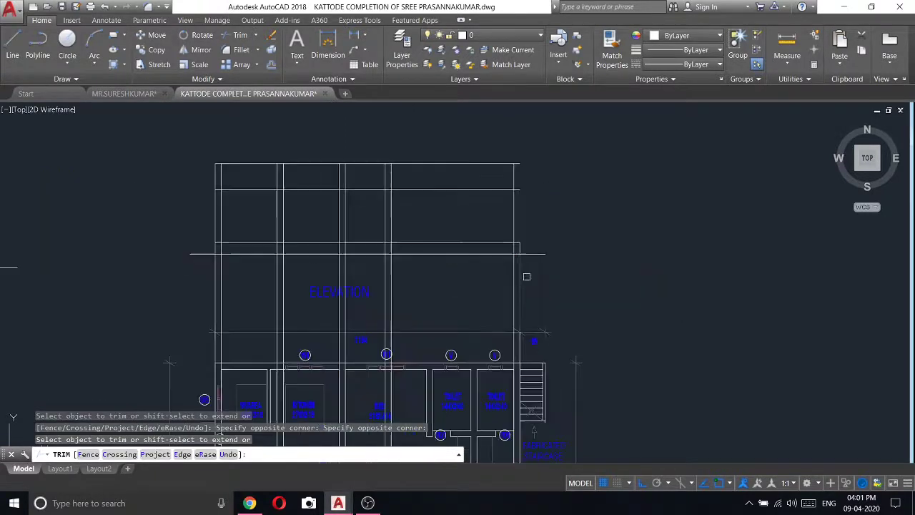
left_click(539, 263)
right_click(217, 269)
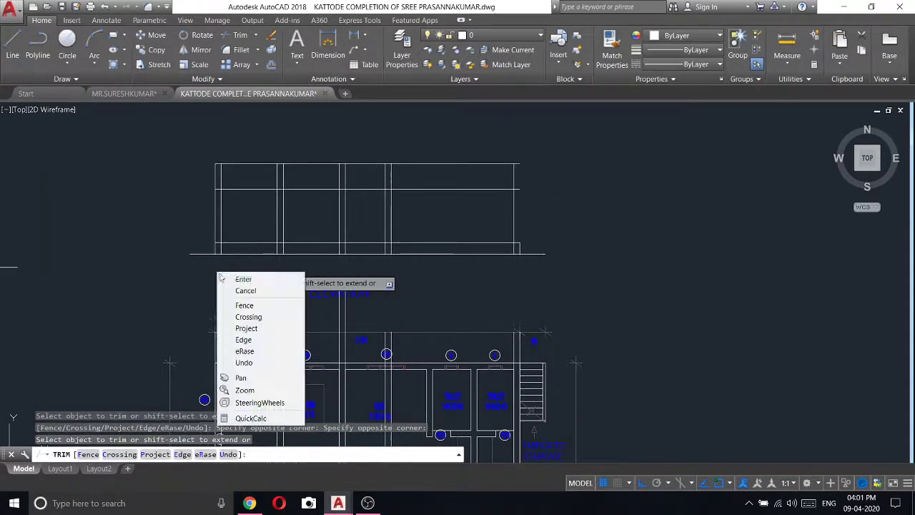
left_click(229, 274)
scroll(373, 205, "down", 5)
right_click(301, 279)
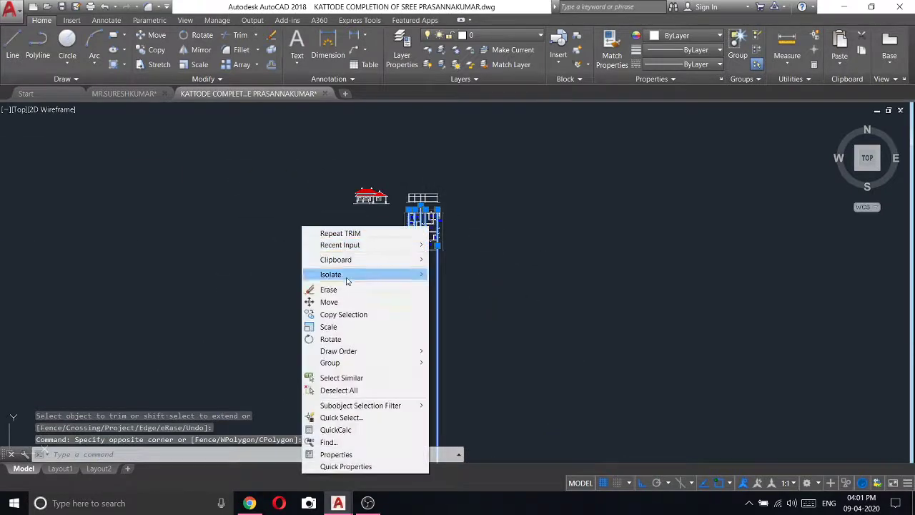
left_click(343, 287)
scroll(517, 190, "up", 8)
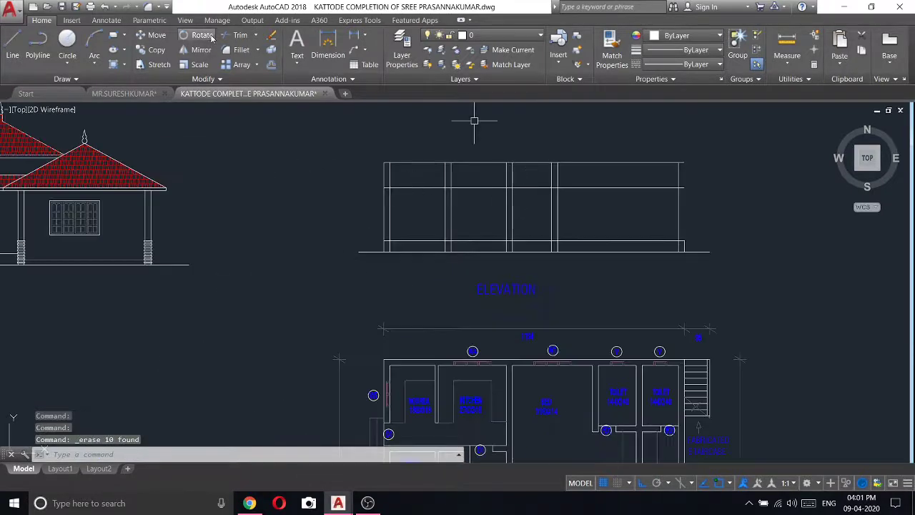
- Draw a vertical line up the elevation's right edge to its top-right corner
left_click(253, 36)
left_click(253, 77)
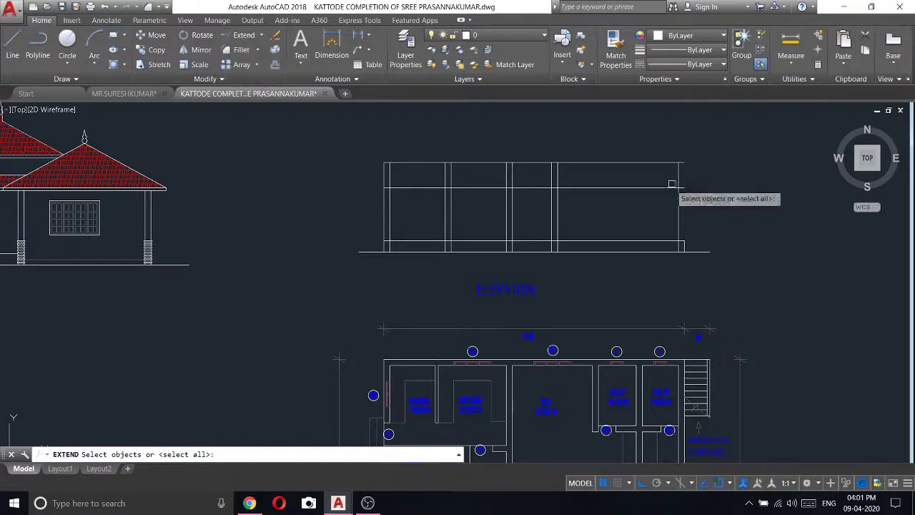
key("Return")
left_click(12, 44)
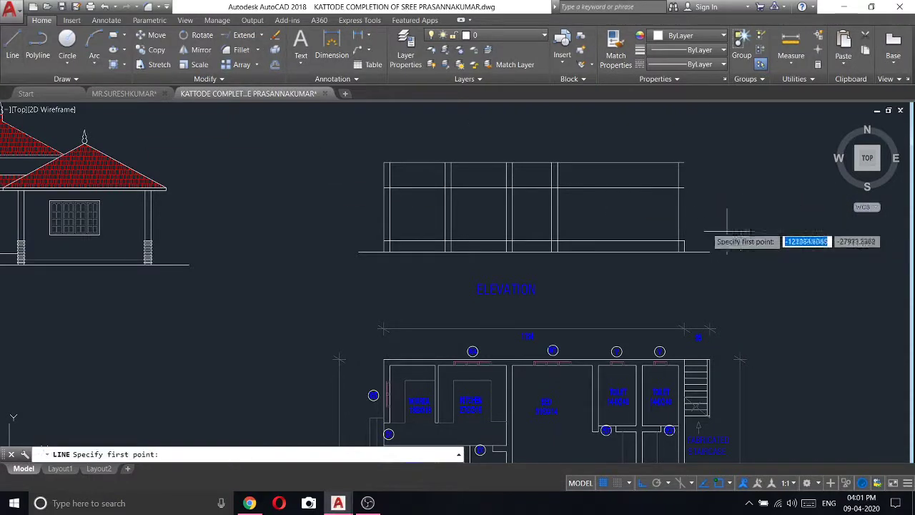
left_click(684, 243)
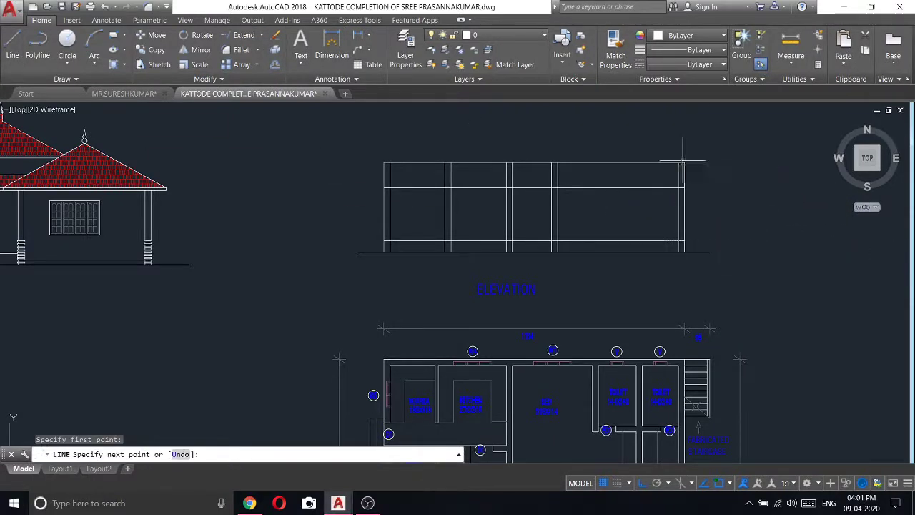
left_click(683, 163)
key("Return")
- Trim the vertical lines in the elevation's top strip
left_click(252, 38)
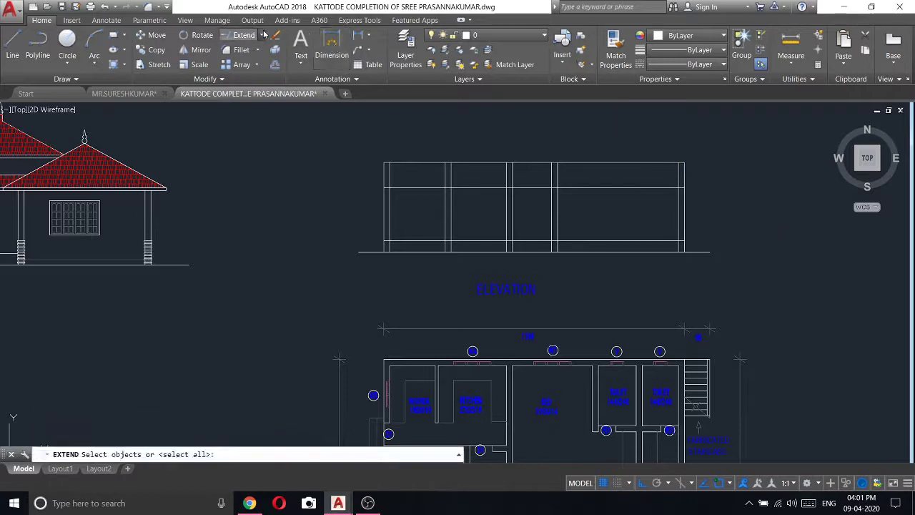
key("Return")
scroll(643, 157, "up", 5)
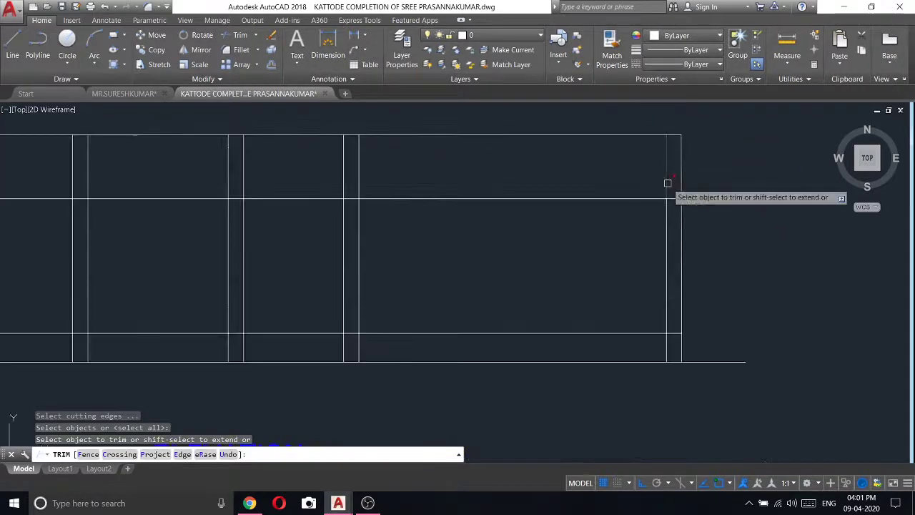
left_click(674, 184)
left_click(670, 175)
scroll(633, 171, "down", 4)
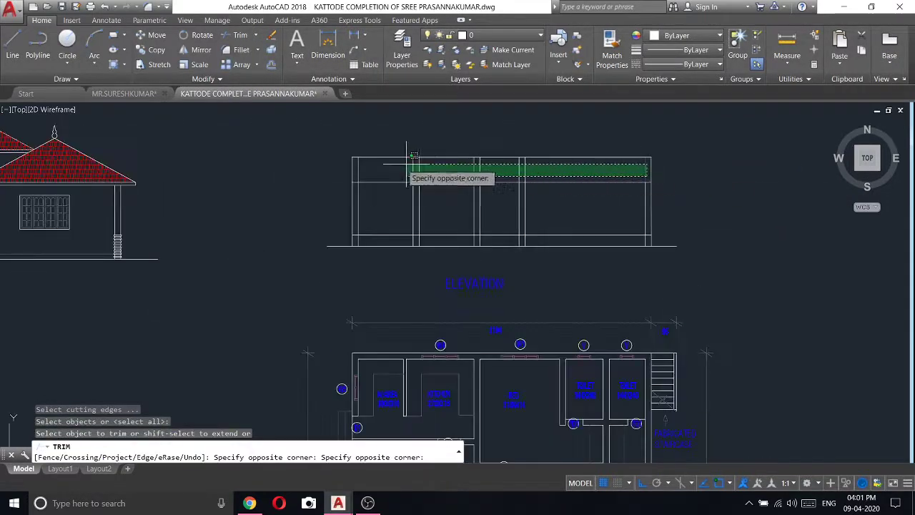
left_click(355, 173)
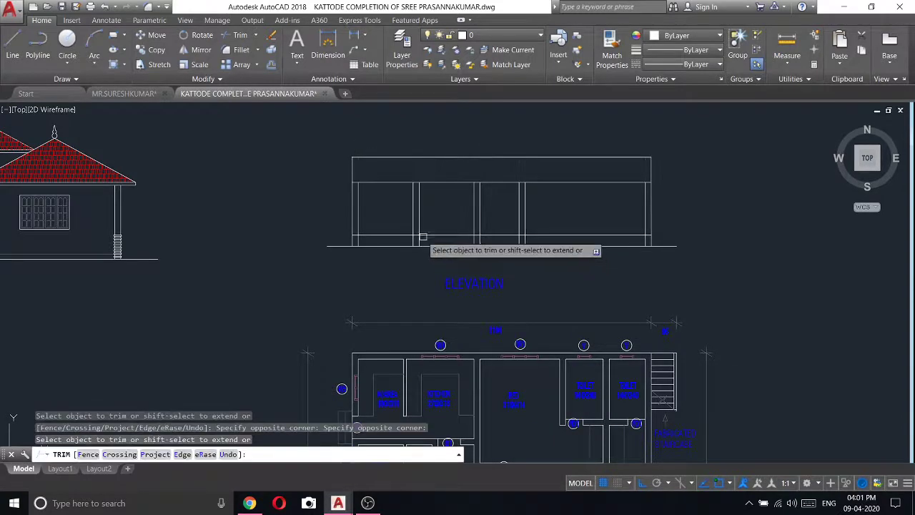
scroll(415, 240, "up", 5)
scroll(407, 241, "down", 5)
scroll(407, 241, "up", 5)
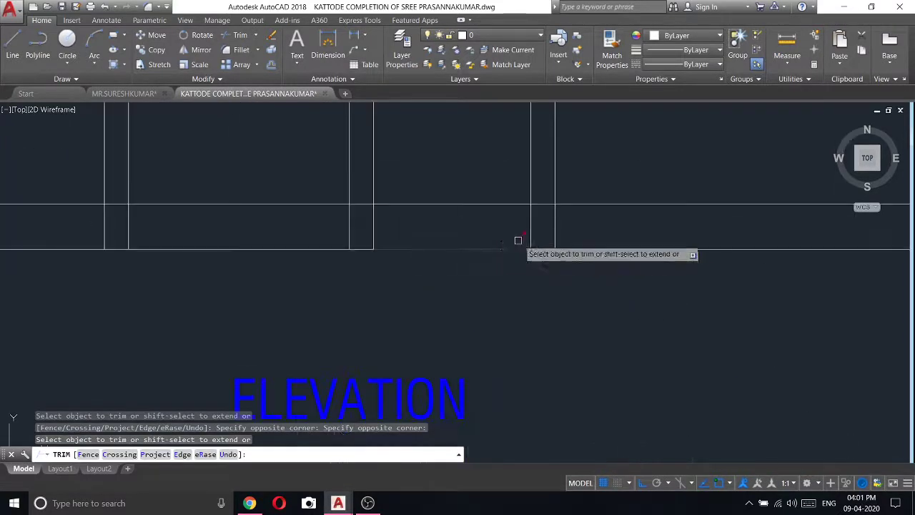
- Attempt further crossing-window trims across the elevation, then cancel the unfinished selection
left_click(542, 234)
scroll(393, 215, "down", 3)
scroll(411, 221, "down", 2)
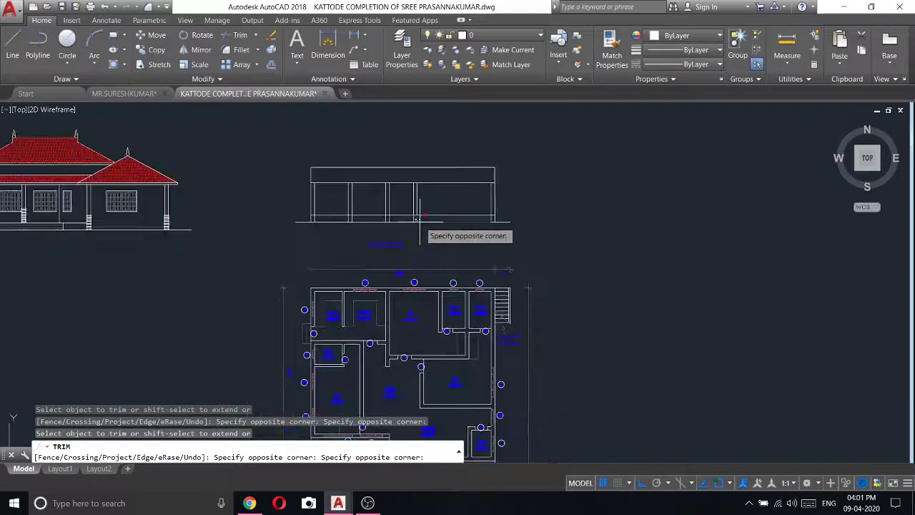
scroll(411, 215, "up", 5)
left_click(421, 198)
scroll(421, 200, "down", 2)
scroll(421, 210, "down", 3)
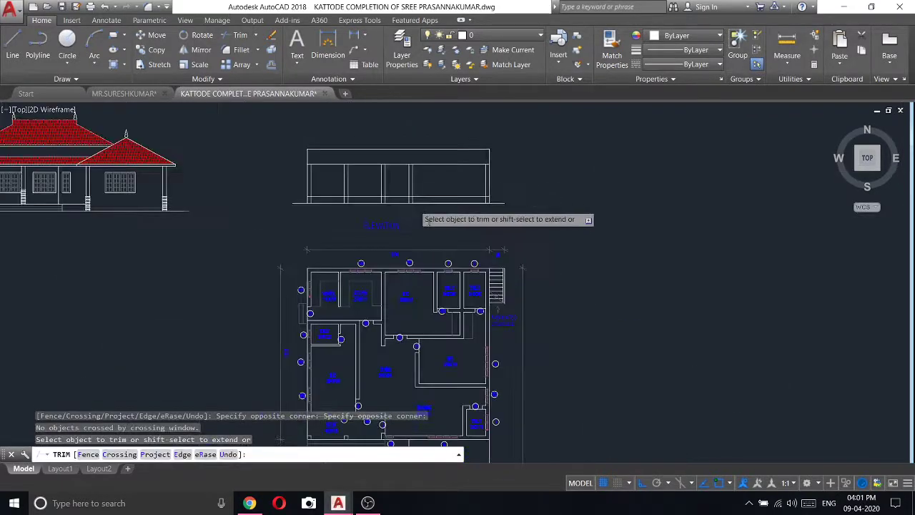
middle_click_drag(420, 268, 438, 301)
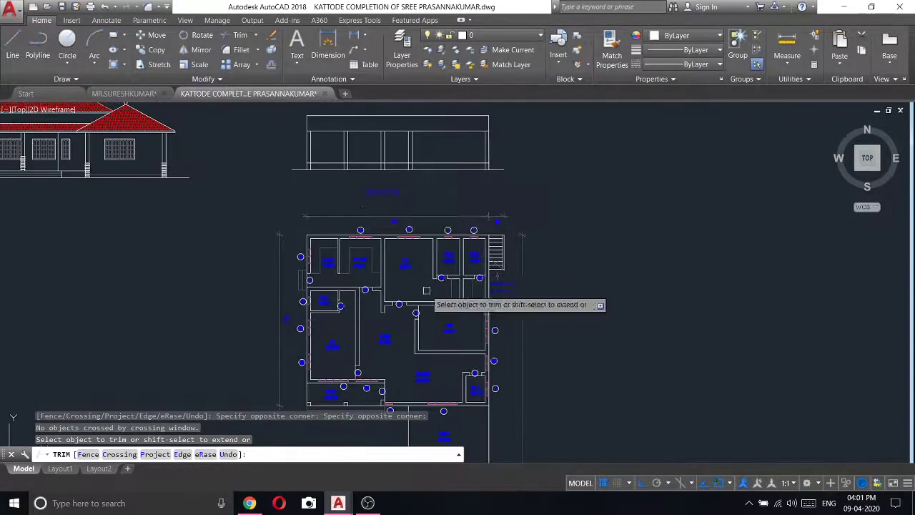
scroll(439, 152, "up", 5)
left_click(520, 167)
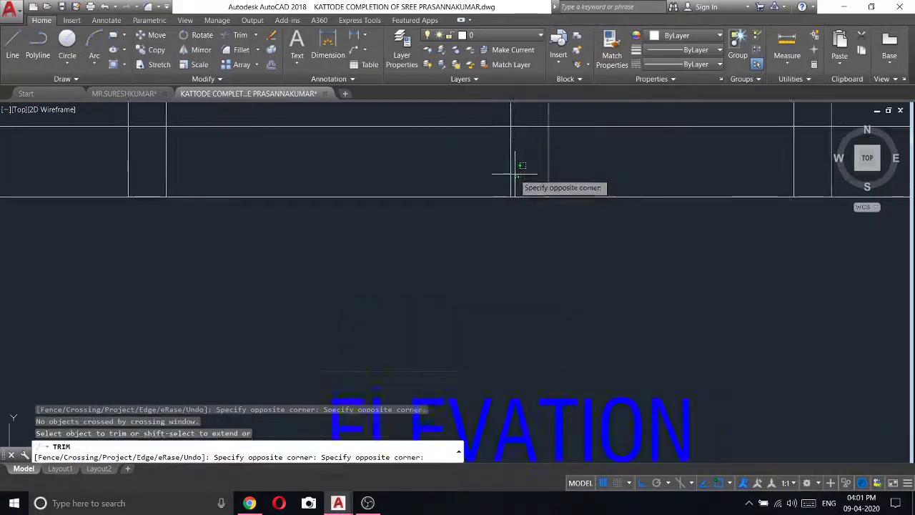
scroll(429, 165, "down", 4)
scroll(386, 165, "up", 4)
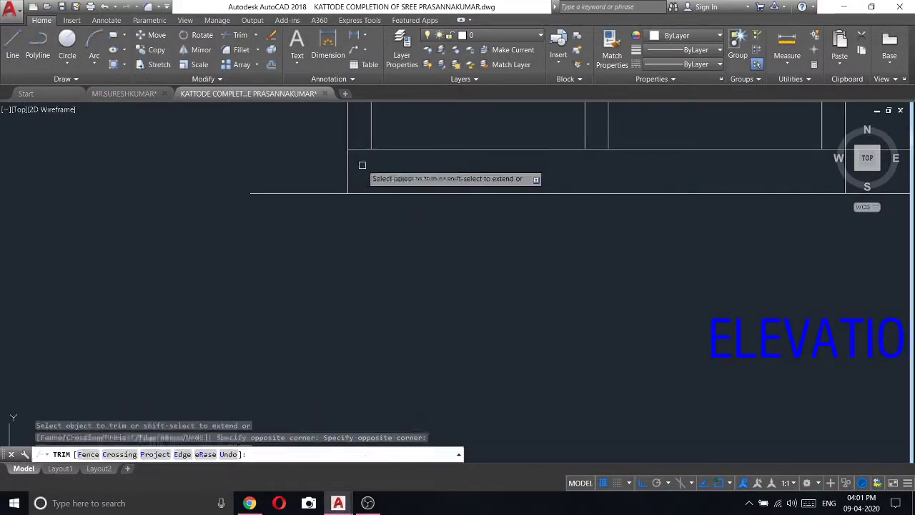
key("Escape")
- Trim away another line segment in the elevation using all lines as cutting edges
scroll(400, 172, "down", 4)
scroll(399, 172, "down", 2)
middle_click_drag(551, 183, 472, 176)
scroll(379, 175, "up", 4)
scroll(380, 167, "up", 2)
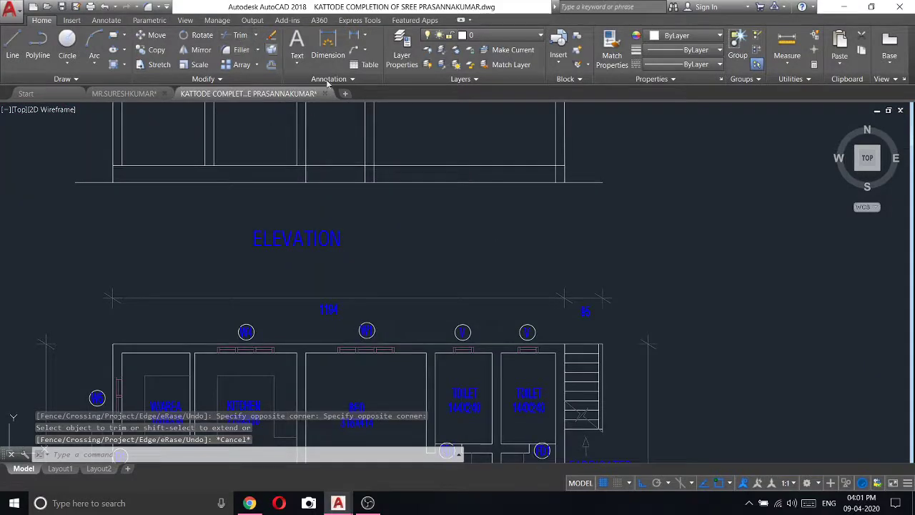
key("Return")
key("Return")
scroll(375, 172, "up", 5)
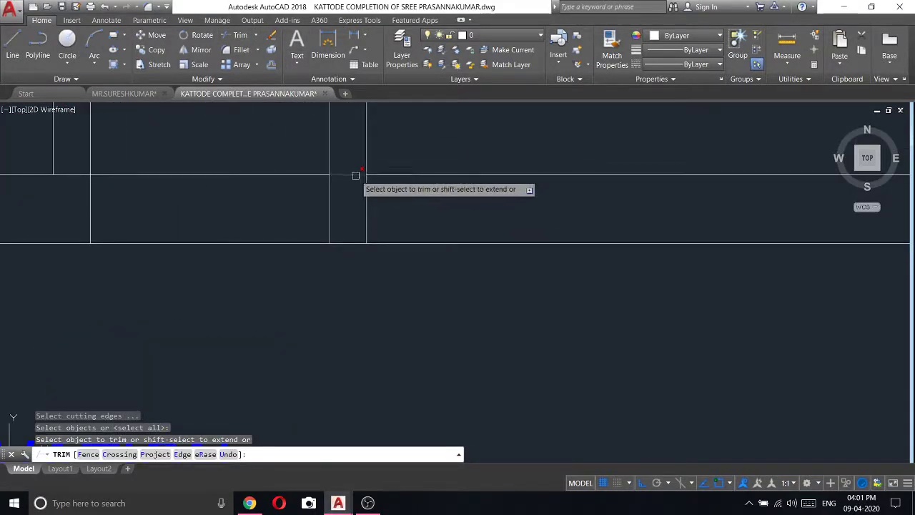
left_click(355, 175)
scroll(478, 184, "down", 3)
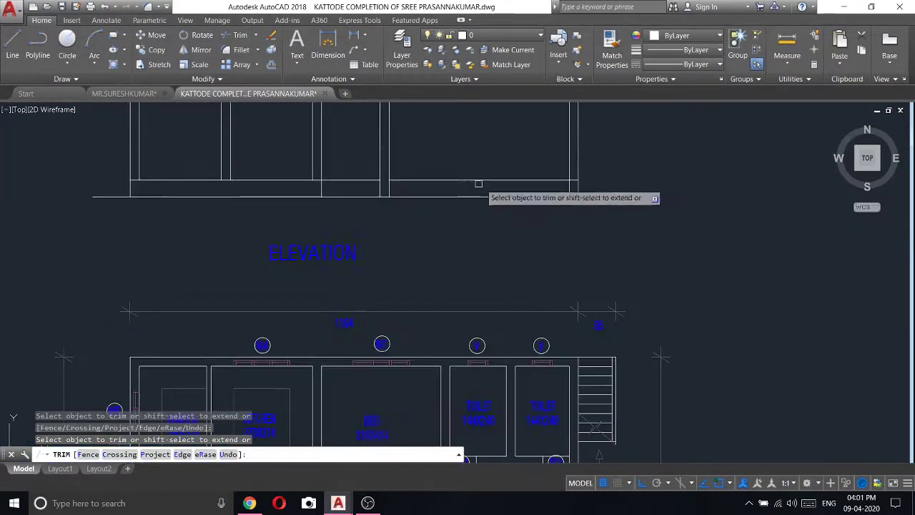
right_click(619, 175)
left_click(639, 173)
- Erase the stray short segment at the elevation's right end
left_click(512, 151)
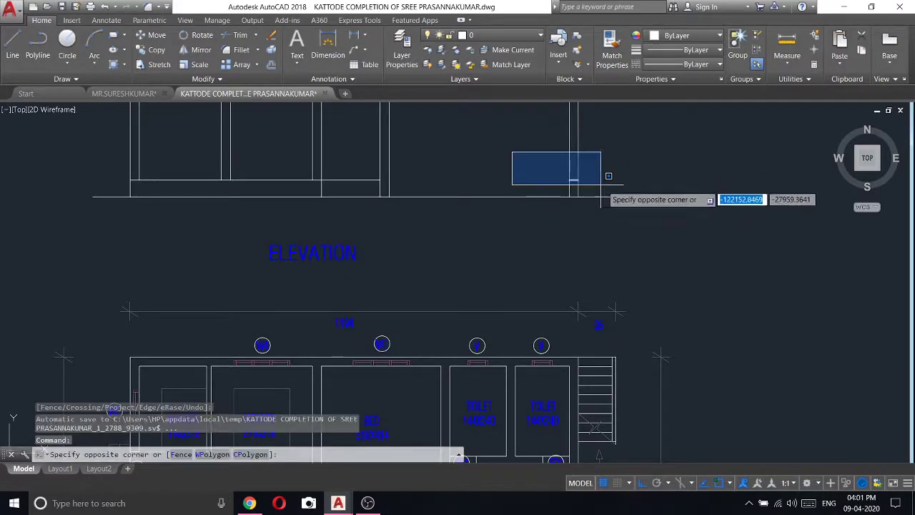
left_click(602, 185)
right_click(592, 157)
left_click(619, 222)
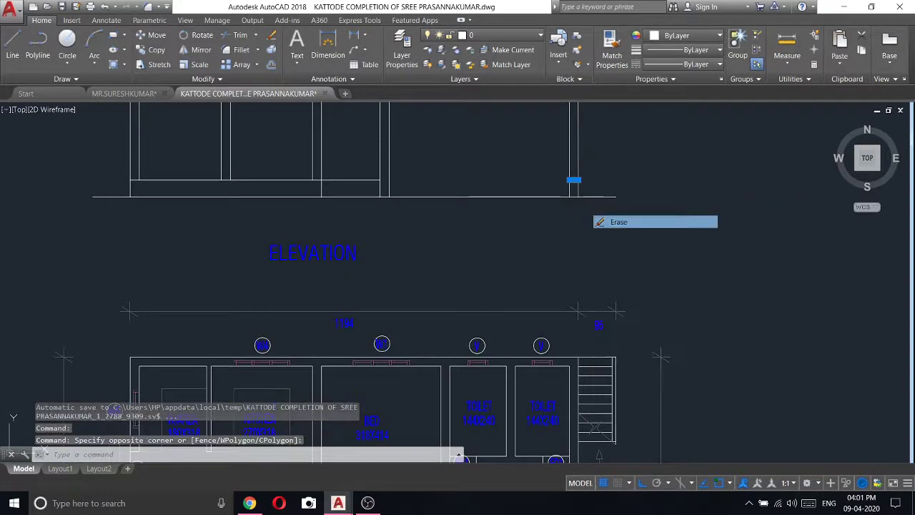
left_click(13, 52)
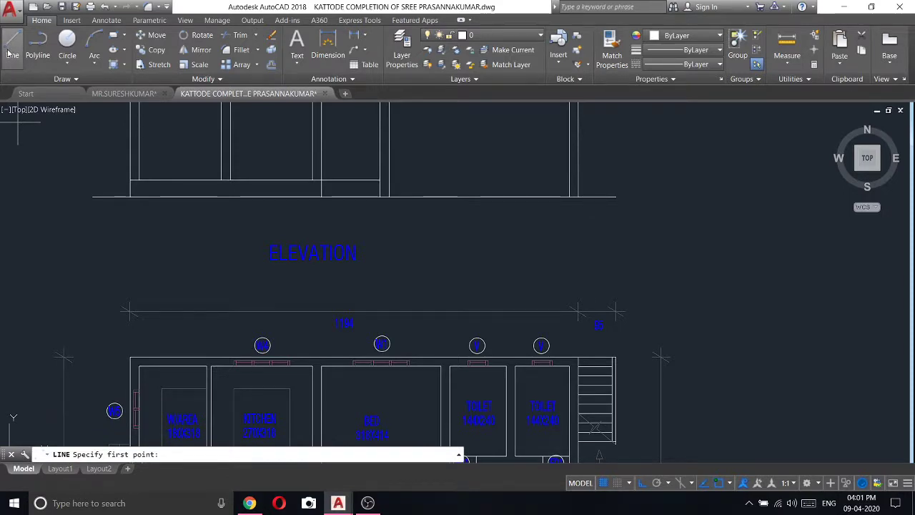
- Draw a line from the base corner 20 units up, then across to the right wall
left_click(22, 57)
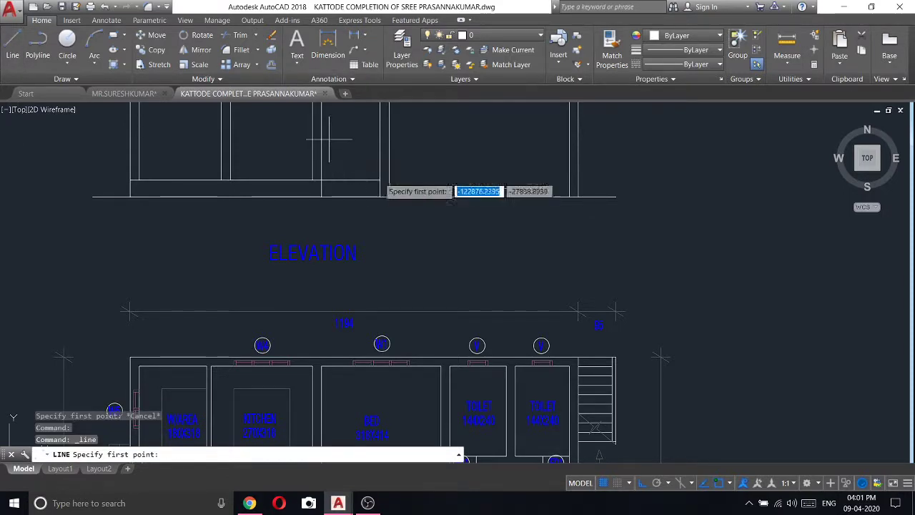
left_click(388, 196)
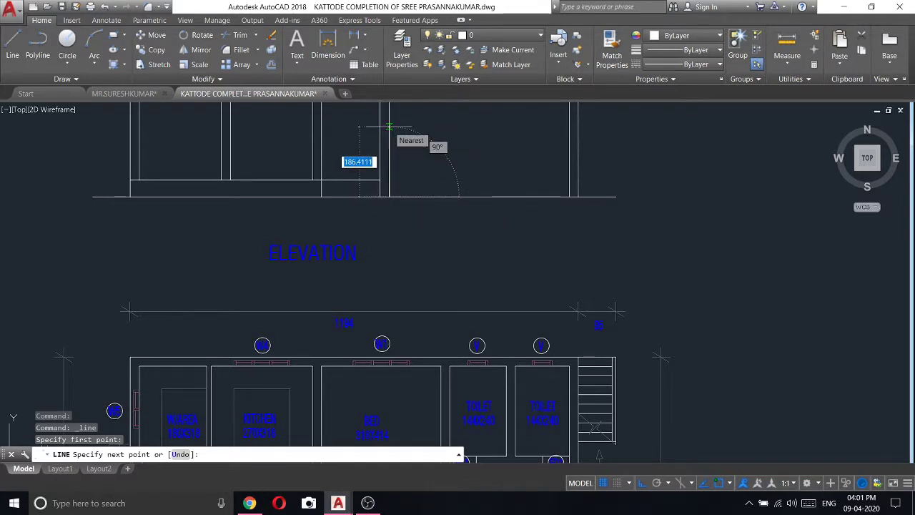
key("Return")
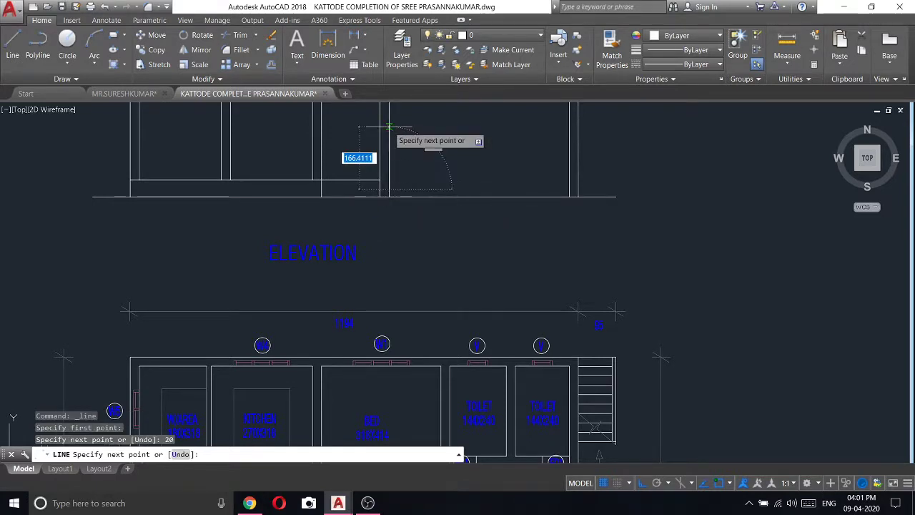
left_click(570, 190)
key("Return")
- Zoom out and recentre the view on the ground floor plan
scroll(494, 191, "down", 6)
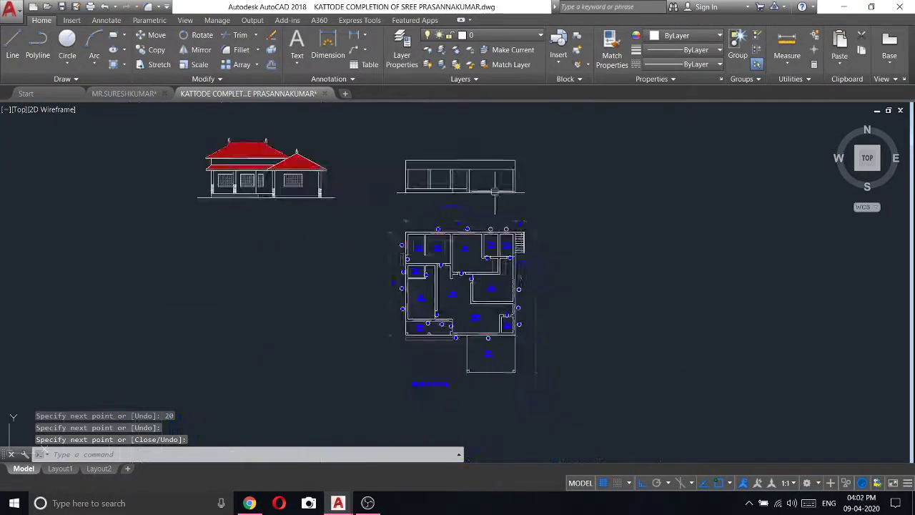
scroll(491, 361, "up", 6)
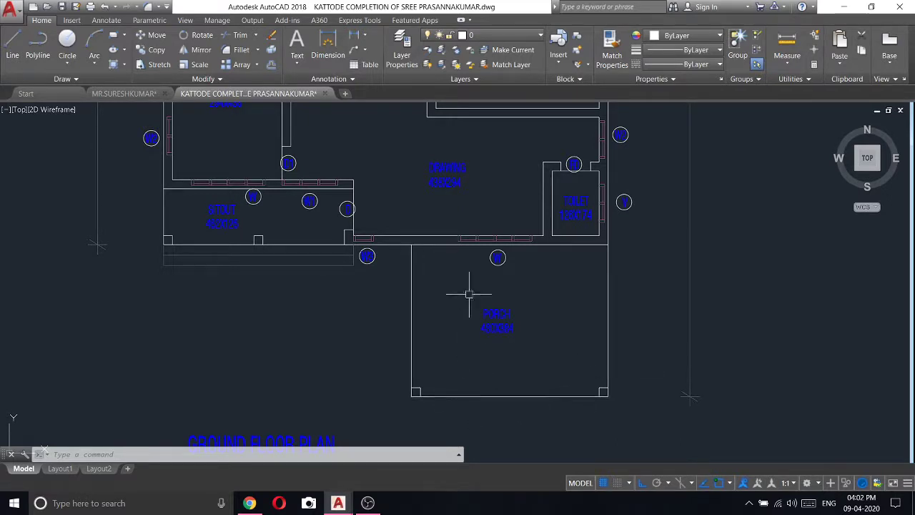
scroll(455, 302, "down", 3)
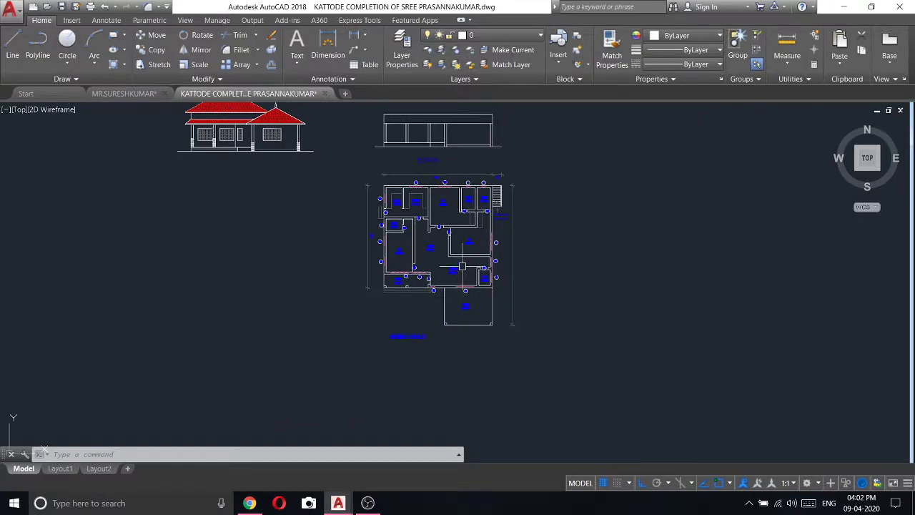
scroll(478, 172, "up", 3)
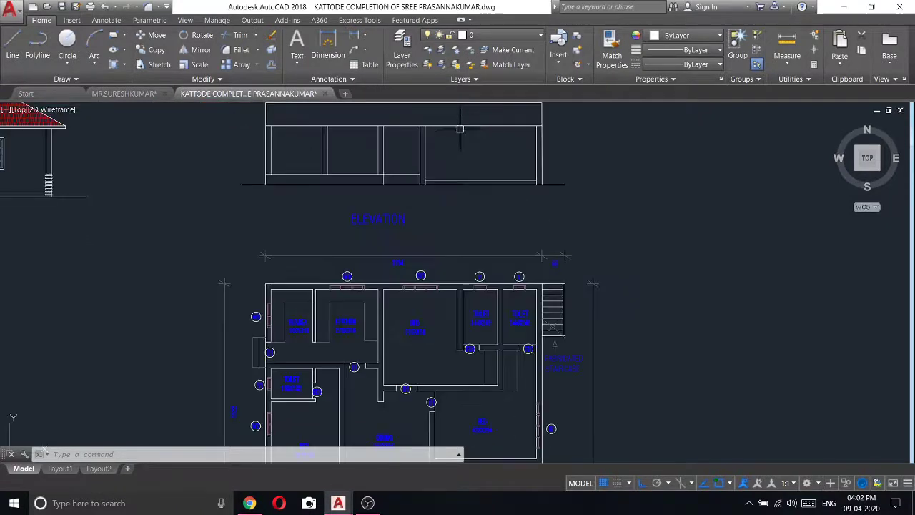
middle_click_drag(459, 135, 464, 190)
scroll(461, 208, "down", 3)
scroll(507, 282, "up", 4)
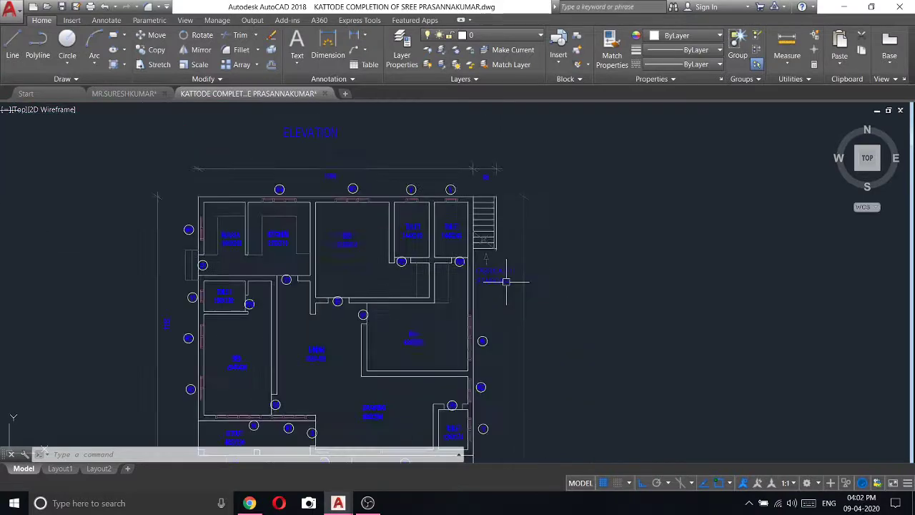
scroll(546, 300, "down", 4)
middle_click_drag(545, 300, 491, 278)
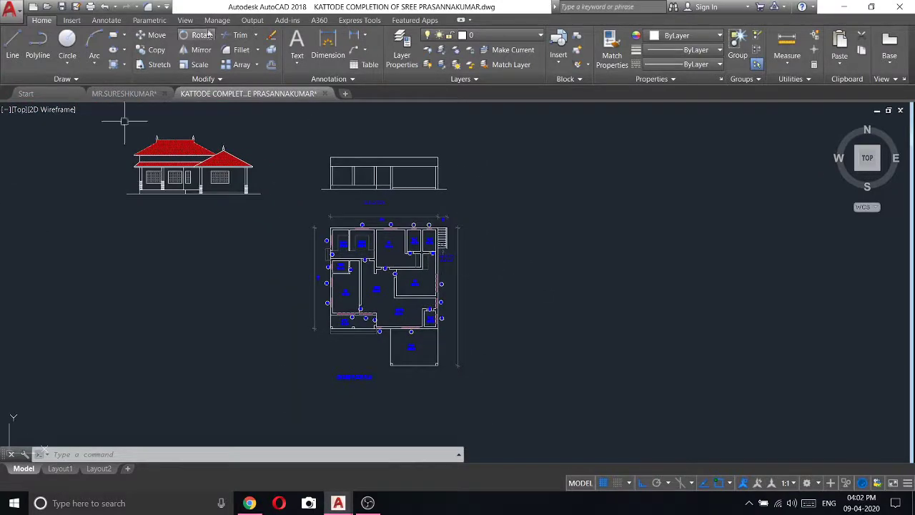
- Trace a polyline from the plan's top-left corner across the top and around the porch corners
left_click(49, 51)
scroll(316, 208, "up", 3)
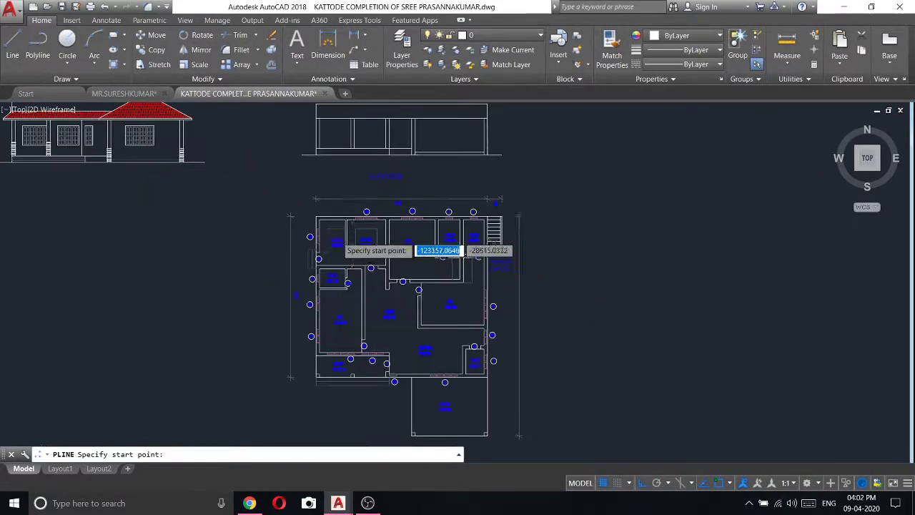
scroll(340, 247, "up", 4)
left_click(287, 186)
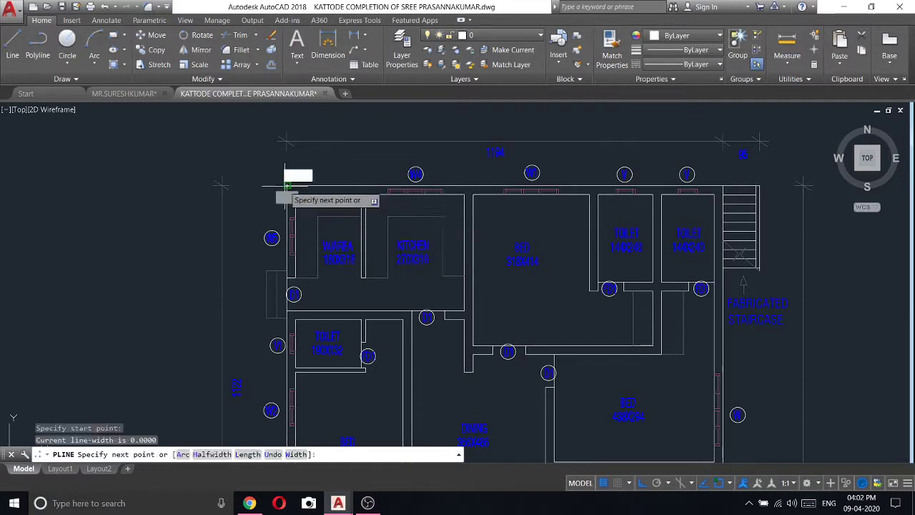
left_click(724, 186)
scroll(724, 186, "down", 6)
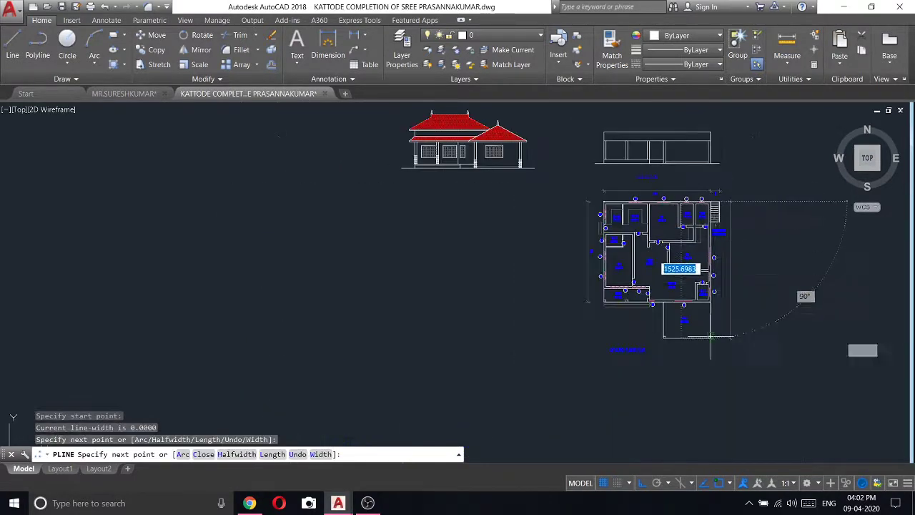
scroll(711, 351, "up", 8)
left_click(714, 367)
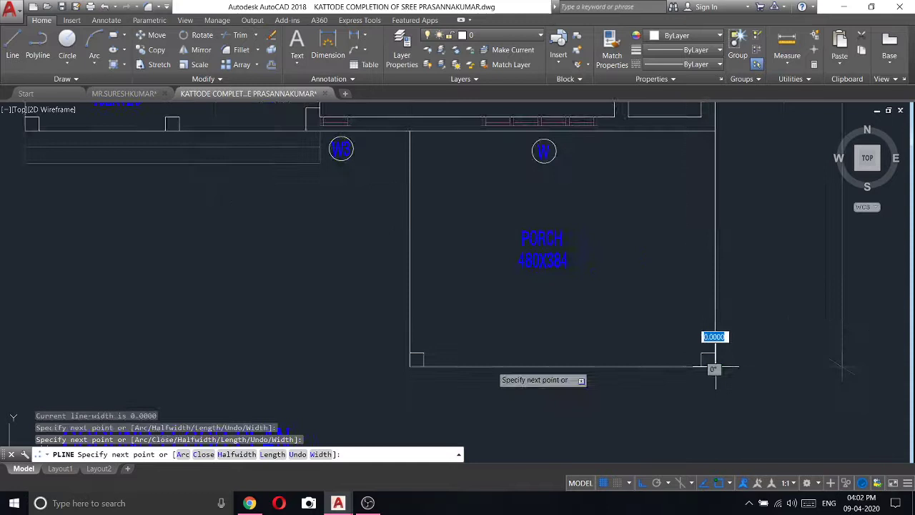
left_click(410, 367)
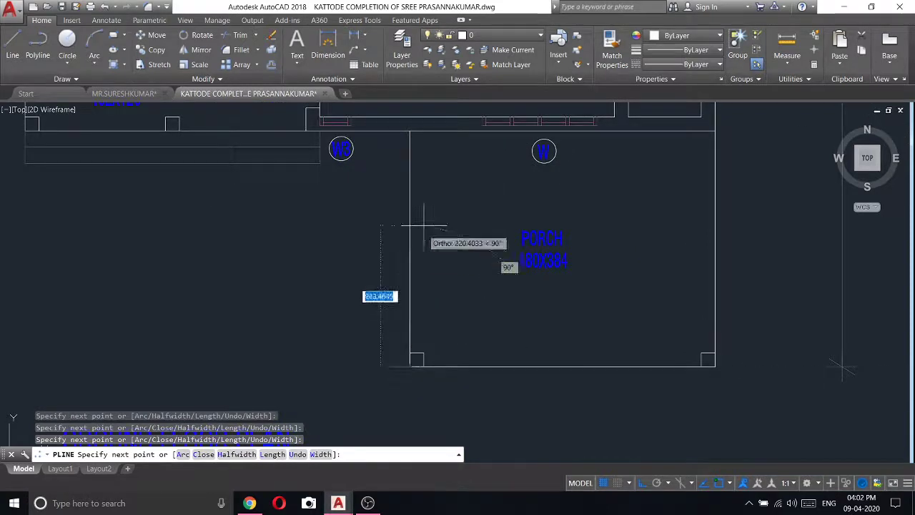
left_click(410, 133)
- Close the footprint polyline at the plan's top-left corner and select it for moving
scroll(409, 132, "down", 2)
scroll(374, 152, "down", 2)
scroll(343, 151, "up", 4)
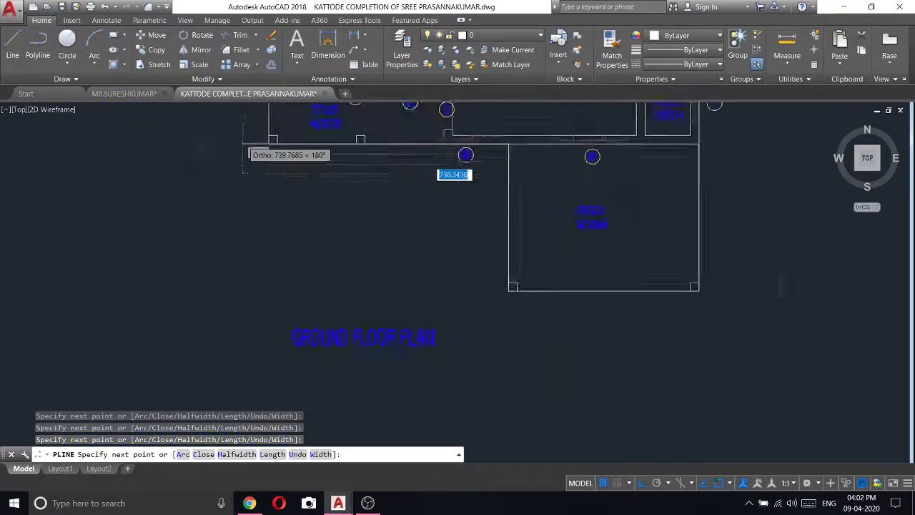
scroll(300, 172, "down", 3)
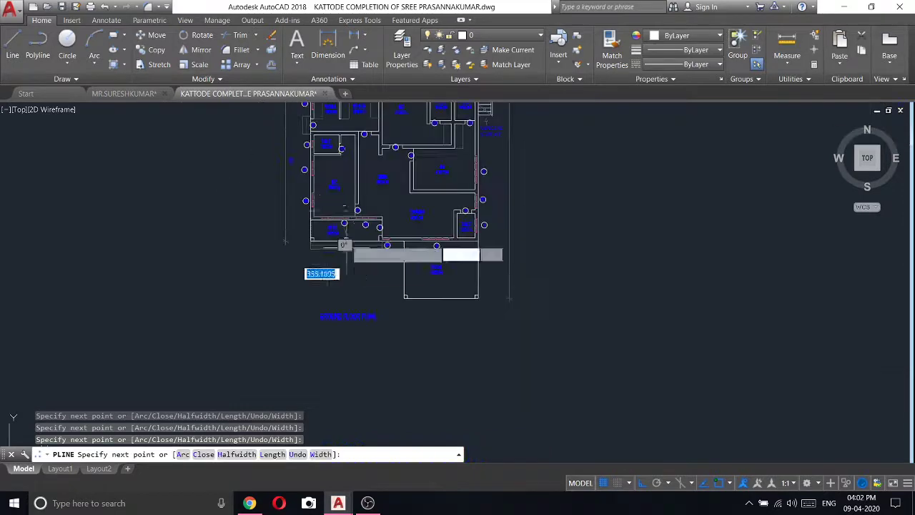
mouse_move(314, 150)
middle_mouse_down()
mouse_move(321, 228)
mouse_move(293, 298)
middle_mouse_up()
scroll(293, 214, "up", 5)
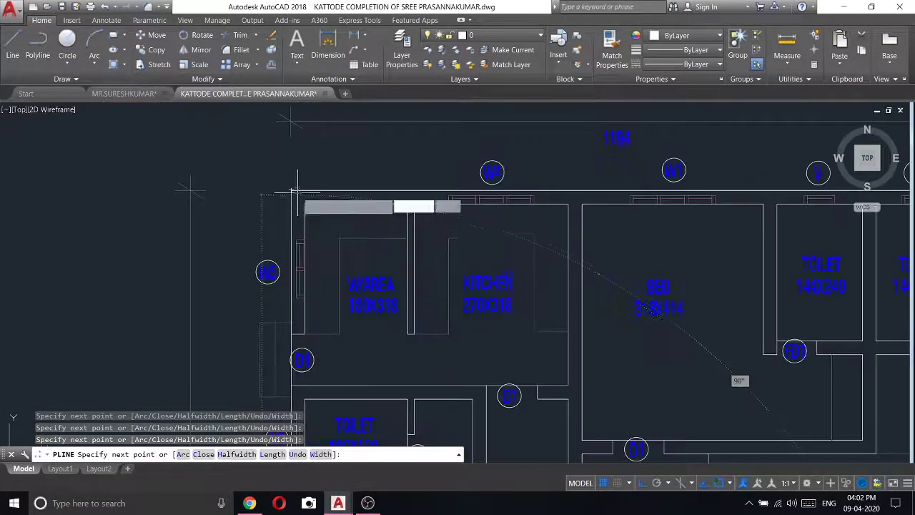
right_click(298, 193)
left_click(323, 199)
left_click(357, 191)
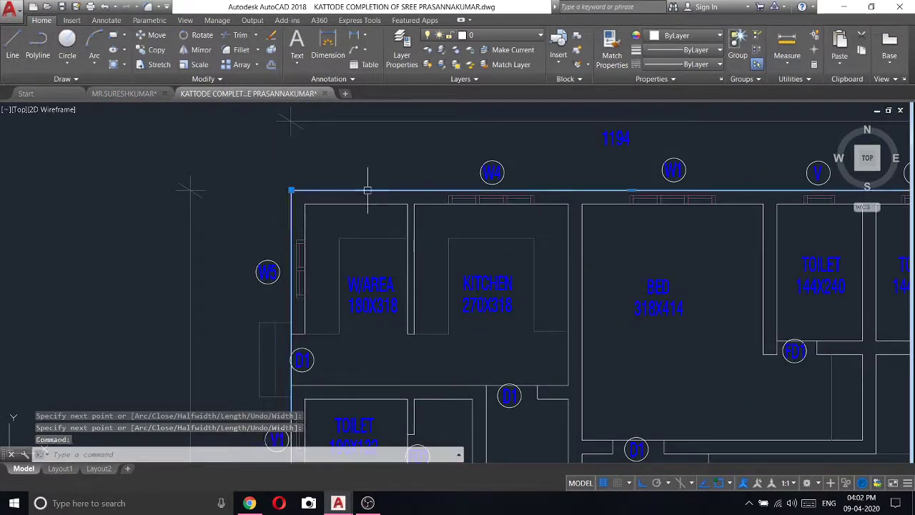
right_click(365, 193)
left_click(392, 283)
- Offset the L-shaped roof outline 70 units outward
scroll(257, 214, "down", 5)
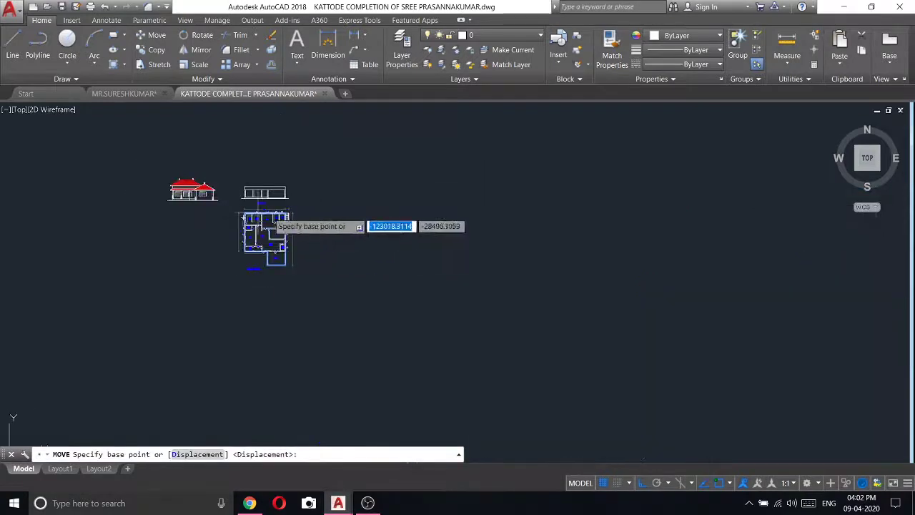
left_click(322, 210)
scroll(359, 196, "up", 2)
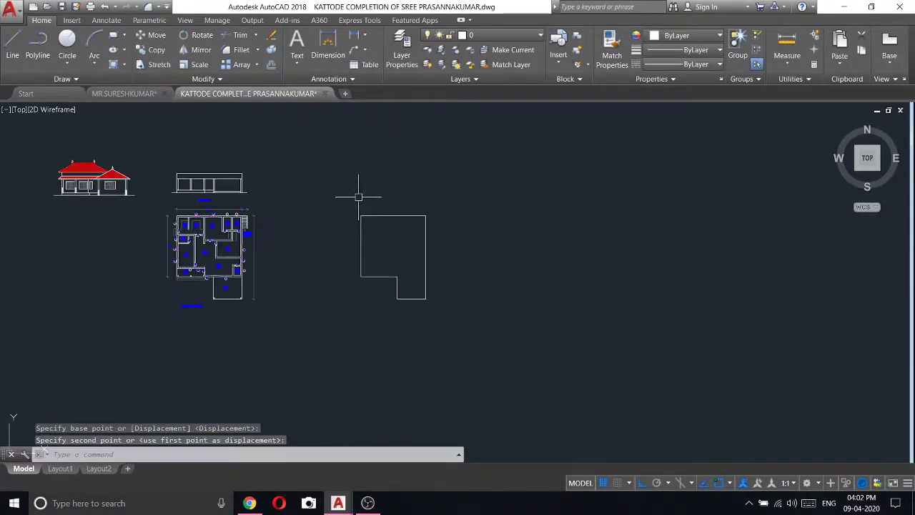
left_click(272, 65)
type("7")
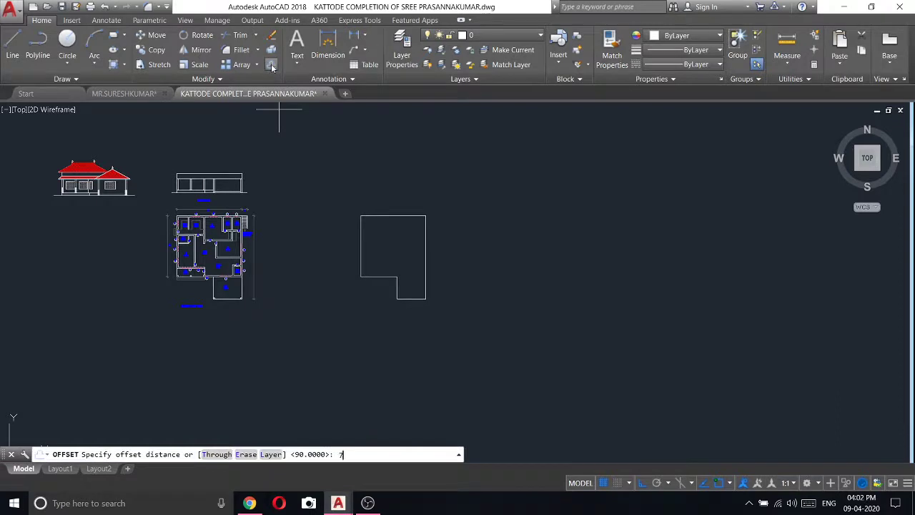
type("0")
key("Return")
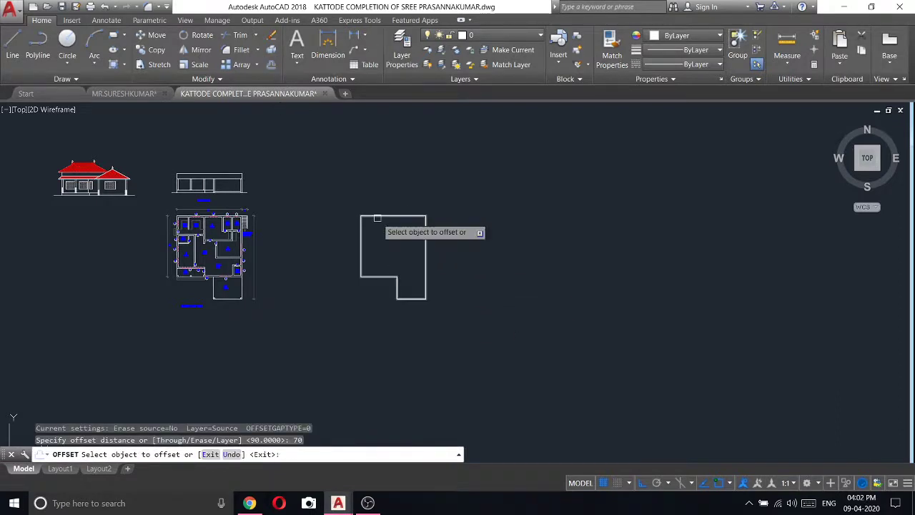
left_click(361, 226)
left_click(369, 166)
right_click(374, 170)
left_click(398, 179)
- Draw a trial 20-unit offset inside the roof outline
scroll(381, 223, "up", 4)
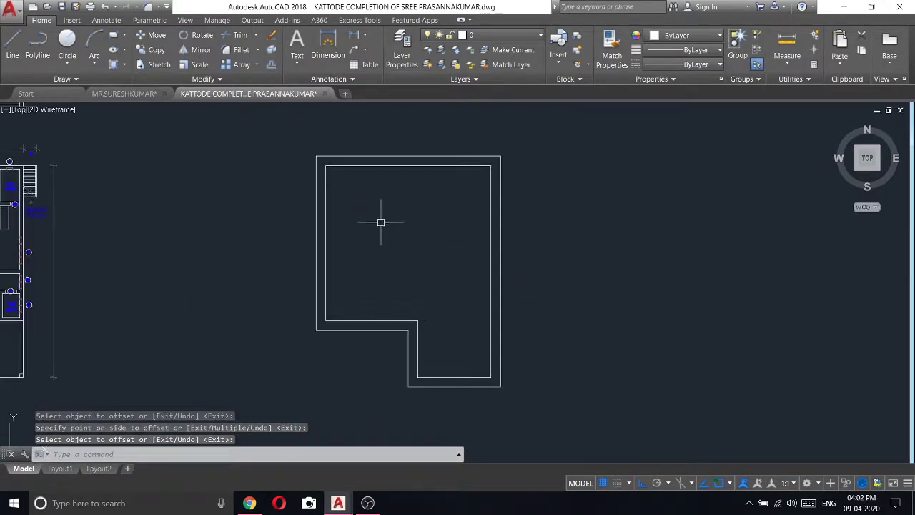
left_click(272, 65)
type("20")
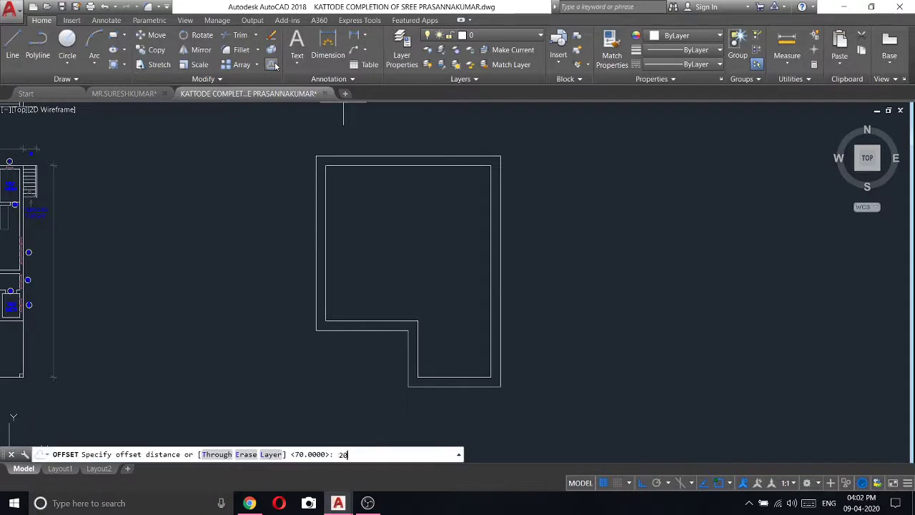
key("Return")
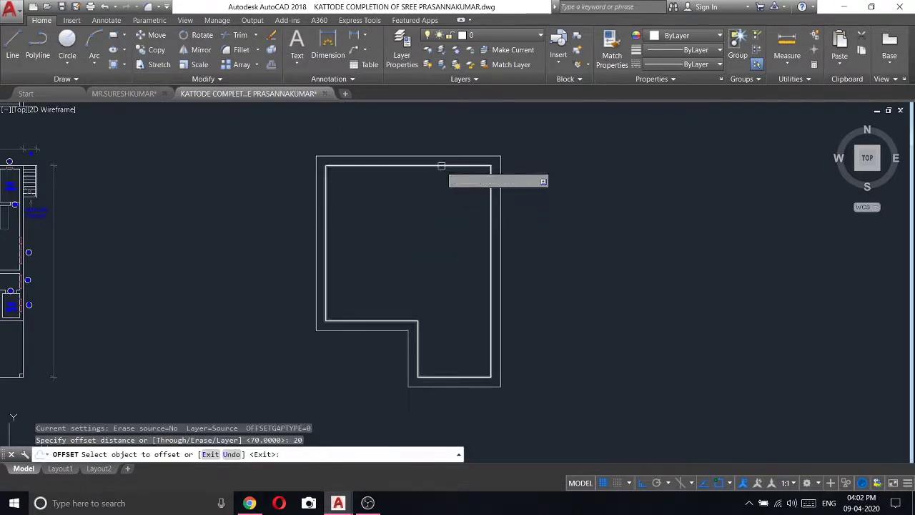
left_click(444, 163)
left_click(439, 169)
scroll(437, 174, "up", 4)
right_click(437, 174)
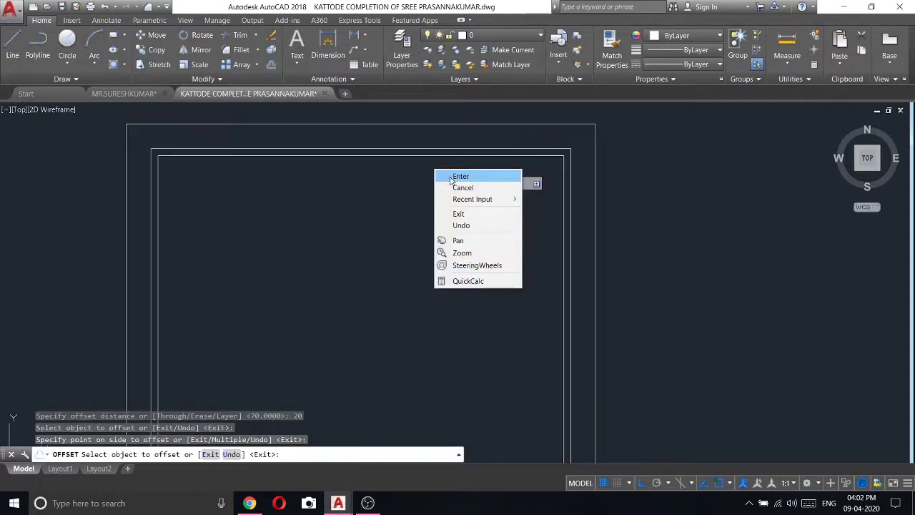
left_click(436, 158)
right_click(412, 163)
left_click(433, 168)
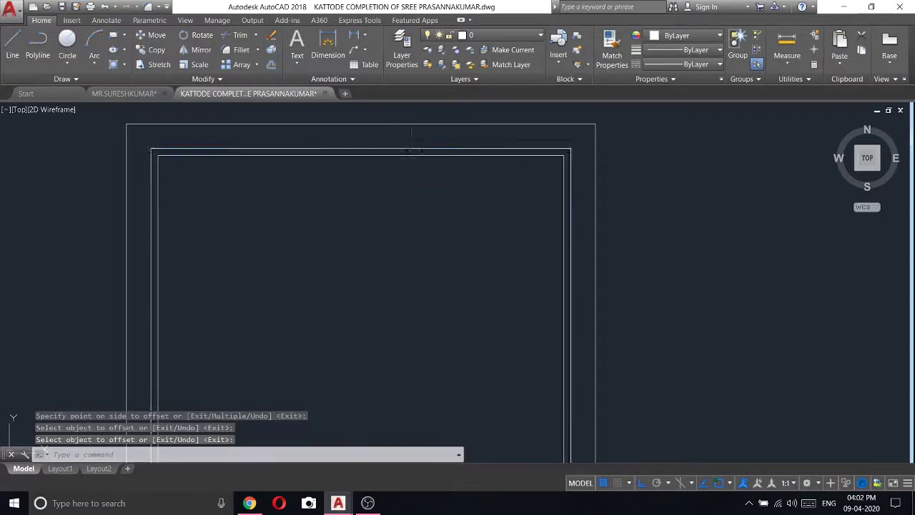
- Erase the innermost 20-unit trial outline
left_click(406, 150)
key("Escape")
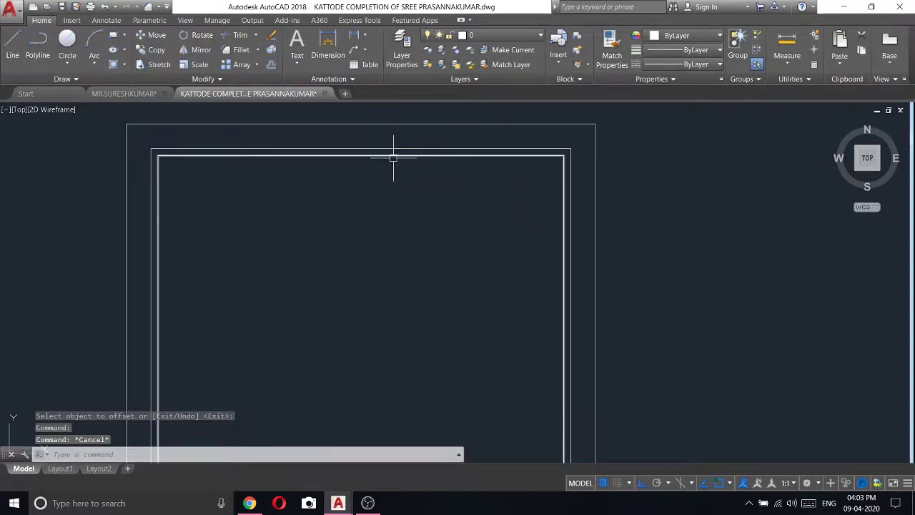
left_click(395, 156)
right_click(394, 157)
left_click(420, 236)
left_click(271, 65)
type("35")
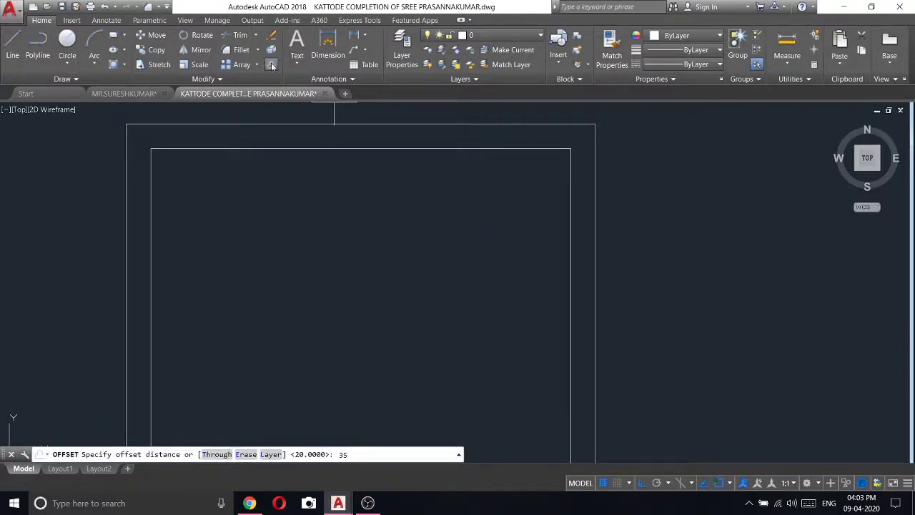
- Offset the outline inward at 35 units, repeating from each newest outline
key("Return")
scroll(334, 103, "down", 2)
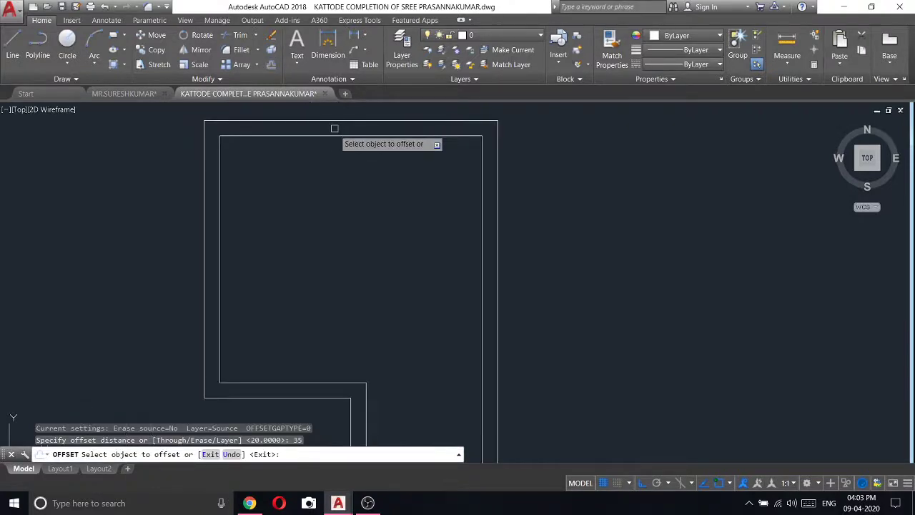
left_click(335, 136)
left_click(362, 282)
left_click(338, 143)
left_click(340, 166)
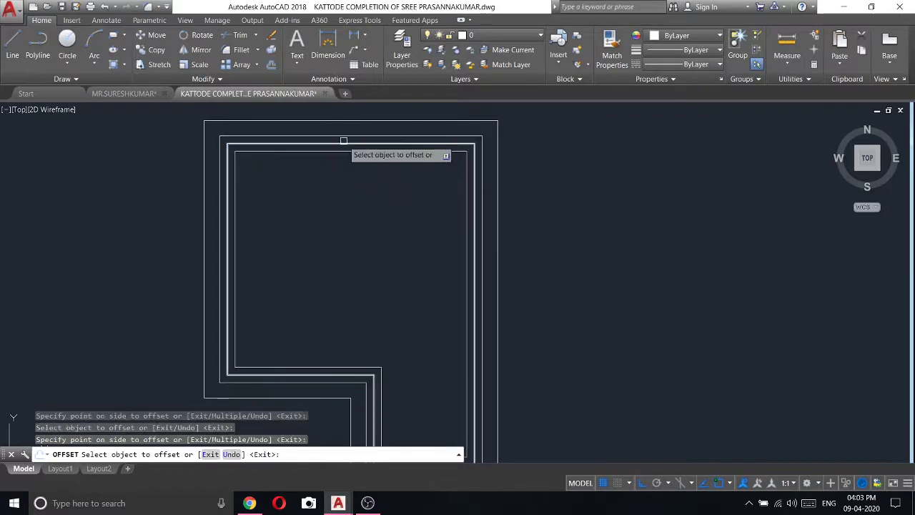
left_click(338, 151)
left_click(339, 171)
left_click(338, 159)
left_click(339, 178)
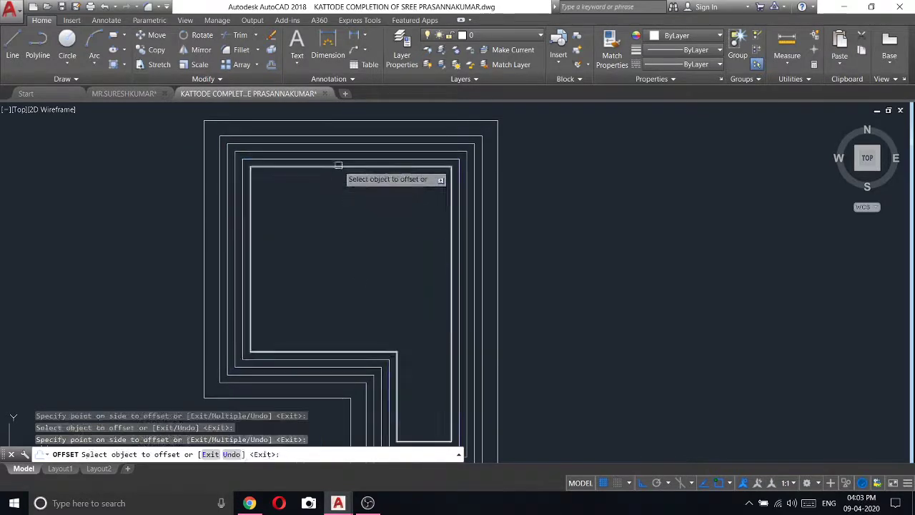
left_click(336, 173)
left_click(337, 179)
left_click(337, 180)
left_click(333, 198)
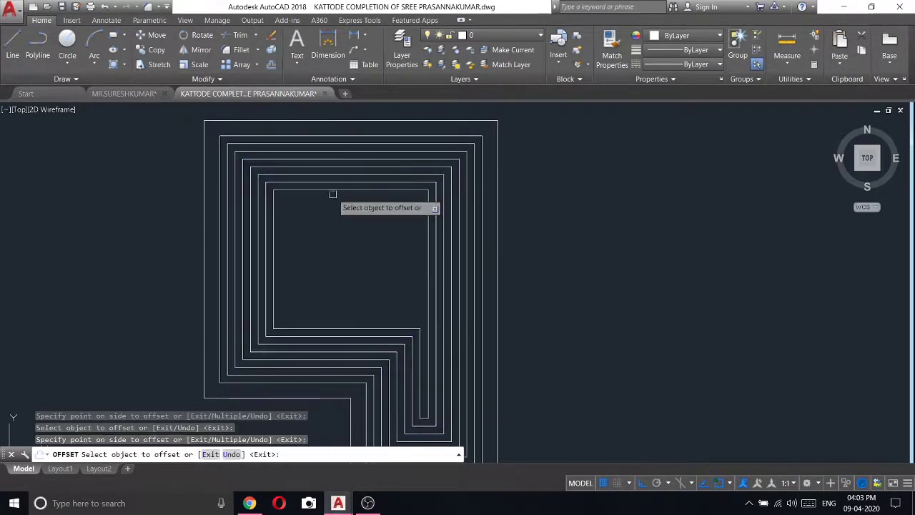
left_click(333, 188)
left_click(353, 255)
left_click(328, 196)
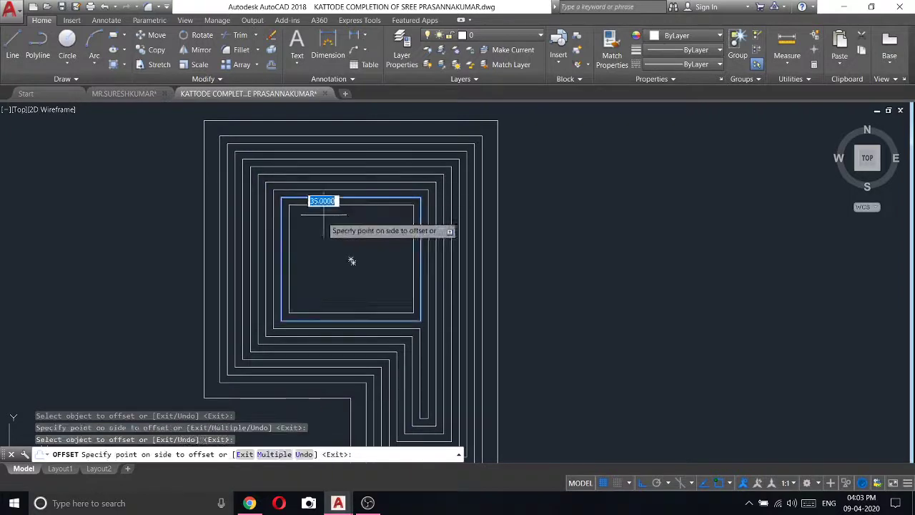
left_click(350, 257)
left_click(331, 205)
left_click(349, 257)
- Continue the 35-unit inward offsets until only a short central ridge line remains
left_click(327, 213)
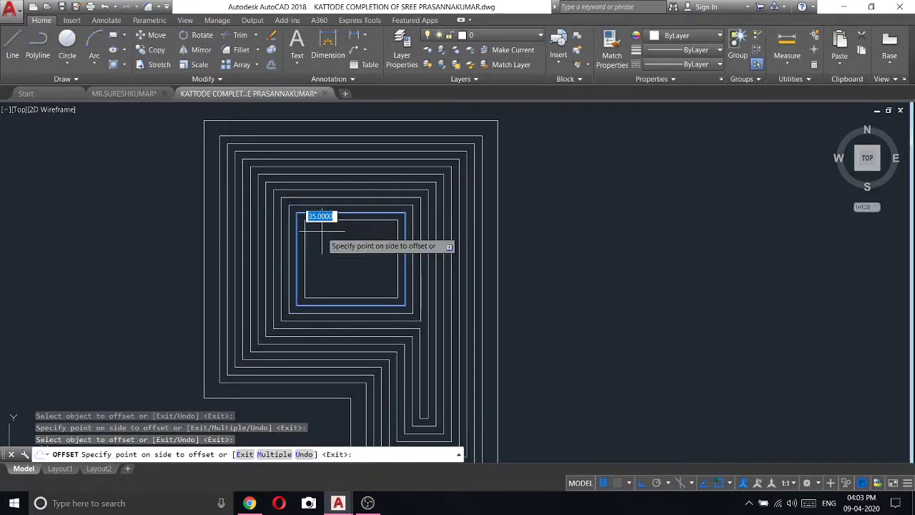
left_click(321, 230)
left_click(330, 221)
left_click(335, 230)
left_click(336, 228)
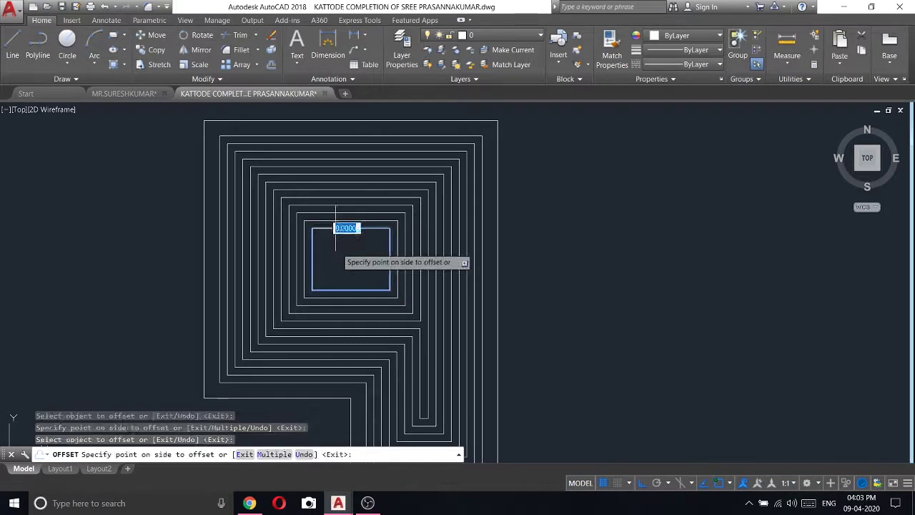
left_click(336, 247)
left_click(340, 236)
left_click(343, 252)
left_click(344, 244)
left_click(346, 250)
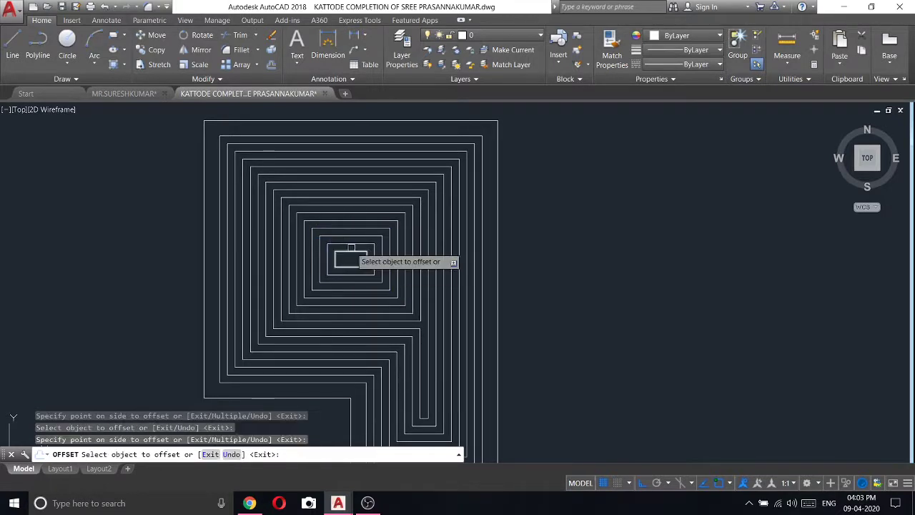
left_click(343, 259)
left_click(344, 262)
right_click(490, 211)
left_click(518, 220)
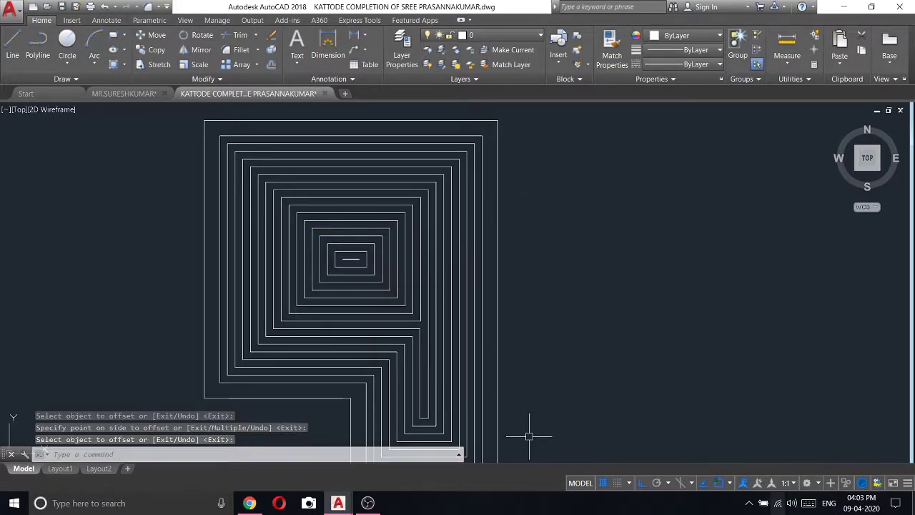
- Erase the short central ridge line, then undo to restore it
scroll(350, 258, "up", 5)
left_click(314, 230)
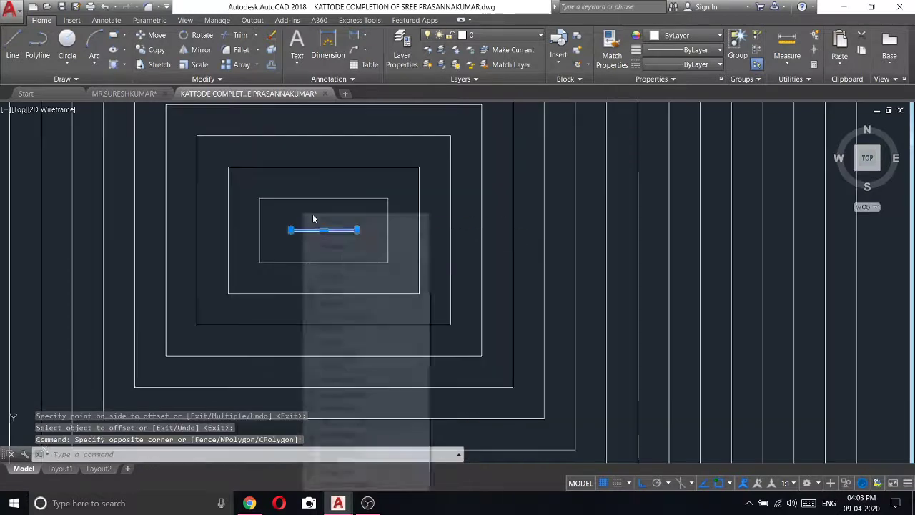
right_click(304, 214)
left_click(343, 293)
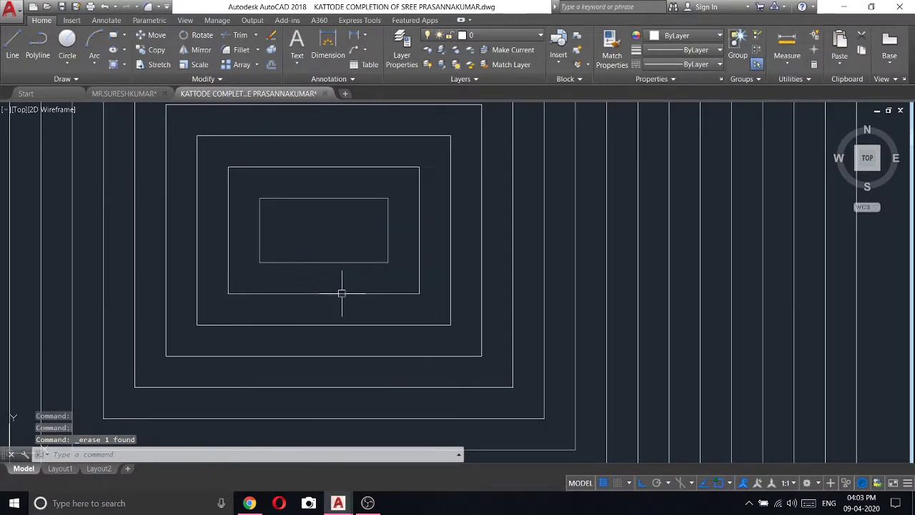
key("ctrl+z")
scroll(239, 239, "down", 3)
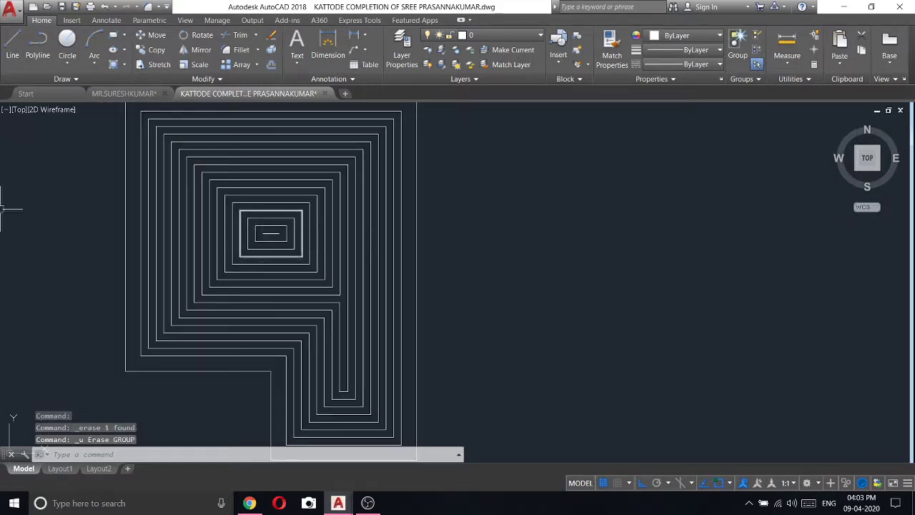
- Draw a line from the outline's corner to the ridge line's end
left_click(13, 54)
scroll(122, 358, "up", 2)
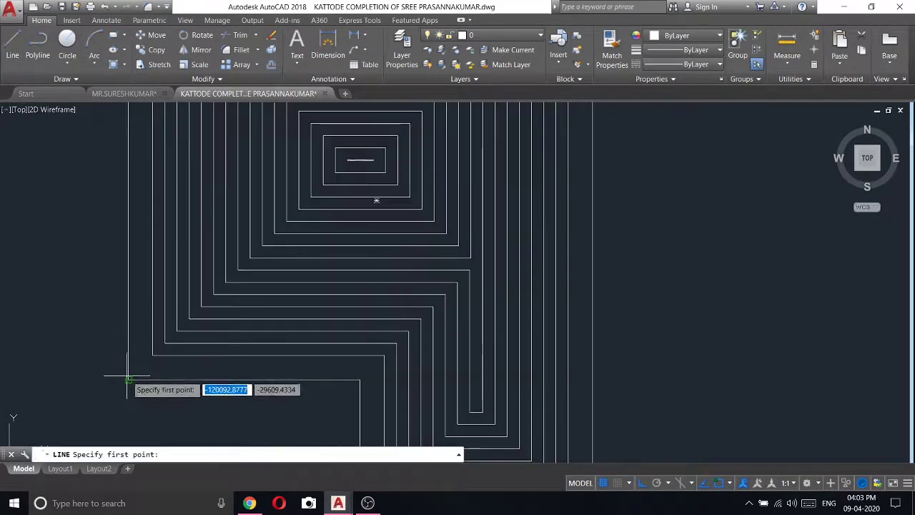
left_click(129, 380)
scroll(350, 164, "up", 5)
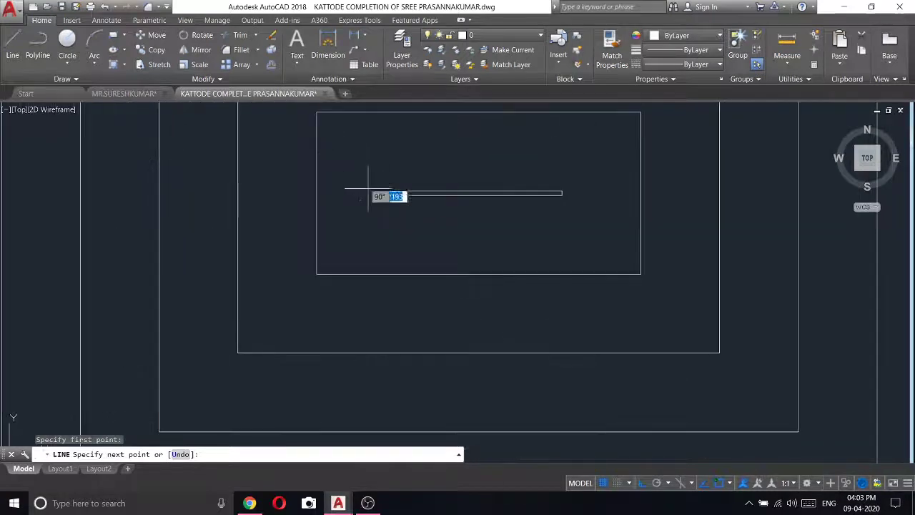
left_click(395, 193)
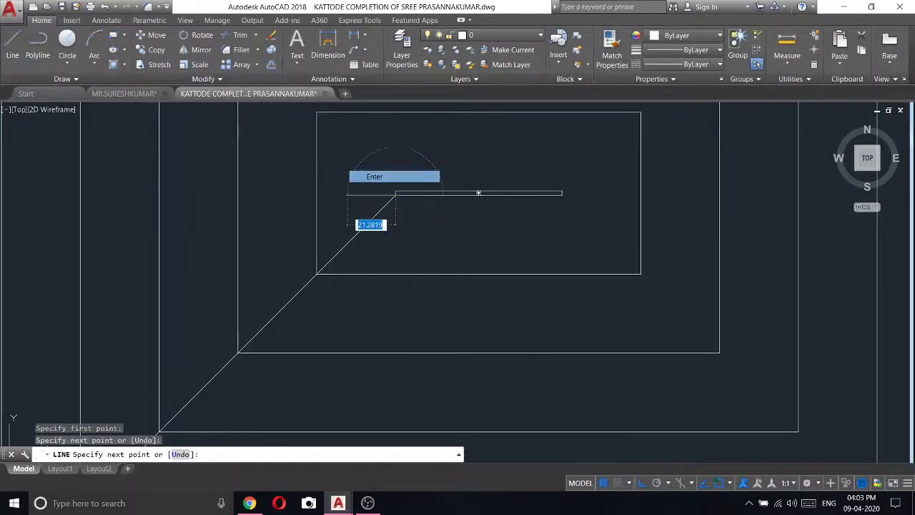
key("Return")
scroll(380, 205, "down", 6)
- Draw a hip line from the ridge's left end to the outline's top-left corner
left_click(12, 55)
scroll(390, 208, "up", 5)
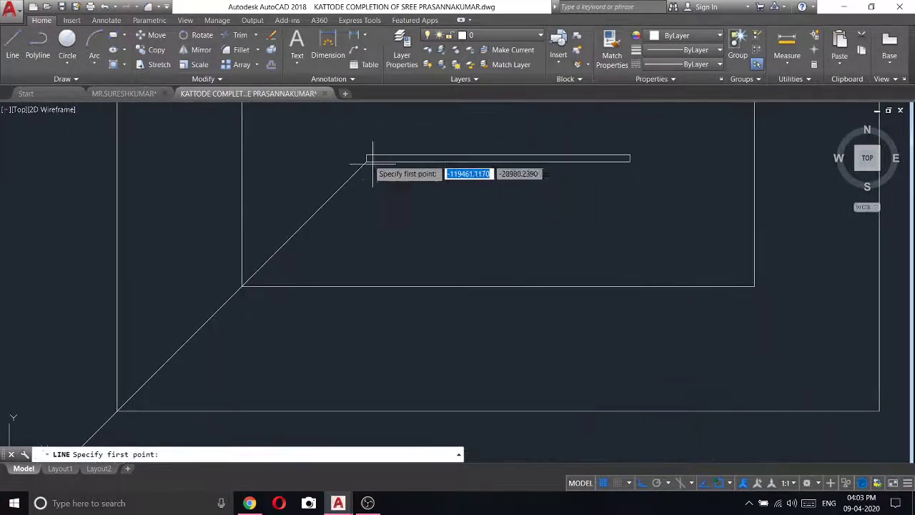
left_click(368, 153)
scroll(417, 205, "down", 3)
scroll(464, 250, "down", 3)
scroll(460, 241, "down", 3)
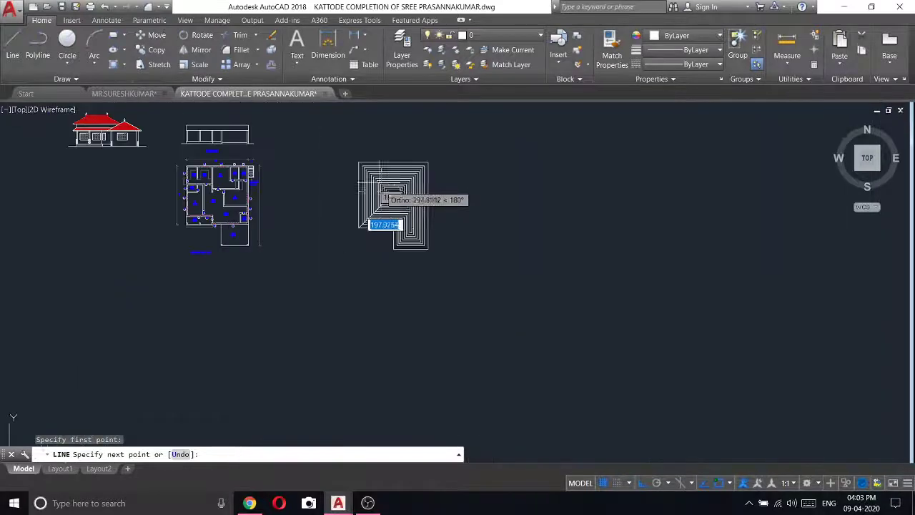
scroll(377, 194, "up", 4)
scroll(363, 159, "up", 2)
left_click(363, 219)
right_click(349, 184)
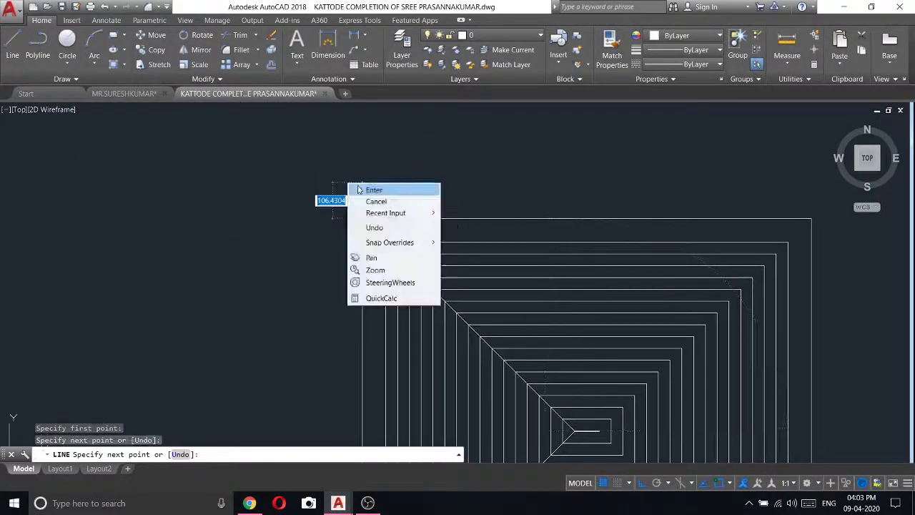
left_click(373, 188)
- Draw a hip line from the ridge's right end to the outline's top-right corner
left_click(12, 54)
scroll(388, 241, "down", 3)
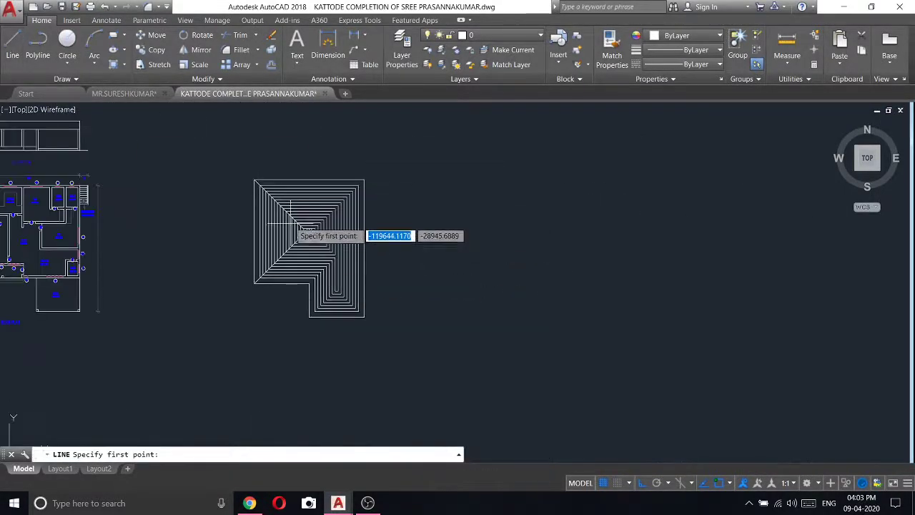
scroll(428, 245, "up", 3)
scroll(417, 284, "up", 2)
scroll(417, 284, "down", 1)
left_click(451, 309)
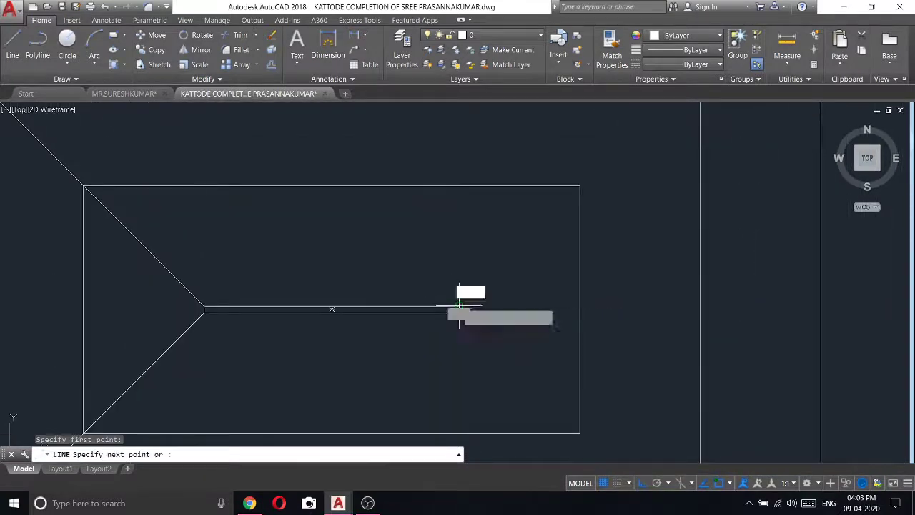
scroll(401, 300, "down", 2)
scroll(351, 286, "down", 1)
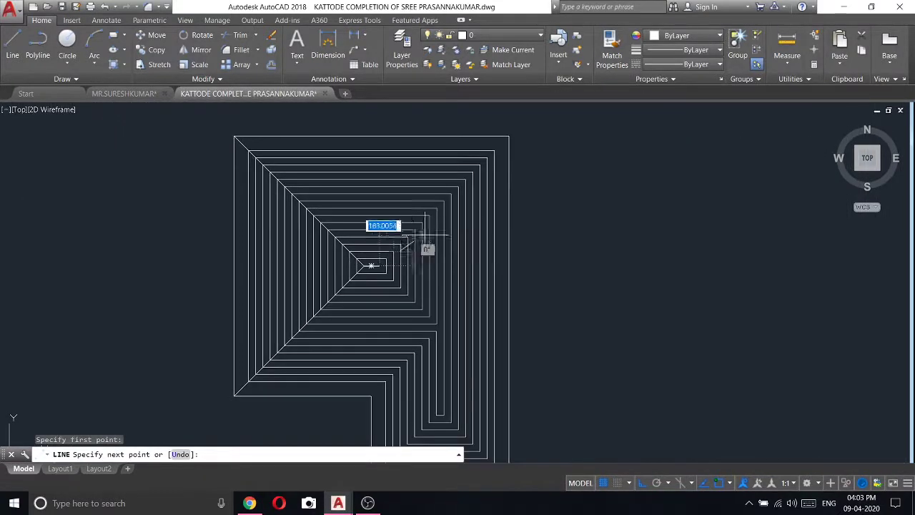
left_click(508, 136)
right_click(523, 132)
left_click(559, 140)
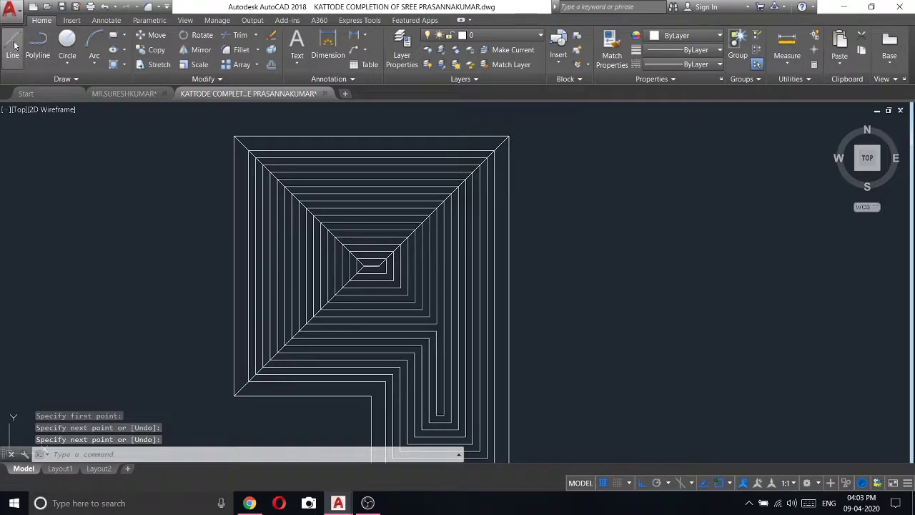
- Start a line from the ridge end point and cancel it unfinished
left_click(12, 46)
scroll(439, 329, "up", 3)
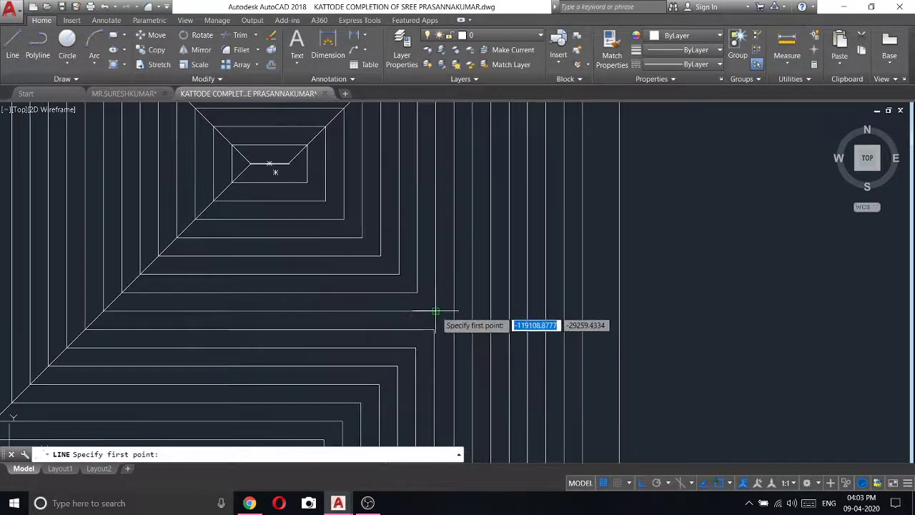
left_click(436, 311)
scroll(287, 170, "up", 2)
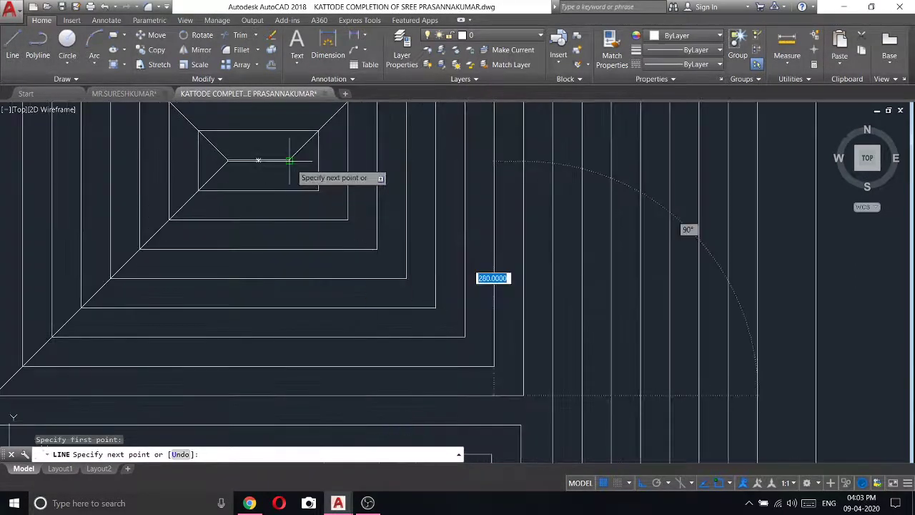
left_click(288, 160)
scroll(289, 160, "down", 2)
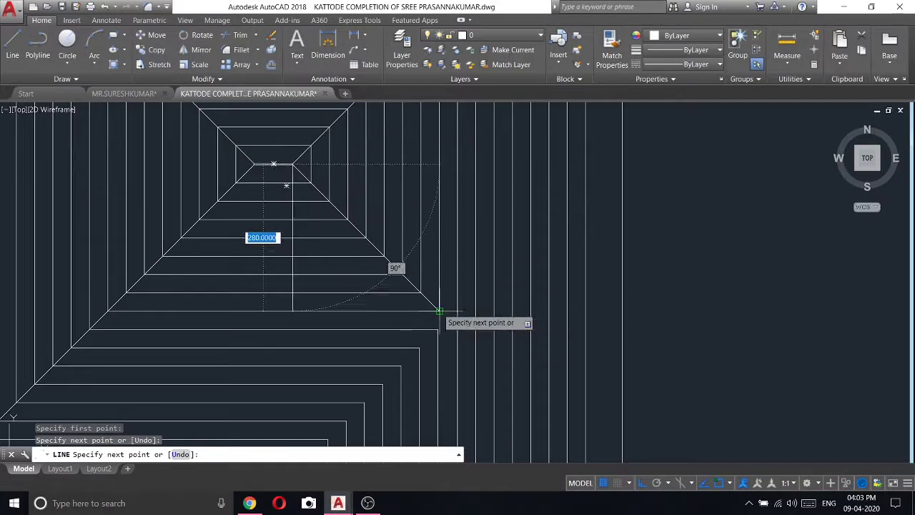
scroll(438, 312, "down", 2)
scroll(425, 328, "down", 2)
key("Escape")
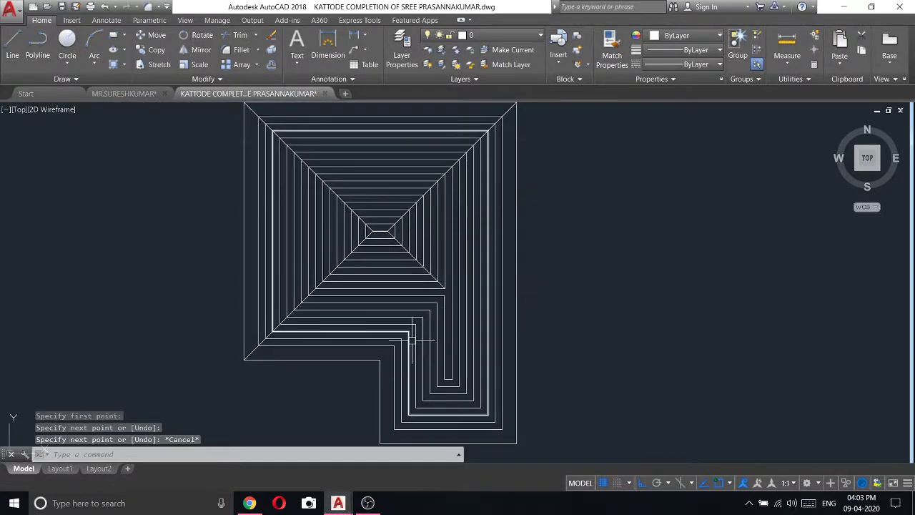
- Draw the valley line from the inner roof corner
key("Return")
scroll(373, 357, "up", 4)
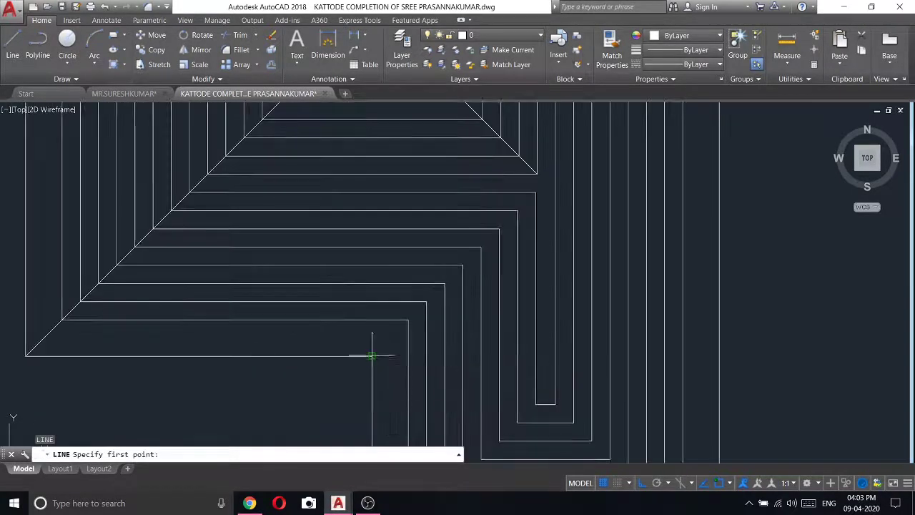
left_click(372, 355)
left_click(536, 191)
key("Return")
- Draw a line from the lower wing's right edge to its outer corner, then zoom out
scroll(535, 190, "down", 5)
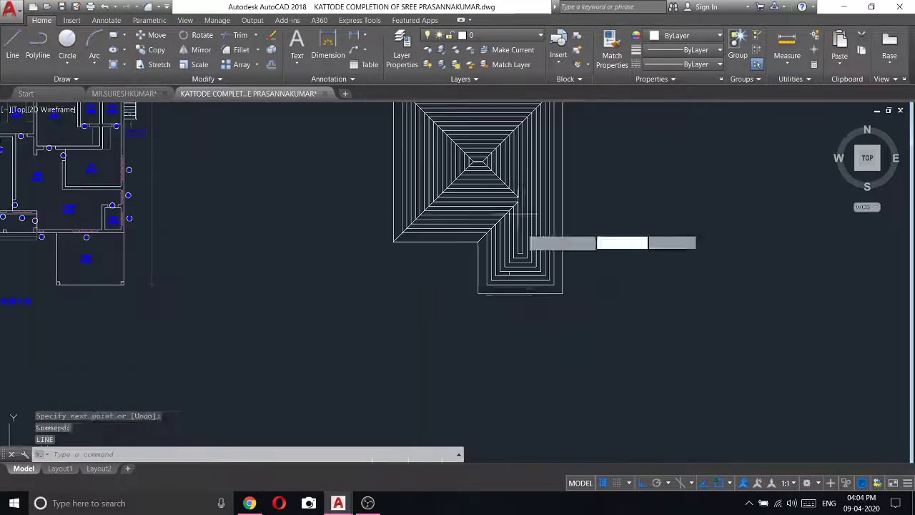
key("Return")
left_click(477, 292)
scroll(510, 259, "up", 2)
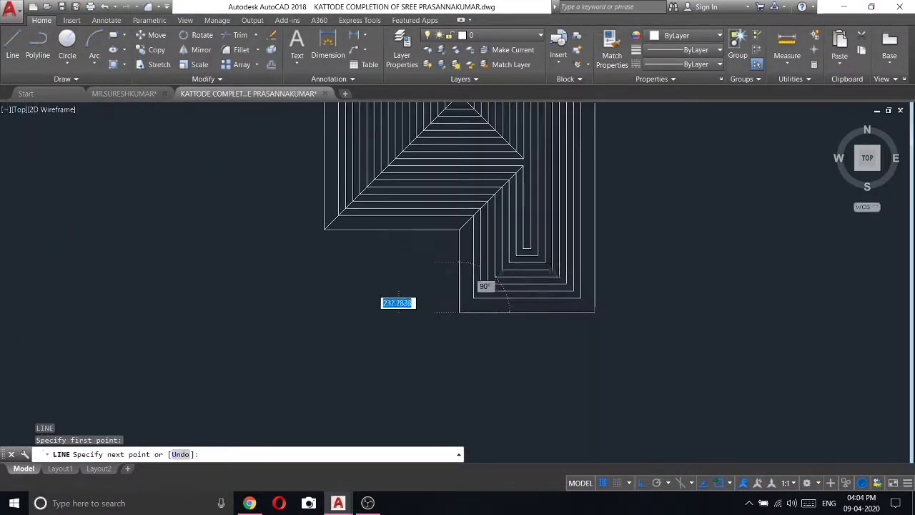
scroll(510, 259, "up", 2)
key("Escape")
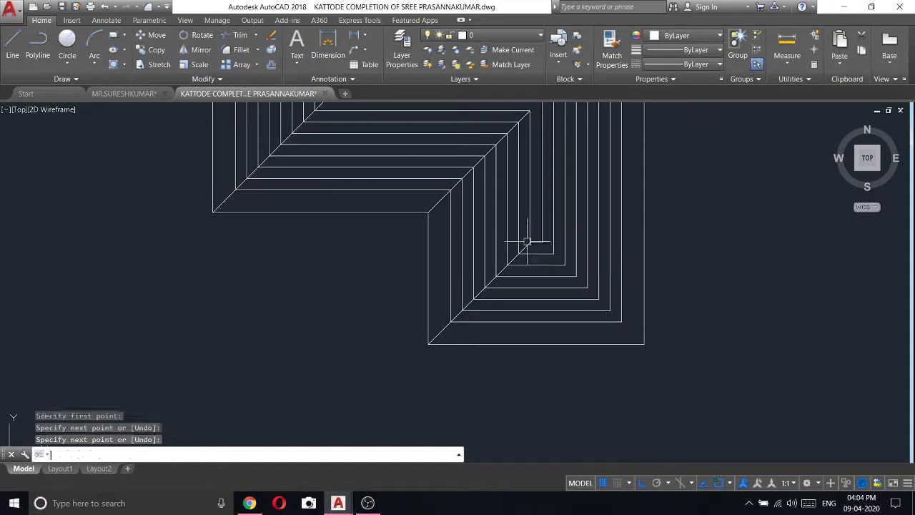
key("Return")
left_click(541, 243)
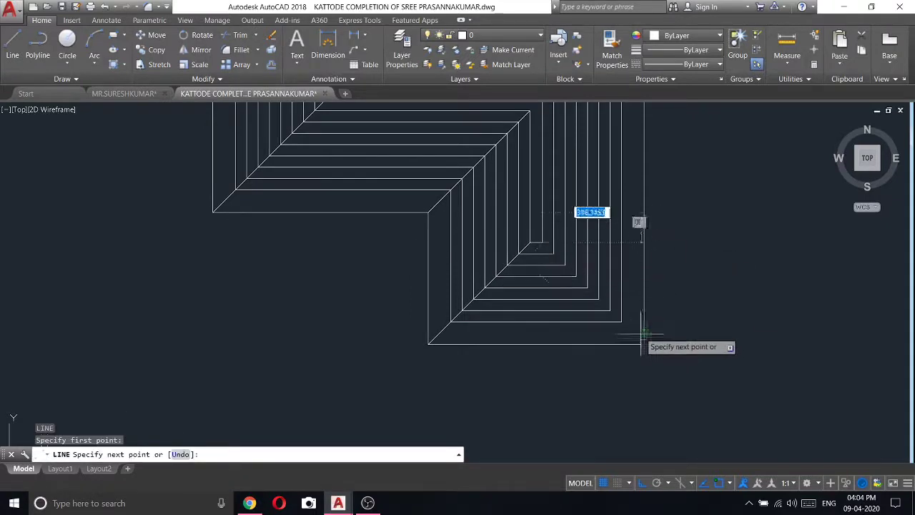
left_click(642, 343)
key("Return")
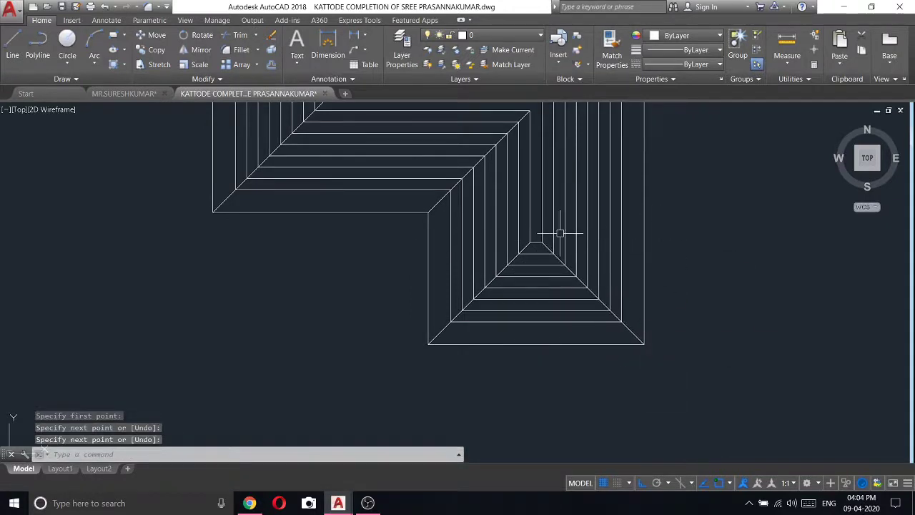
key("Return")
scroll(560, 236, "down", 3)
scroll(561, 240, "down", 2)
scroll(561, 241, "up", 8)
scroll(561, 243, "down", 5)
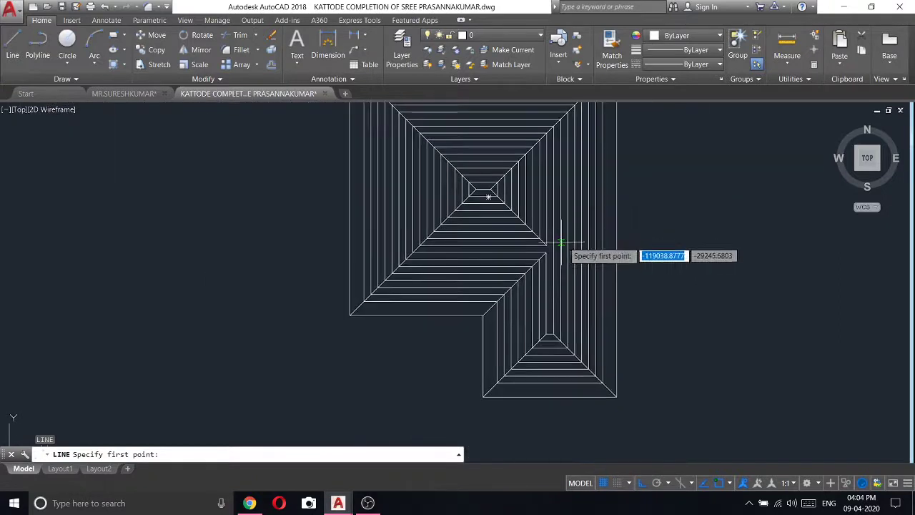
scroll(577, 239, "down", 2)
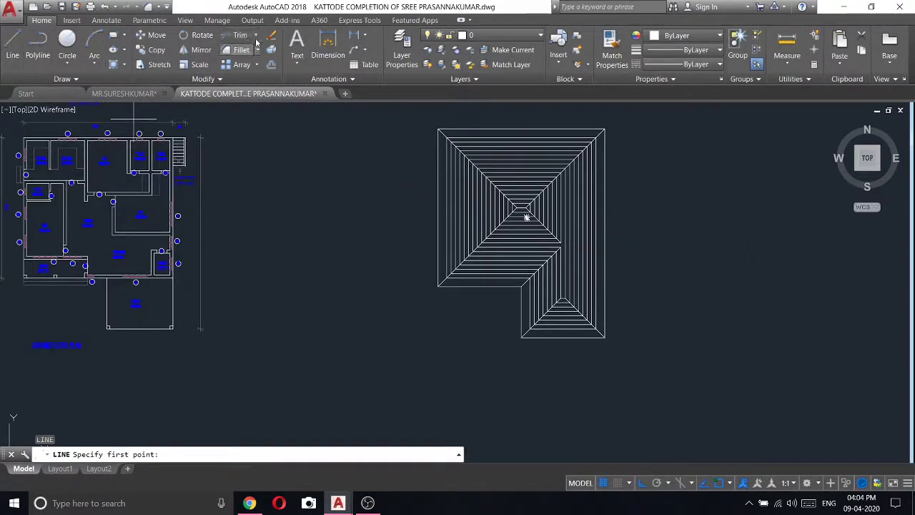
- Extend the hip lines up to the roof ridge, using all objects as boundaries
left_click(251, 71)
key("Return")
scroll(548, 235, "up", 3)
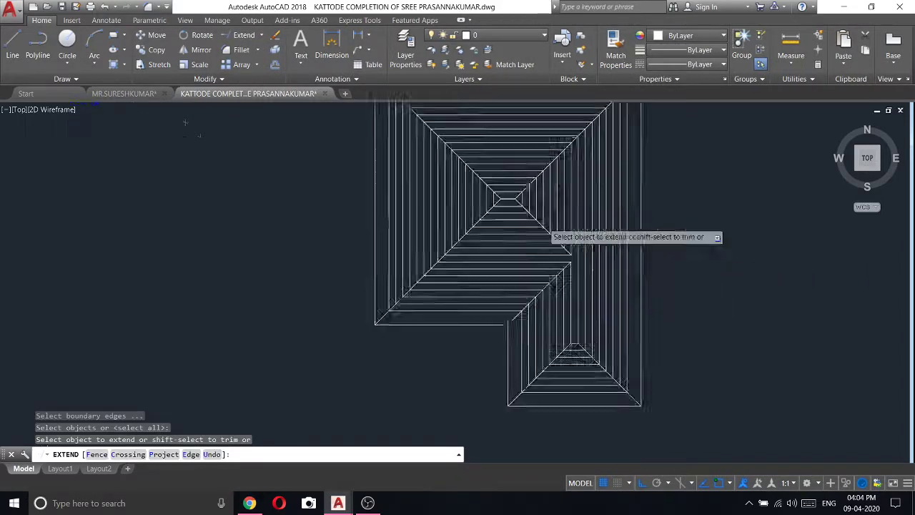
scroll(484, 182, "up", 3)
scroll(457, 173, "up", 4)
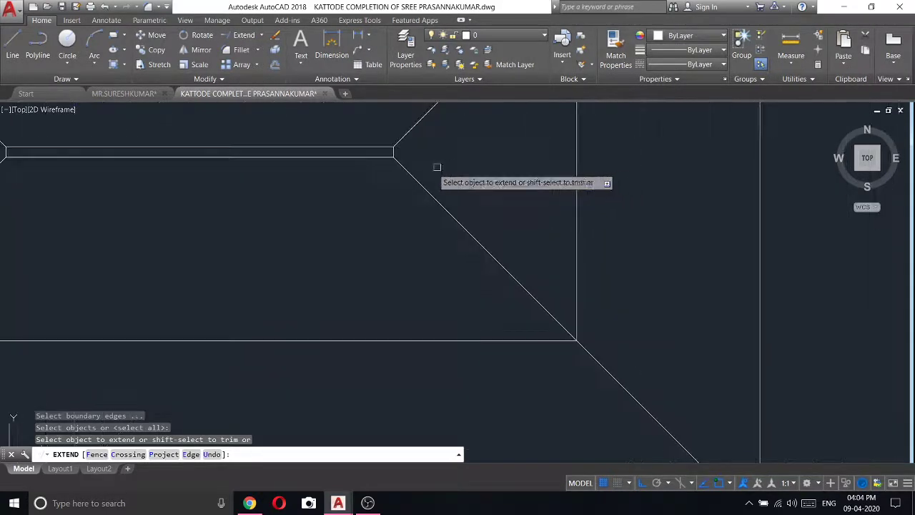
middle_click_drag(408, 194, 406, 223)
middle_click_drag(632, 319, 648, 328)
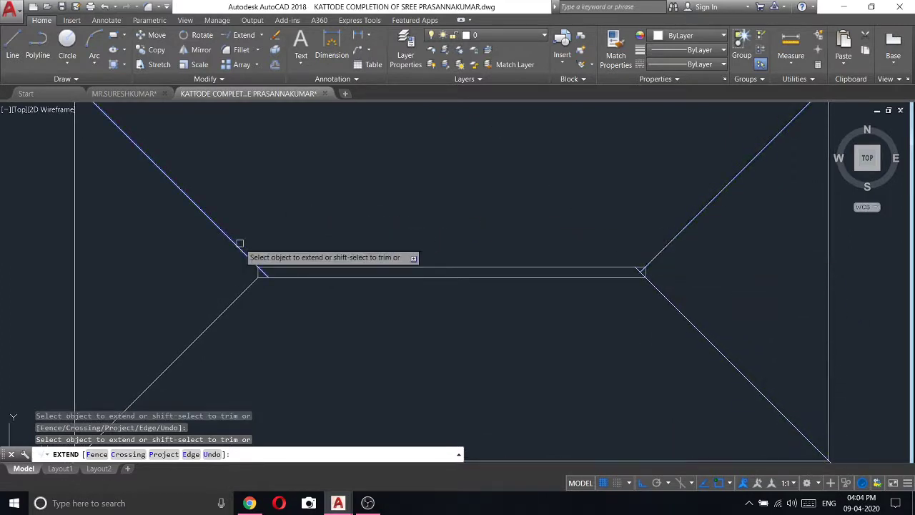
right_click(283, 199)
left_click(306, 206)
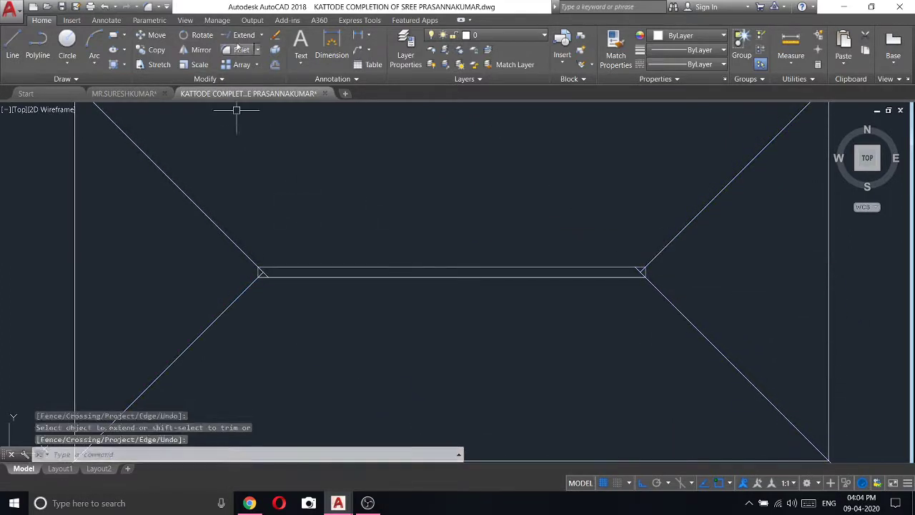
- Trim the hip line ends clean where they meet the ridge
left_click(252, 55)
key("Return")
scroll(259, 269, "up", 2)
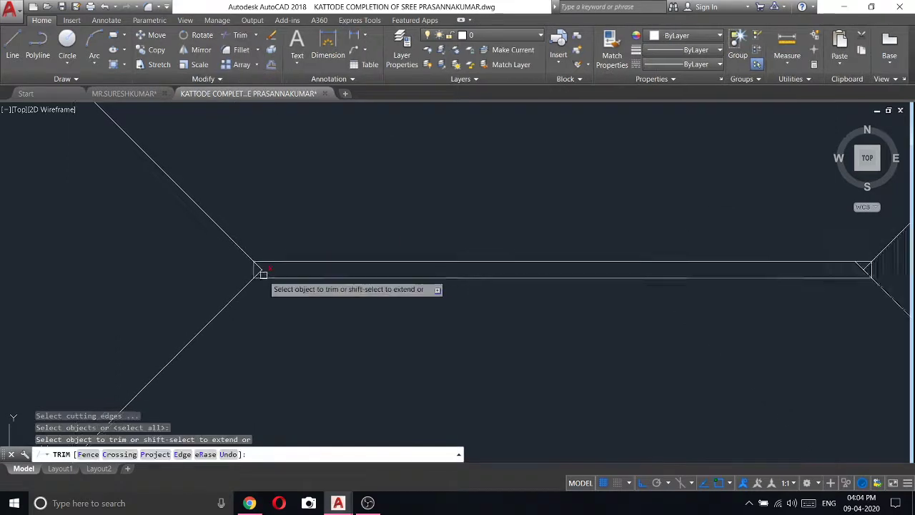
scroll(263, 265, "up", 2)
scroll(286, 268, "down", 4)
scroll(649, 260, "up", 8)
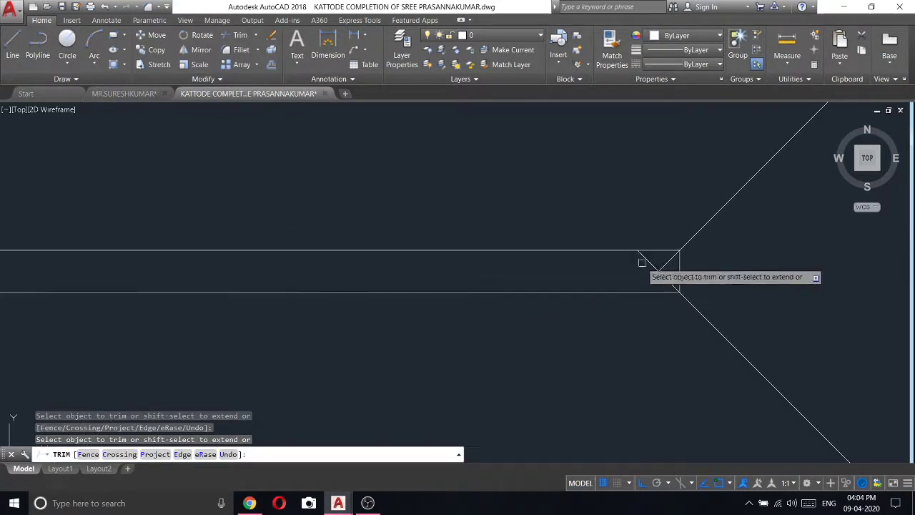
right_click(594, 213)
left_click(619, 218)
- Select the two horizontal ridge lines, then start and cancel an unwanted Move
left_click(564, 200)
left_click(431, 320)
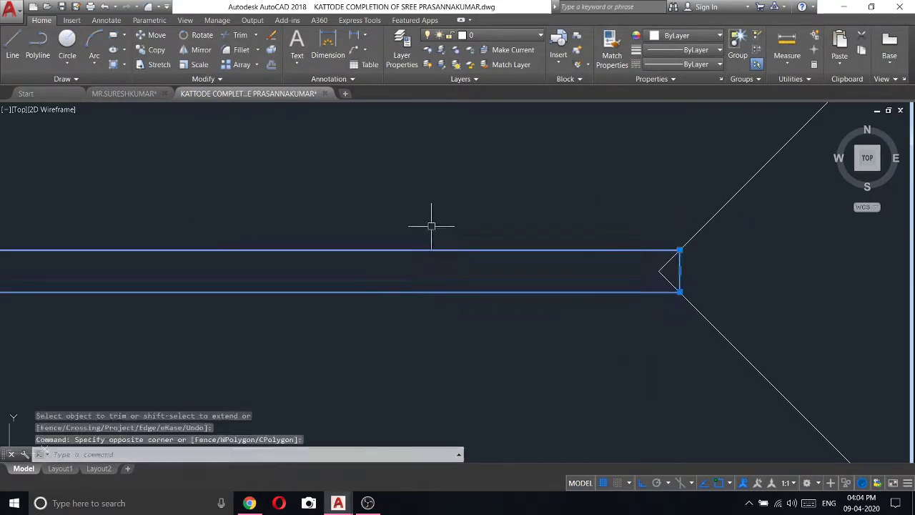
right_click(431, 214)
left_click(474, 296)
left_click(482, 271)
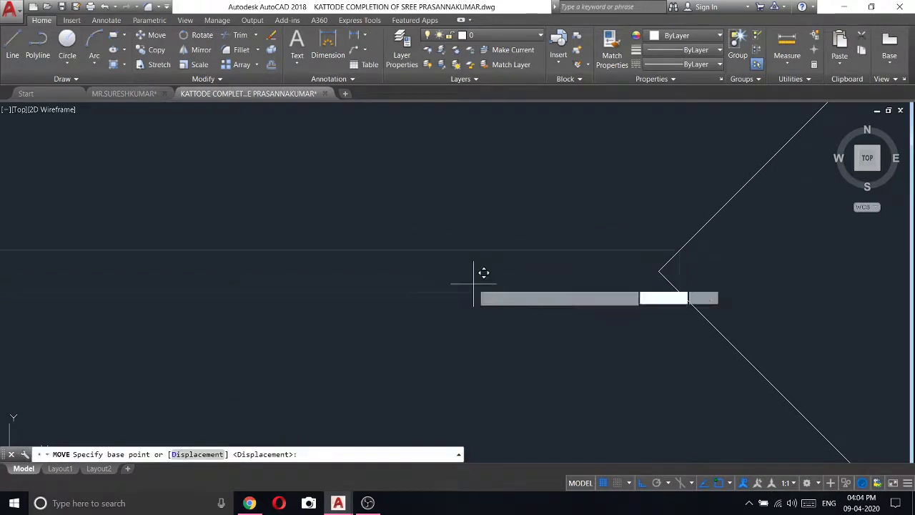
key("Escape")
right_click(481, 237)
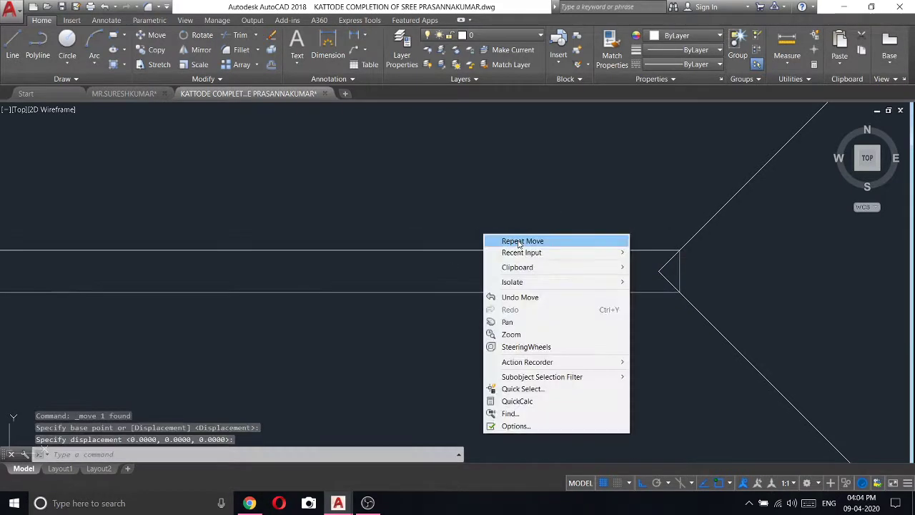
left_click(494, 241)
key("Escape")
- Window-select the two horizontal ridge lines and erase them
left_click(500, 229)
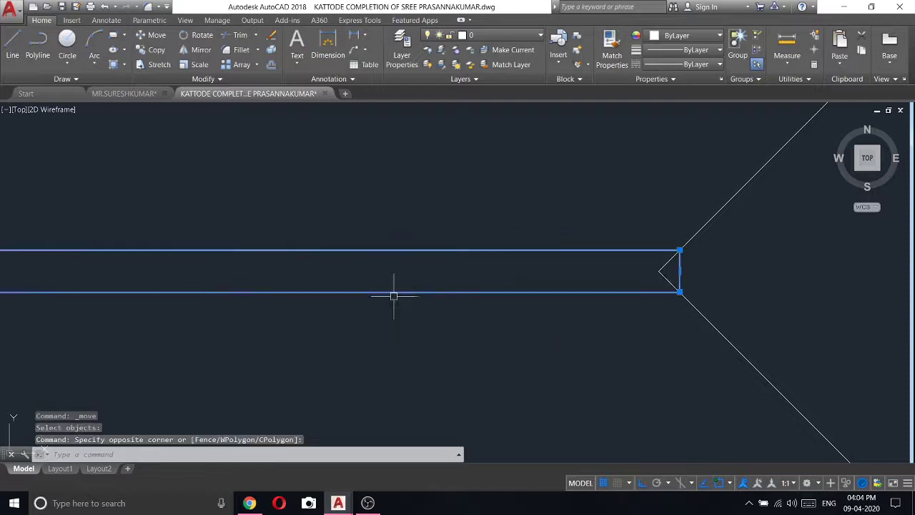
left_click(394, 294)
right_click(407, 216)
left_click(429, 291)
- Draw a horizontal line between the two opposite hip points
scroll(443, 236, "down", 5)
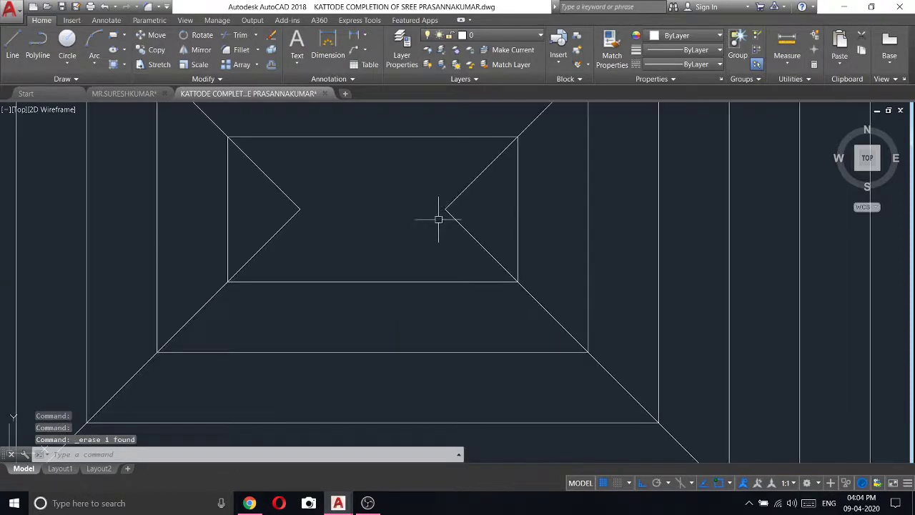
type("l")
key("Return")
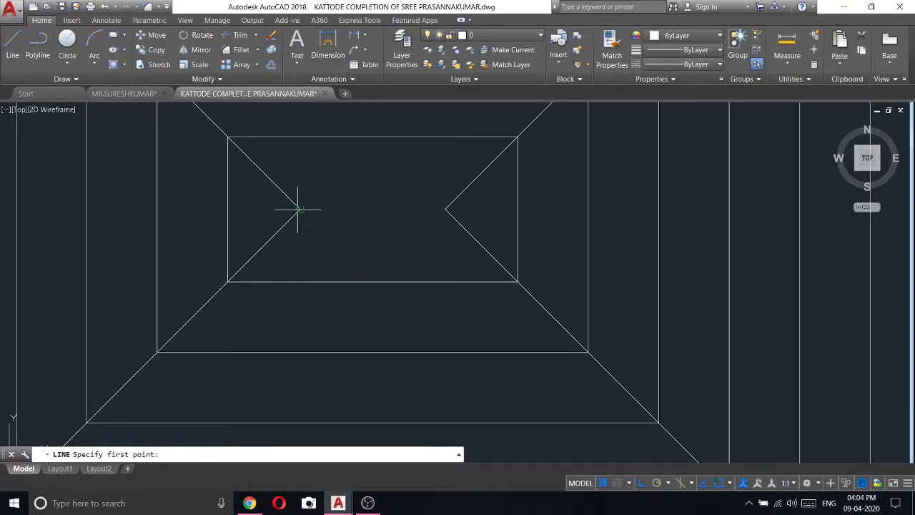
left_click(297, 209)
left_click(446, 210)
right_click(436, 179)
left_click(457, 183)
- Window-select the seven inner roof outline lines and erase them
scroll(461, 198, "down", 3)
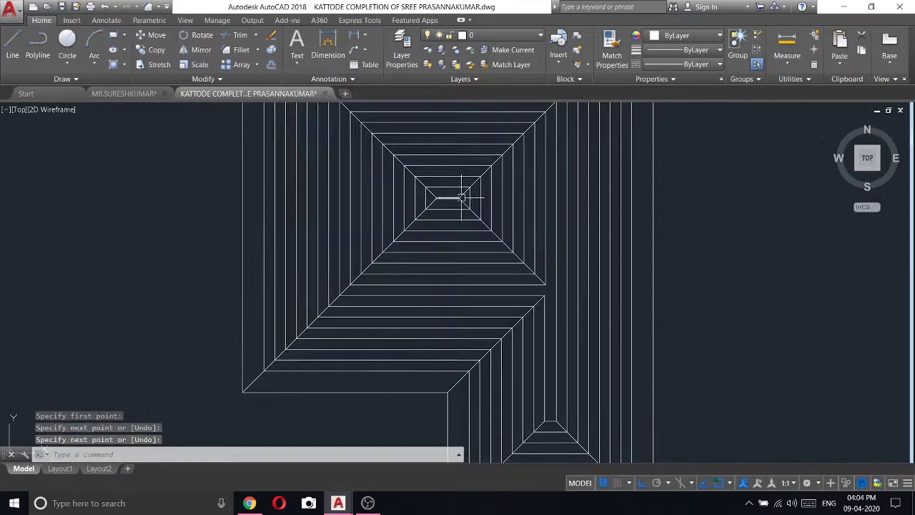
scroll(476, 290, "up", 2)
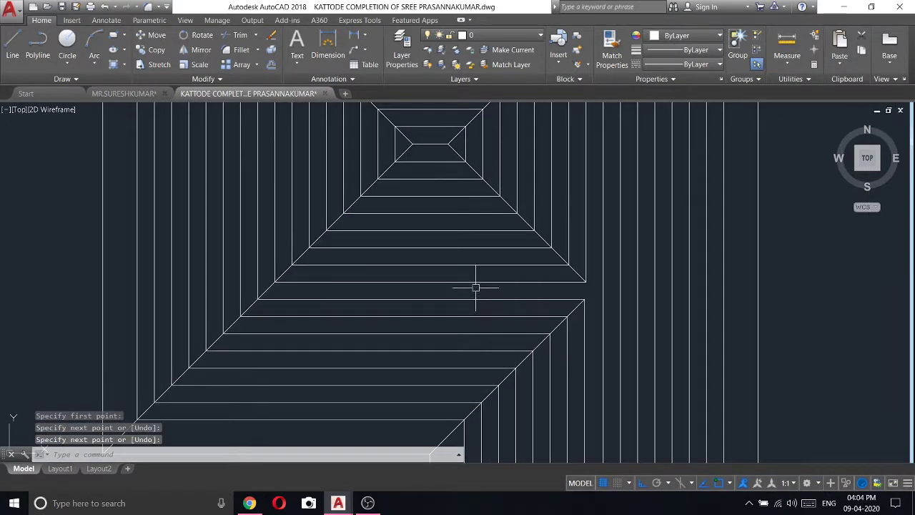
left_click(475, 286)
left_click(421, 170)
right_click(416, 170)
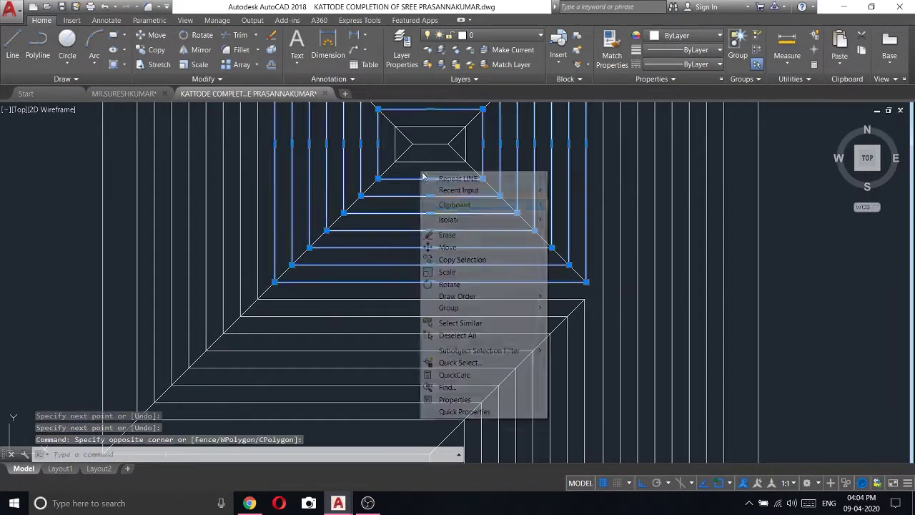
left_click(459, 247)
- Extend the upper-right hip line to meet the lower one
scroll(560, 229, "up", 2)
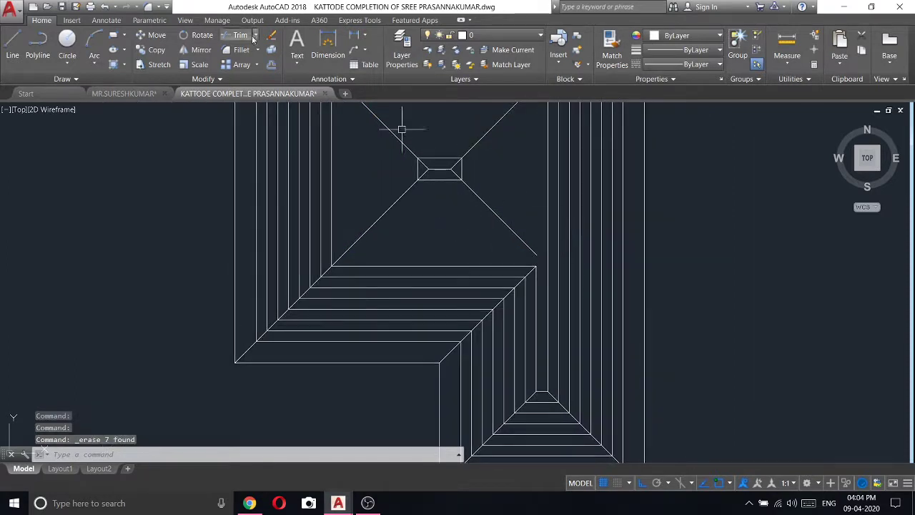
left_click(253, 78)
key("Return")
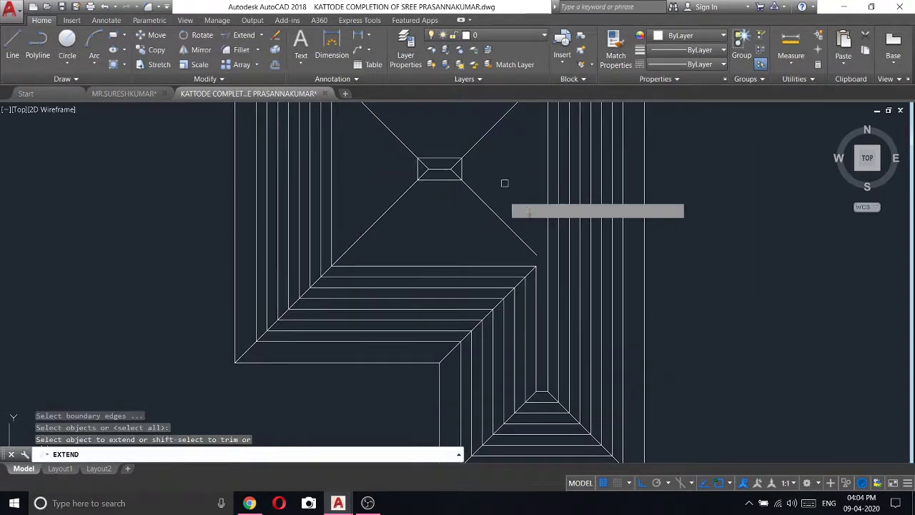
left_click(513, 231)
right_click(528, 185)
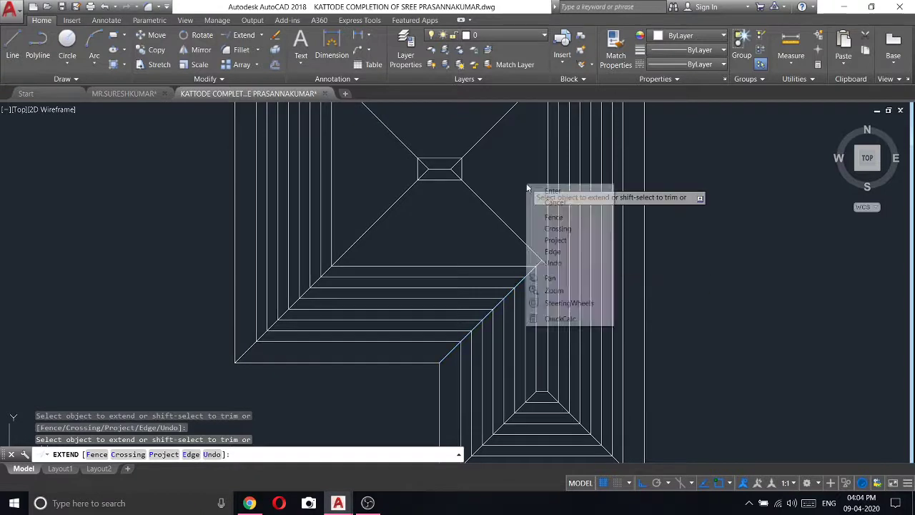
left_click(551, 191)
- Trim the excess roof lines in the roof plan
left_click(260, 54)
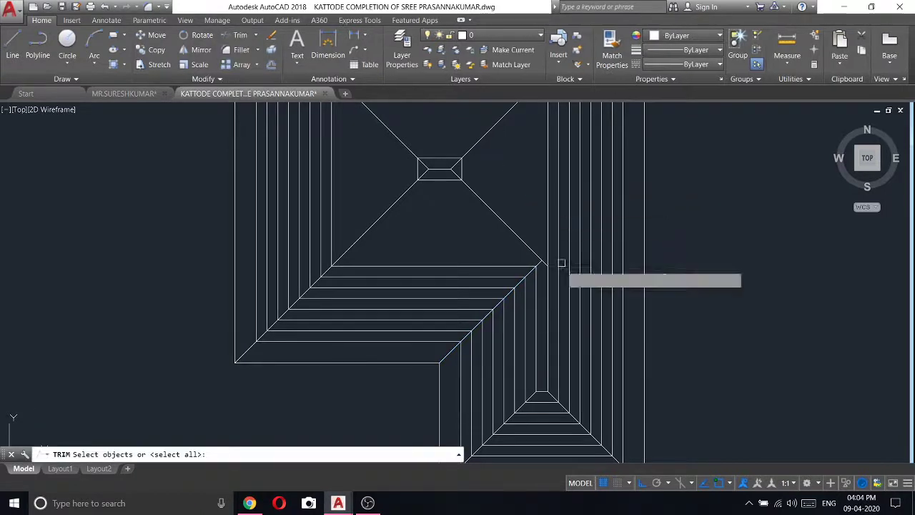
key("Return")
scroll(557, 265, "up", 4)
right_click(519, 173)
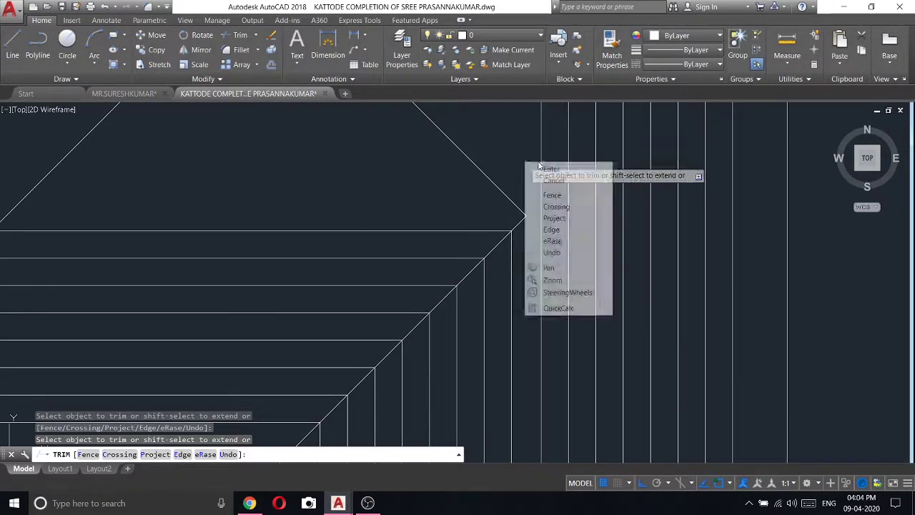
left_click(534, 172)
- Draw a vertical guide line from the diagonal's corner straight down
scroll(510, 173, "down", 2)
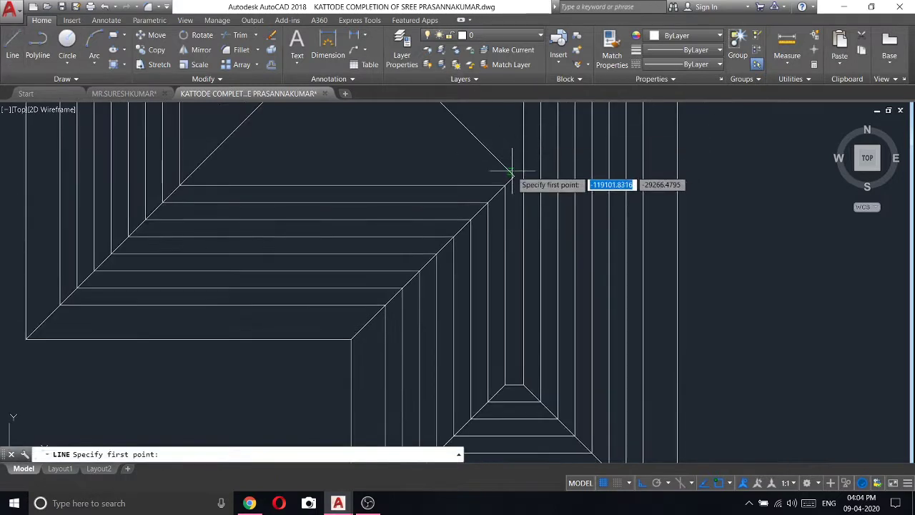
left_click(512, 176)
scroll(512, 329, "up", 2)
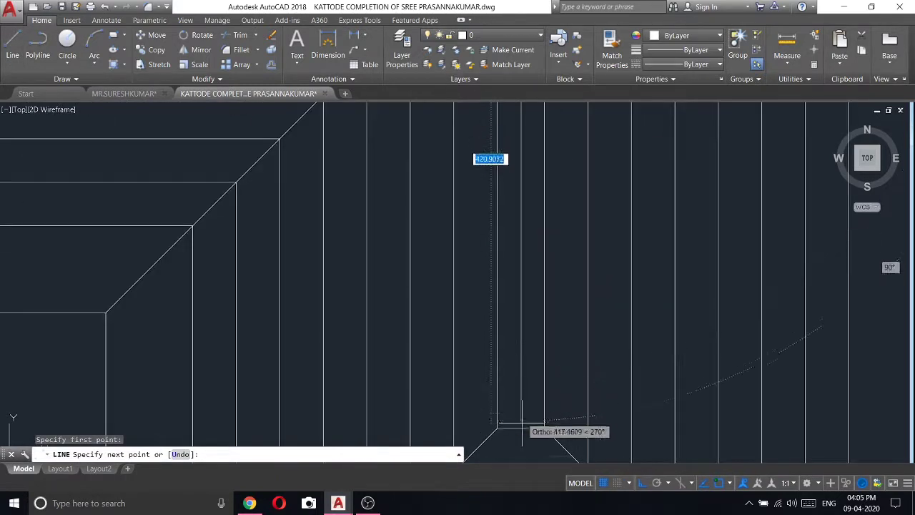
left_click(491, 428)
right_click(508, 267)
left_click(524, 286)
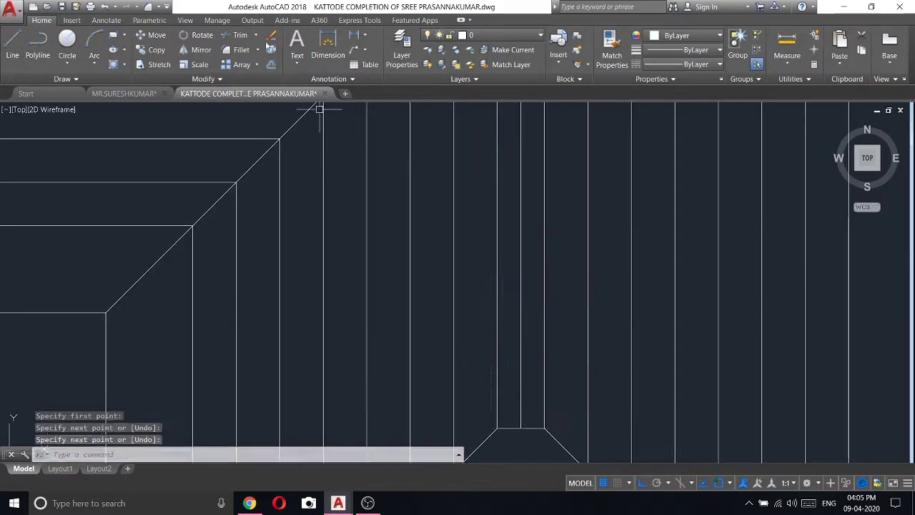
- Extend both lower-wing diagonals so they meet at an apex
left_click(255, 35)
left_click(239, 77)
scroll(425, 206, "down", 2)
key("Return")
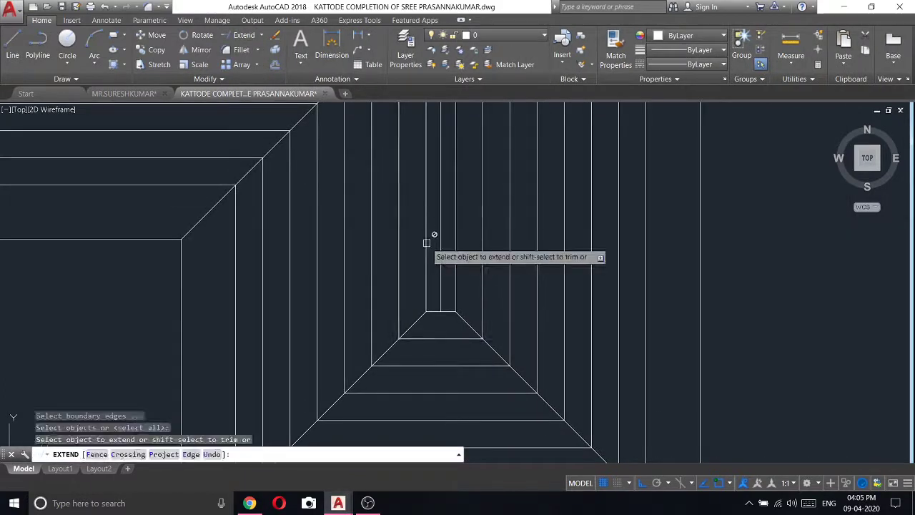
left_click(457, 319)
left_click(430, 311)
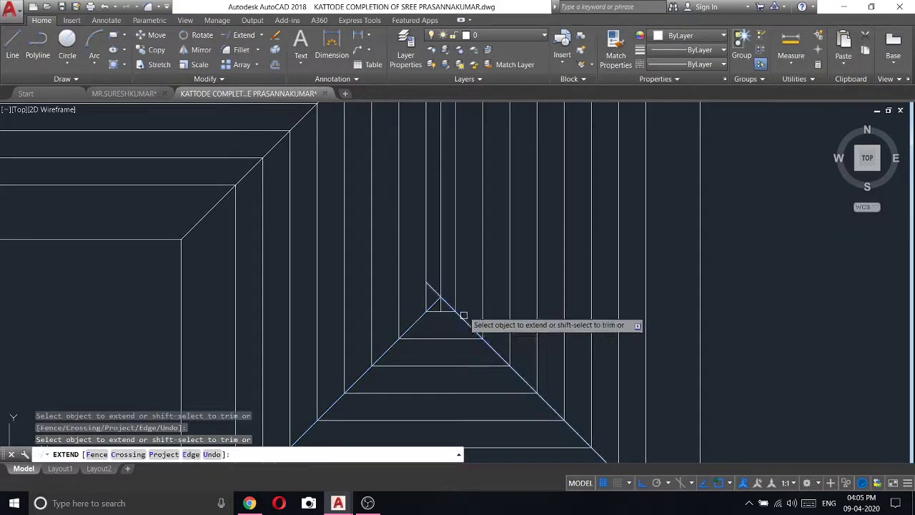
right_click(485, 246)
left_click(508, 251)
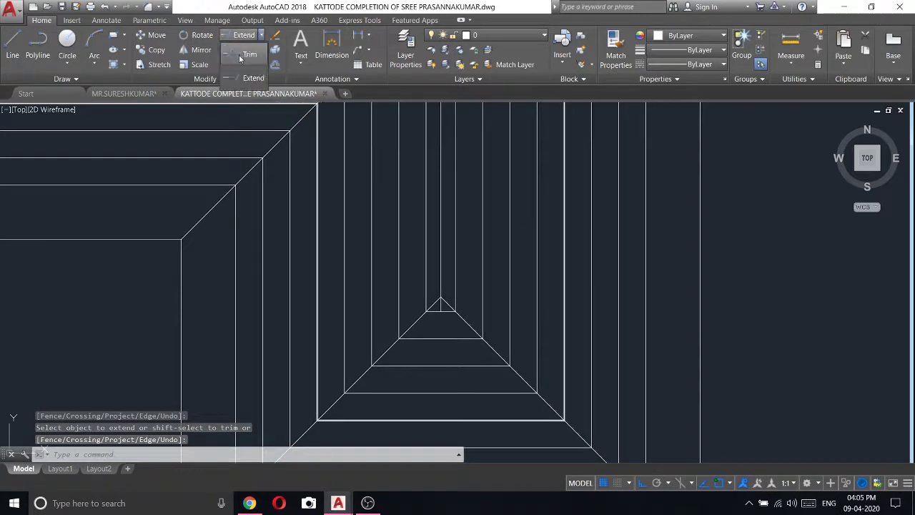
- Trim the leftover line ends at the apex
left_click(240, 59)
key("Return")
scroll(439, 312, "up", 2)
right_click(426, 251)
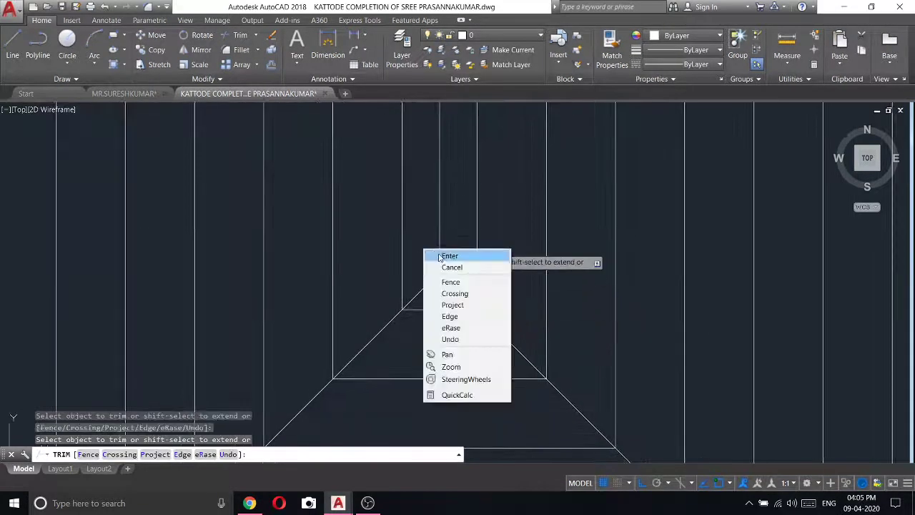
left_click(439, 257)
- Crossing-select the remaining inner roof lines and bring up the erase option
scroll(424, 256, "down", 2)
left_click(204, 208)
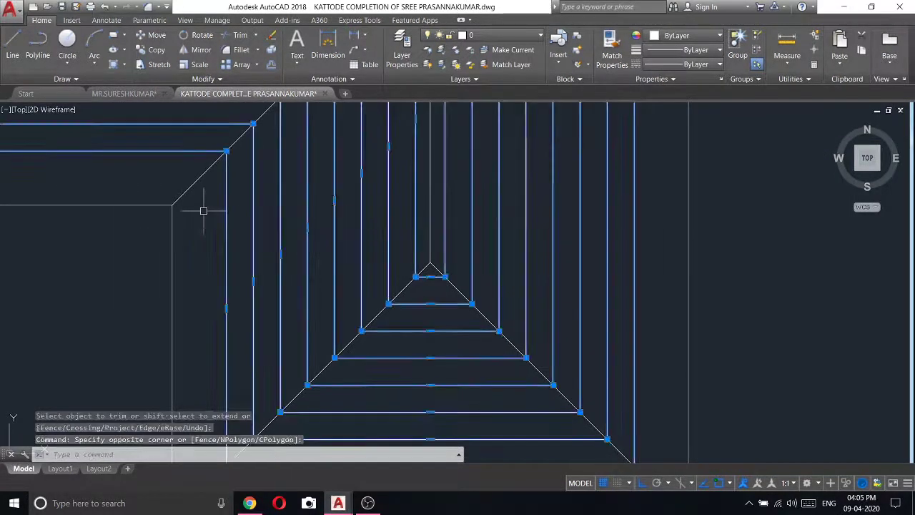
right_click(203, 207)
- Erase the eight selected inner roof lines
left_click(228, 274)
scroll(476, 272, "down", 5)
scroll(408, 193, "up", 2)
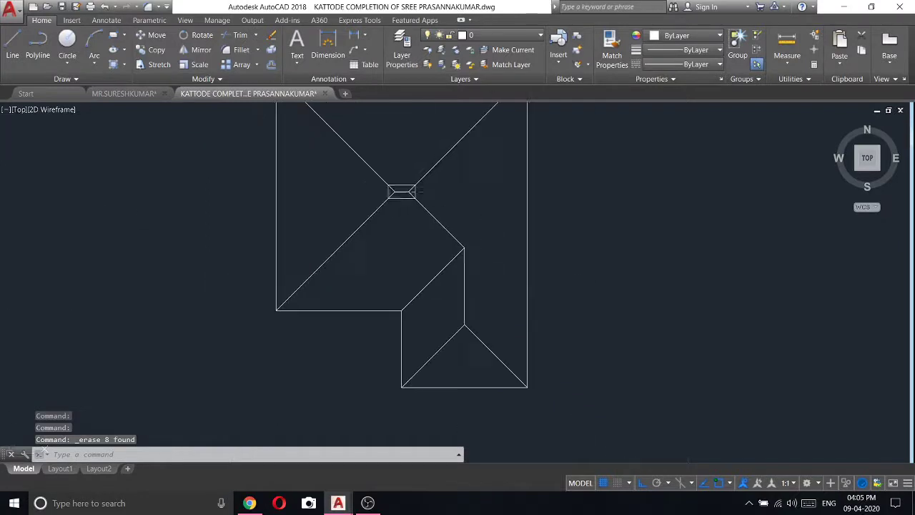
scroll(411, 193, "up", 4)
scroll(413, 191, "up", 2)
- Erase the small central rectangle where the hip lines met
right_click(367, 214)
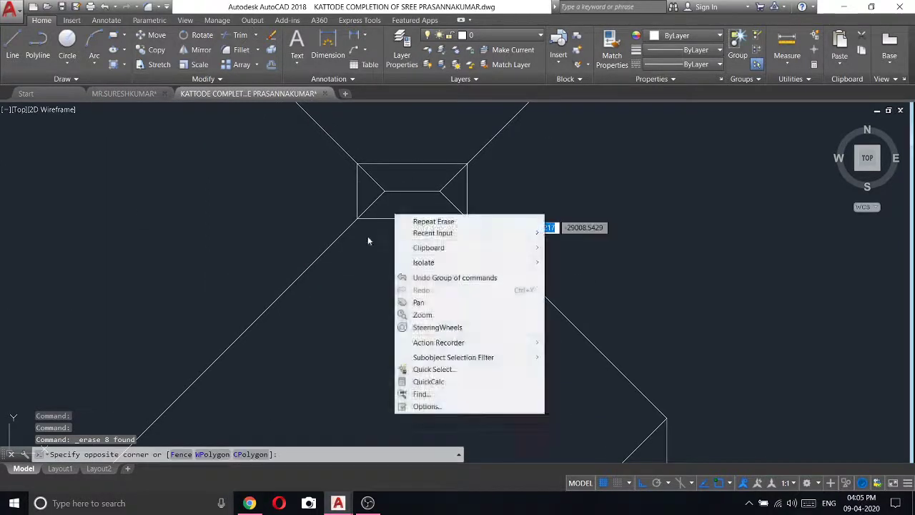
left_click(361, 218)
right_click(367, 214)
left_click(400, 290)
- Zoom out to show the whole sheet with plan, elevations and roof plan
scroll(405, 211, "down", 1)
scroll(501, 236, "down", 5)
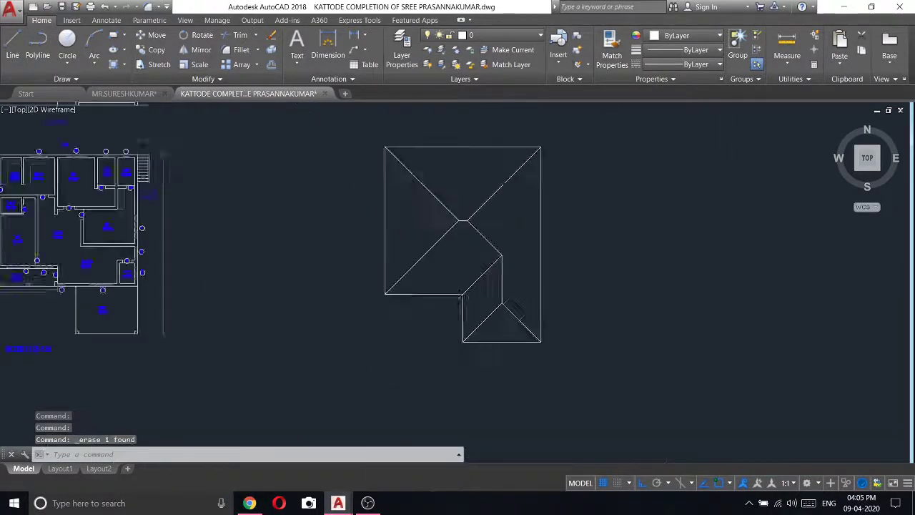
scroll(572, 250, "down", 3)
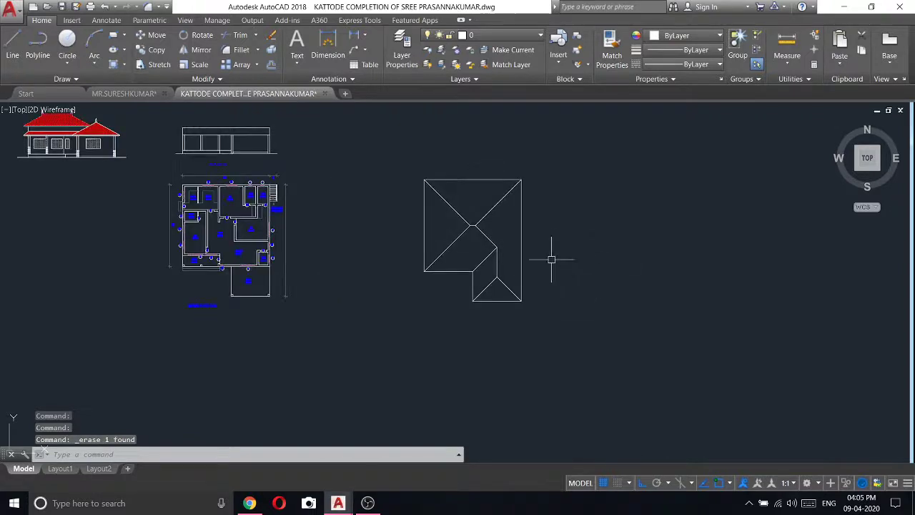
scroll(458, 267, "up", 2)
scroll(465, 265, "down", 4)
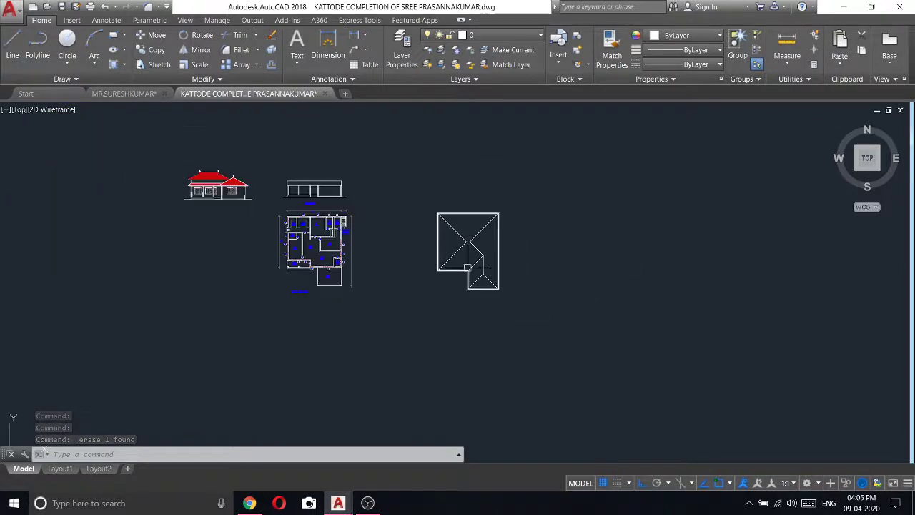
scroll(471, 247, "up", 2)
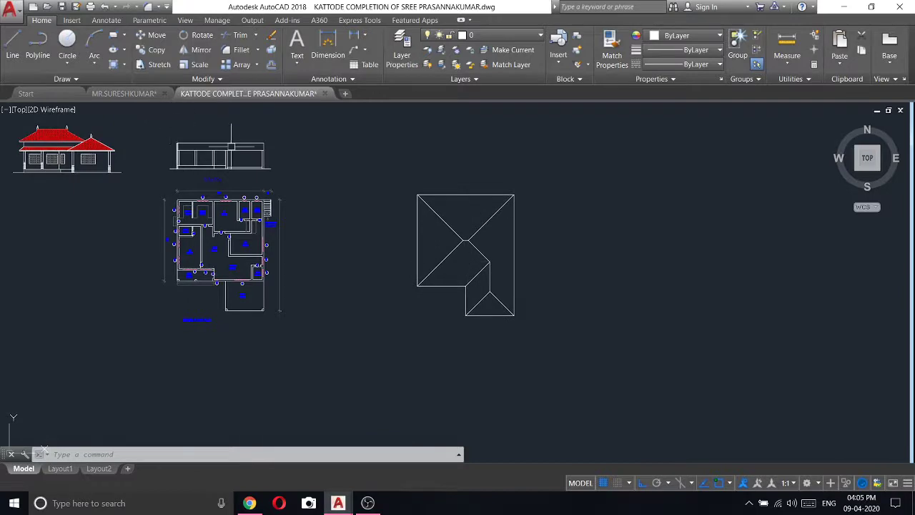
scroll(214, 149, "up", 2)
scroll(222, 160, "down", 3)
scroll(384, 218, "up", 1)
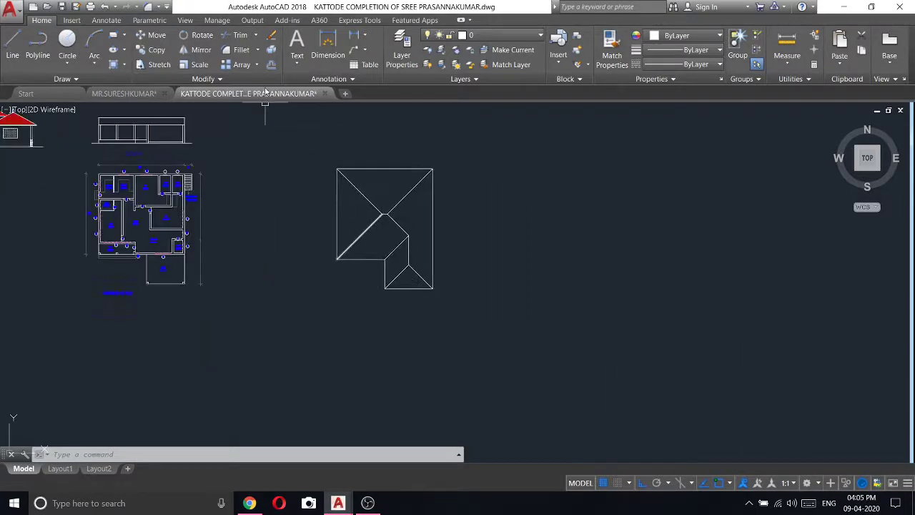
- Offset the roof outline 70 units inward
left_click(270, 65)
type("70")
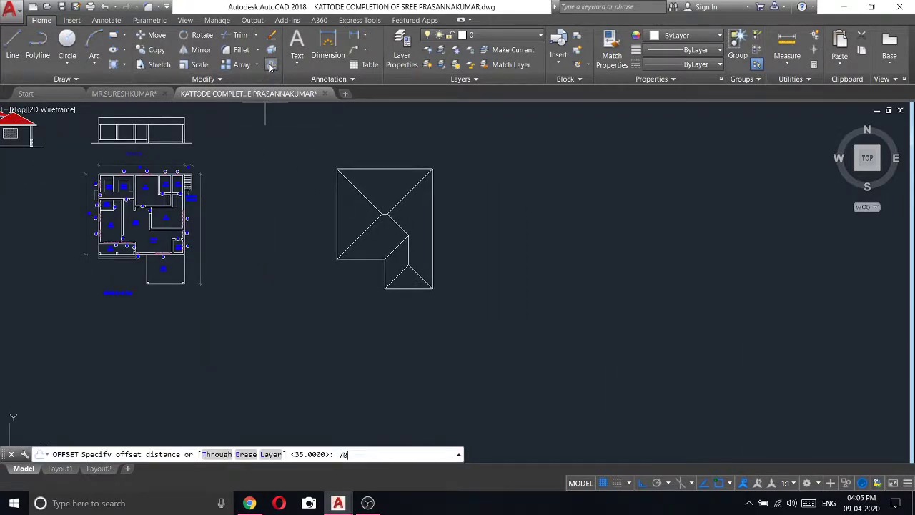
key("Return")
left_click(369, 169)
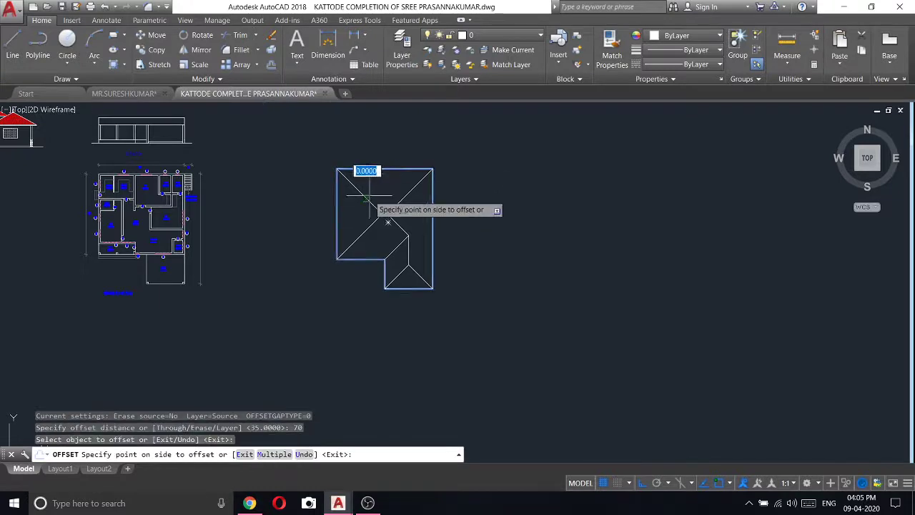
left_click(369, 180)
right_click(364, 141)
- Draw a vertical guide line upward from the roof's top-left corner
left_click(12, 43)
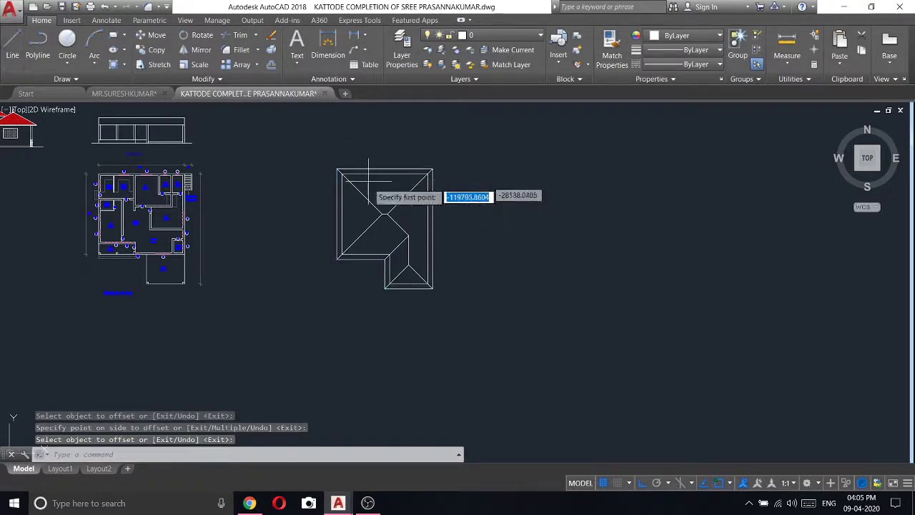
left_click(342, 172)
scroll(342, 172, "down", 4)
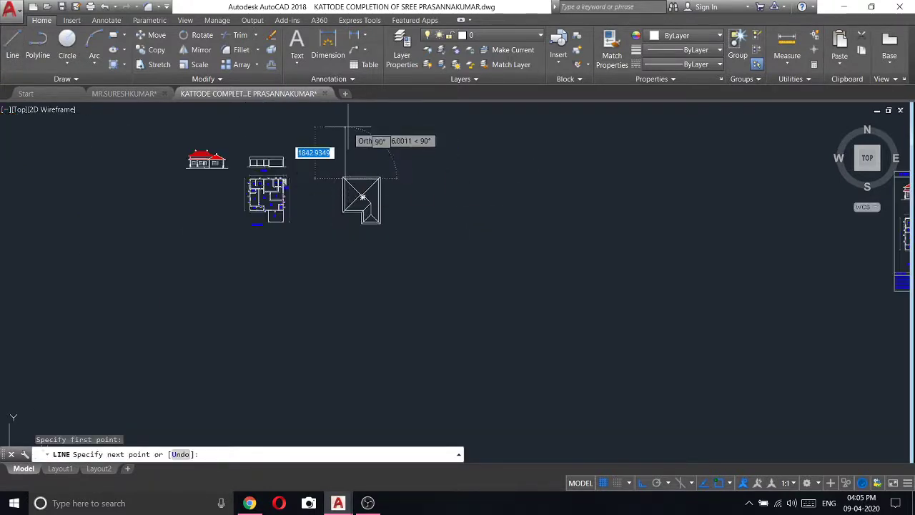
left_click(345, 125)
right_click(340, 126)
left_click(363, 129)
- Move the plain elevation by its bottom-left corner onto the guide above the roof
scroll(288, 151, "up", 4)
left_click(357, 214)
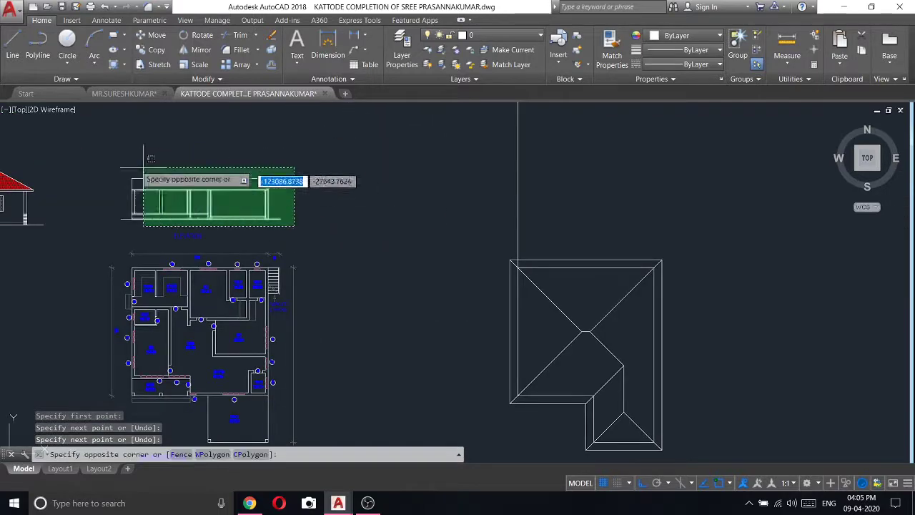
left_click(107, 139)
right_click(106, 147)
left_click(132, 222)
scroll(143, 215, "up", 3)
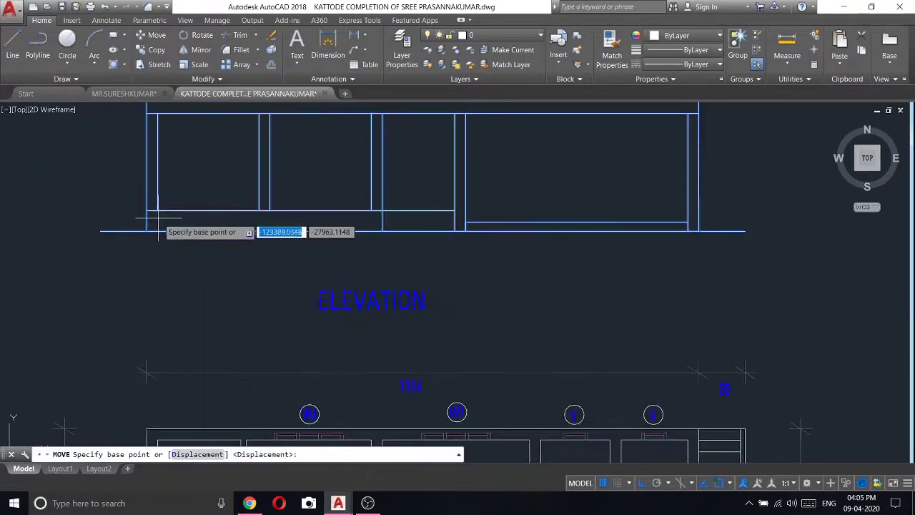
left_click(168, 200)
scroll(168, 200, "down", 4)
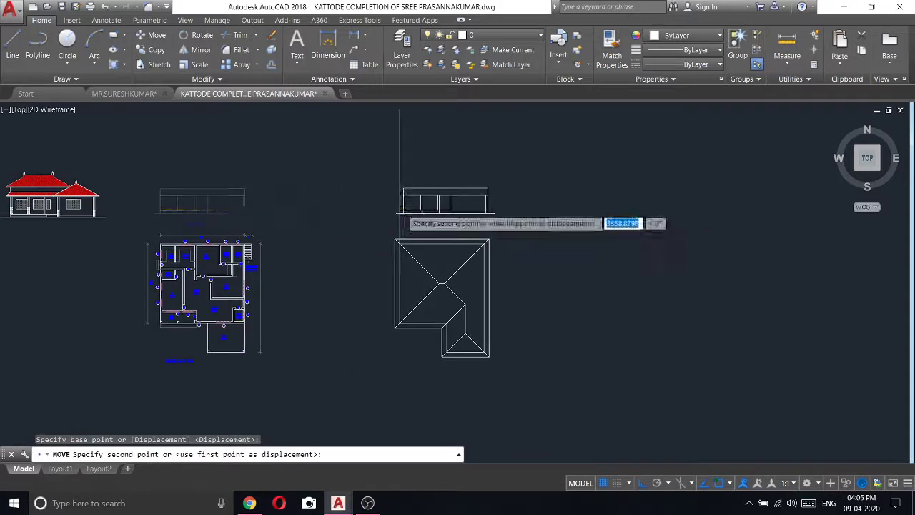
scroll(404, 201, "up", 4)
left_click(400, 208)
- Move the elevation again, placing it lower and closer to the roof plan
right_click(394, 208)
left_click(429, 215)
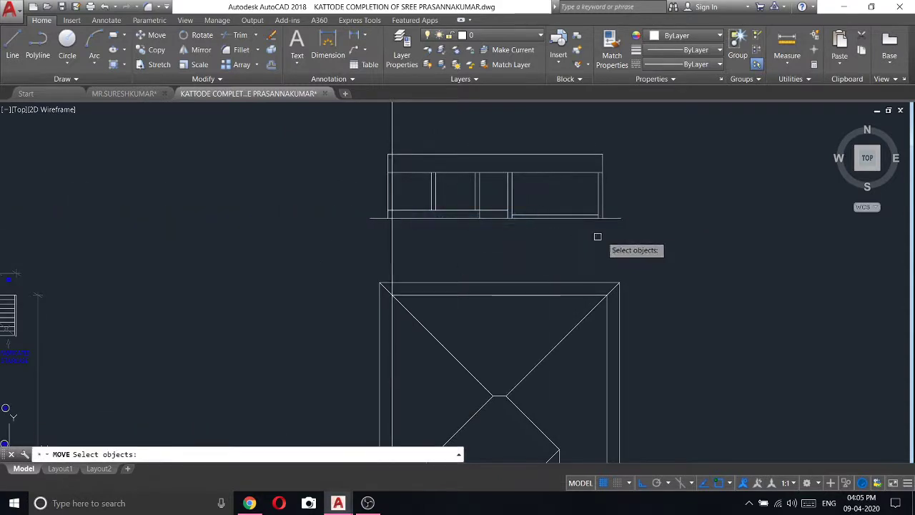
left_click(379, 161)
key("Return")
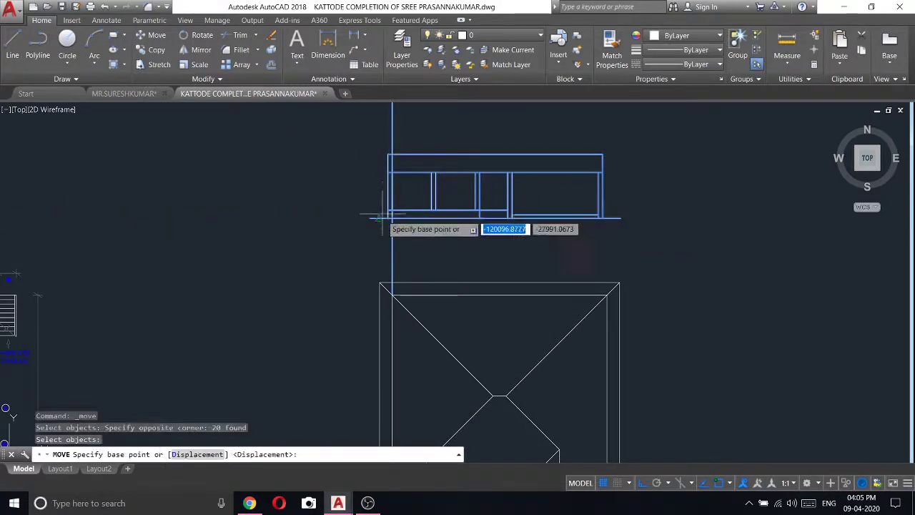
left_click(348, 177)
left_click(343, 200)
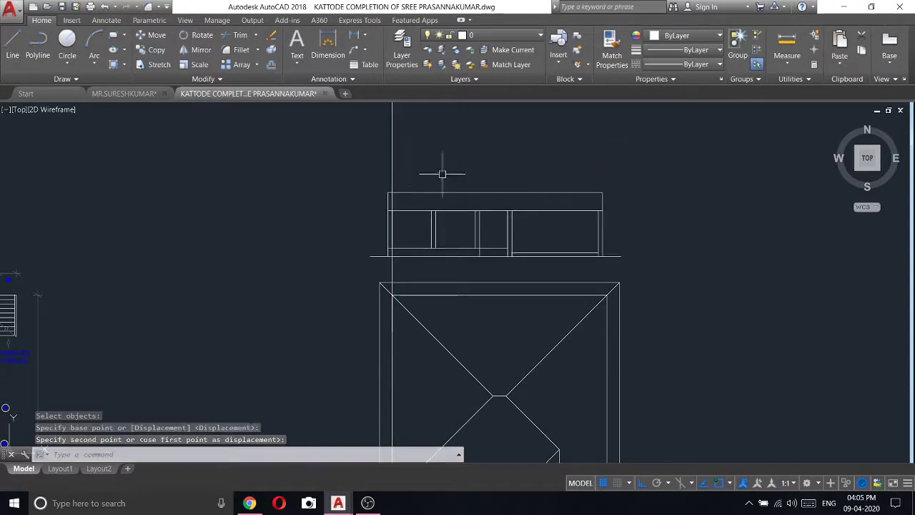
- Erase the vertical guide line
left_click(371, 146)
right_click(371, 147)
left_click(389, 205)
scroll(316, 166, "down", 3)
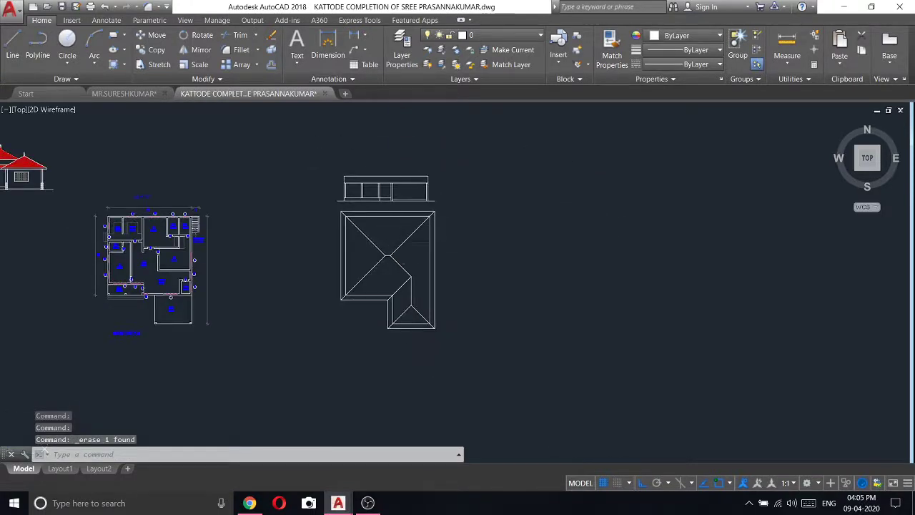
scroll(407, 245, "up", 2)
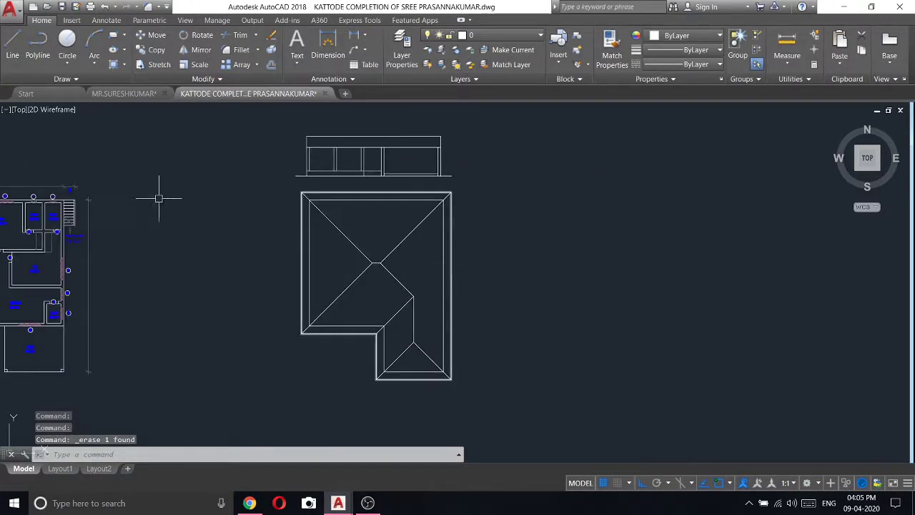
- Draw a vertical guide line up from the roof plan's top-right corner past the elevation
scroll(358, 167, "up", 4)
type("l")
key("Return")
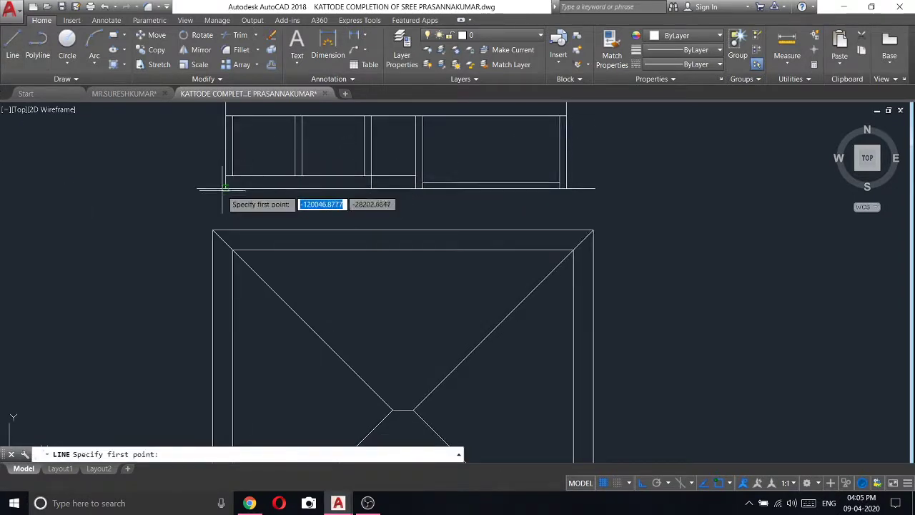
left_click(223, 189)
scroll(215, 225, "down", 4)
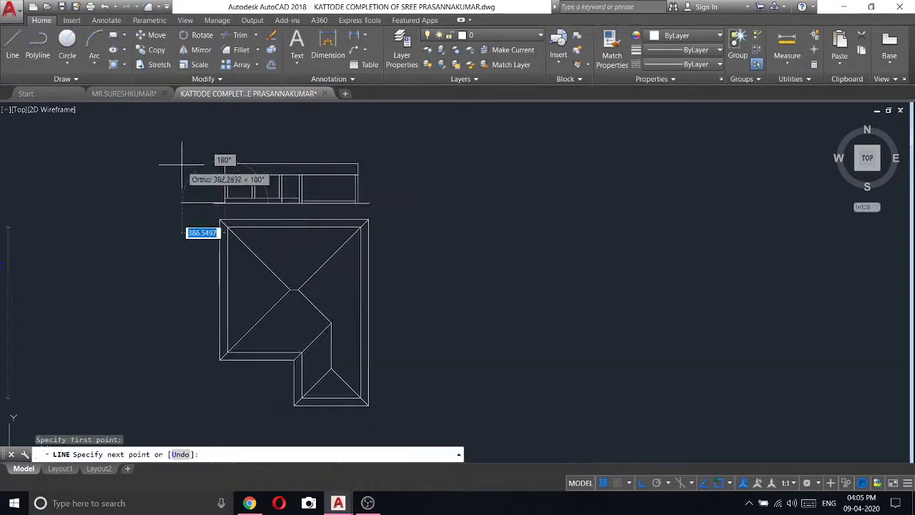
right_click(183, 171)
left_click(232, 180)
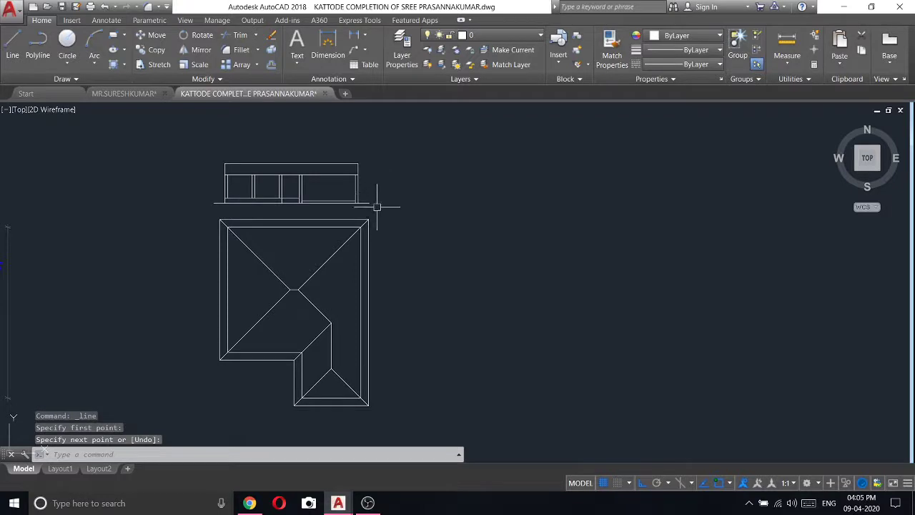
key("Return")
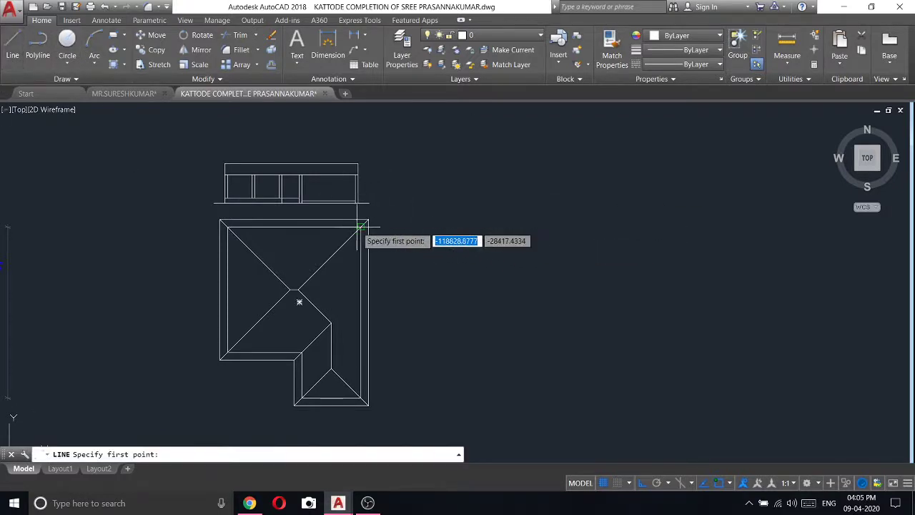
left_click(363, 227)
left_click(363, 118)
right_click(363, 119)
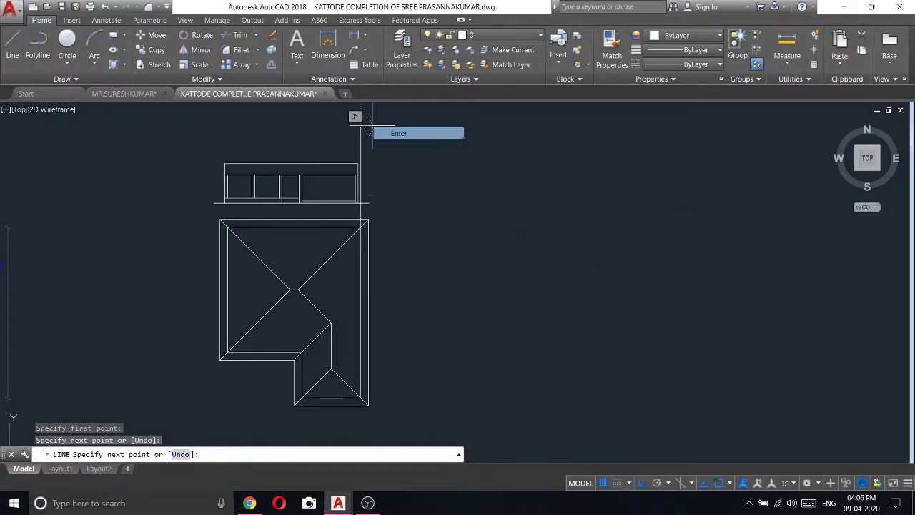
left_click(378, 133)
- Move the whole elevation so its lower-right corner lands on the guide line
scroll(323, 181, "up", 2)
scroll(422, 235, "up", 2)
scroll(413, 255, "up", 3)
left_click(409, 255)
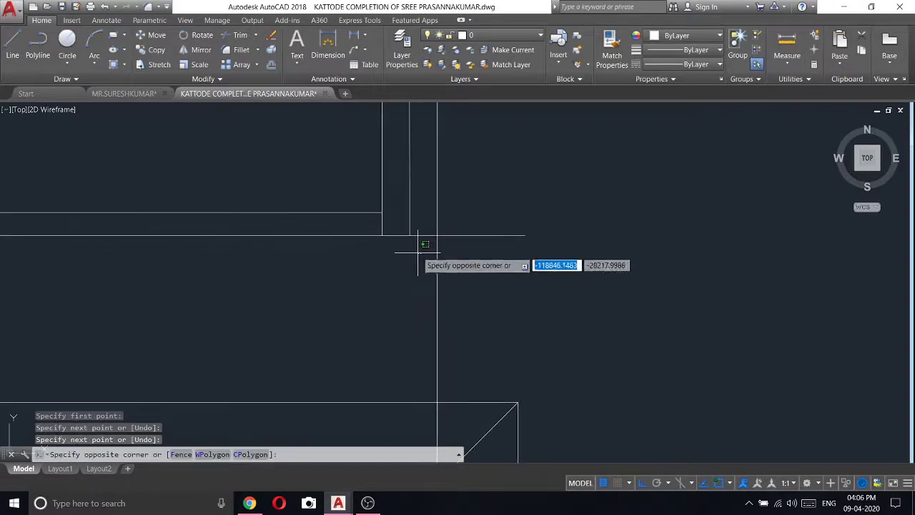
scroll(408, 255, "down", 5)
left_click(142, 133)
right_click(142, 133)
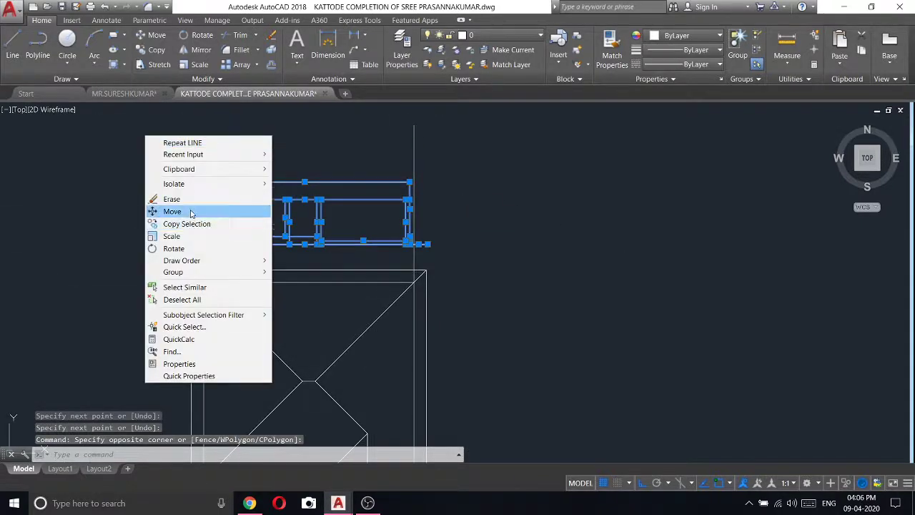
left_click(179, 207)
scroll(399, 248, "up", 5)
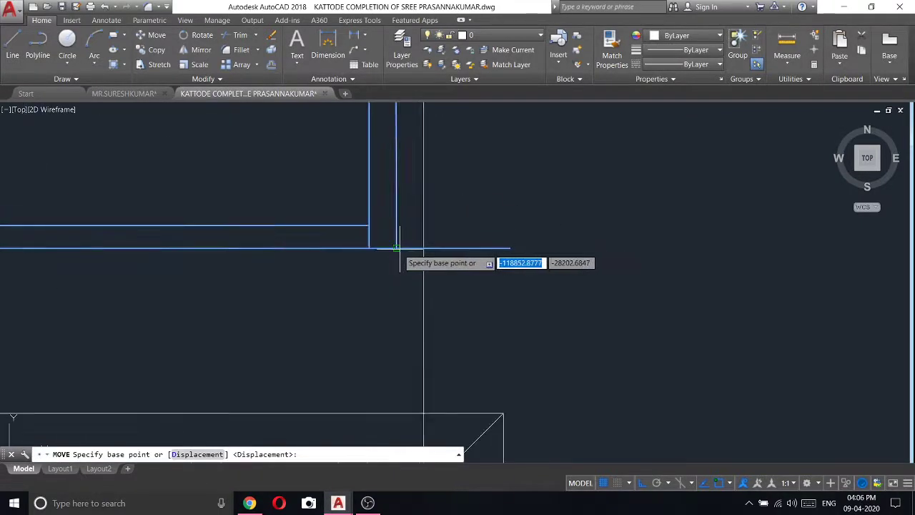
left_click(396, 248)
left_click(429, 248)
- Erase the short vertical guide line
scroll(425, 246, "down", 5)
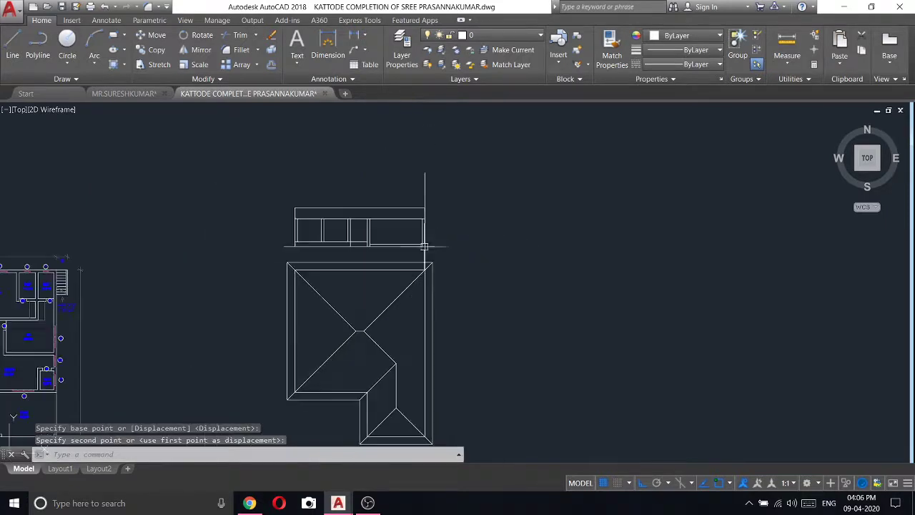
left_click(437, 196)
left_click(406, 170)
right_click(408, 169)
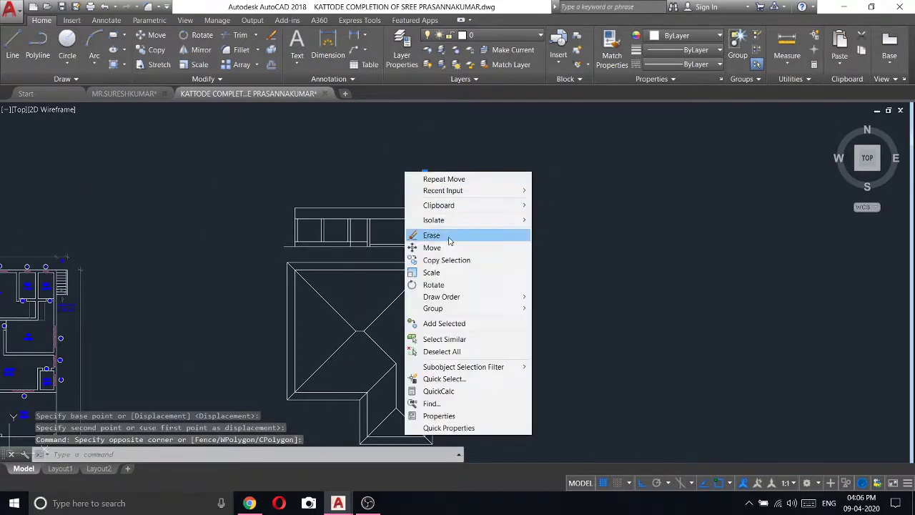
left_click(445, 235)
- Begin a line at the roof plan's top-left corner, then cancel it without drawing
key("l")
key("Return")
scroll(293, 268, "up", 1)
scroll(260, 291, "up", 3)
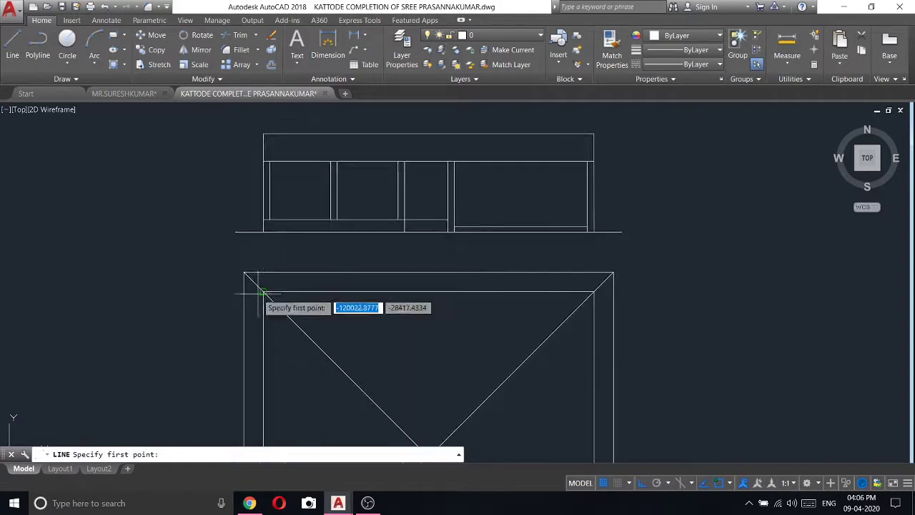
left_click(263, 291)
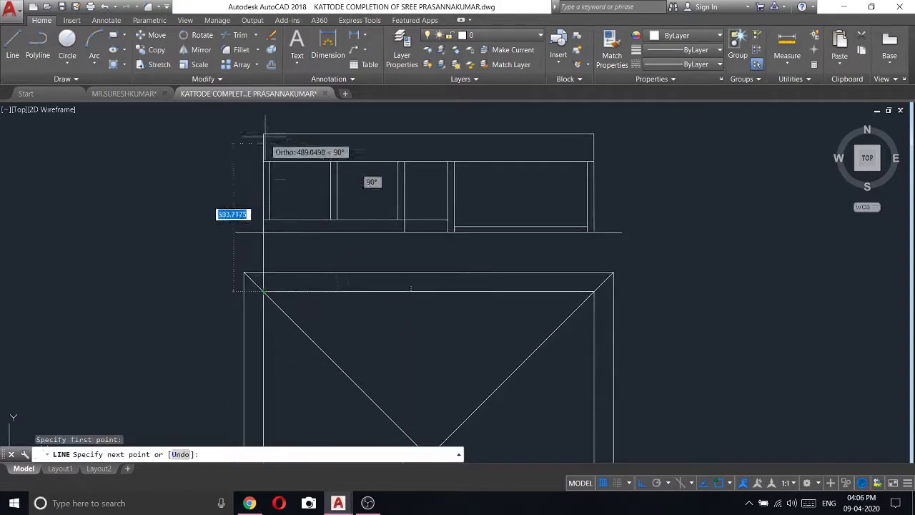
right_click(209, 131)
scroll(408, 198, "down", 5)
scroll(389, 158, "up", 1)
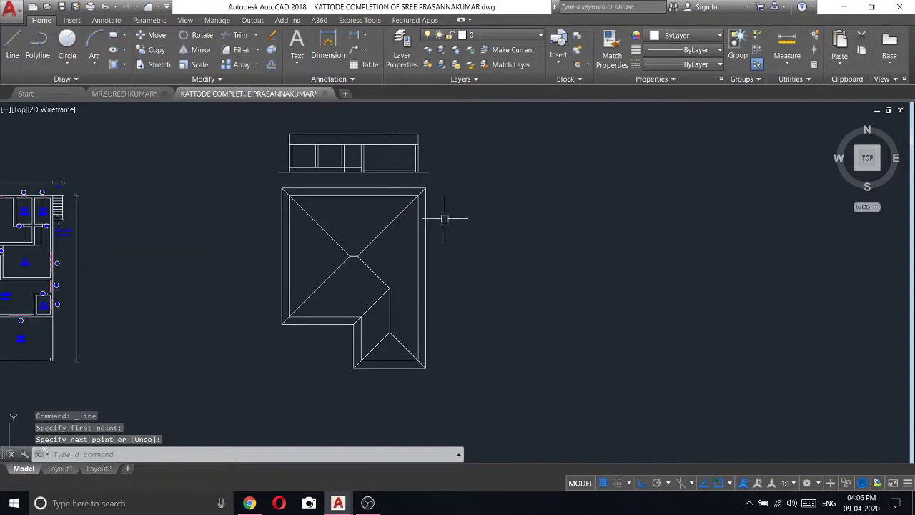
- Place vertical construction lines through the lower hip apex and the two ridge junction points
left_click(67, 79)
left_click(38, 92)
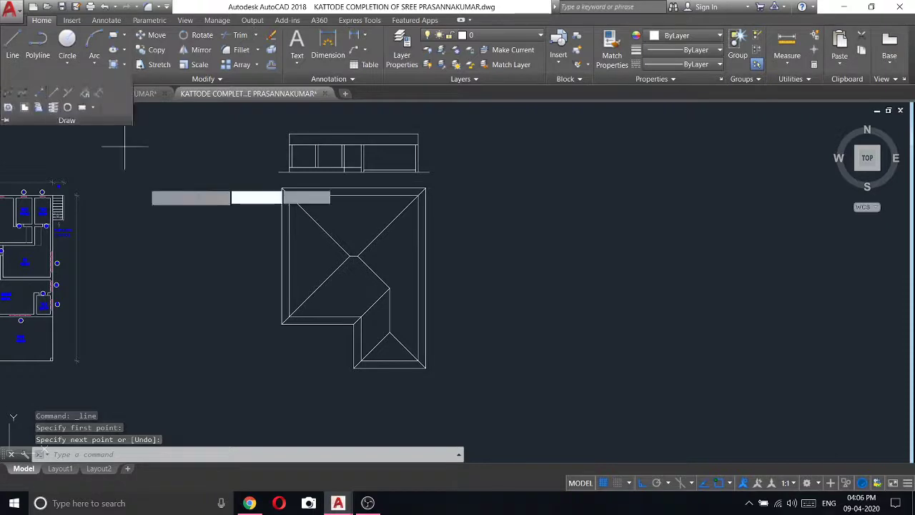
right_click(146, 188)
left_click(168, 256)
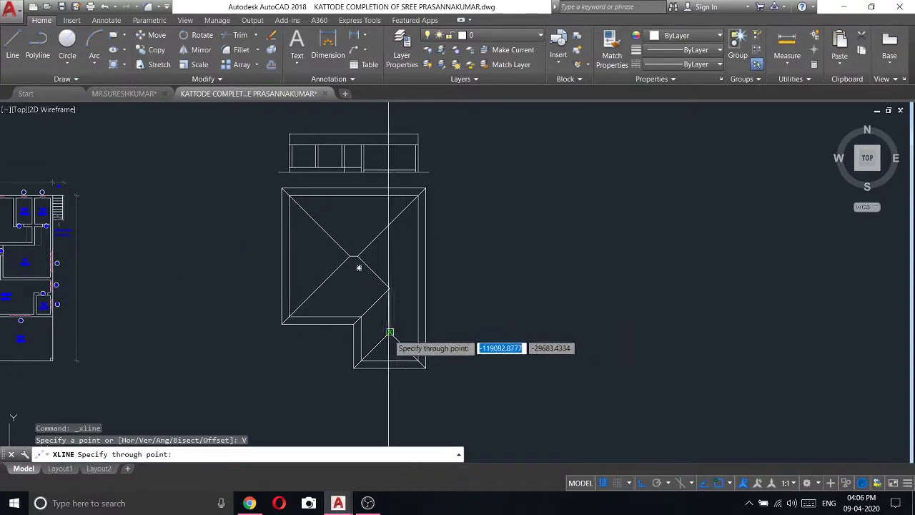
left_click(390, 333)
left_click(349, 255)
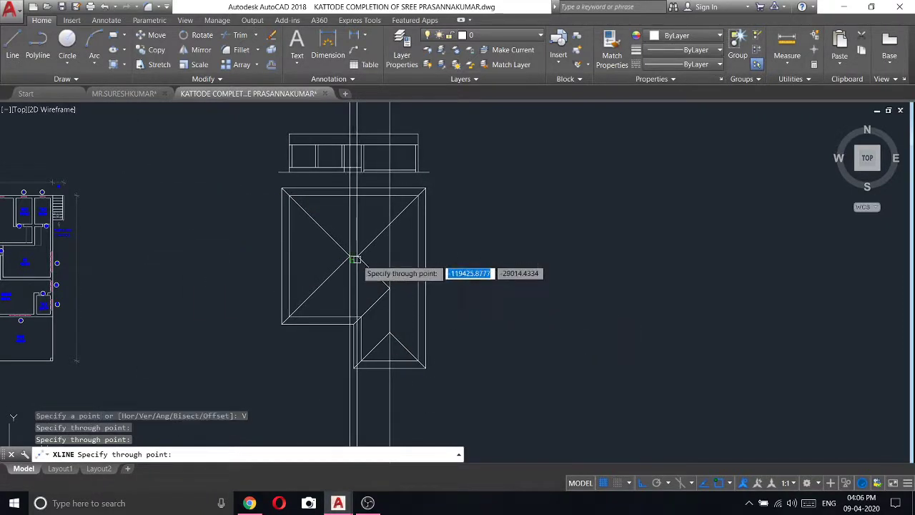
left_click(355, 255)
key("Return")
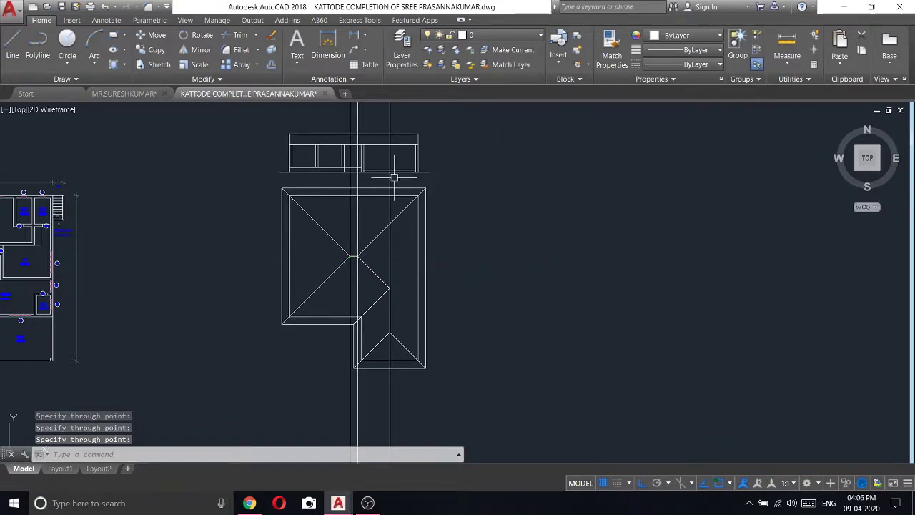
- Draw a 70-unit overhang line leftward from the elevation's top-left corner
scroll(265, 132, "up", 2)
middle_click_drag(276, 138, 286, 194)
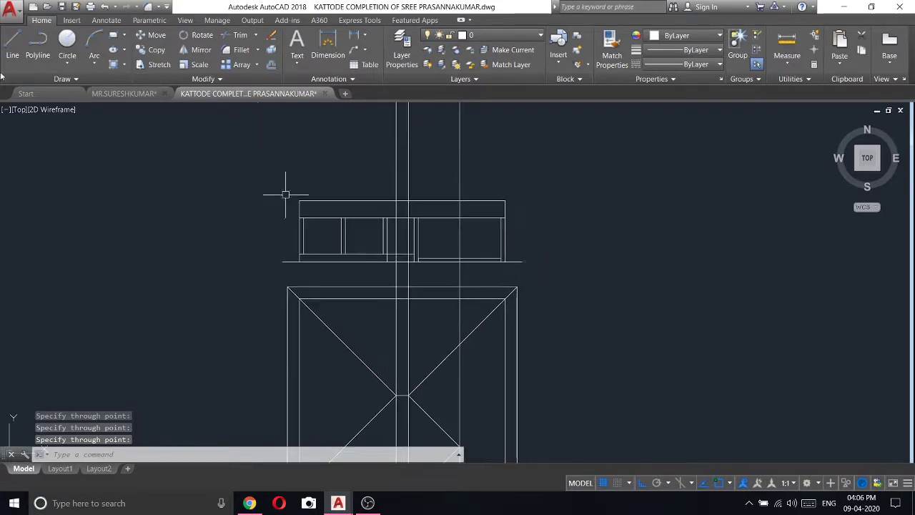
left_click(13, 44)
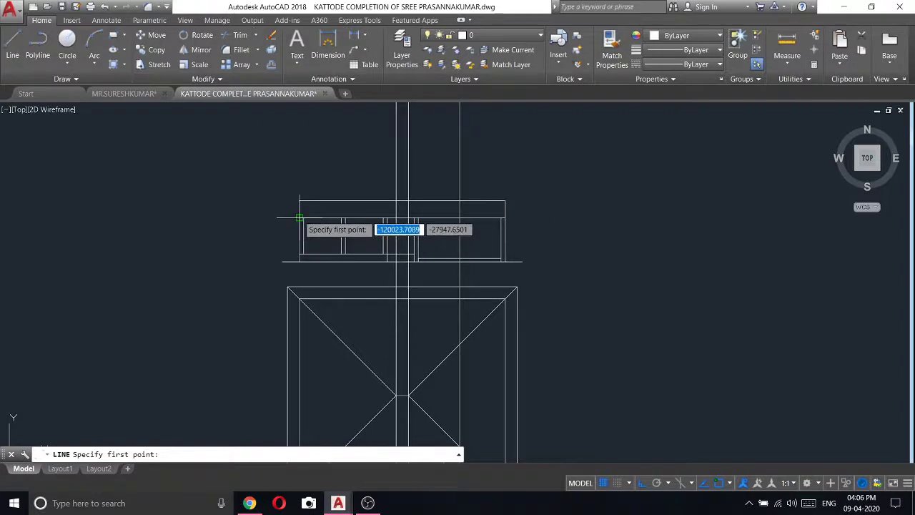
left_click(299, 216)
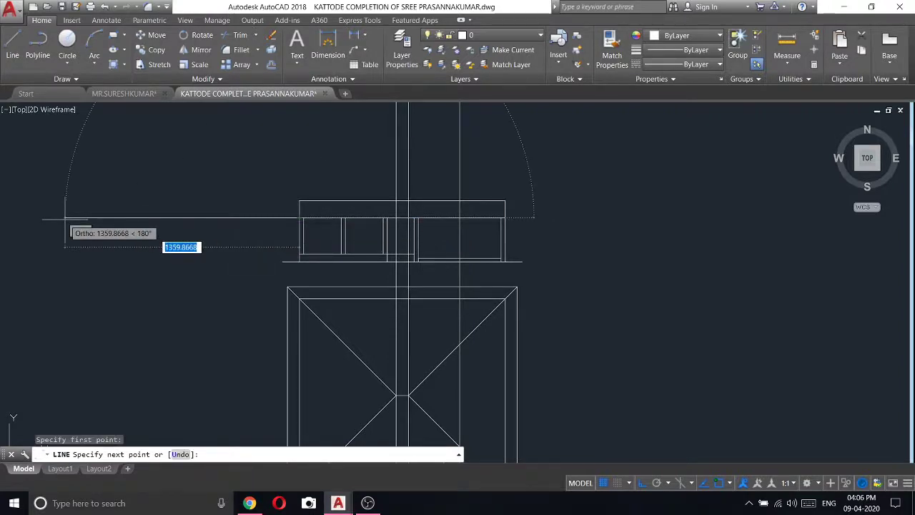
key("Return")
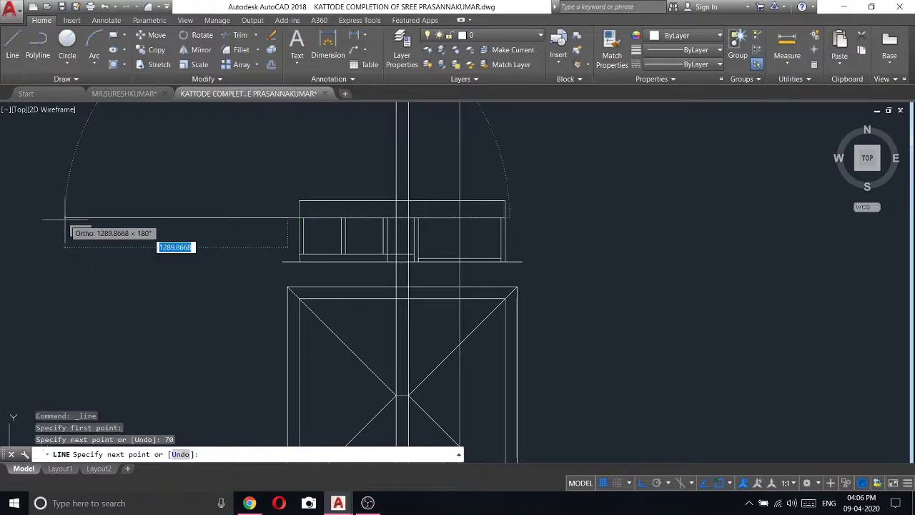
right_click(252, 161)
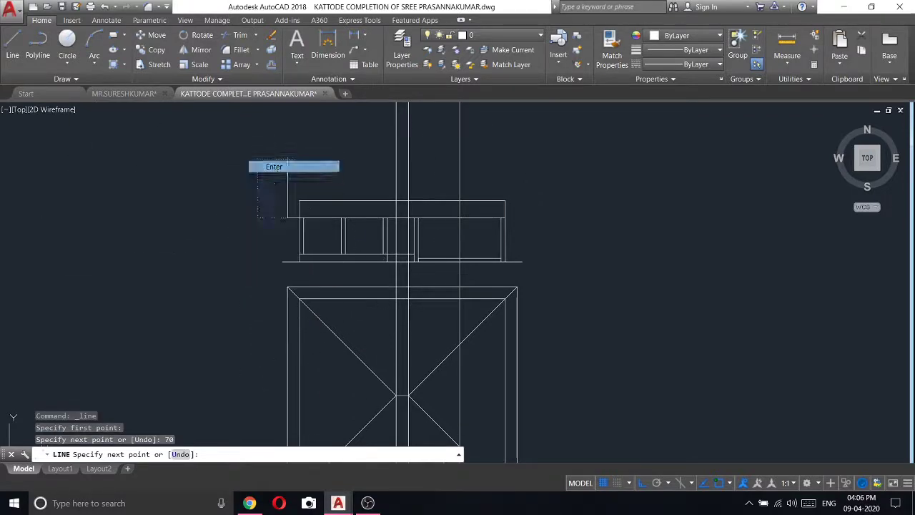
left_click(273, 167)
- Draw vertical guide lines rising from the roof plan's outer corners above the elevation
key("Return")
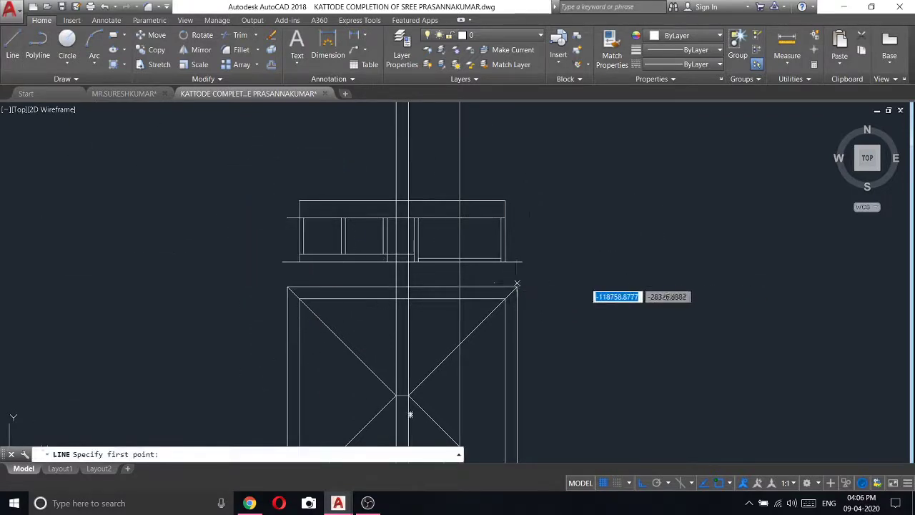
left_click(517, 284)
right_click(524, 147)
left_click(549, 169)
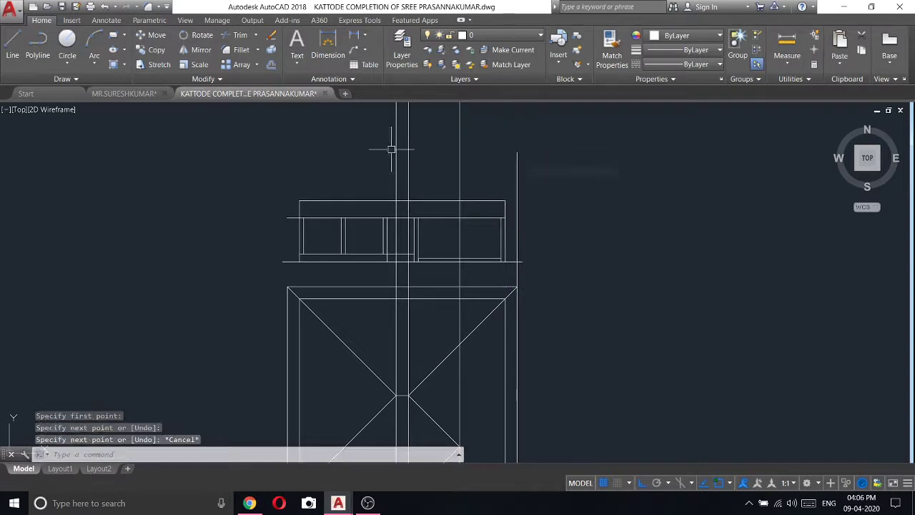
left_click(12, 55)
left_click(288, 288)
right_click(285, 134)
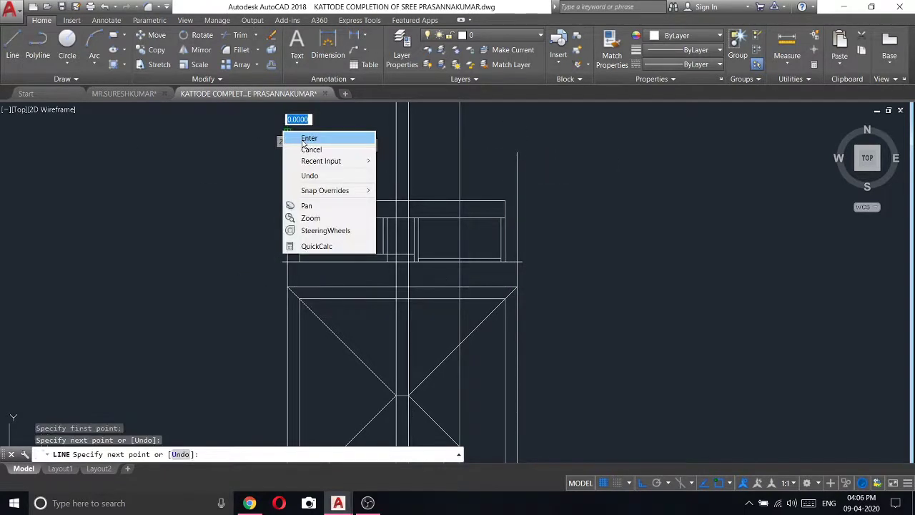
left_click(309, 138)
scroll(400, 258, "down", 2)
scroll(400, 258, "down", 2)
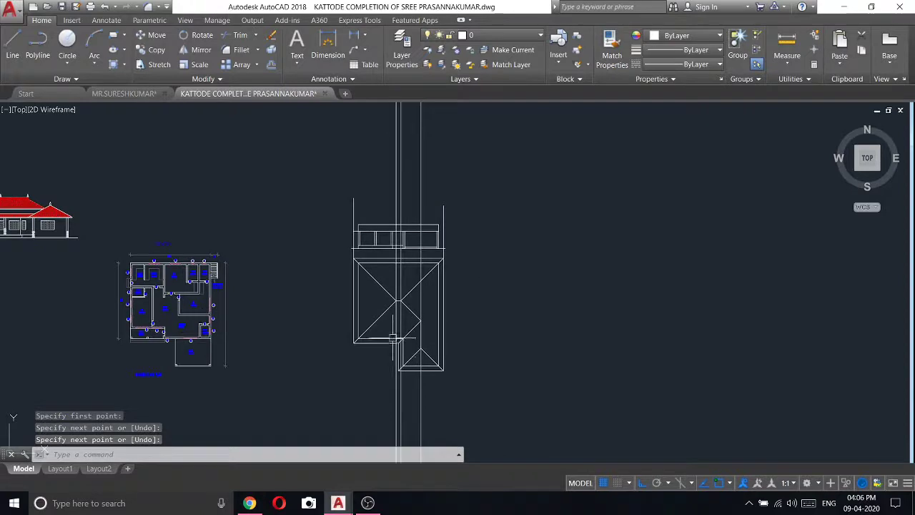
- Start a linear dimension between two porch points, then end the command unfinished
scroll(392, 338, "up", 2)
scroll(381, 316, "down", 2)
scroll(384, 322, "up", 2)
scroll(384, 333, "down", 2)
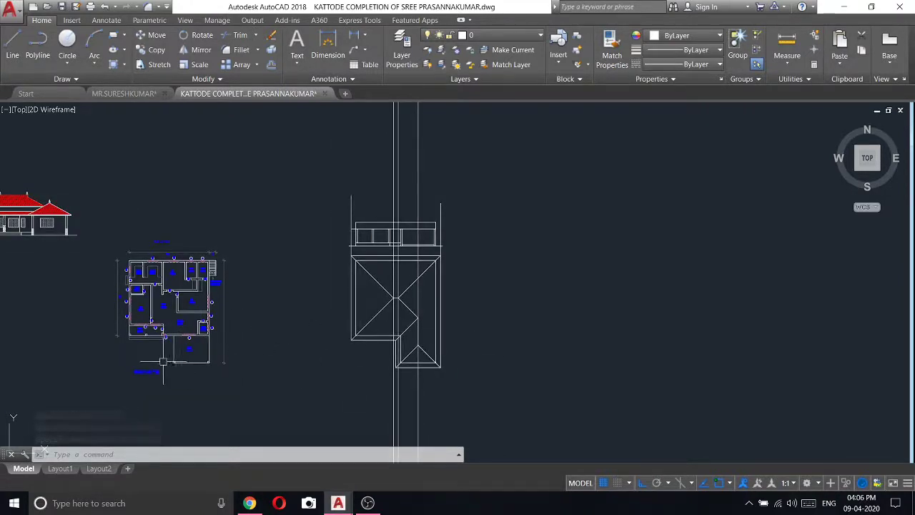
scroll(163, 362, "up", 4)
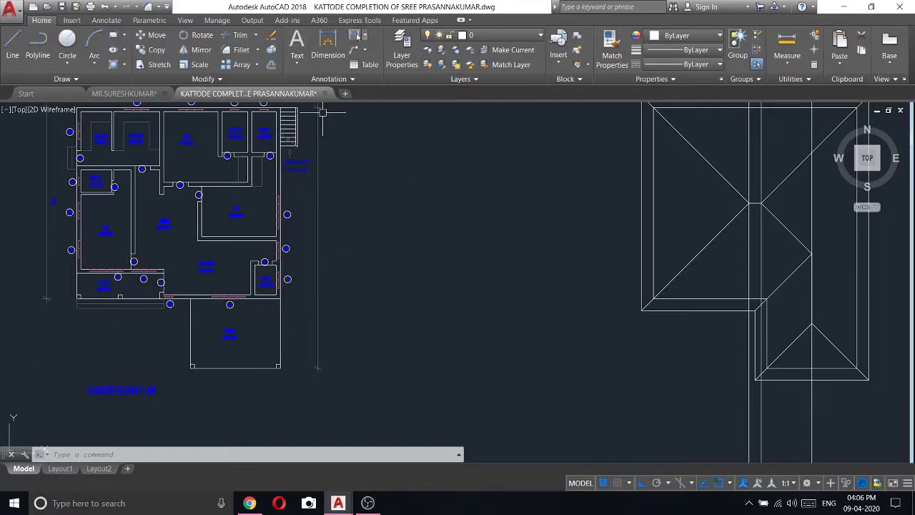
left_click(358, 37)
left_click(191, 326)
scroll(254, 330, "up", 5)
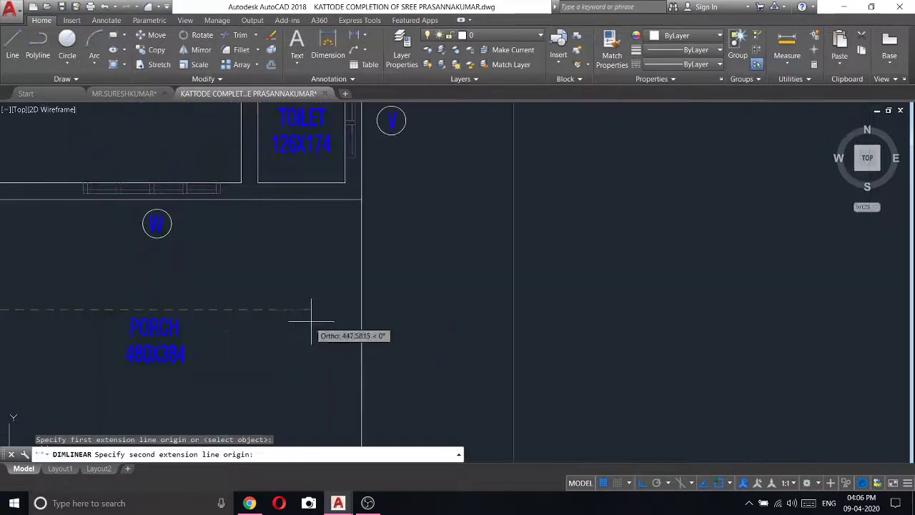
left_click(357, 310)
scroll(361, 308, "down", 4)
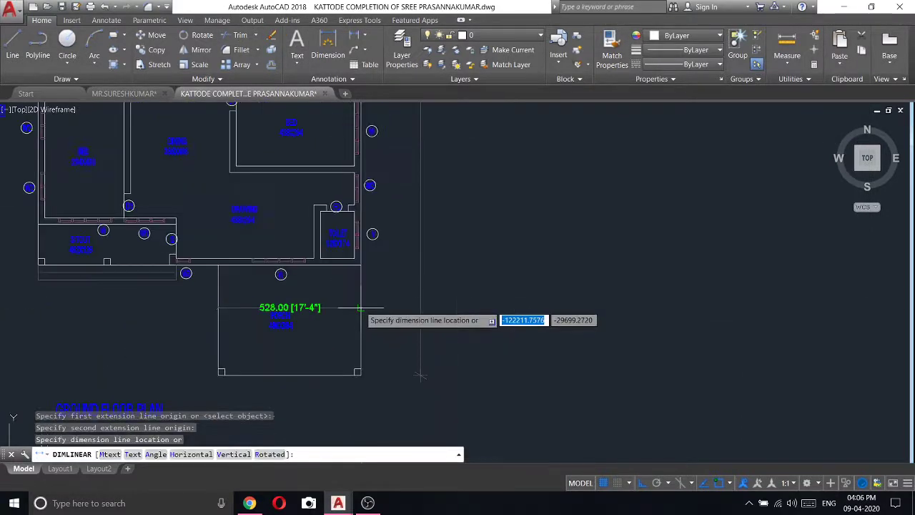
right_click(327, 280)
left_click(357, 290)
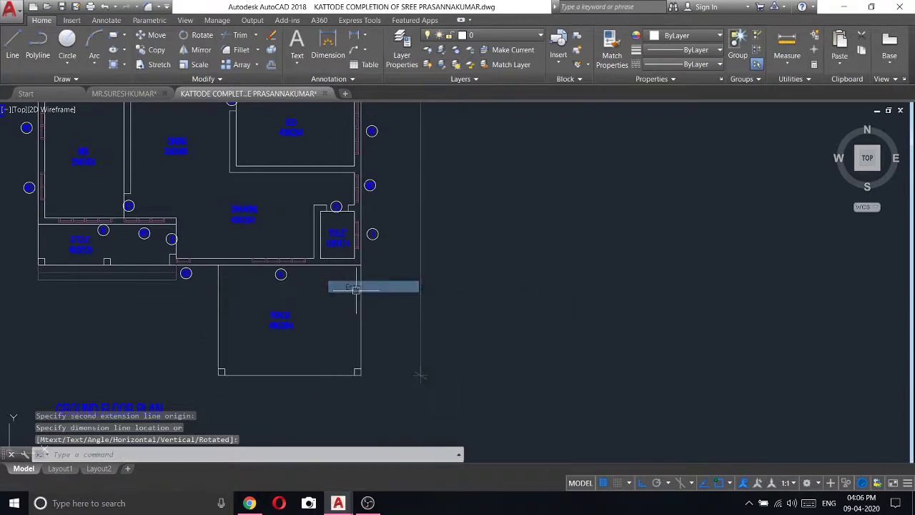
- Dimension the porch width between its bottom-left and bottom-right corners
left_click(352, 37)
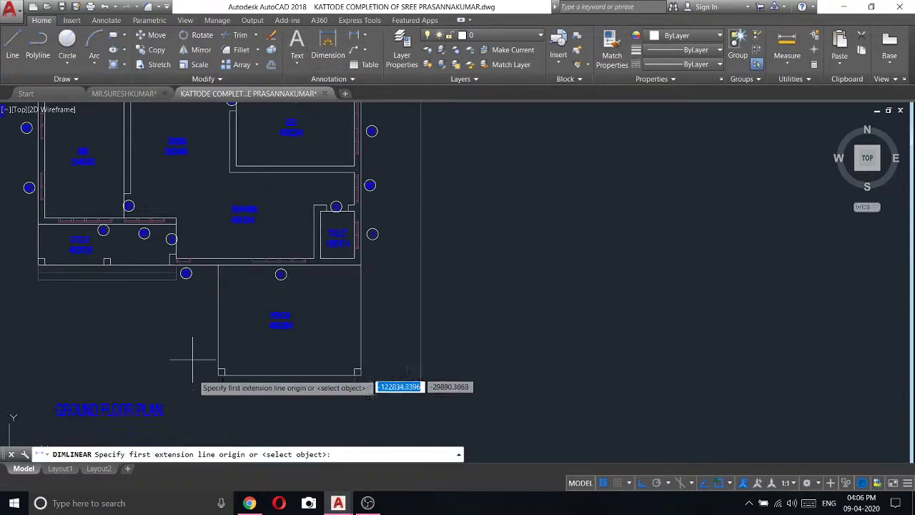
scroll(207, 364, "up", 5)
left_click(250, 384)
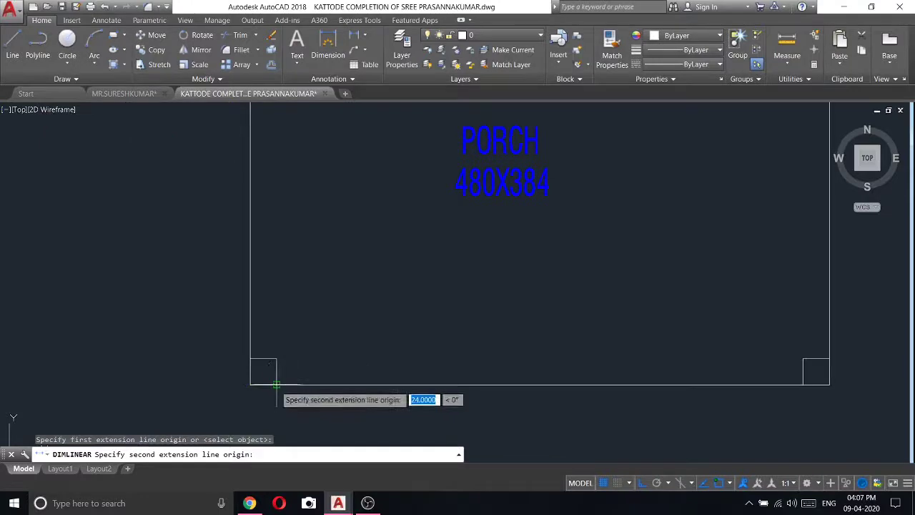
left_click(276, 384)
left_click(265, 276)
scroll(265, 276, "down", 6)
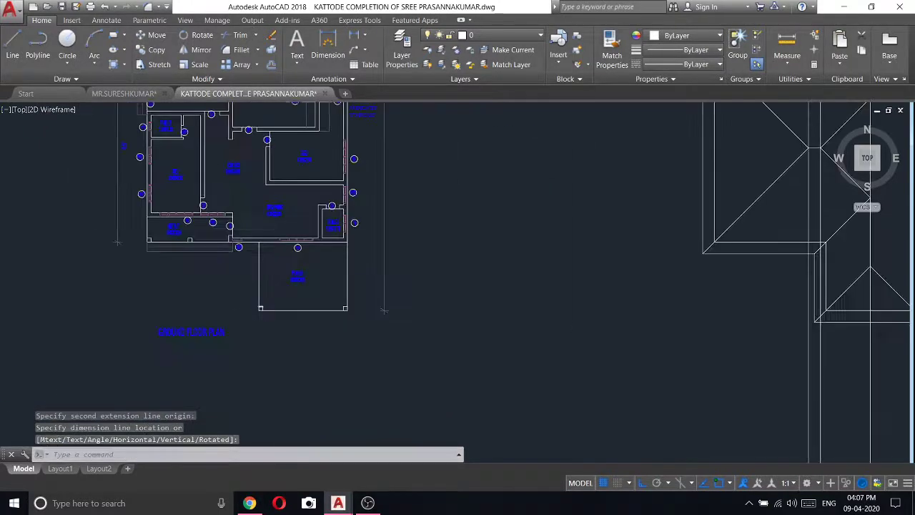
scroll(383, 310, "down", 3)
- Compute 528 divided by 3 (176) in QuickCalc and close it
middle_click_drag(471, 214, 386, 266)
right_click(515, 204)
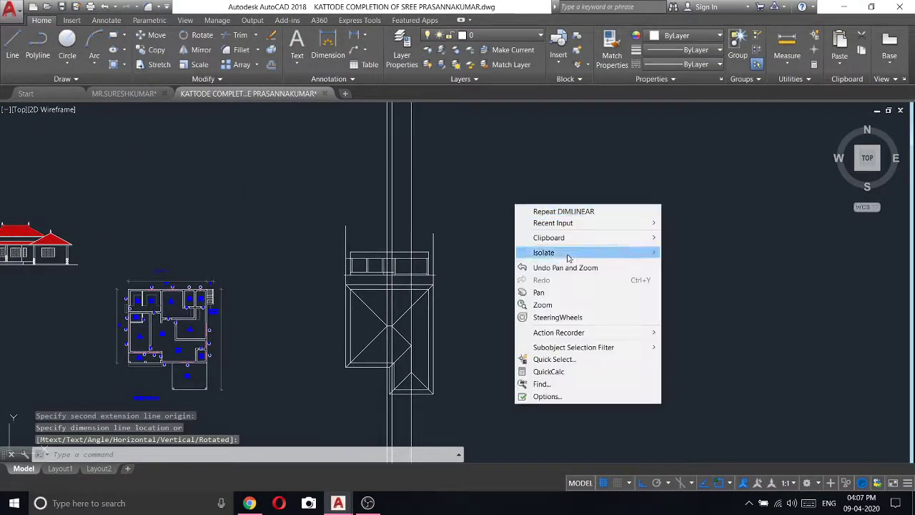
left_click(564, 371)
type("528/")
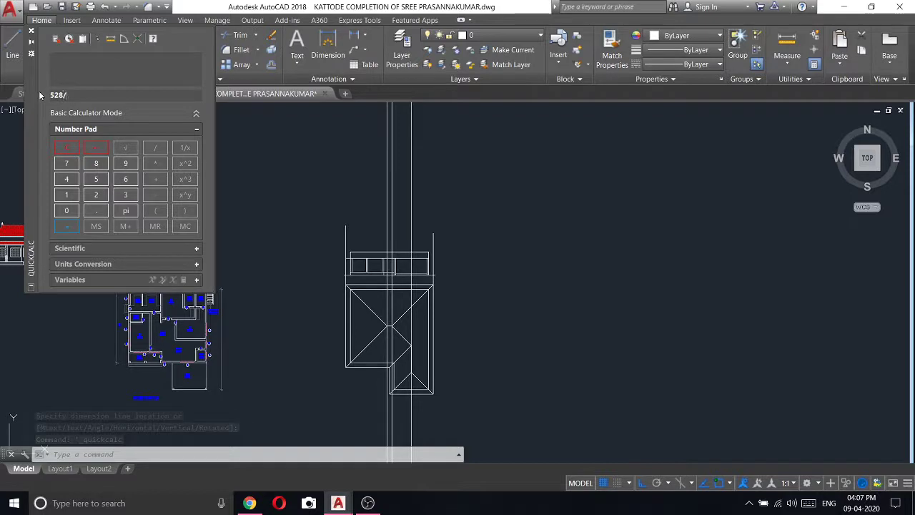
type("3")
key("Return")
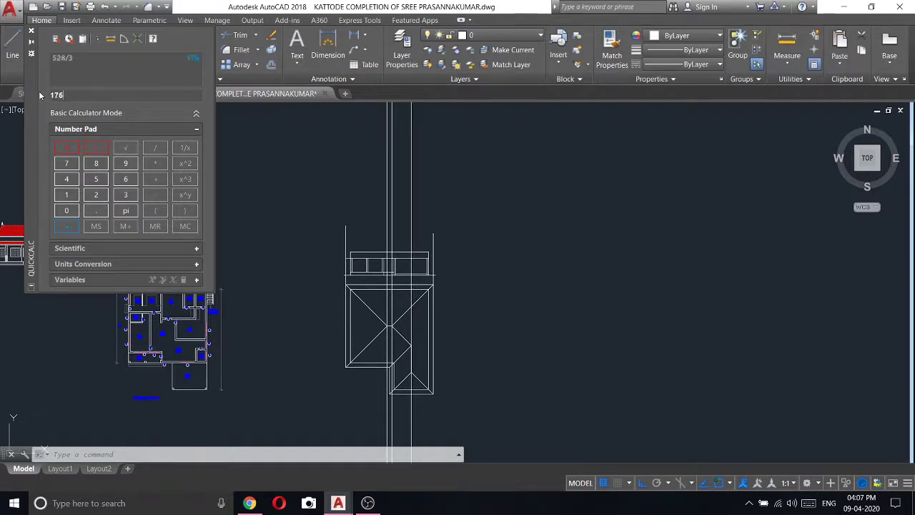
left_click(31, 30)
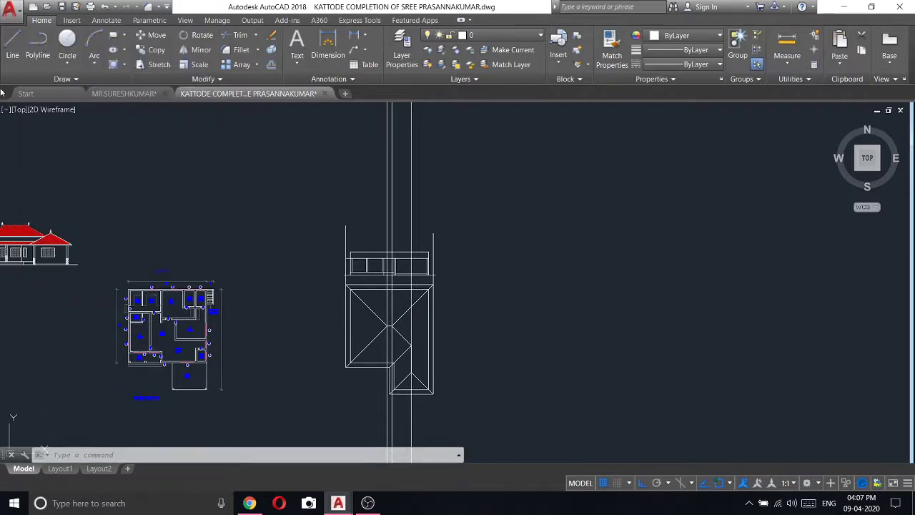
left_click(12, 52)
- Draw a 176-unit vertical ridge-height line up from the roof band's top
scroll(398, 257, "up", 5)
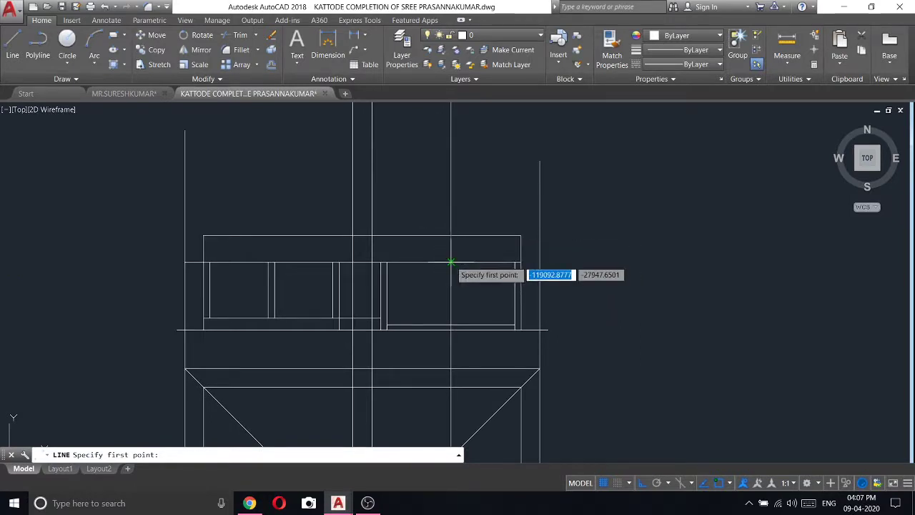
left_click(421, 262)
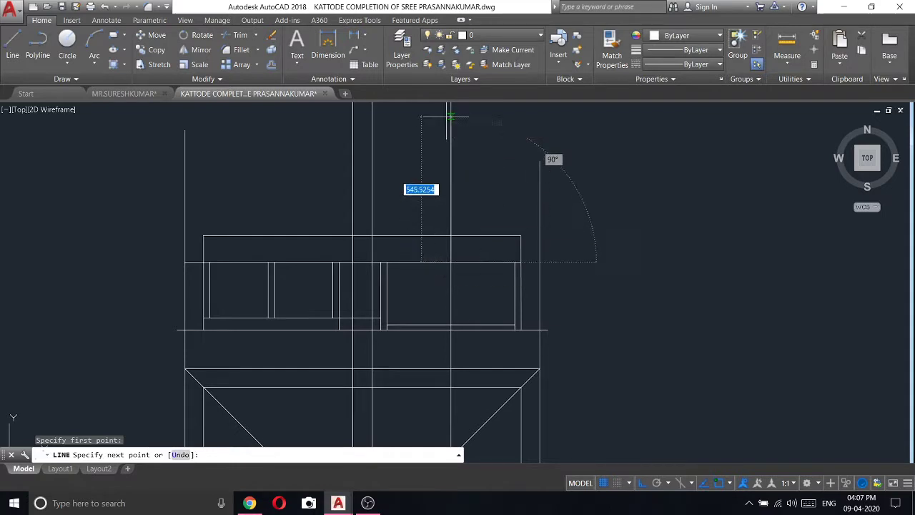
key("Return")
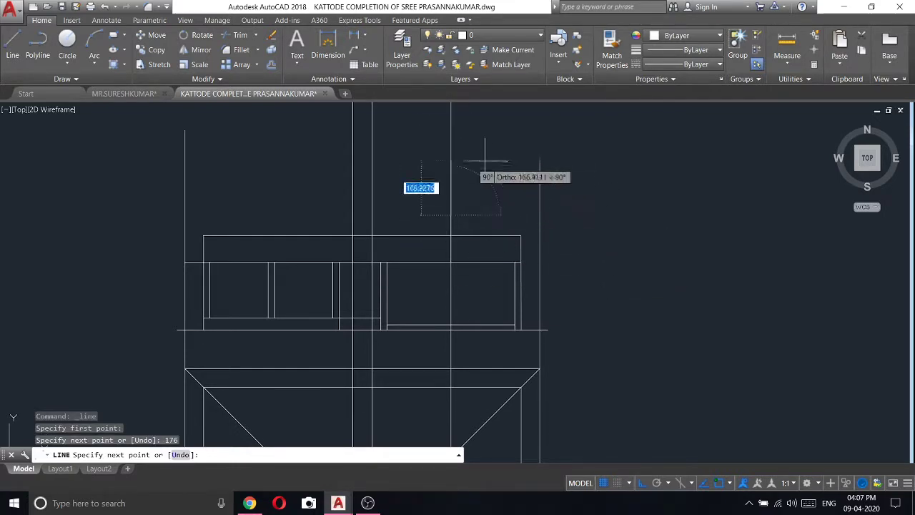
right_click(483, 158)
left_click(497, 167)
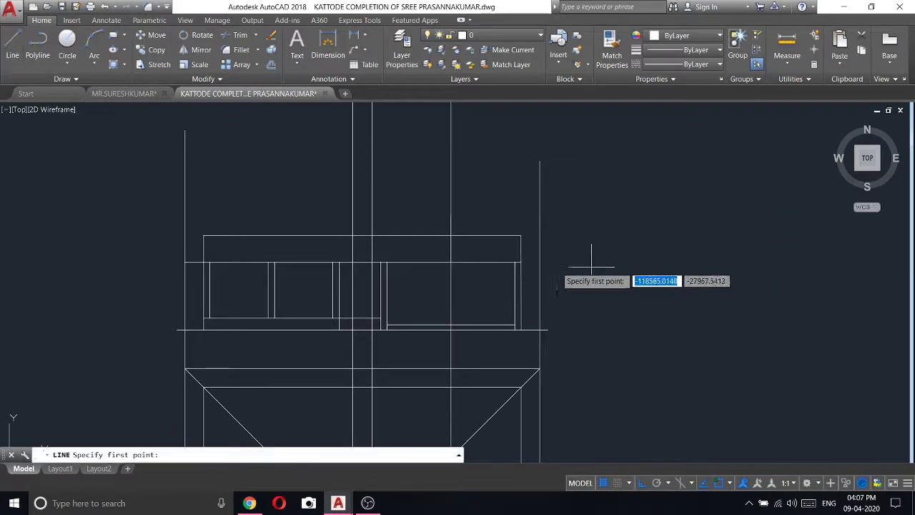
- Add a 30-unit upward segment and horizontal eave line, then move it to the snapped point
left_click(520, 261)
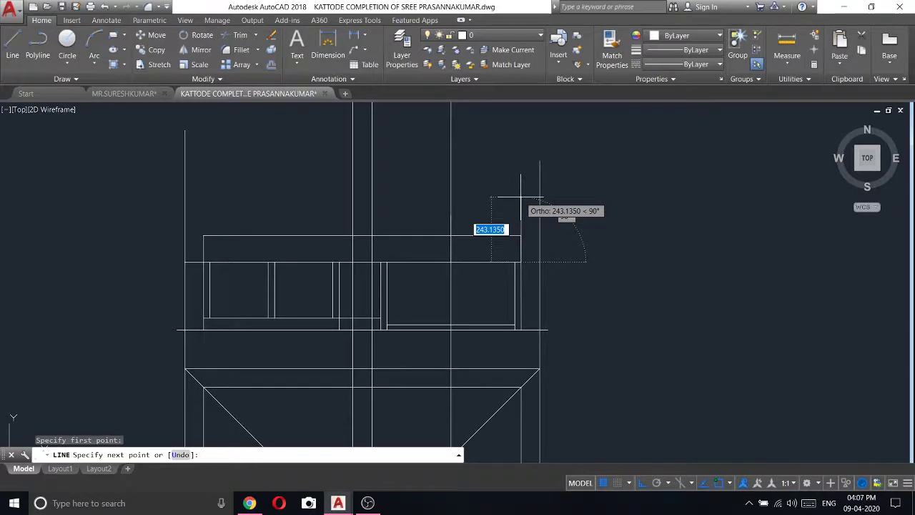
type("30")
key("Return")
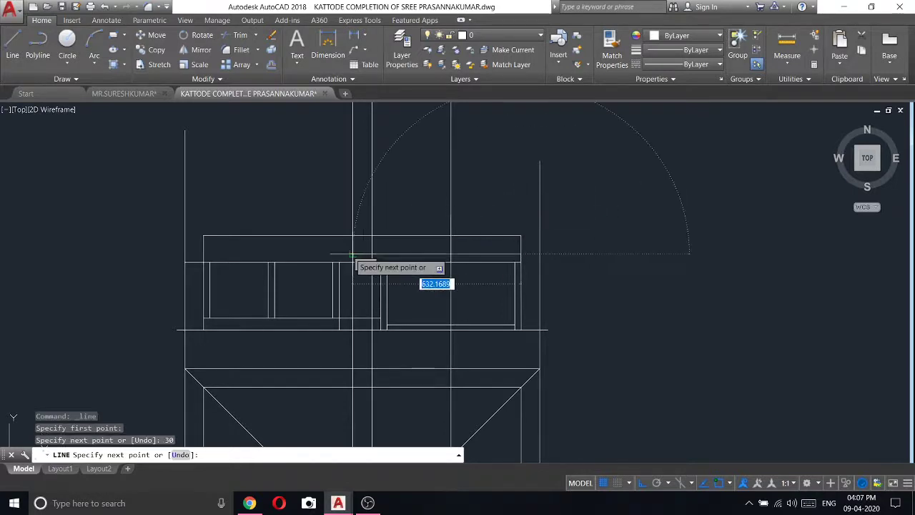
scroll(376, 258, "up", 2)
left_click(367, 251)
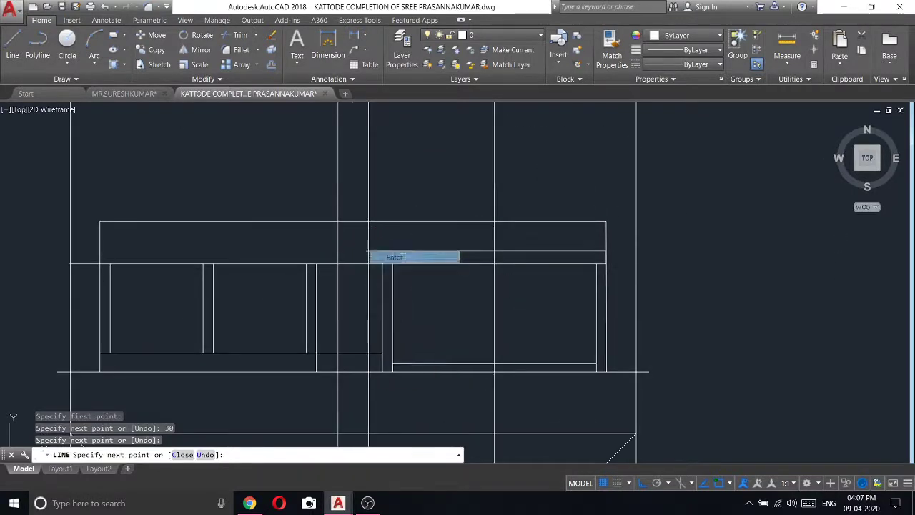
key("Return")
right_click(494, 237)
left_click(504, 304)
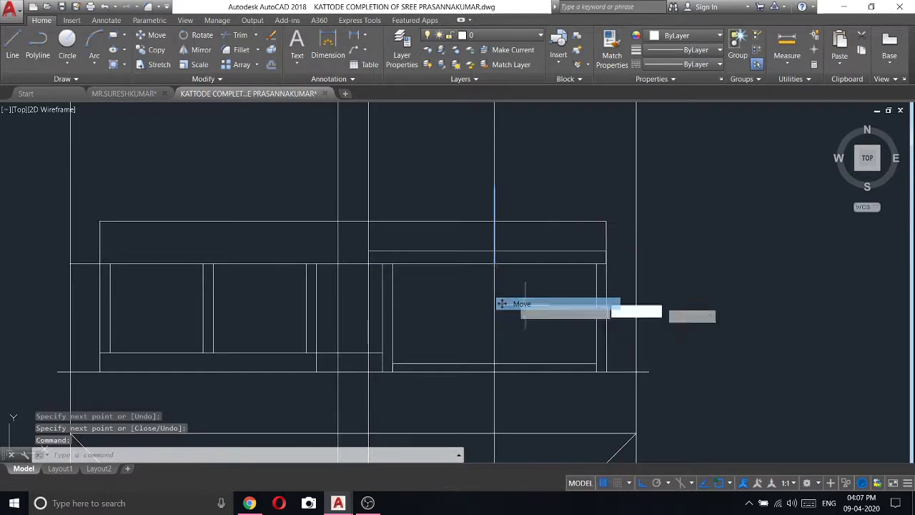
left_click(494, 251)
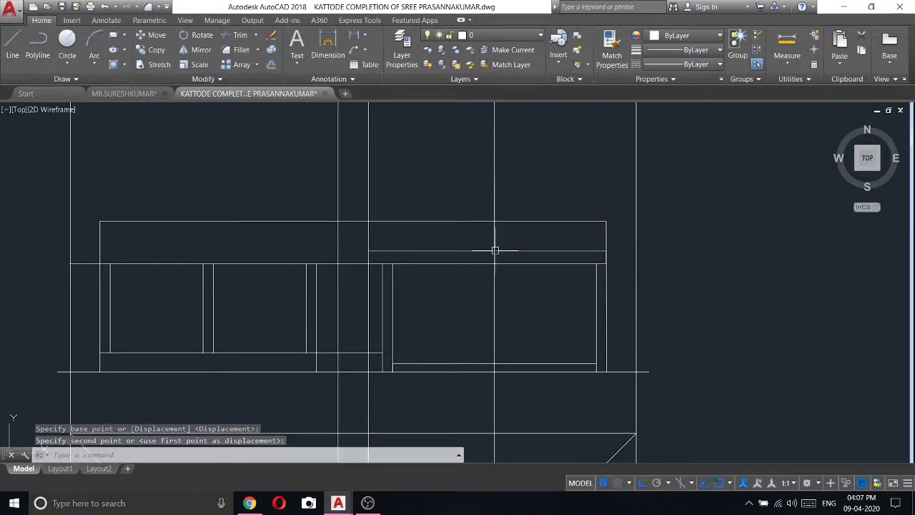
- Draw the sloped roof line from the ridge top down to the right eave
left_click(14, 44)
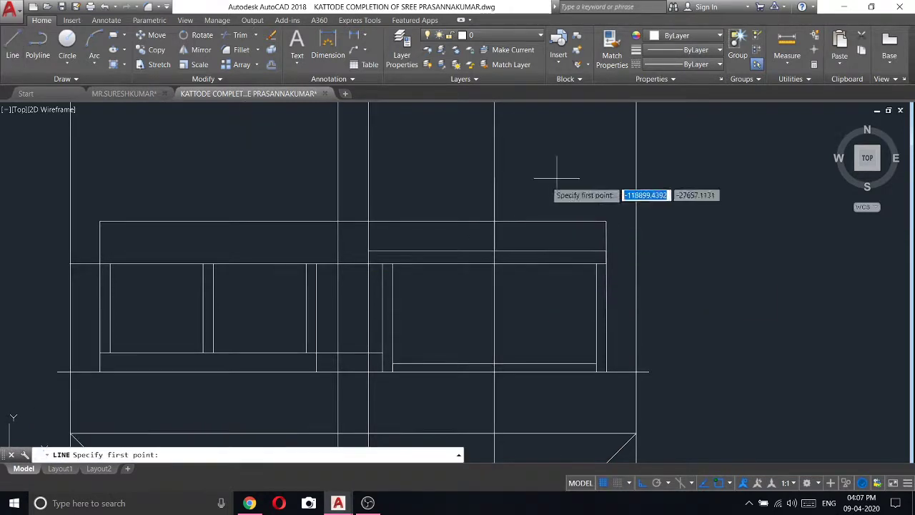
left_click(495, 175)
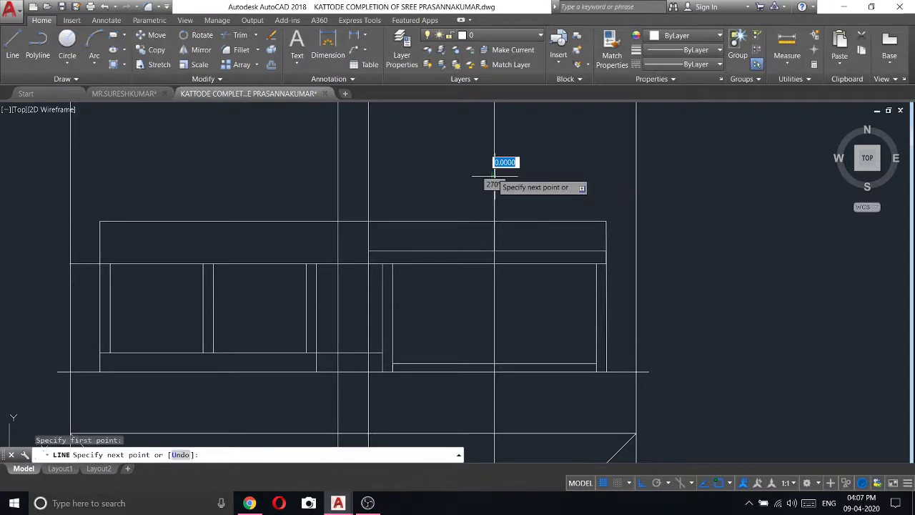
left_click(606, 250)
key("Return")
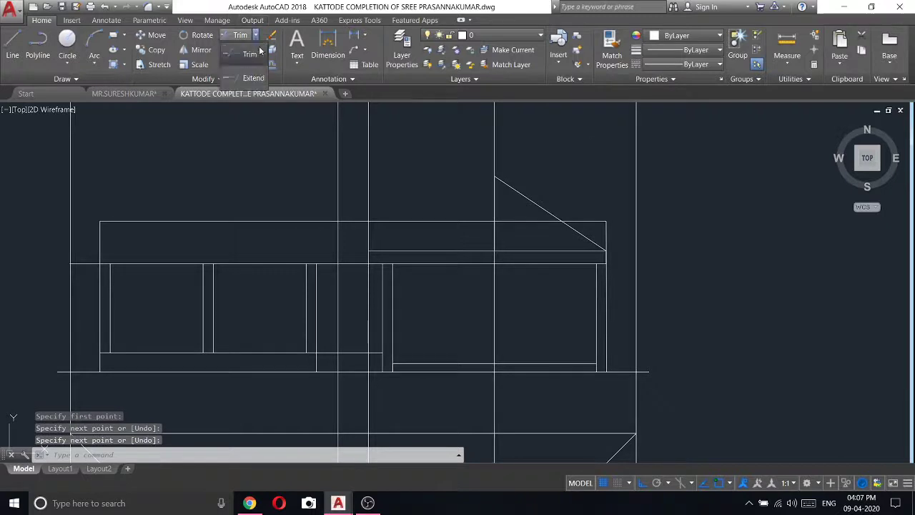
- Extend the vertical line up to the roof slope with EX
type("ex")
key("Return")
key("Return")
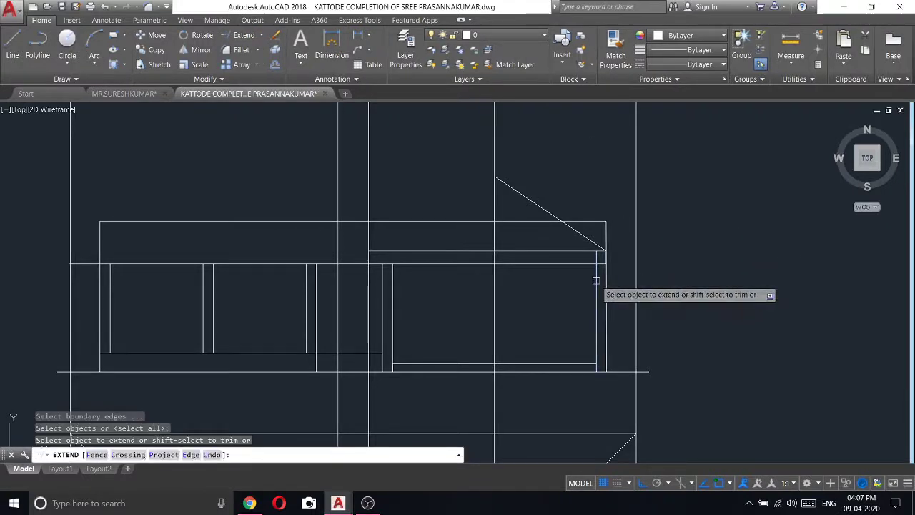
left_click(596, 280)
right_click(555, 143)
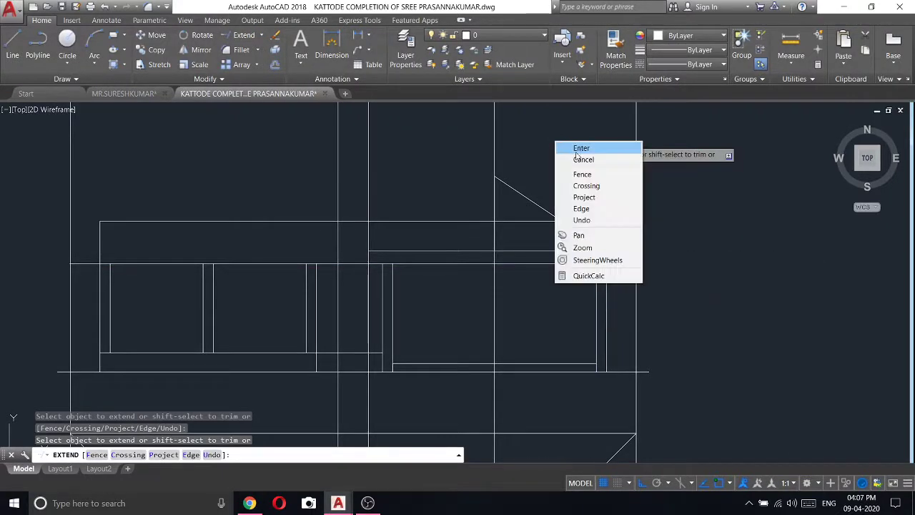
left_click(576, 150)
- Erase the unwanted horizontal line under the slope
left_click(573, 248)
right_click(569, 152)
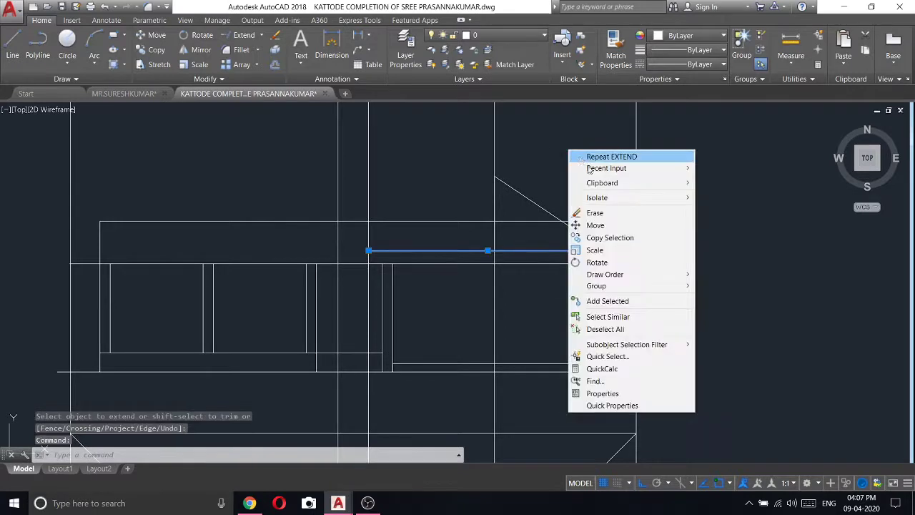
left_click(595, 213)
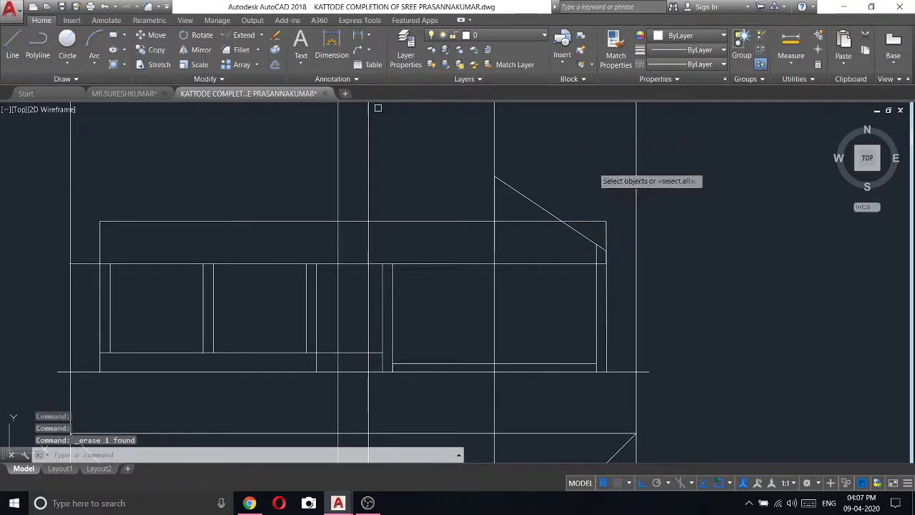
- Extend the roof slope's lower end out to the outer right wall line
key("Return")
left_click(589, 232)
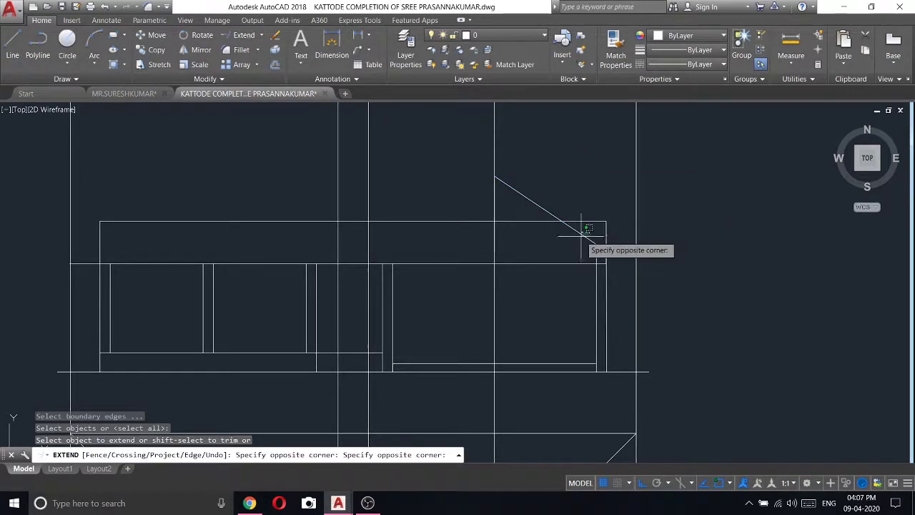
left_click(594, 241)
left_click(603, 247)
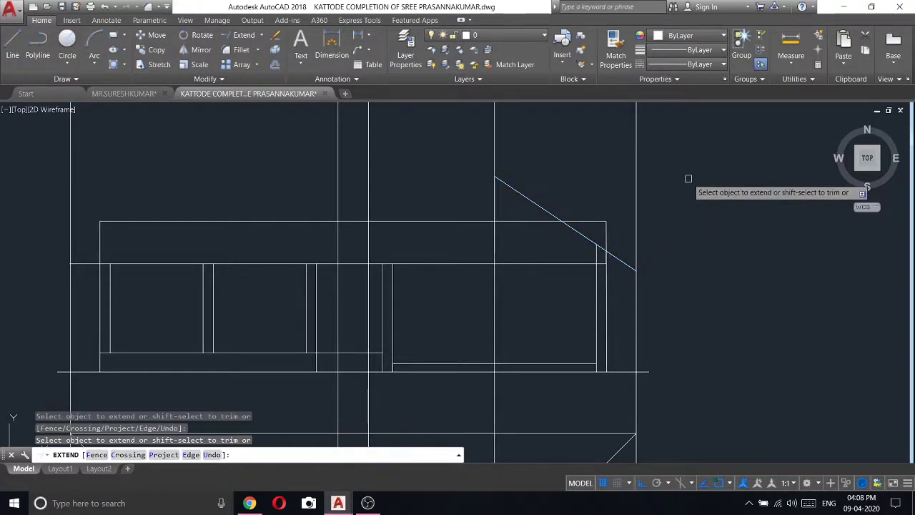
right_click(686, 178)
left_click(725, 198)
- Start moving the sloped roof line using its right end as base point
left_click(537, 202)
right_click(537, 201)
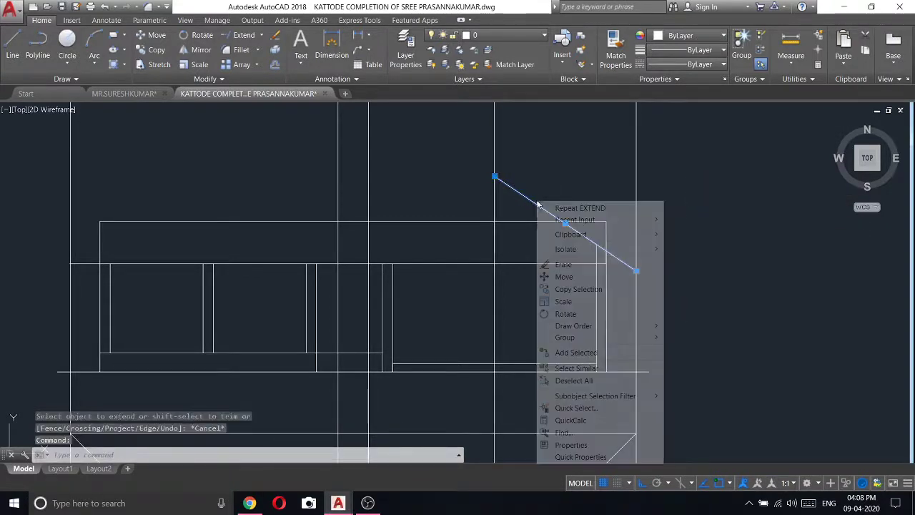
left_click(577, 274)
scroll(635, 269, "up", 2)
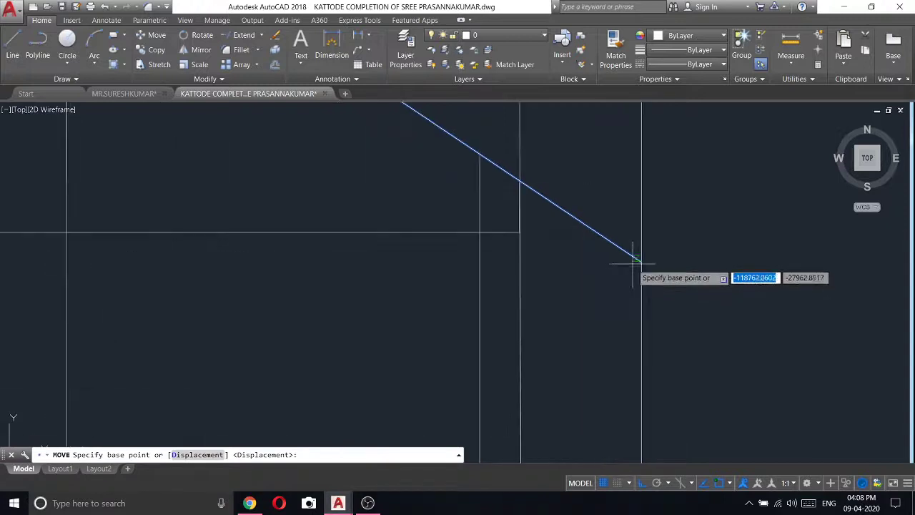
left_click(640, 262)
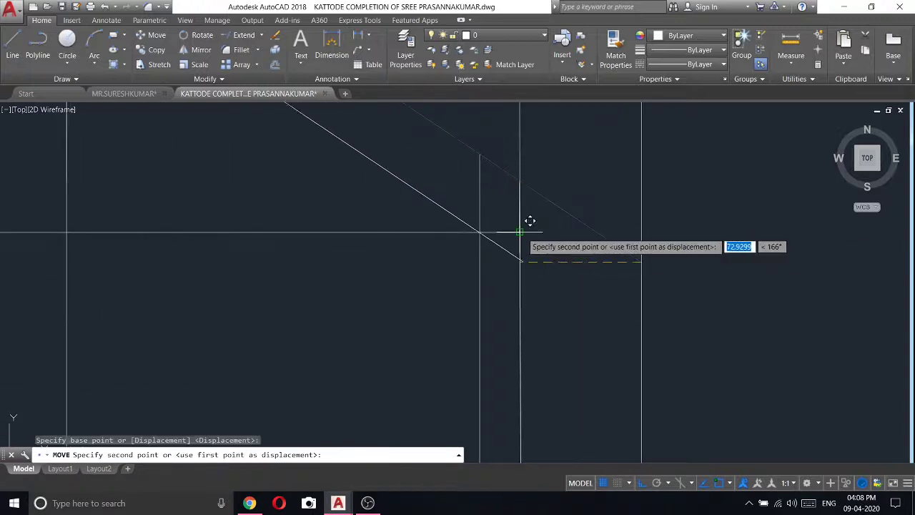
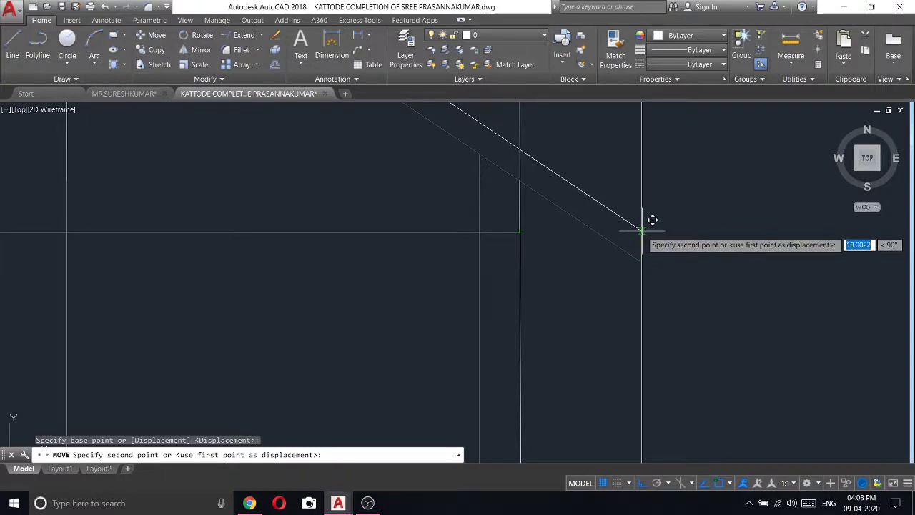
- Drop the roof line in place and draw a temporary horizontal helper line at eave level
left_click(641, 231)
type("l")
key("Return")
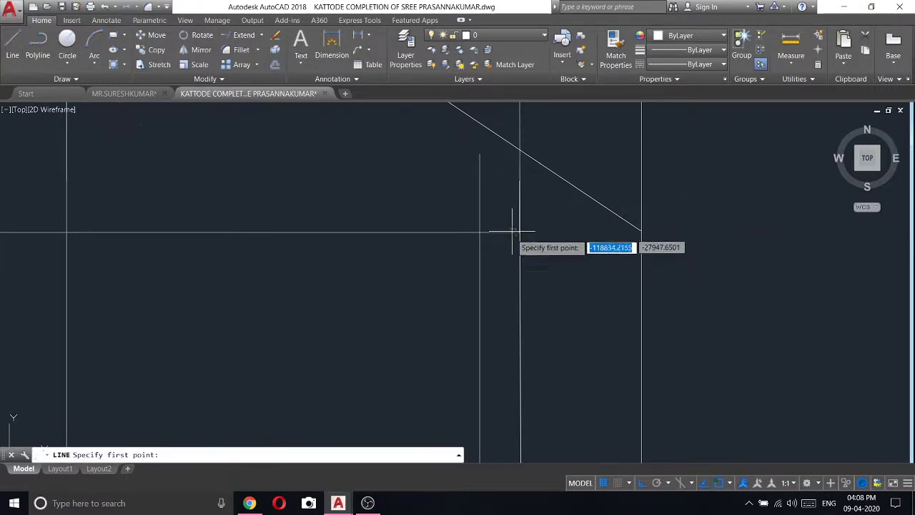
left_click(520, 232)
middle_click_drag(840, 227, 662, 189)
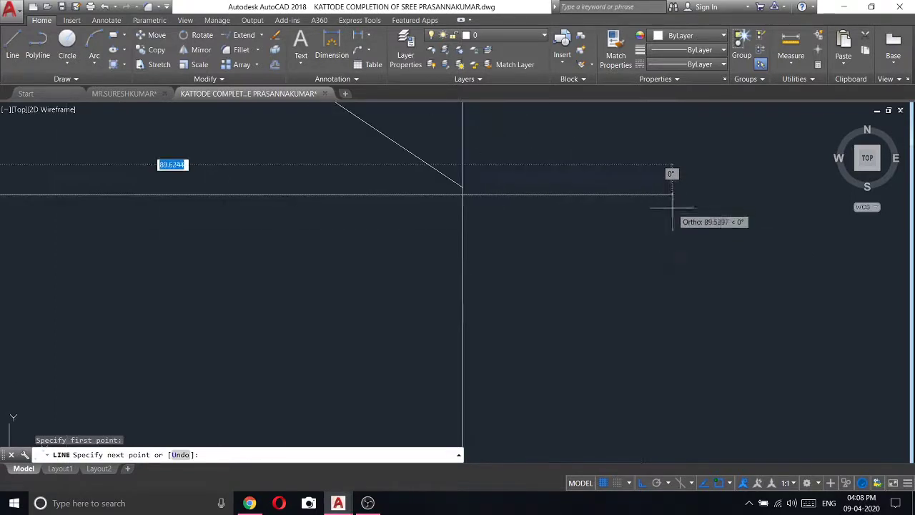
left_click(684, 194)
key("Return")
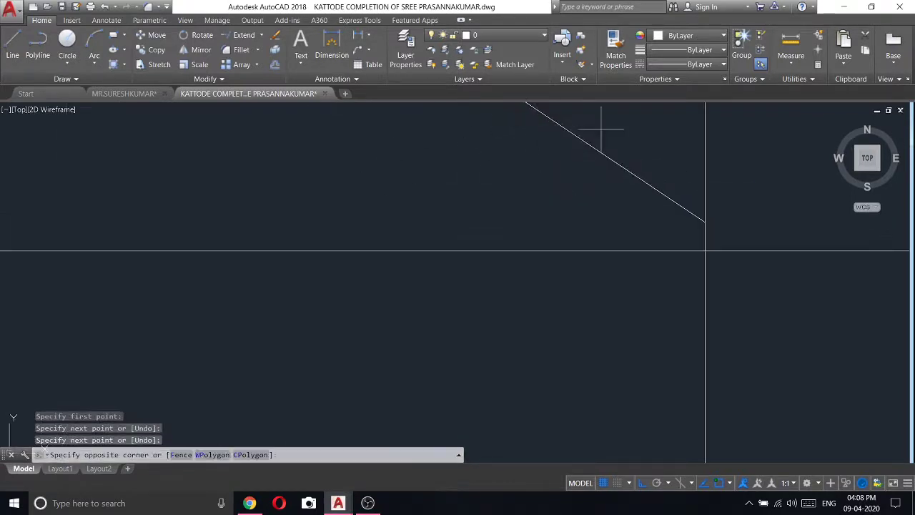
- Move the right roof slope line by its lower endpoint so it meets the eave line
left_click(601, 129)
right_click(555, 150)
left_click(612, 225)
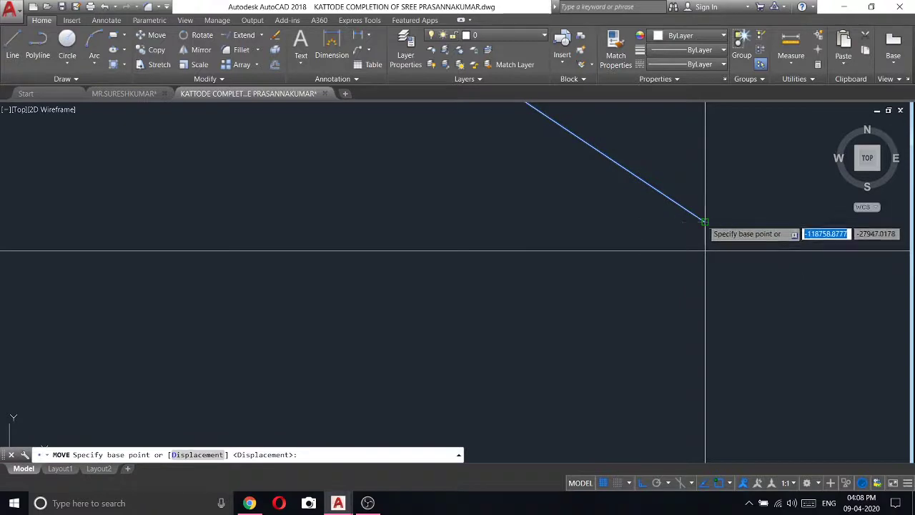
left_click(705, 222)
left_click(715, 239)
- Erase the temporary horizontal helper line
scroll(643, 236, "down", 1)
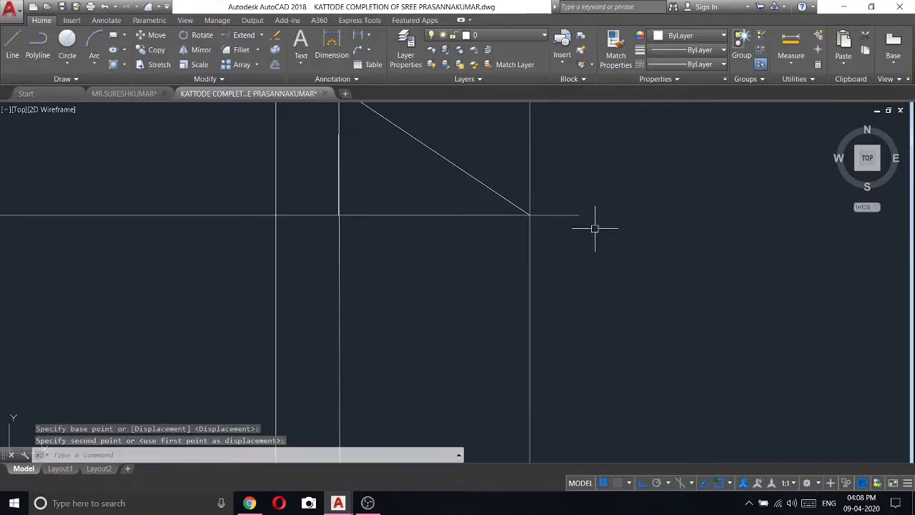
left_click(593, 229)
left_click(609, 179)
right_click(562, 183)
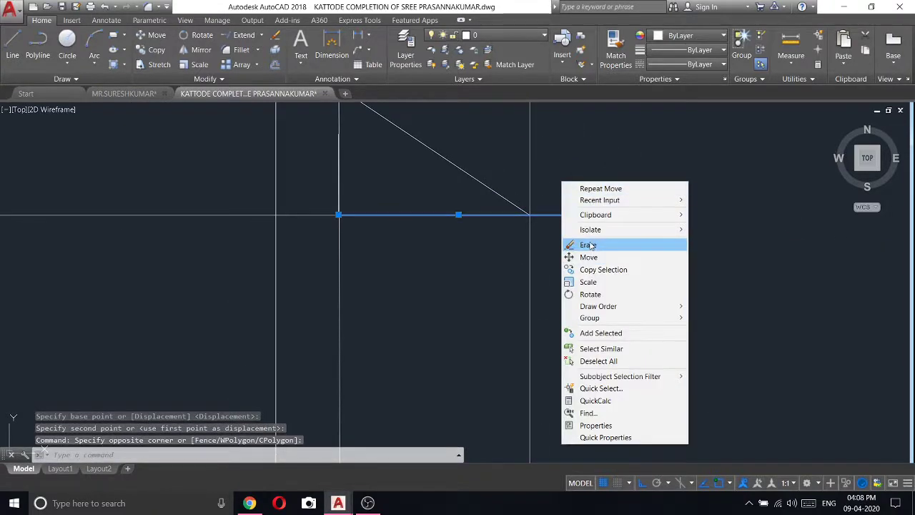
left_click(588, 245)
scroll(560, 236, "down", 1)
scroll(543, 232, "down", 1)
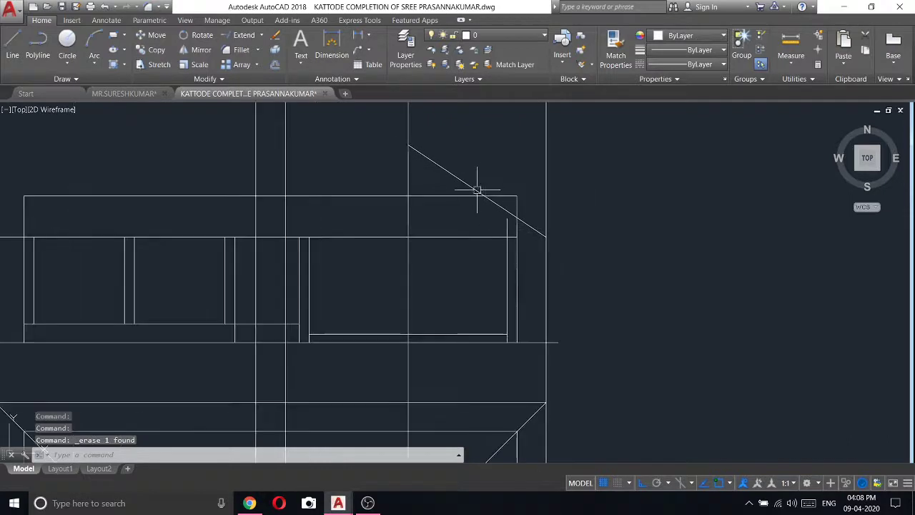
scroll(475, 193, "down", 1)
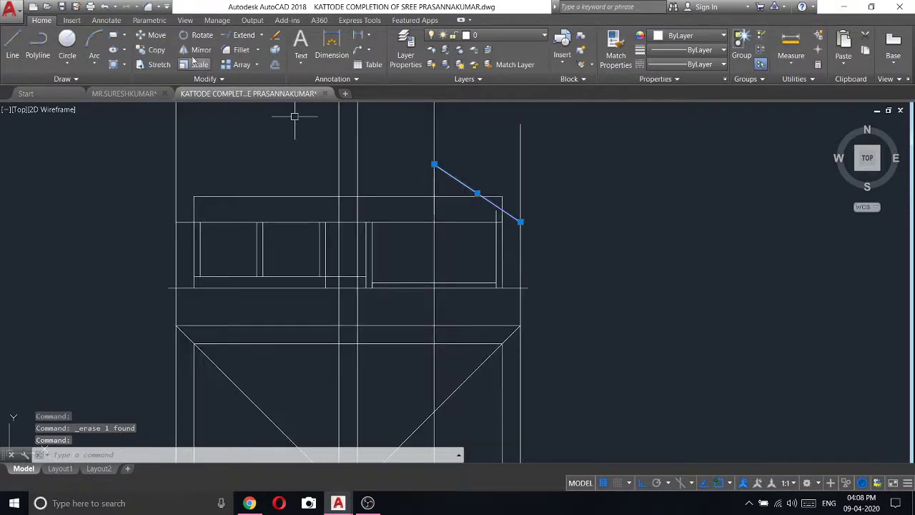
- Mirror the right roof slope about the vertical through the apex, keeping the original
type("mi")
key("Return")
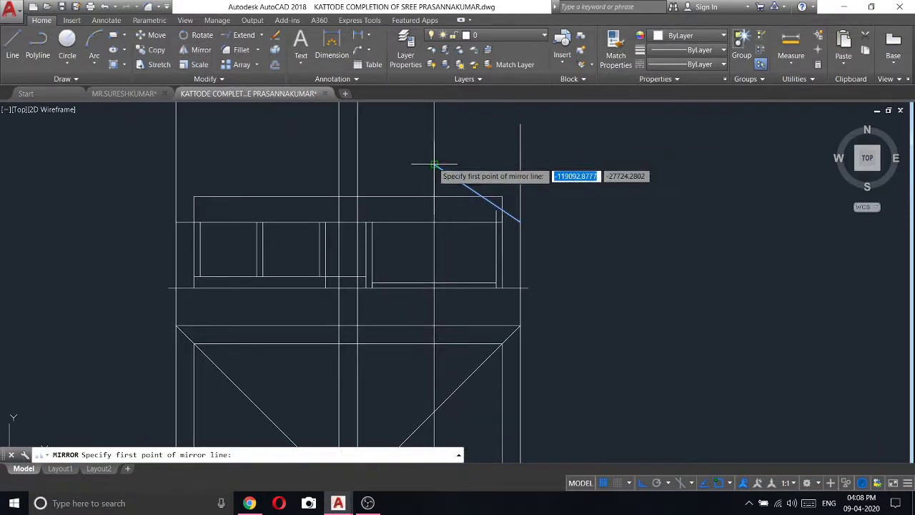
left_click(434, 165)
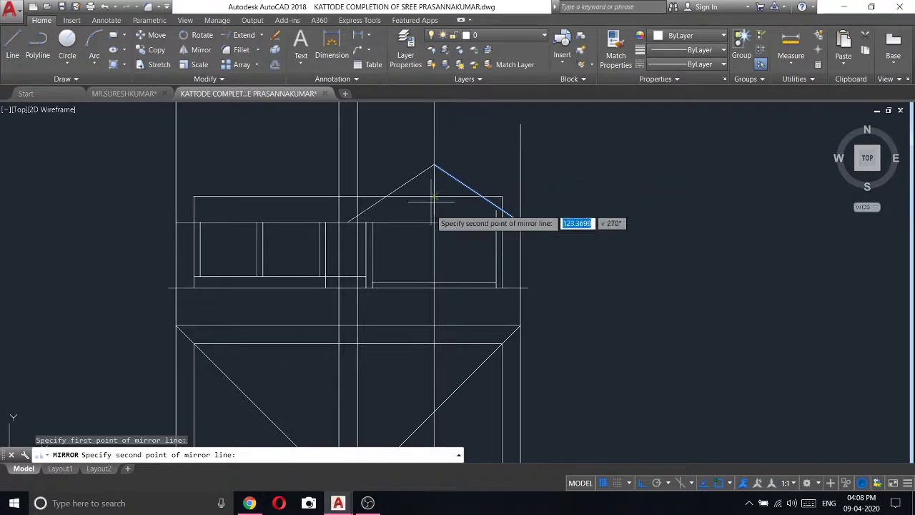
left_click(443, 261)
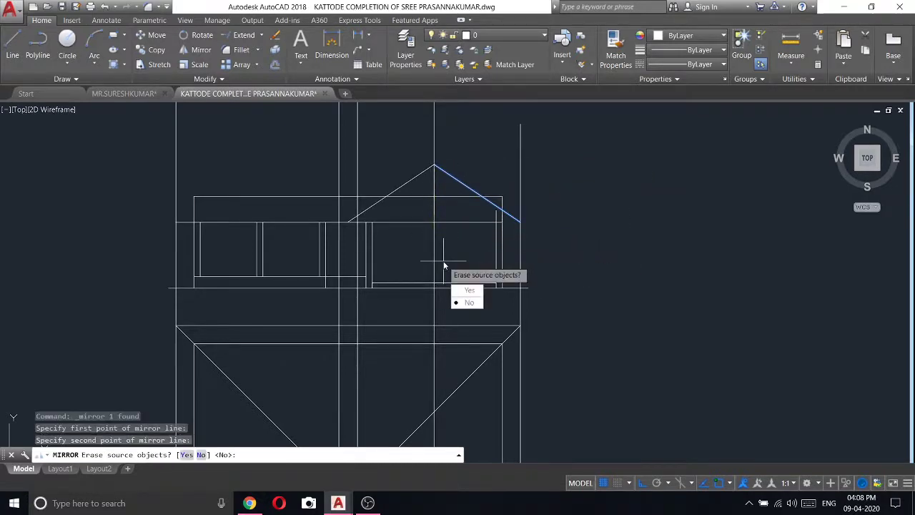
right_click(443, 262)
left_click(450, 268)
left_click(469, 268)
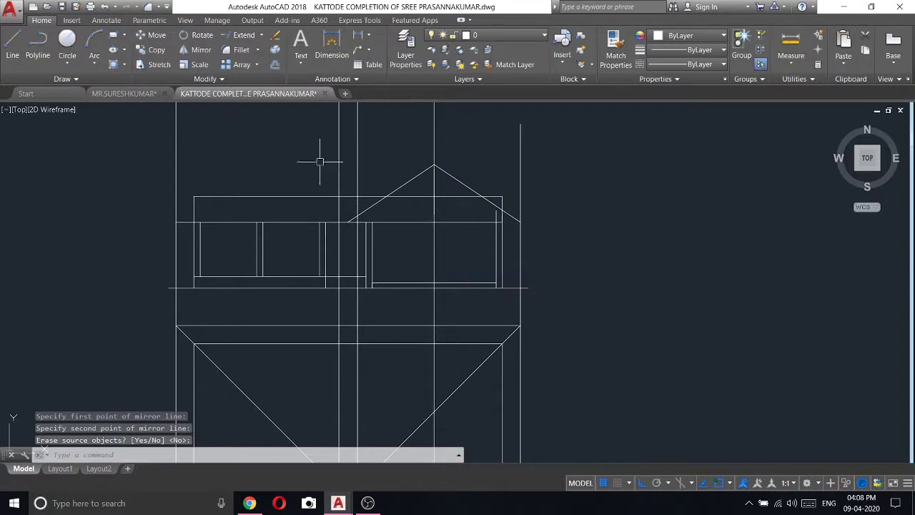
scroll(500, 204, "up", 3)
scroll(320, 176, "up", 2)
- Try to trim away the construction line above the apex, then cancel
left_click(6, 54)
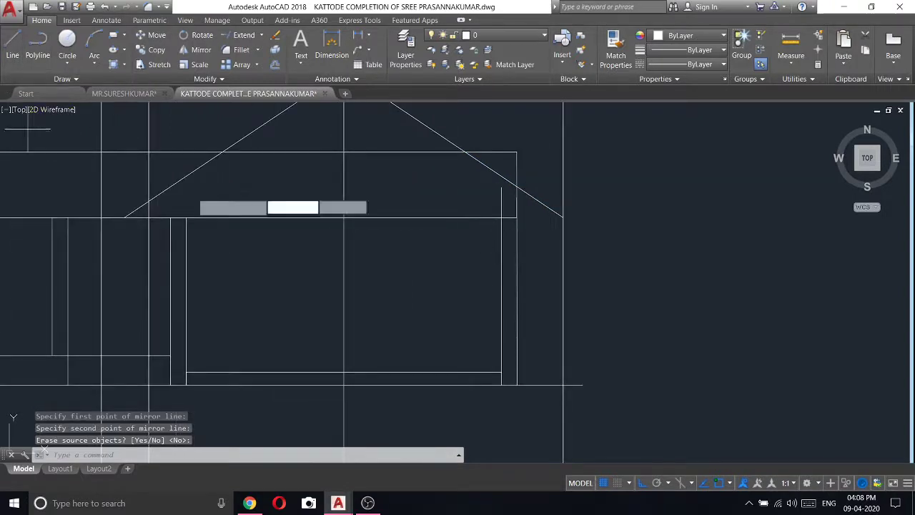
left_click(124, 217)
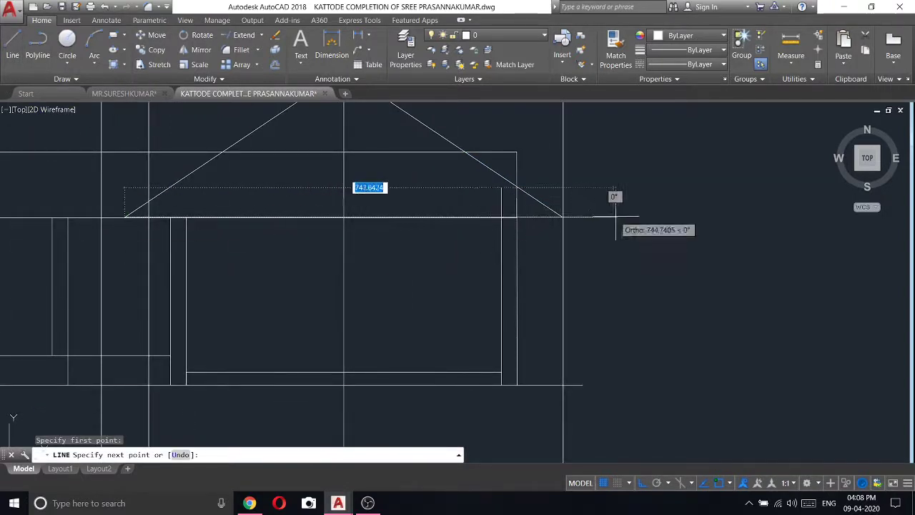
key("Return")
scroll(355, 204, "down", 3)
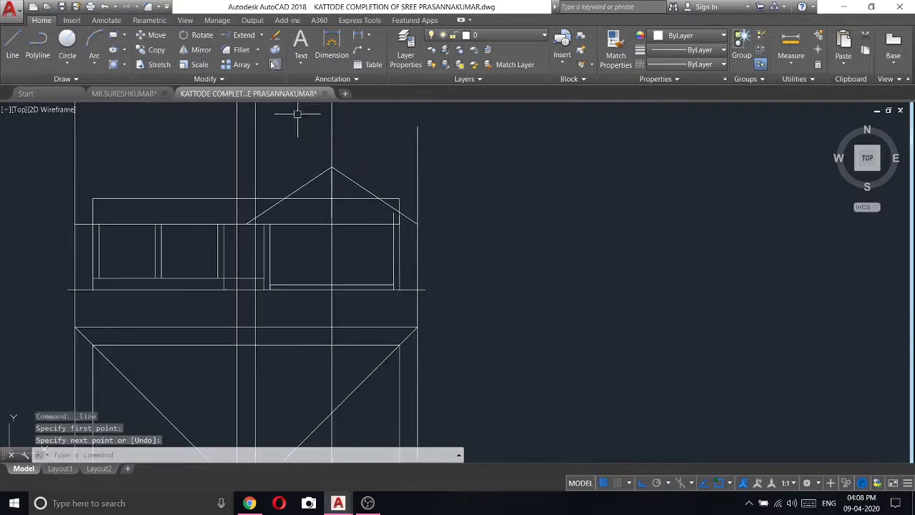
left_click(250, 55)
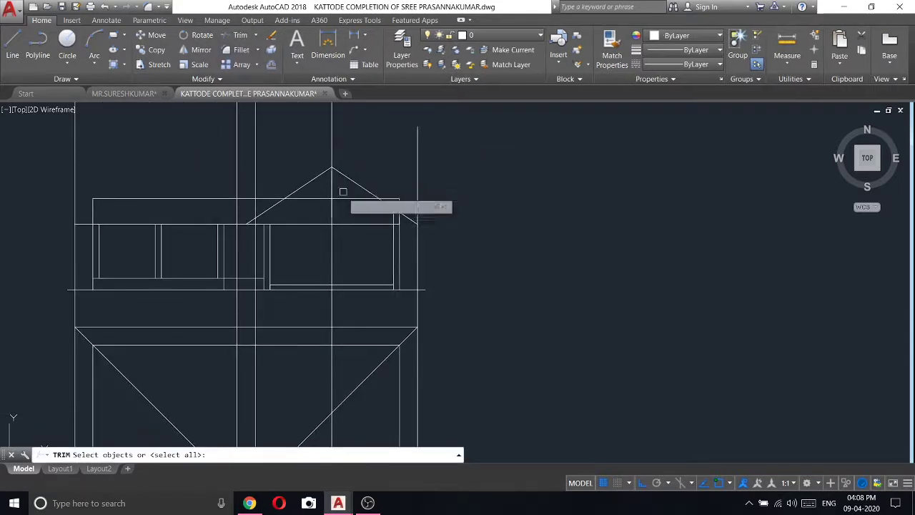
key("Return")
scroll(343, 214, "up", 3)
left_click(282, 153)
scroll(327, 176, "down", 1)
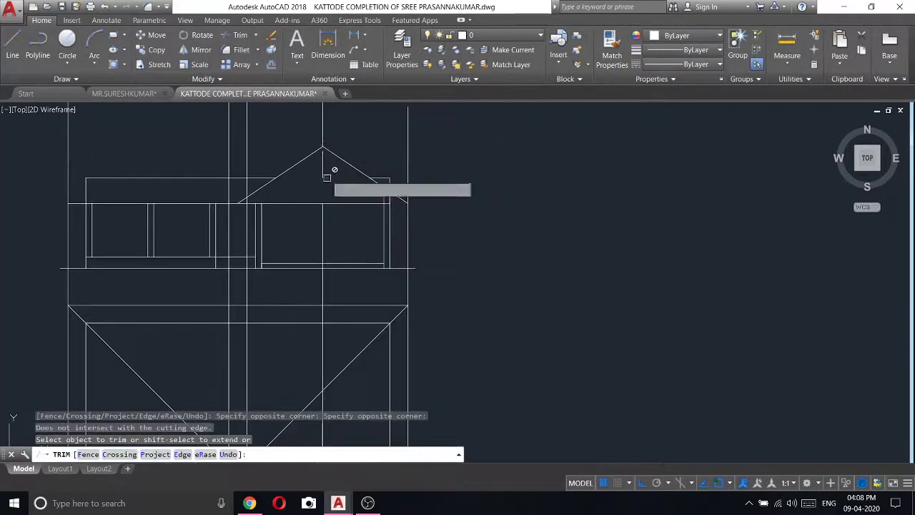
key("Escape")
- Erase the vertical line segments above the roof apex
left_click(333, 118)
left_click(313, 133)
right_click(296, 229)
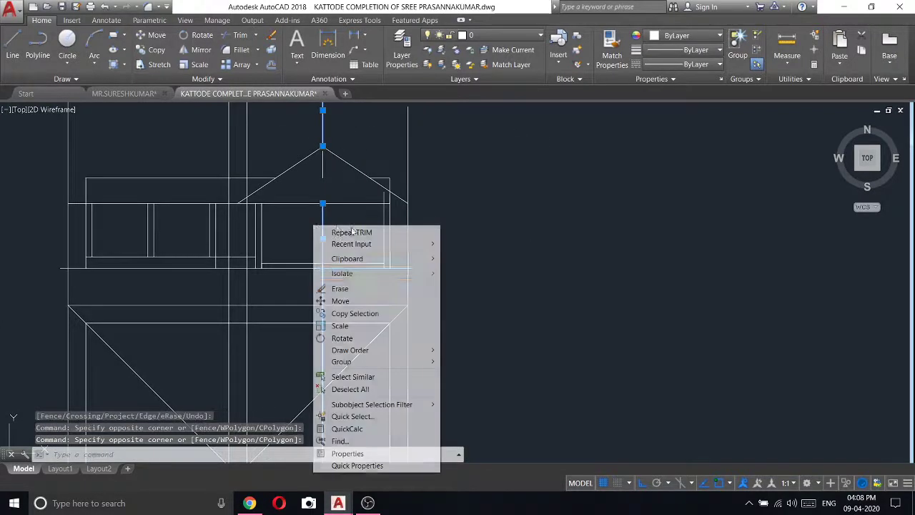
left_click(323, 288)
scroll(261, 187, "up", 2)
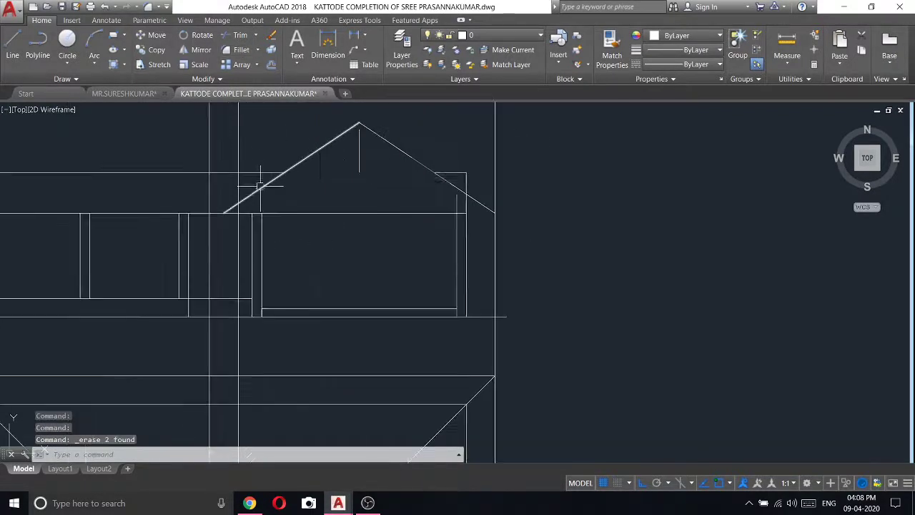
left_click(272, 66)
type("10")
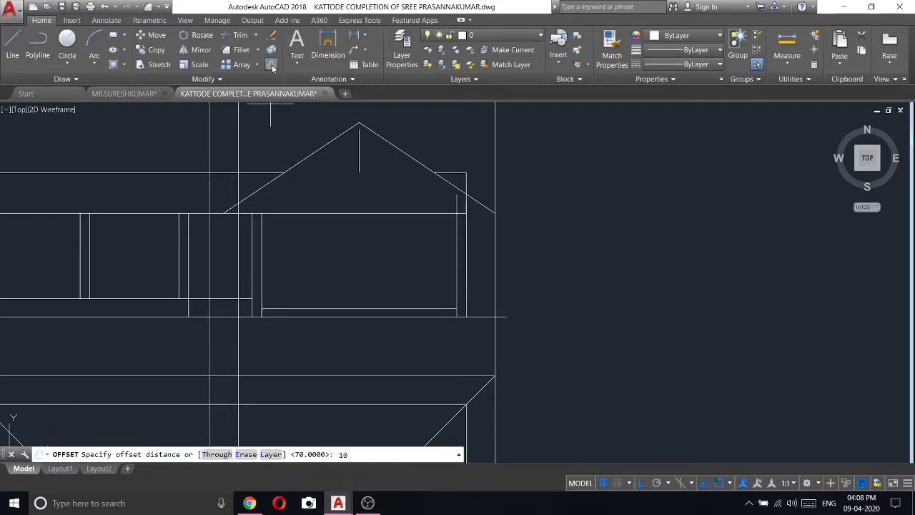
- Offset the roof base line and the left roof slope by 10
key("Return")
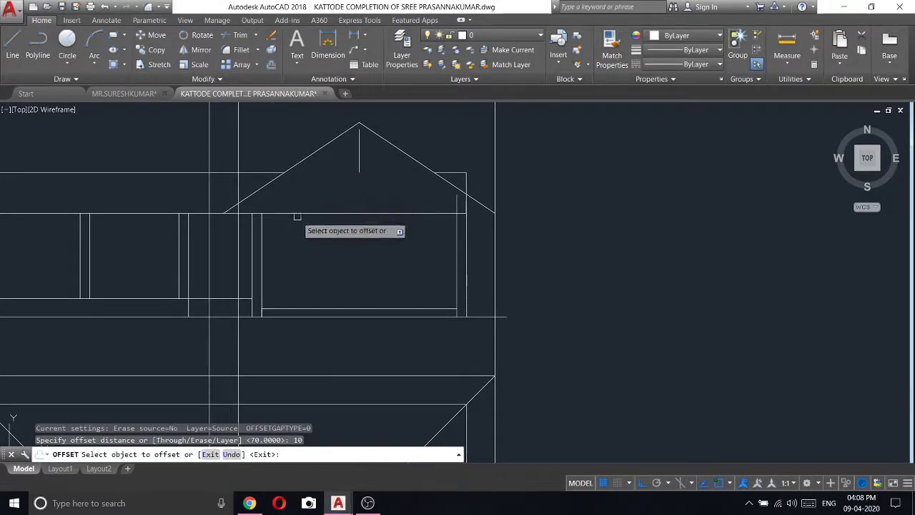
left_click(296, 213)
left_click(294, 187)
left_click(294, 164)
left_click(403, 130)
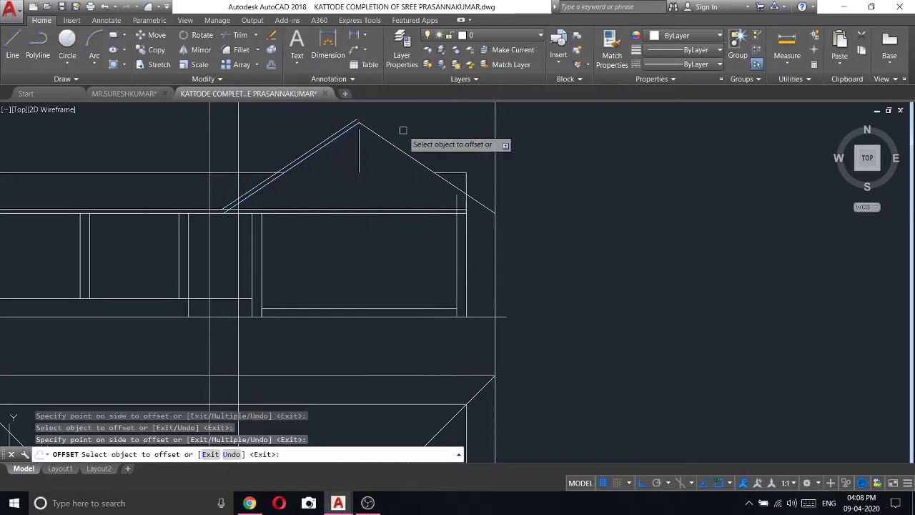
right_click(406, 118)
left_click(429, 135)
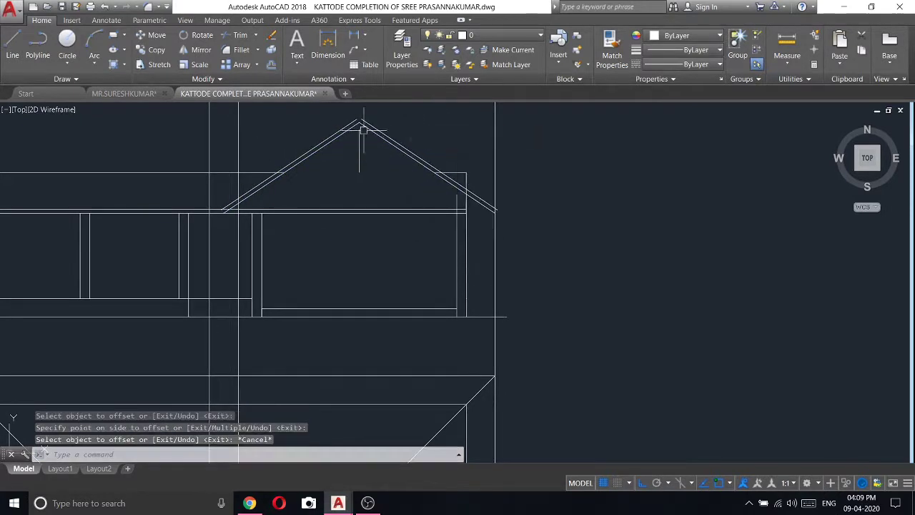
scroll(368, 133, "up", 3)
- Erase the short vertical line at the gable apex
left_click(350, 157)
right_click(317, 164)
left_click(344, 226)
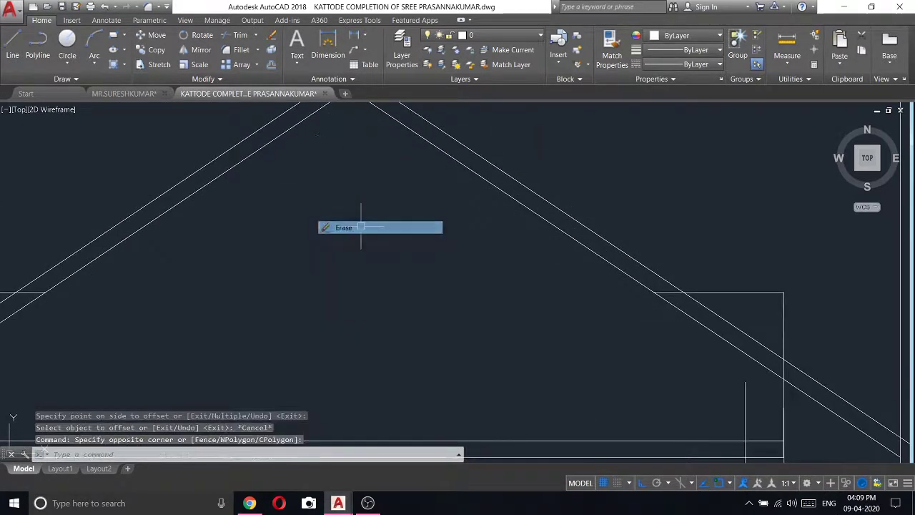
scroll(370, 198, "down", 3)
scroll(300, 227, "up", 3)
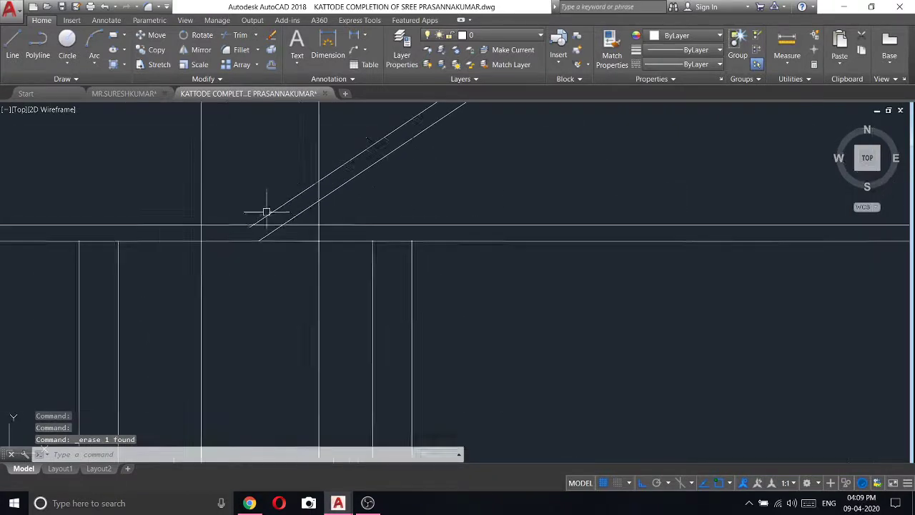
scroll(331, 208, "down", 2)
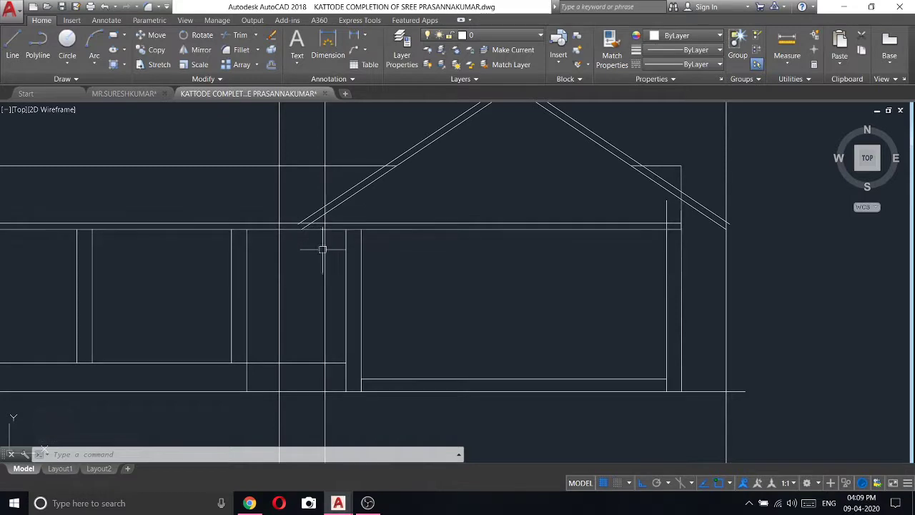
- Draw a short vertical line up from the left eave
type("l")
key("Return")
scroll(317, 204, "up", 2)
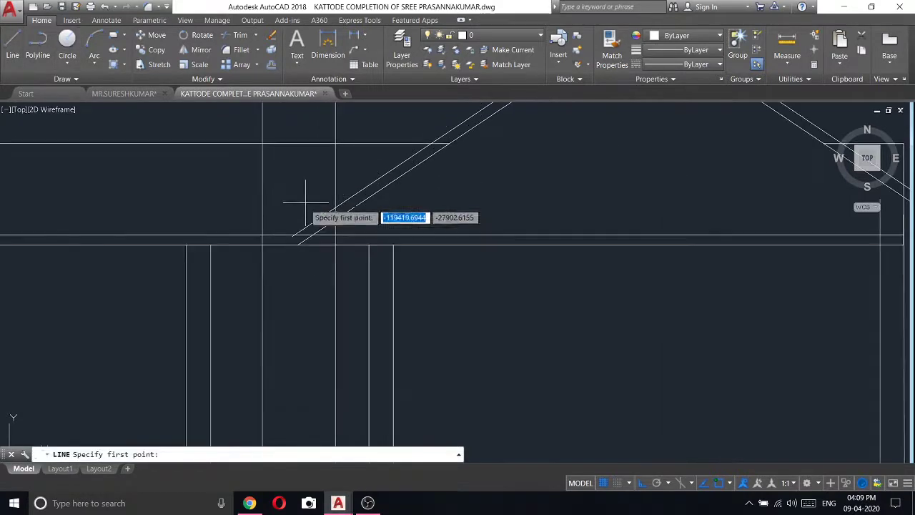
scroll(300, 257, "up", 2)
left_click(290, 272)
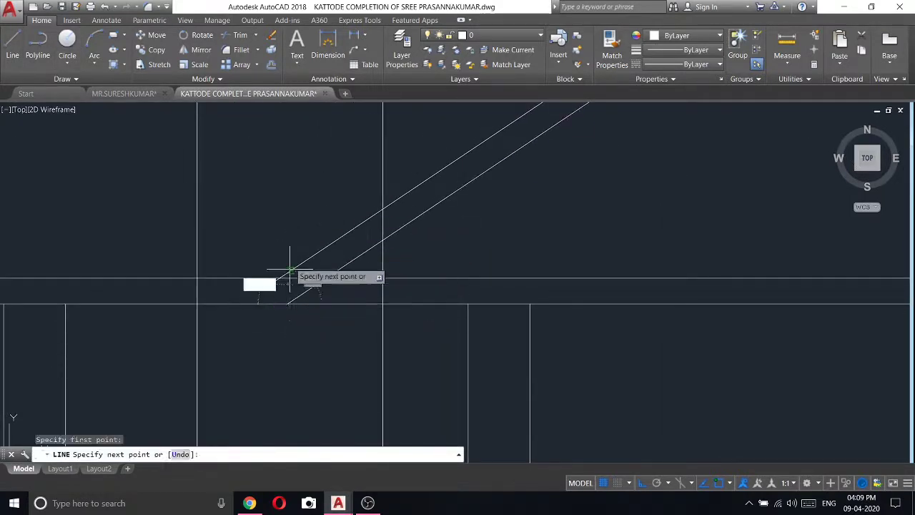
left_click(288, 205)
right_click(290, 205)
left_click(309, 210)
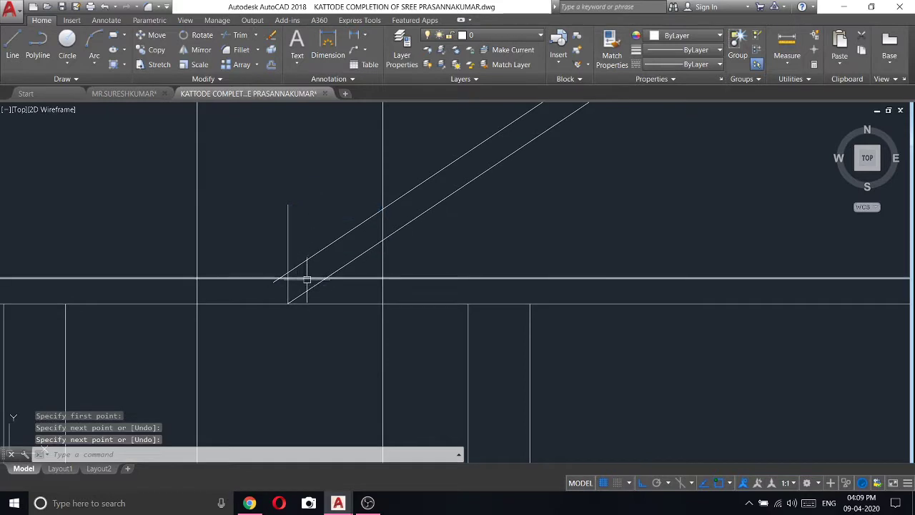
- Erase the stray horizontal construction line
left_click(307, 279)
right_click(288, 242)
left_click(306, 265)
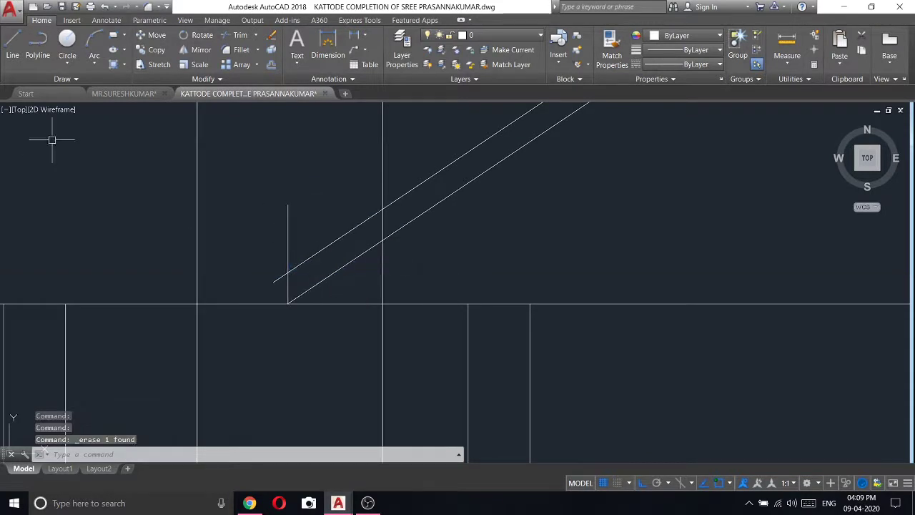
scroll(288, 219, "down", 3)
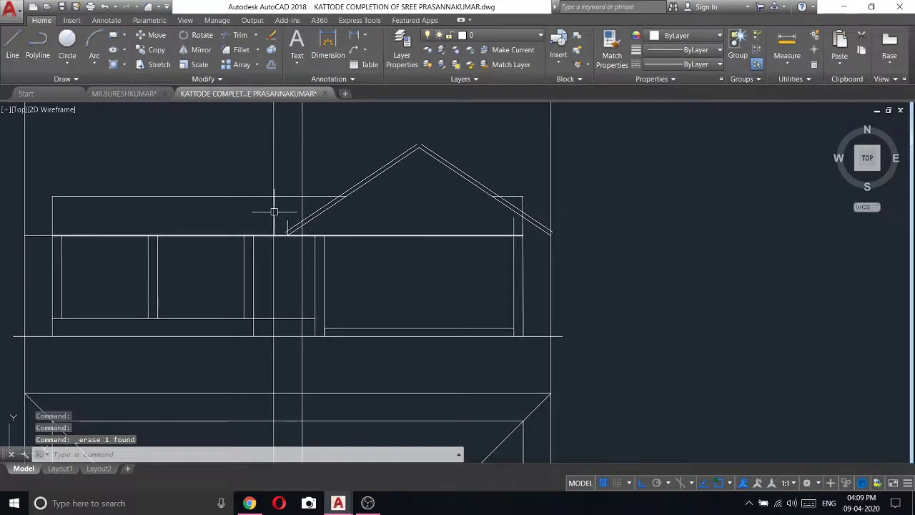
scroll(285, 228, "up", 3)
- Draw the horizontal eave line from the left eave to the right eave
left_click(13, 52)
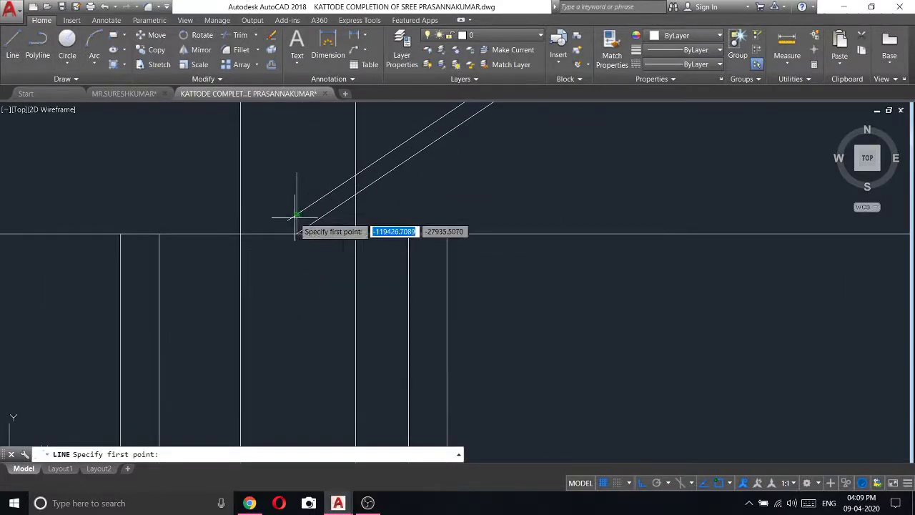
left_click(297, 214)
scroll(297, 214, "down", 3)
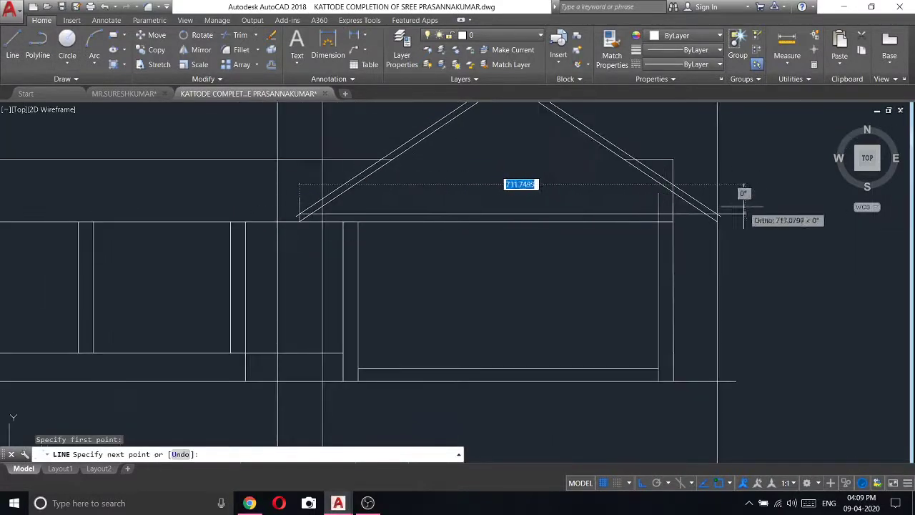
scroll(736, 201, "up", 3)
left_click(588, 220)
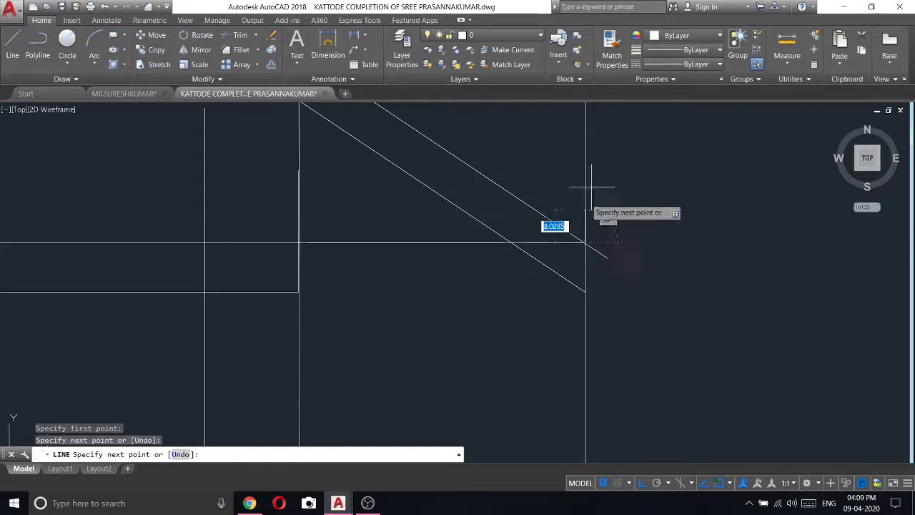
right_click(594, 181)
left_click(613, 183)
scroll(308, 152, "down", 3)
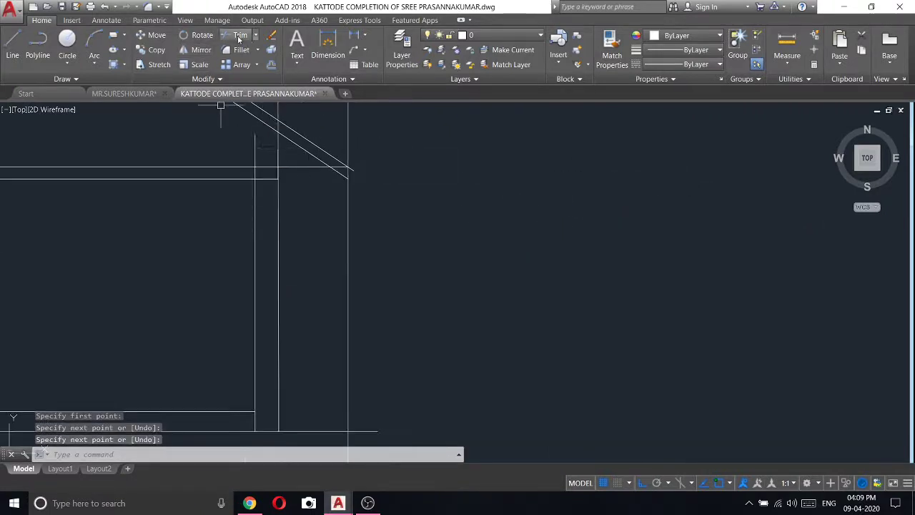
- Trim the vertical line above the right eave corner
left_click(239, 39)
key("Return")
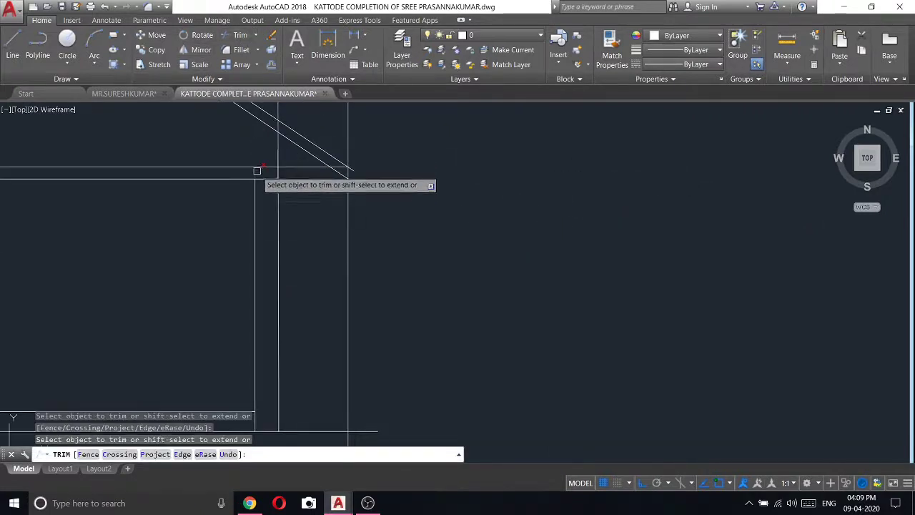
scroll(353, 178, "down", 3)
scroll(362, 179, "up", 3)
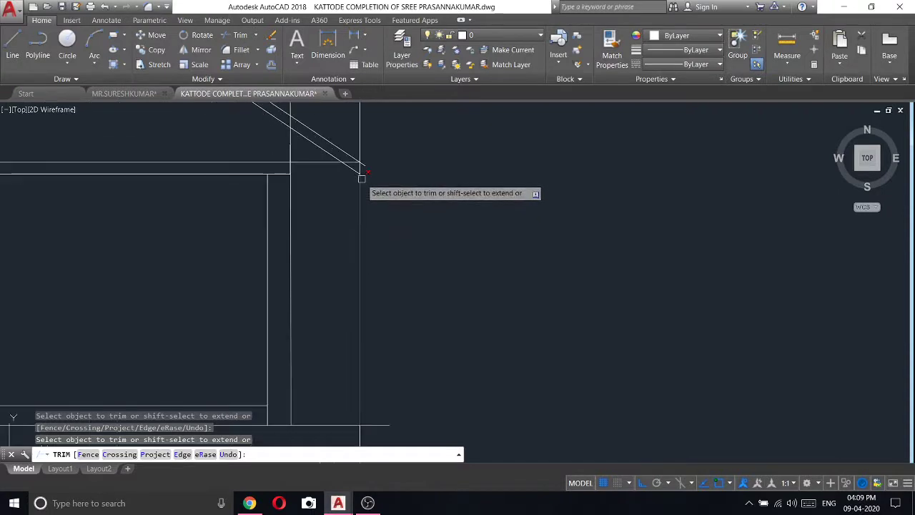
mouse_move(362, 178)
left_mouse_down()
mouse_move(374, 180)
mouse_move(354, 125)
left_mouse_up()
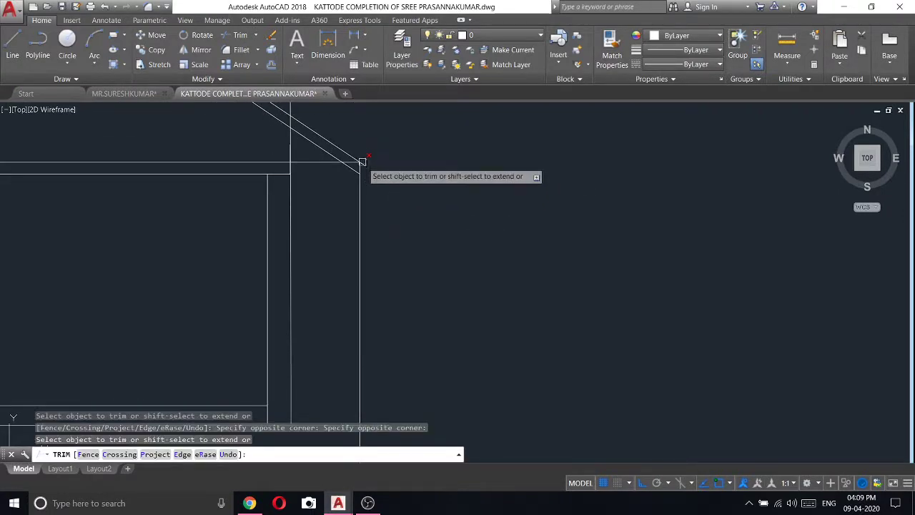
scroll(351, 164, "up", 3)
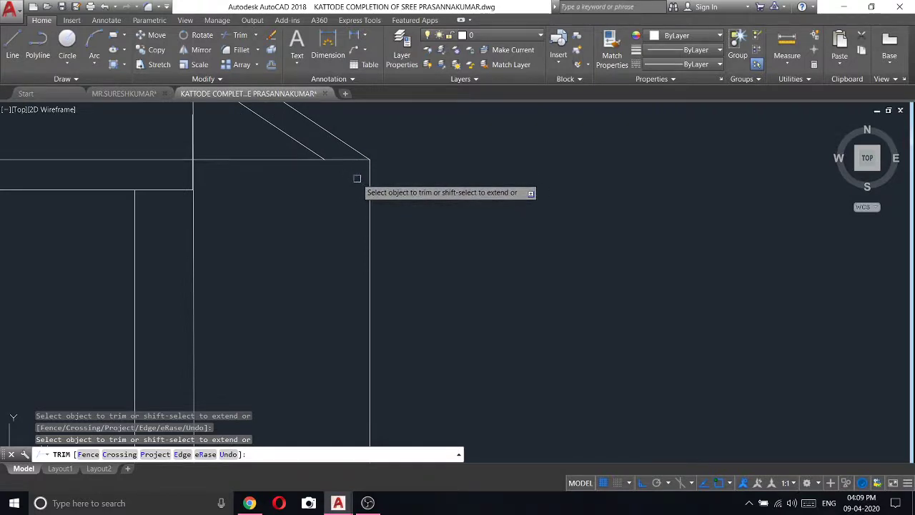
scroll(325, 186, "down", 3)
right_click(361, 116)
left_click(378, 123)
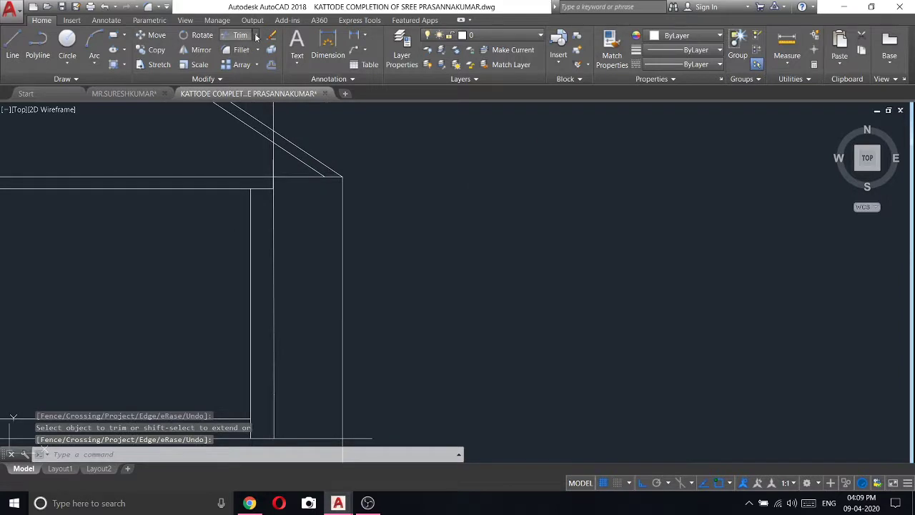
- Run EXTEND briefly, then erase the two short stray lines at the roof corner
type("ex")
key("Return")
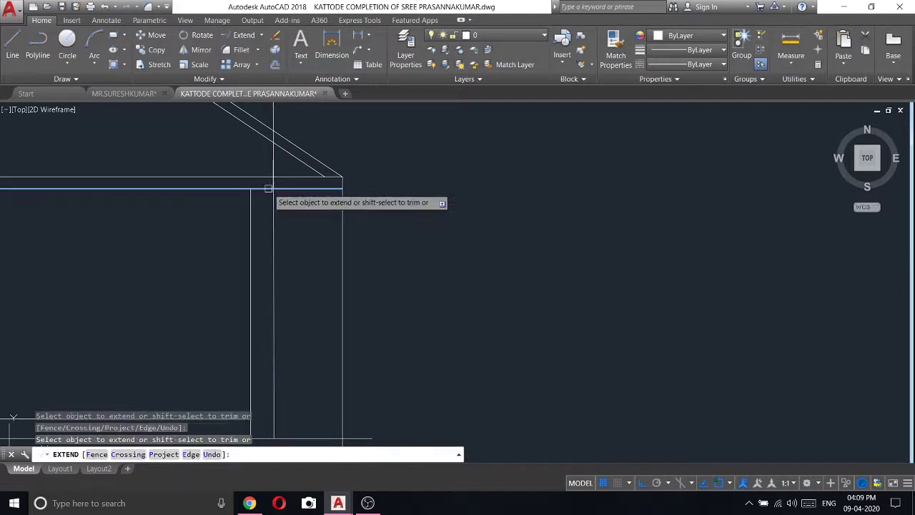
key("Return")
scroll(428, 196, "down", 2)
scroll(419, 168, "down", 3)
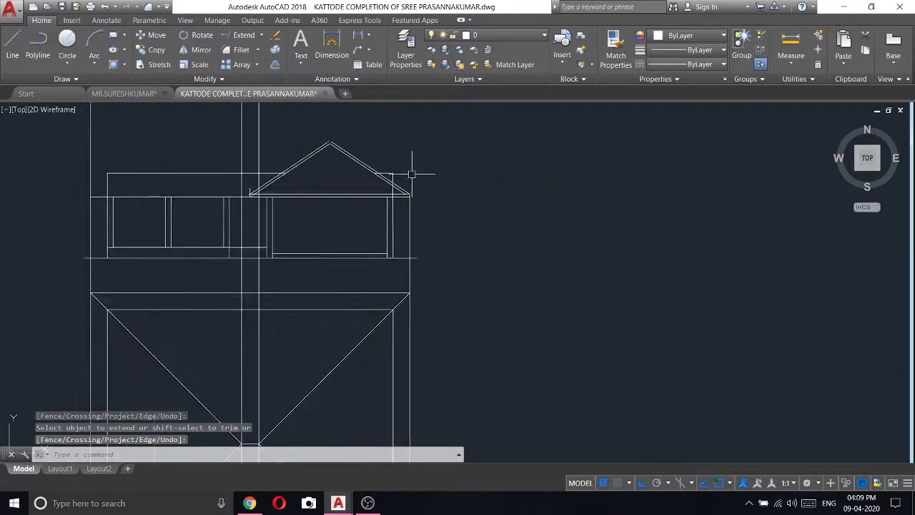
scroll(395, 176, "up", 5)
left_click(394, 176)
left_click(380, 149)
right_click(382, 149)
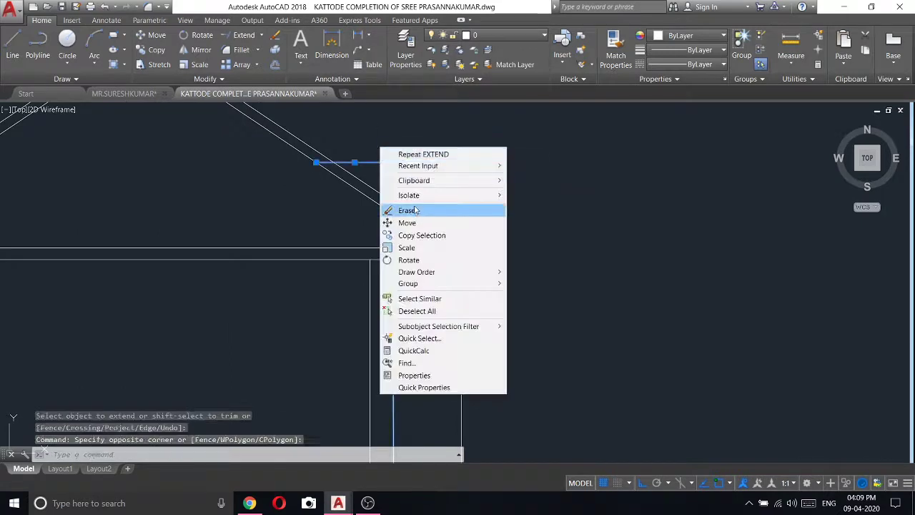
left_click(411, 208)
scroll(418, 193, "down", 3)
scroll(417, 237, "up", 2)
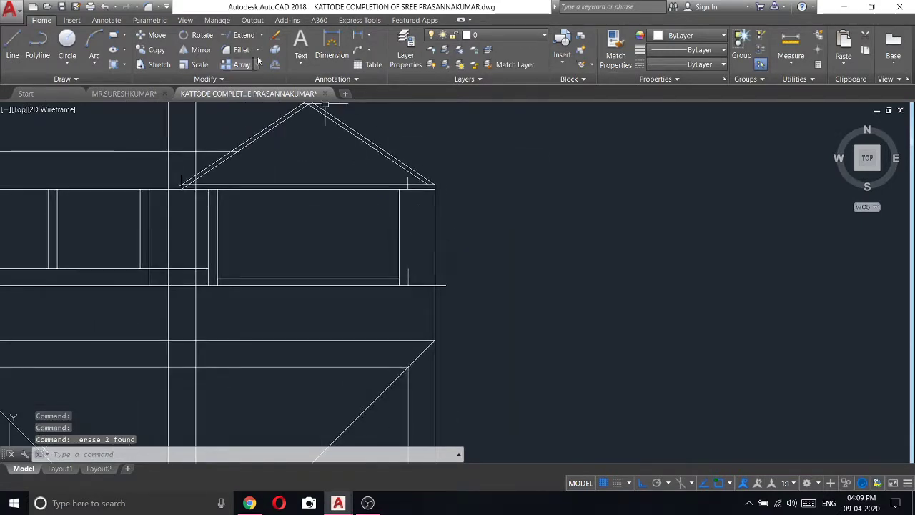
- Erase the short vertical stub left near the roof corner
left_click(244, 35)
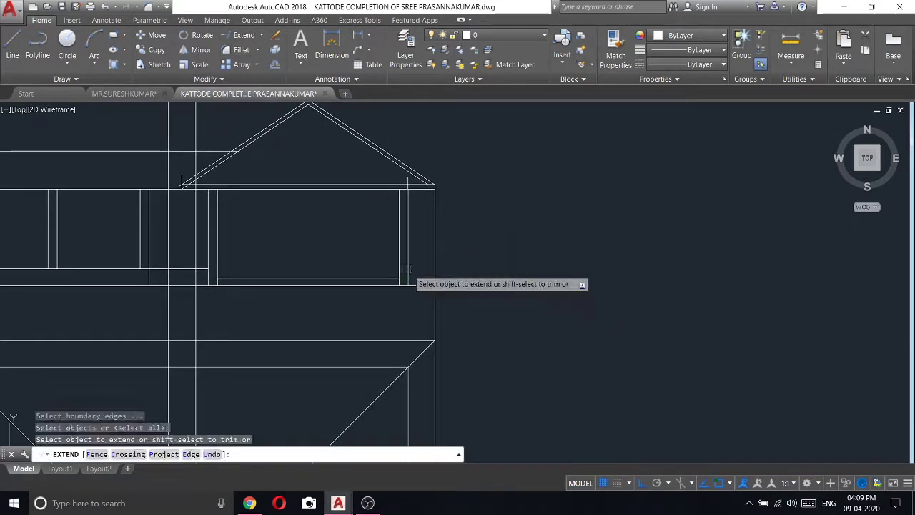
key("Return")
scroll(409, 185, "up", 3)
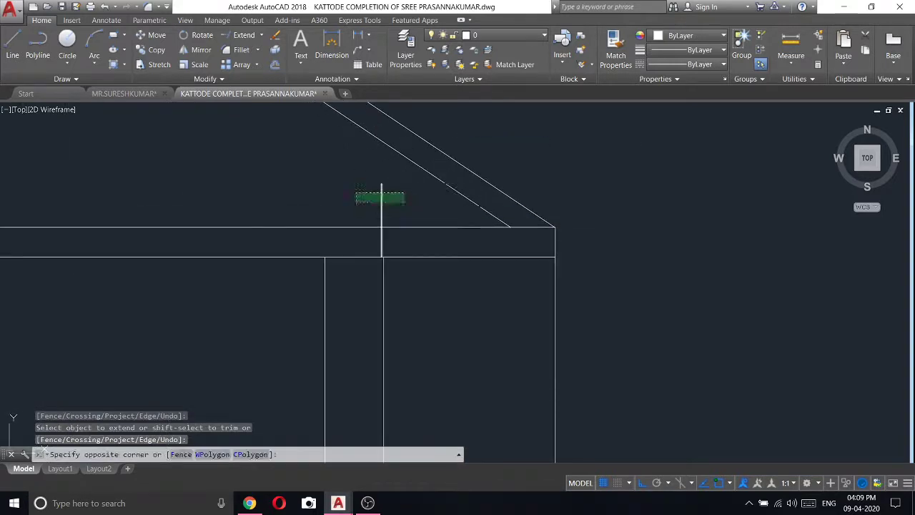
left_click(356, 192)
right_click(355, 193)
left_click(388, 255)
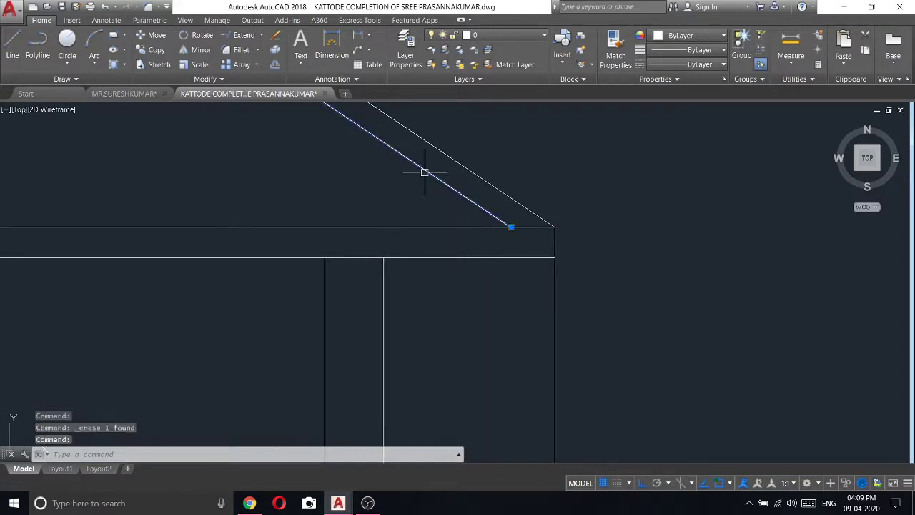
right_click(389, 175)
key("Escape")
scroll(520, 200, "down", 3)
- Erase the vertical line at the right wall
left_click(529, 259)
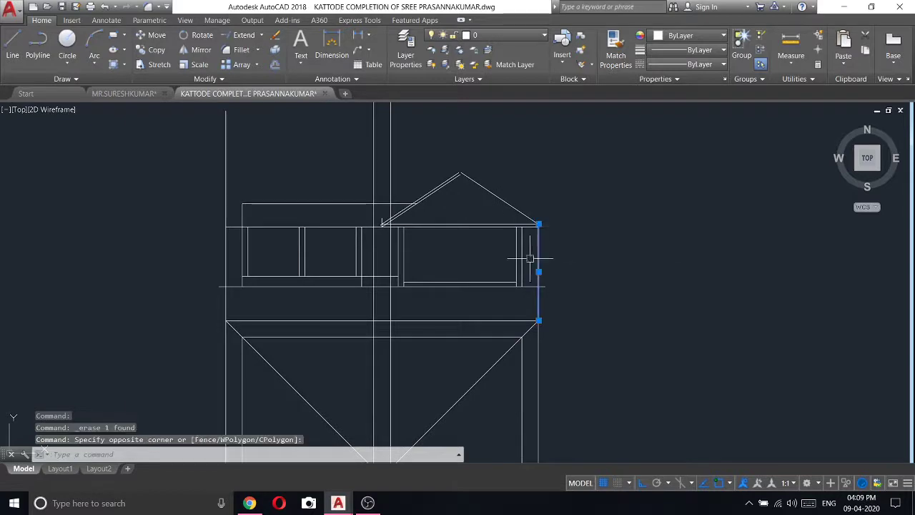
right_click(533, 222)
left_click(582, 288)
scroll(530, 222, "up", 3)
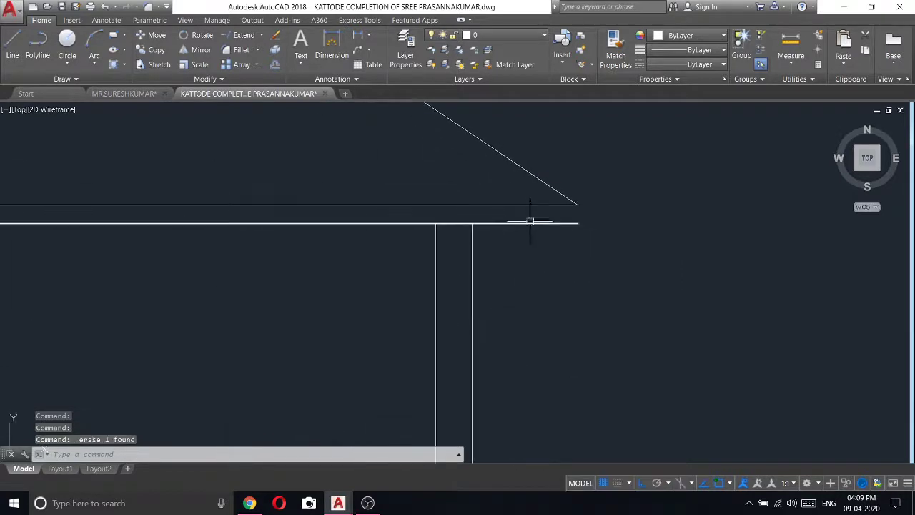
- Draw a short vertical line at the right eave corner
type("l")
key("Return")
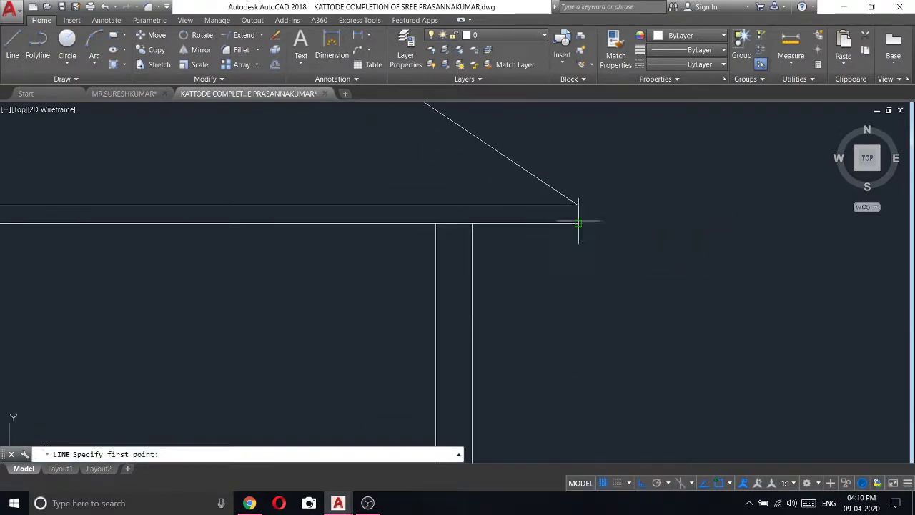
left_click(578, 222)
left_click(578, 205)
right_click(578, 205)
left_click(604, 210)
scroll(609, 239, "down", 3)
scroll(535, 179, "up", 3)
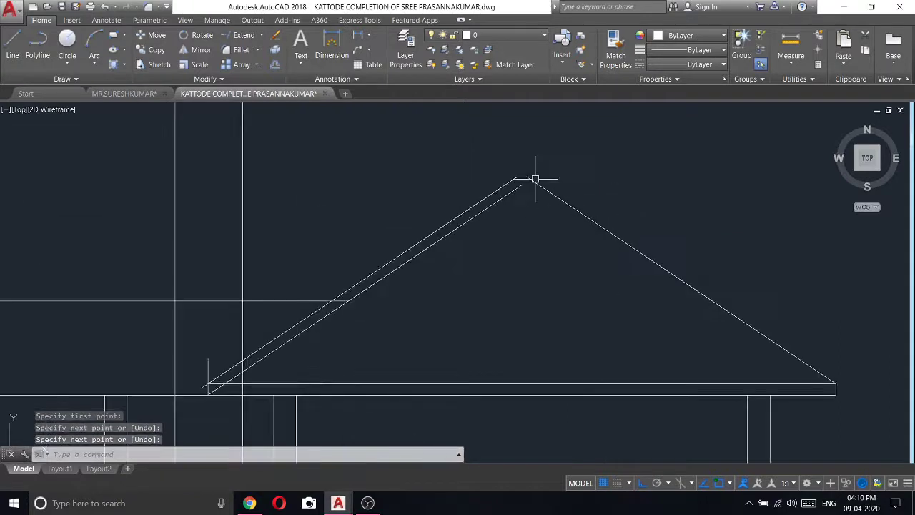
- Erase the inner parallel roof line
left_click(506, 199)
right_click(506, 199)
left_click(561, 260)
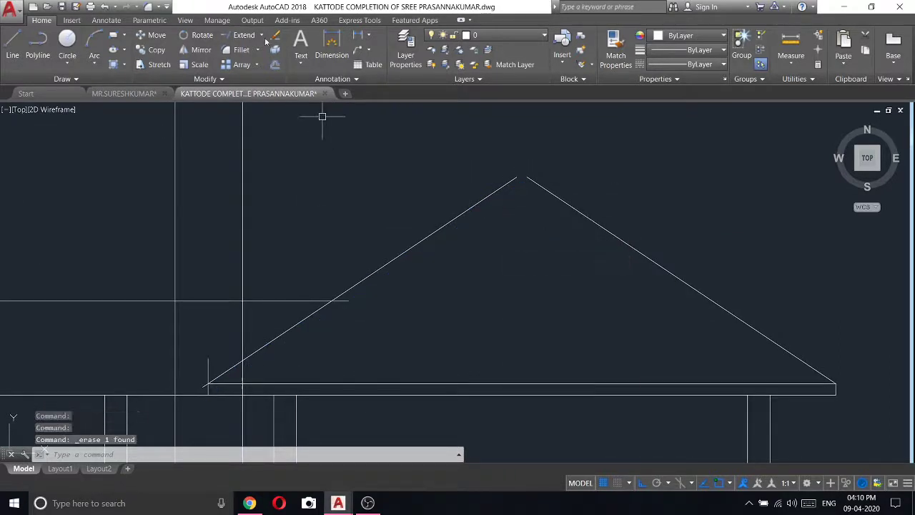
left_click(243, 50)
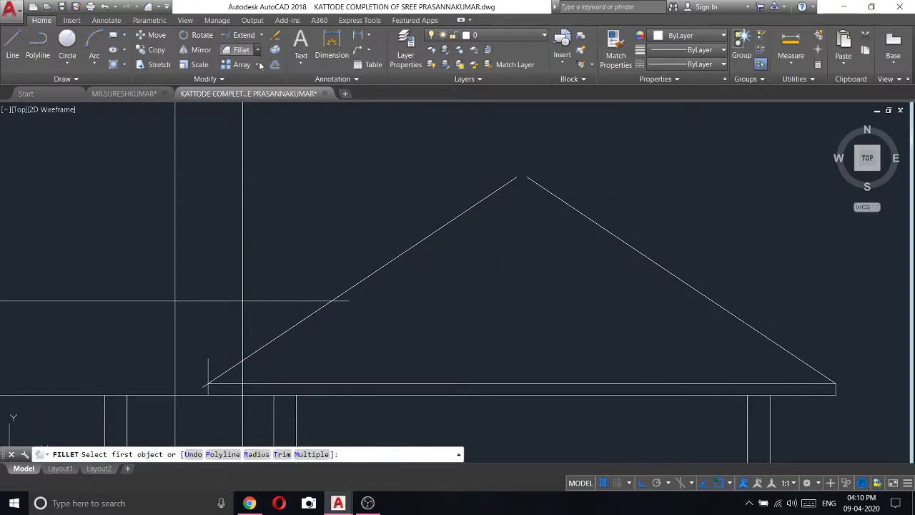
- Chamfer the left and right roof slopes so they meet at the gable apex
left_click(258, 50)
left_click(250, 117)
left_click(506, 183)
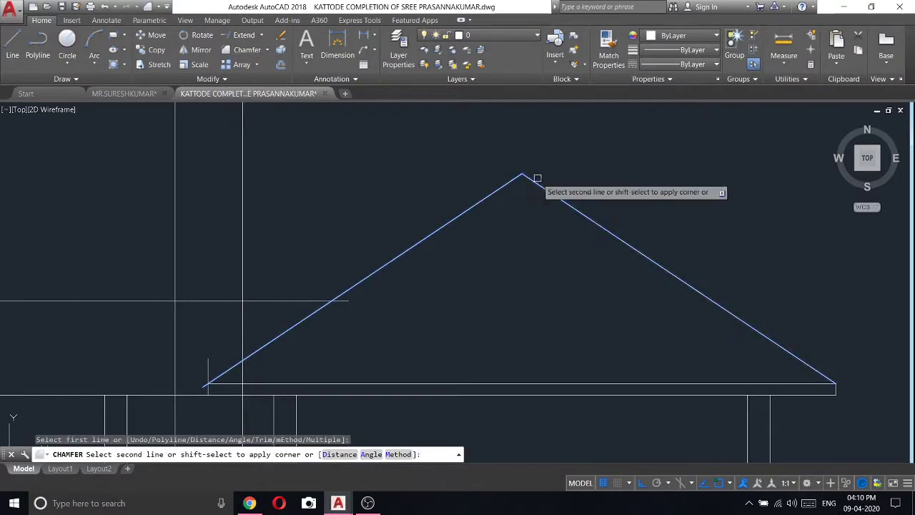
left_click(537, 178)
right_click(350, 168)
key("Escape")
left_click(497, 174)
left_click(284, 149)
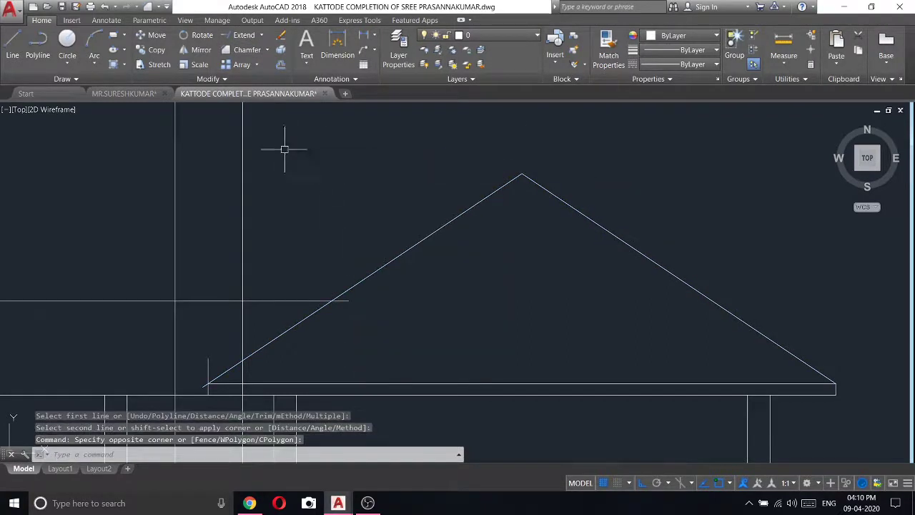
scroll(285, 150, "down", 4)
- Trim the vertical projection line above the eave, using all objects as cutting edges
left_click(263, 36)
left_click(247, 52)
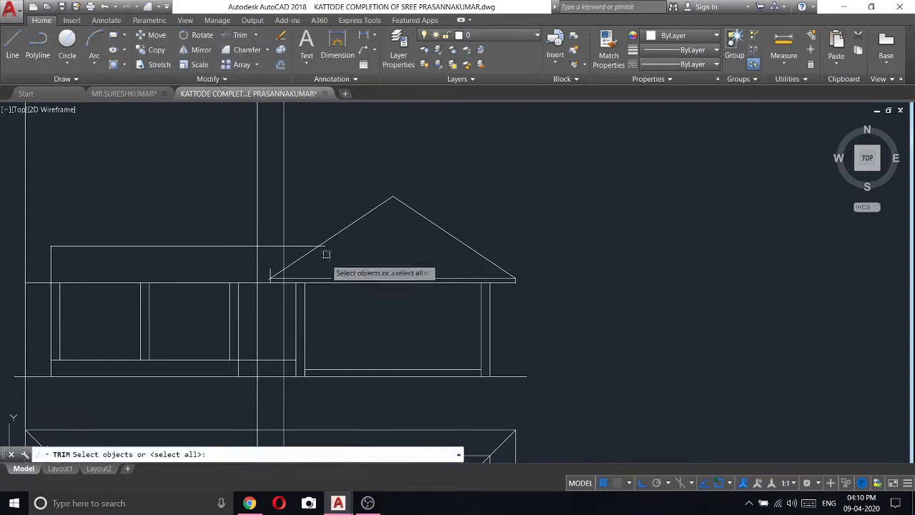
key("Return")
scroll(326, 262, "up", 4)
scroll(184, 303, "up", 2)
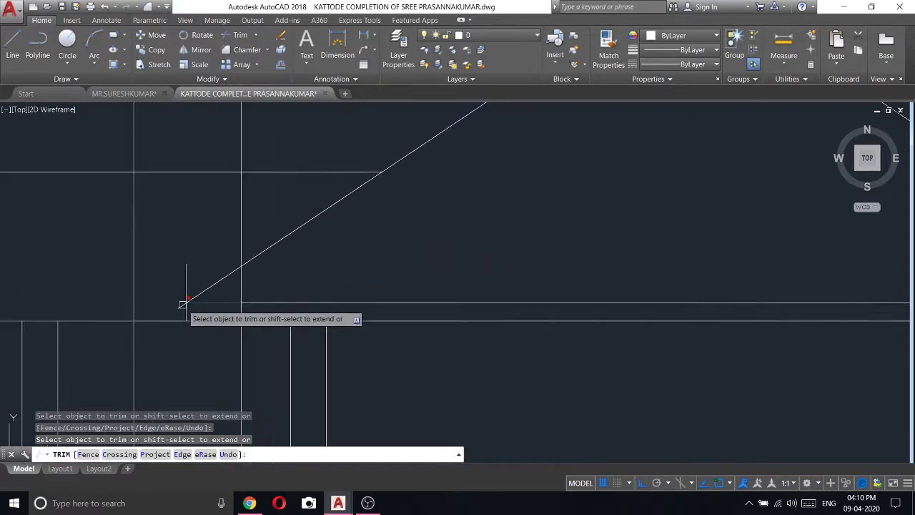
scroll(188, 306, "up", 2)
left_click(278, 204)
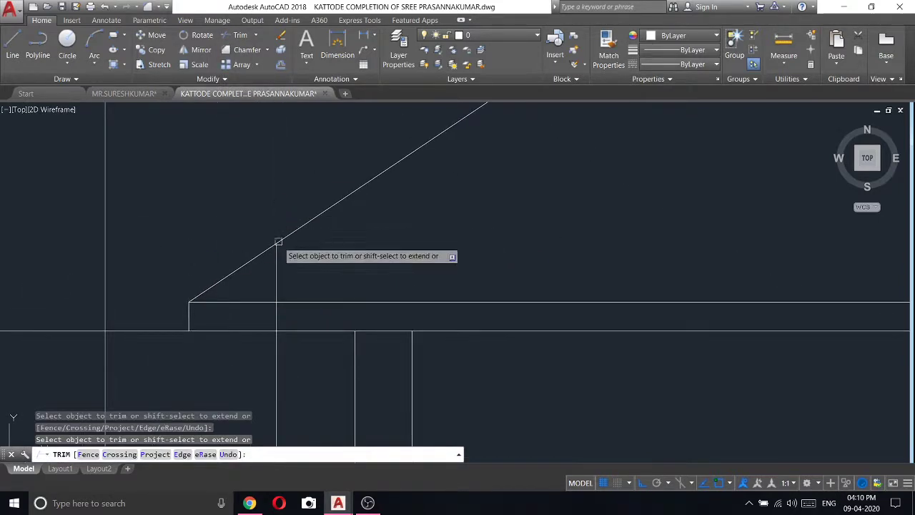
scroll(279, 308, "down", 3)
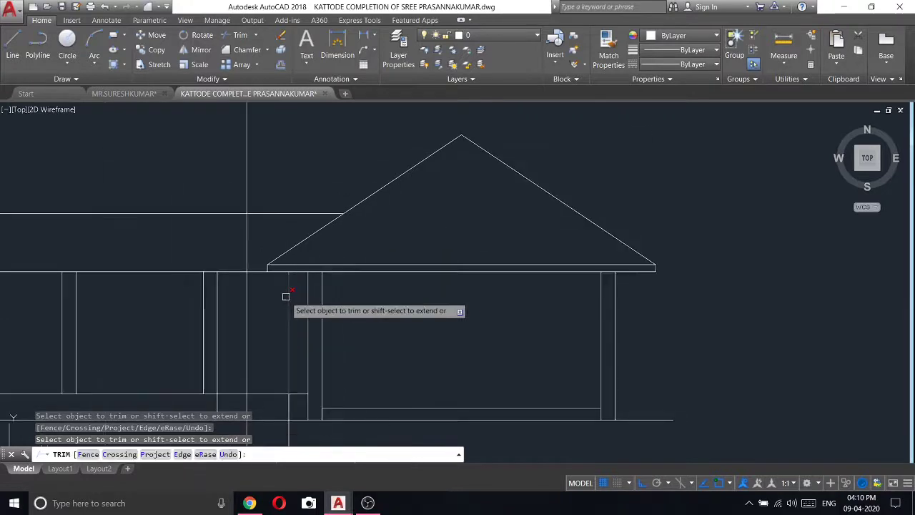
right_click(315, 142)
left_click(334, 147)
- Erase the leftover vertical construction line
scroll(303, 258, "down", 3)
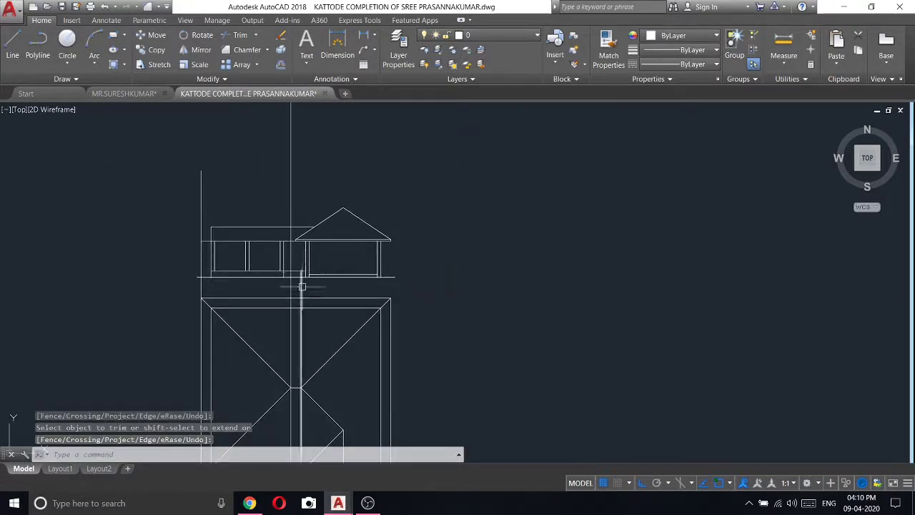
left_click(302, 286)
right_click(387, 188)
left_click(408, 249)
- Draw a vertical projection line up from the roof plan
scroll(301, 216, "down", 4)
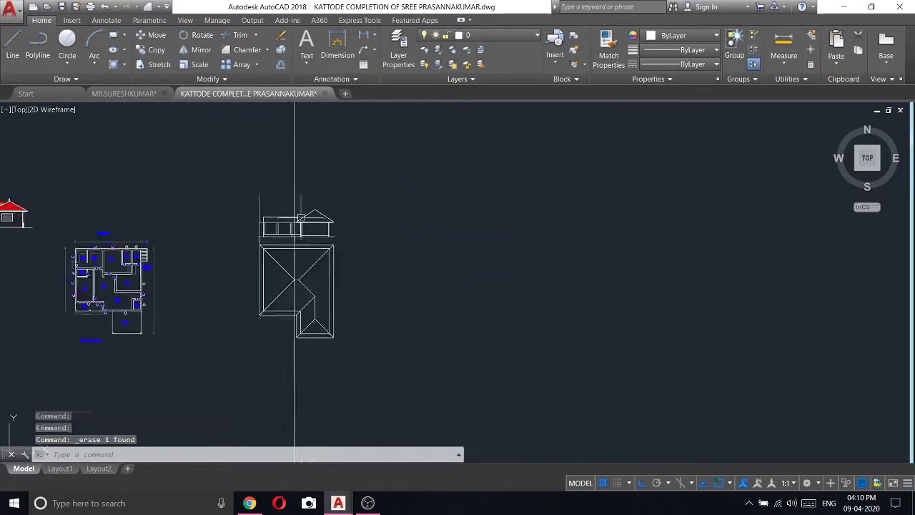
left_click(13, 55)
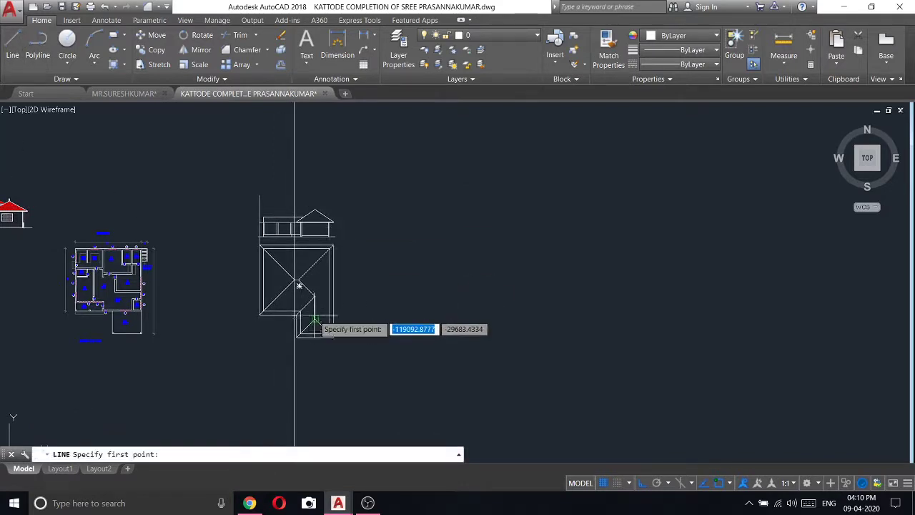
left_click(287, 318)
scroll(317, 204, "up", 5)
scroll(307, 126, "up", 2)
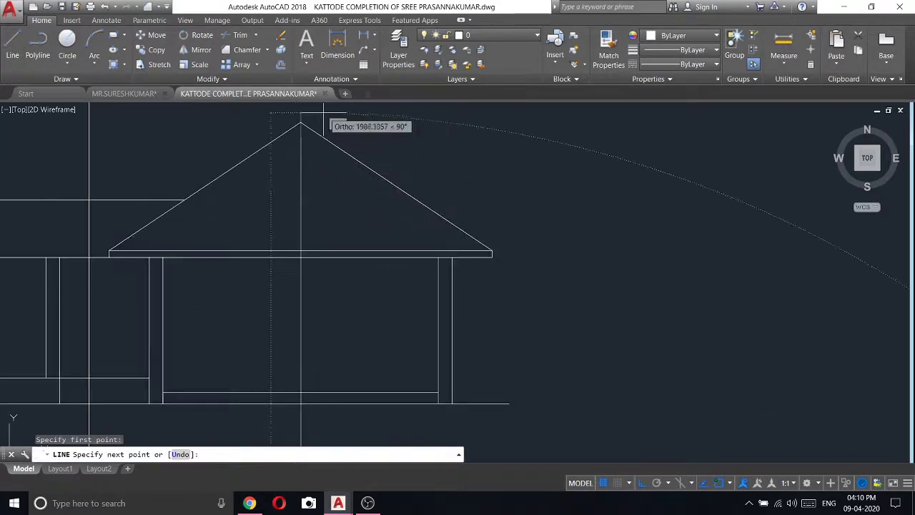
scroll(301, 117, "down", 3)
scroll(300, 119, "down", 2)
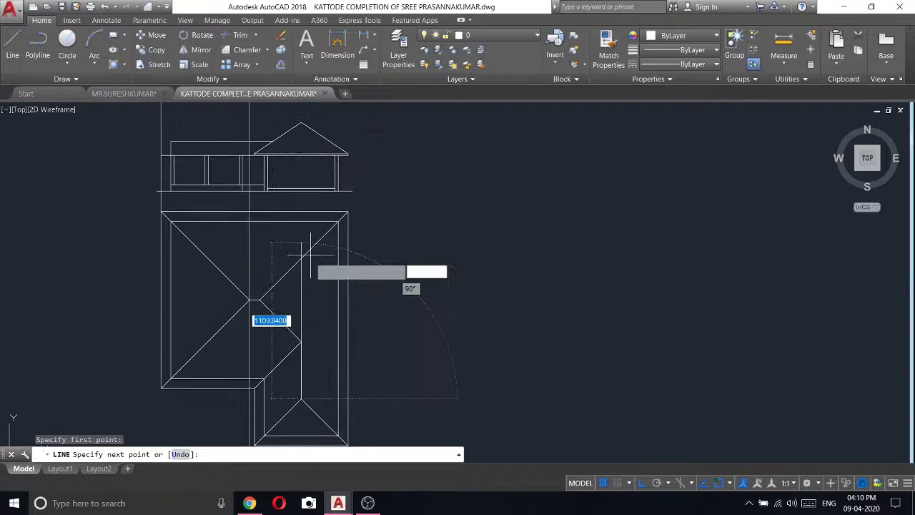
right_click(344, 140)
left_click(365, 149)
- Copy a vertical projection line over to the roof plan's inner hip junction
middle_click_drag(246, 201, 265, 213)
scroll(347, 243, "up", 2)
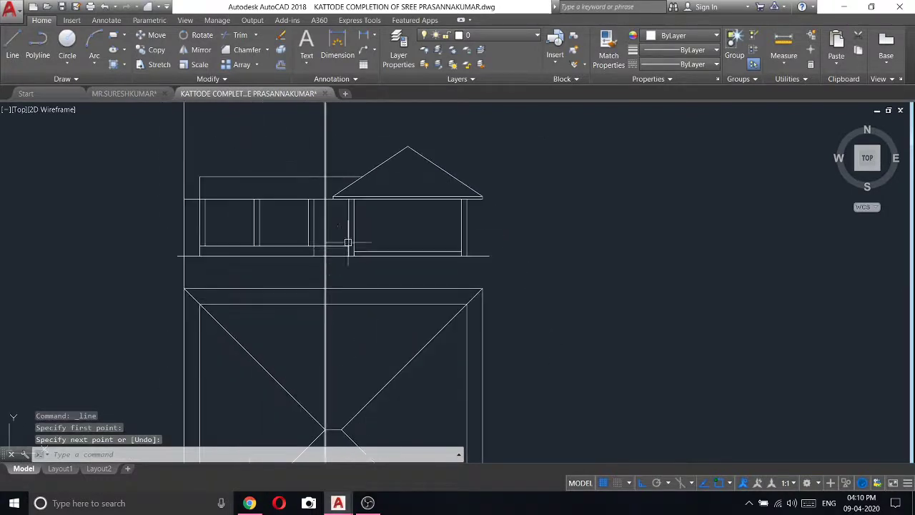
scroll(327, 164, "down", 4)
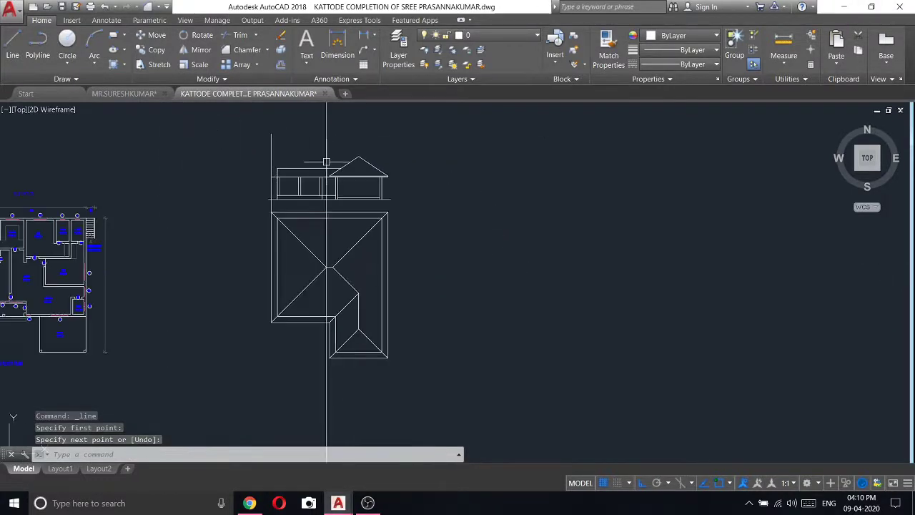
scroll(327, 262, "up", 2)
scroll(334, 275, "down", 2)
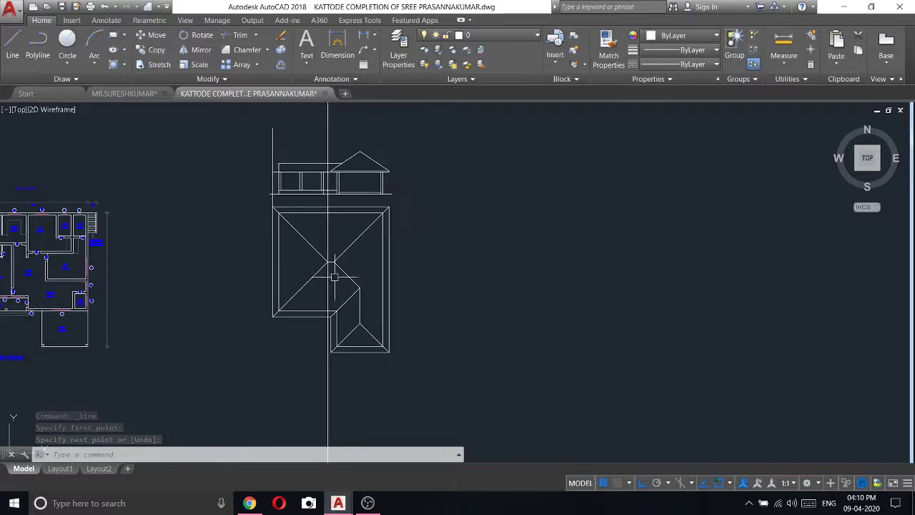
right_click(329, 238)
left_click(354, 317)
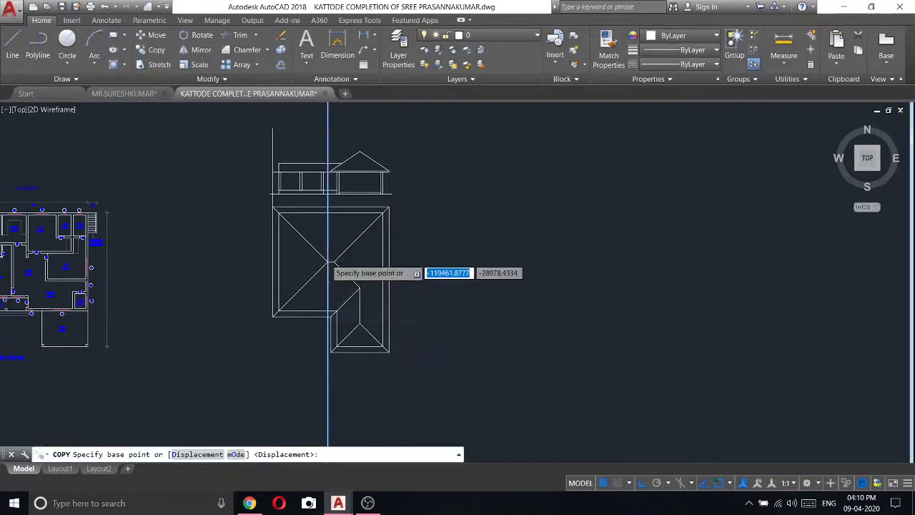
scroll(327, 263, "up", 2)
scroll(328, 265, "up", 2)
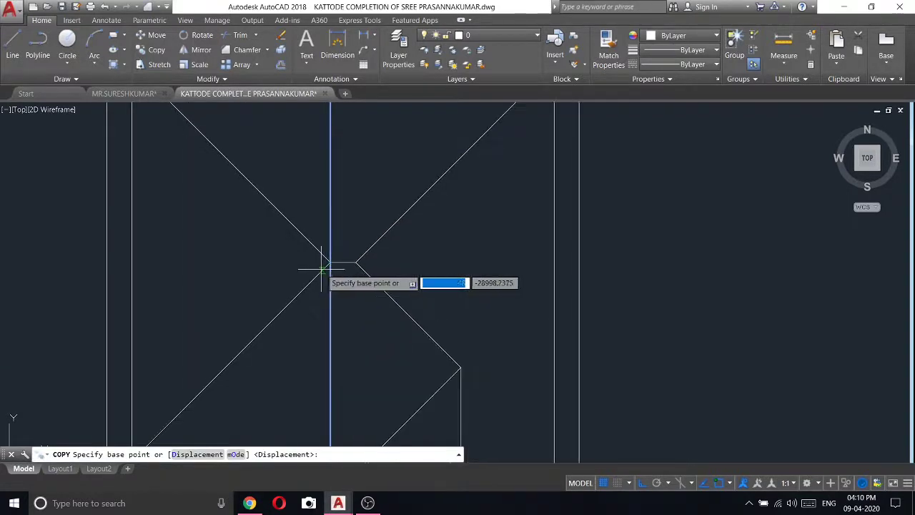
left_click(330, 263)
left_click(355, 263)
scroll(355, 271, "down", 3)
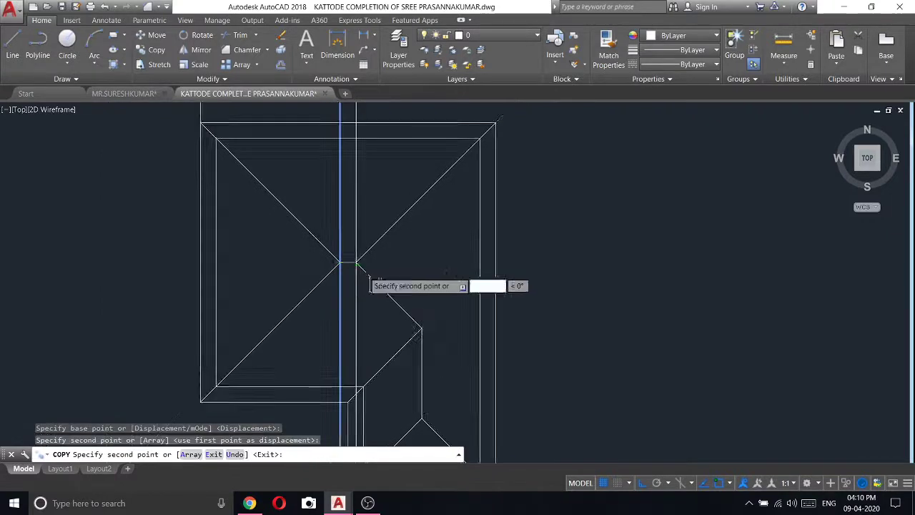
scroll(357, 271, "down", 3)
right_click(450, 190)
left_click(491, 201)
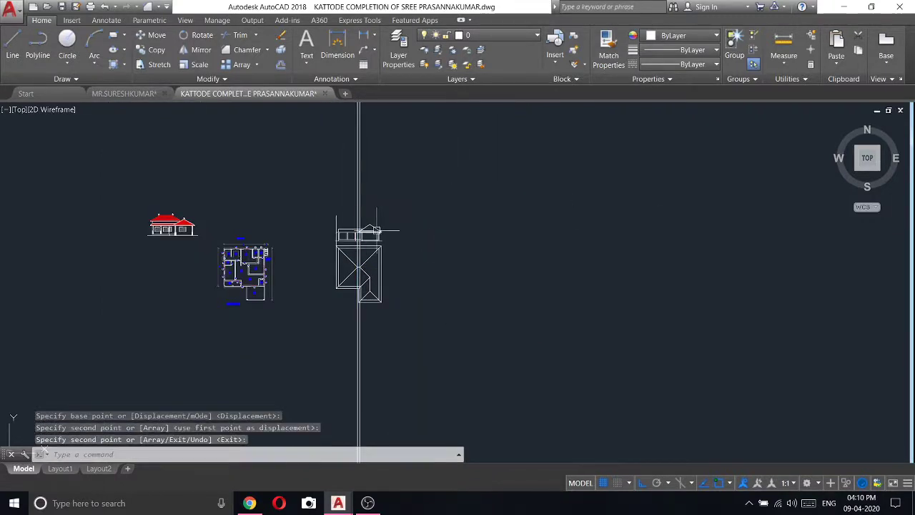
- Window-select the stray short vertical line and erase it
scroll(337, 235, "up", 4)
left_click(308, 174)
left_click(272, 166)
right_click(269, 164)
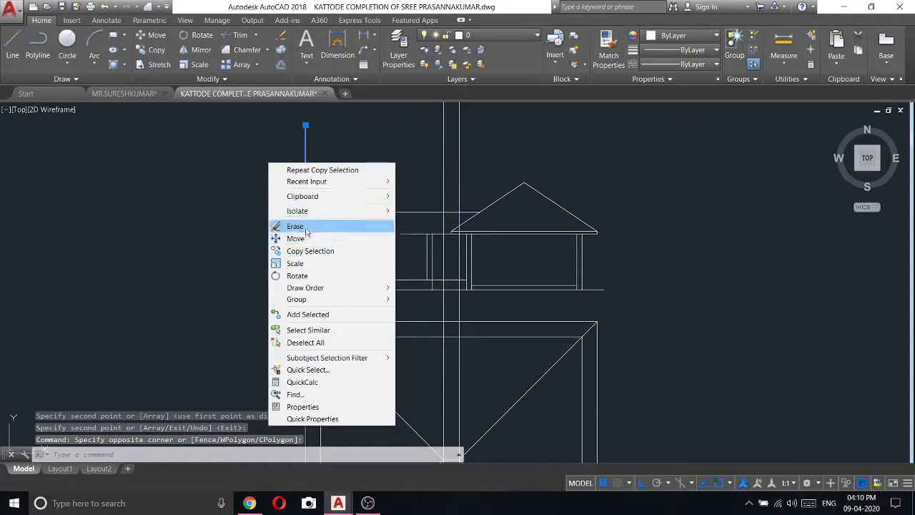
left_click(295, 226)
scroll(408, 212, "down", 2)
scroll(421, 236, "down", 2)
scroll(433, 250, "down", 2)
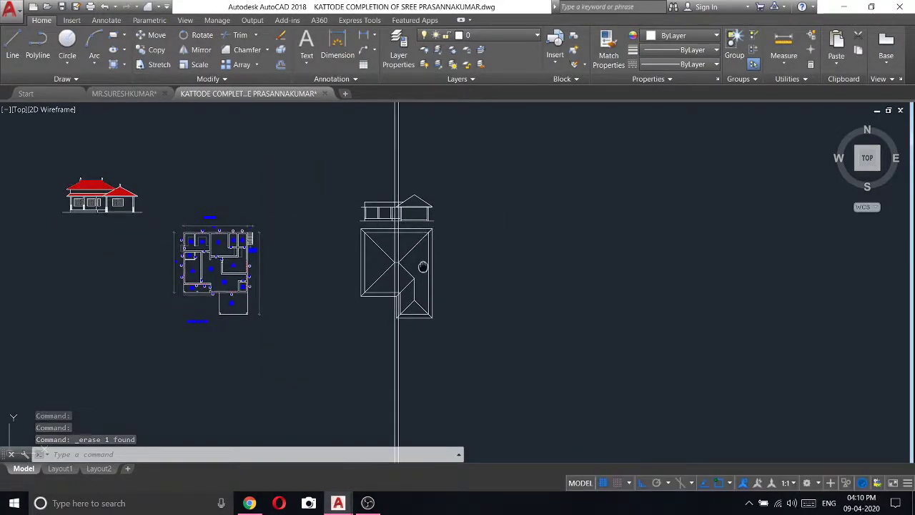
middle_click_drag(423, 266, 398, 257)
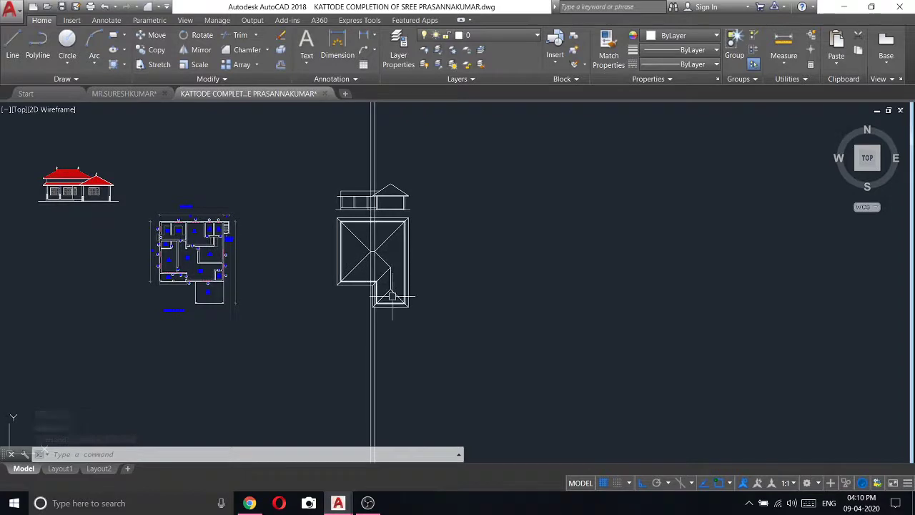
scroll(364, 187, "up", 5)
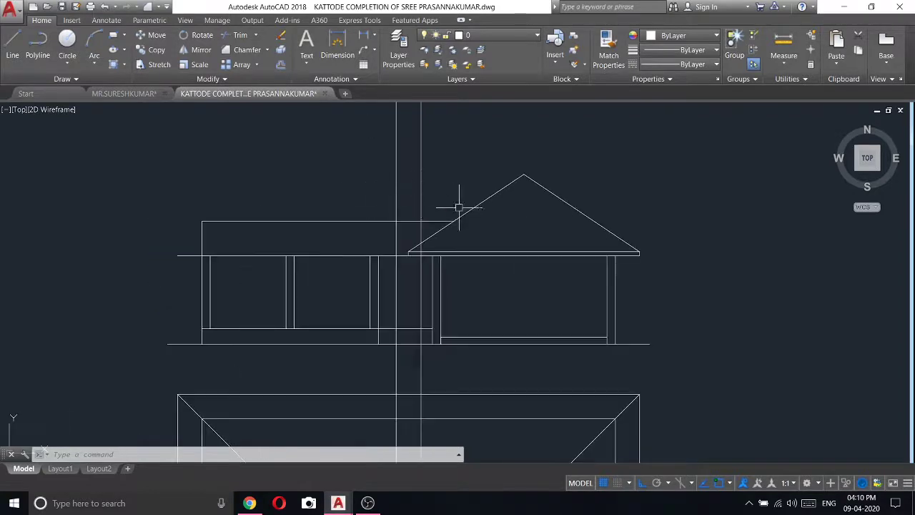
- Copy the roof slope line leftward to form the left wing's sloping roof
right_click(452, 165)
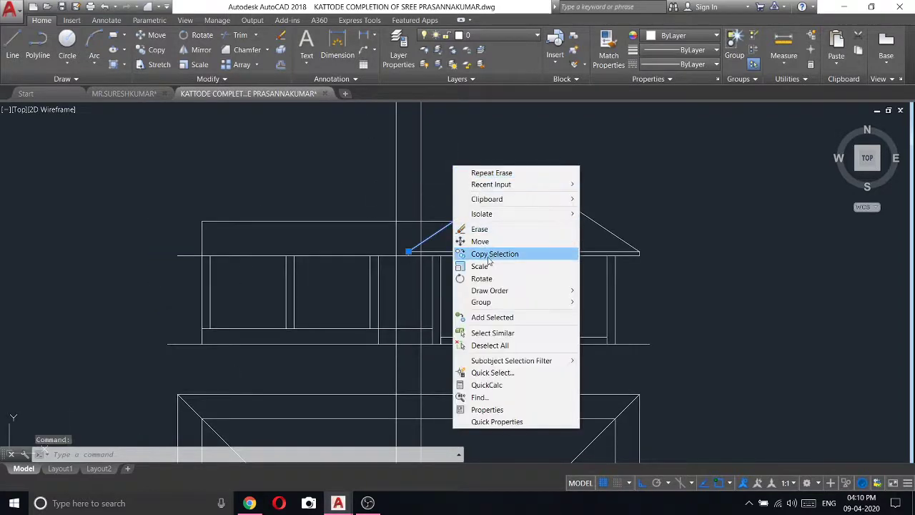
left_click(487, 257)
scroll(403, 262, "up", 2)
scroll(436, 256, "up", 3)
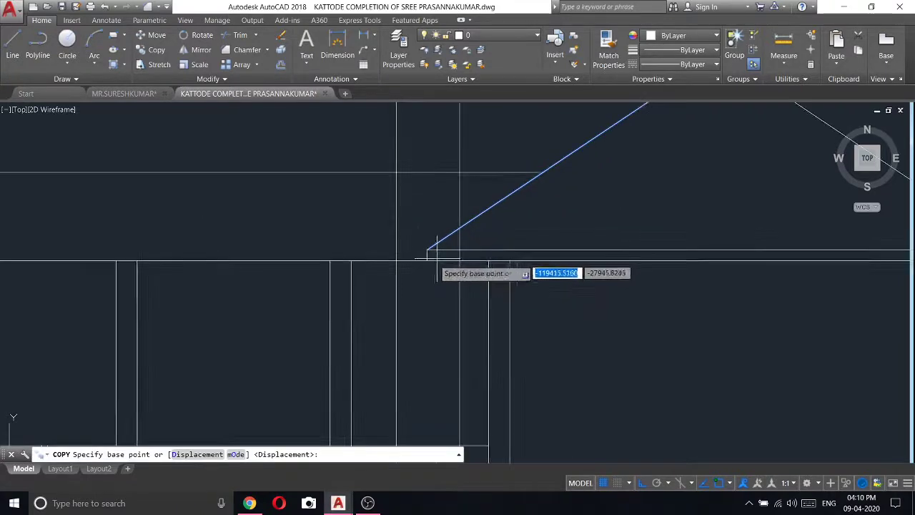
left_click(428, 259)
scroll(432, 260, "down", 3)
scroll(271, 251, "up", 3)
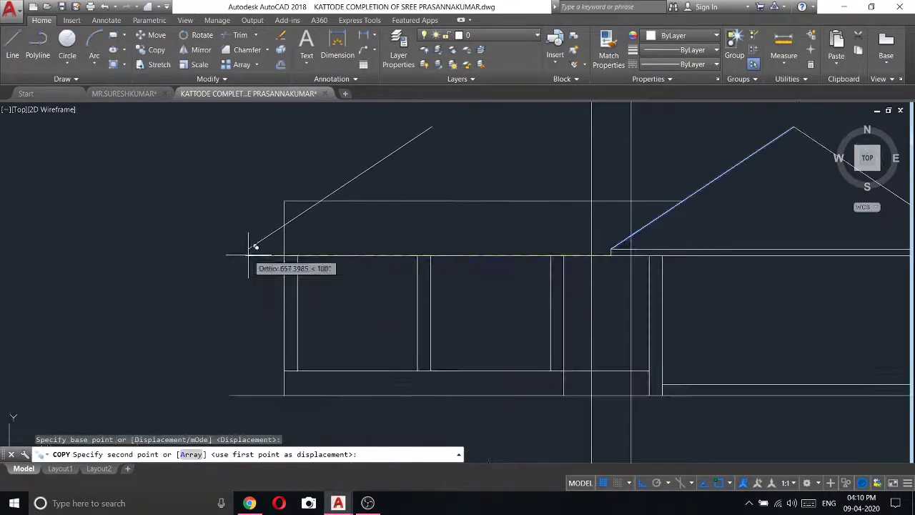
right_click(245, 176)
left_click(275, 195)
- Draw the eave edge from the copied slope's lower end across to the roof corner
scroll(222, 240, "up", 3)
type("l")
key("Return")
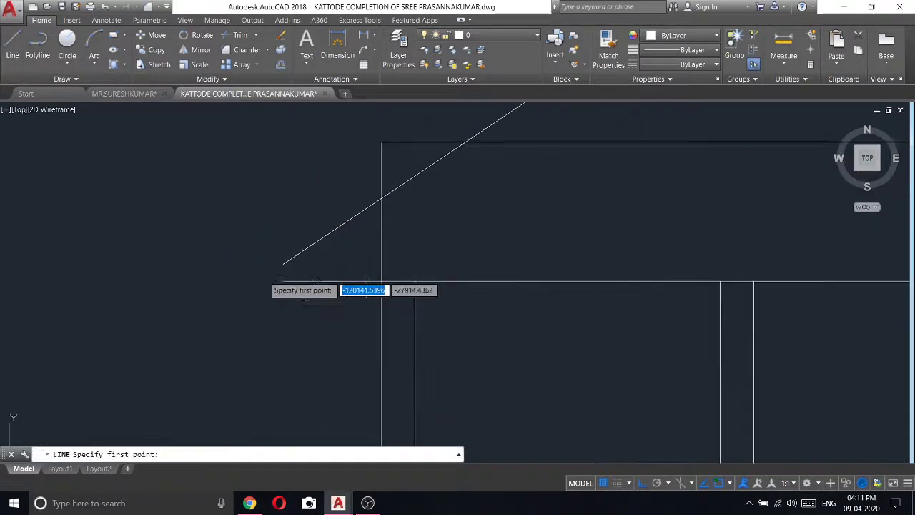
left_click(283, 264)
left_click(283, 265)
scroll(286, 266, "down", 1)
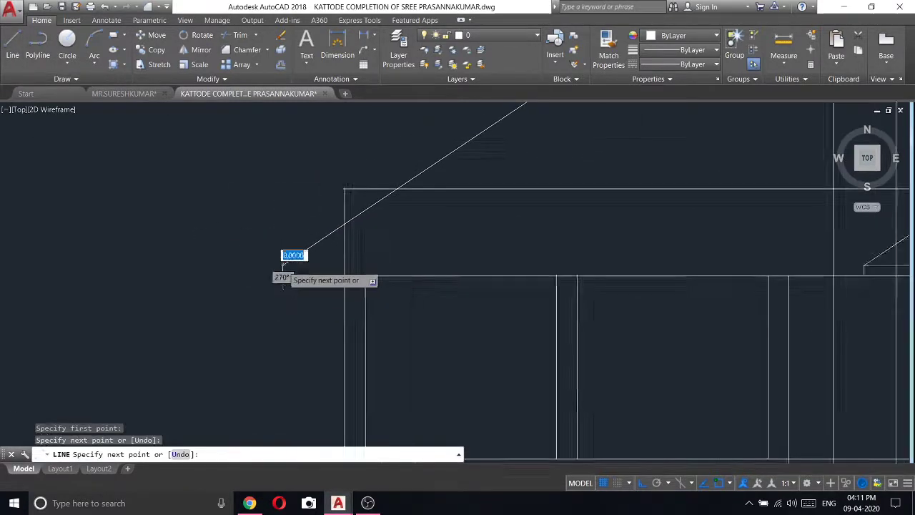
scroll(286, 266, "down", 1)
left_click(646, 267)
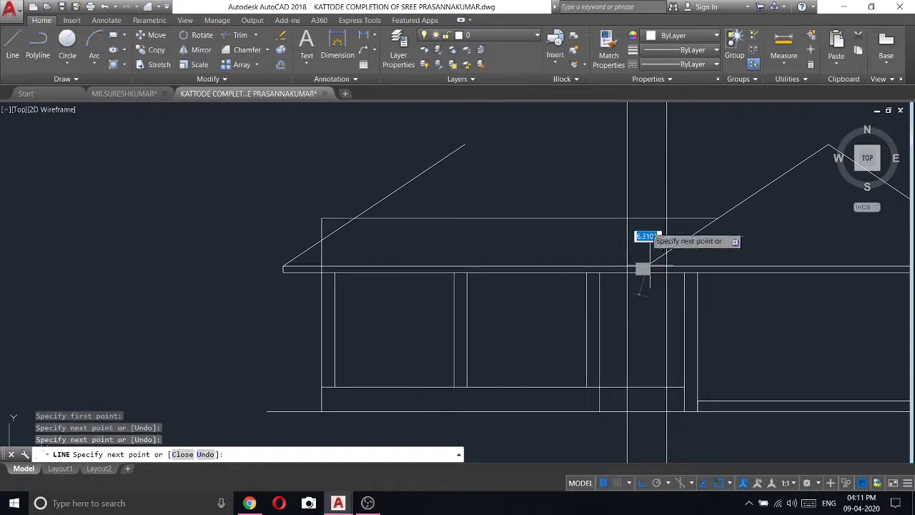
key("Return")
- Begin another line from the left slope's top end
middle_click_drag(524, 160, 396, 196)
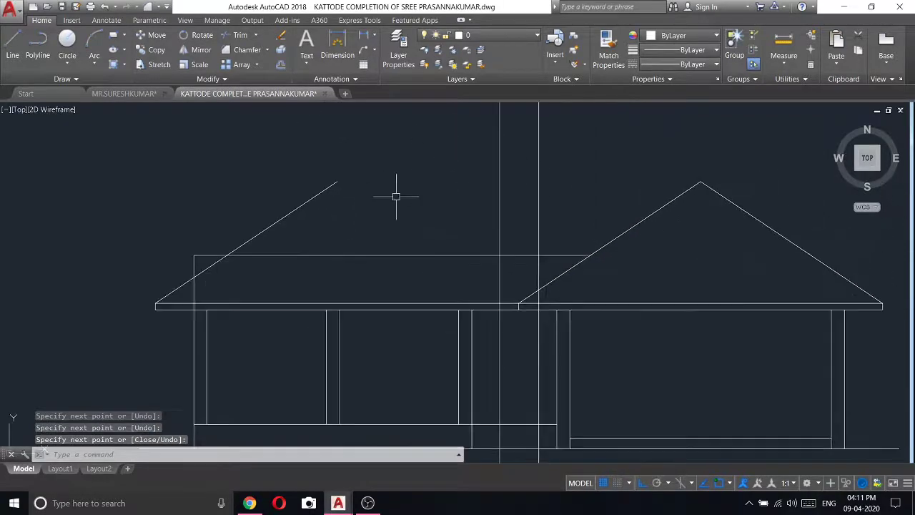
left_click(10, 48)
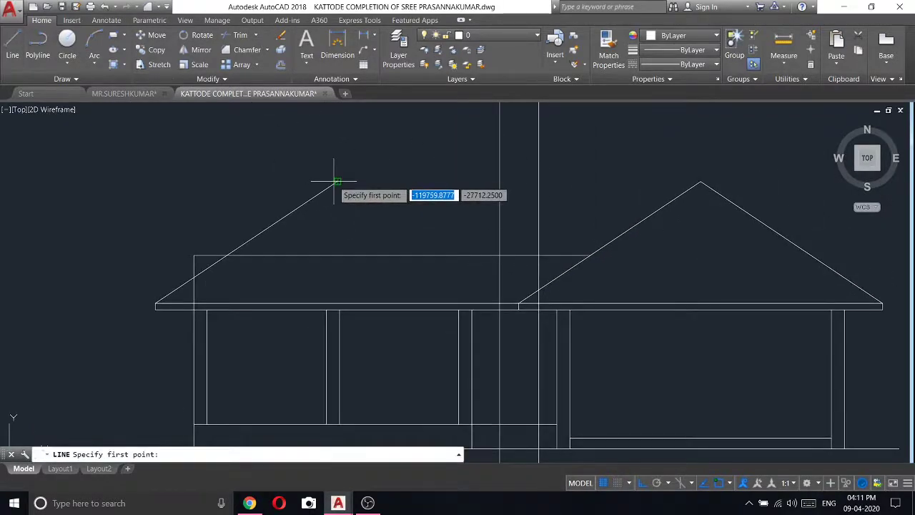
left_click(337, 181)
- Trim the short vertical pieces between the eave lines and the roof lines at the eave
key("Escape")
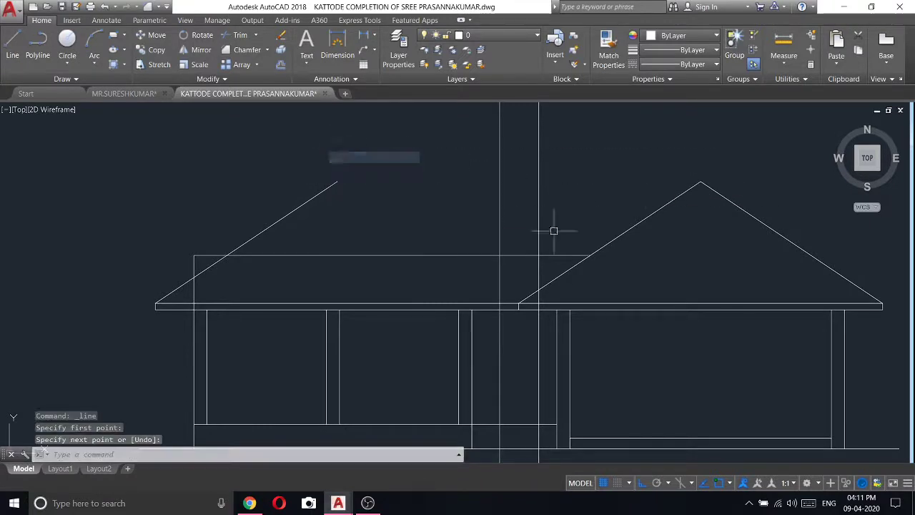
left_click(239, 35)
key("Return")
scroll(501, 300, "up", 5)
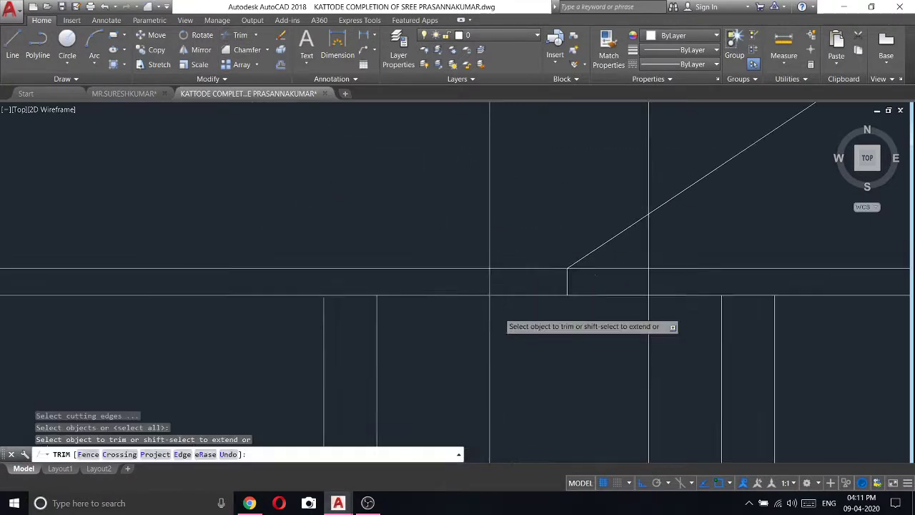
left_click(491, 286)
left_click(648, 281)
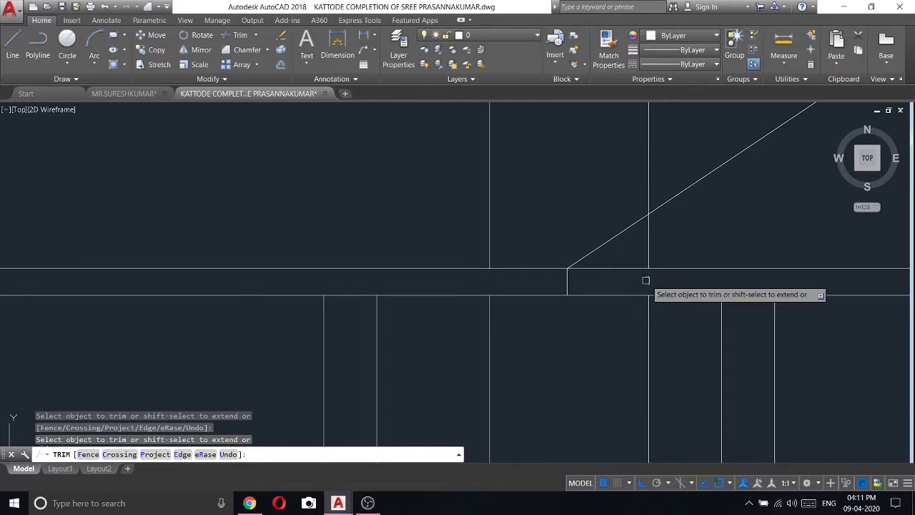
scroll(650, 257, "down", 2)
scroll(543, 243, "down", 3)
left_click(545, 232)
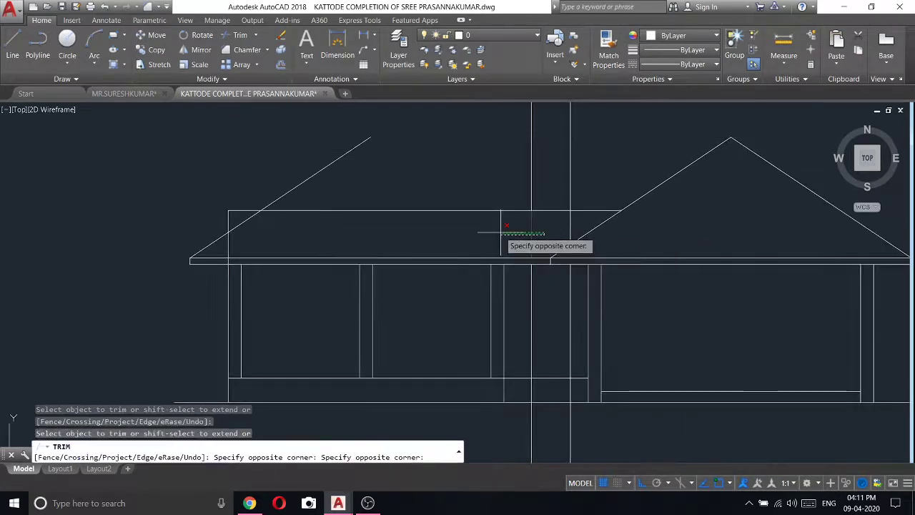
left_click(506, 229)
scroll(586, 229, "down", 5)
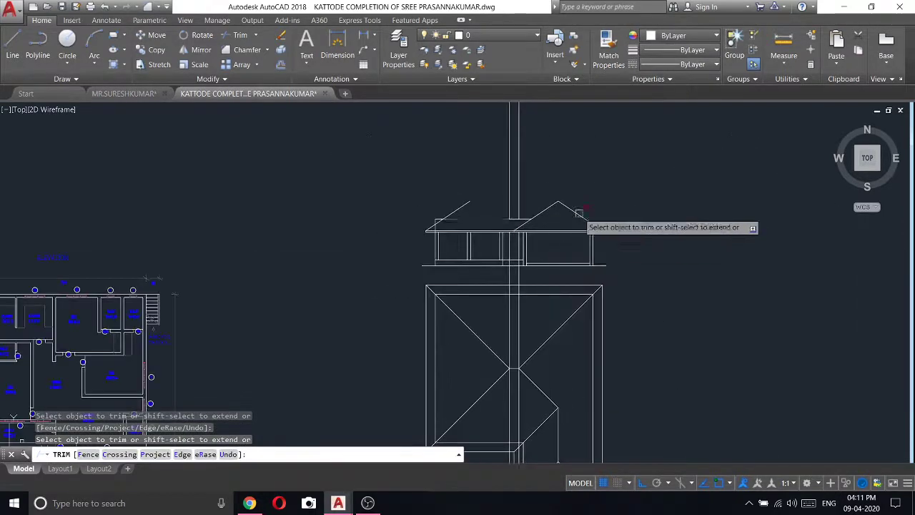
right_click(601, 184)
left_click(624, 188)
- Erase the two vertical construction lines through the elevation
scroll(531, 282, "up", 3)
scroll(531, 282, "up", 2)
left_click(501, 275)
left_click(384, 249)
right_click(404, 270)
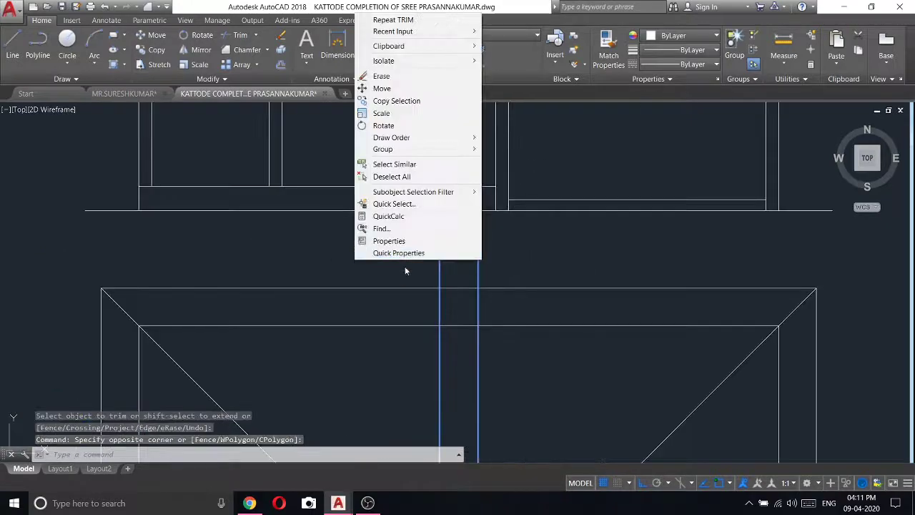
left_click(381, 76)
scroll(379, 147, "down", 4)
scroll(229, 236, "up", 2)
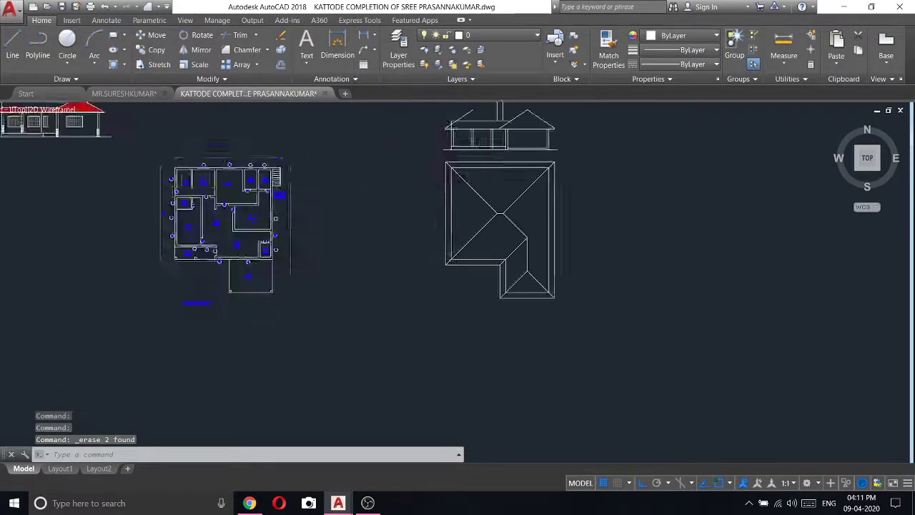
scroll(222, 247, "up", 2)
scroll(221, 251, "down", 3)
scroll(222, 254, "up", 2)
scroll(215, 247, "down", 2)
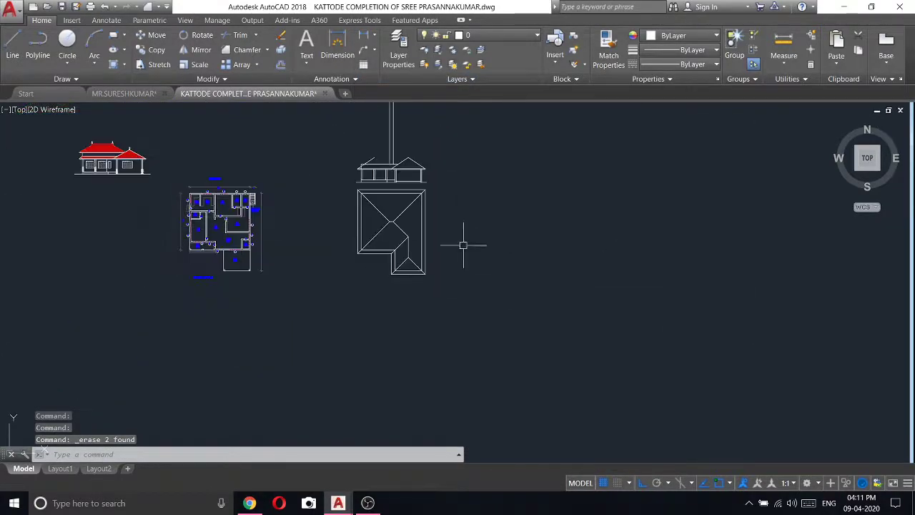
scroll(385, 232, "up", 3)
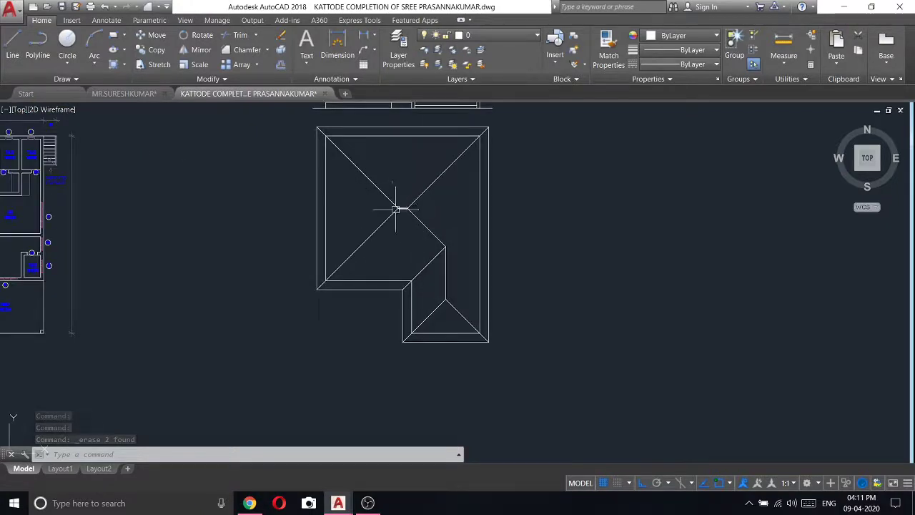
scroll(408, 204, "down", 4)
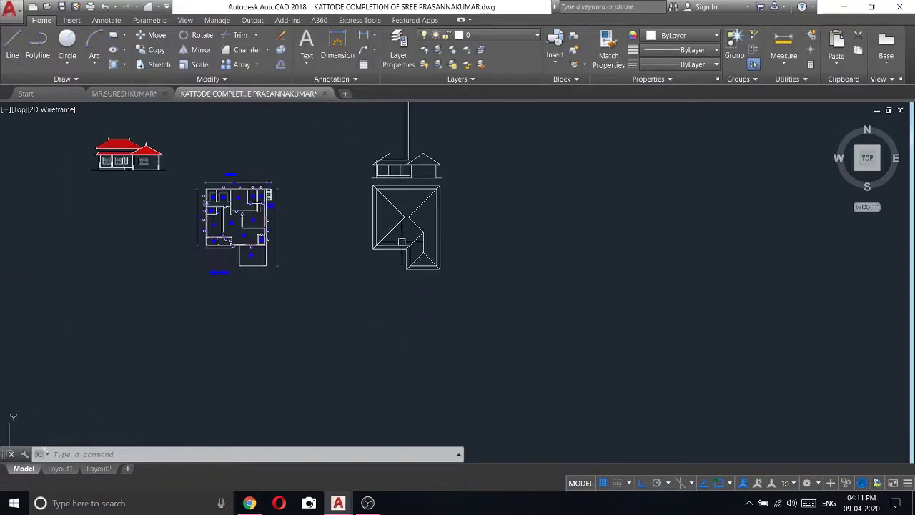
scroll(406, 151, "up", 5)
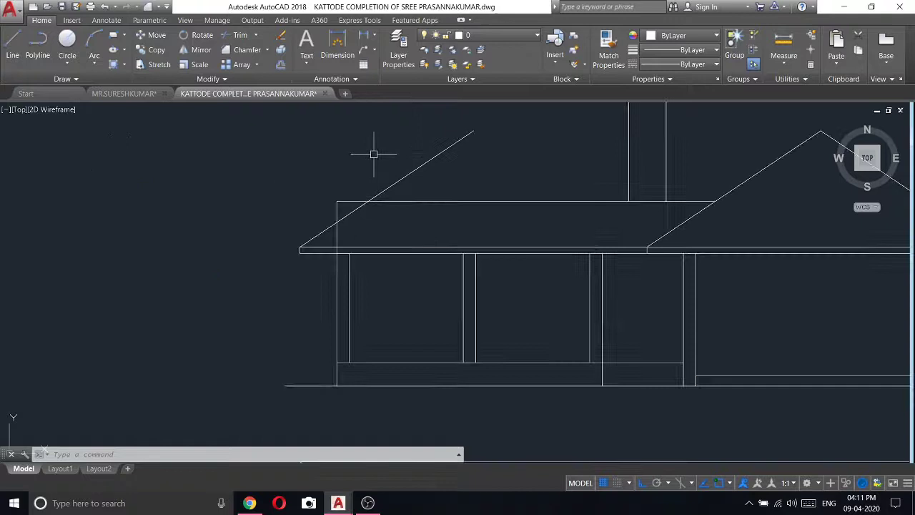
- Trim the left wing's top roof line back to the slope
left_click(240, 35)
key("Return")
scroll(337, 239, "up", 2)
scroll(336, 265, "up", 2)
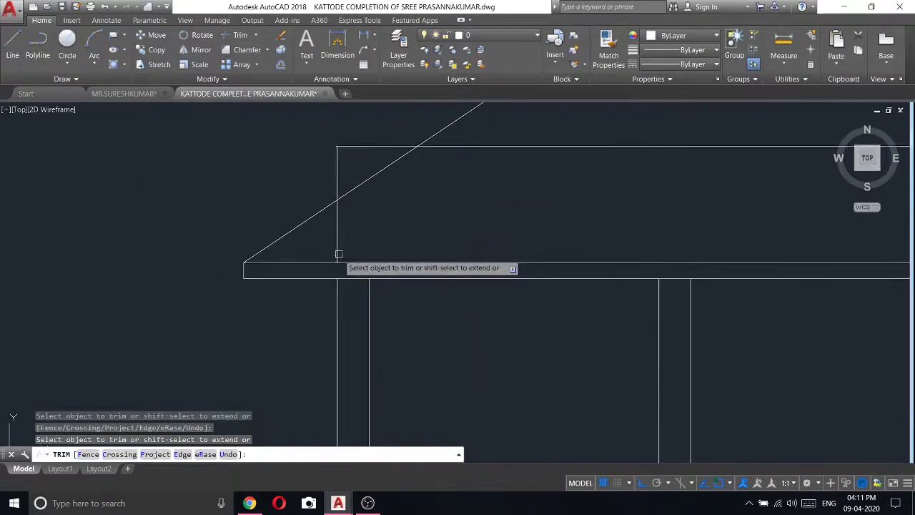
left_click(339, 171)
right_click(309, 141)
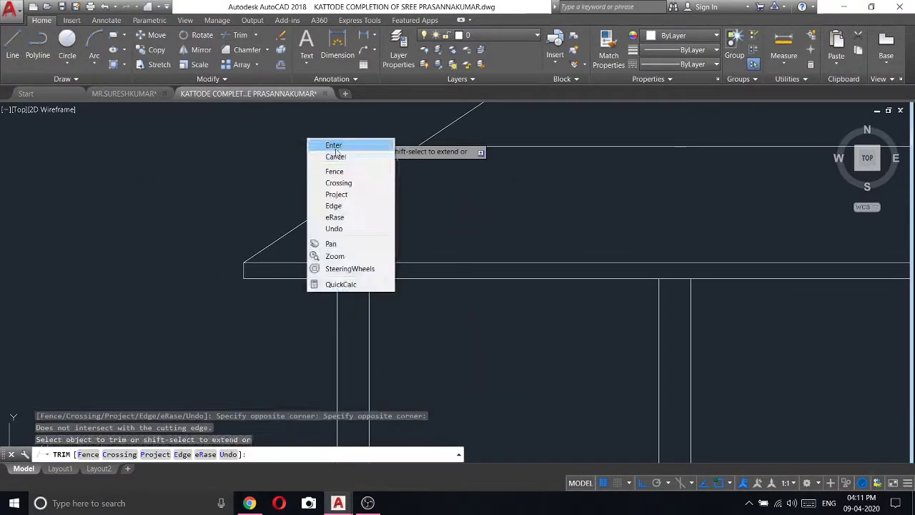
left_click(334, 145)
- Window-select the leftover vertical segment above the eave and erase it
left_click(363, 153)
left_click(316, 139)
right_click(316, 140)
left_click(353, 200)
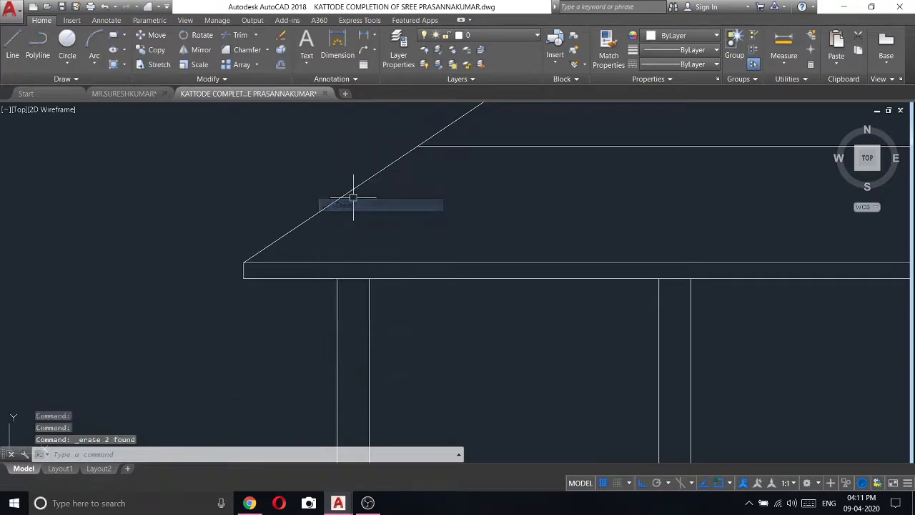
scroll(353, 196, "down", 5)
scroll(436, 225, "down", 2)
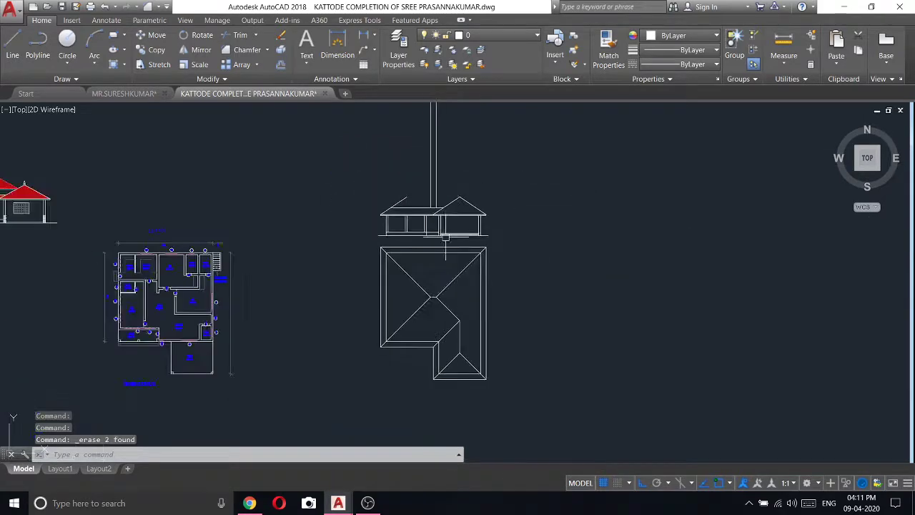
scroll(136, 329, "up", 3)
scroll(136, 328, "down", 1)
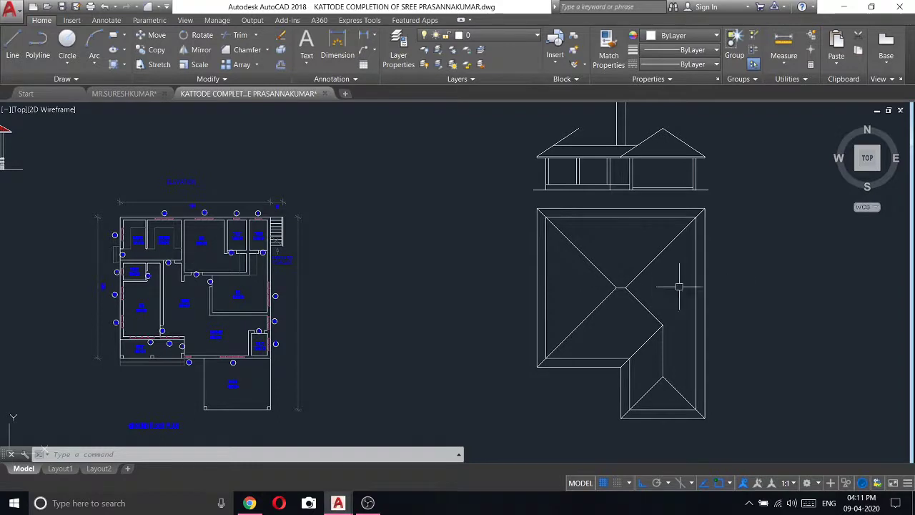
scroll(449, 302, "down", 2)
scroll(494, 301, "down", 2)
scroll(558, 301, "up", 4)
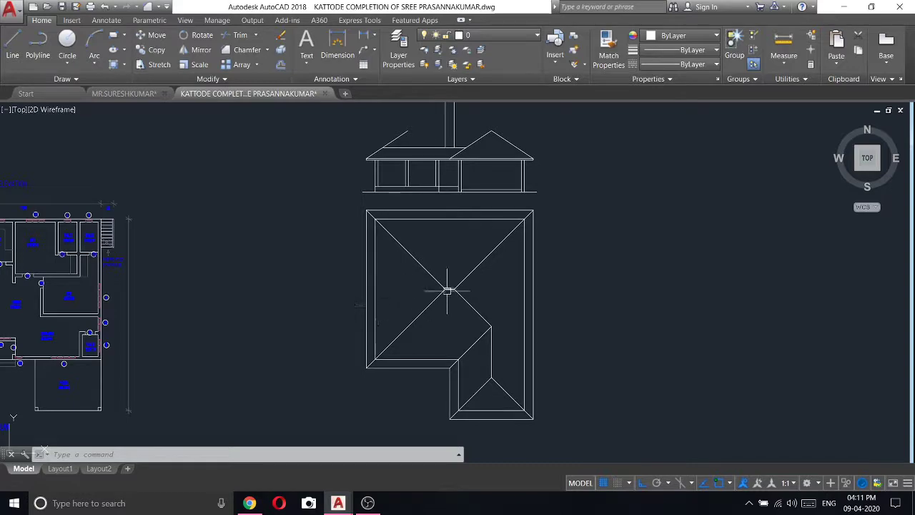
scroll(422, 271, "down", 5)
scroll(382, 273, "up", 4)
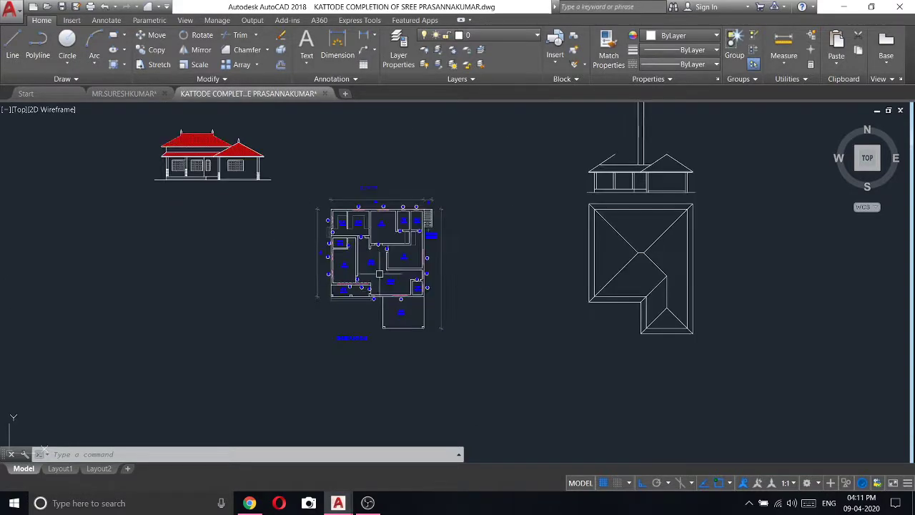
scroll(379, 275, "up", 4)
middle_click_drag(401, 269, 397, 311)
scroll(397, 310, "down", 2)
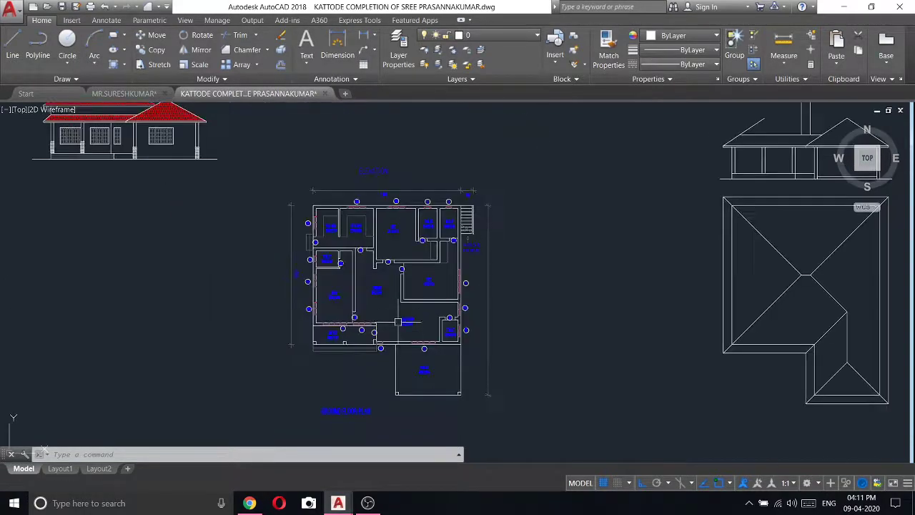
left_click(14, 54)
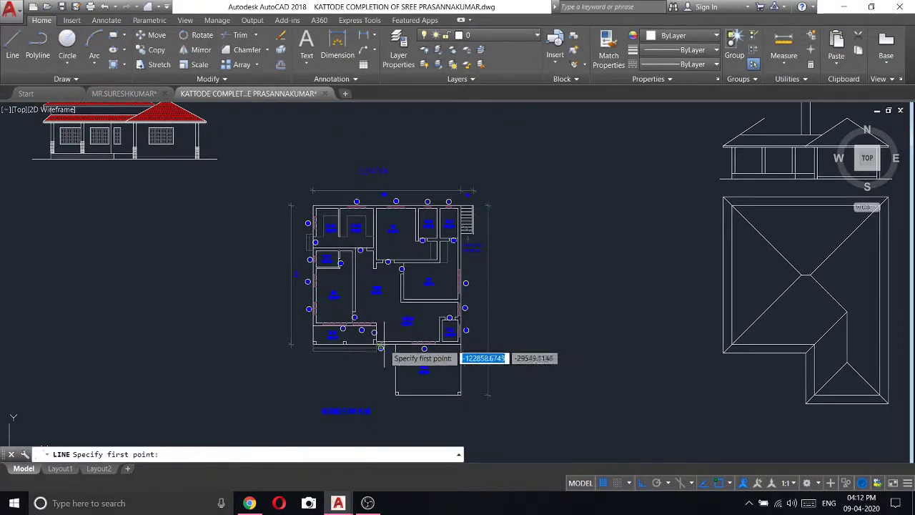
- Draw a vertical projection line from the floor plan up toward the elevation
left_click(397, 348)
left_click(396, 152)
right_click(396, 148)
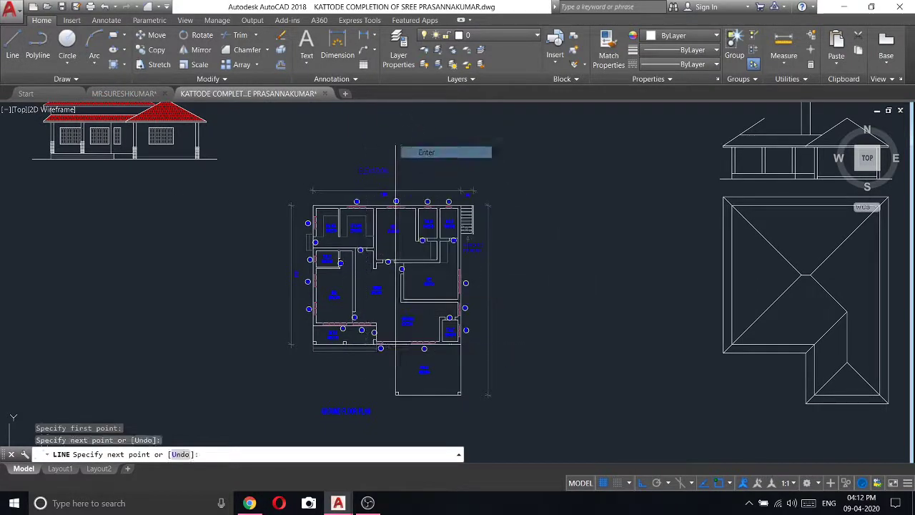
key("Return")
left_click(310, 127)
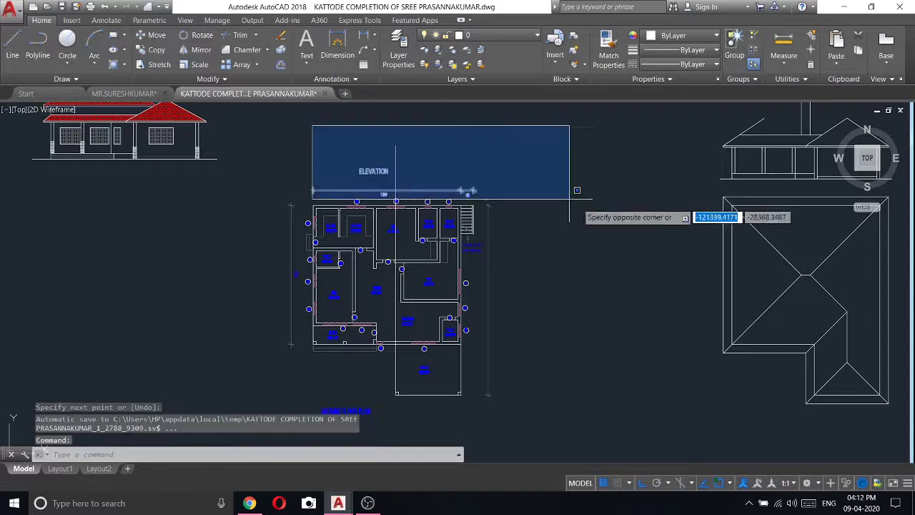
left_click(336, 136)
- Add a linear dimension from the plan point to the left wall, measuring 666
left_click(363, 43)
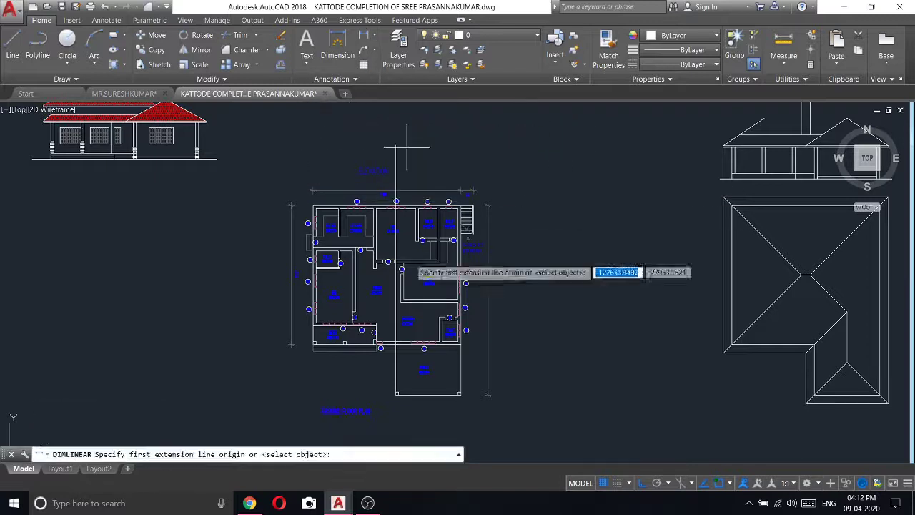
scroll(386, 306, "up", 2)
left_click(400, 306)
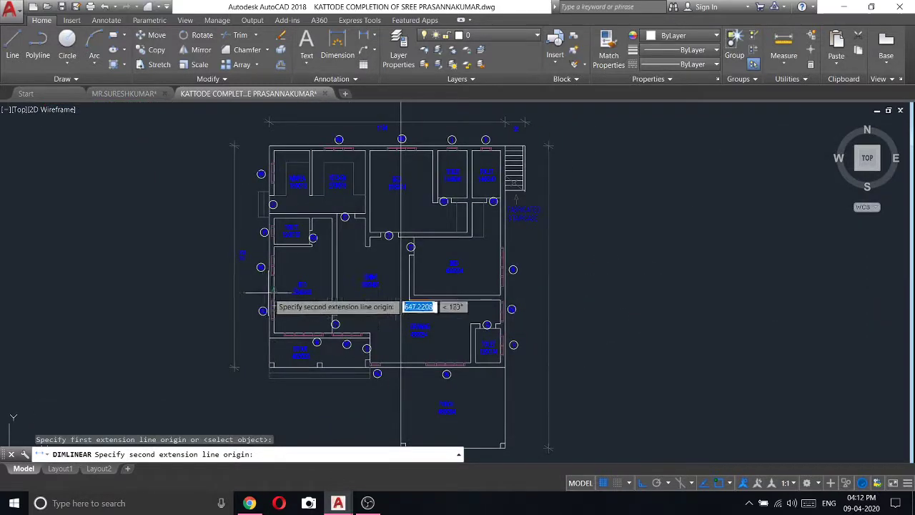
scroll(252, 323, "up", 4)
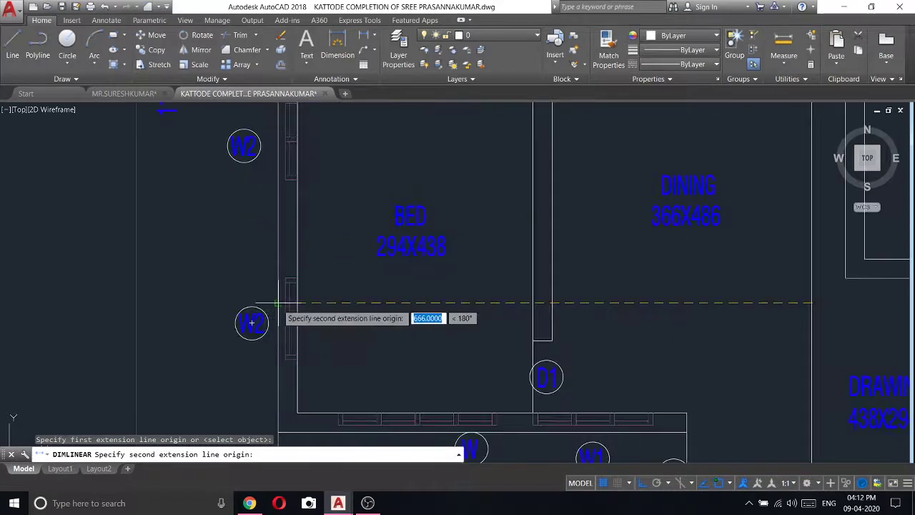
left_click(251, 323)
scroll(251, 323, "down", 3)
scroll(257, 315, "down", 2)
right_click(364, 253)
left_click(367, 255)
scroll(365, 253, "down", 5)
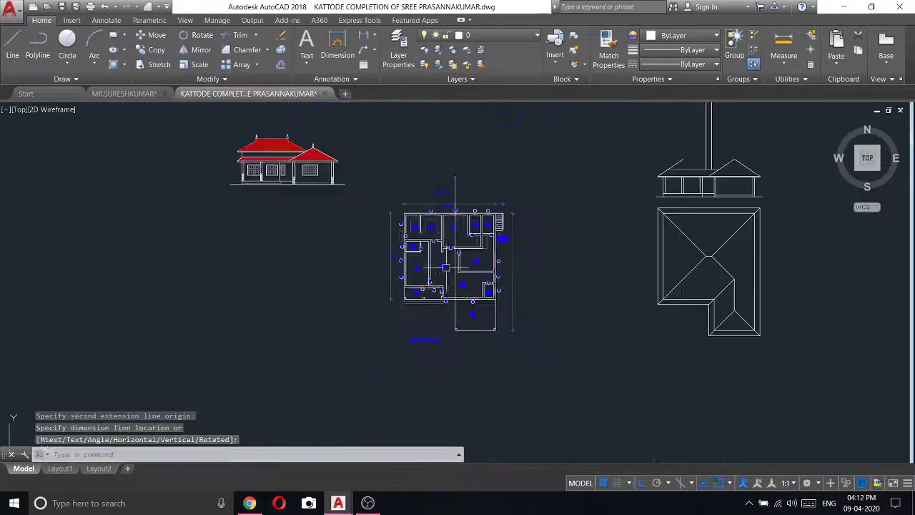
- Compute 666 divided by 3 in QuickCalc, giving 222
middle_click_drag(717, 198, 472, 265)
right_click(534, 208)
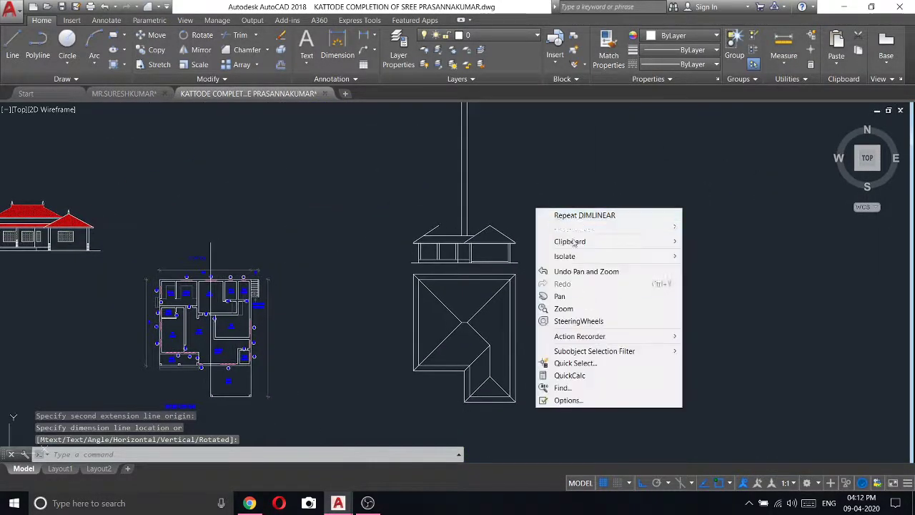
left_click(561, 374)
type("666/")
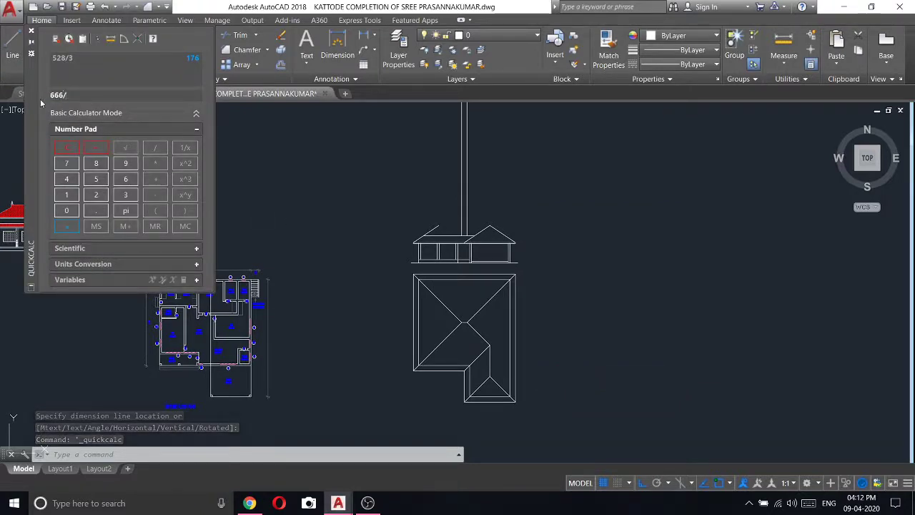
type("3")
key("Return")
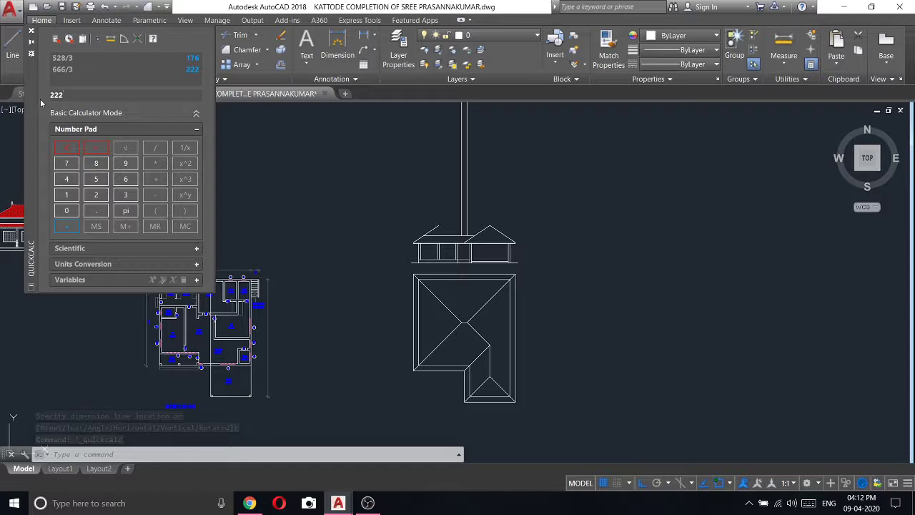
left_click(31, 31)
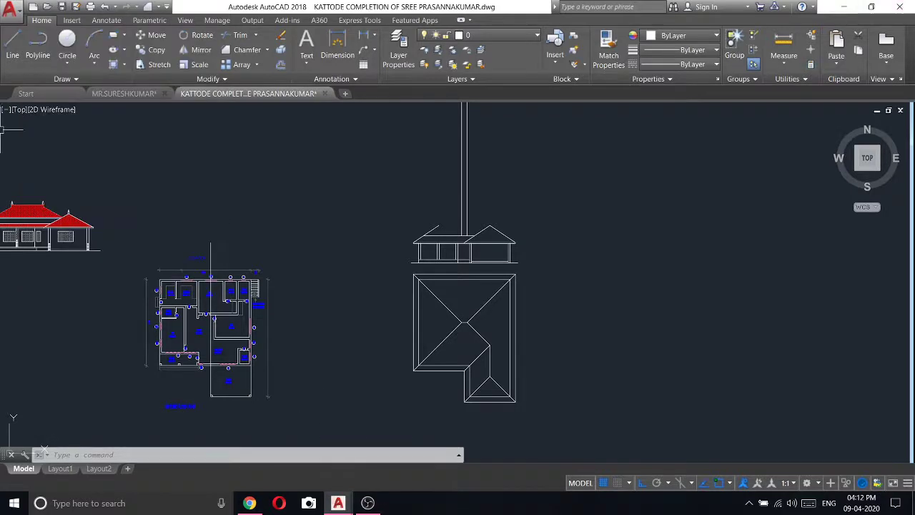
- Draw a 30-unit line from the left wing's wall-roof corner
left_click(10, 42)
scroll(465, 236, "up", 2)
scroll(429, 286, "up", 4)
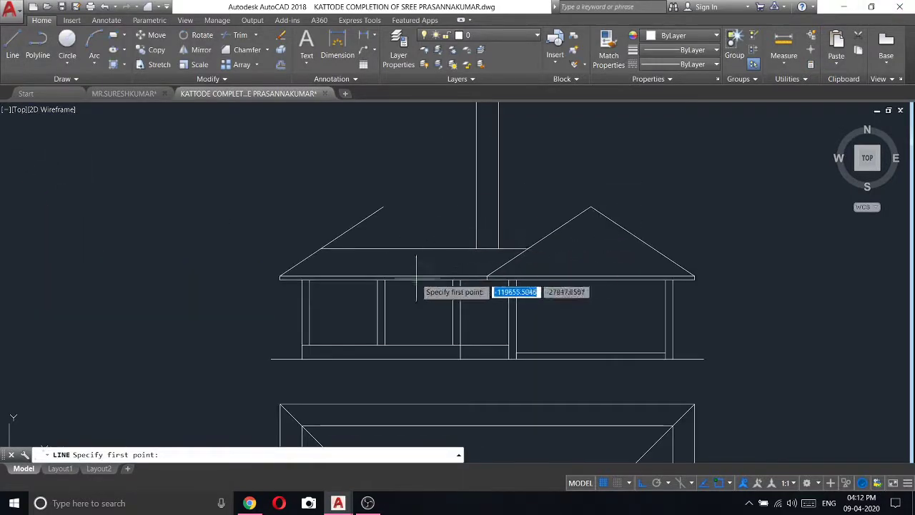
scroll(323, 255, "up", 2)
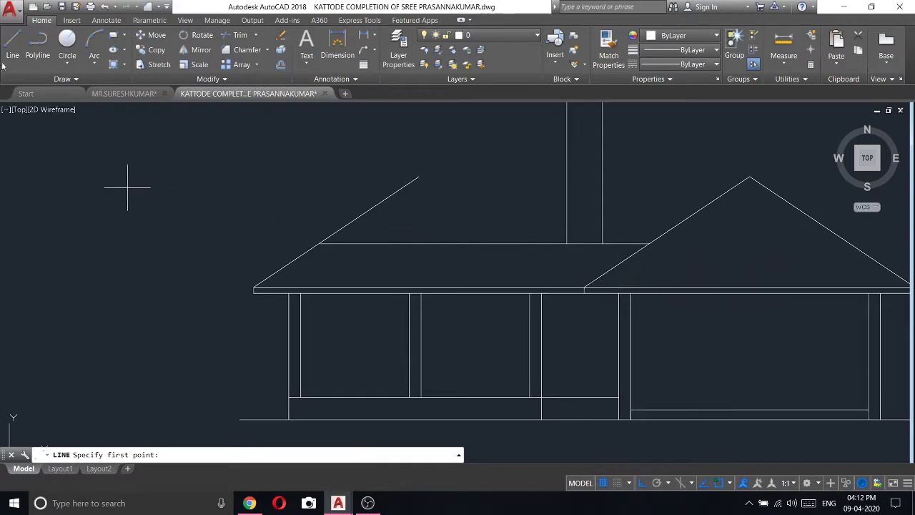
left_click(12, 41)
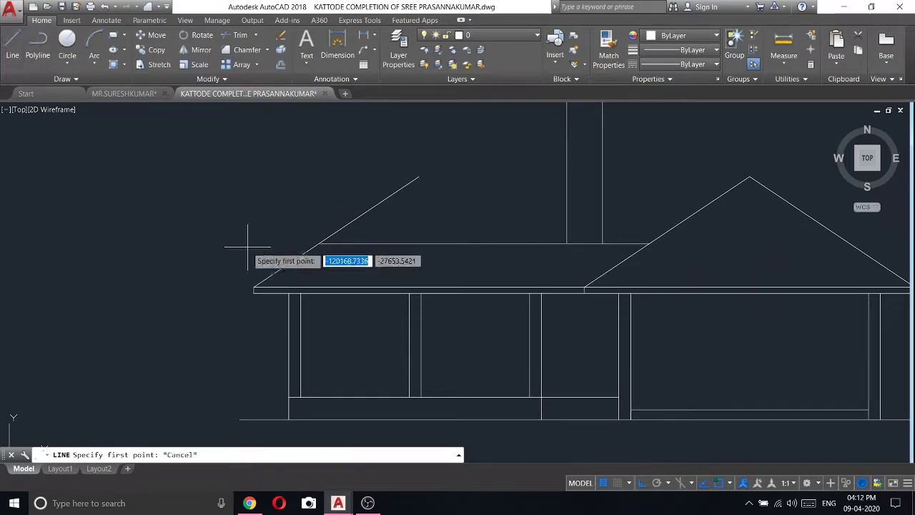
left_click(288, 290)
key("Return")
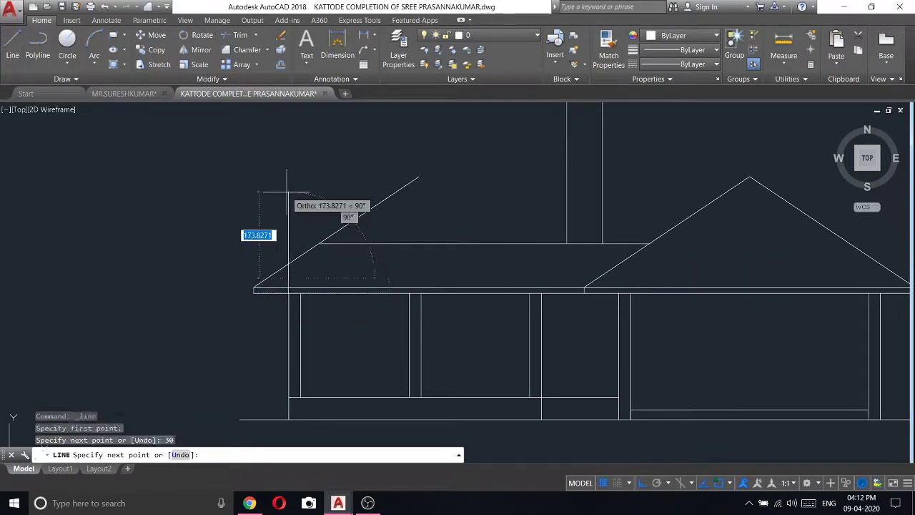
left_click(432, 279)
right_click(434, 277)
left_click(463, 285)
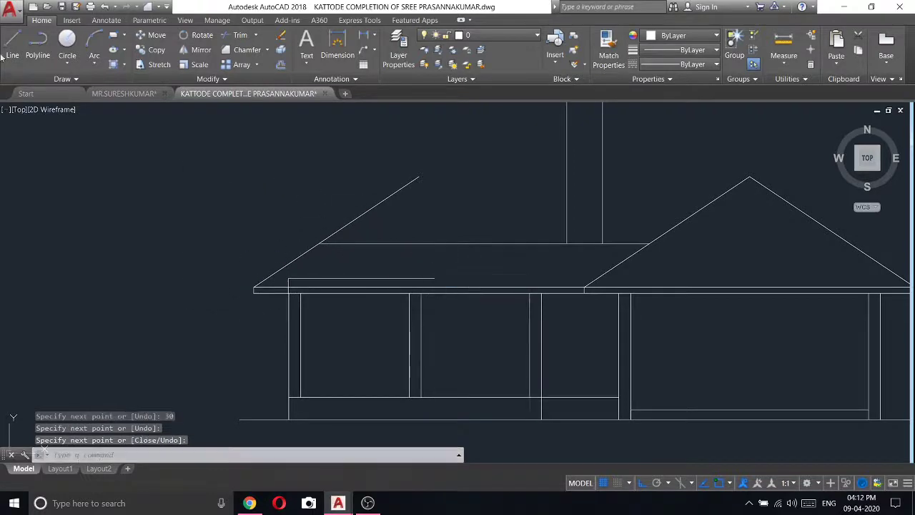
- Draw a guide rising 222 units from the wall-roof corner, with a horizontal top
left_click(12, 42)
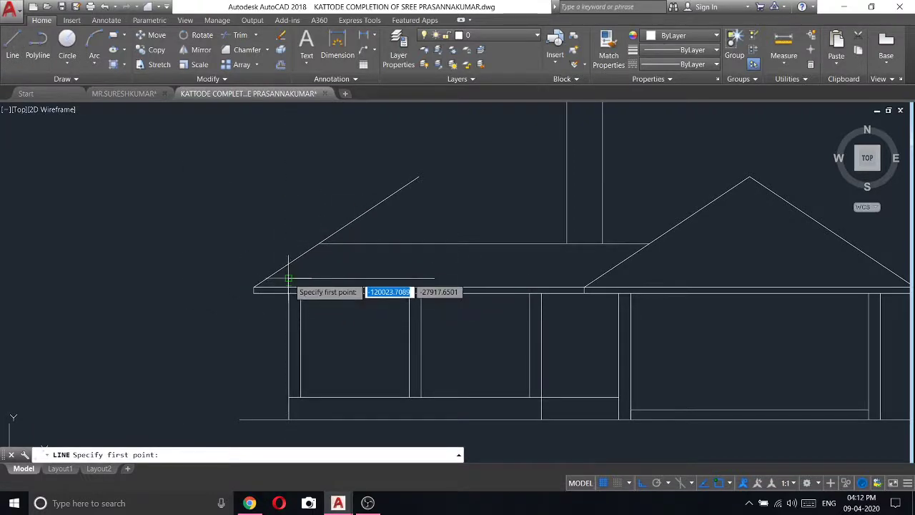
left_click(288, 279)
type("222")
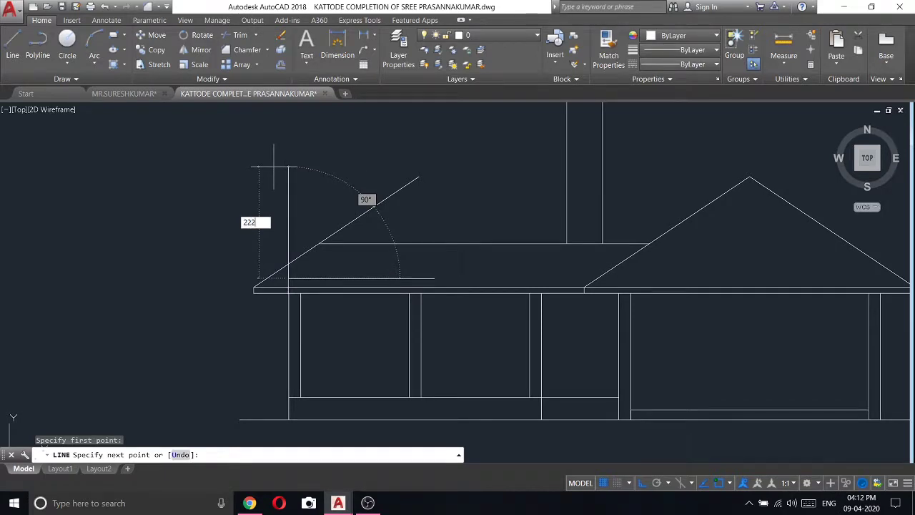
key("Return")
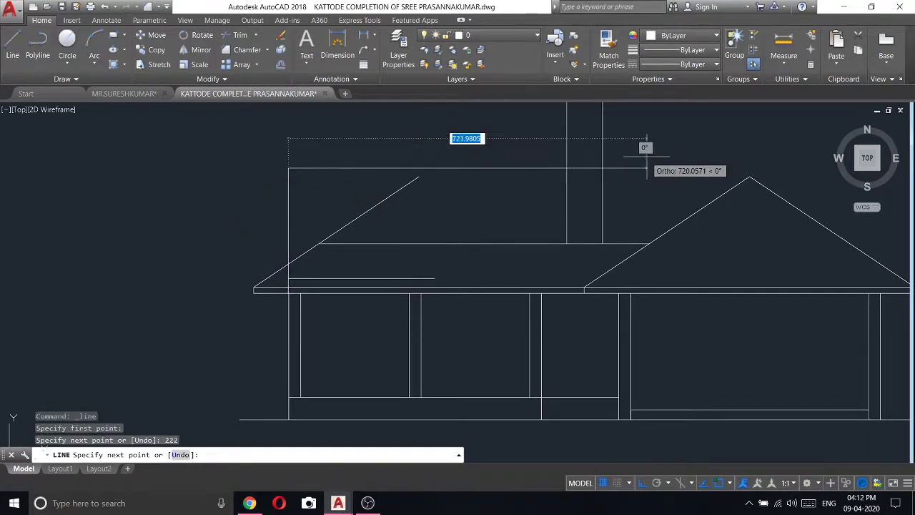
left_click(602, 169)
right_click(605, 170)
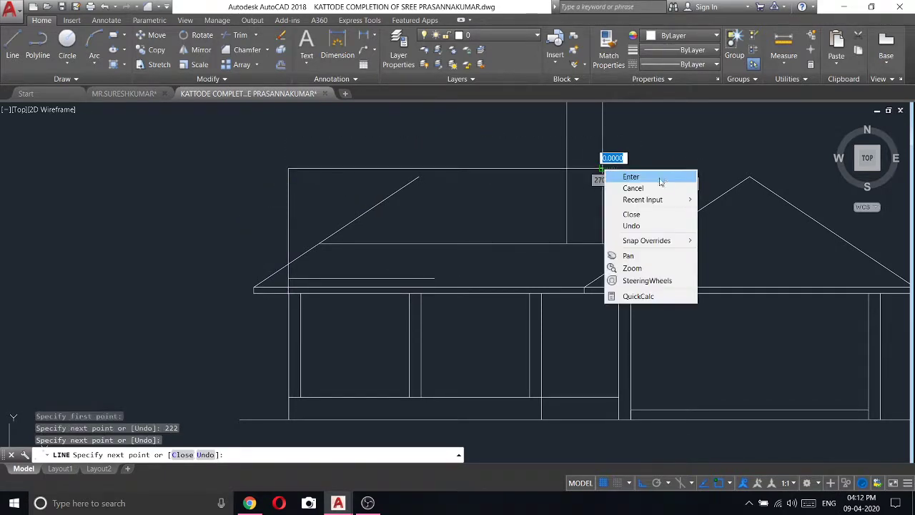
left_click(629, 178)
- Extend the left roof slope up to the horizontal guide line
left_click(262, 36)
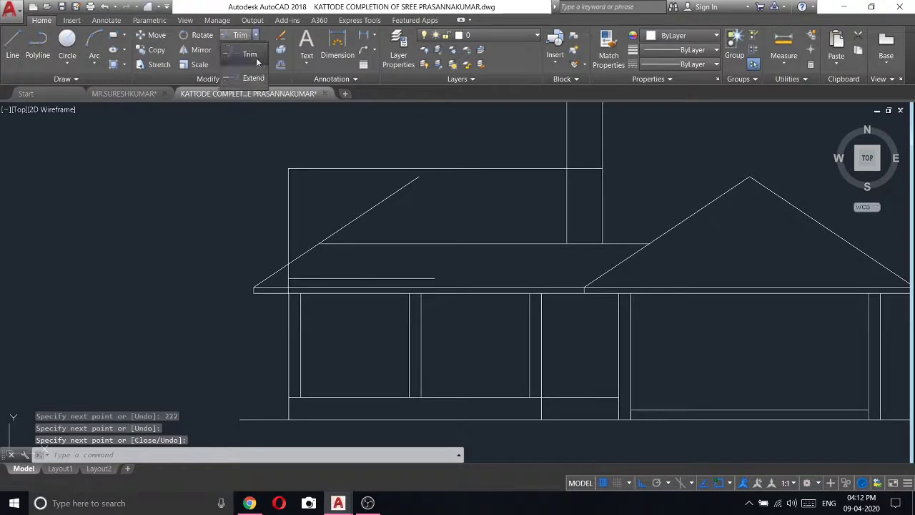
left_click(240, 68)
key("Return")
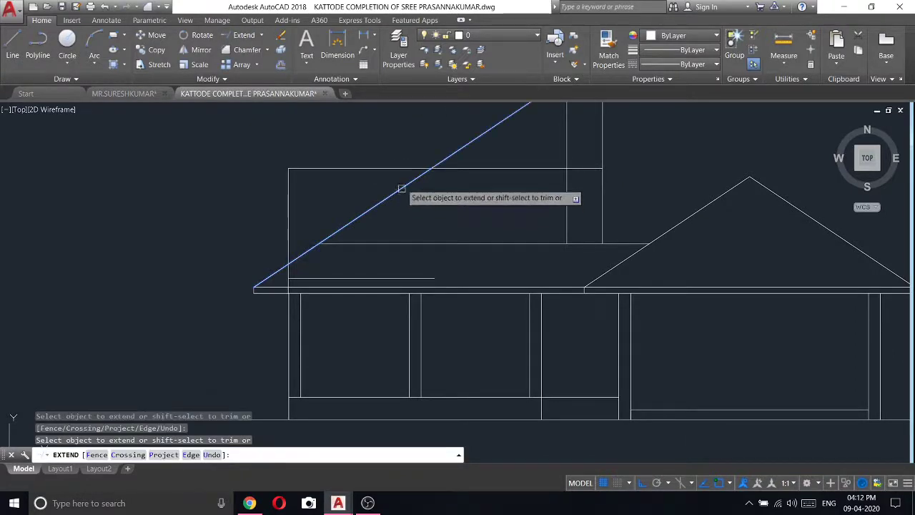
key("Return")
- Window-select the two guide lines for editing
scroll(441, 170, "down", 2)
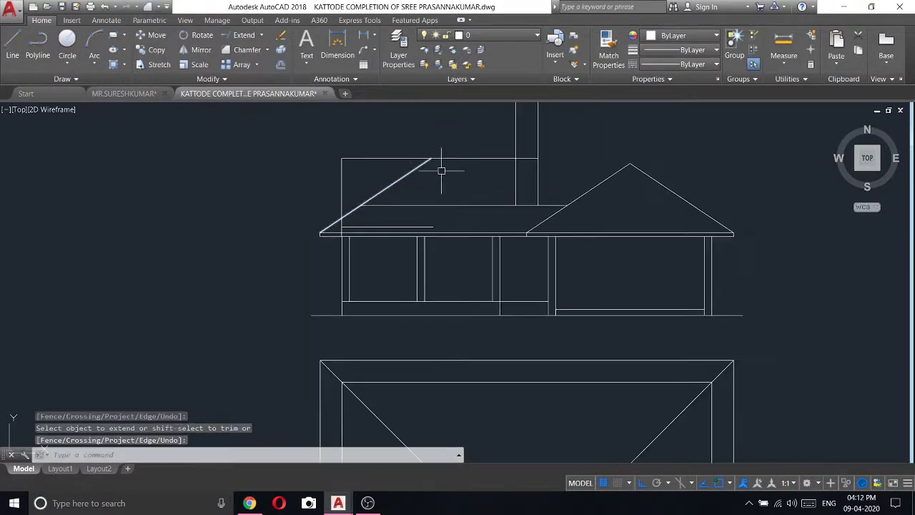
left_click(449, 183)
left_click(302, 141)
right_click(301, 142)
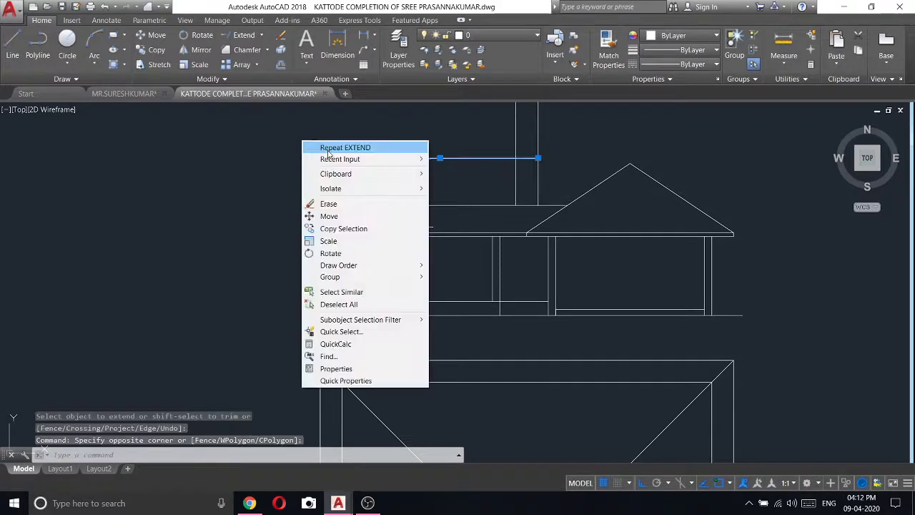
- Erase the two guide lines and pan to show the roof top
left_click(351, 203)
left_click(12, 56)
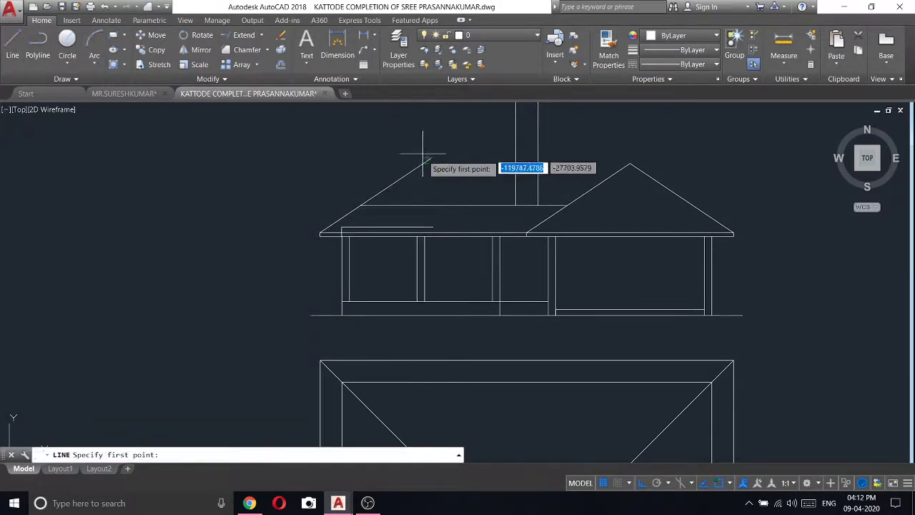
left_click(431, 157)
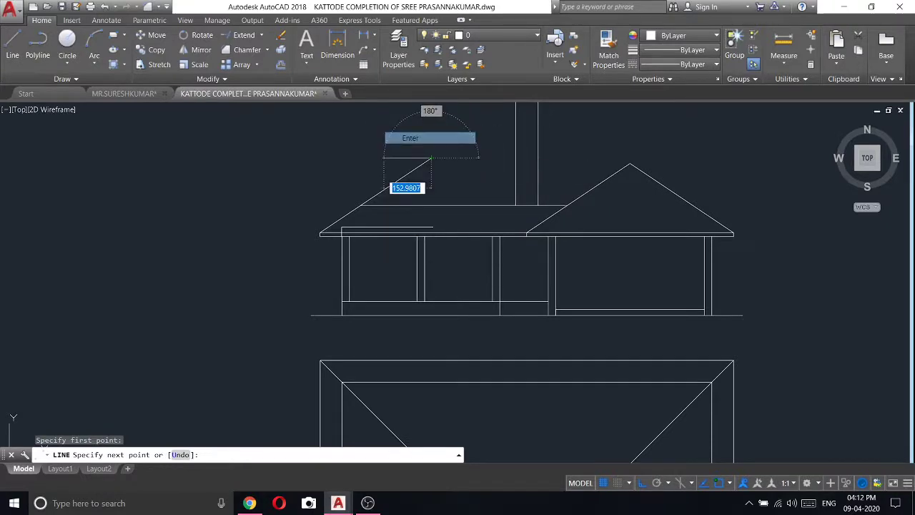
key("Return")
middle_click_drag(514, 148, 430, 214)
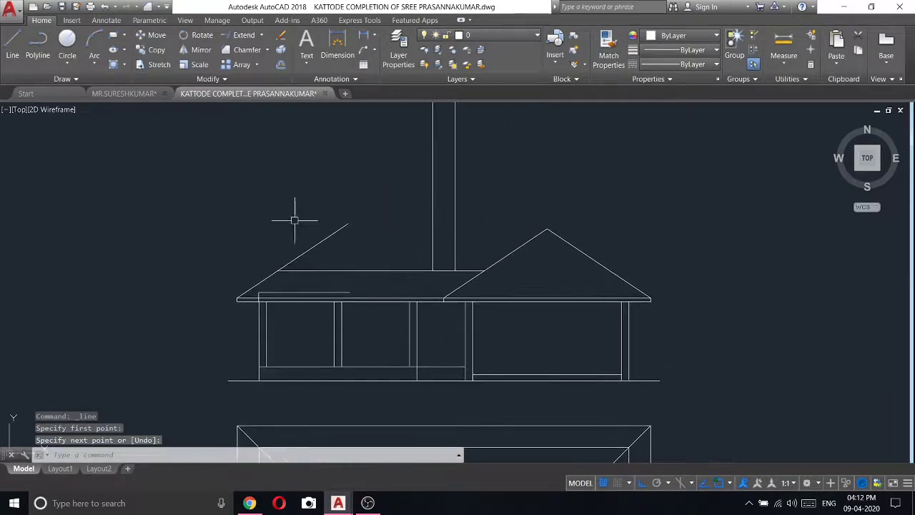
- Extend the left roof line to the vertical line and draw a line from that junction
left_click(251, 36)
key("Return")
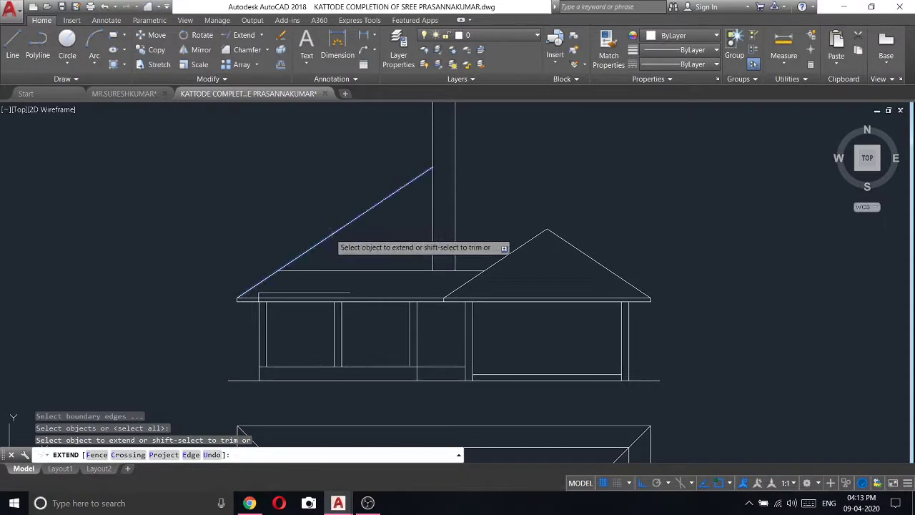
left_click(331, 234)
left_click(12, 44)
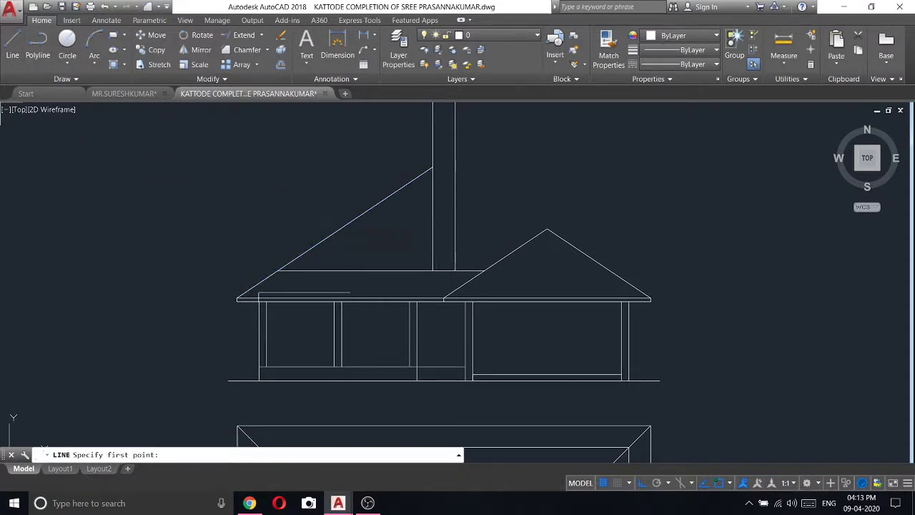
left_click(432, 168)
right_click(455, 167)
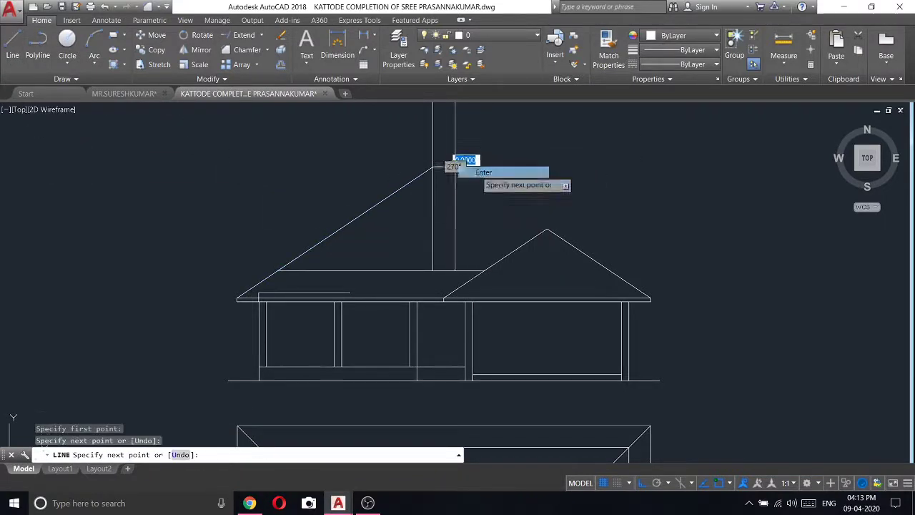
left_click(484, 172)
- Copy the right-hand roof slope from the apex up to the upper junction
left_click(564, 240)
right_click(556, 190)
left_click(586, 280)
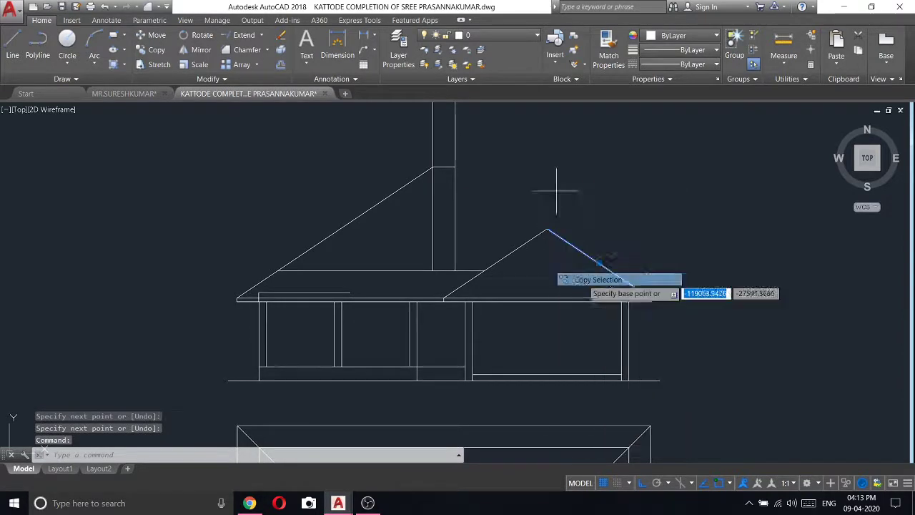
left_click(546, 230)
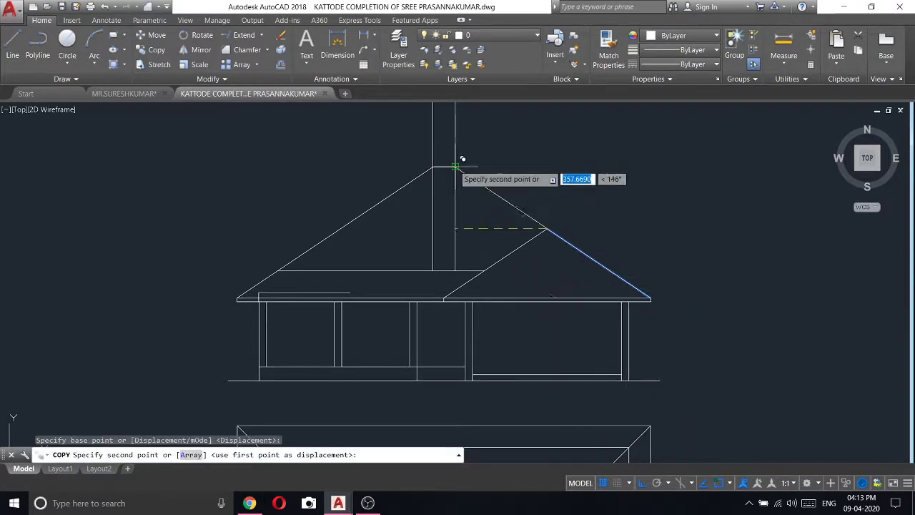
left_click(525, 139)
key("Return")
- Erase the tall vertical projection lines
scroll(509, 231, "down", 5)
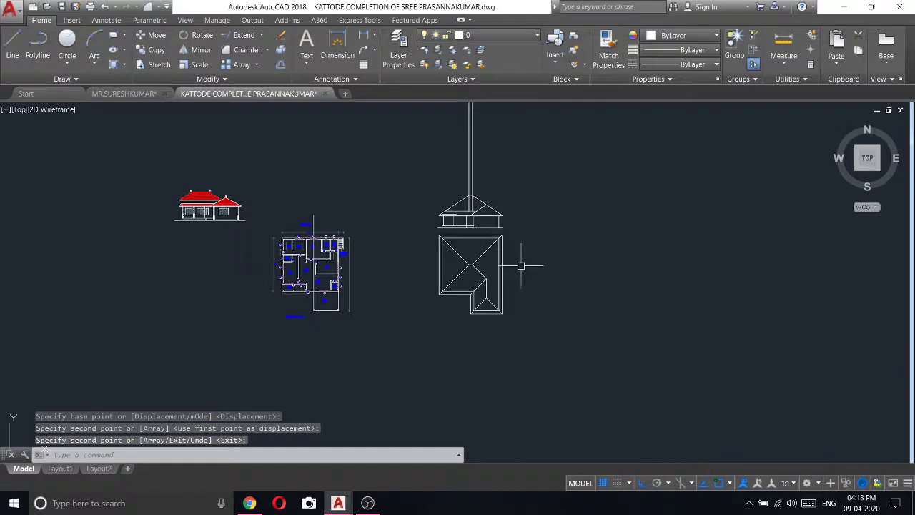
scroll(478, 258, "up", 2)
middle_click_drag(548, 244, 505, 258)
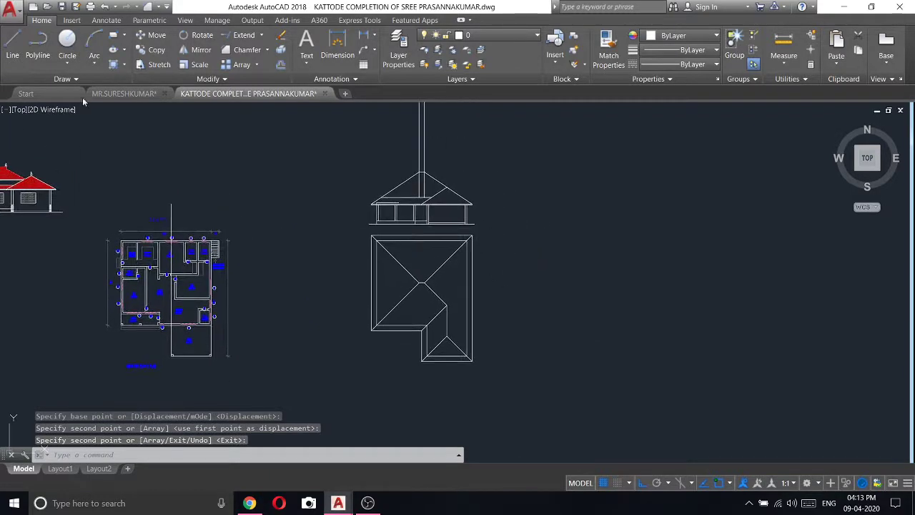
left_click(453, 135)
left_click(381, 151)
right_click(381, 151)
left_click(400, 196)
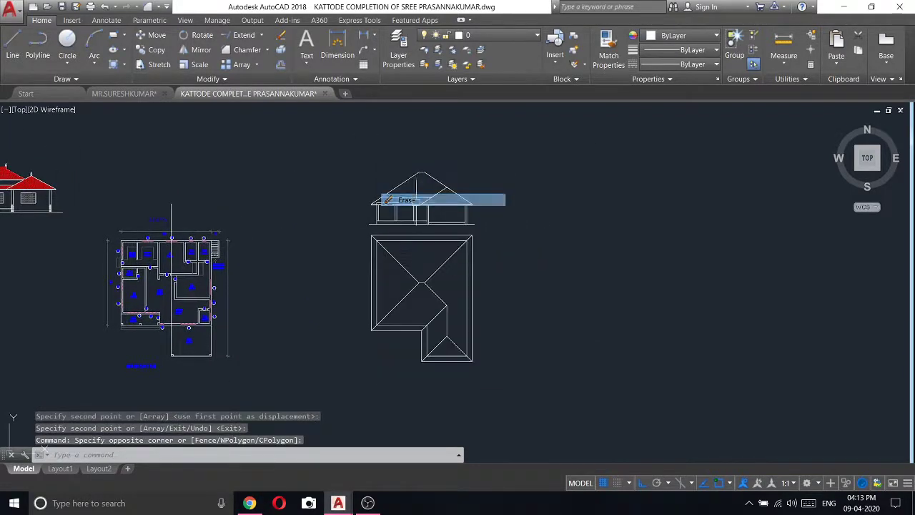
- Erase the vertical centre line running through the roof
scroll(396, 200, "up", 4)
left_click(429, 191)
left_click(412, 156)
right_click(412, 155)
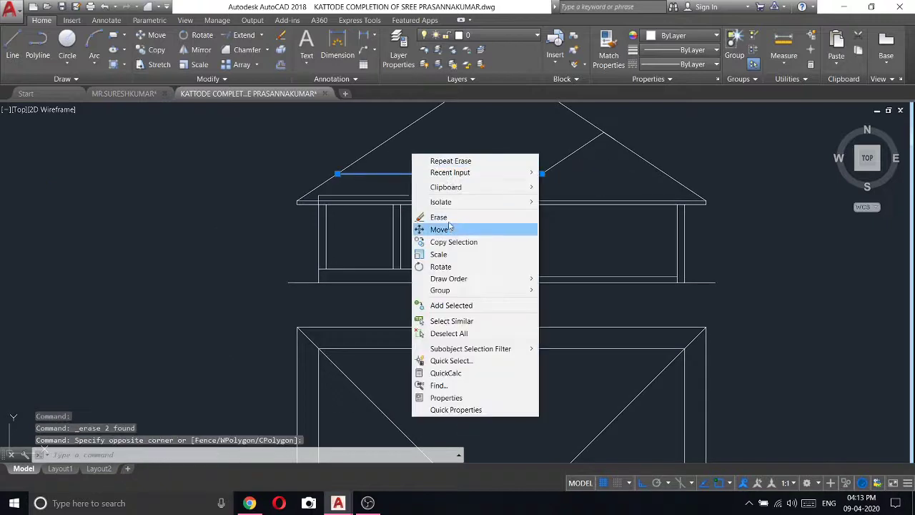
key("Escape")
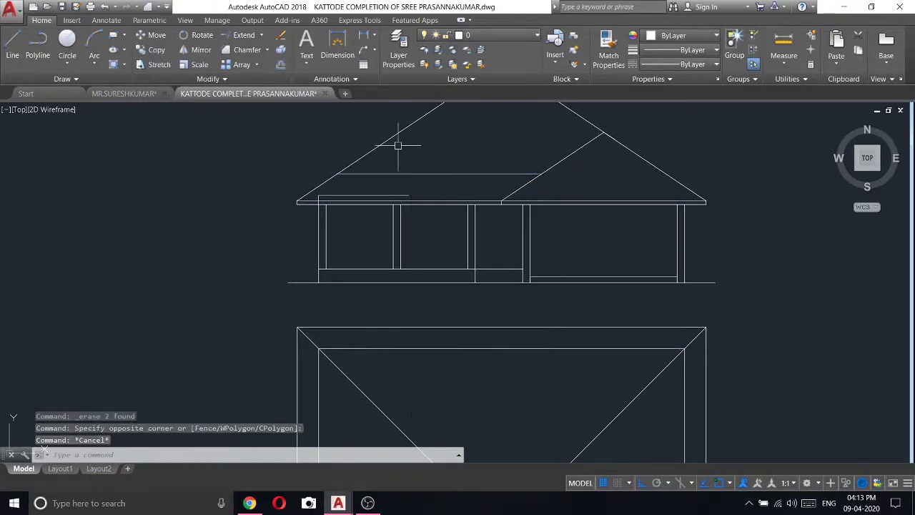
scroll(432, 148, "down", 4)
left_click(13, 55)
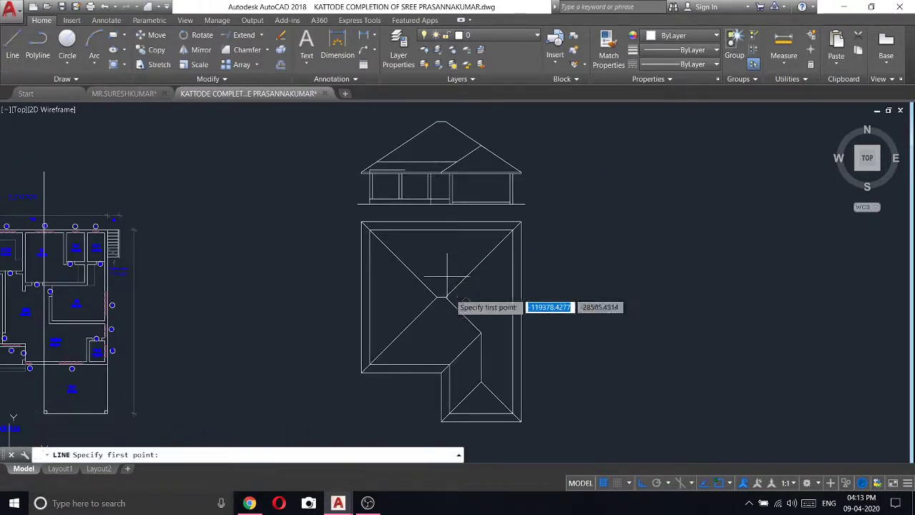
left_click(441, 295)
scroll(432, 112, "up", 4)
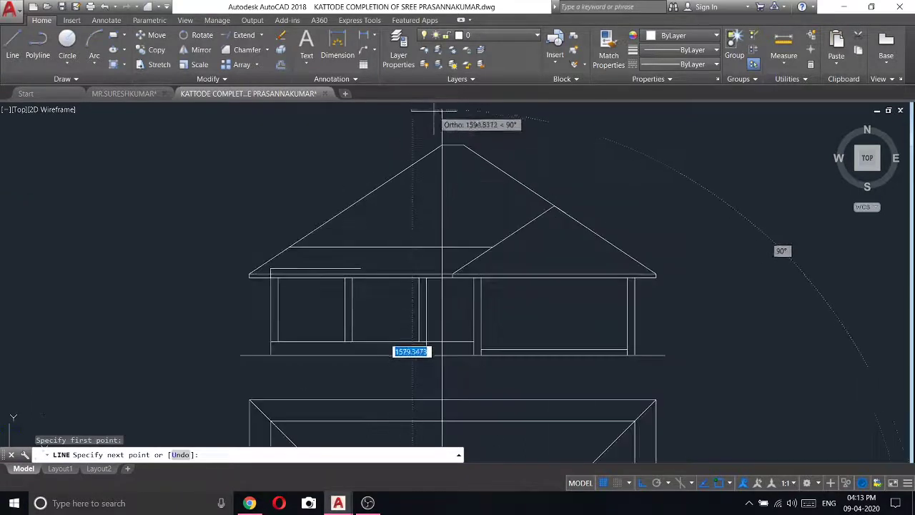
key("Escape")
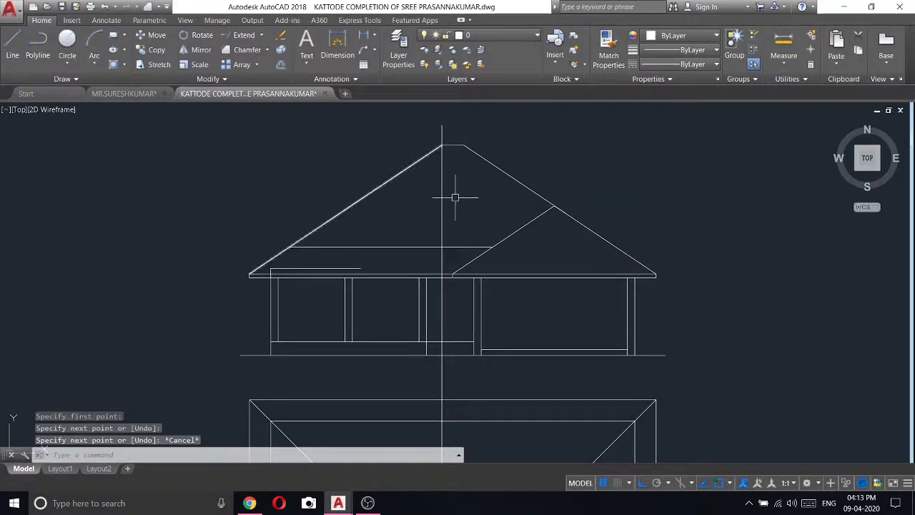
scroll(455, 197, "down", 2)
left_click(447, 198)
right_click(445, 196)
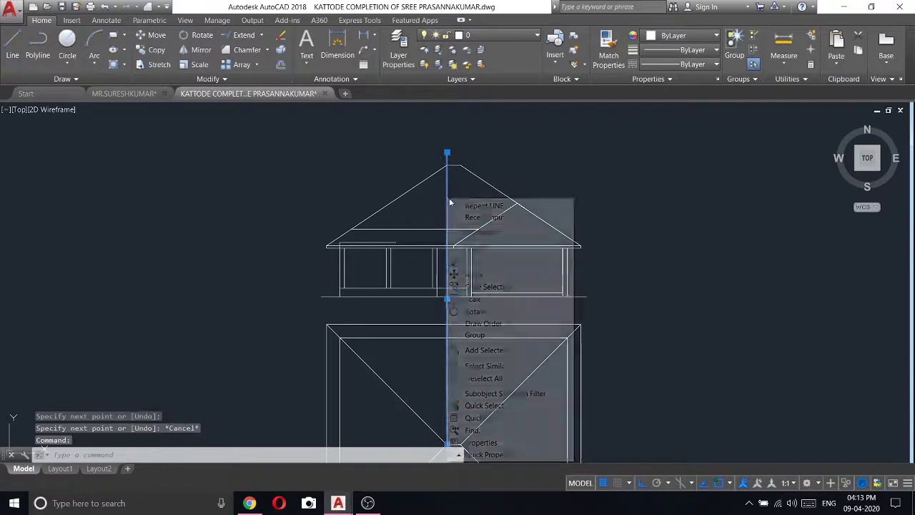
left_click(468, 263)
- Erase the top horizontal construction lines
scroll(396, 248, "up", 4)
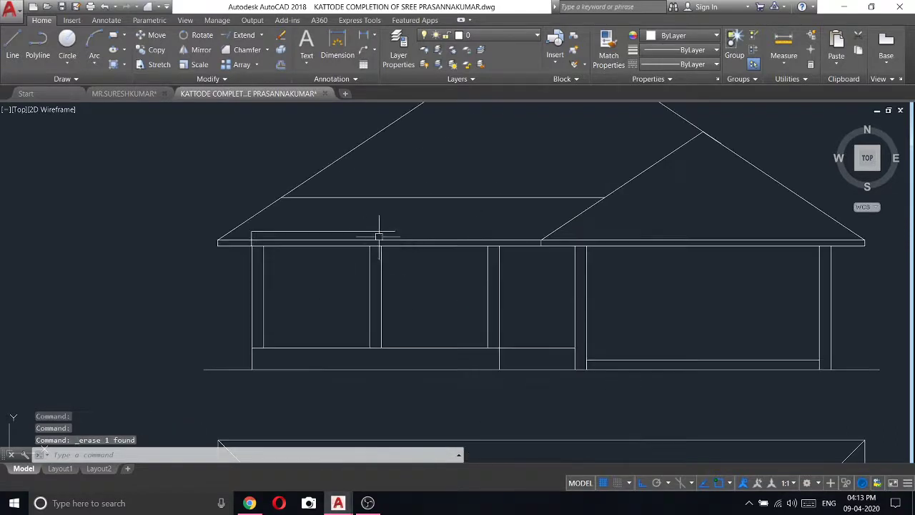
scroll(265, 237, "up", 2)
scroll(264, 237, "up", 2)
left_click(908, 293)
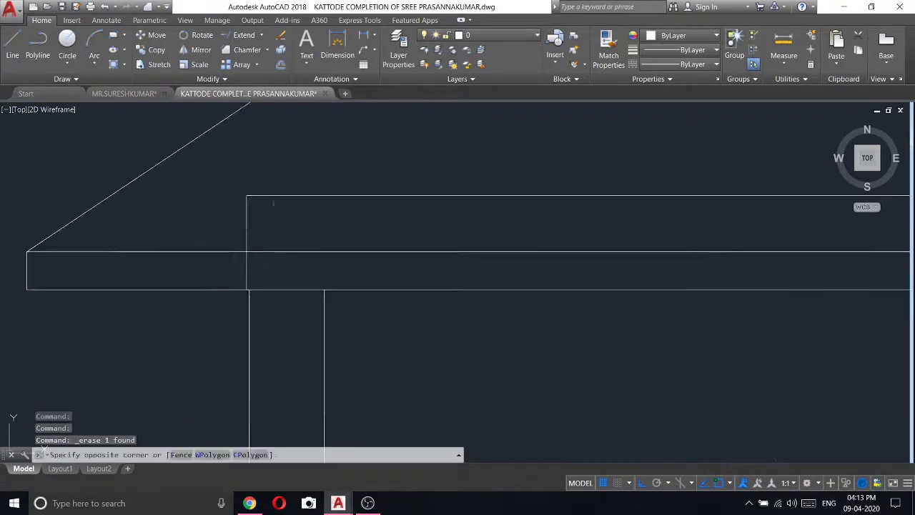
left_click(197, 150)
right_click(219, 171)
left_click(270, 235)
- Select the roof's horizontal line for erasing
scroll(492, 233, "down", 2)
scroll(491, 233, "down", 3)
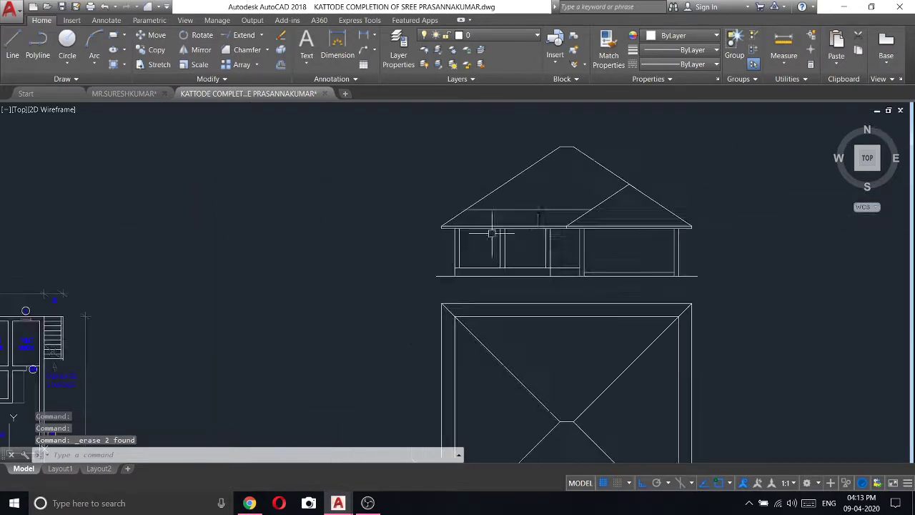
left_click(560, 212)
right_click(490, 178)
- Erase the roof's horizontal line
left_click(552, 262)
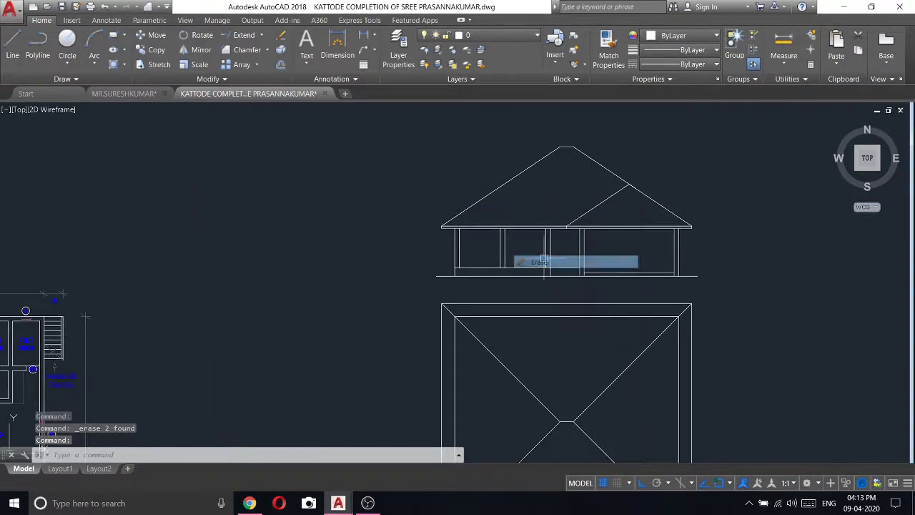
scroll(430, 194, "down", 3)
scroll(481, 230, "up", 4)
scroll(488, 227, "down", 4)
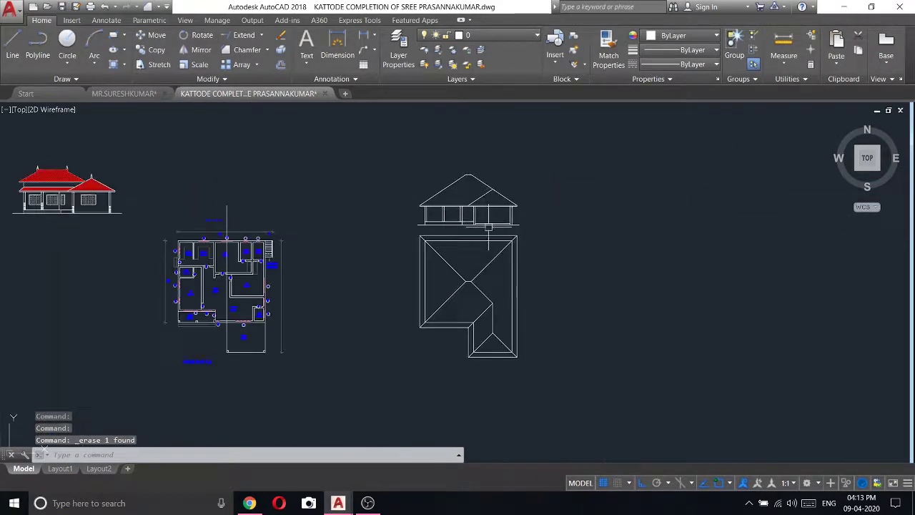
scroll(468, 188, "up", 4)
scroll(483, 199, "down", 2)
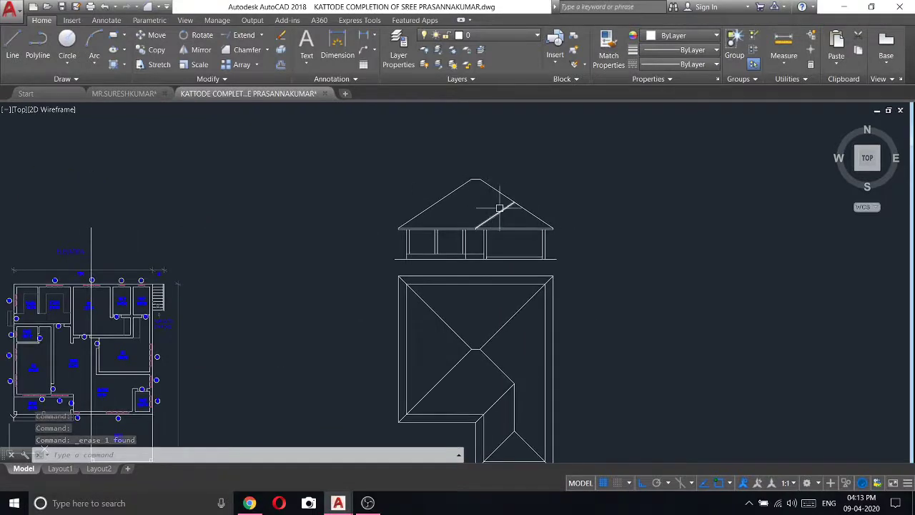
scroll(535, 228, "down", 2)
scroll(543, 241, "up", 5)
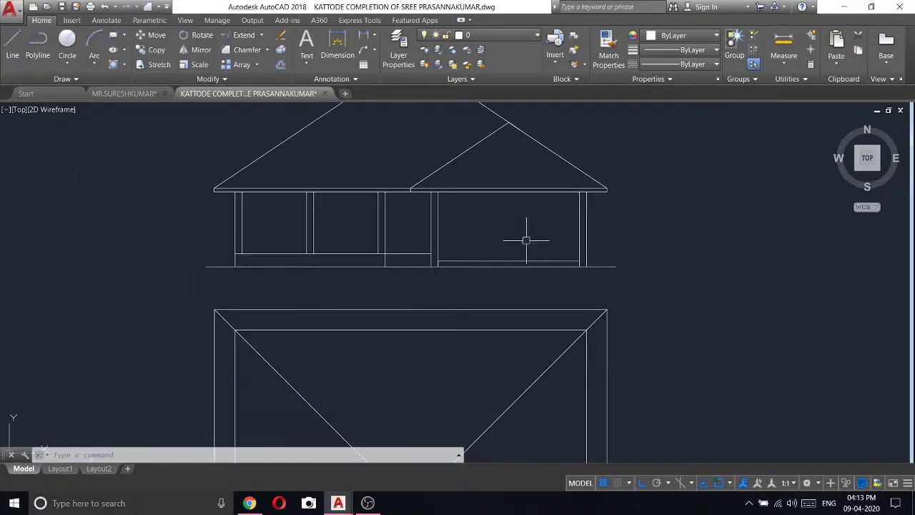
scroll(526, 240, "down", 1)
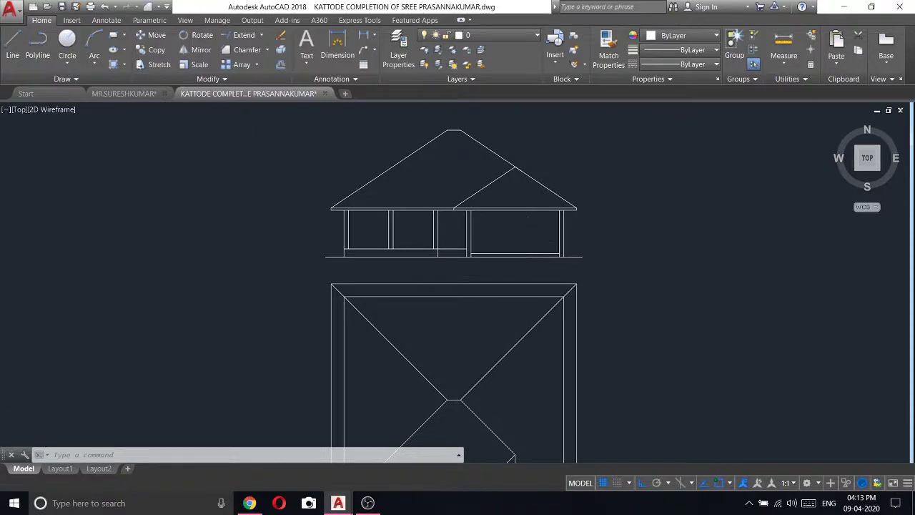
scroll(530, 240, "down", 4)
scroll(268, 224, "up", 4)
scroll(518, 239, "down", 4)
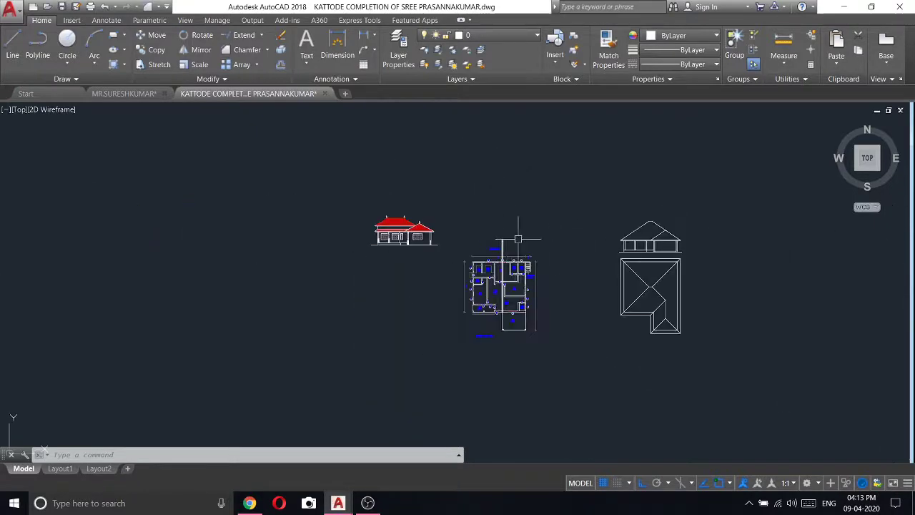
scroll(394, 232, "up", 4)
scroll(392, 214, "up", 2)
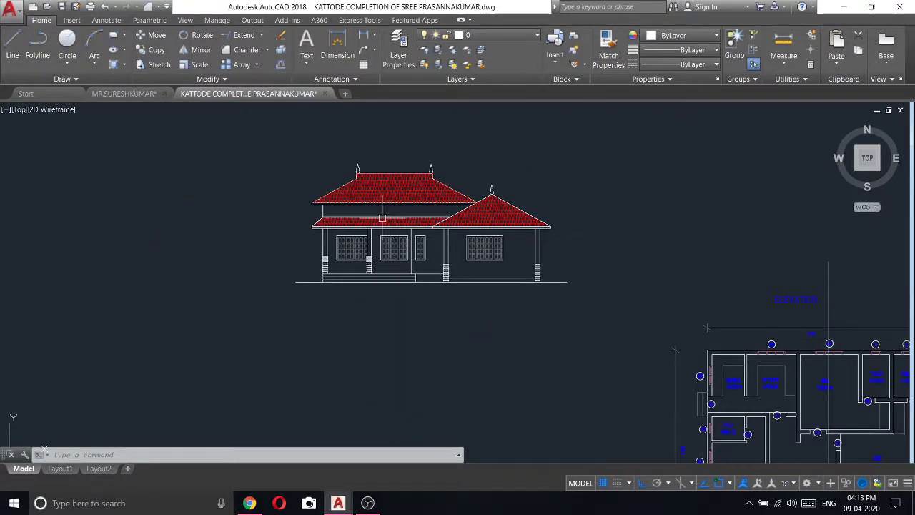
scroll(356, 236, "down", 4)
scroll(830, 249, "up", 4)
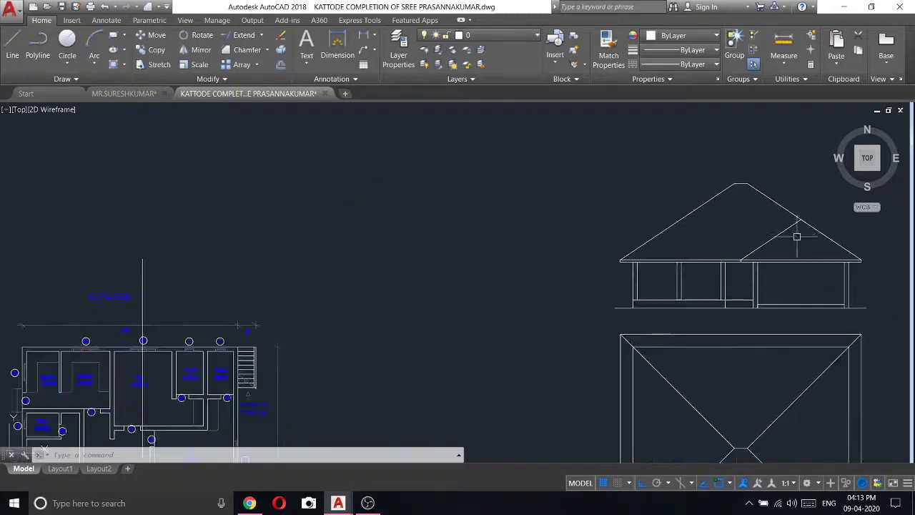
- Erase the vertical line above the floor plan
middle_click_drag(784, 228, 671, 228)
scroll(625, 182, "down", 4)
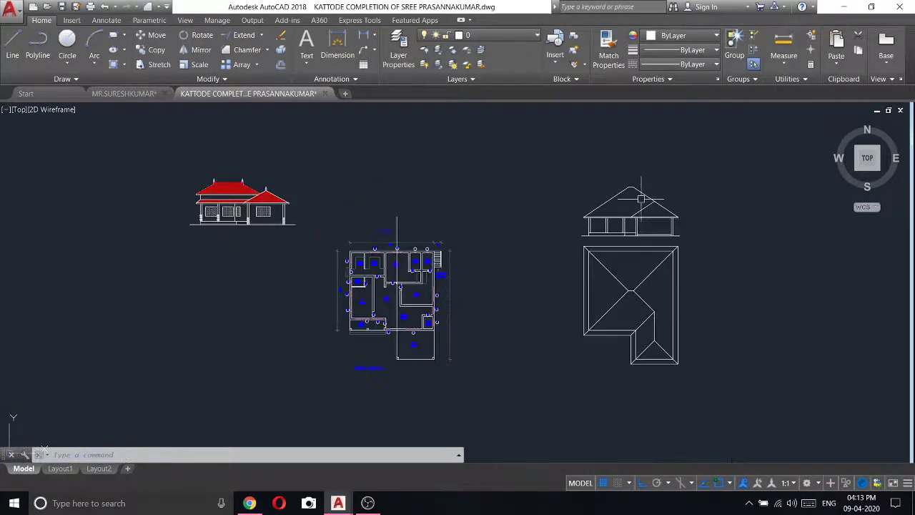
scroll(646, 268, "up", 2)
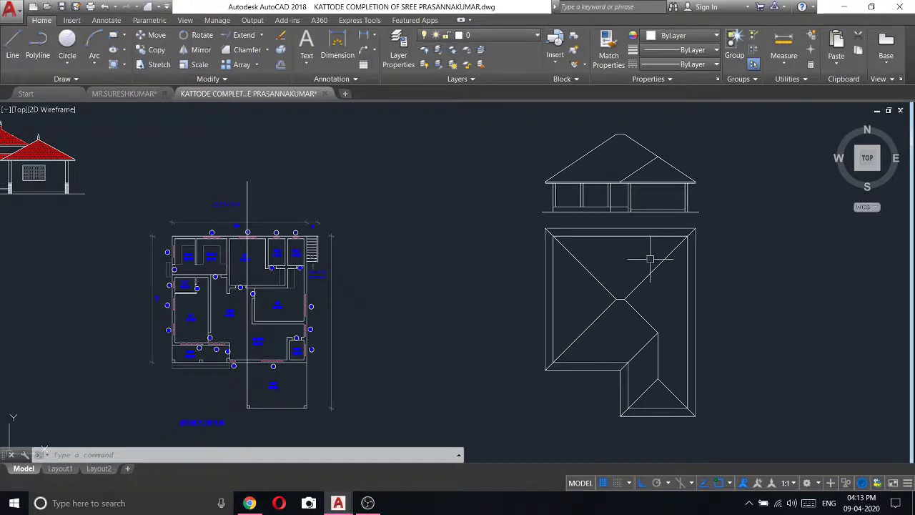
middle_click_drag(715, 204, 553, 233)
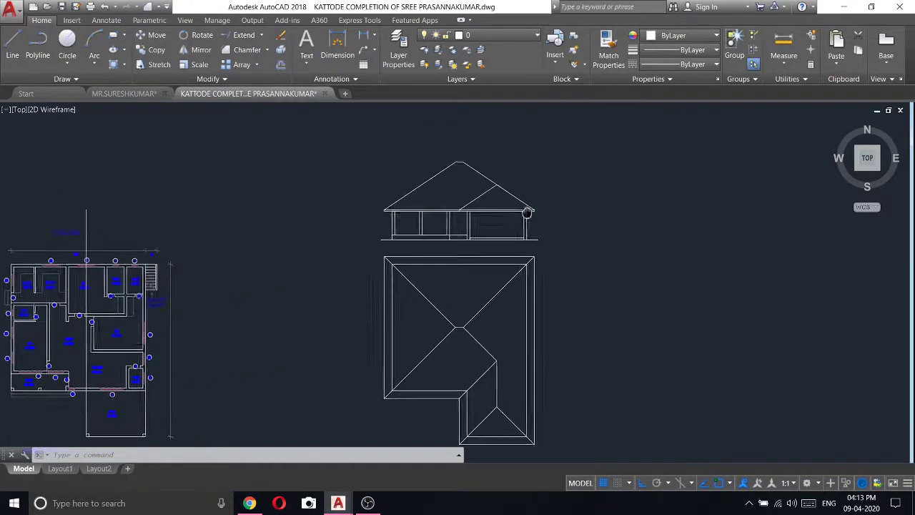
scroll(512, 220, "up", 2)
scroll(486, 198, "down", 4)
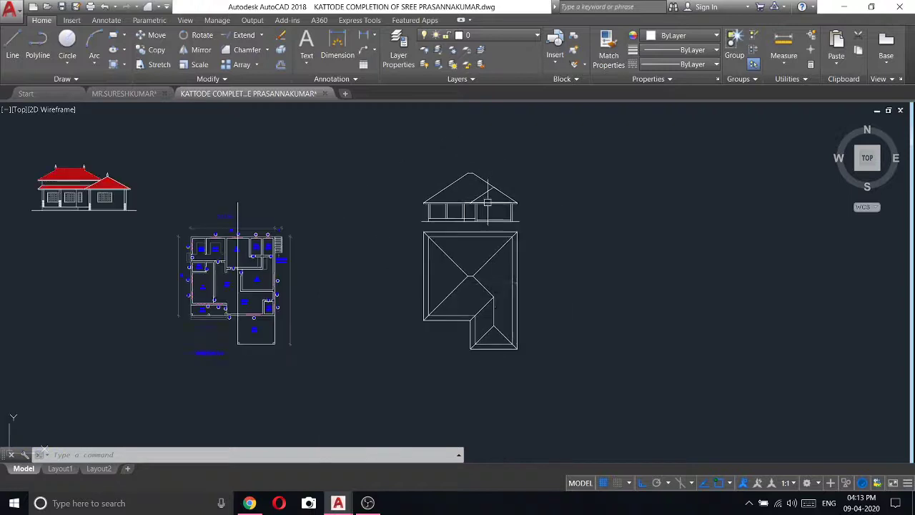
scroll(494, 283, "up", 3)
scroll(493, 283, "down", 3)
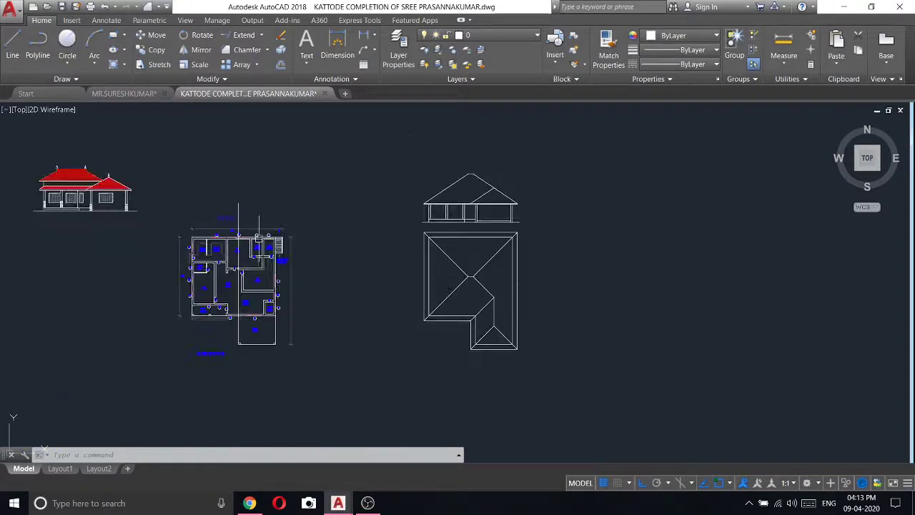
right_click(238, 204)
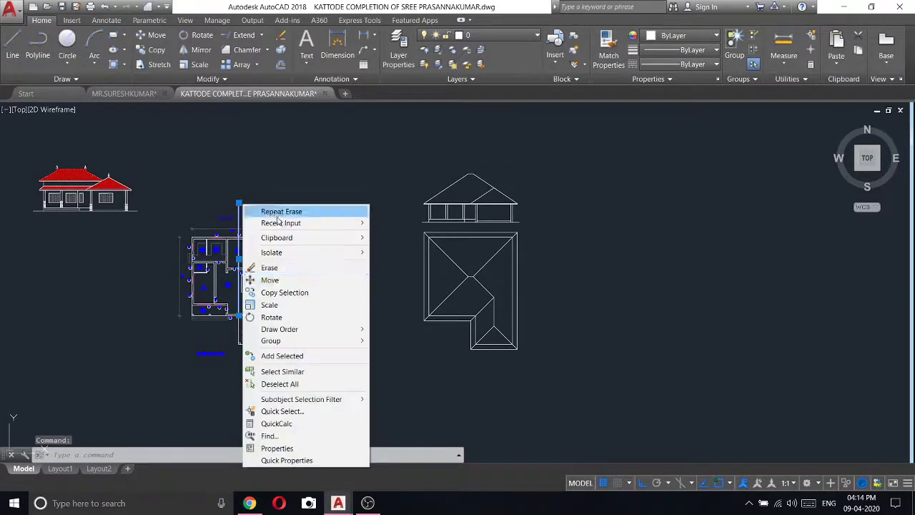
left_click(278, 268)
scroll(456, 181, "up", 2)
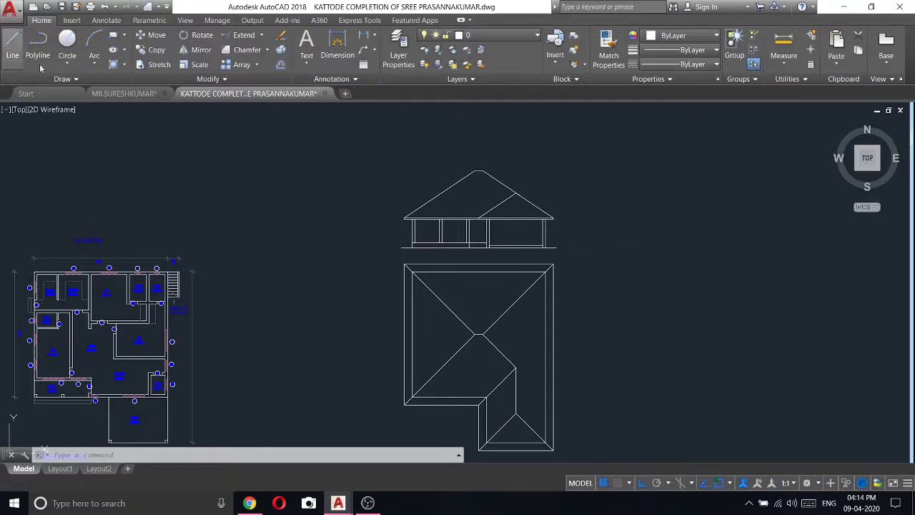
- Draw a vertical guide line up from the floor plan's left wall
left_click(13, 44)
middle_click_drag(32, 274, 240, 294)
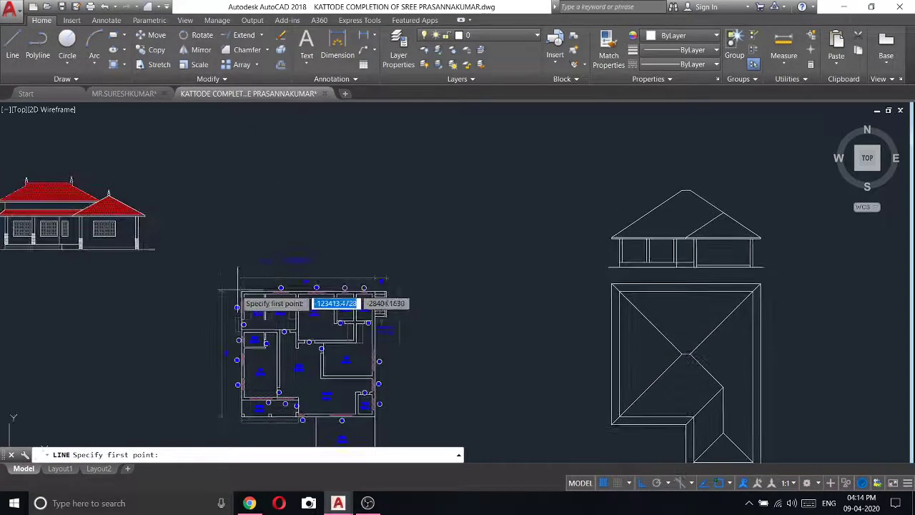
scroll(238, 291, "up", 2)
left_click(242, 298)
scroll(236, 293, "down", 2)
right_click(254, 143)
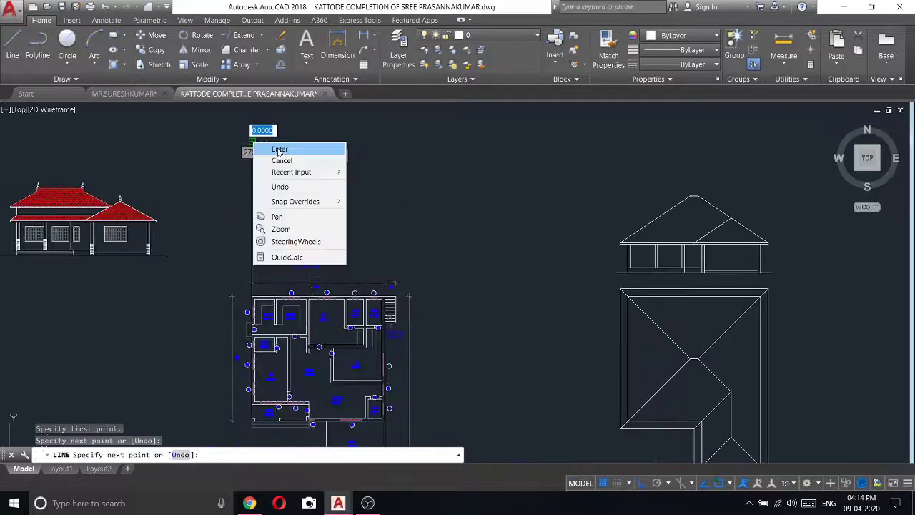
left_click(279, 150)
- Move the wireframe elevation so its left wall sits on the vertical guide line
left_click(528, 165)
right_click(527, 164)
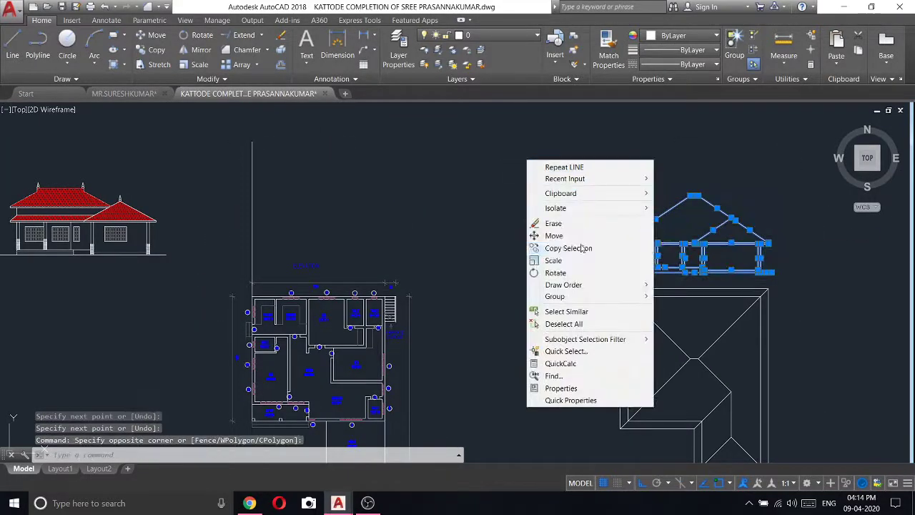
left_click(557, 235)
scroll(624, 252, "up", 3)
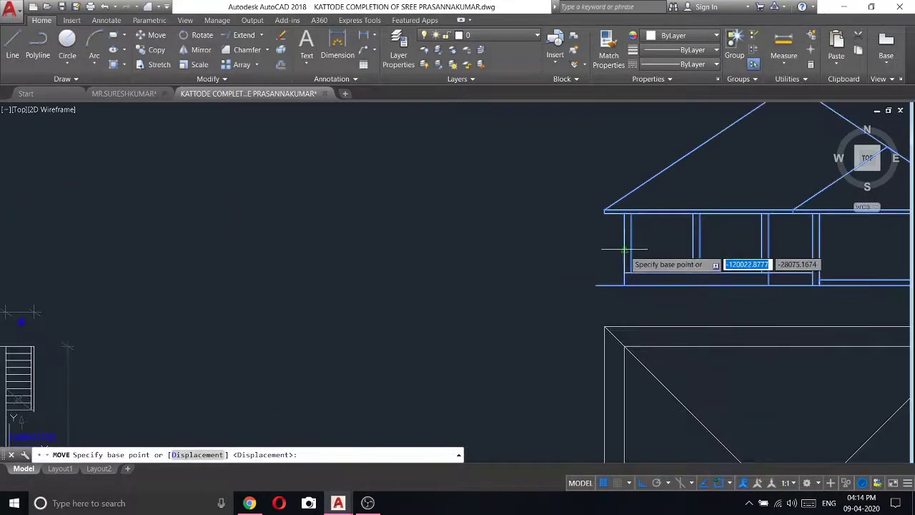
left_click(624, 251)
scroll(500, 215, "down", 5)
scroll(483, 236, "up", 2)
scroll(500, 250, "up", 3)
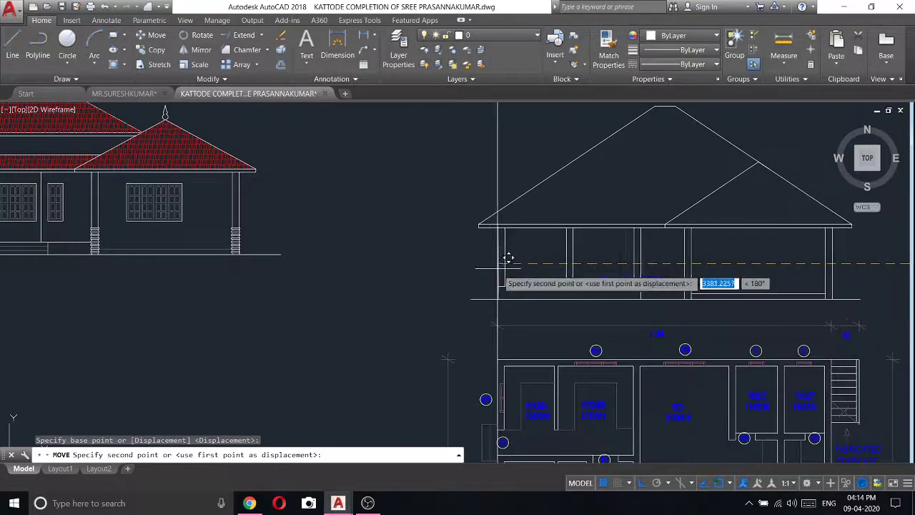
left_click(504, 250)
right_click(494, 239)
- Erase the vertical guide line and the ELEVATION text label
left_click(432, 214)
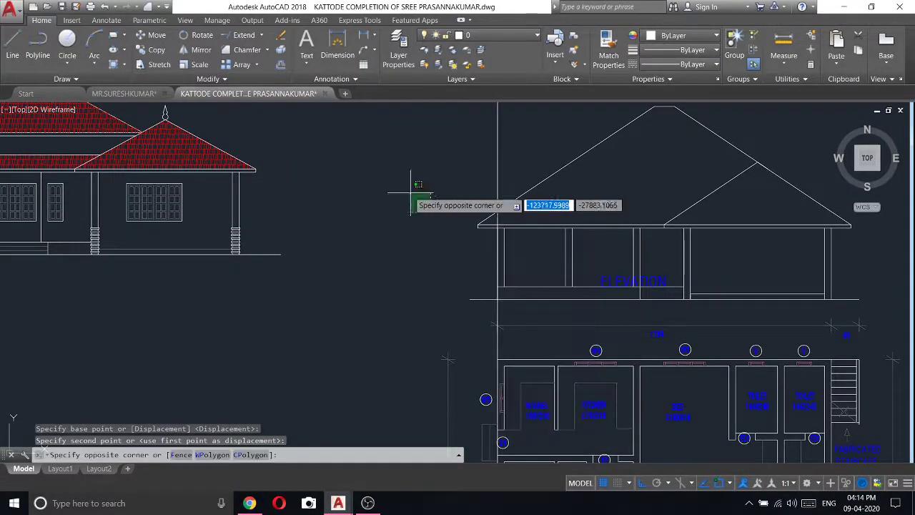
left_click(533, 138)
right_click(447, 103)
left_click(497, 185)
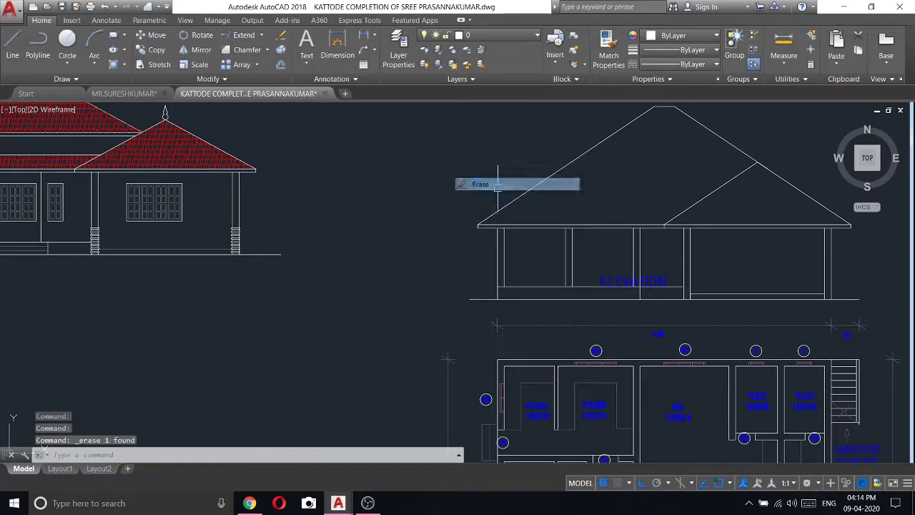
right_click(611, 283)
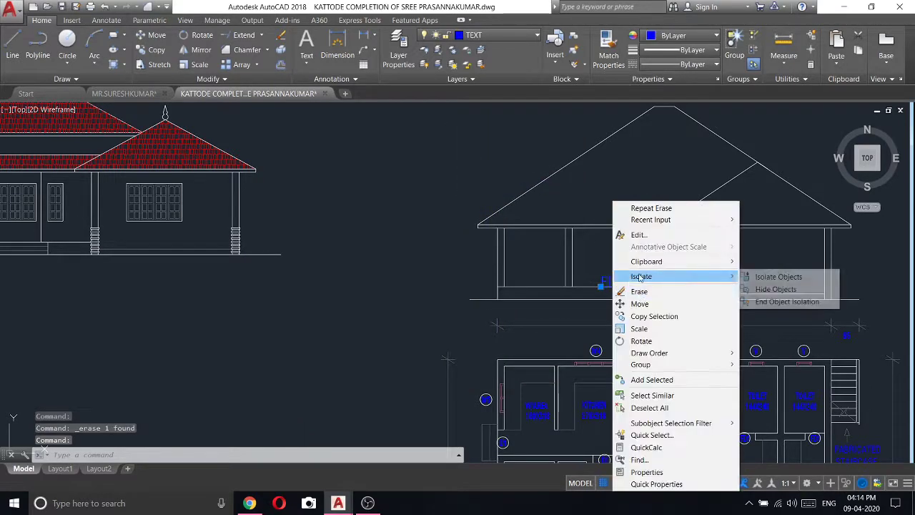
left_click(629, 291)
scroll(528, 228, "down", 3)
- Select the left window of the coloured front elevation, including its arched top
middle_click_drag(639, 241, 555, 222)
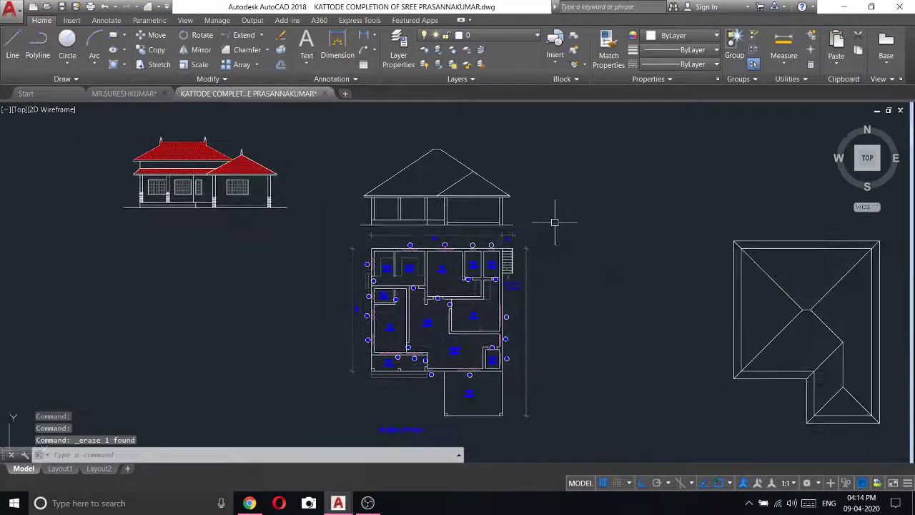
left_click(56, 80)
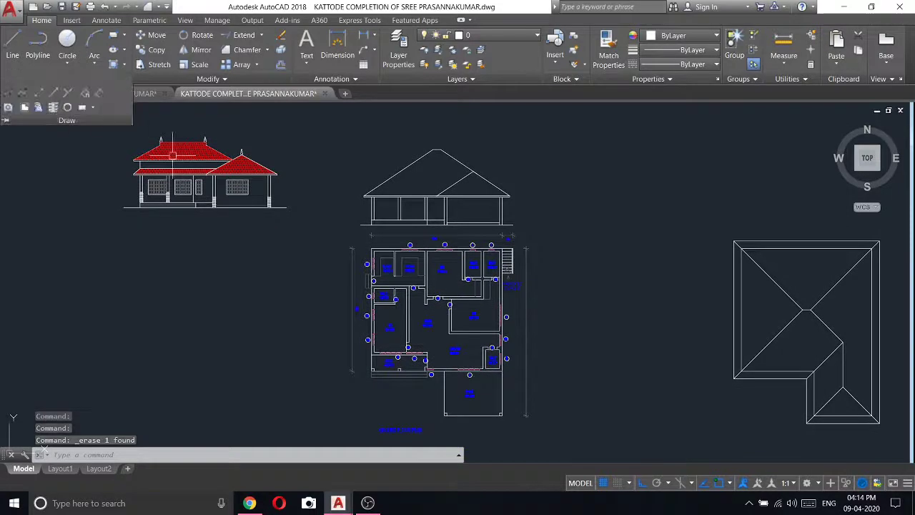
scroll(152, 189, "up", 5)
left_click(146, 135)
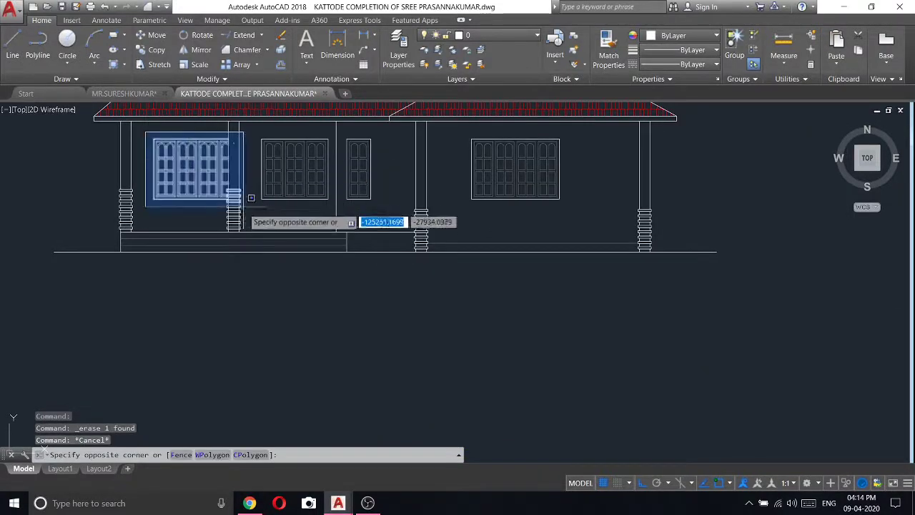
scroll(204, 191, "up", 2)
scroll(221, 195, "up", 2)
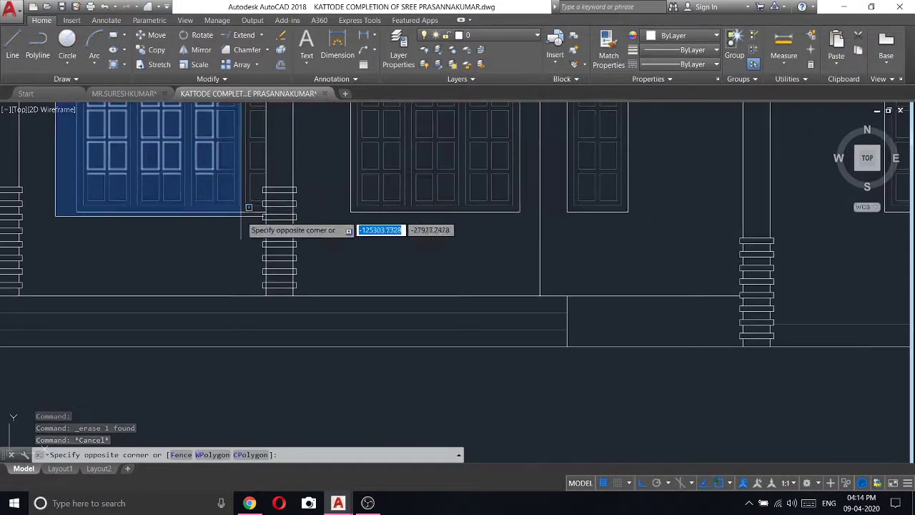
scroll(254, 202, "up", 3)
left_click(289, 210)
scroll(279, 216, "down", 2)
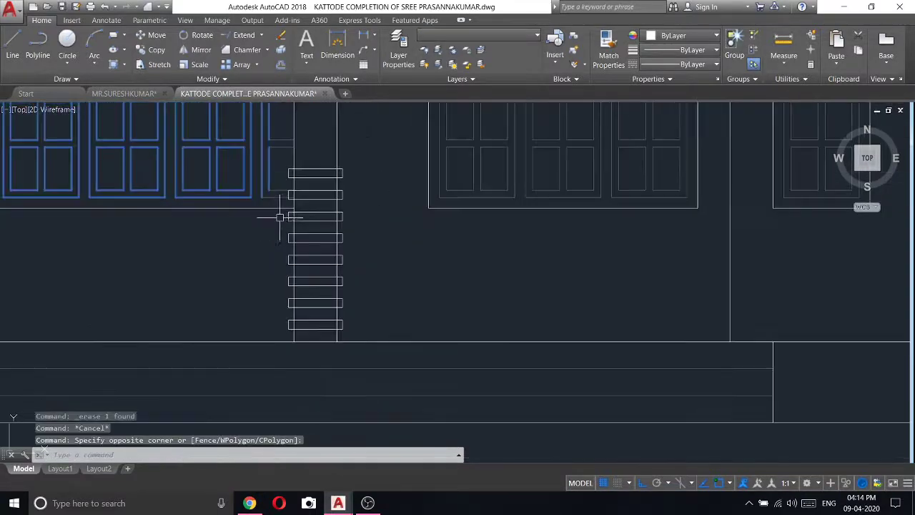
middle_click_drag(265, 160, 286, 288)
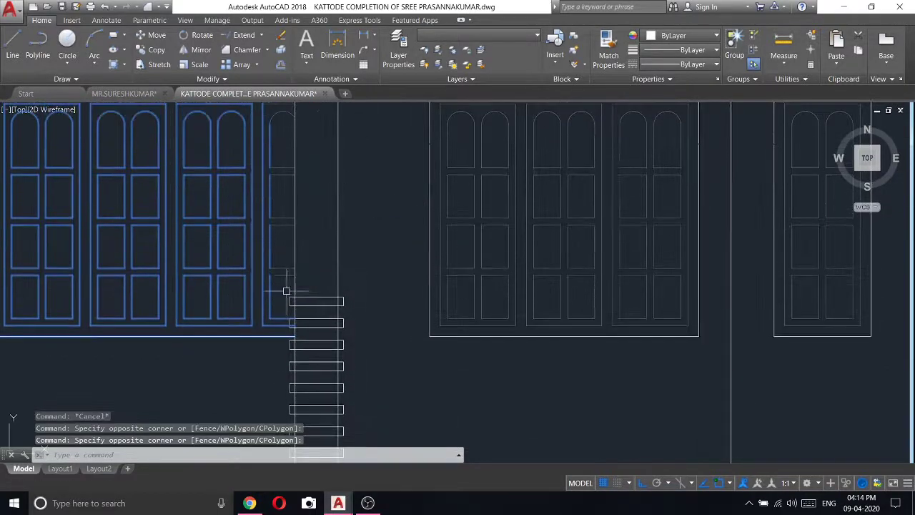
scroll(280, 279, "down", 3)
left_click(261, 199)
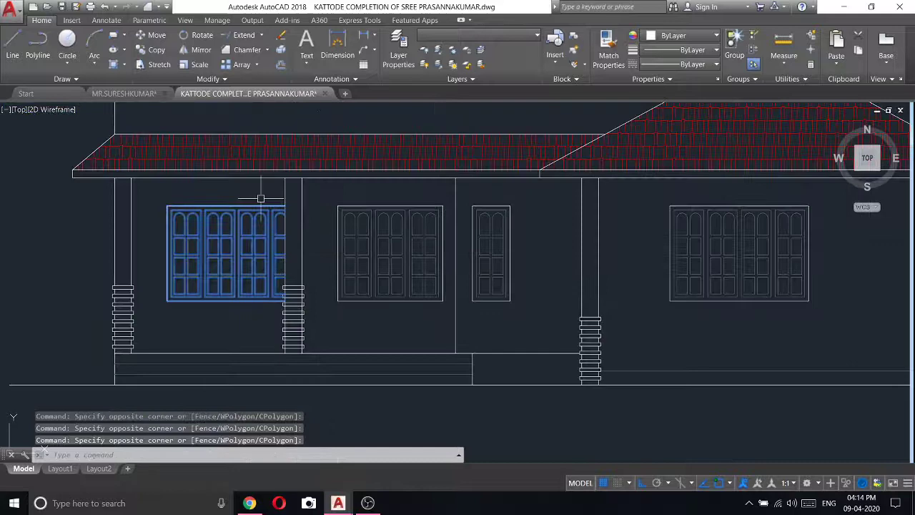
- Add the middle window, the narrow door window and the right window to the selection
left_click(446, 304)
left_click(337, 198)
left_click(531, 305)
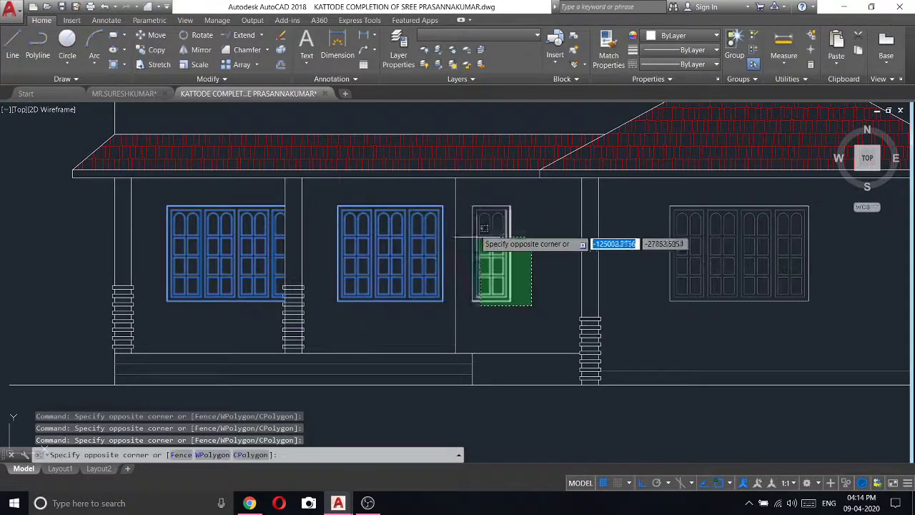
left_click(484, 228)
scroll(550, 225, "down", 4)
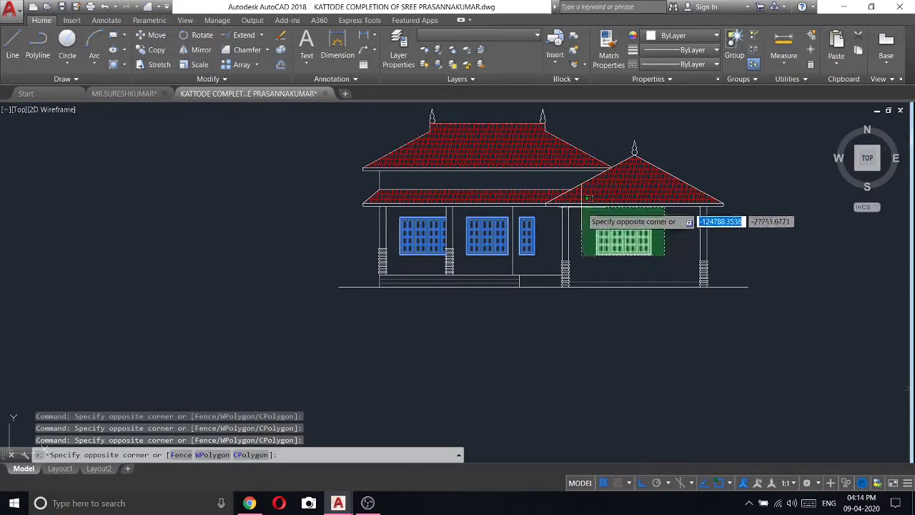
left_click(583, 212)
- Copy the selected windows from the eave corner onto the plain elevation's walls
right_click(584, 215)
left_click(619, 303)
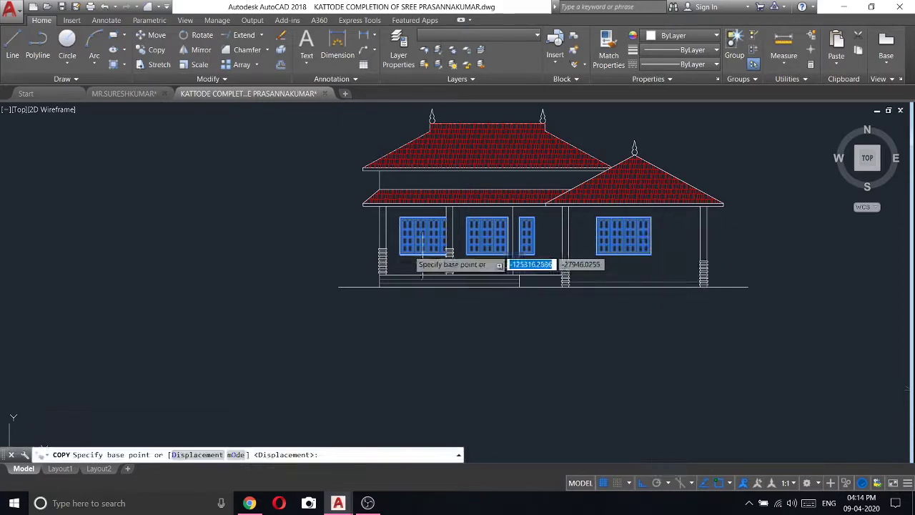
scroll(390, 202, "up", 3)
left_click(387, 200)
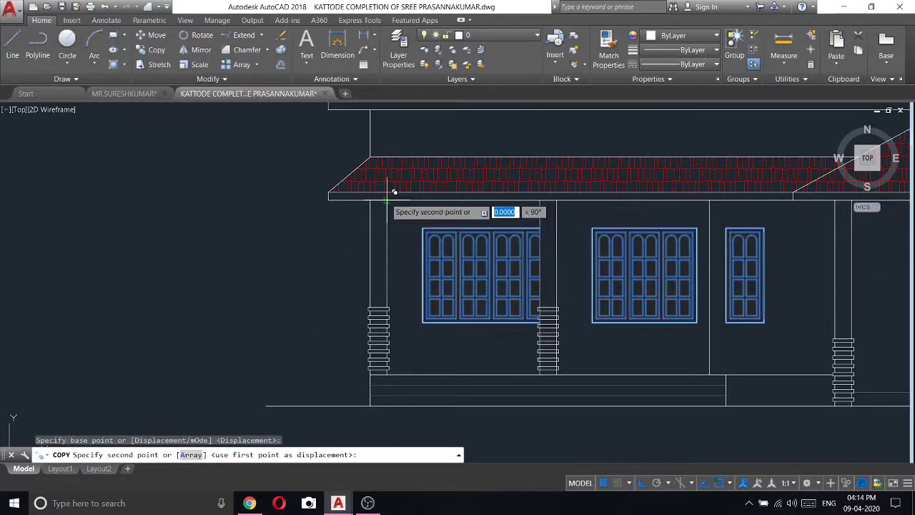
scroll(387, 200, "down", 3)
scroll(747, 241, "up", 3)
scroll(747, 240, "up", 2)
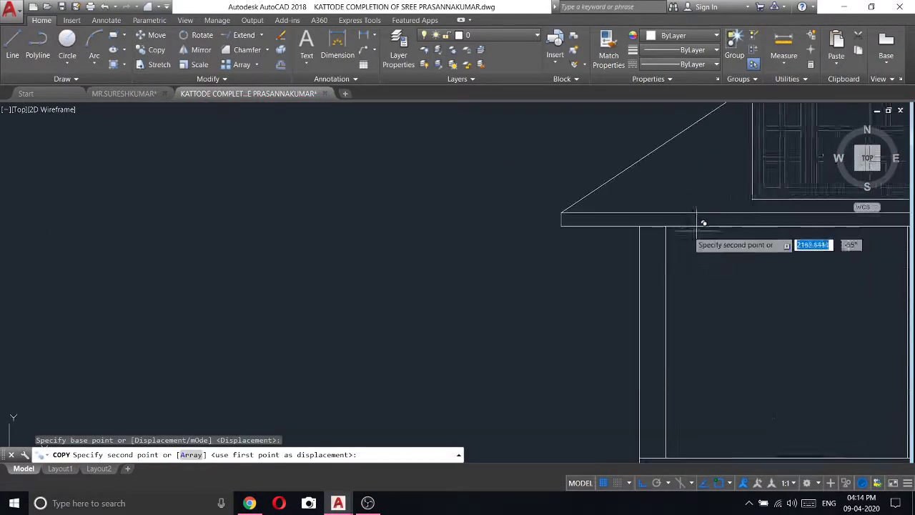
scroll(701, 221, "up", 2)
left_click(610, 209)
key("Escape")
scroll(408, 173, "down", 3)
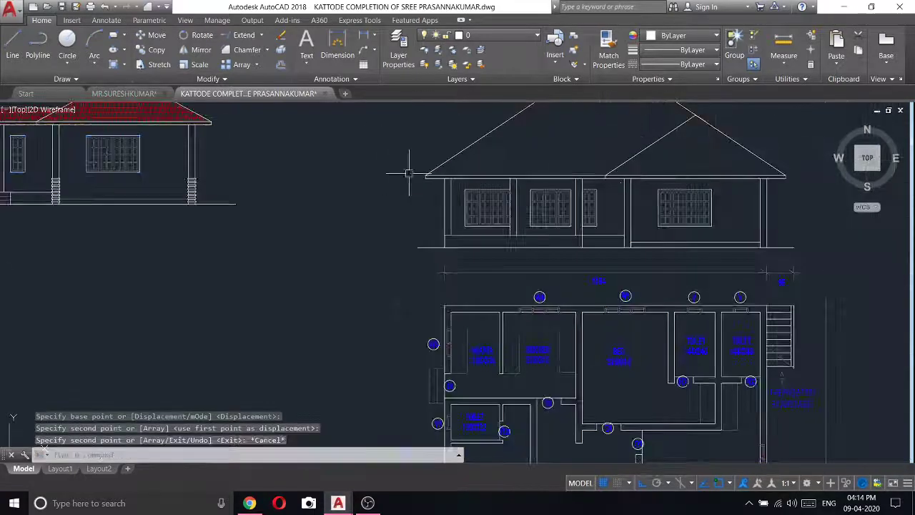
middle_click_drag(672, 213, 542, 170)
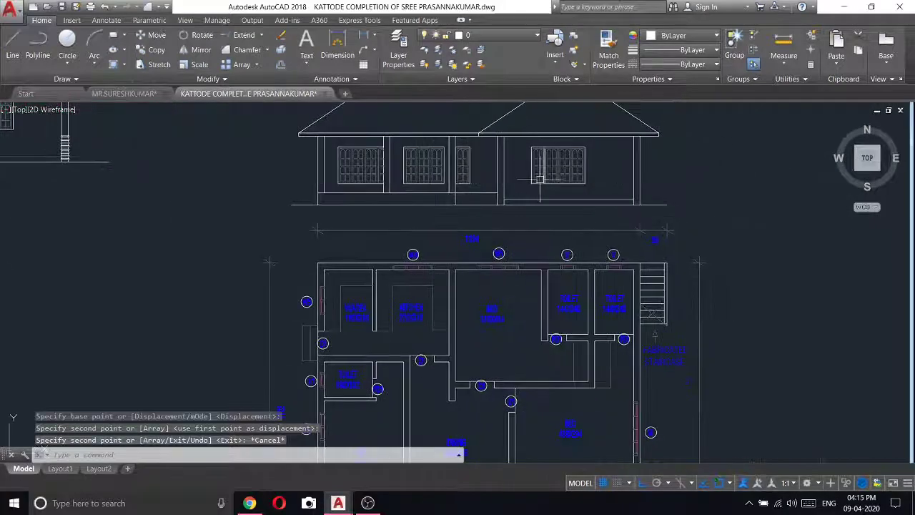
scroll(506, 189, "down", 3)
scroll(484, 278, "down", 2)
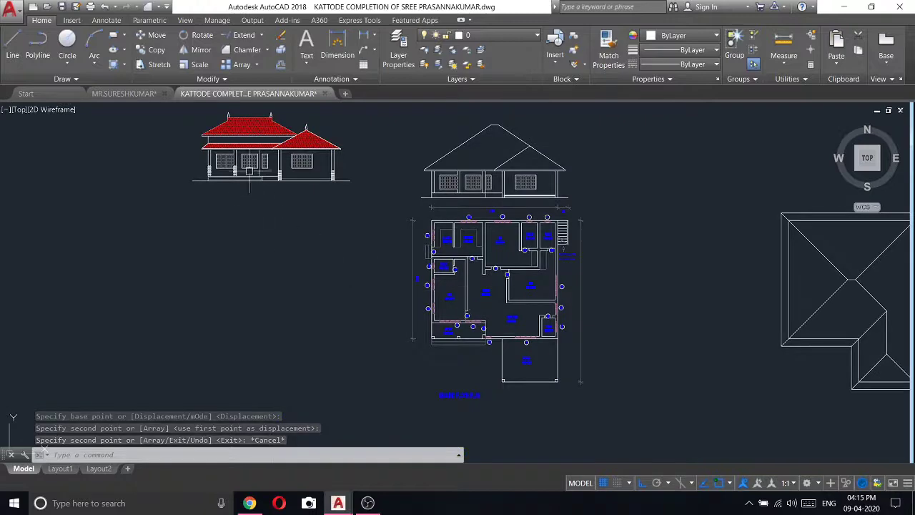
- Check the two horizontal plinth lines, starting and then cancelling a line at the plinth
scroll(249, 172, "up", 5)
scroll(301, 198, "up", 3)
left_click(344, 236)
left_click(177, 167)
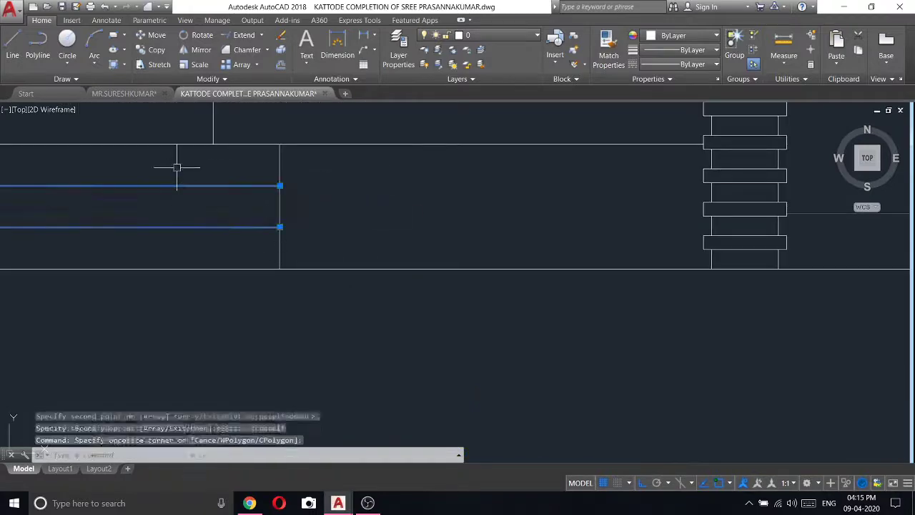
key("Escape")
scroll(176, 167, "down", 2)
left_click(20, 52)
scroll(520, 265, "down", 3)
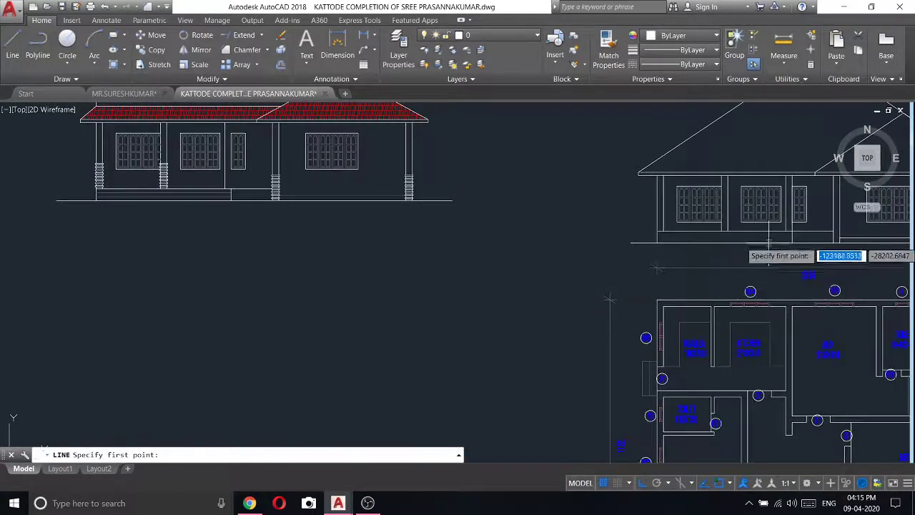
scroll(317, 336, "up", 3)
scroll(315, 350, "up", 2)
left_click(304, 194)
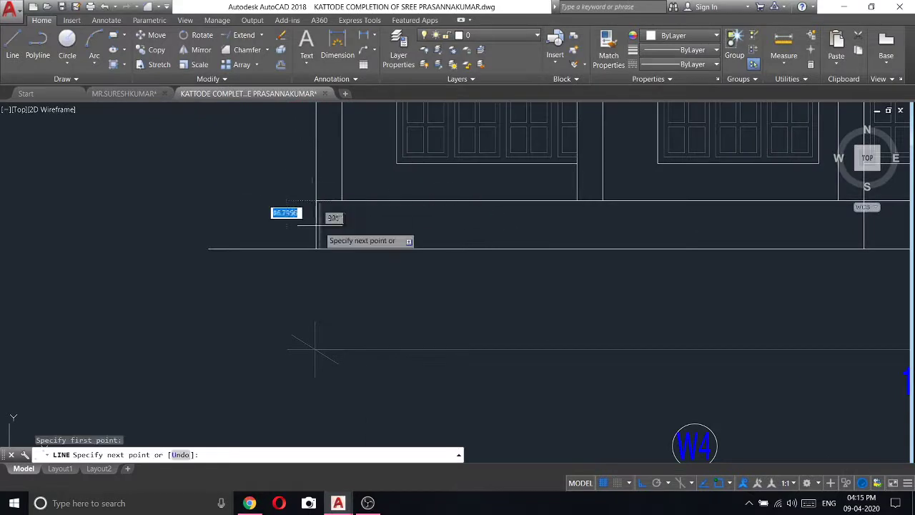
key("Escape")
- Offset two plinth lines by 15 into the plinth band
left_click(281, 65)
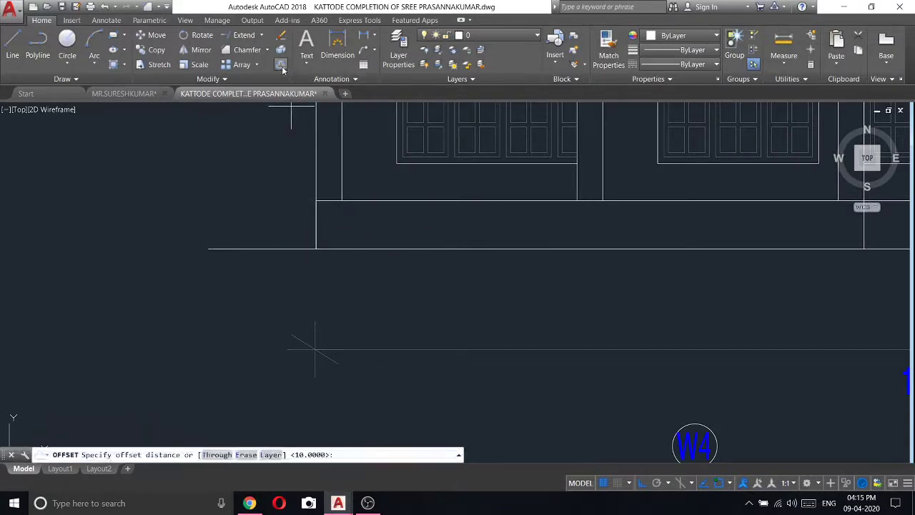
type("15")
key("Return")
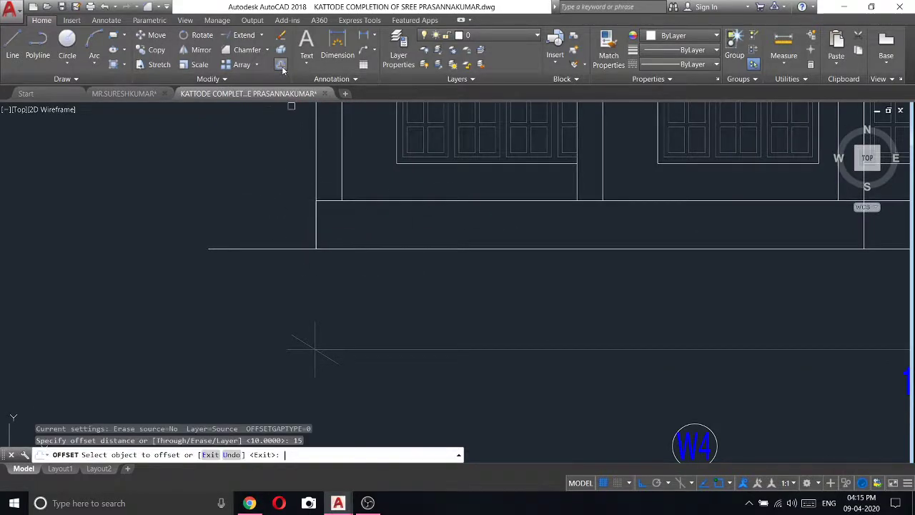
left_click(395, 201)
left_click(390, 216)
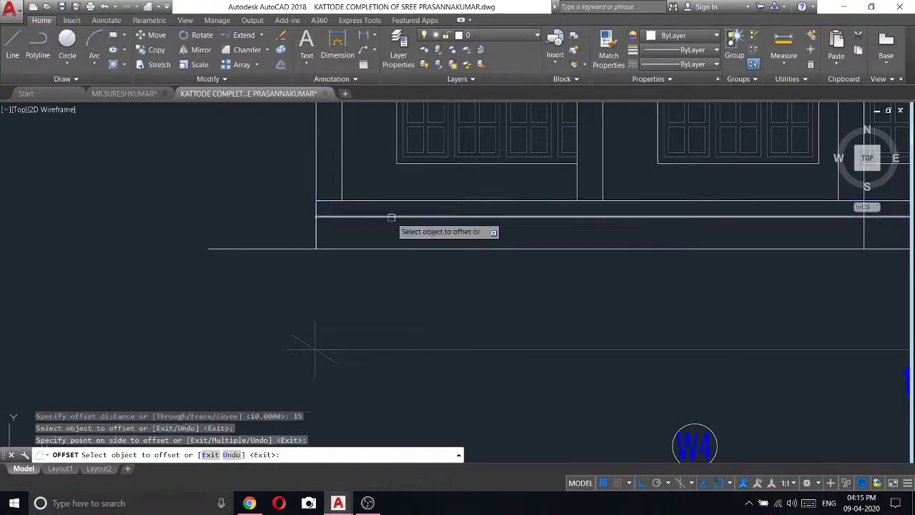
left_click(391, 216)
left_click(321, 229)
right_click(314, 210)
left_click(285, 182)
scroll(405, 234, "down", 5)
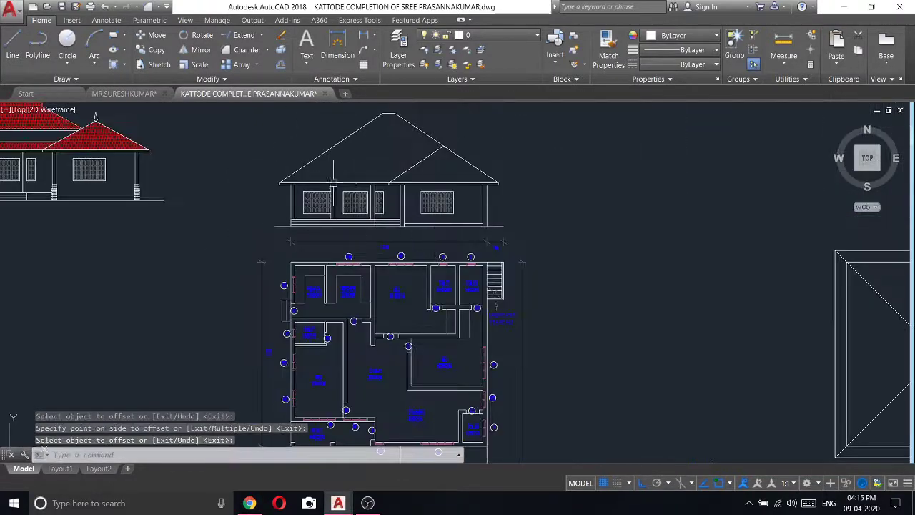
scroll(333, 183, "up", 2)
scroll(366, 210, "down", 2)
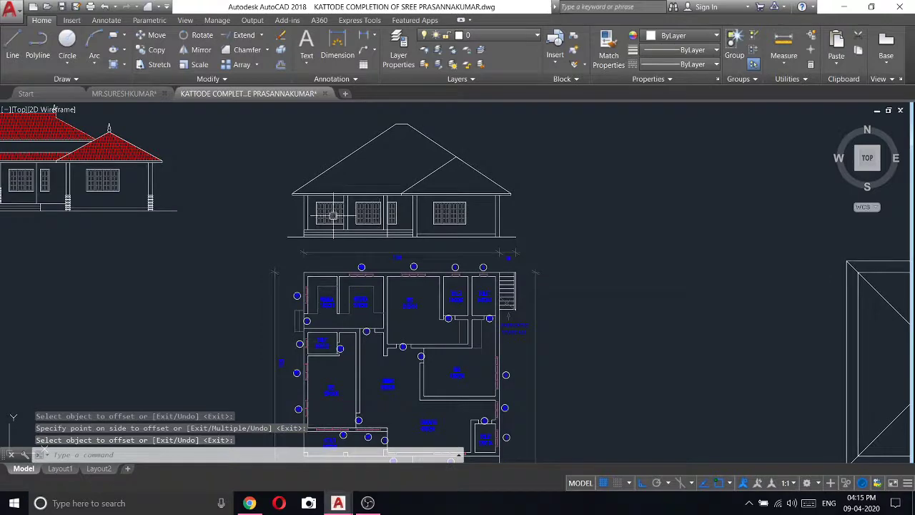
scroll(408, 174, "up", 2)
scroll(414, 177, "down", 4)
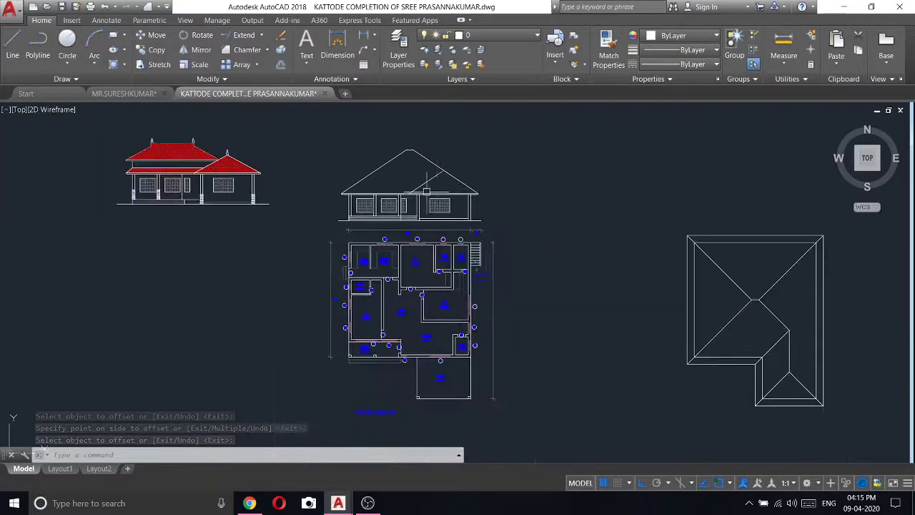
scroll(437, 177, "up", 6)
scroll(444, 178, "down", 2)
scroll(435, 181, "up", 4)
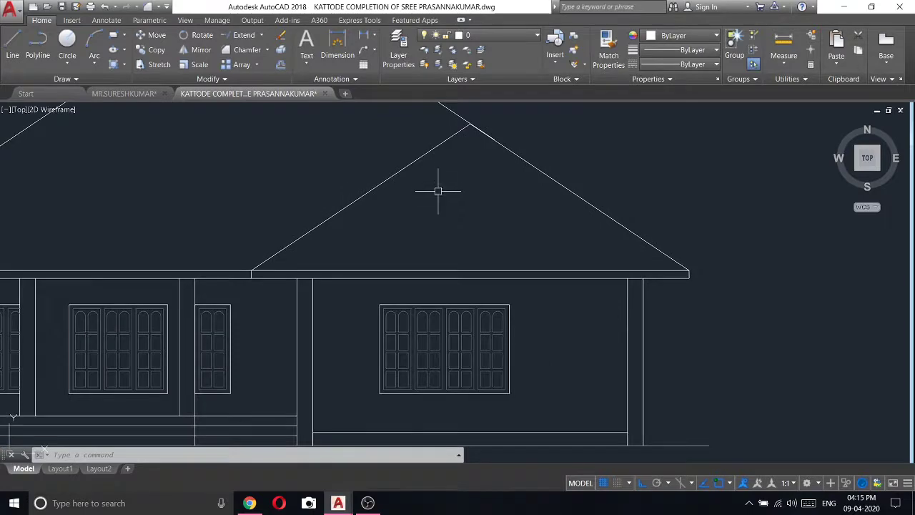
scroll(437, 190, "down", 4)
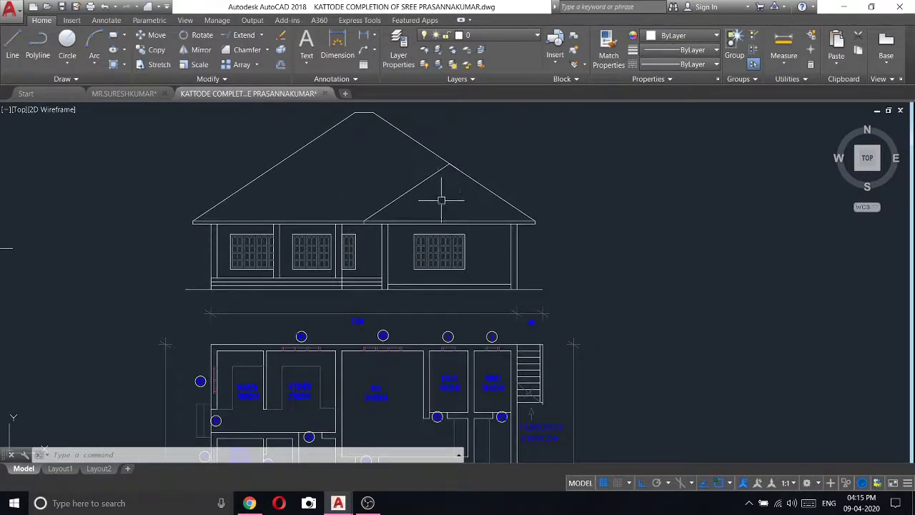
middle_click_drag(348, 160, 514, 252)
scroll(514, 251, "down", 2)
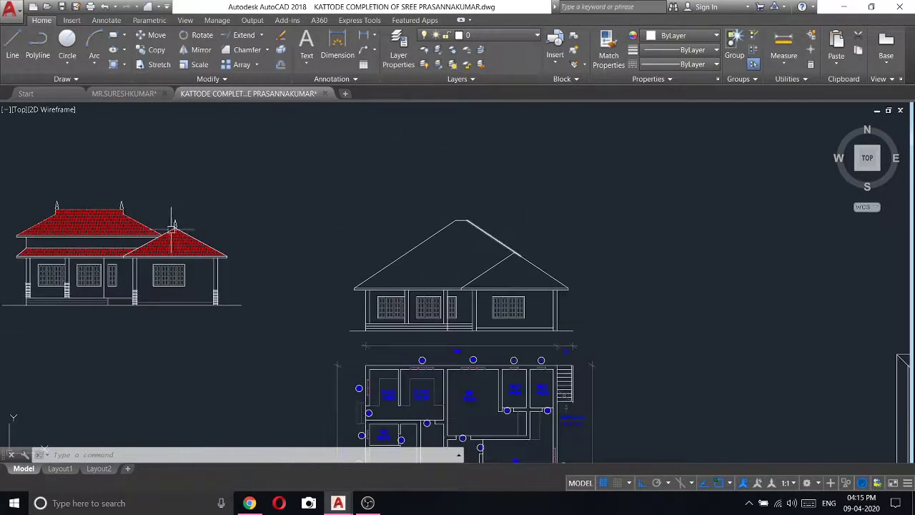
scroll(173, 228, "up", 5)
left_click(272, 198)
left_click(160, 156)
right_click(158, 152)
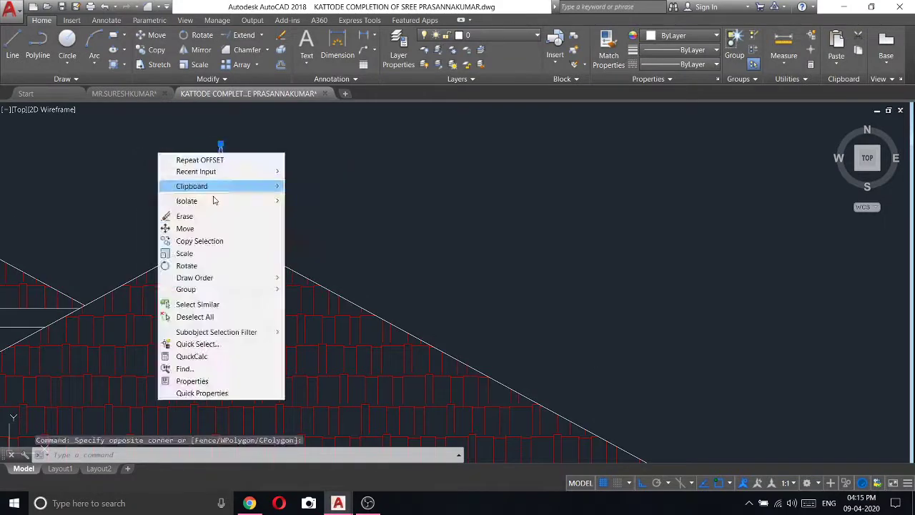
left_click(212, 245)
left_click(221, 237)
scroll(229, 232, "down", 5)
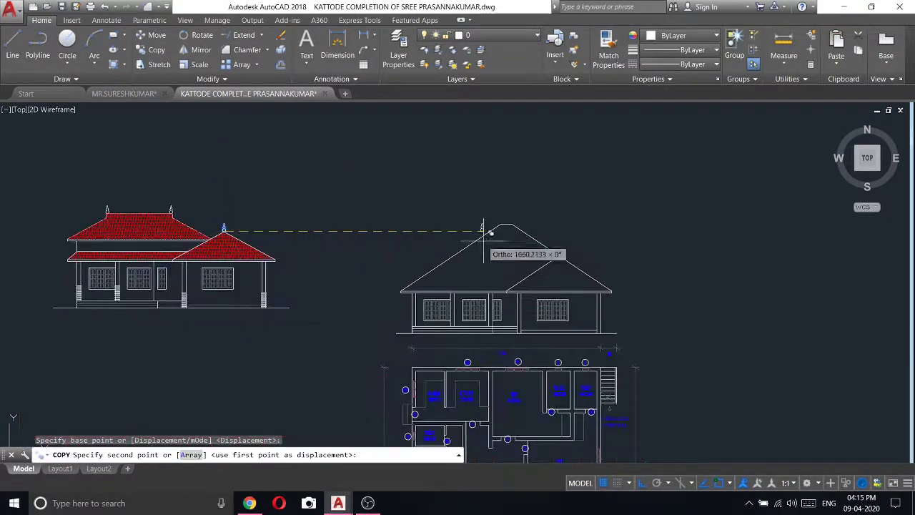
scroll(491, 232, "up", 5)
left_click(548, 211)
scroll(547, 188, "down", 5)
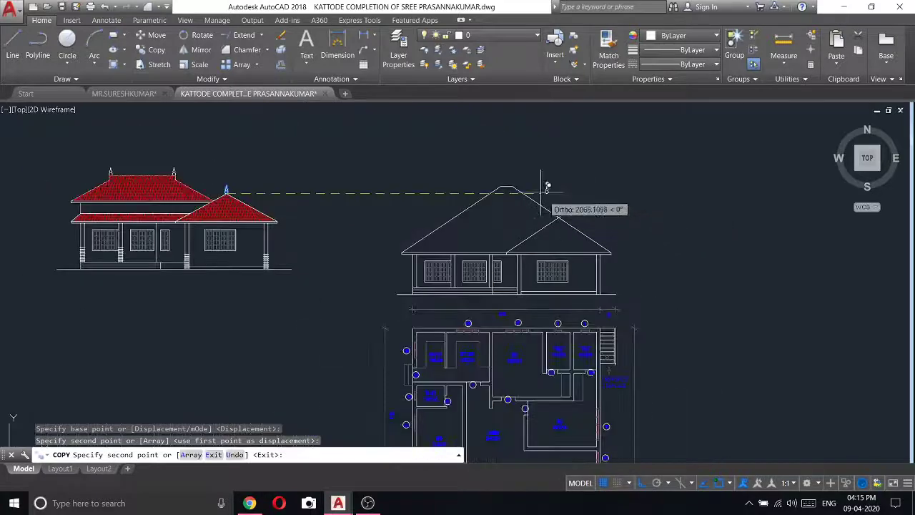
scroll(548, 188, "up", 4)
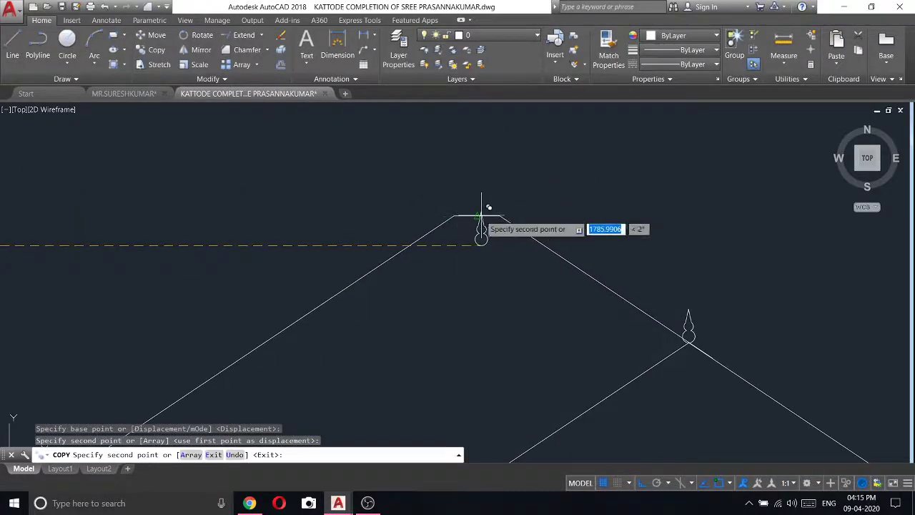
left_click(454, 185)
left_click(499, 184)
key("Escape")
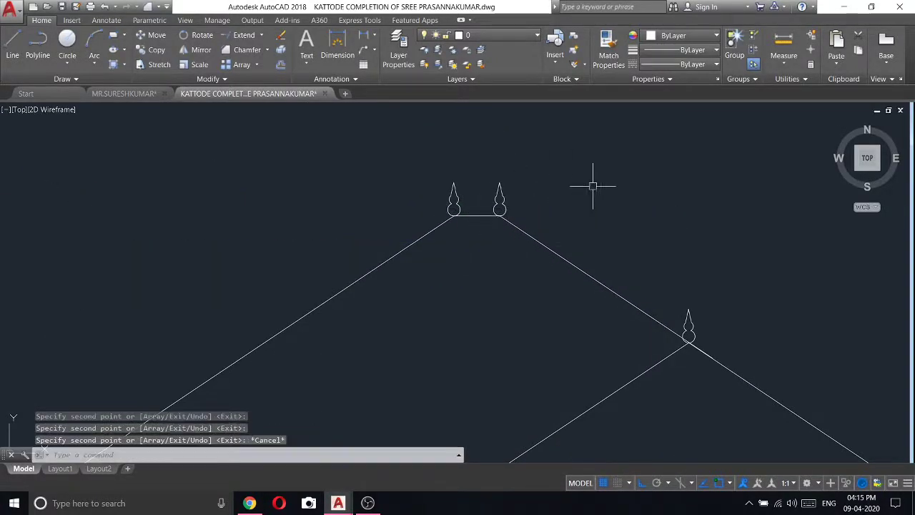
scroll(592, 186, "down", 5)
scroll(654, 214, "up", 4)
scroll(572, 218, "up", 2)
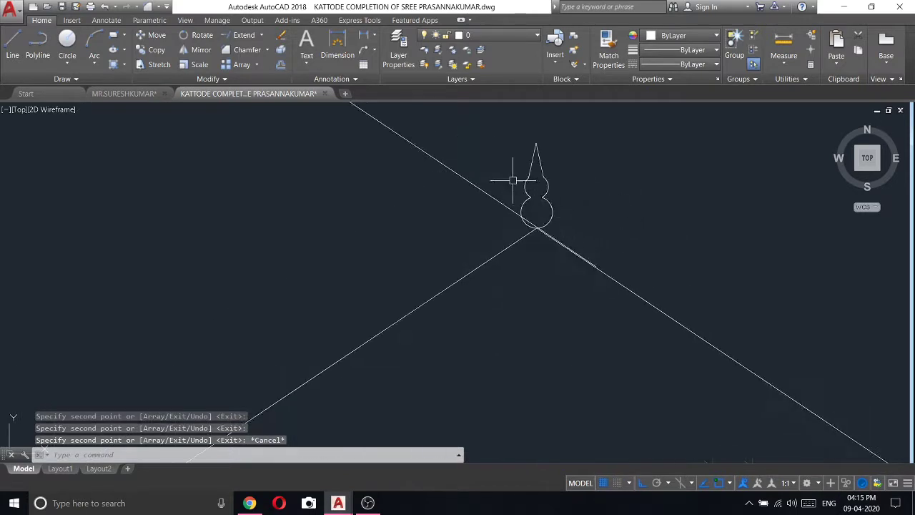
scroll(564, 235, "up", 3)
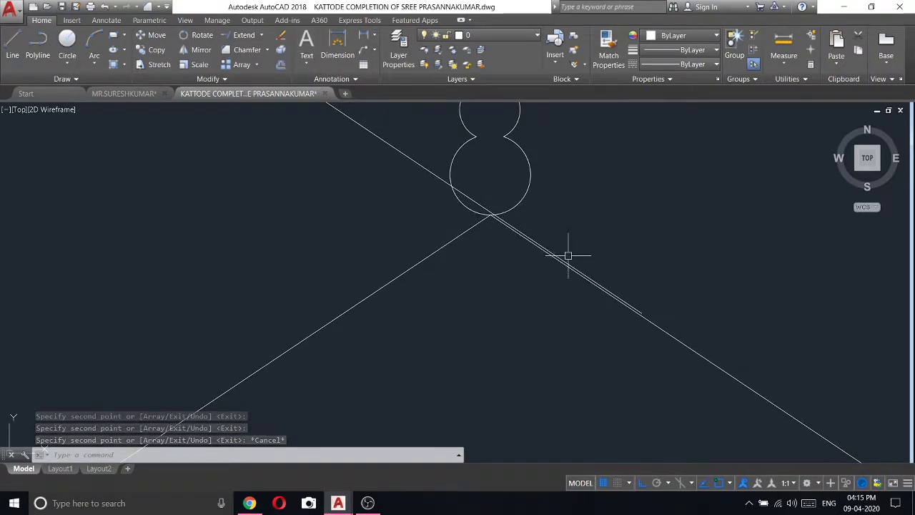
left_click(564, 261)
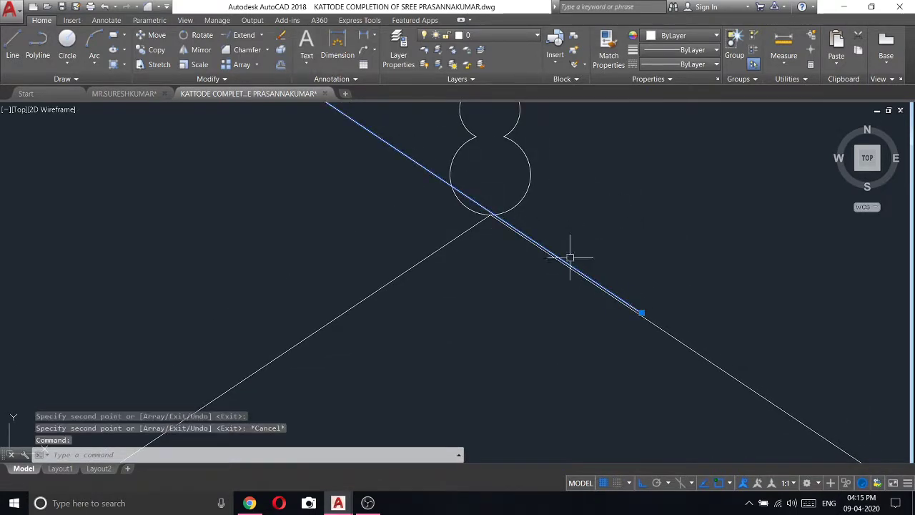
left_click(641, 312)
key("Escape")
scroll(551, 213, "down", 5)
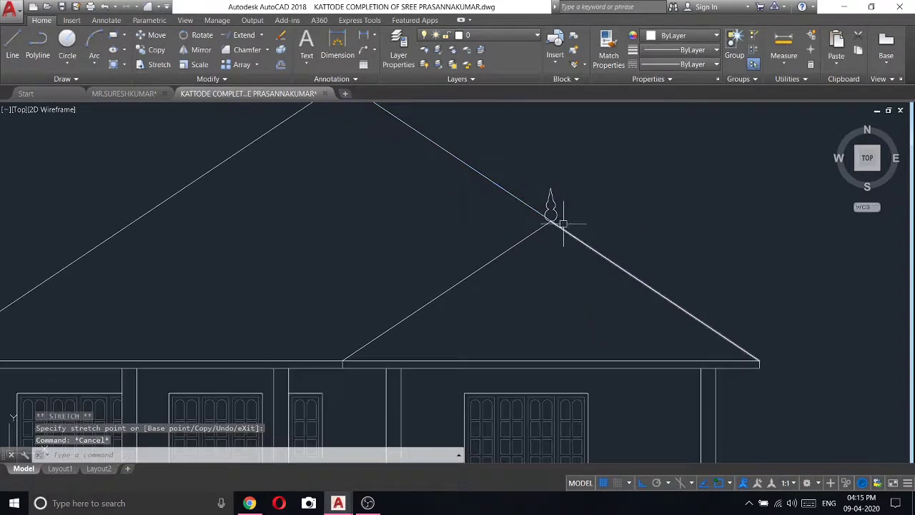
scroll(550, 214, "up", 5)
scroll(538, 204, "up", 2)
left_click(541, 205)
scroll(644, 261, "up", 6)
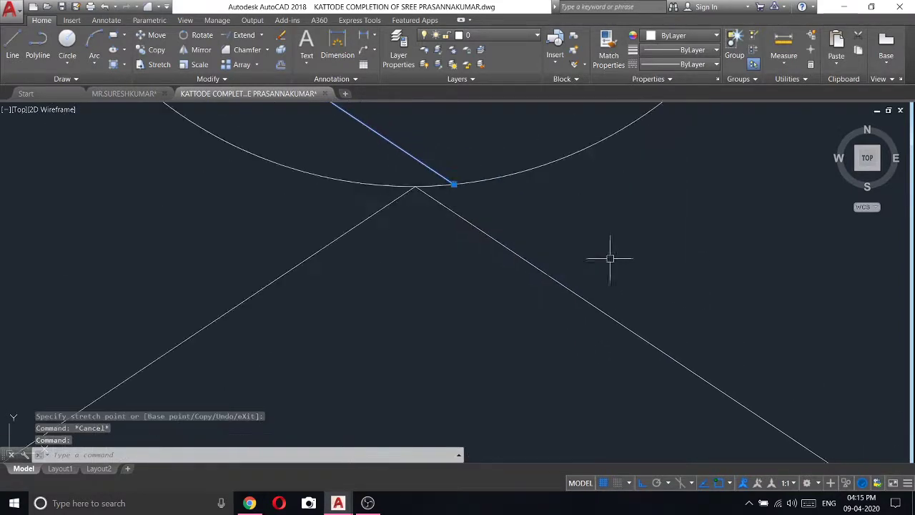
left_click(453, 185)
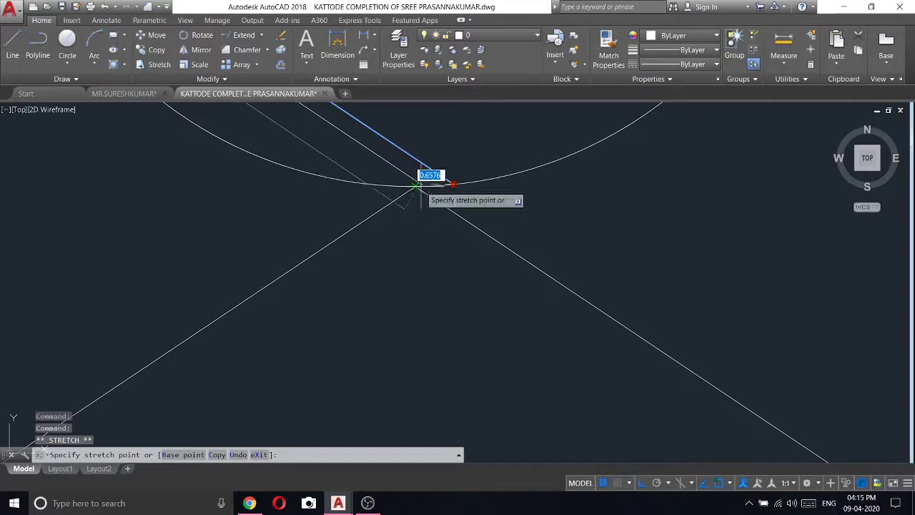
key("Escape")
scroll(490, 193, "down", 3)
scroll(512, 212, "down", 8)
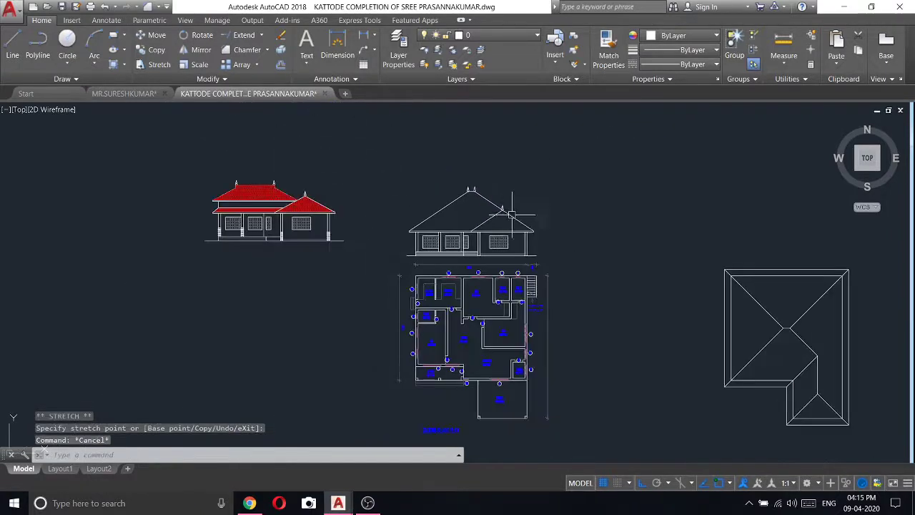
scroll(564, 214, "up", 5)
scroll(507, 205, "up", 4)
scroll(443, 190, "up", 2)
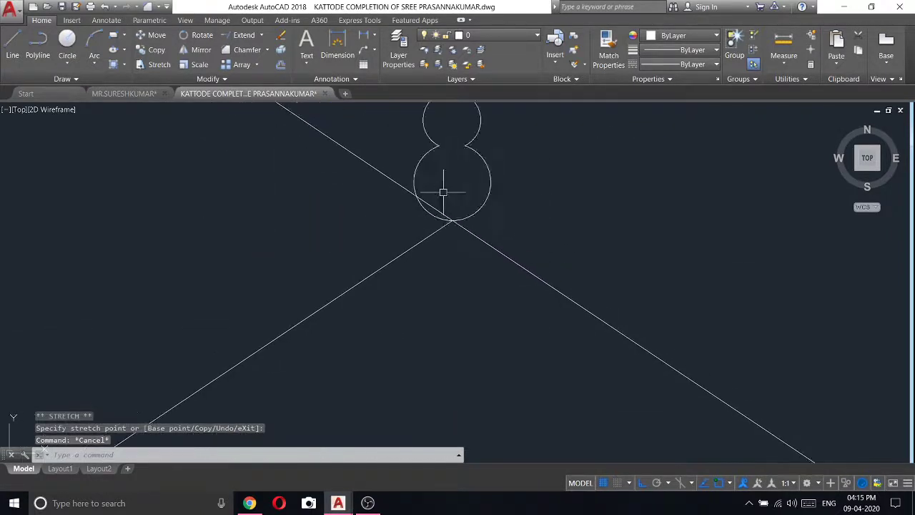
scroll(441, 190, "up", 2)
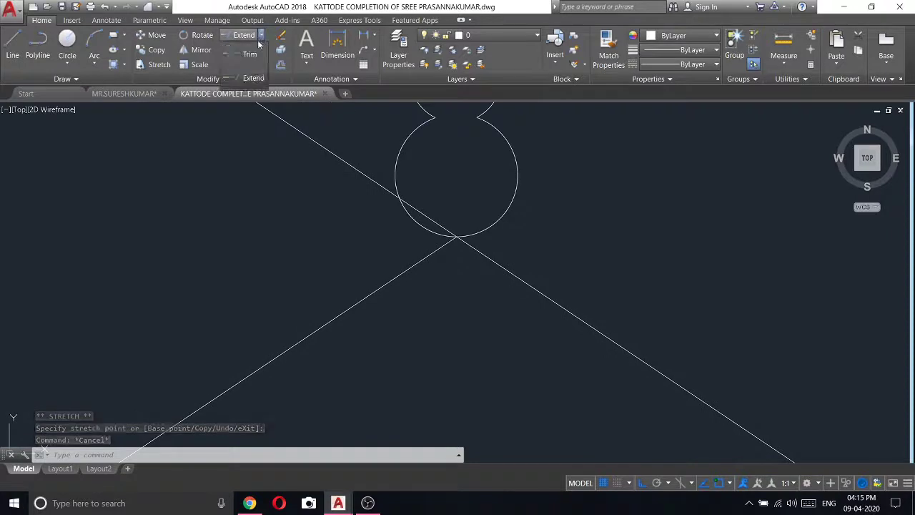
left_click(246, 54)
scroll(458, 179, "down", 5)
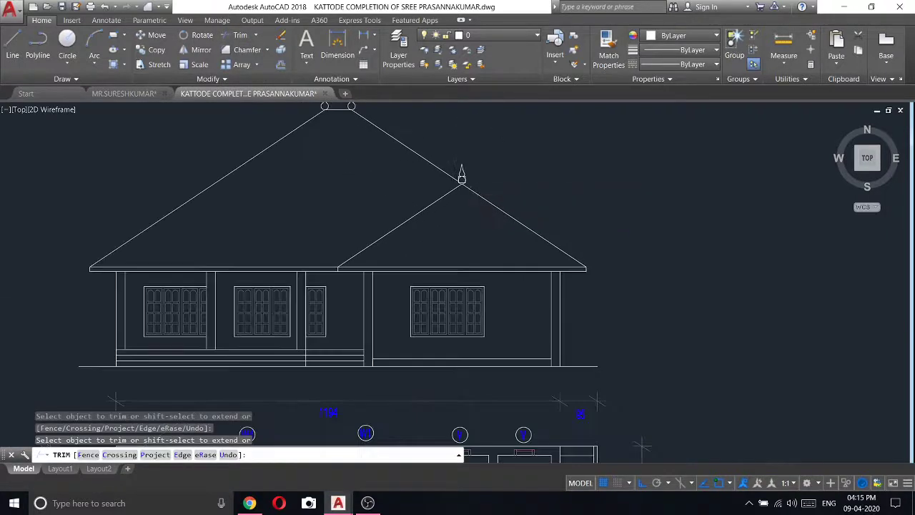
scroll(486, 179, "down", 5)
scroll(672, 315, "up", 2)
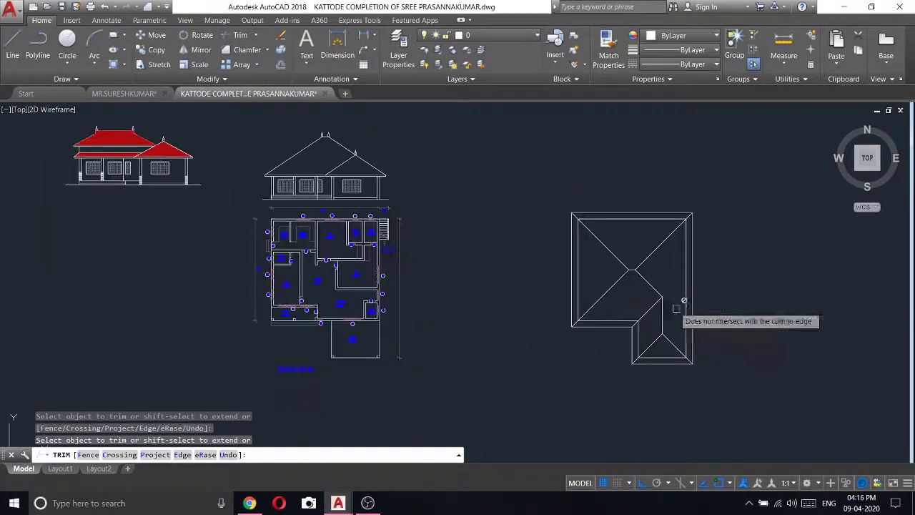
key("Escape")
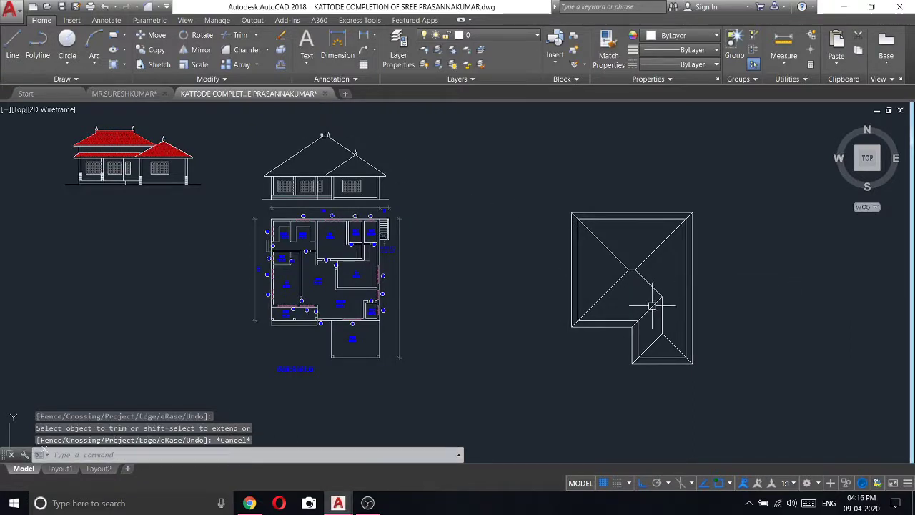
left_click(656, 290)
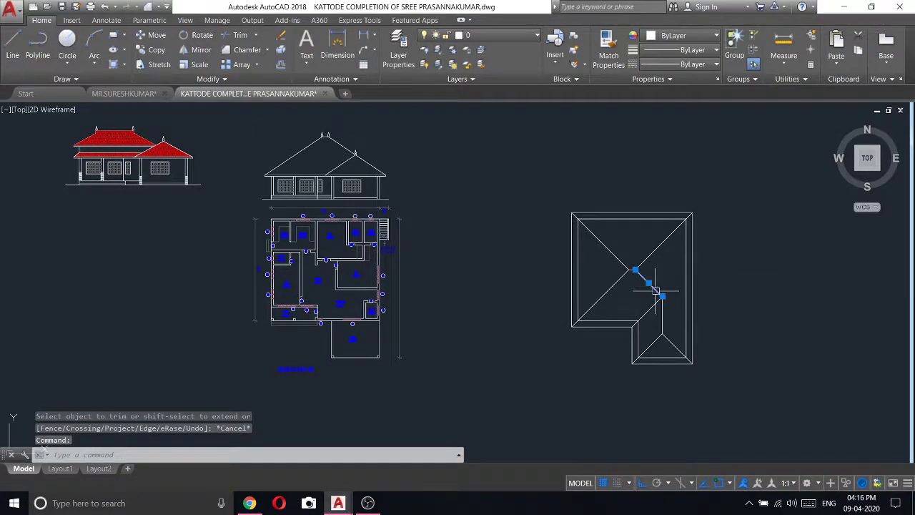
left_click(350, 146)
key("Escape")
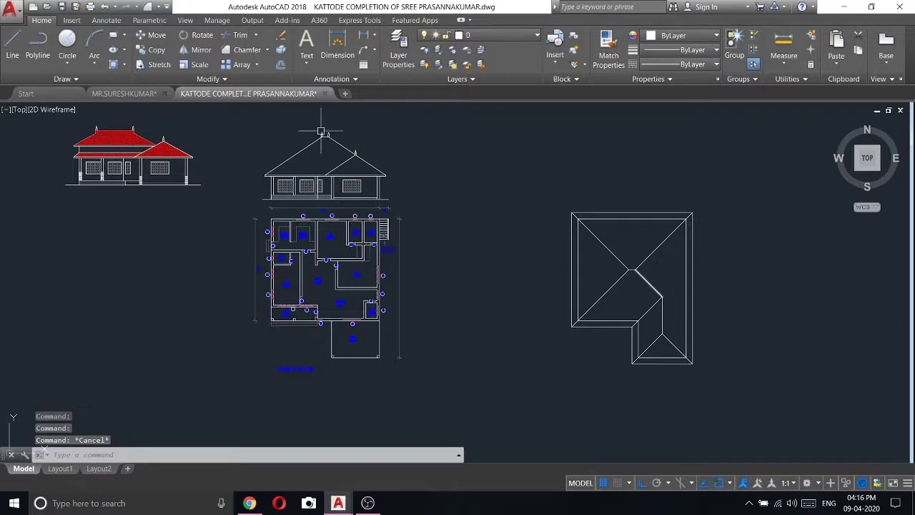
scroll(321, 131, "up", 5)
scroll(286, 139, "up", 3)
scroll(343, 185, "up", 3)
scroll(359, 206, "up", 3)
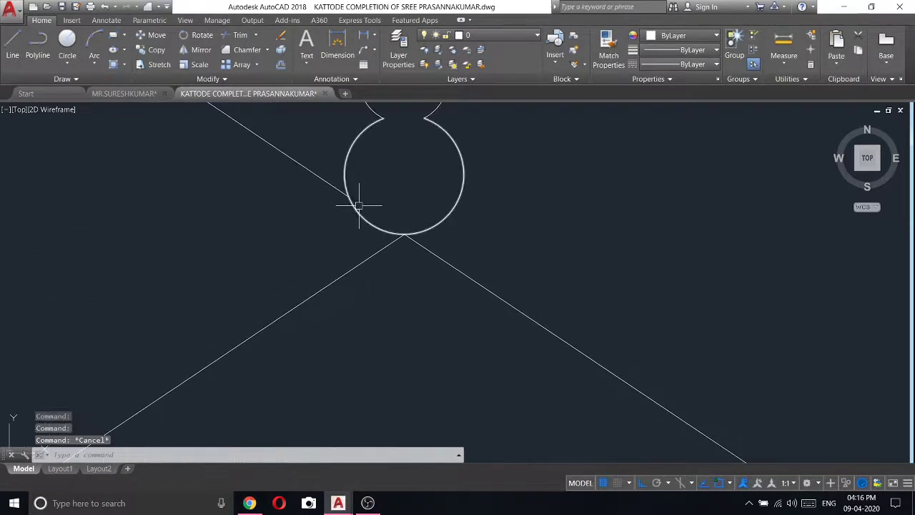
scroll(386, 203, "down", 5)
scroll(396, 186, "down", 5)
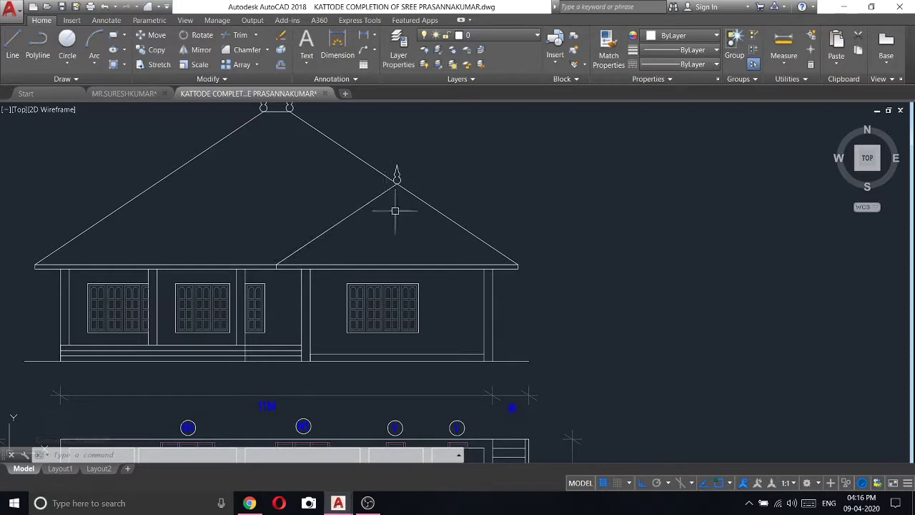
- Offset the right gable's roof line by 15
left_click(280, 65)
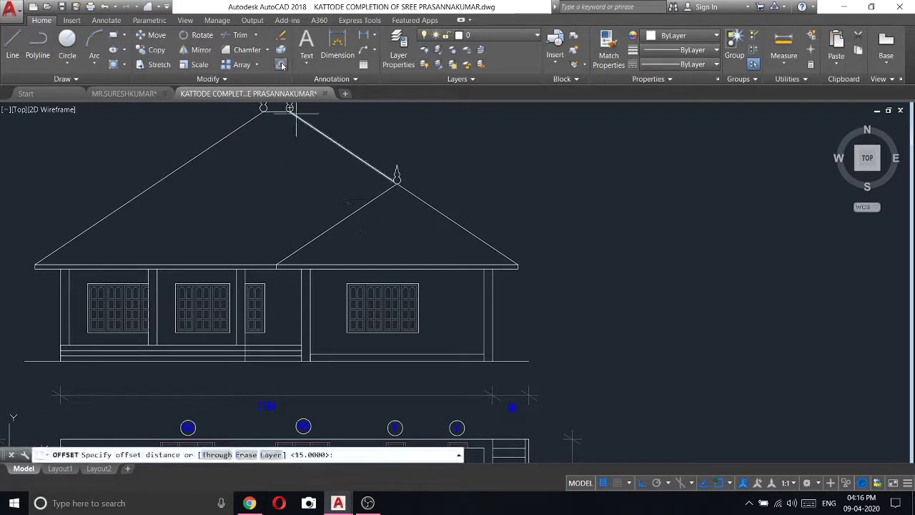
type("15")
key("Return")
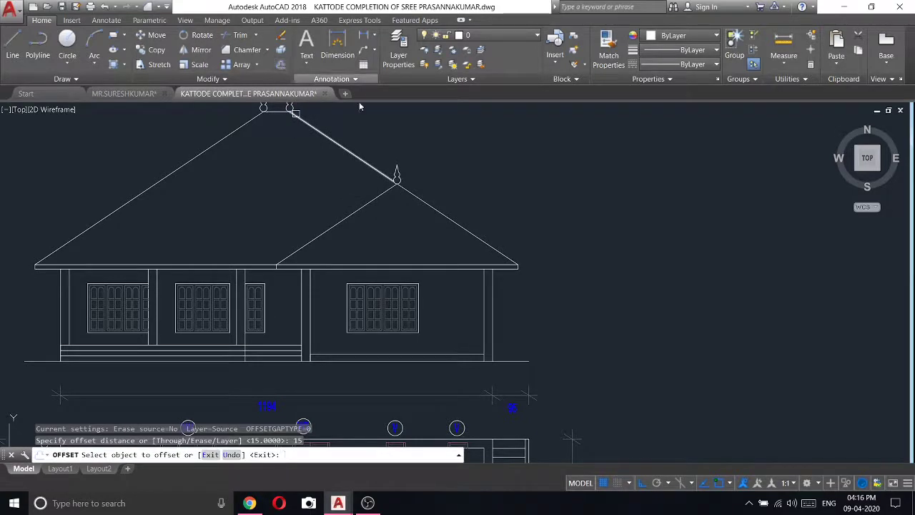
left_click(361, 209)
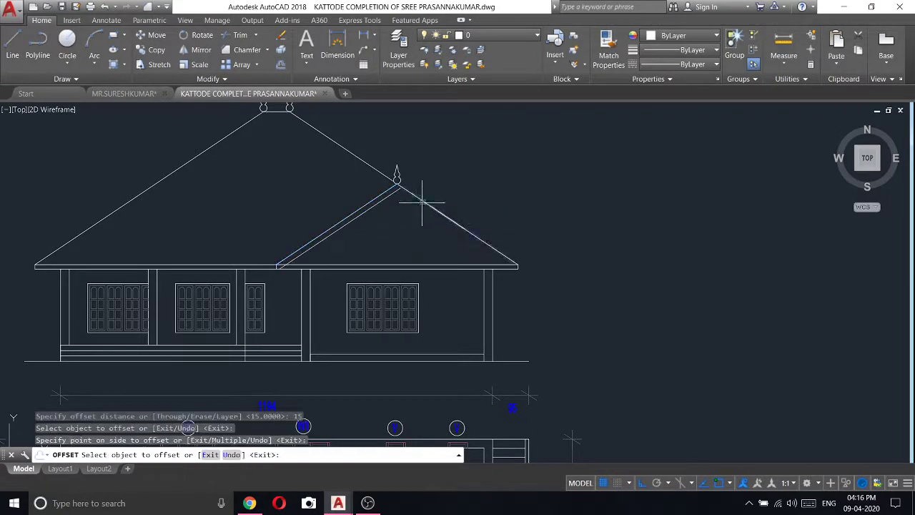
scroll(353, 236, "up", 2)
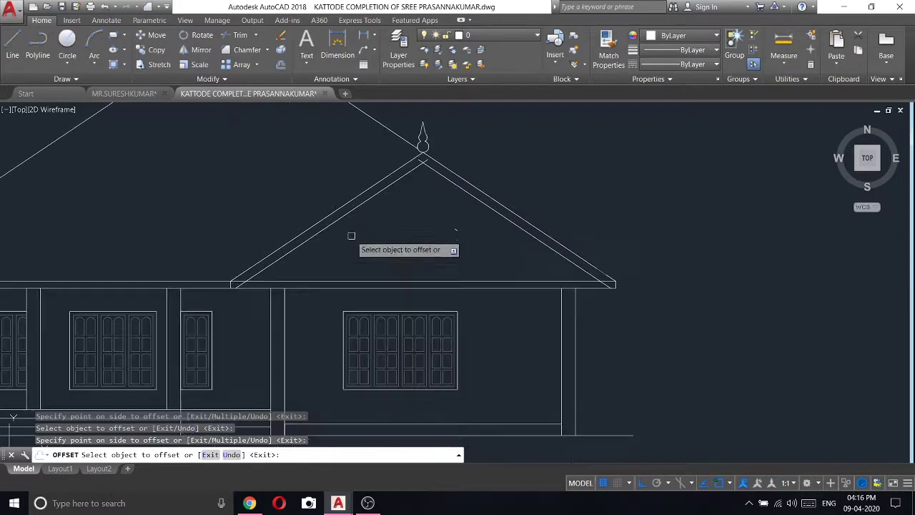
key("Escape")
- Draw a vertical line from under the gable's left slope down to the eave line
left_click(15, 47)
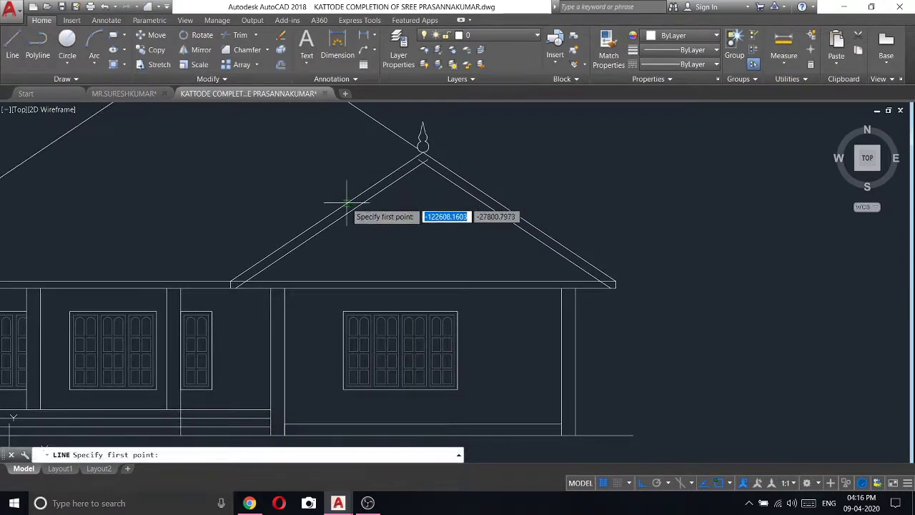
left_click(365, 191)
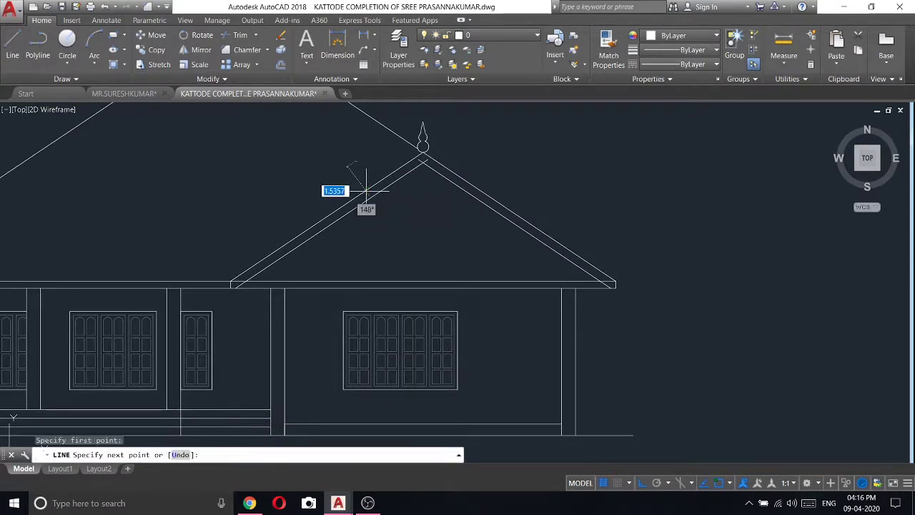
left_click(365, 283)
key("Escape")
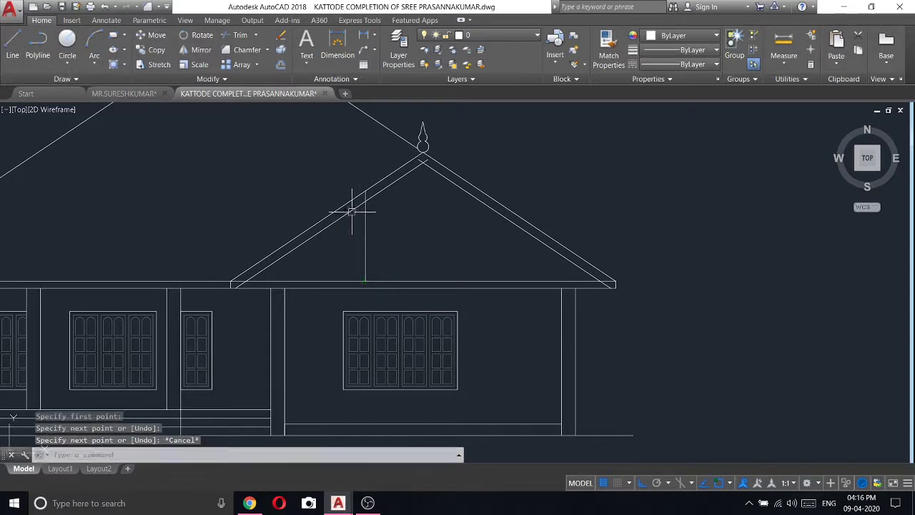
- Mirror the vertical line about the gable apex, keeping the original
left_click(367, 207)
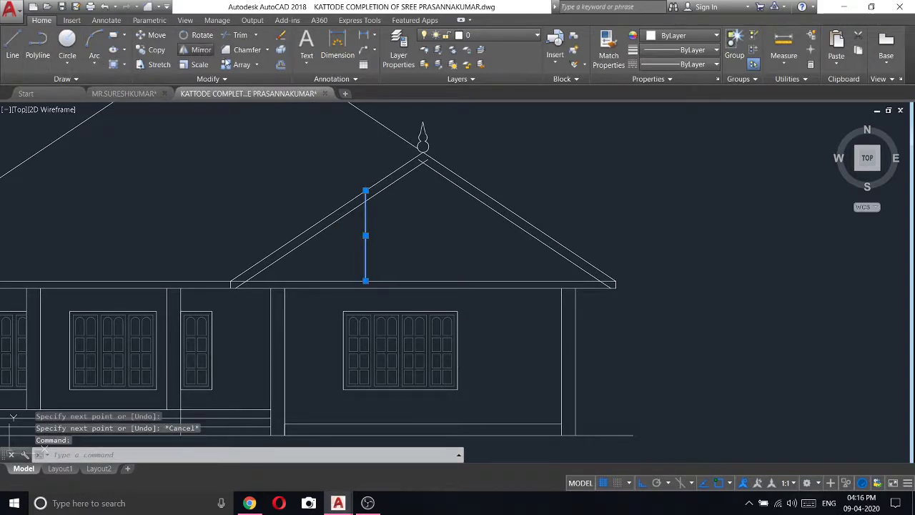
left_click(197, 50)
scroll(422, 154, "up", 3)
left_click(422, 158)
scroll(418, 245, "down", 3)
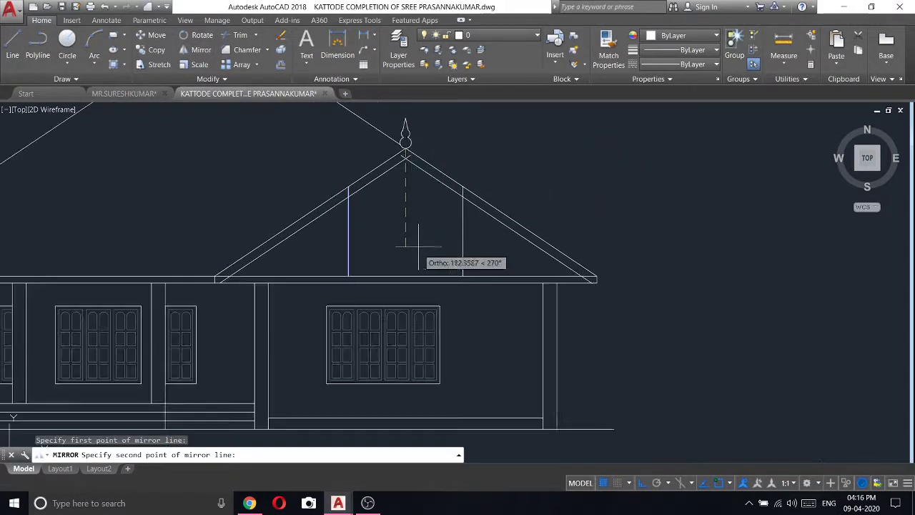
left_click(404, 251)
right_click(433, 250)
left_click(450, 259)
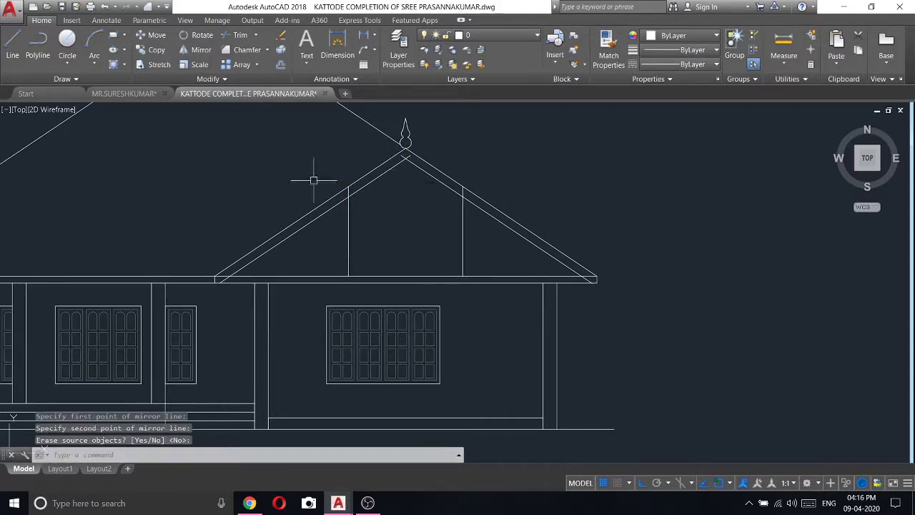
- Copy the left gable post line to sit just left of the post
left_click(349, 226)
right_click(349, 227)
left_click(401, 310)
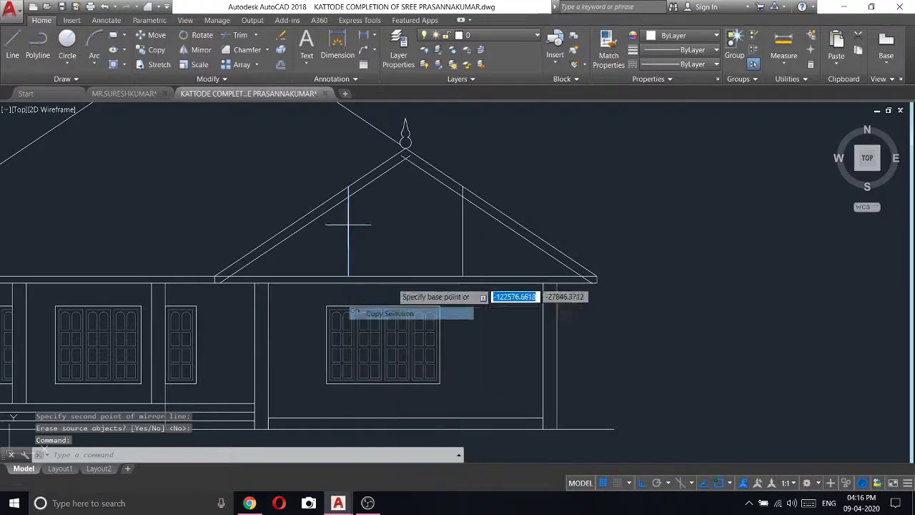
left_click(399, 234)
left_click(373, 236)
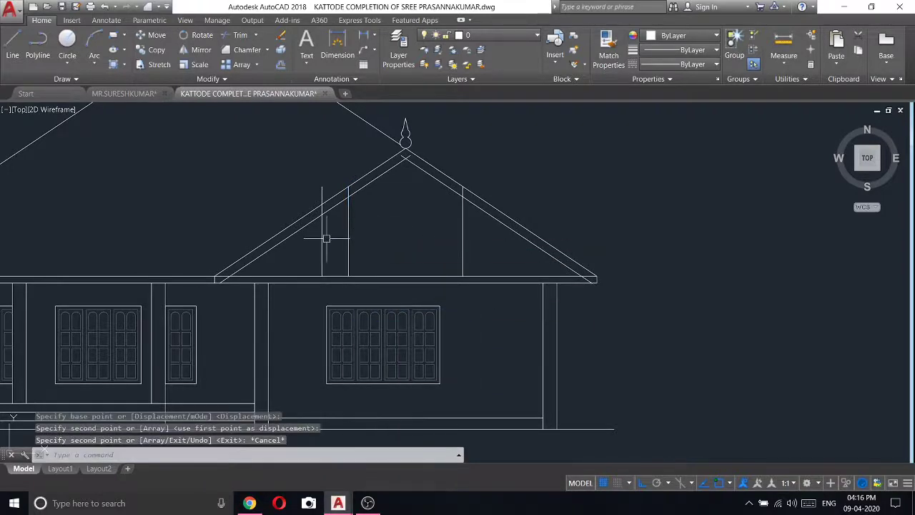
key("Escape")
- Mirror the copied line about the vertical axis through the roof apex, keeping the original
type("mi")
key("Return")
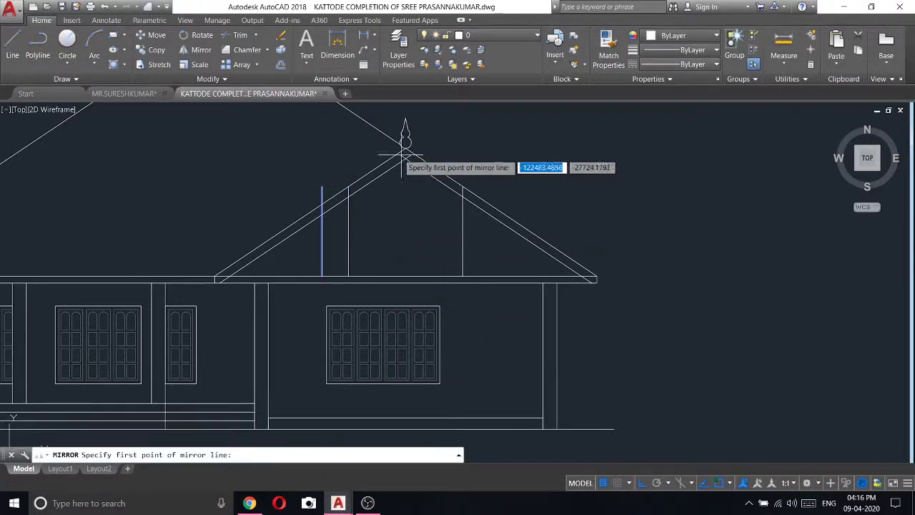
left_click(405, 142)
left_click(405, 222)
right_click(425, 230)
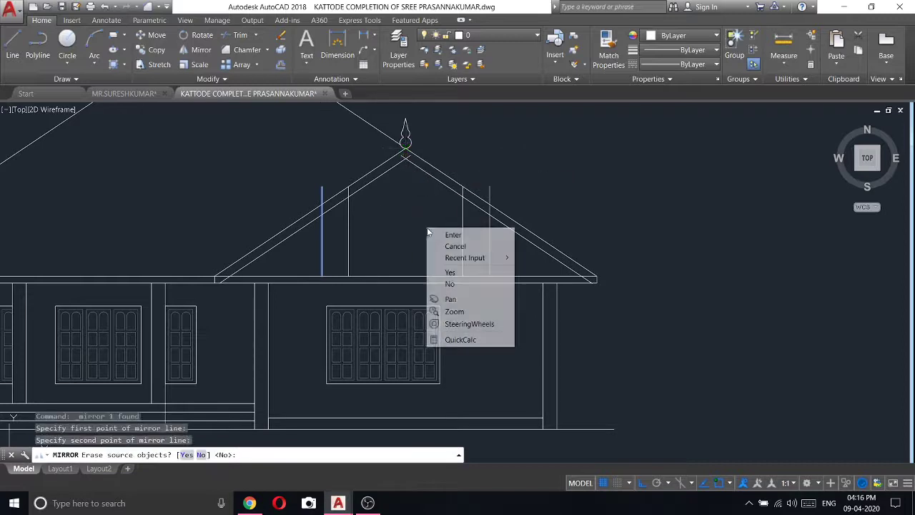
left_click(444, 235)
- Trim both copied strut lines below the inner roof slope
type("tr")
key("Return")
key("Return")
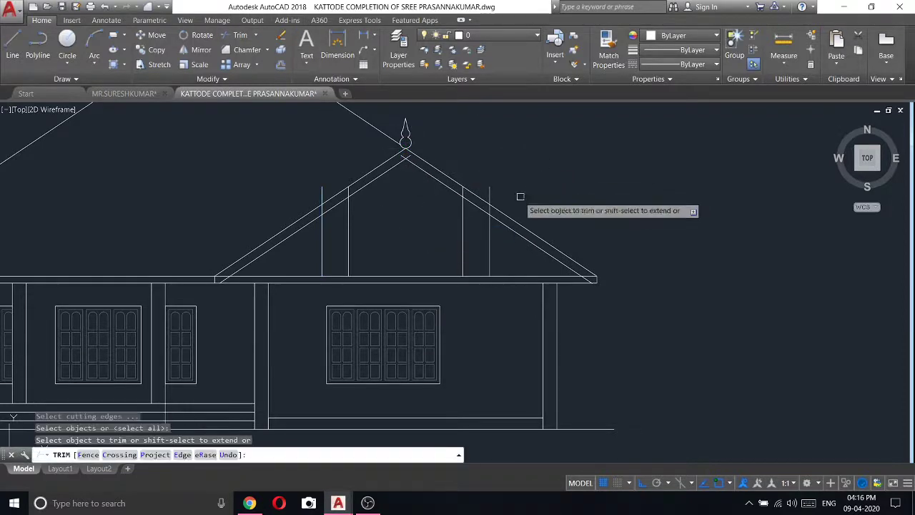
scroll(490, 210, "up", 3)
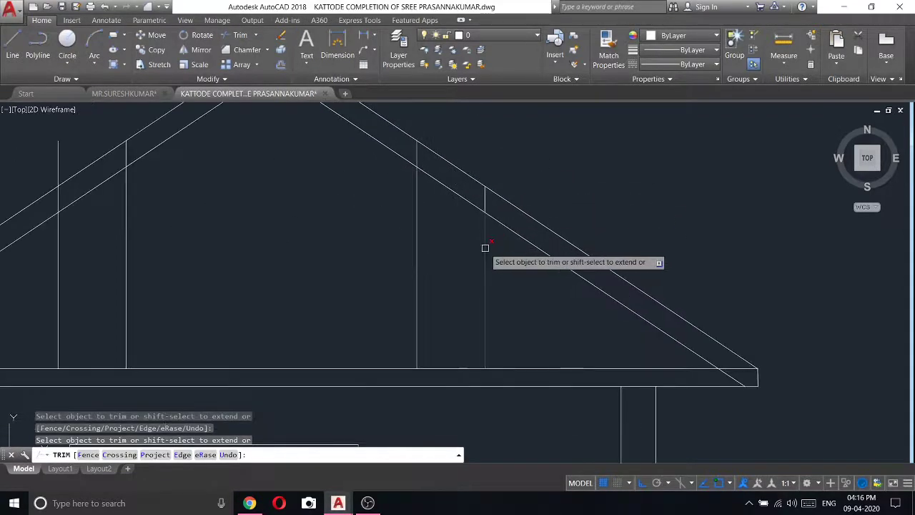
left_click(486, 247)
scroll(455, 185, "down", 2)
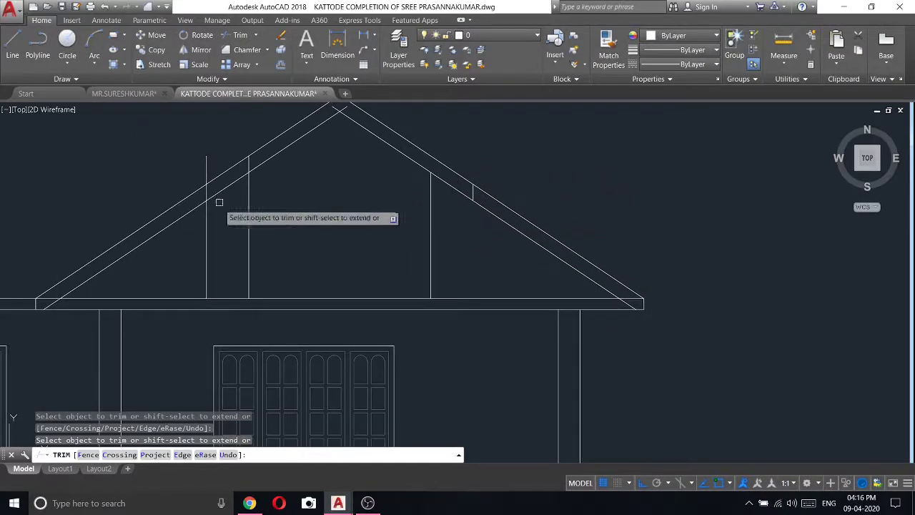
left_click(206, 264)
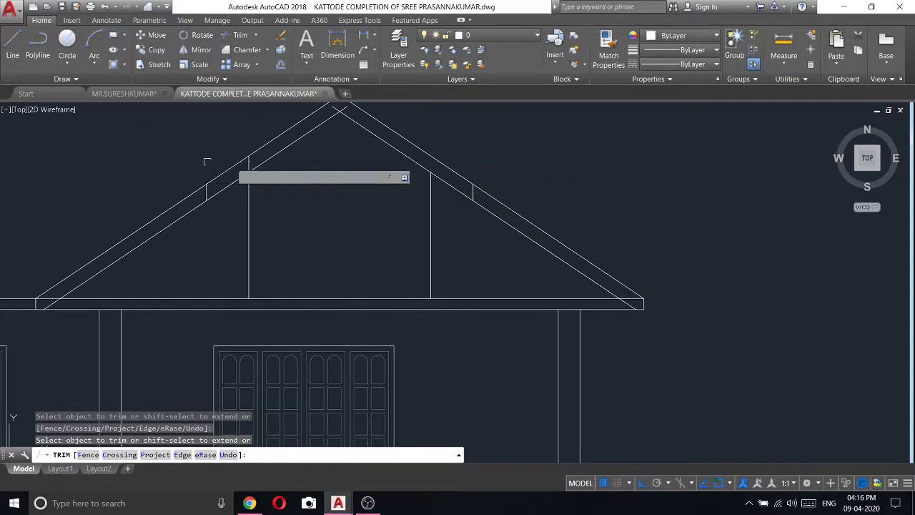
middle_click_drag(368, 132, 386, 209)
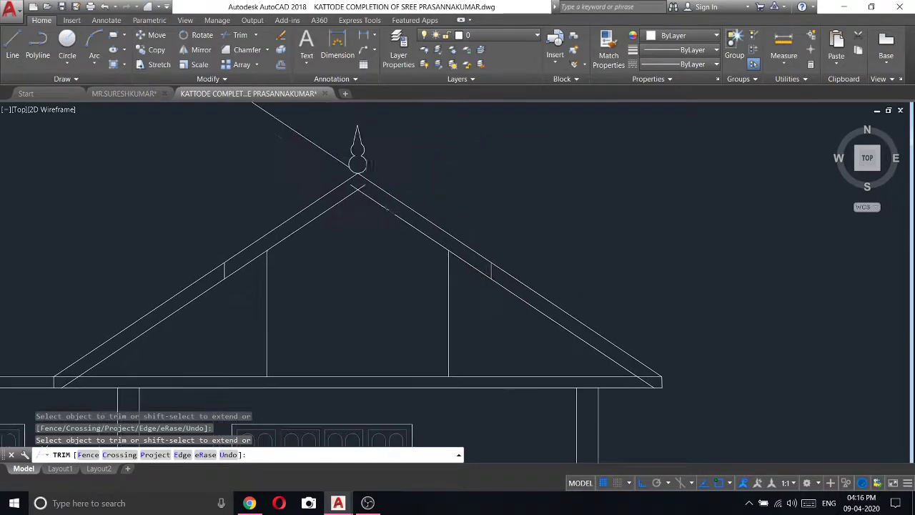
scroll(367, 188, "up", 5)
scroll(416, 174, "down", 3)
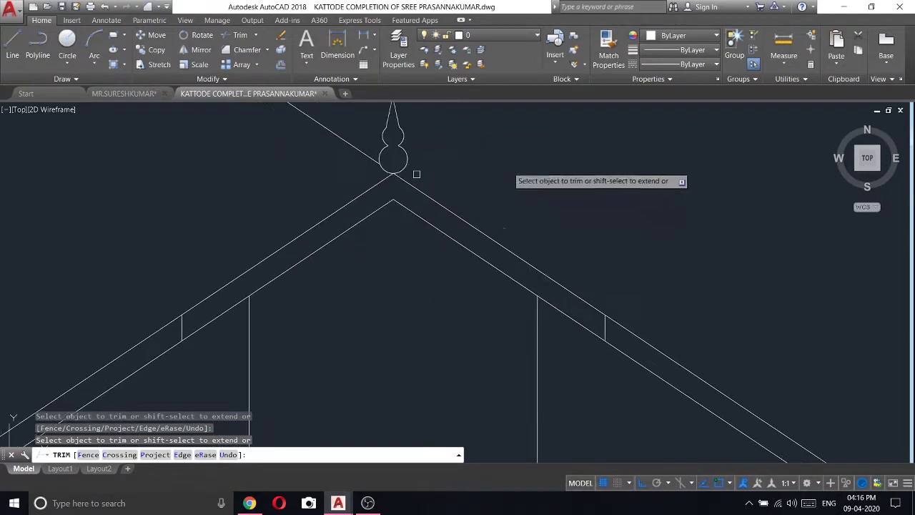
key("Return")
- Trim a stray segment at the left eave
scroll(386, 168, "down", 3)
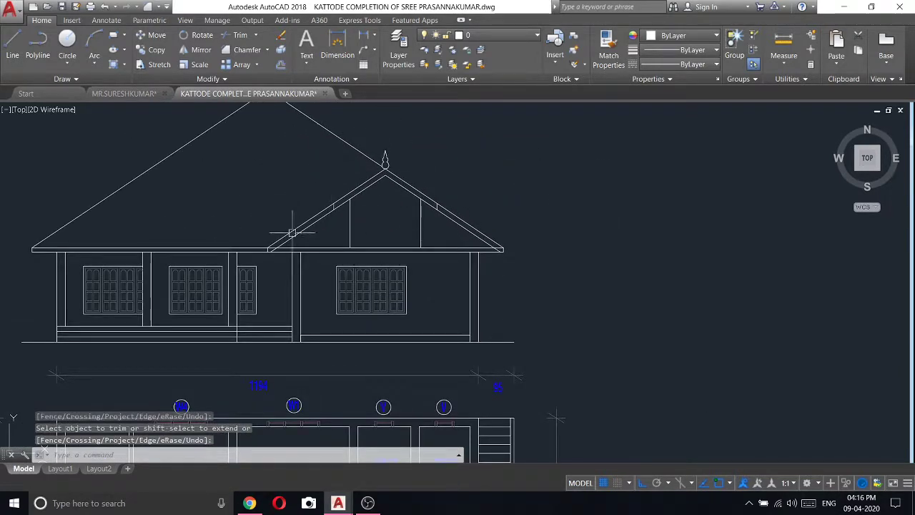
scroll(289, 236, "up", 4)
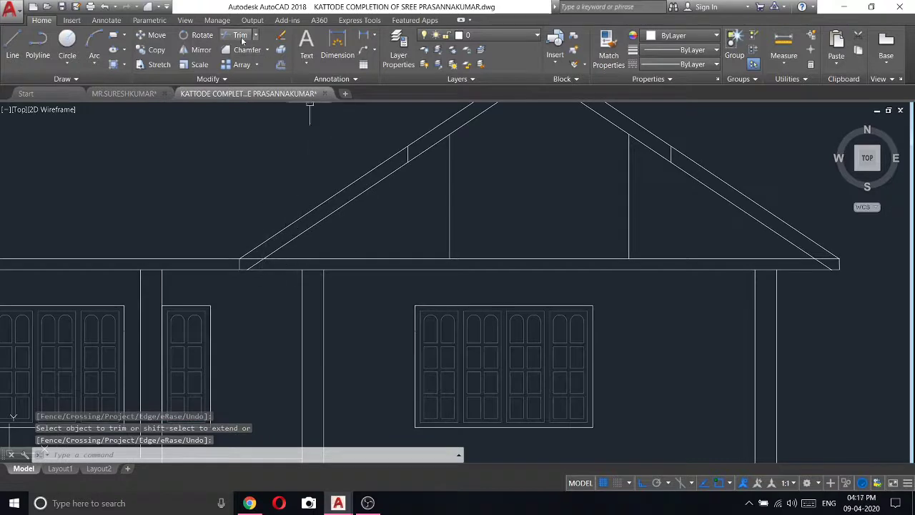
left_click(241, 37)
key("Return")
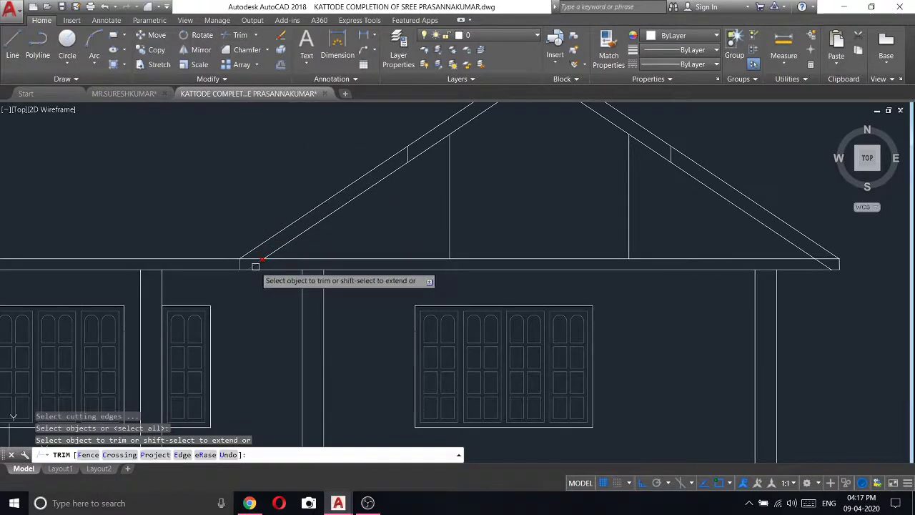
left_click(243, 259)
scroll(479, 200, "down", 4)
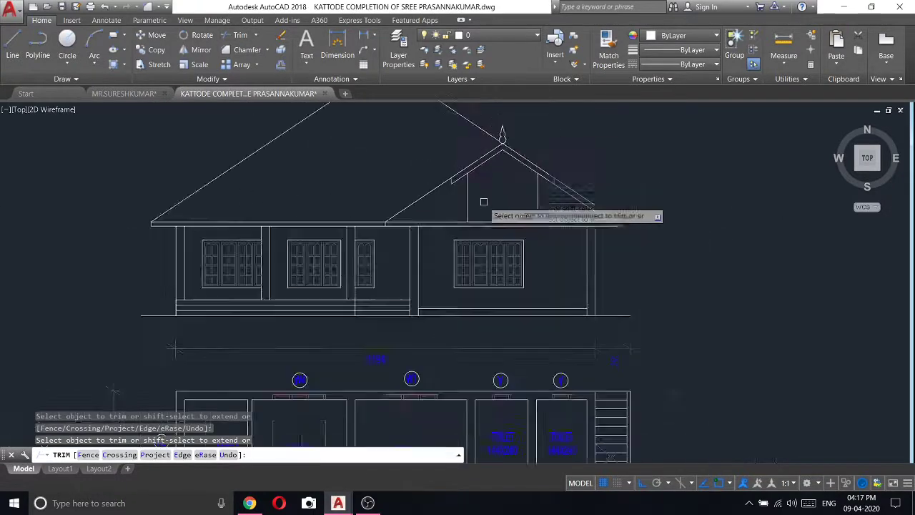
scroll(616, 228, "up", 2)
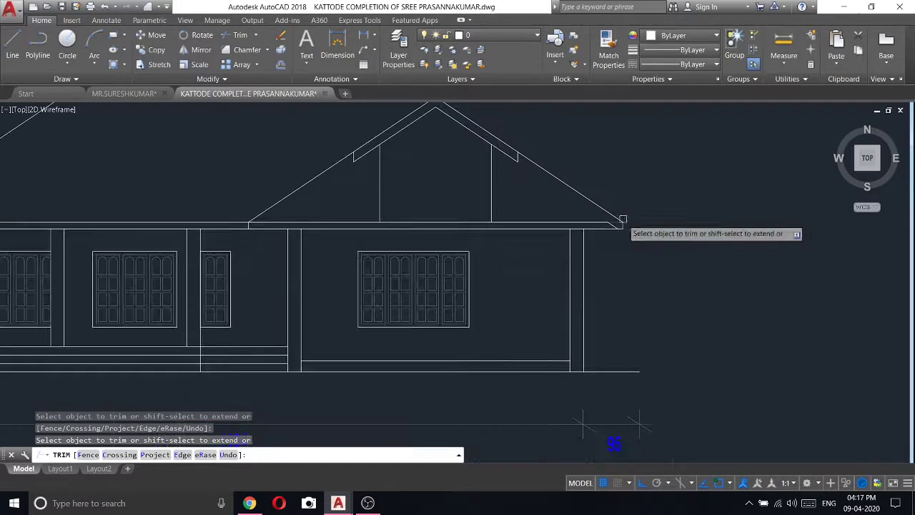
key("Escape")
- Erase the stray line at the right eave end
left_click(613, 223)
key("Escape")
scroll(613, 224, "up", 2)
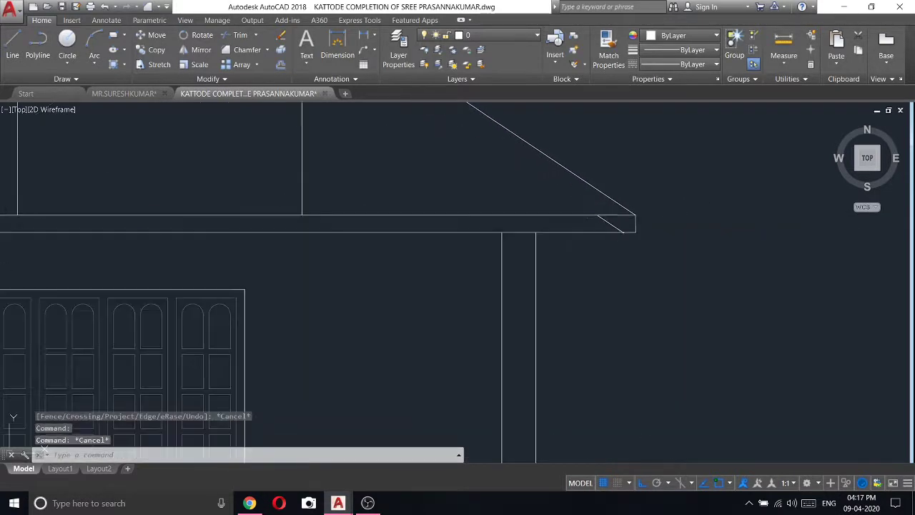
left_click(611, 225)
right_click(612, 225)
key("Escape")
key("Escape")
right_click(612, 167)
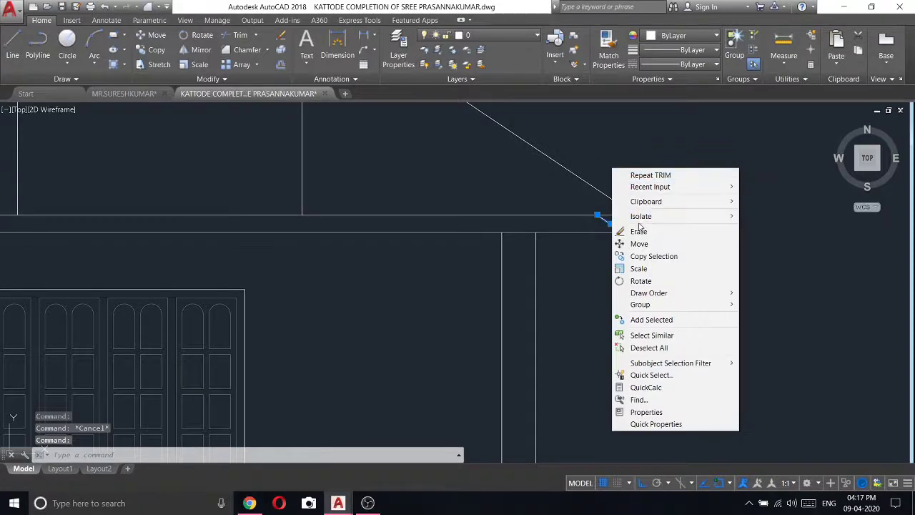
left_click(639, 229)
scroll(607, 186, "down", 3)
scroll(557, 172, "up", 3)
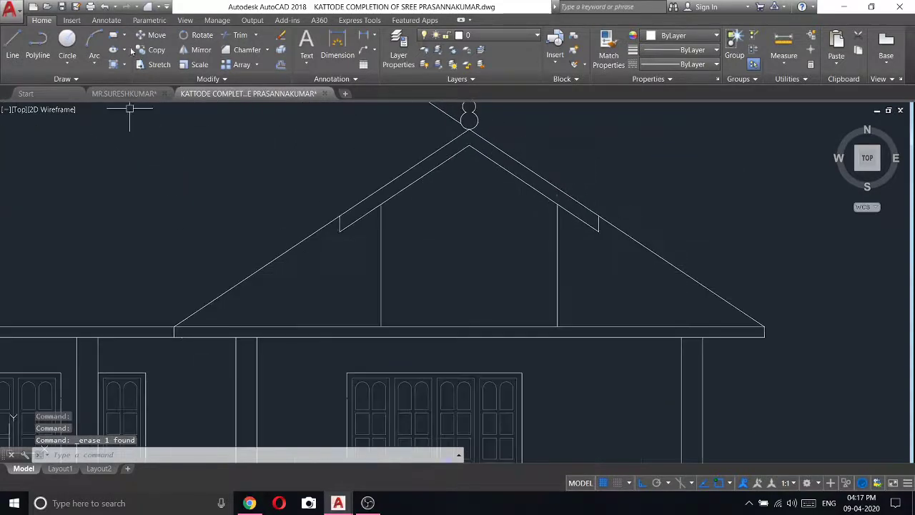
- Draw a polyline up the left post, over the inner roof apex, and down the right post
left_click(33, 48)
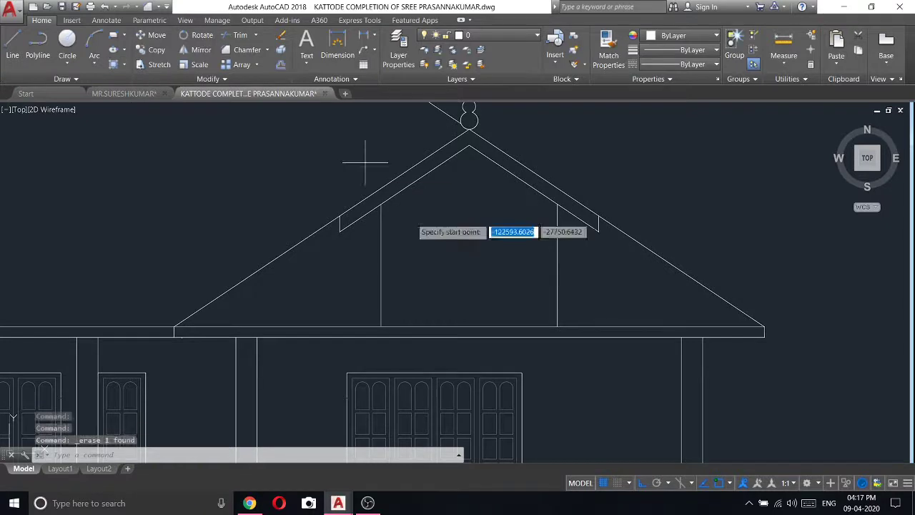
left_click(381, 326)
left_click(381, 205)
left_click(468, 145)
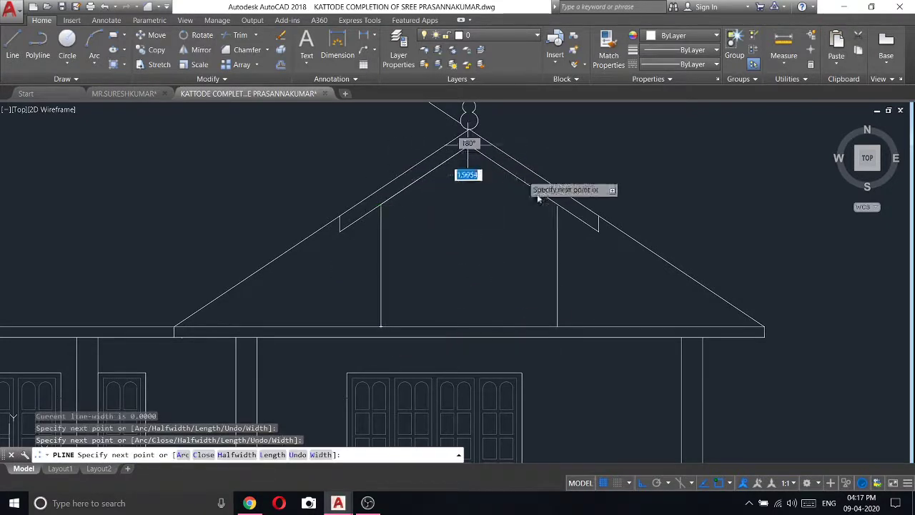
left_click(558, 205)
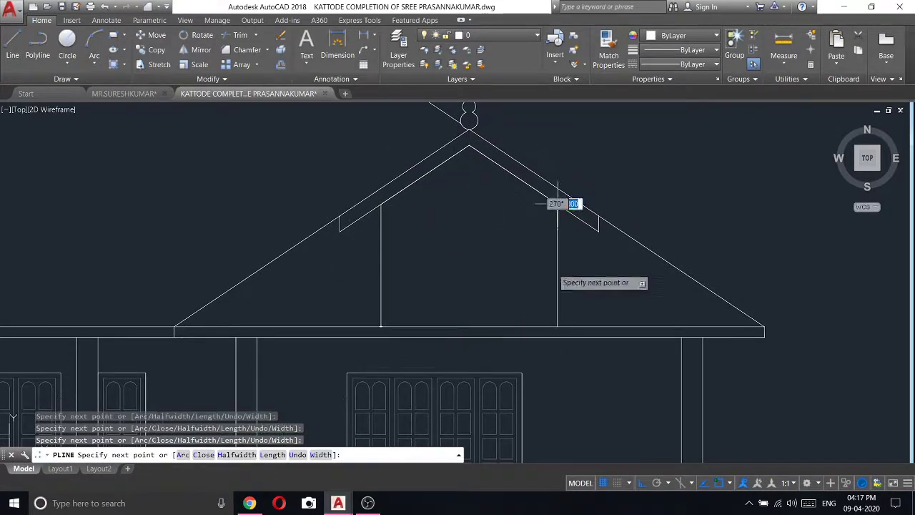
left_click(556, 326)
right_click(418, 207)
left_click(443, 215)
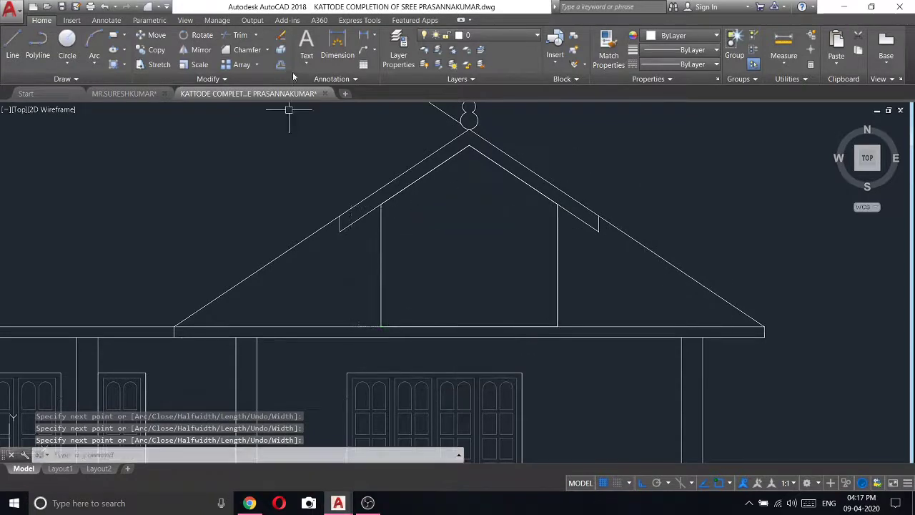
- Offset the gable outline 15 units inward to form an inner frame
left_click(280, 65)
type("5")
key("Return")
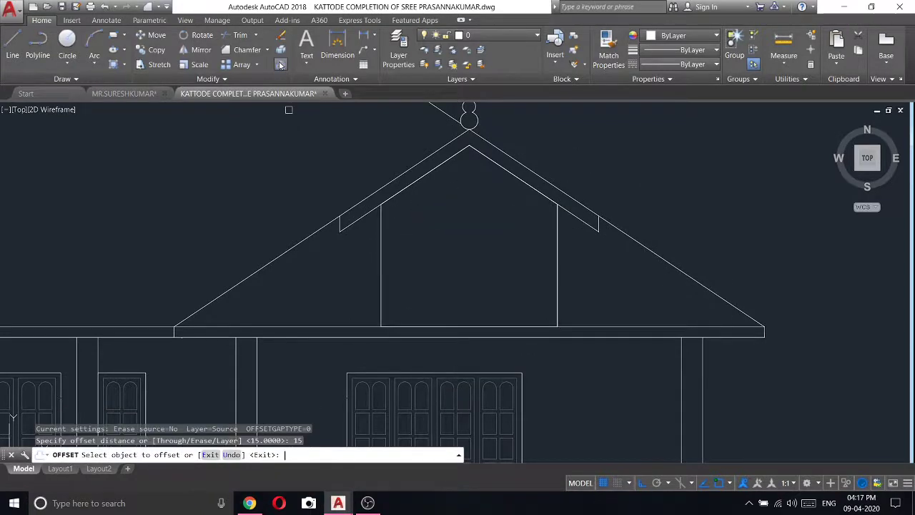
left_click(490, 159)
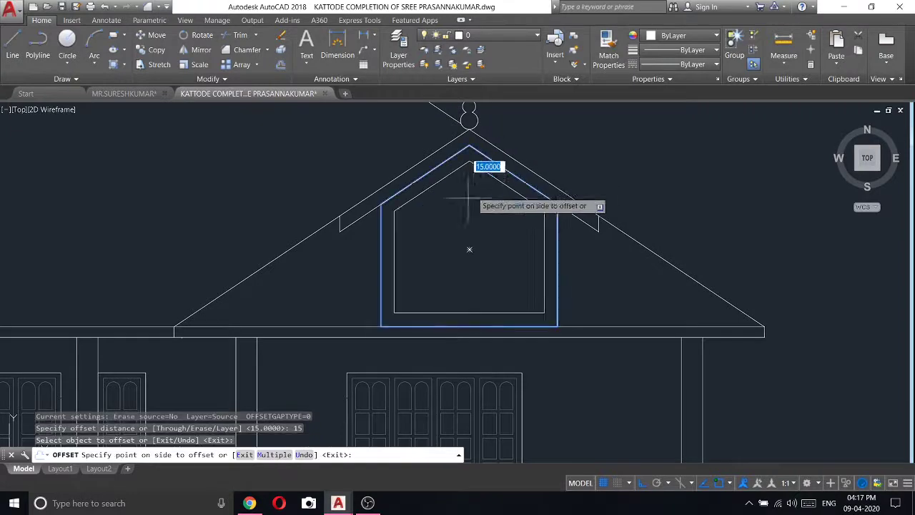
left_click(470, 247)
key("Escape")
- Close the bottom of the inner frame with a line across its lower corners
type("l")
key("Return")
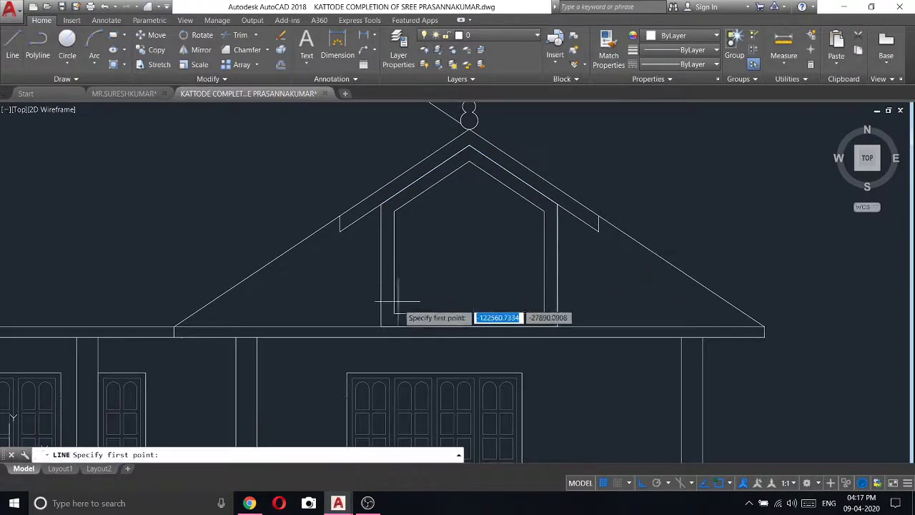
left_click(394, 312)
left_click(545, 313)
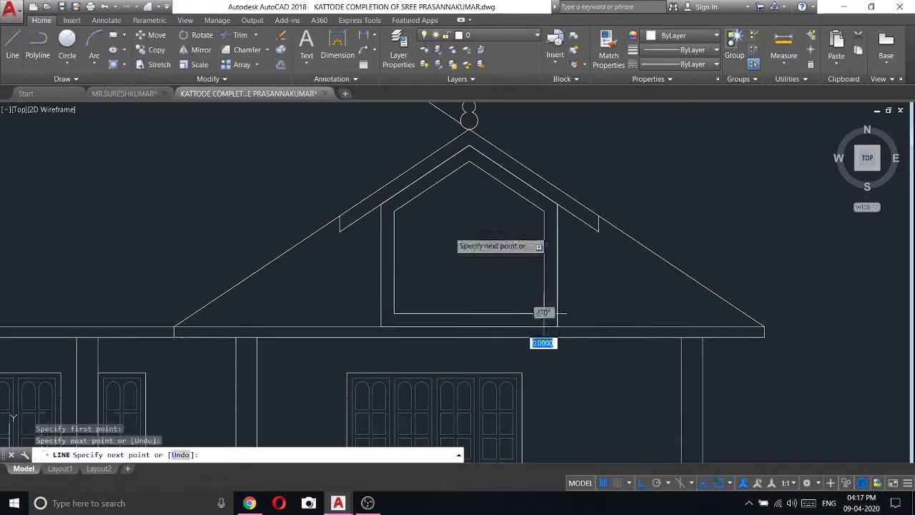
key("Escape")
- Start another Offset with a distance of 15
left_click(282, 66)
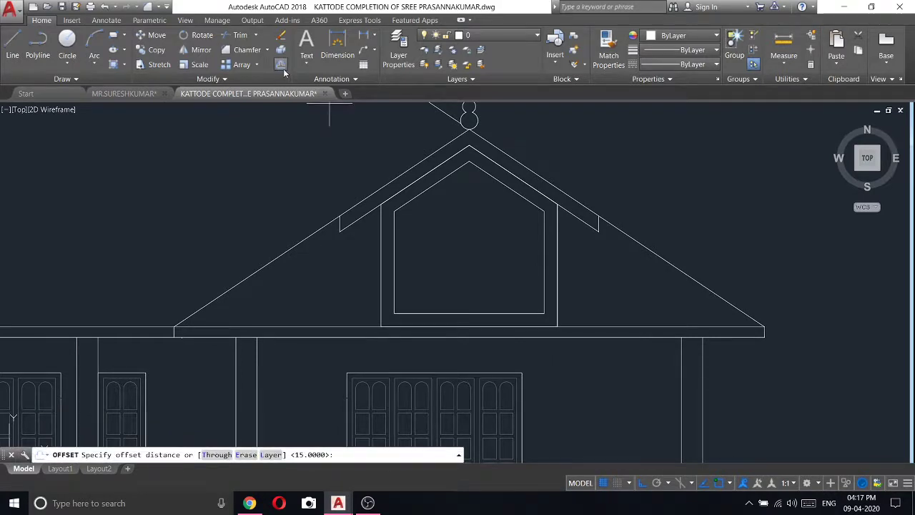
type("15")
key("Return")
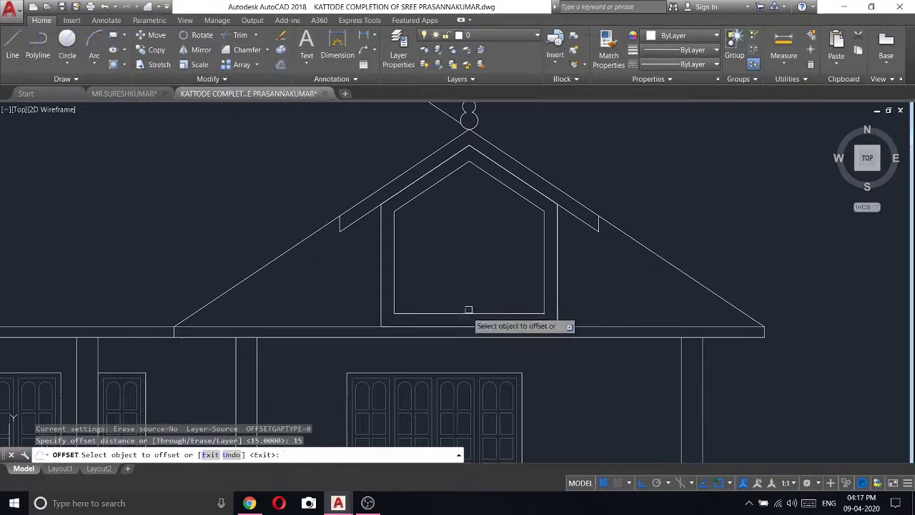
- Offset the window's bottom line repeatedly at 15 units to create the lower louver lines
left_click(461, 314)
left_click(443, 250)
left_click(460, 301)
left_click(465, 284)
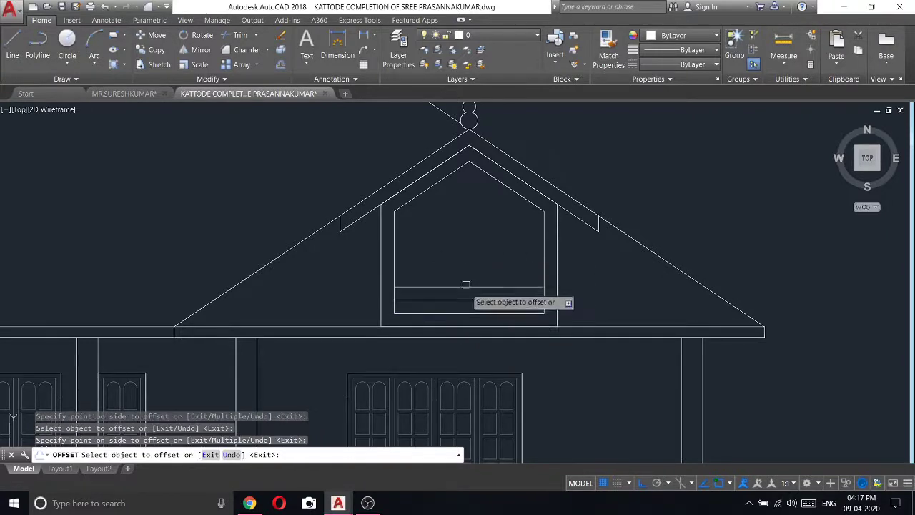
left_click(457, 287)
left_click(451, 261)
left_click(457, 273)
left_click(460, 247)
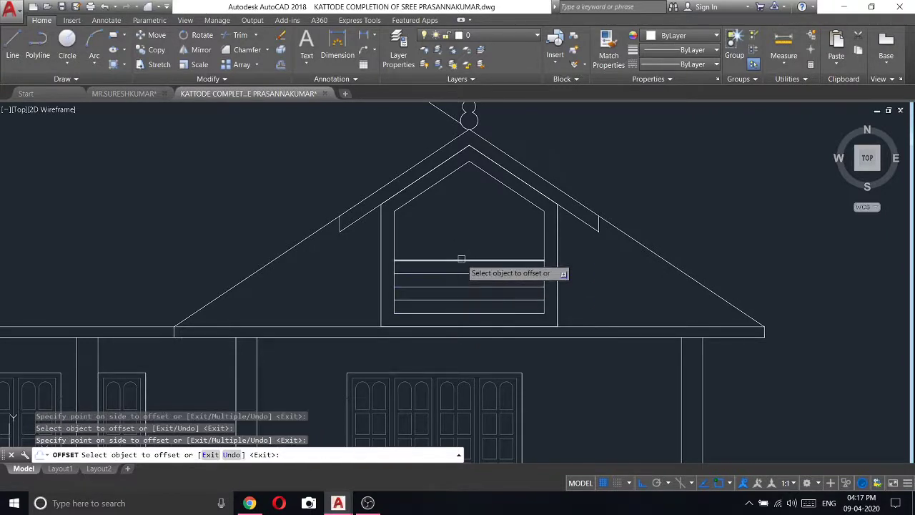
left_click(461, 260)
left_click(462, 233)
- Continue offsetting louver lines upward into the vent's peak
left_click(464, 234)
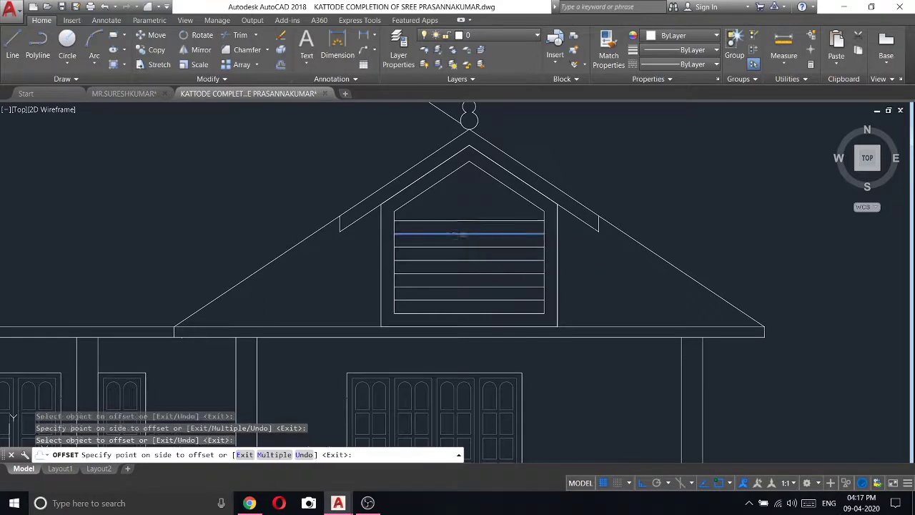
left_click(465, 223)
left_click(465, 220)
left_click(466, 200)
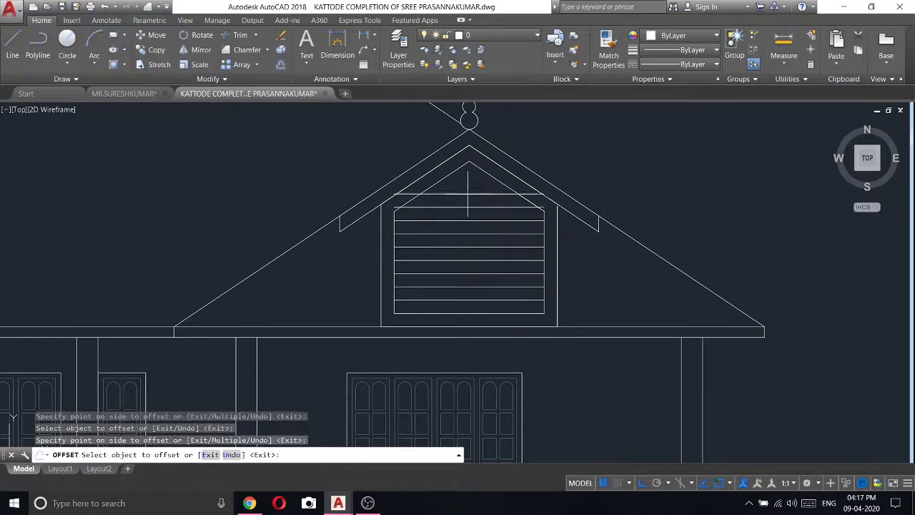
left_click(465, 193)
left_click(464, 186)
left_click(465, 180)
left_click(464, 171)
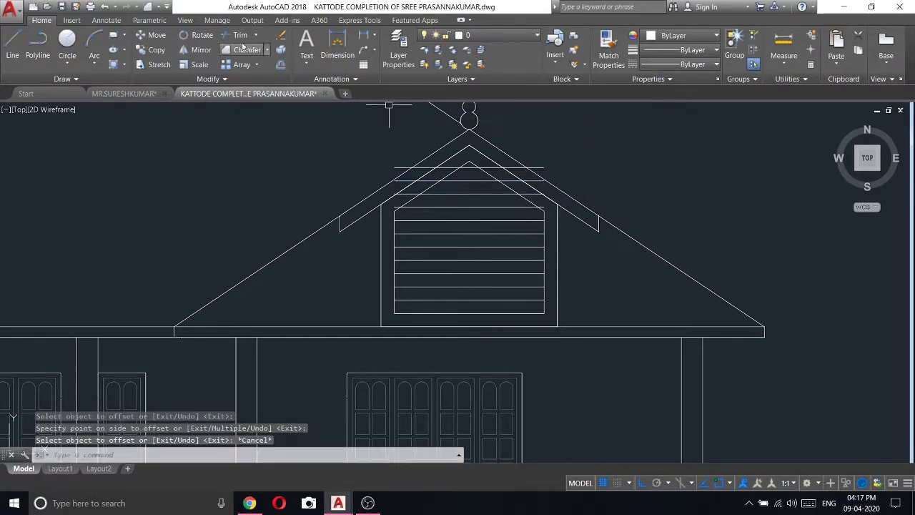
- Trim the louver ends that stick past the vent outline
left_click(236, 35)
left_click(544, 266)
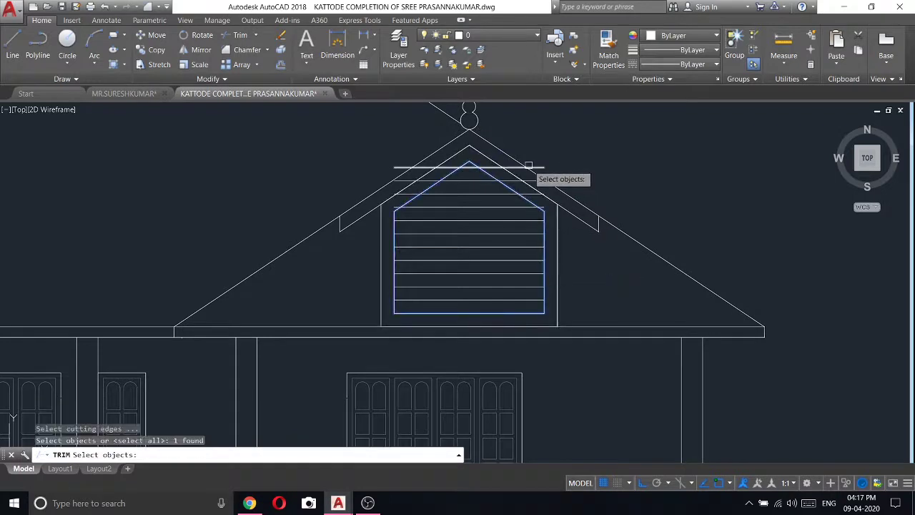
key("Return")
scroll(531, 167, "up", 5)
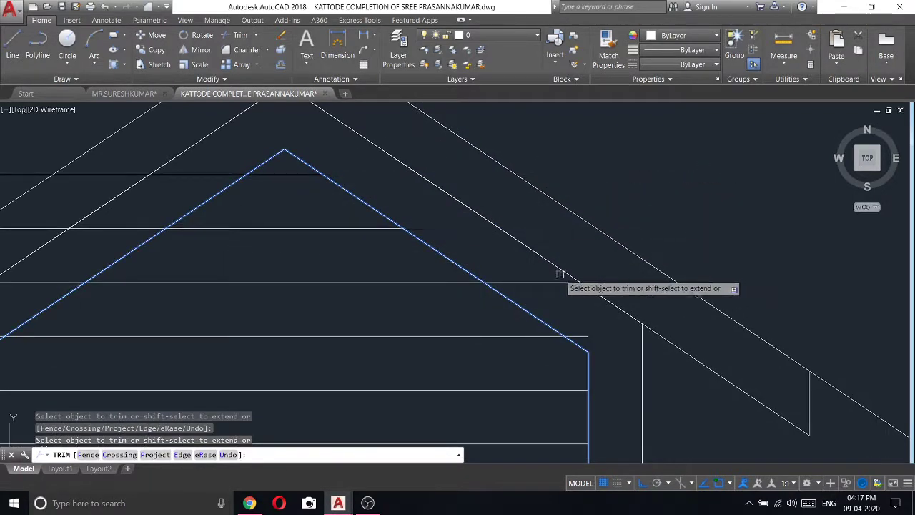
scroll(286, 193, "down", 4)
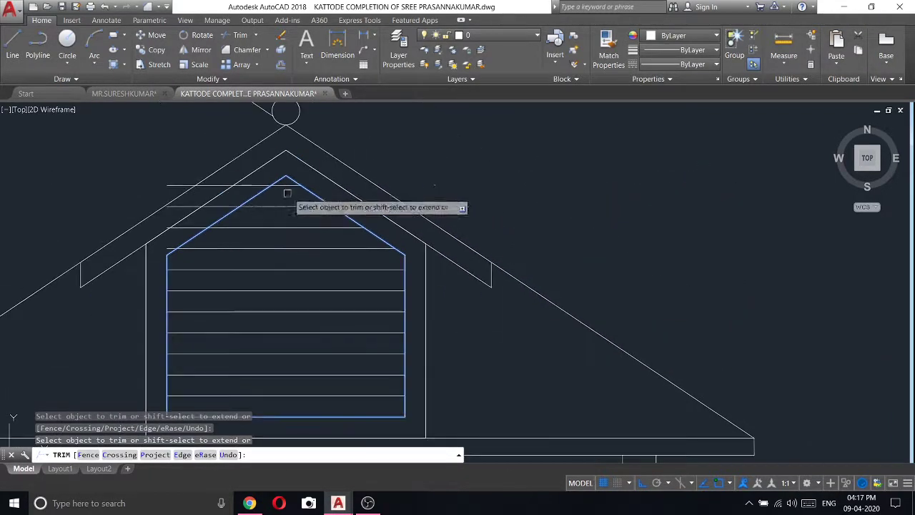
left_click(168, 179)
left_click(163, 175)
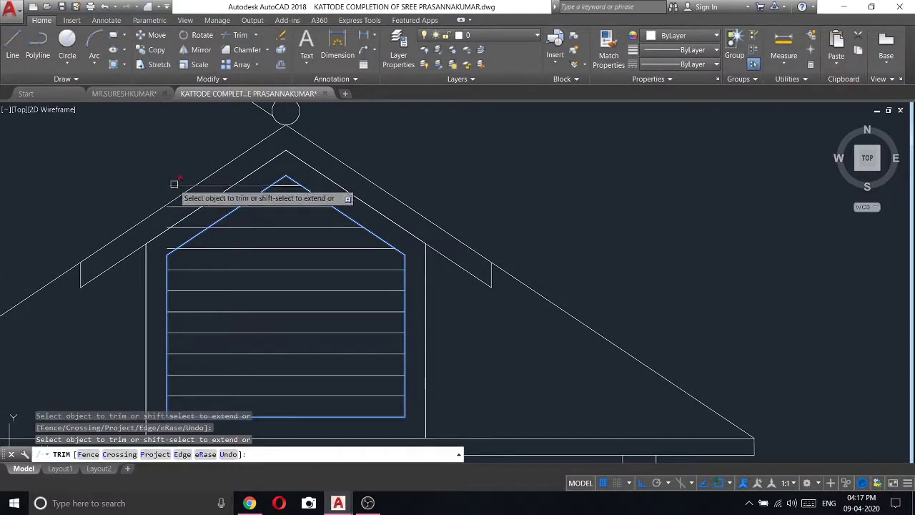
scroll(178, 228, "up", 2)
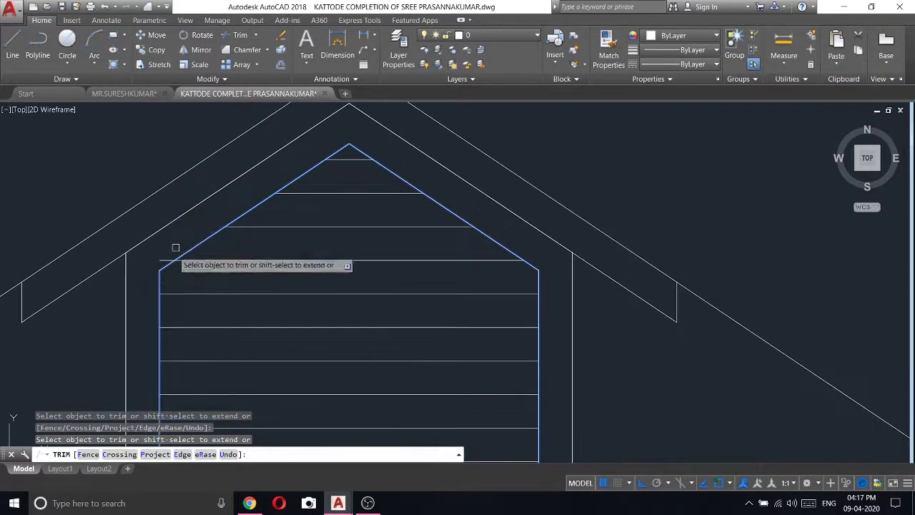
scroll(443, 204, "down", 2)
key("Escape")
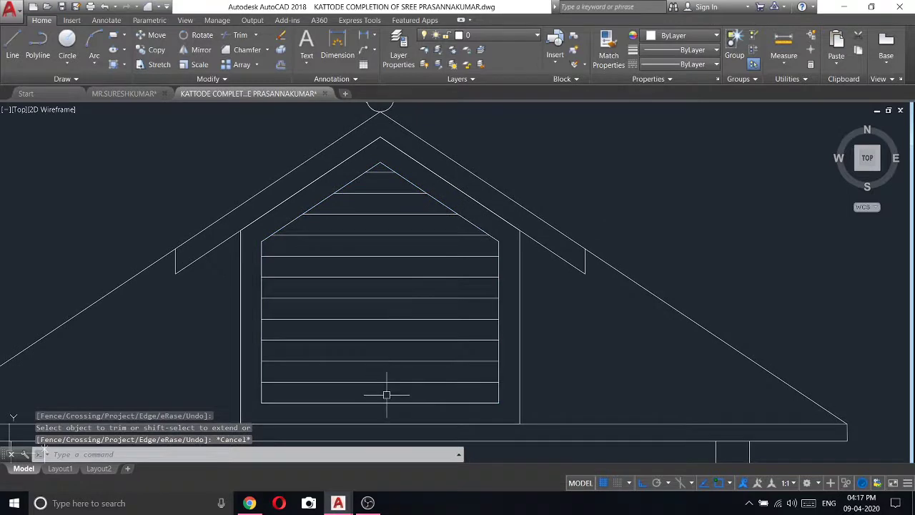
- Colour all the louver lines light yellow
left_click(386, 395)
left_click(361, 184)
scroll(368, 170, "up", 3)
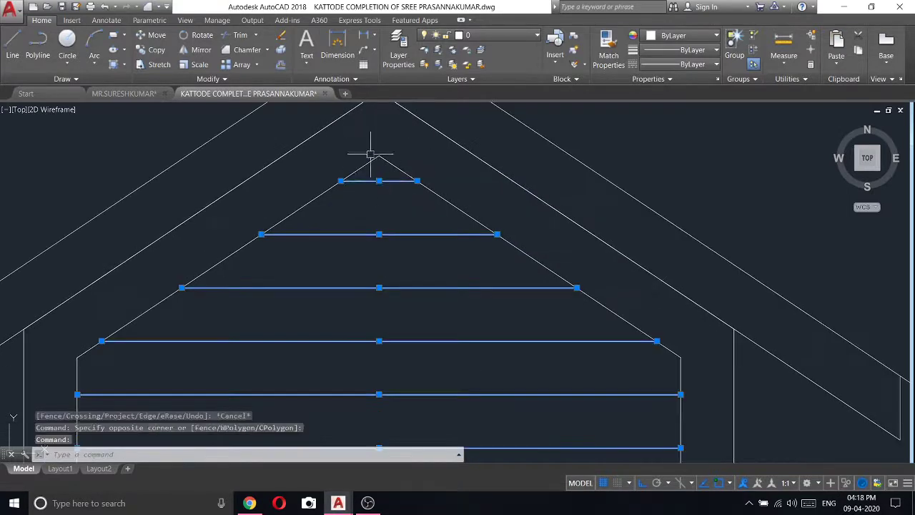
left_click(679, 38)
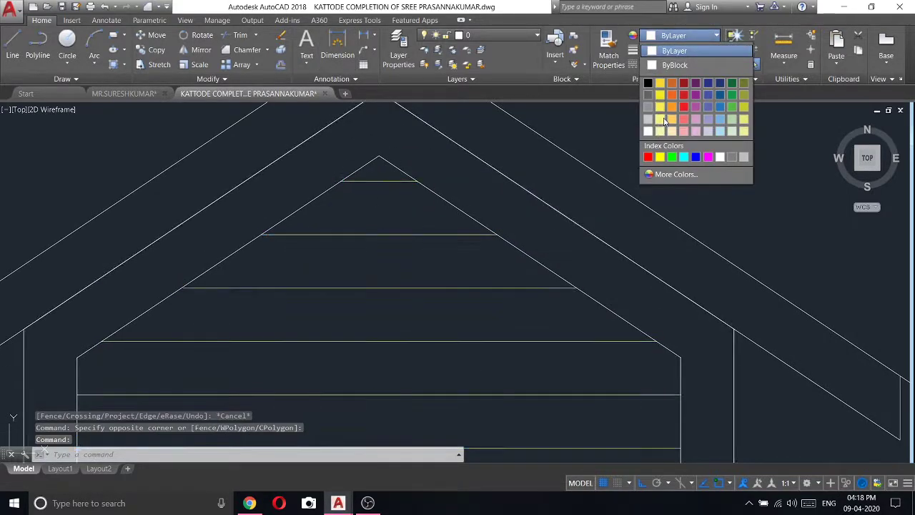
left_click(662, 89)
key("Escape")
scroll(512, 205, "down", 3)
scroll(596, 213, "down", 3)
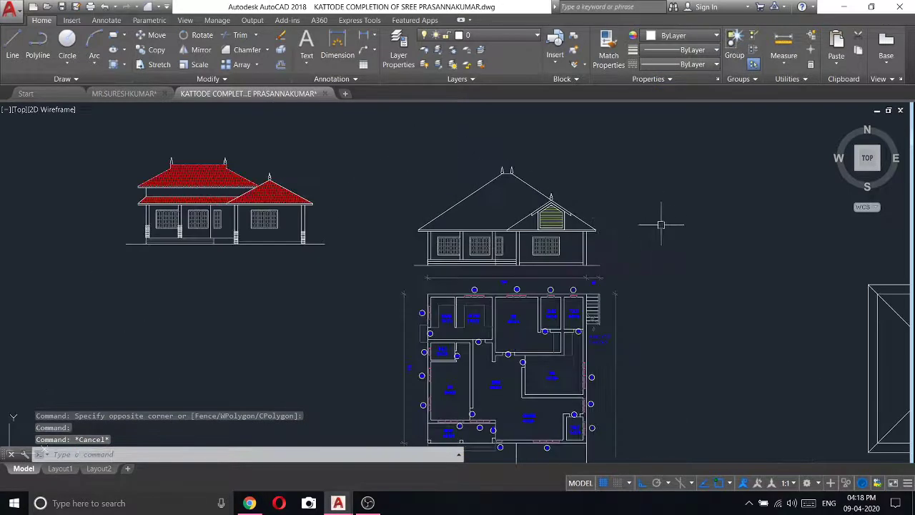
scroll(561, 209, "up", 3)
- Select the dormer's outline, roof lines and yellow louver lines
scroll(600, 213, "down", 2)
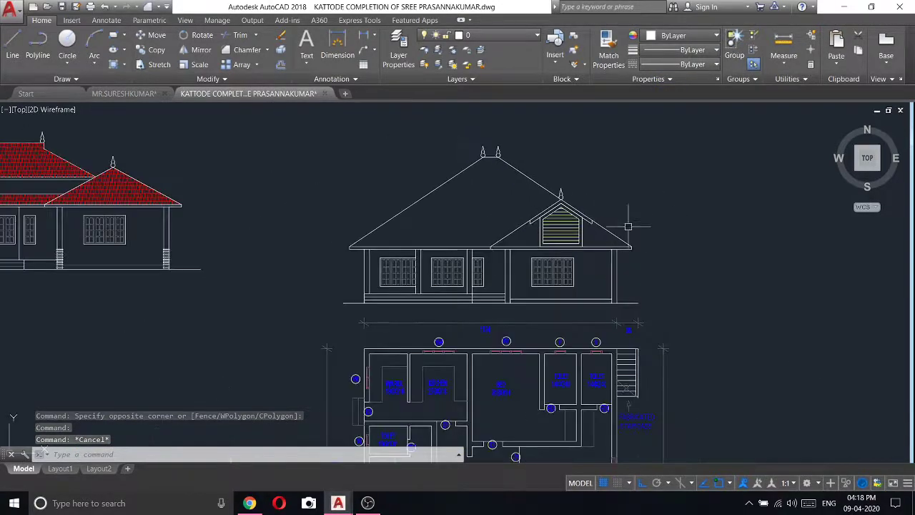
middle_click_drag(649, 226, 576, 209)
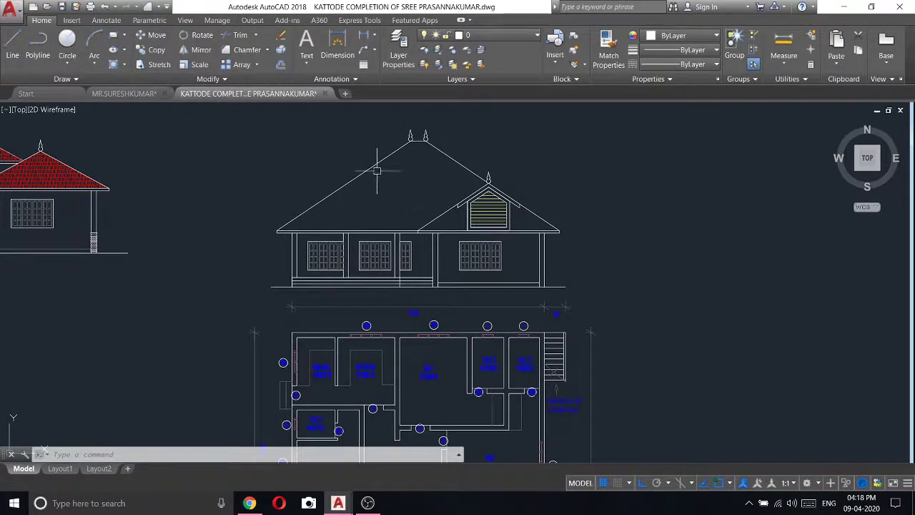
scroll(488, 221, "up", 1)
scroll(495, 218, "down", 1)
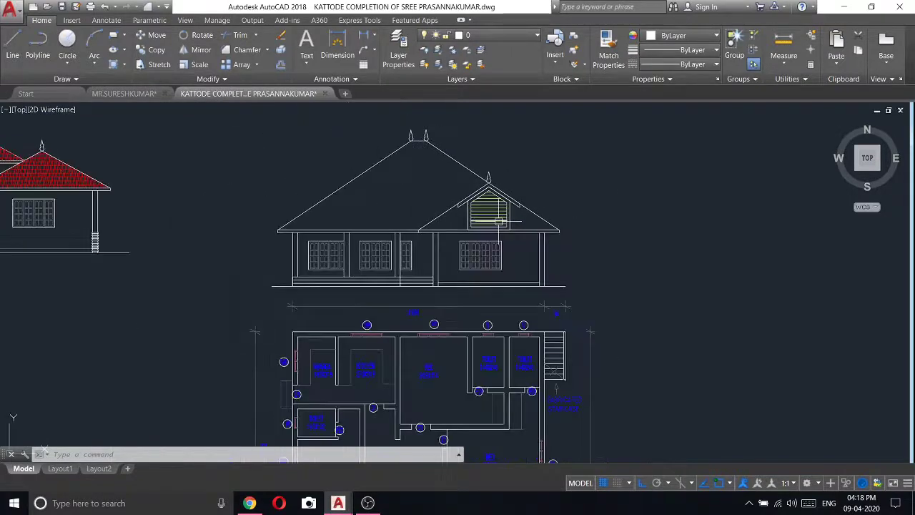
scroll(490, 203, "up", 3)
scroll(572, 261, "up", 3)
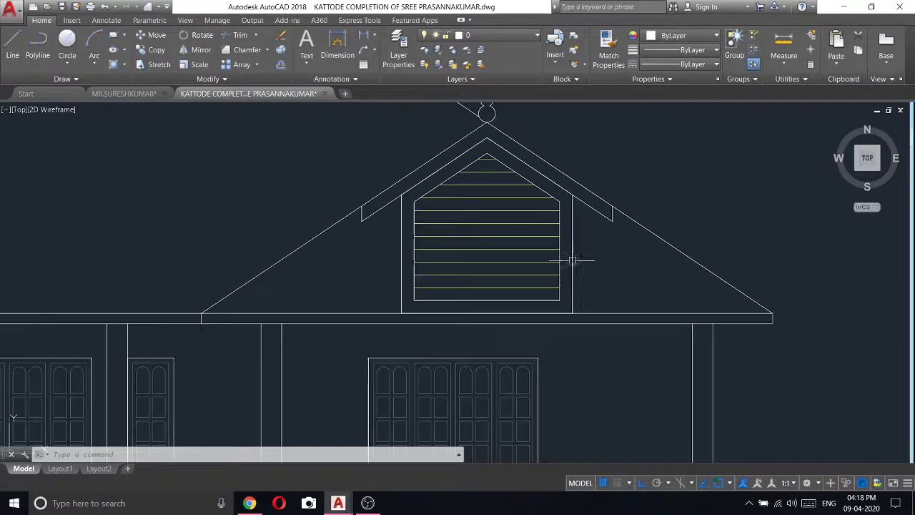
left_click(592, 304)
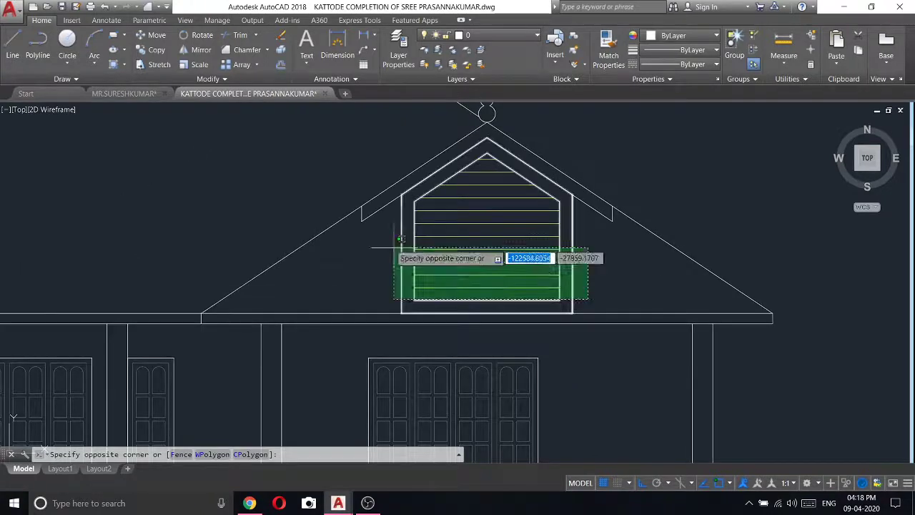
left_click(362, 212)
left_click(386, 200)
left_click(422, 165)
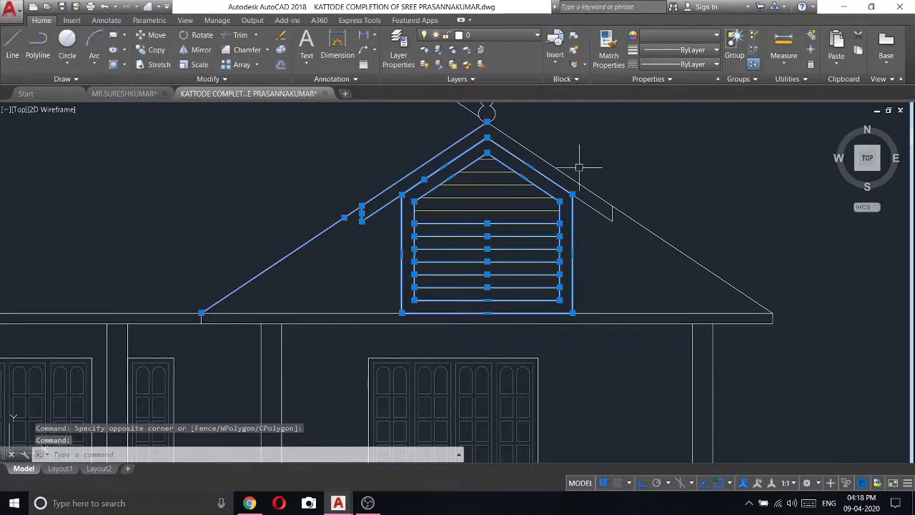
scroll(488, 193, "up", 4)
left_click(499, 248)
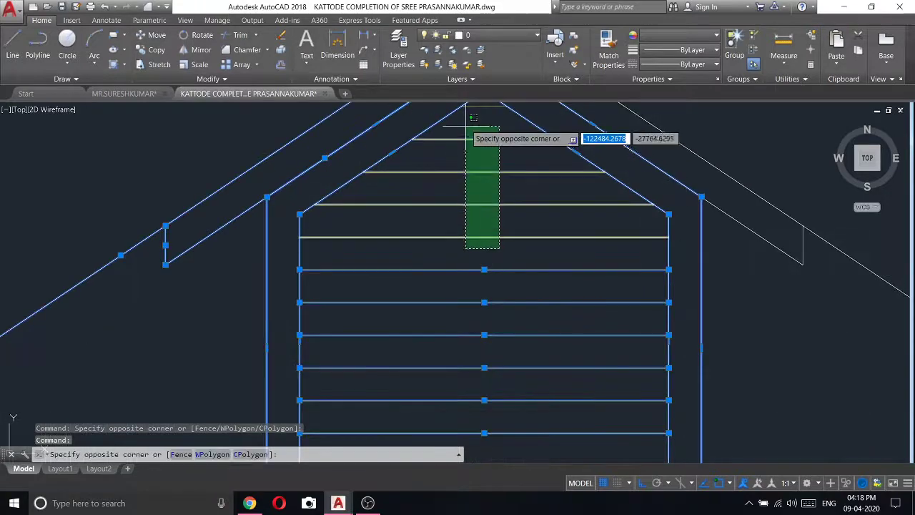
left_click(475, 122)
middle_click_drag(482, 119, 480, 193)
scroll(479, 194, "up", 2)
scroll(466, 173, "down", 5)
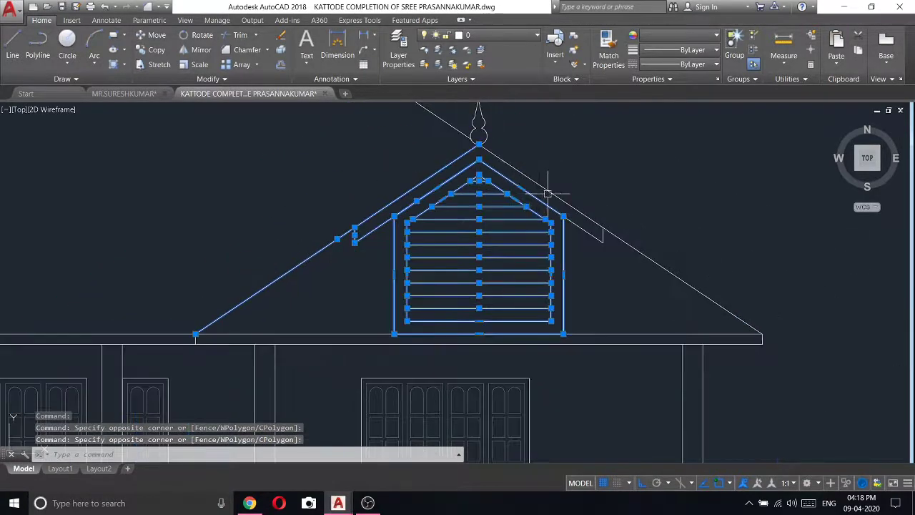
- Copy the dormer with Ortho off and place it higher on the main roof, up-left
right_click(551, 190)
key("Escape")
scroll(599, 255, "up", 3)
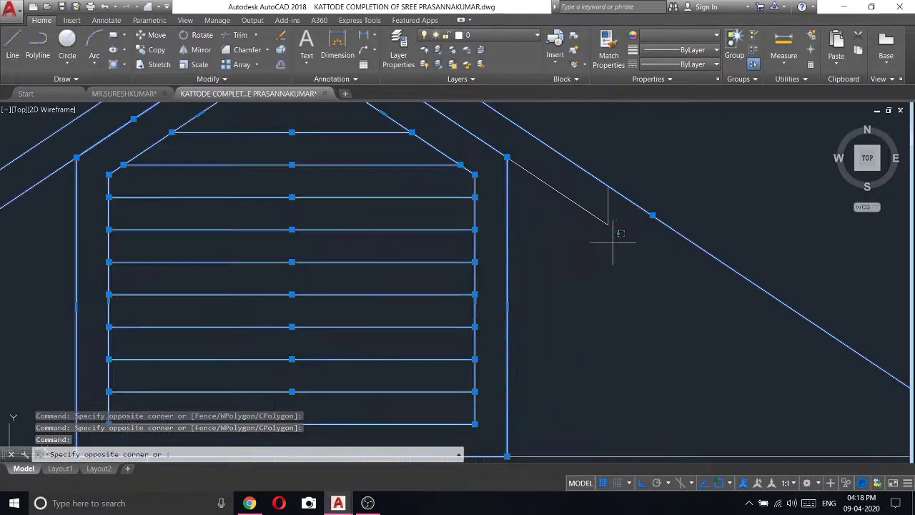
right_click(567, 202)
left_click(607, 293)
scroll(608, 292, "down", 5)
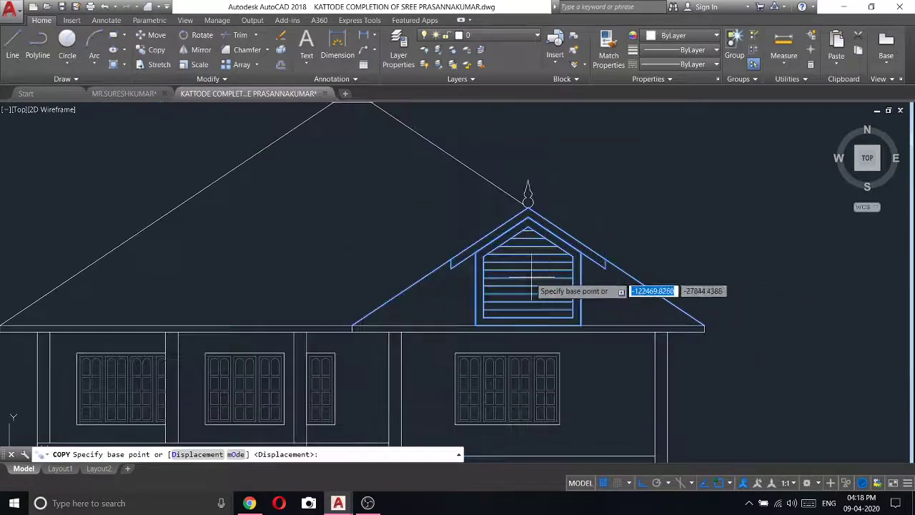
left_click(528, 208)
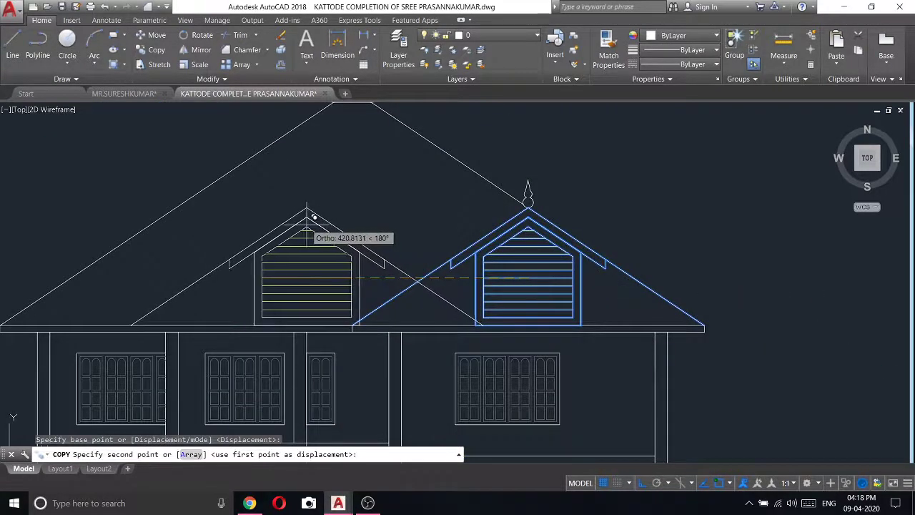
key("F8")
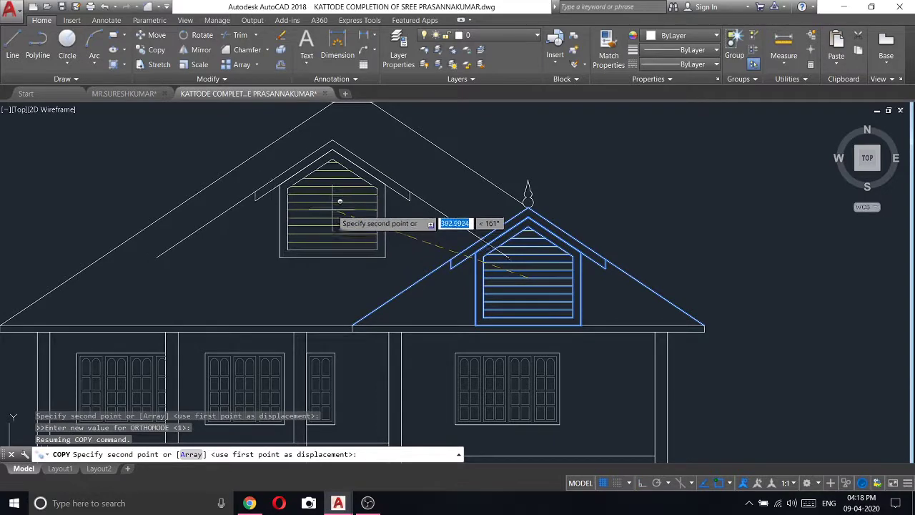
left_click(331, 208)
key("Escape")
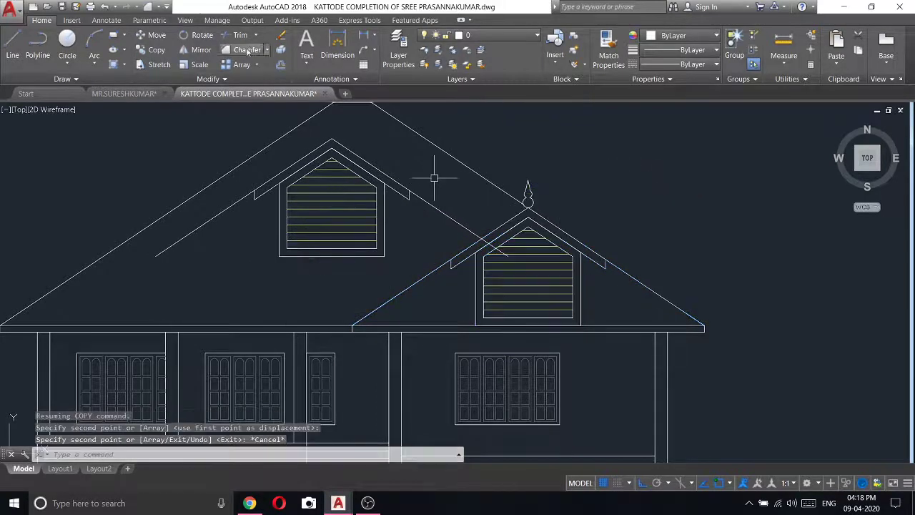
- Trim the roof lines crossing the copied dormer, using all objects as cutting edges
left_click(240, 34)
key("Return")
scroll(439, 215, "up", 2)
scroll(457, 262, "up", 2)
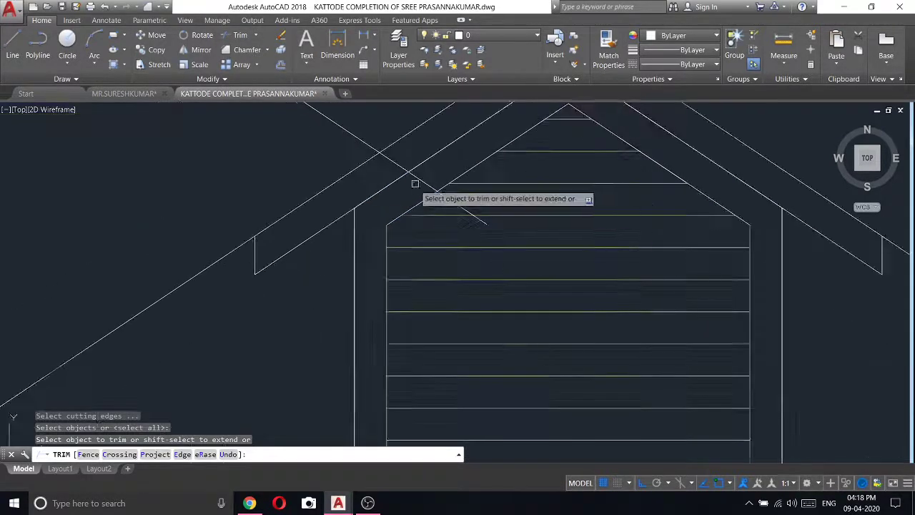
scroll(422, 197, "down", 1)
scroll(432, 207, "up", 3)
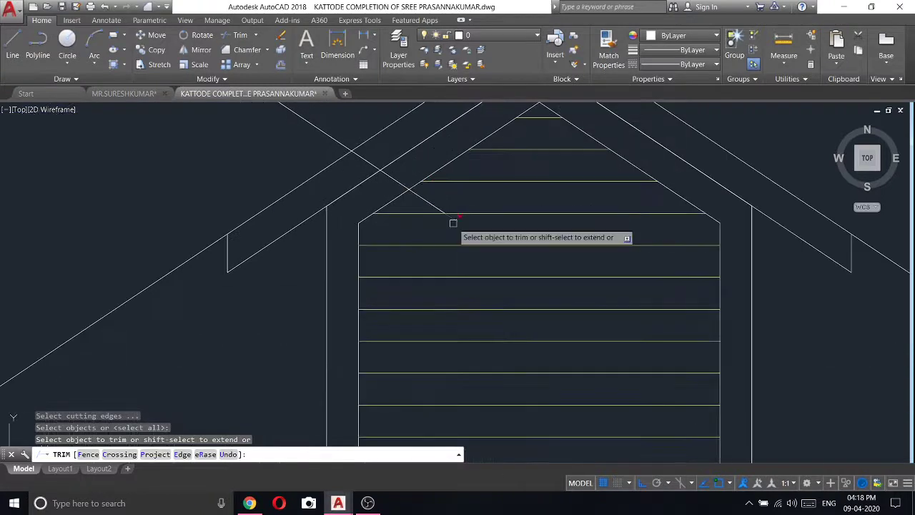
scroll(370, 162, "down", 4)
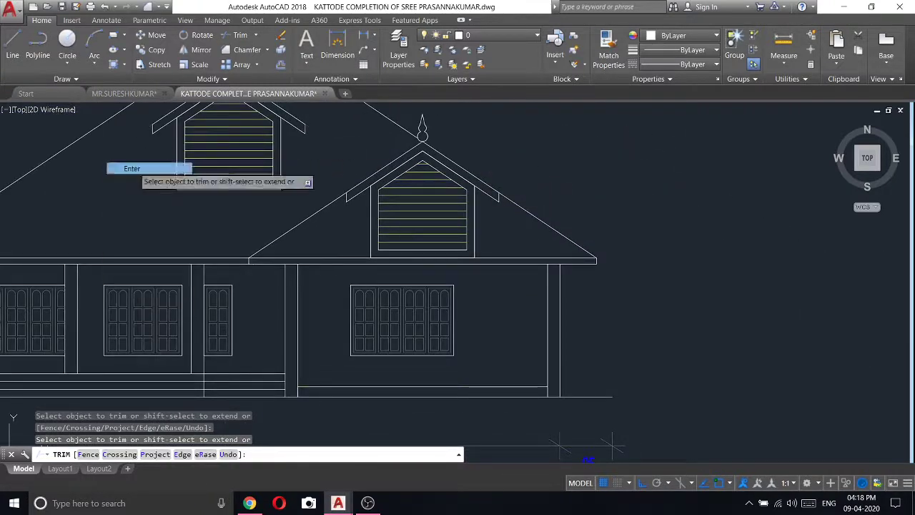
key("Return")
scroll(551, 279, "down", 8)
scroll(559, 277, "up", 6)
scroll(543, 282, "up", 2)
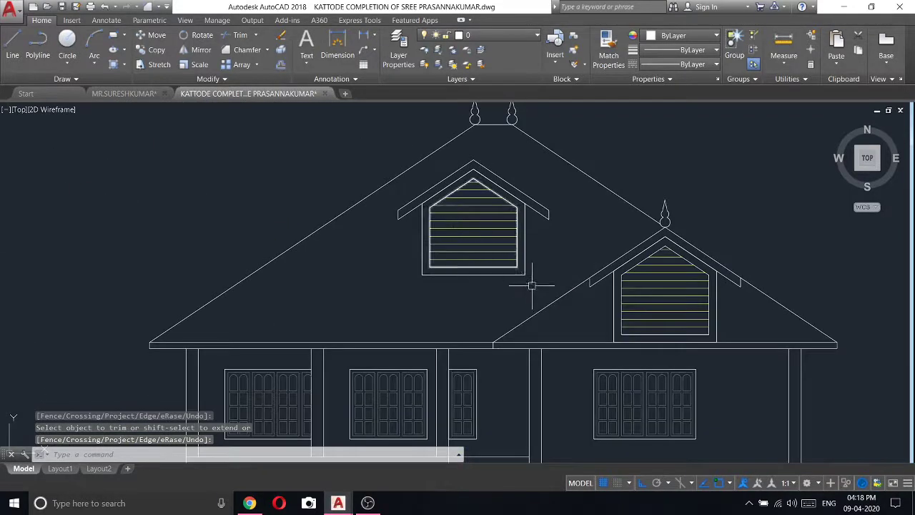
- Select the upper dormer and start a Scale, then cancel and clear the selection
left_click(387, 191)
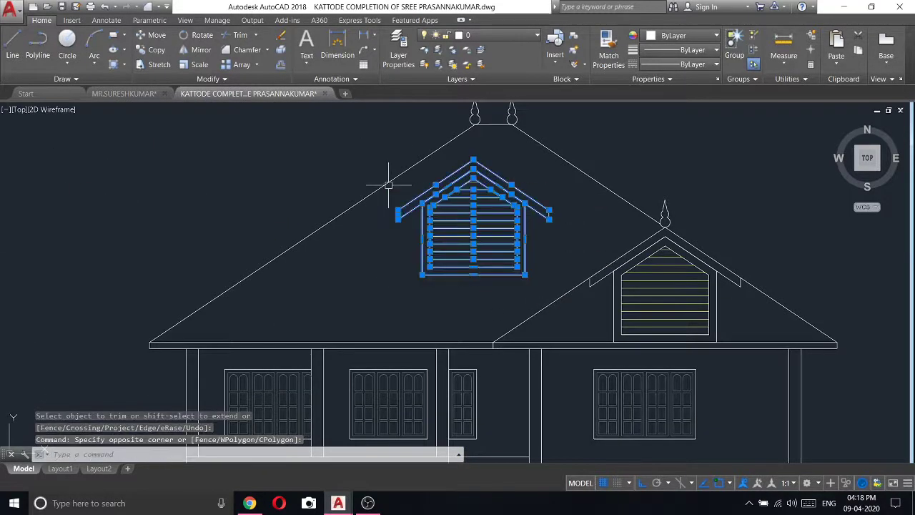
right_click(387, 183)
left_click(443, 285)
key("Escape")
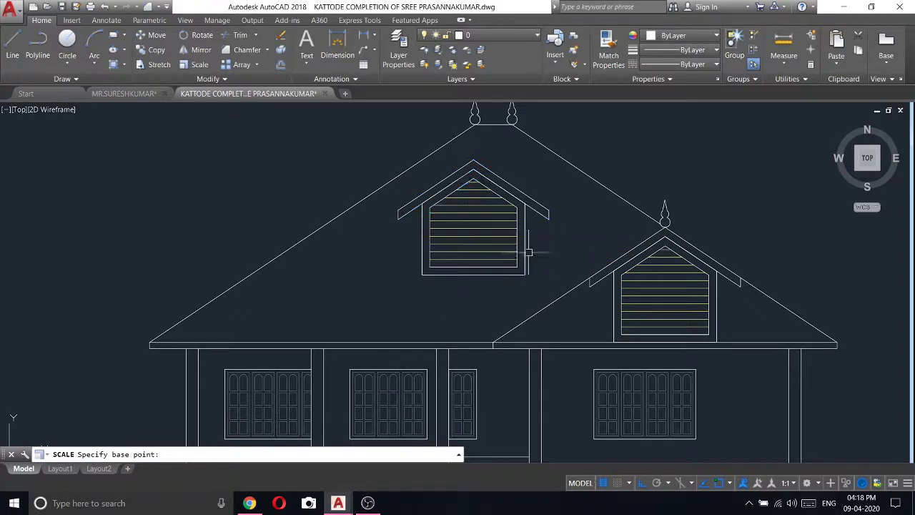
scroll(531, 256, "up", 3)
scroll(616, 381, "up", 3)
scroll(616, 381, "down", 2)
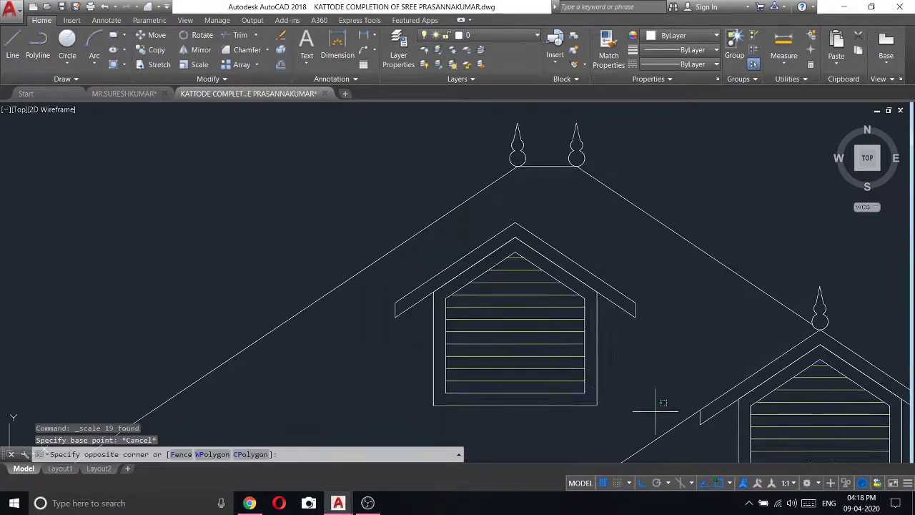
left_click(382, 249)
right_click(458, 245)
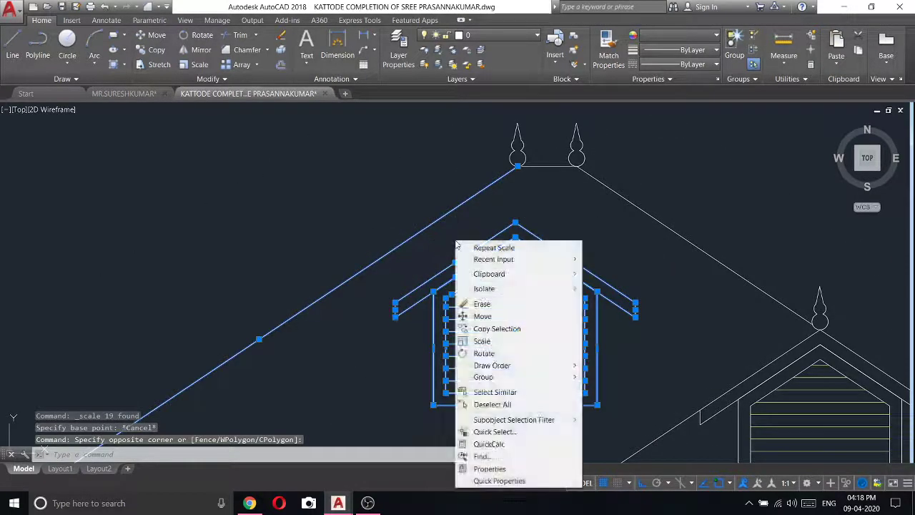
key("Escape")
- Window-select the dormer and scale it, then undo the accidental doubling
left_click(641, 420)
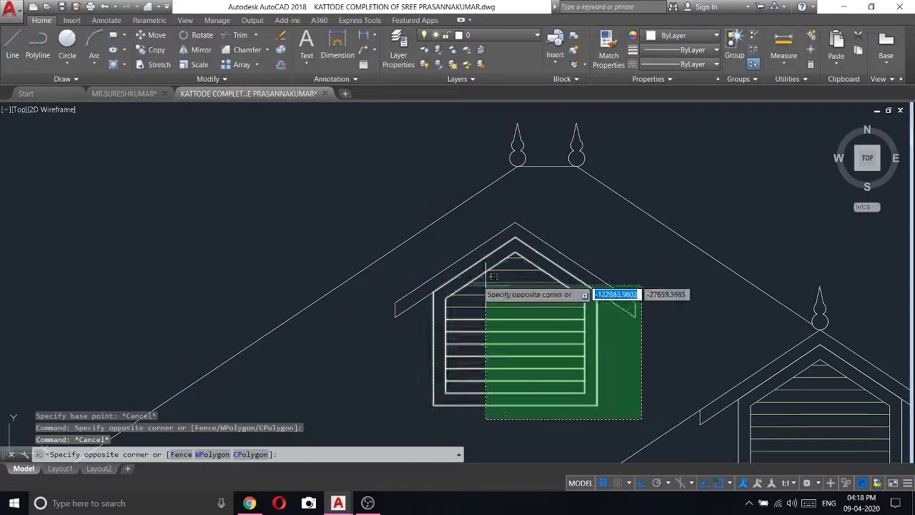
left_click(393, 262)
scroll(493, 247, "down", 5)
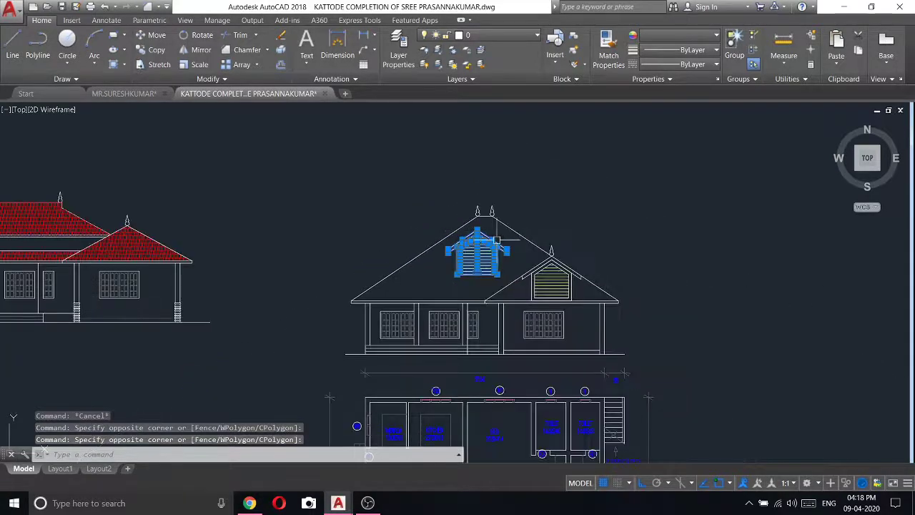
right_click(497, 241)
left_click(543, 341)
left_click(477, 256)
type("2/1")
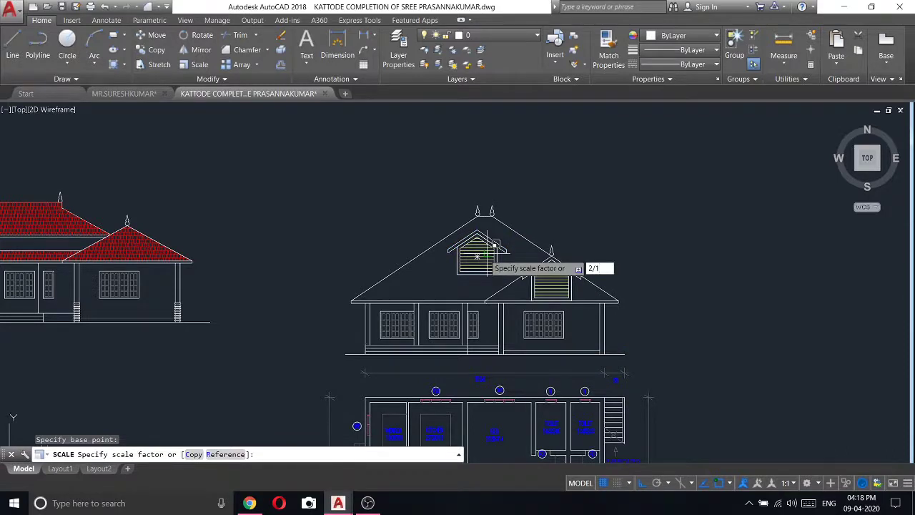
key("Return")
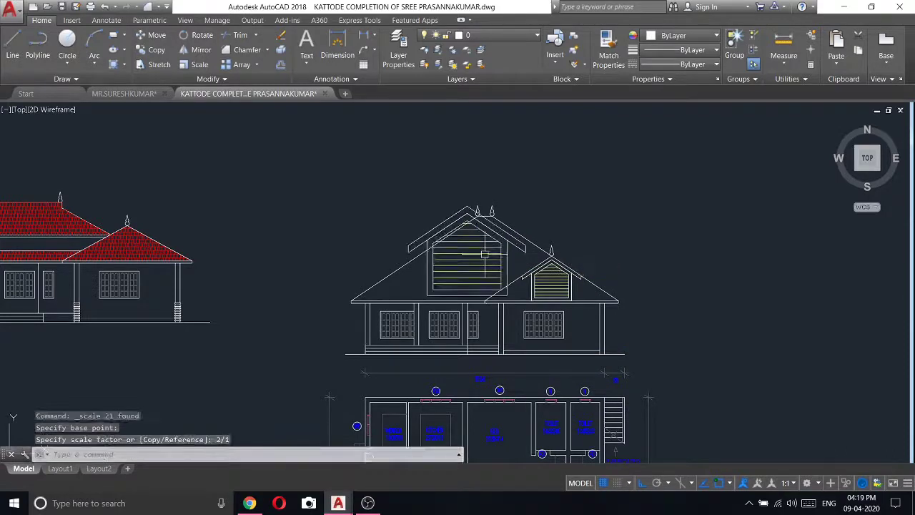
key("ctrl+z")
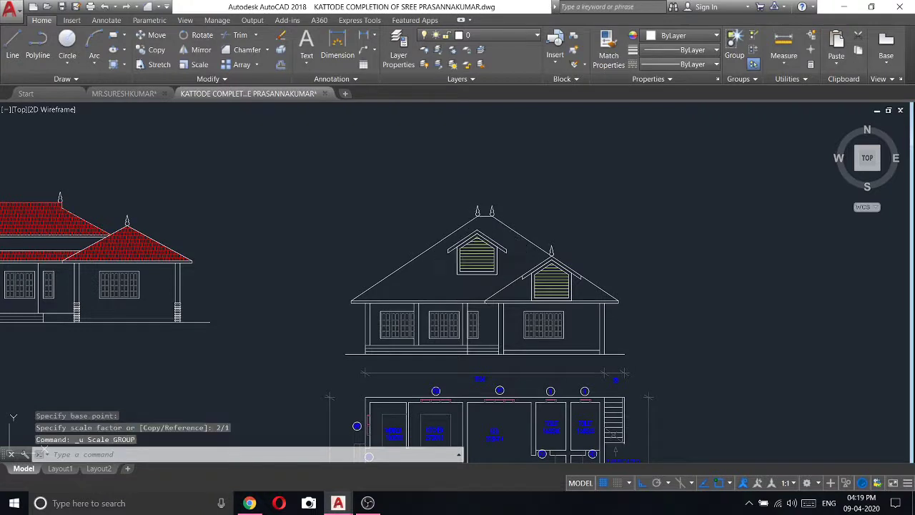
- Scale the upper dormer down by a factor of 1/2 from a base point
scroll(487, 254, "up", 3)
scroll(487, 254, "up", 2)
left_click(582, 348)
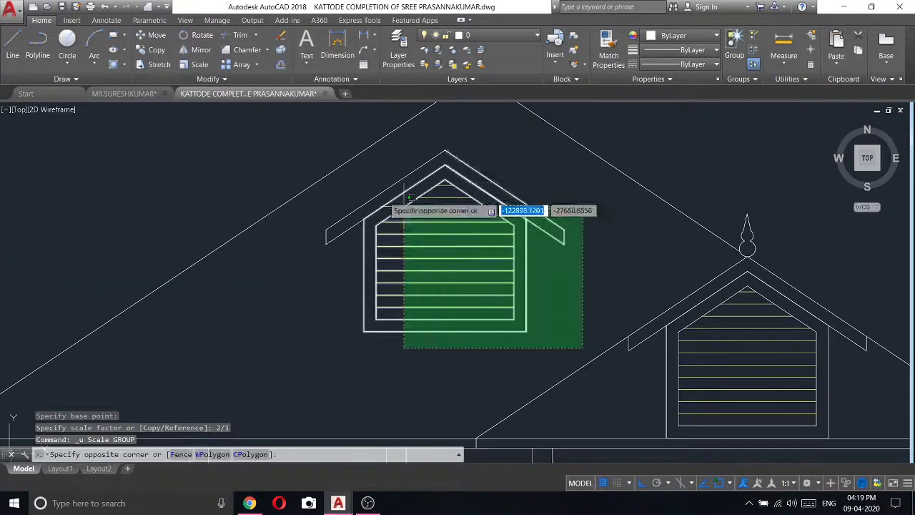
left_click(403, 151)
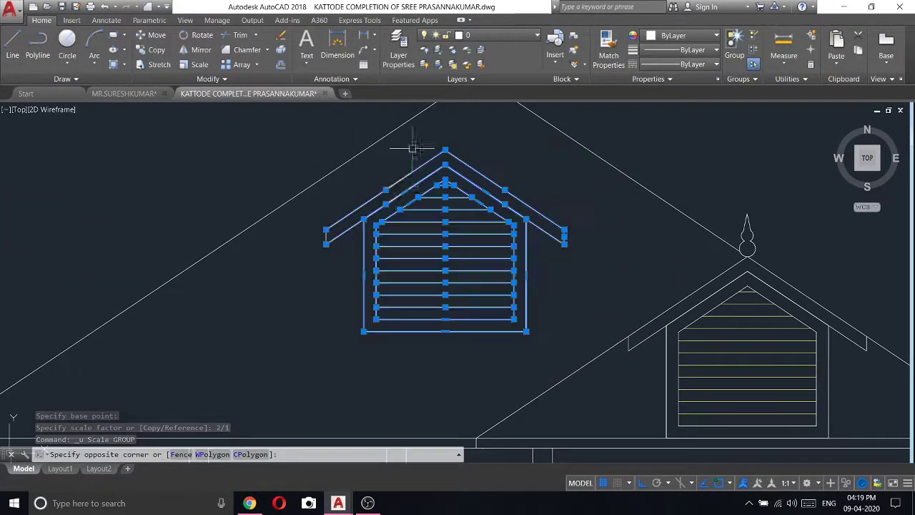
left_click(322, 213)
left_click(336, 247)
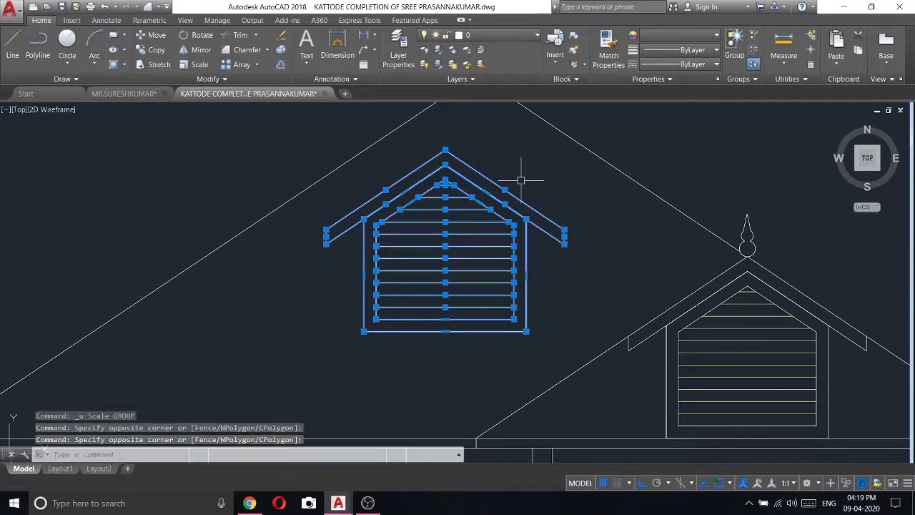
right_click(521, 181)
left_click(548, 281)
left_click(474, 246)
type("1/2")
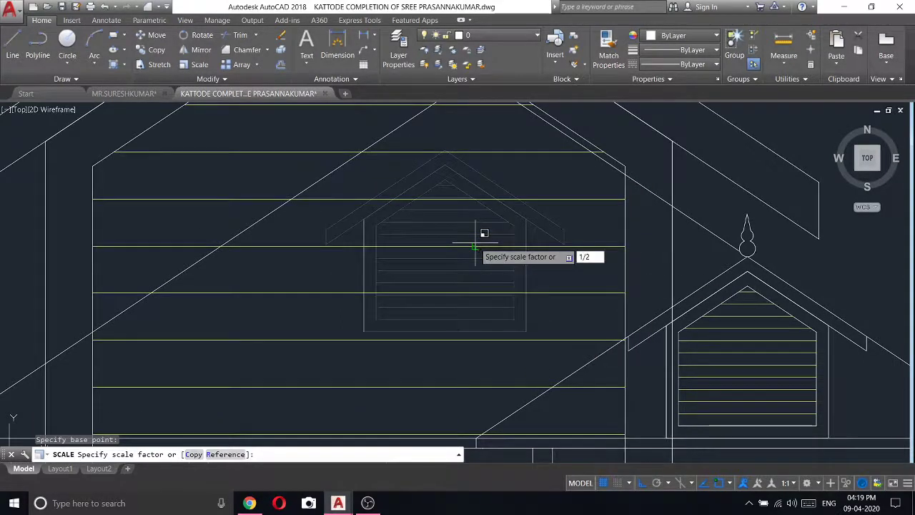
key("Return")
- Erase the stray vertical line beside the dormer
scroll(452, 238, "down", 3)
scroll(435, 250, "up", 1)
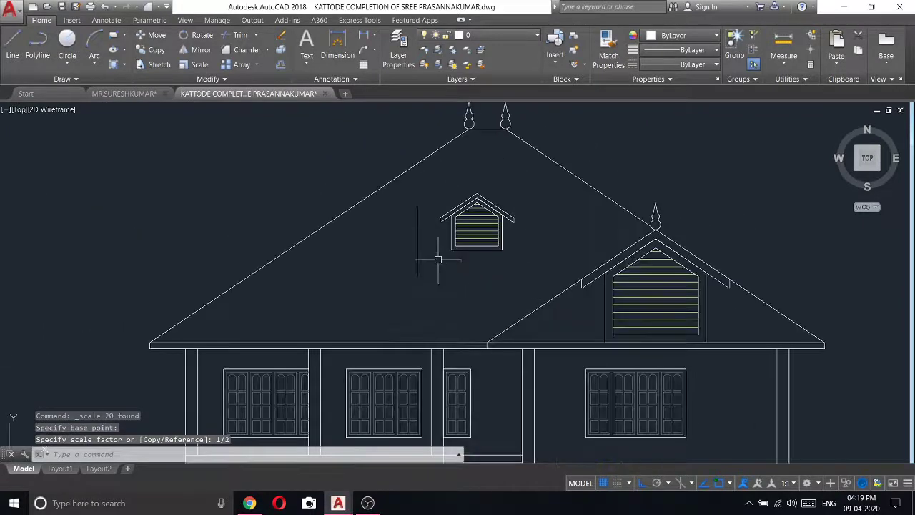
left_click(416, 243)
right_click(350, 229)
left_click(377, 291)
scroll(475, 227, "down", 3)
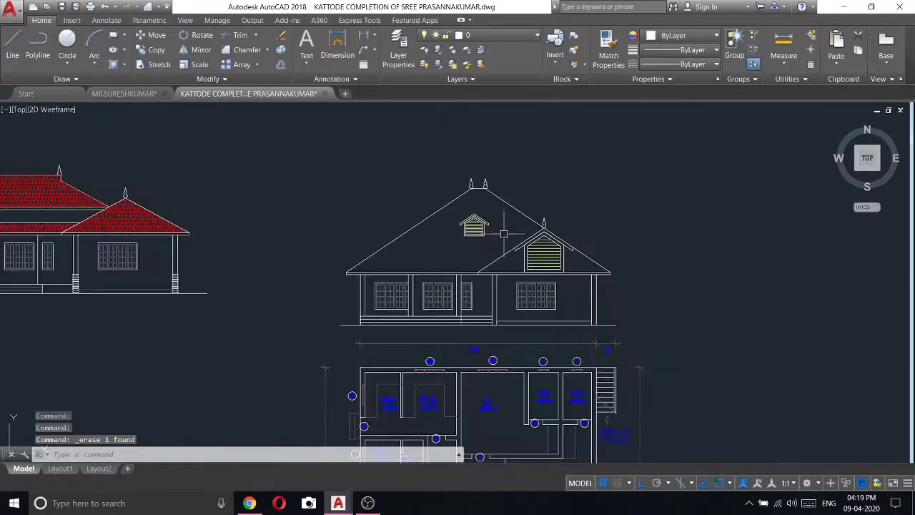
scroll(509, 244, "up", 1)
left_click(493, 250)
- Move the shrunken dormer from its apex up the roof with ortho (F8) on
left_click(439, 204)
right_click(440, 198)
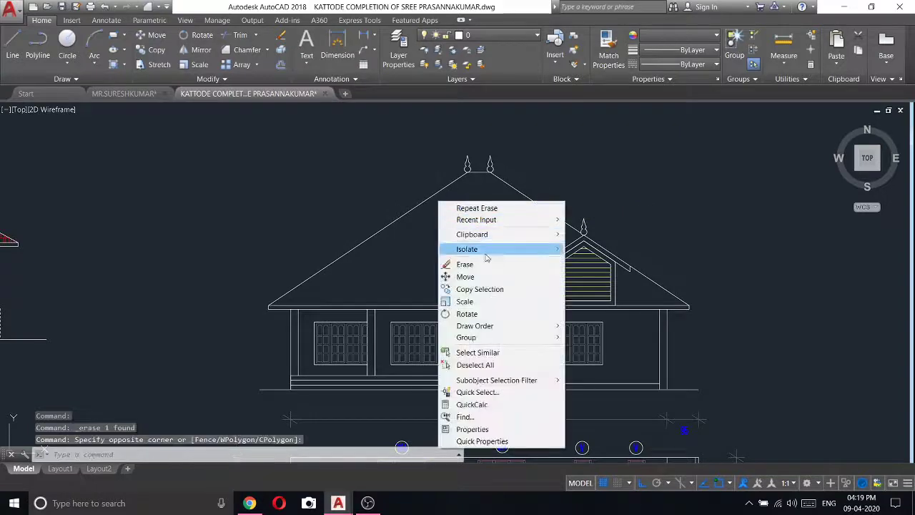
left_click(460, 274)
scroll(474, 193, "up", 2)
scroll(474, 194, "up", 1)
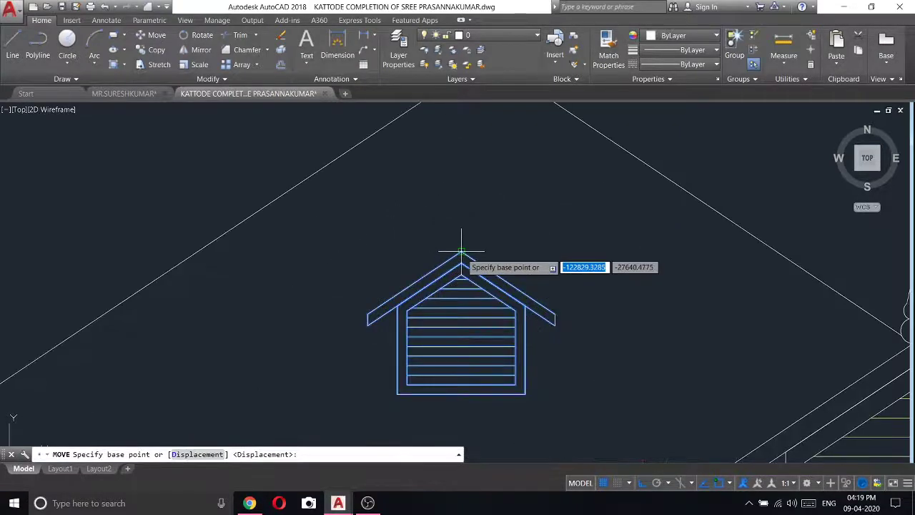
left_click(465, 246)
scroll(472, 239, "down", 3)
scroll(492, 183, "up", 3)
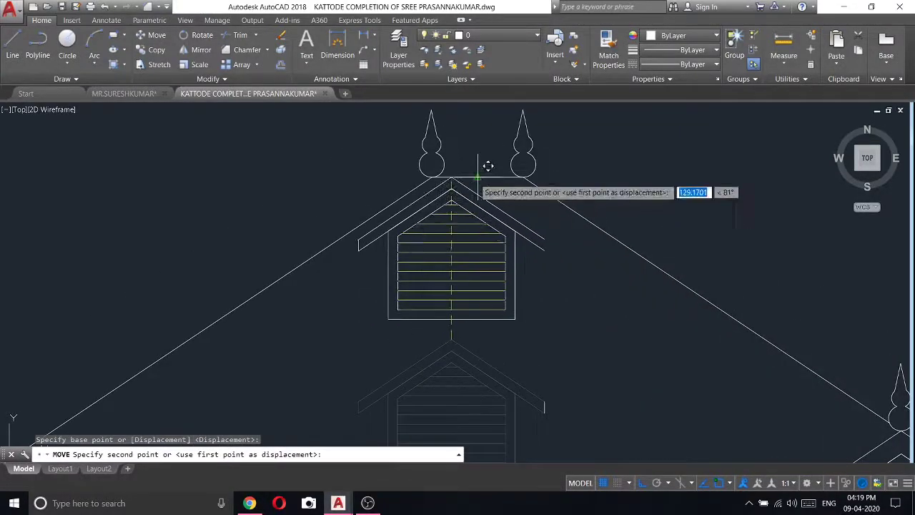
key("F8")
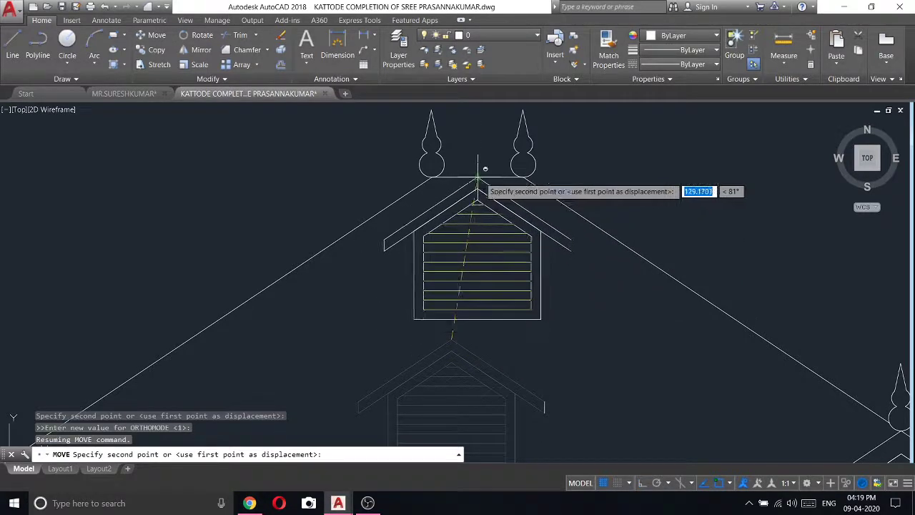
left_click(480, 216)
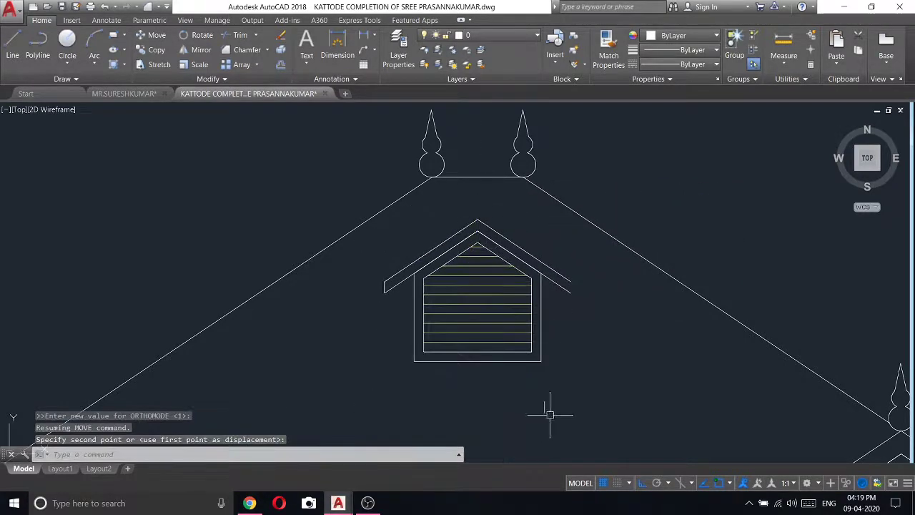
- Move the dormer again to a new position on the roof
right_click(572, 370)
left_click(608, 126)
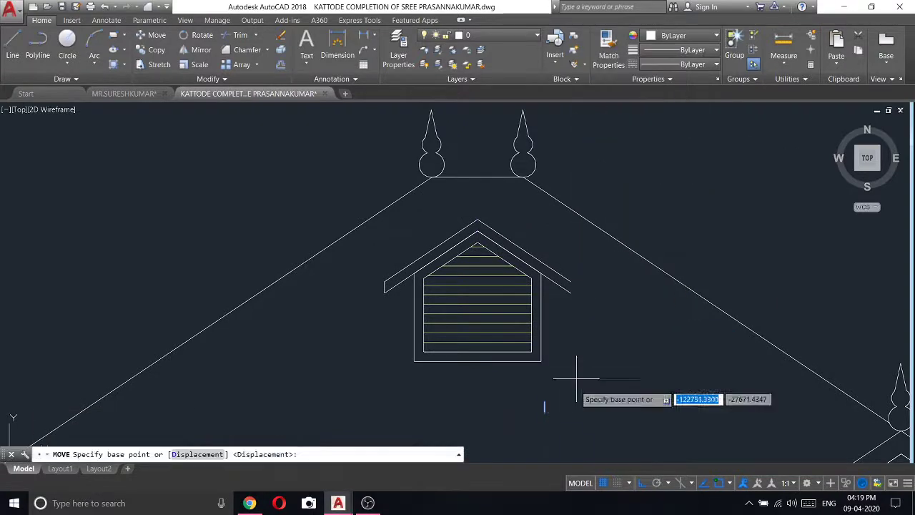
left_click(545, 406)
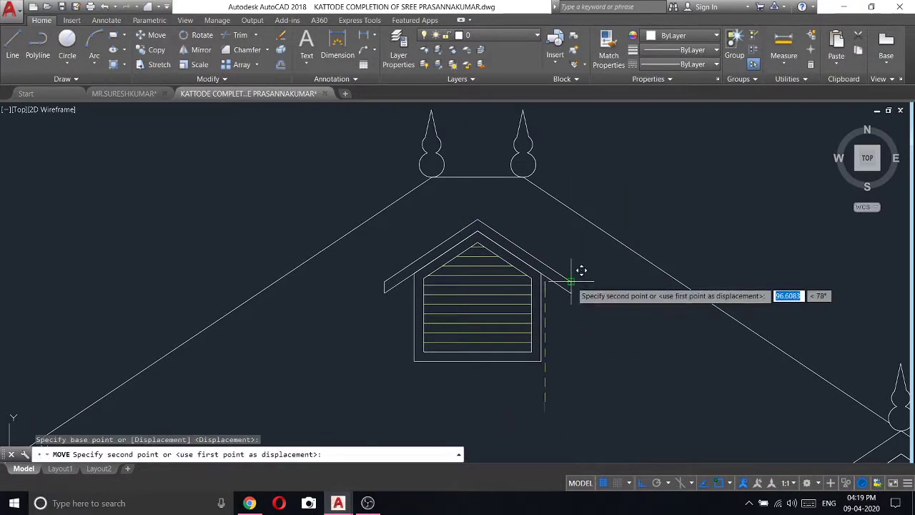
left_click(571, 281)
scroll(590, 255, "down", 5)
scroll(660, 272, "down", 2)
middle_click_drag(680, 291, 601, 248)
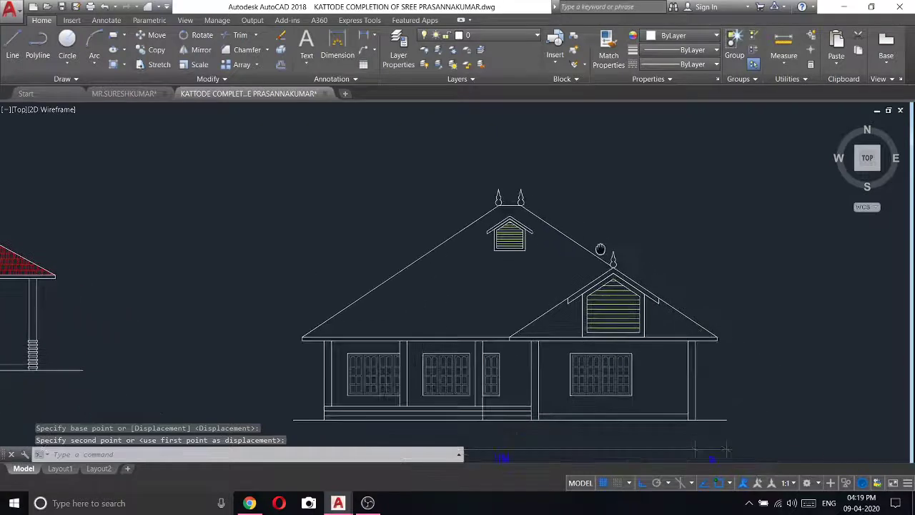
scroll(550, 250, "up", 2)
- Move the dormer down about 87.7 units to sit under the ridge finials
left_click(528, 277)
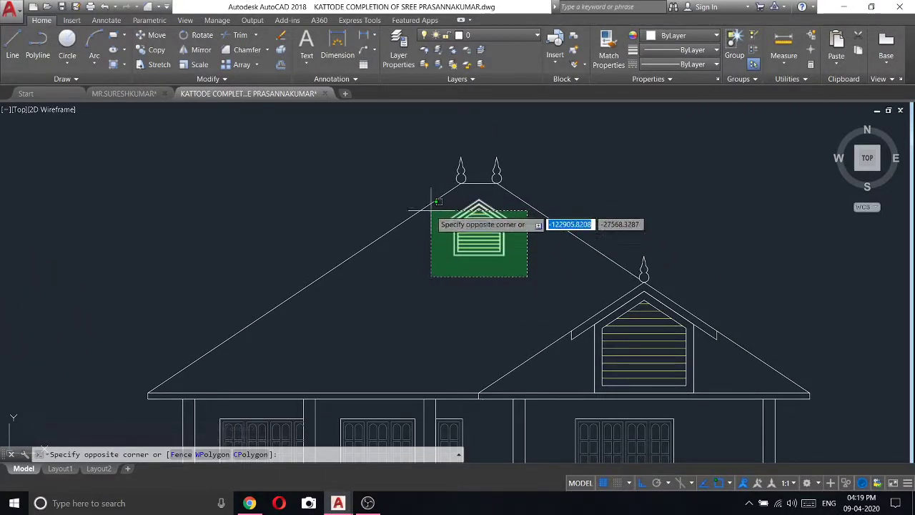
left_click(433, 198)
right_click(475, 213)
left_click(505, 293)
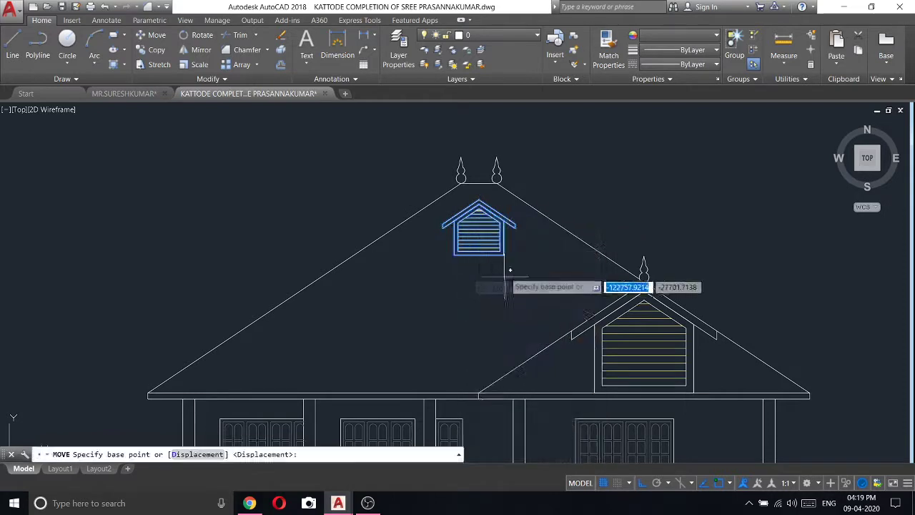
scroll(504, 258, "up", 1)
scroll(511, 261, "down", 1)
scroll(486, 263, "down", 1)
left_click(471, 264)
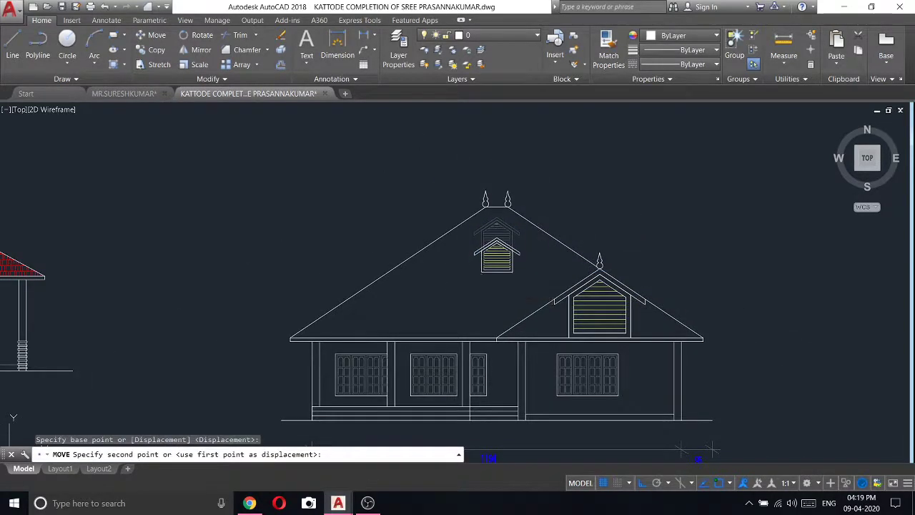
left_click(477, 277)
- Erase the small stray mark near the dormer
scroll(519, 245, "up", 3)
left_click(496, 218)
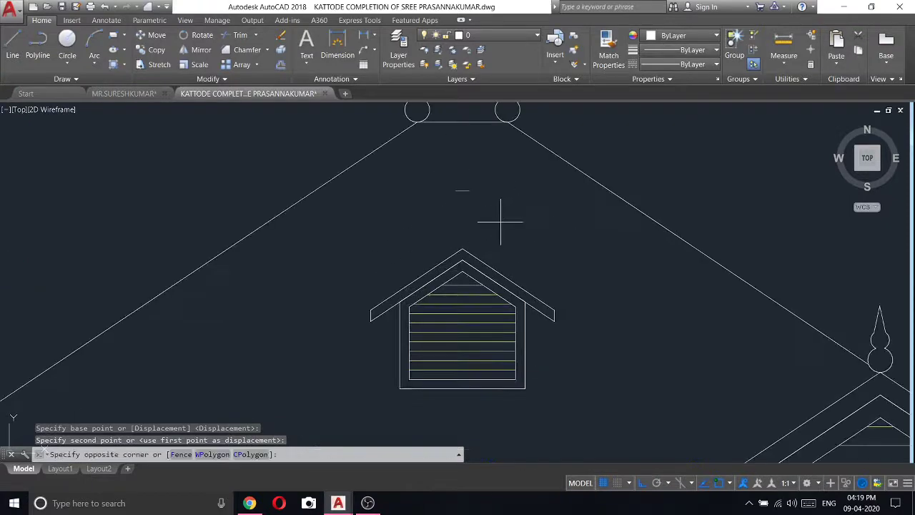
left_click(445, 180)
right_click(446, 179)
left_click(476, 243)
scroll(473, 236, "down", 2)
scroll(474, 236, "down", 4)
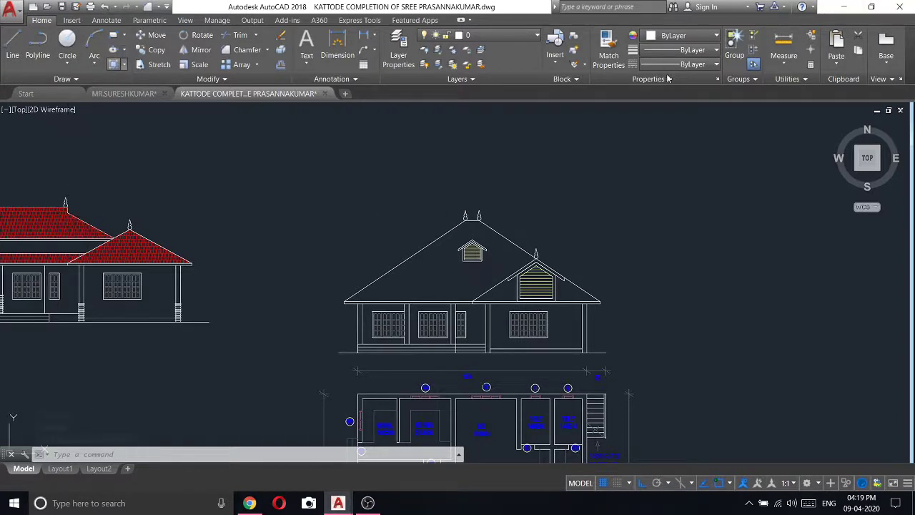
- Start HATCH and copy the red AR-RSHKE pattern from an existing hatch
type("h")
key("Return")
left_click(654, 58)
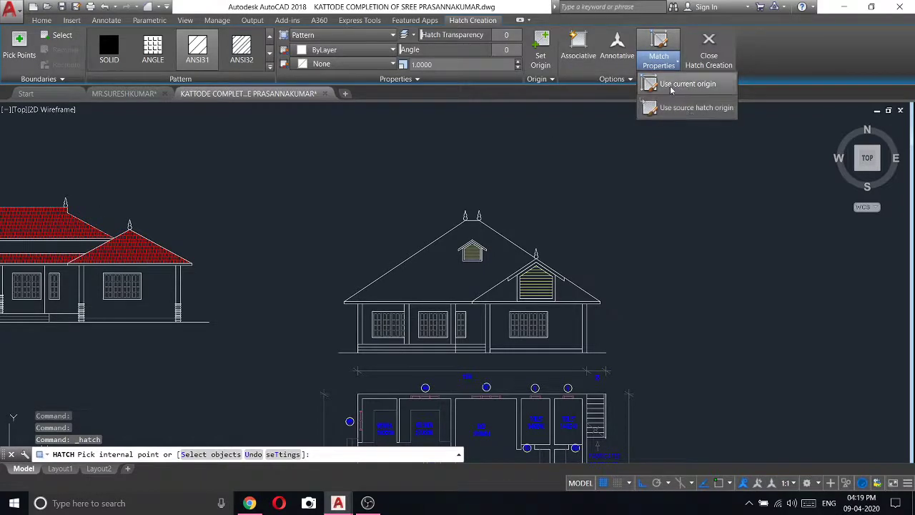
left_click(675, 84)
left_click(32, 236)
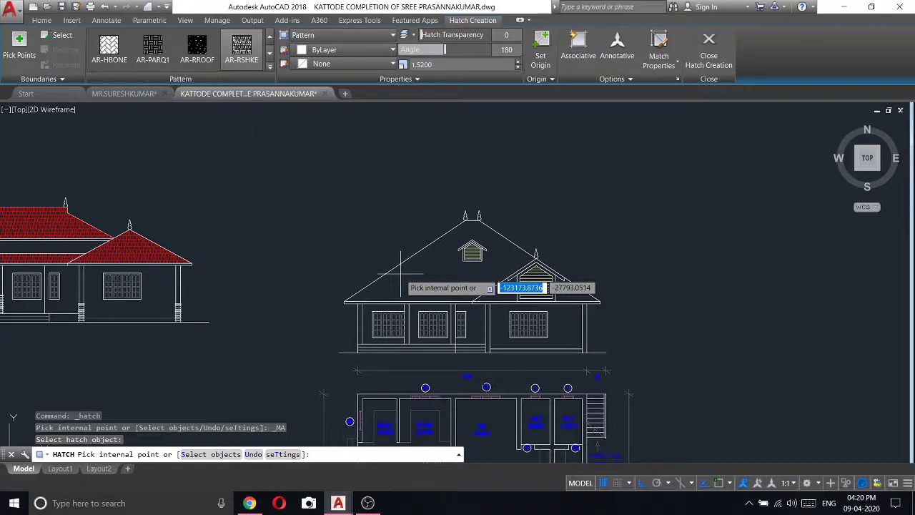
- Fill the main roof, small gable and both side triangles with red tile hatch
left_click(400, 273)
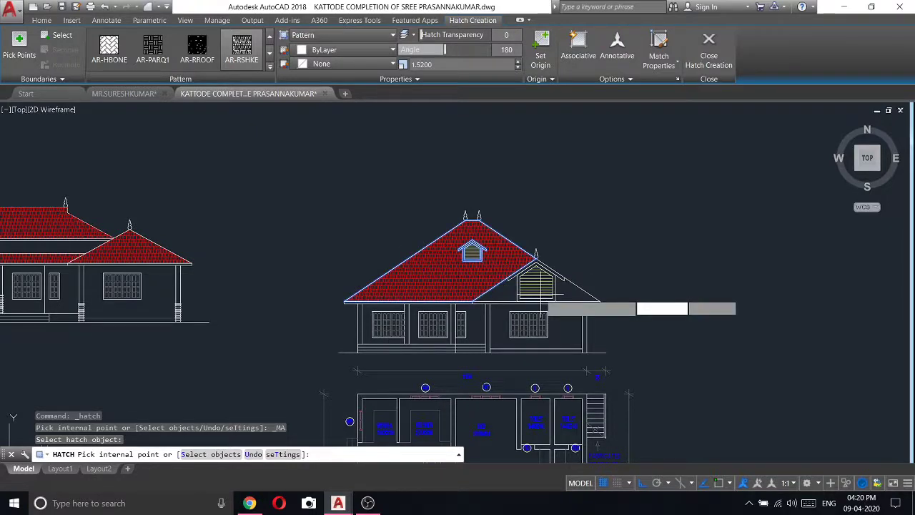
left_click(541, 294)
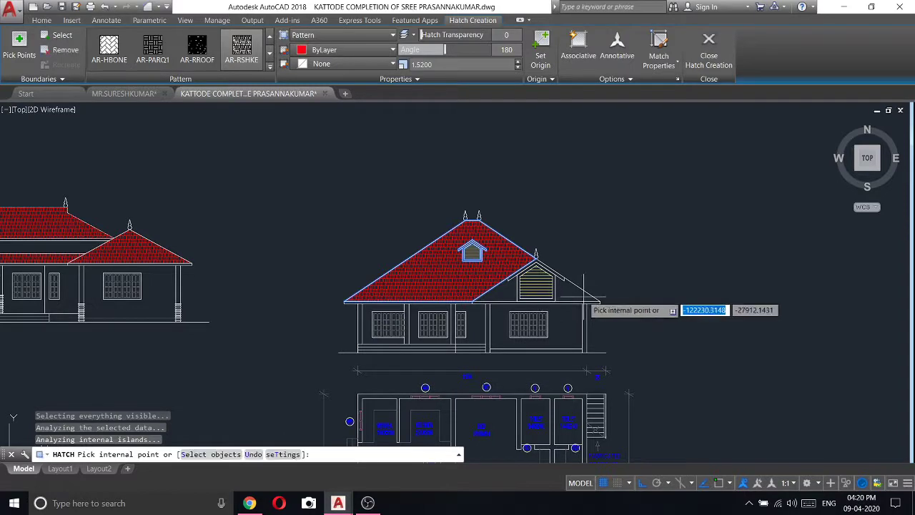
scroll(580, 295, "up", 2)
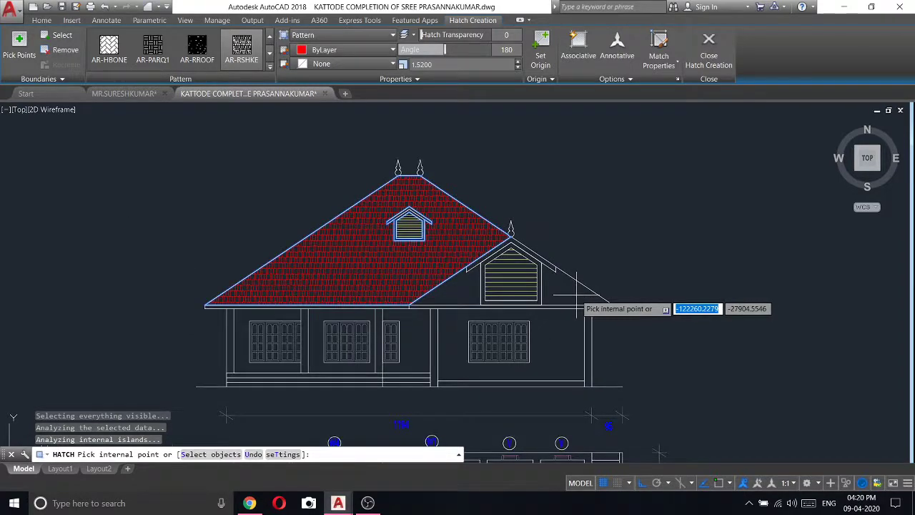
scroll(578, 294, "up", 2)
left_click(568, 293)
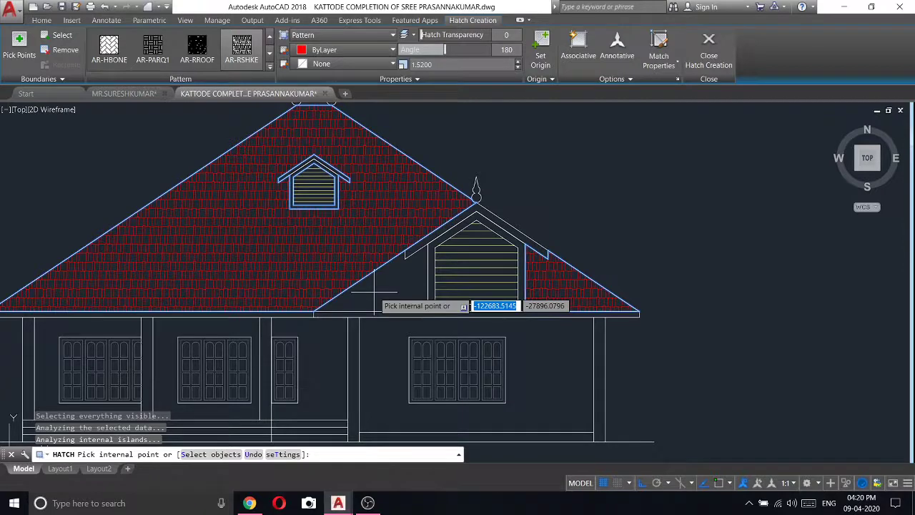
left_click(374, 293)
right_click(433, 284)
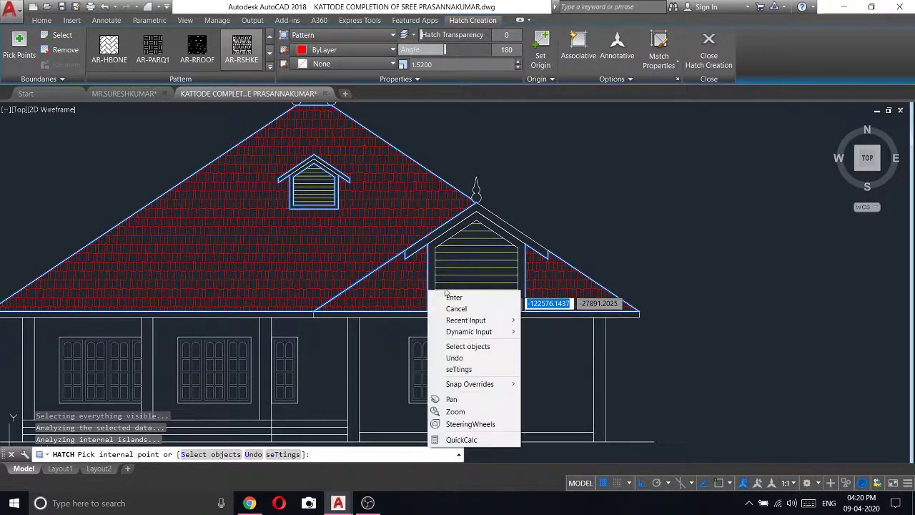
left_click(449, 296)
scroll(572, 243, "down", 4)
scroll(636, 282, "down", 2)
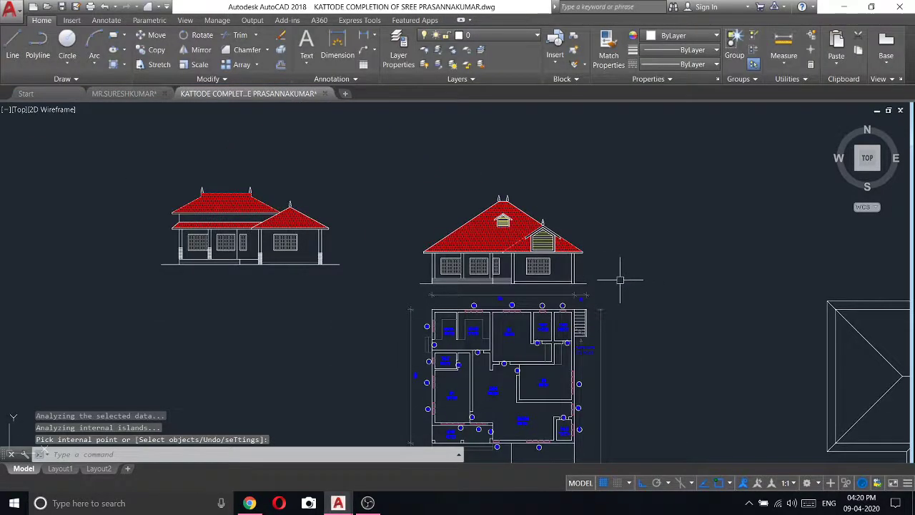
- Start a line at the finial base, then cancel it unfinished
scroll(545, 255, "up", 6)
scroll(545, 255, "up", 2)
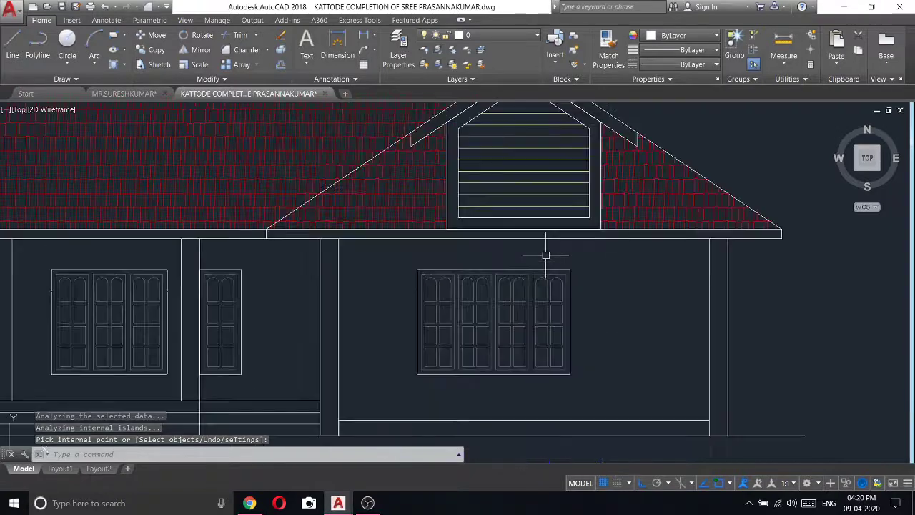
scroll(546, 256, "down", 7)
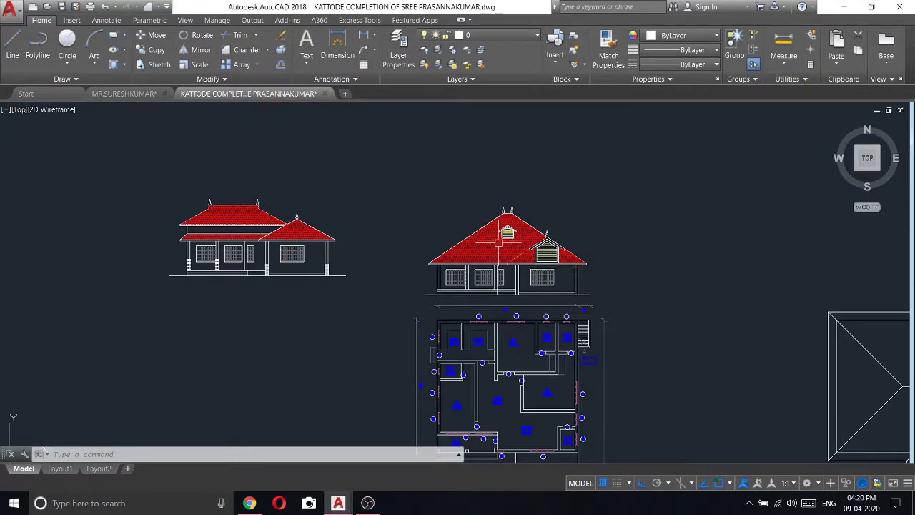
scroll(474, 225, "up", 4)
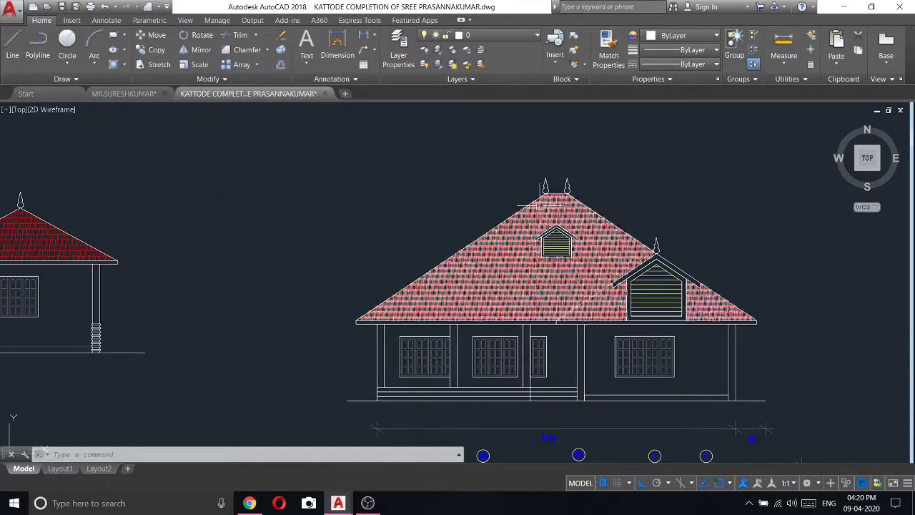
scroll(542, 204, "up", 4)
left_click(13, 45)
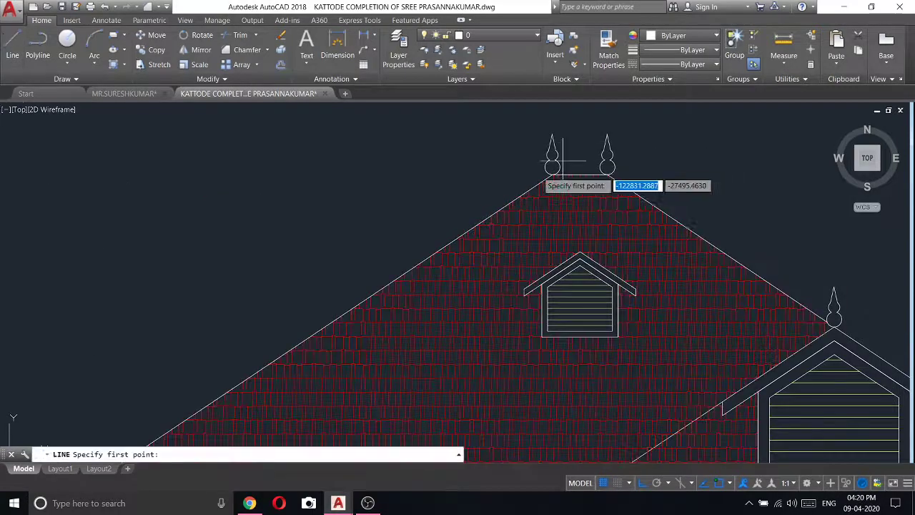
scroll(533, 175, "up", 4)
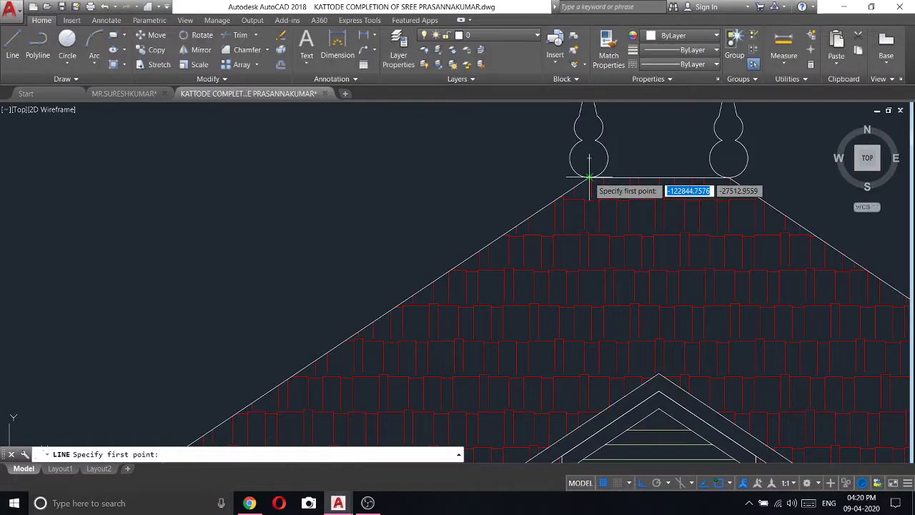
left_click(589, 176)
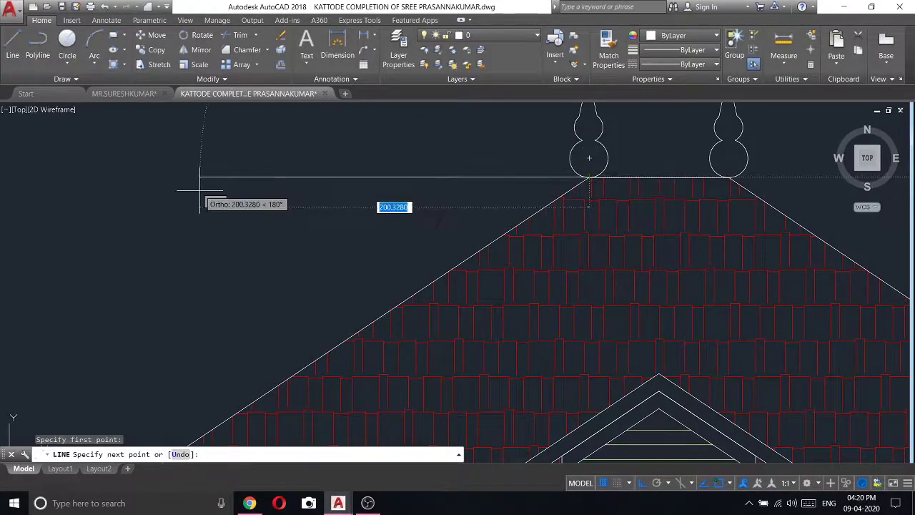
key("Escape")
scroll(290, 230, "down", 4)
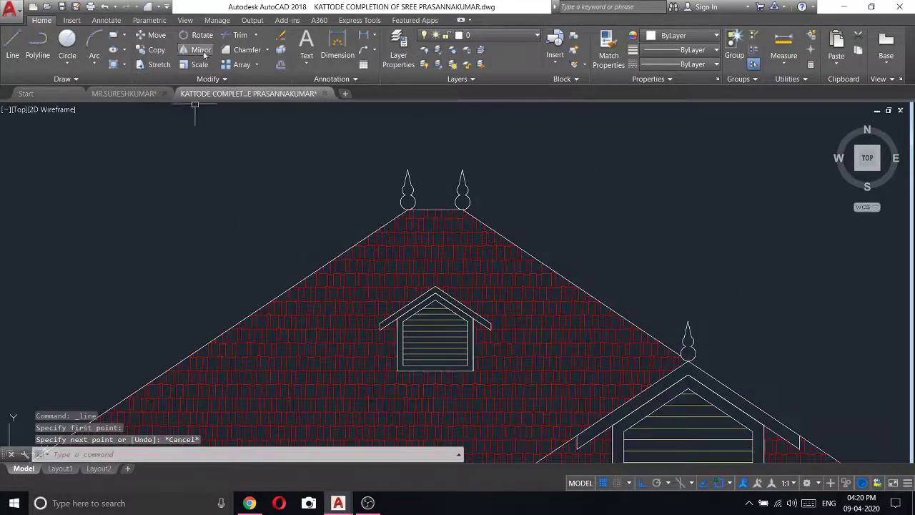
- Trim the red hatch off the main roof and the dormer
left_click(240, 35)
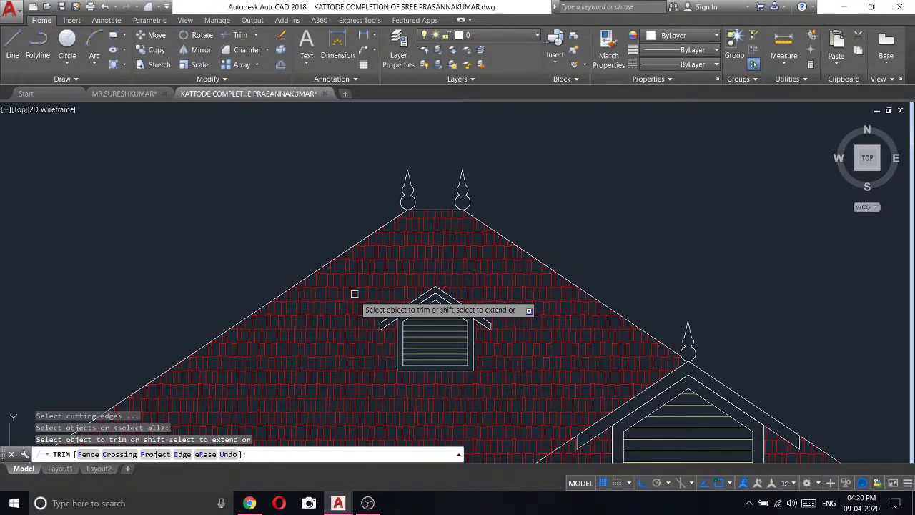
left_click(354, 293)
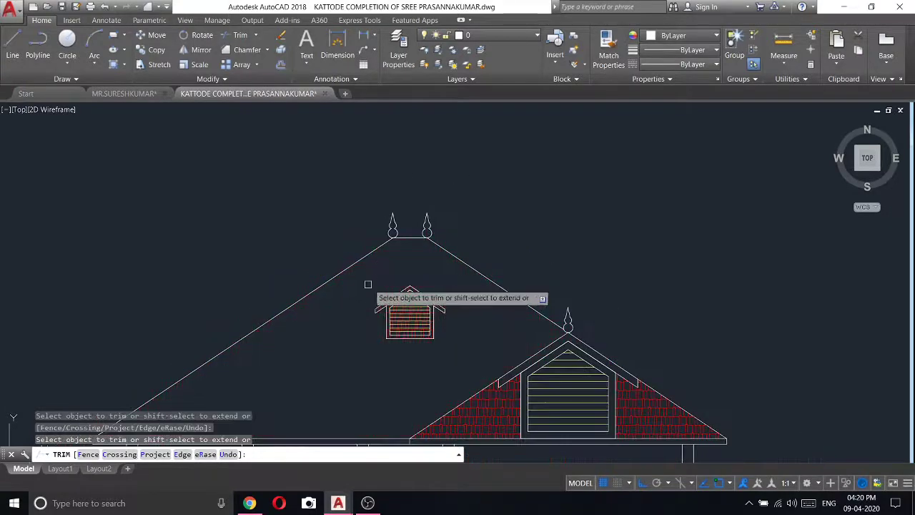
scroll(422, 279, "up", 3)
scroll(410, 257, "up", 3)
left_click(423, 243)
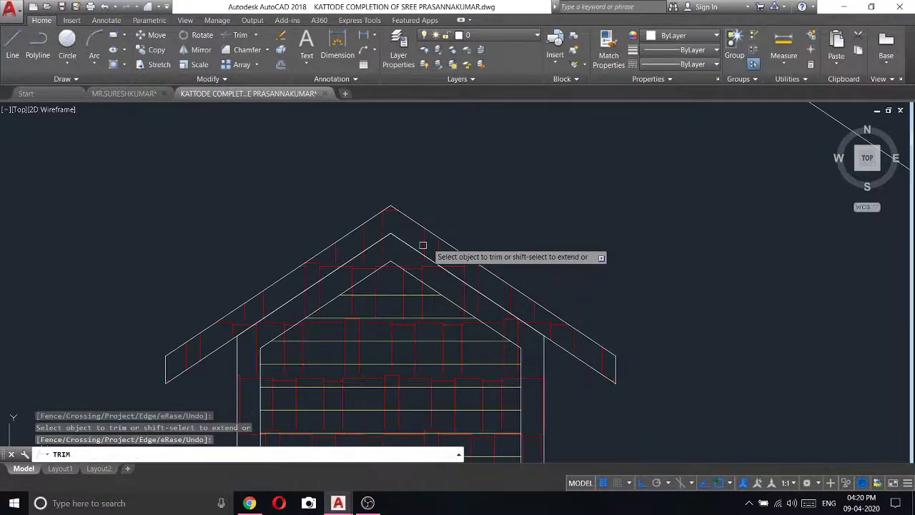
left_click(426, 270)
left_click(419, 265)
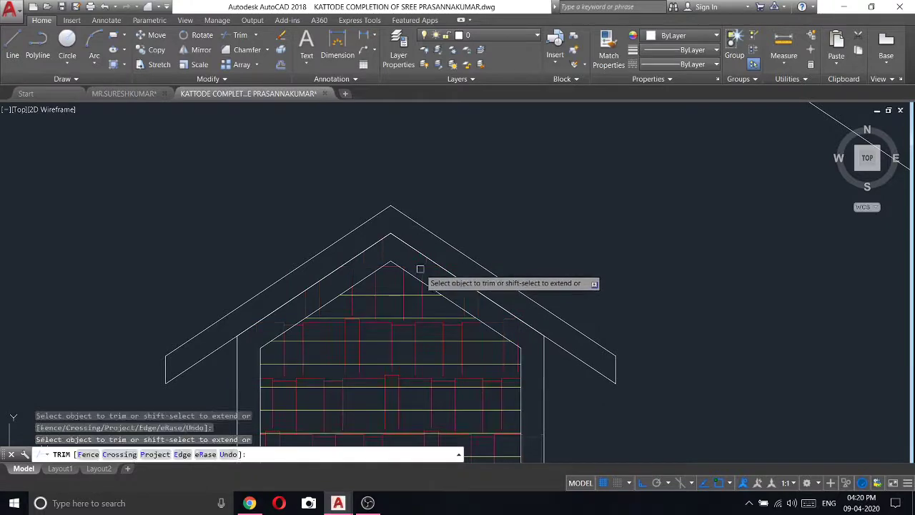
left_click(404, 288)
left_click(414, 275)
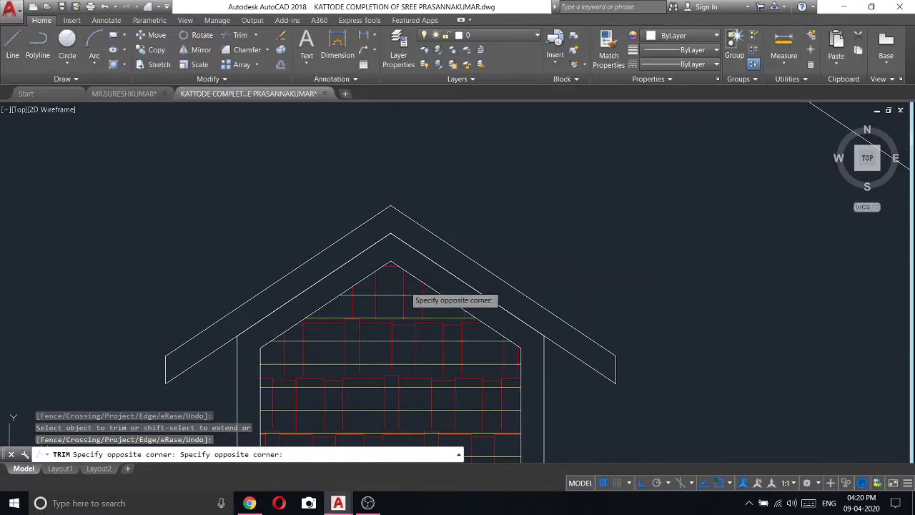
left_click(409, 289)
scroll(408, 278, "down", 3)
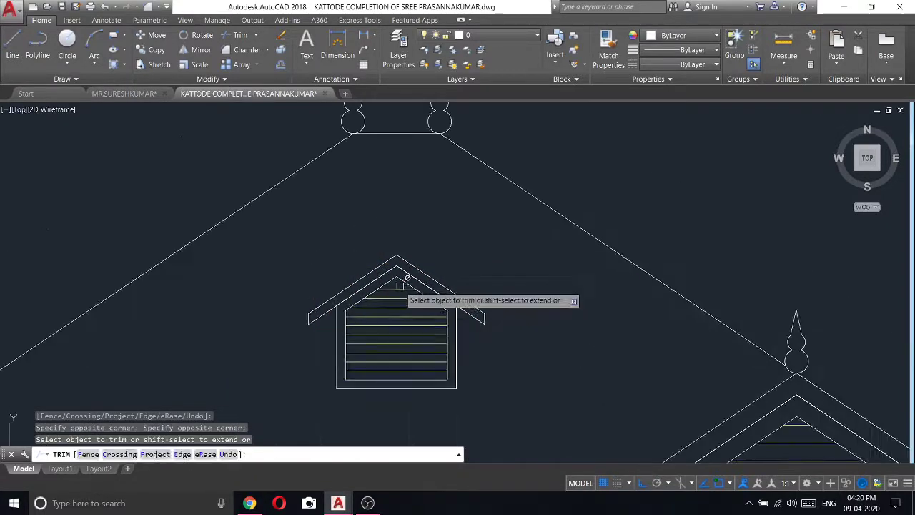
scroll(408, 279, "down", 3)
- Draw lines from each finial base 100 units outward then straight down
left_click(12, 44)
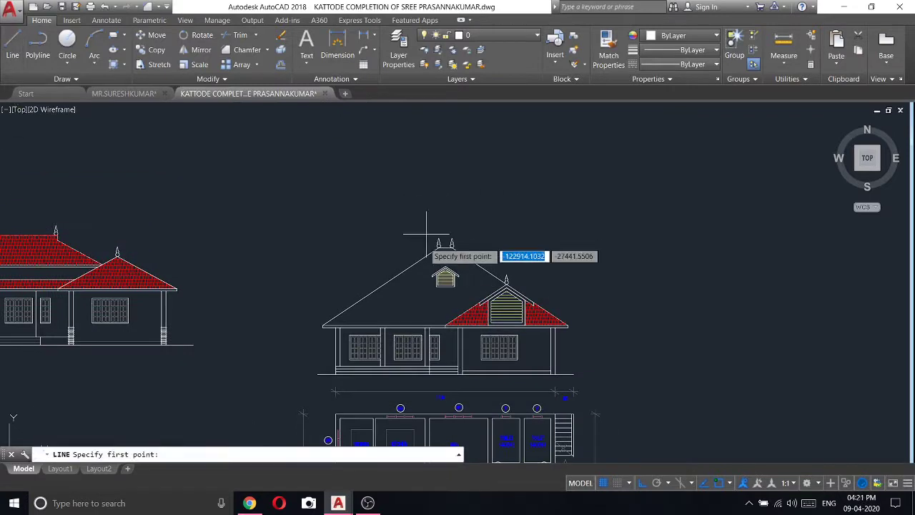
scroll(447, 242, "up", 3)
scroll(427, 206, "up", 3)
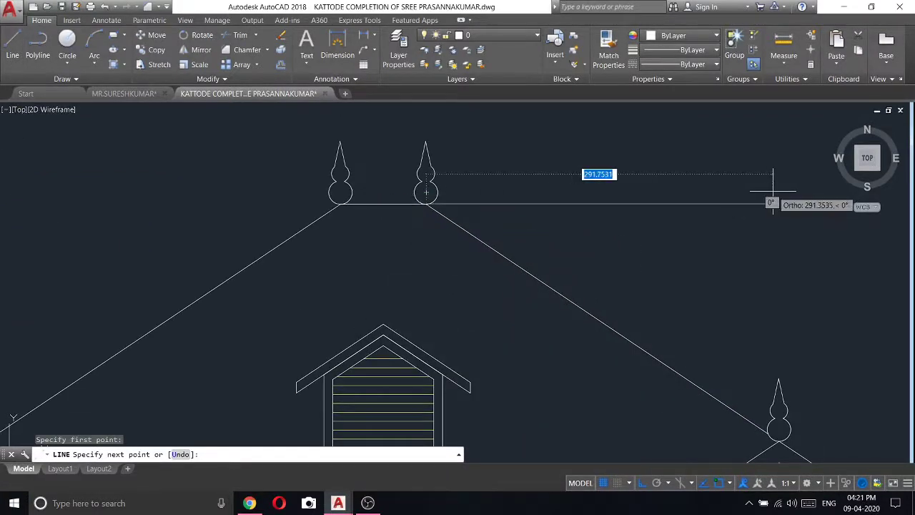
key("Return")
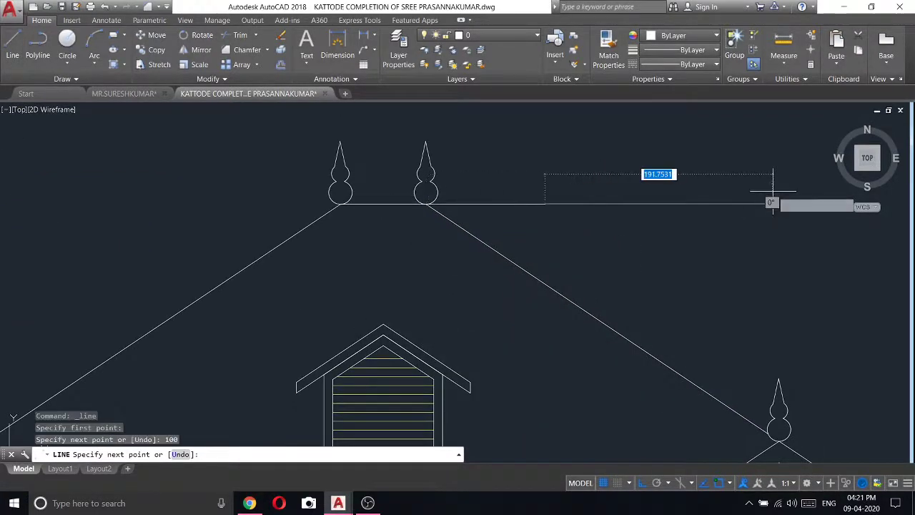
left_click(525, 348)
key("Escape")
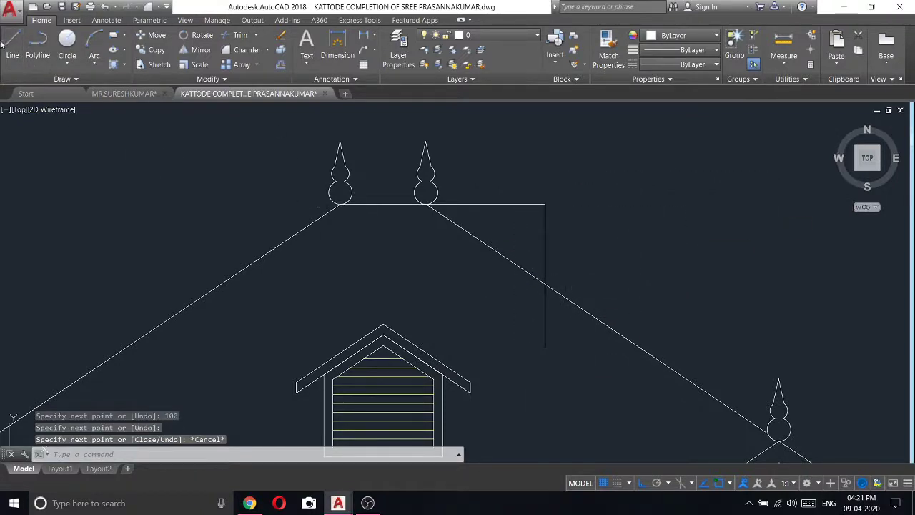
key("Return")
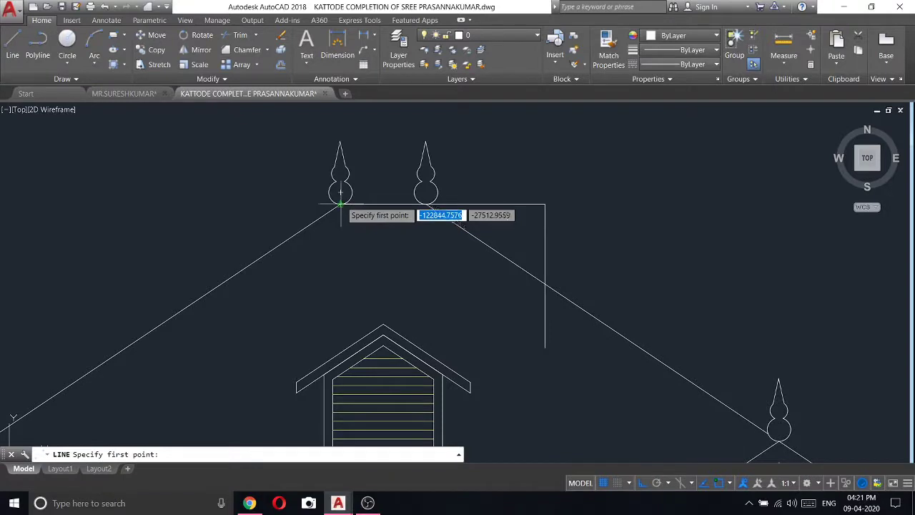
left_click(340, 203)
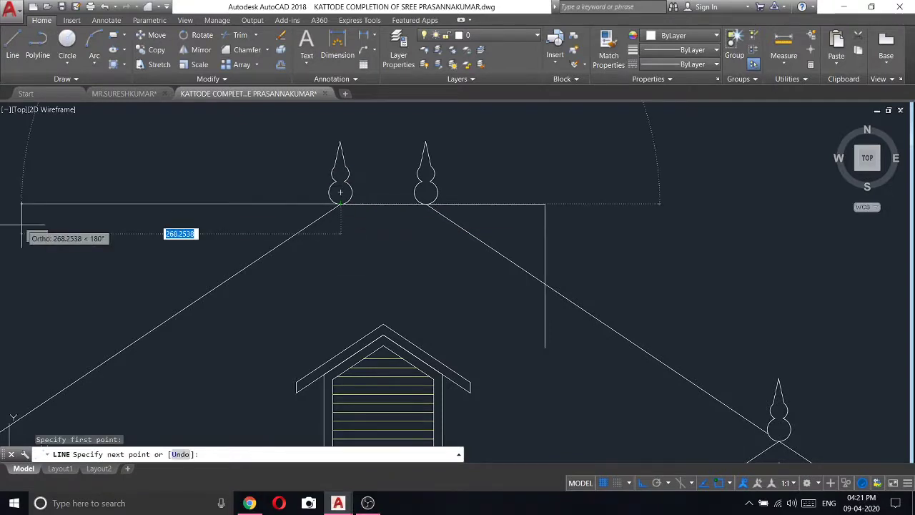
type("100")
key("Return")
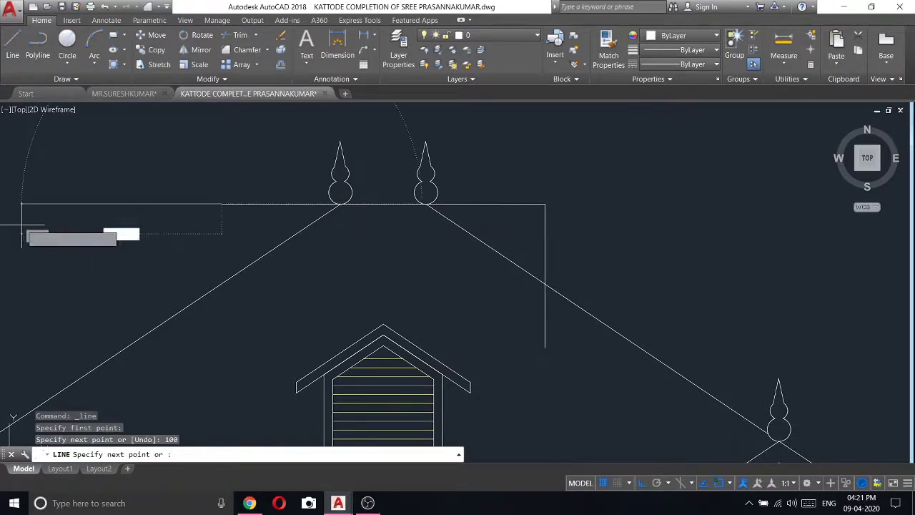
left_click(231, 363)
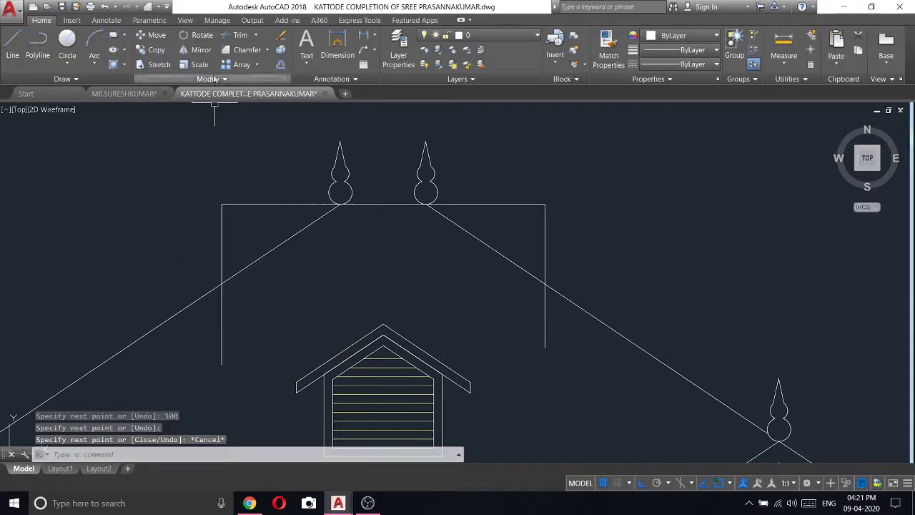
left_click(240, 35)
- Trim both roof diagonals inside the ridge rectangle and the vertical stubs below
key("Return")
left_click(283, 243)
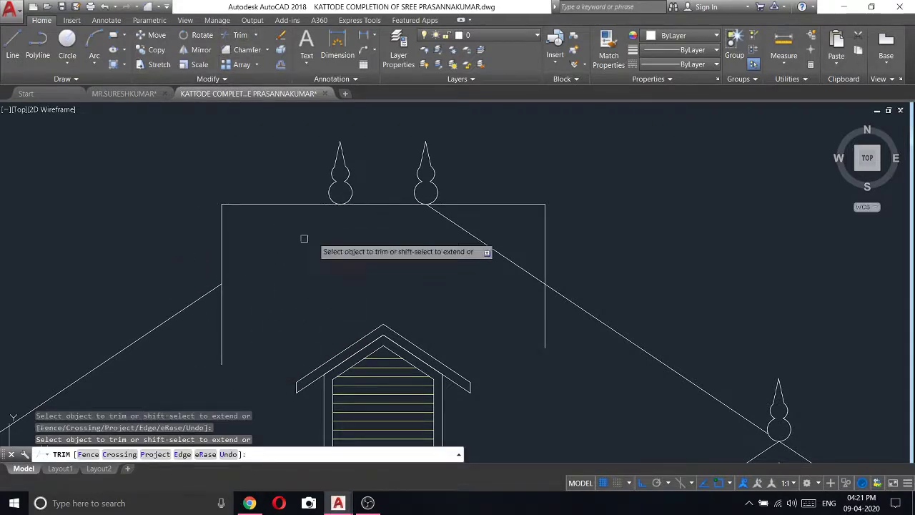
left_click(537, 281)
left_click(543, 306)
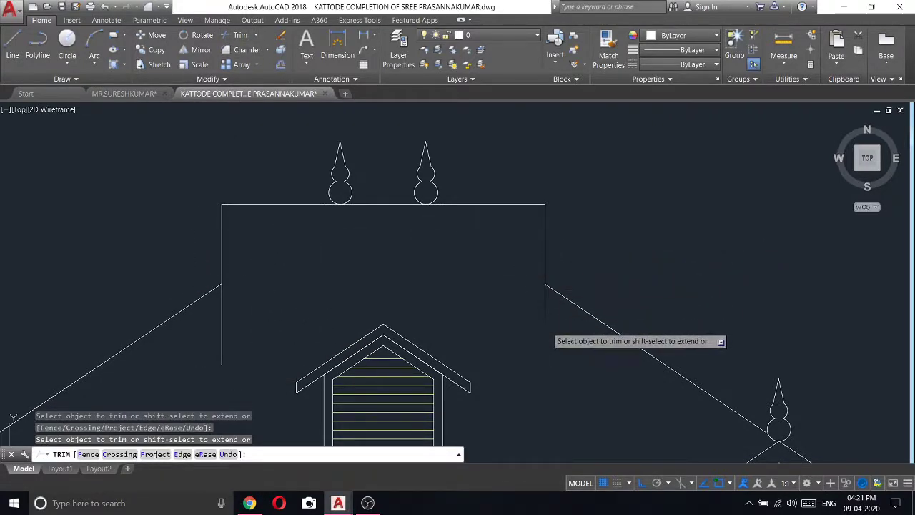
left_click(218, 341)
key("Escape")
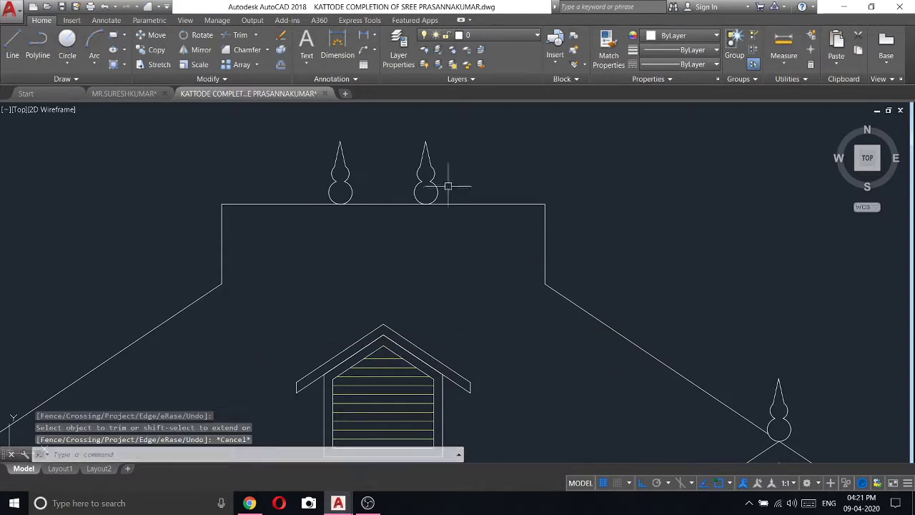
left_click(453, 191)
- Move the two finials to the right and left ends of the roof ridge
left_click(383, 136)
right_click(385, 134)
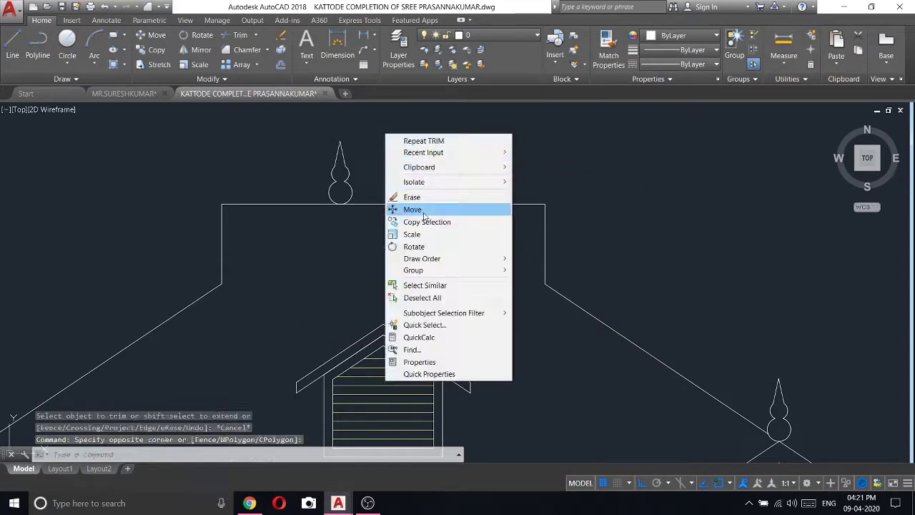
left_click(412, 210)
left_click(513, 159)
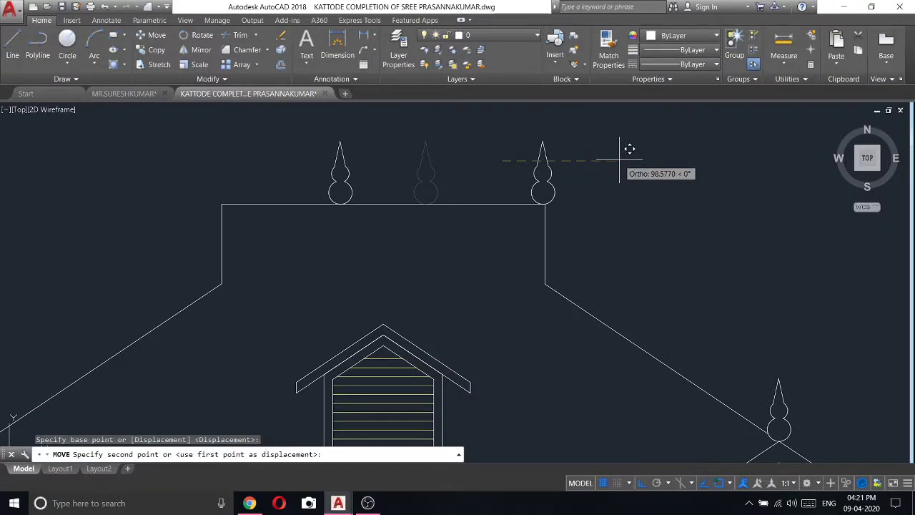
left_click(621, 148)
left_click(447, 215)
left_click(289, 143)
right_click(273, 144)
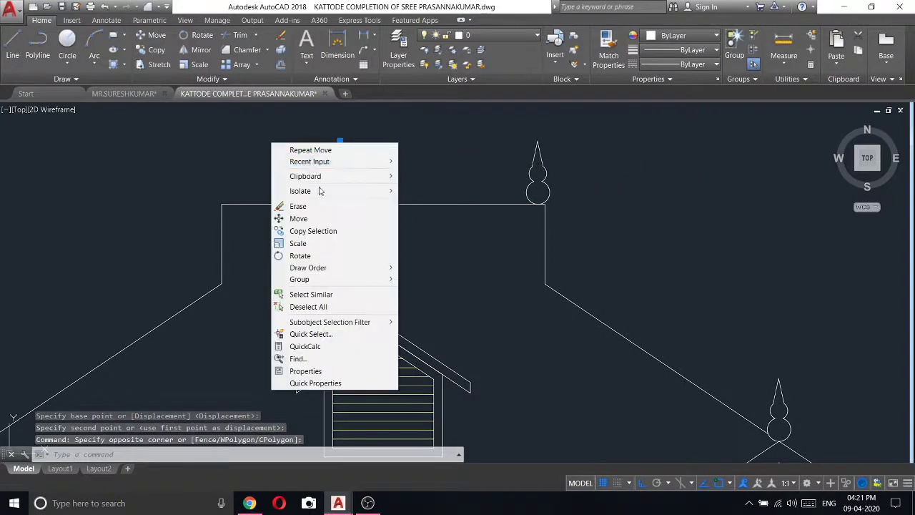
left_click(298, 218)
left_click(404, 144)
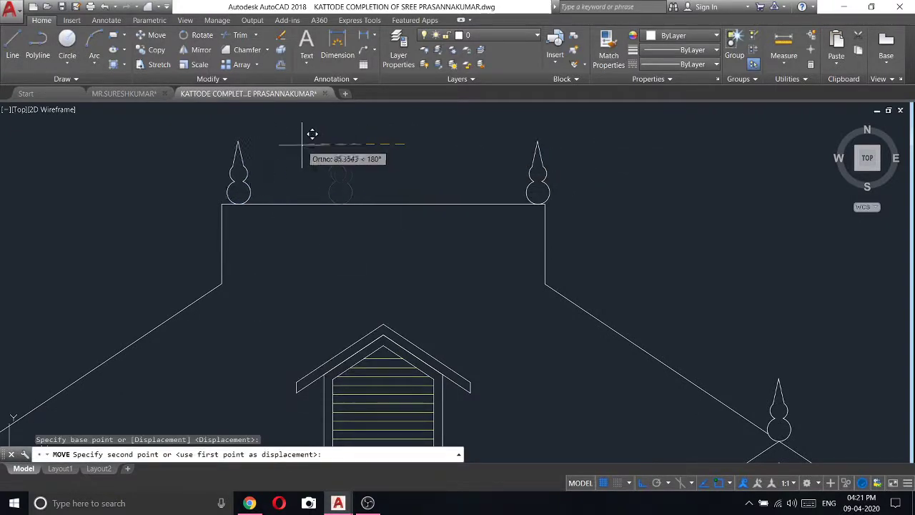
left_click(302, 132)
- Draw a trial step line on the left roof slope with a vertical segment down to the roof
scroll(303, 132, "down", 5)
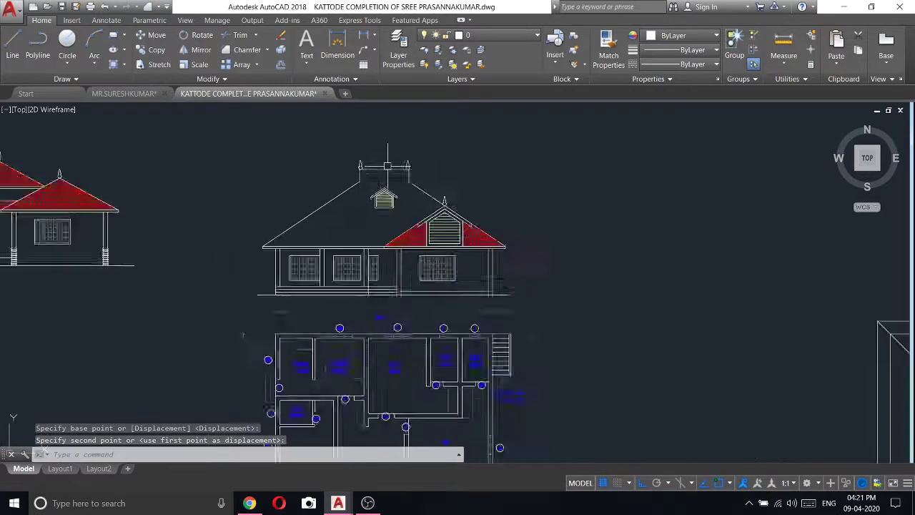
scroll(358, 157, "down", 2)
scroll(402, 184, "up", 3)
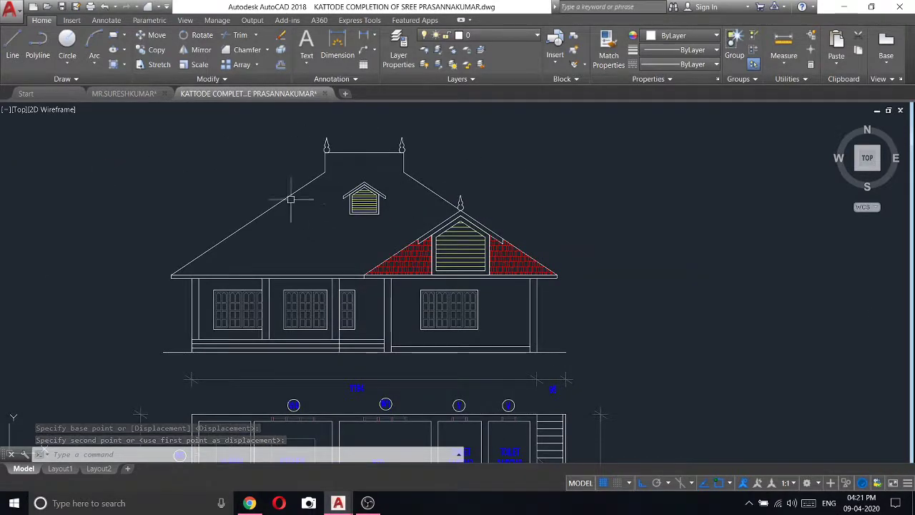
scroll(291, 200, "up", 2)
type("l")
key("Return")
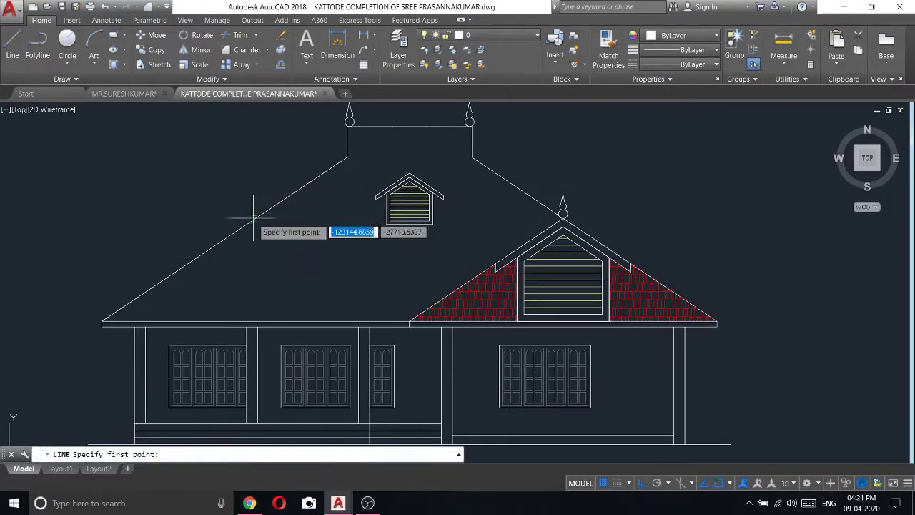
left_click(284, 197)
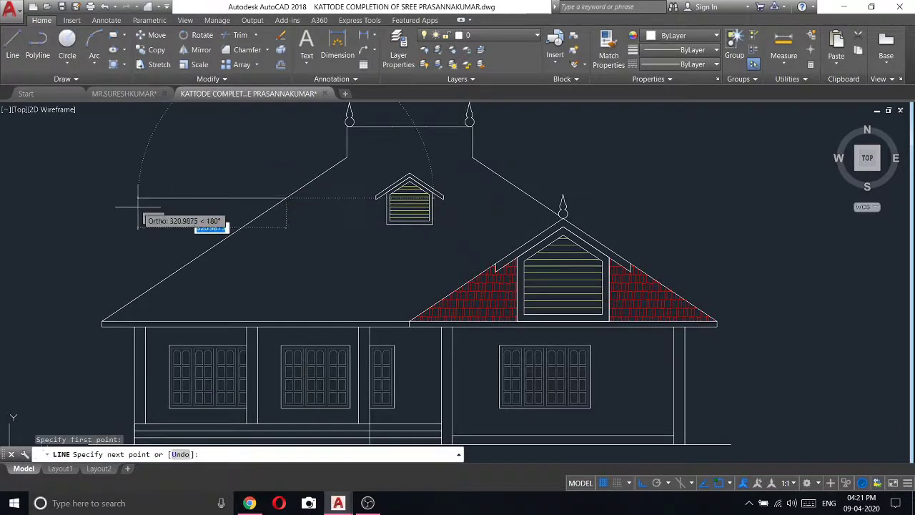
key("Return")
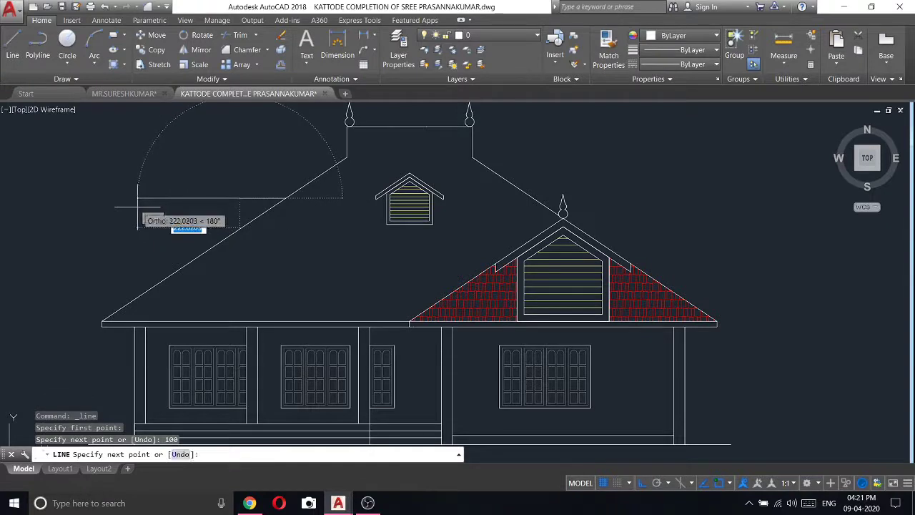
left_click(247, 273)
key("Escape")
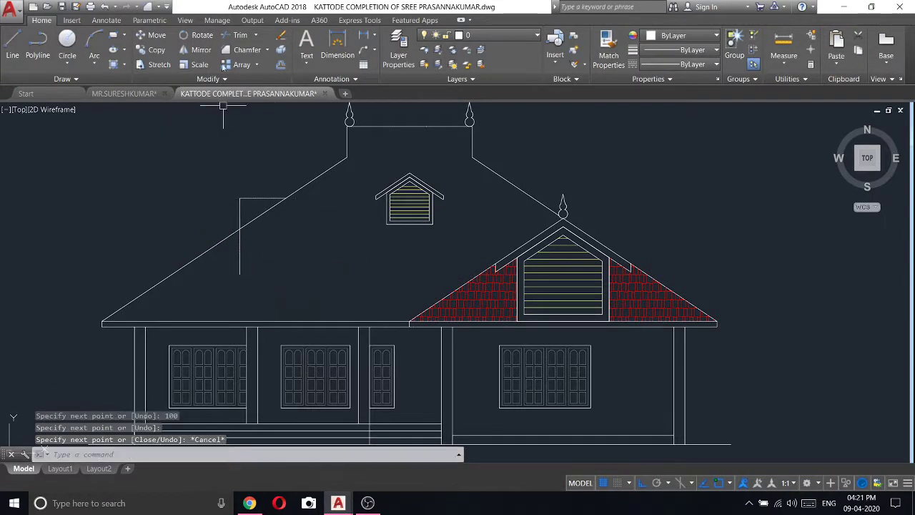
- Trim the roof segment and vertical line inside the step, then extend the left roof line to it
left_click(239, 36)
key("Return")
left_click(249, 221)
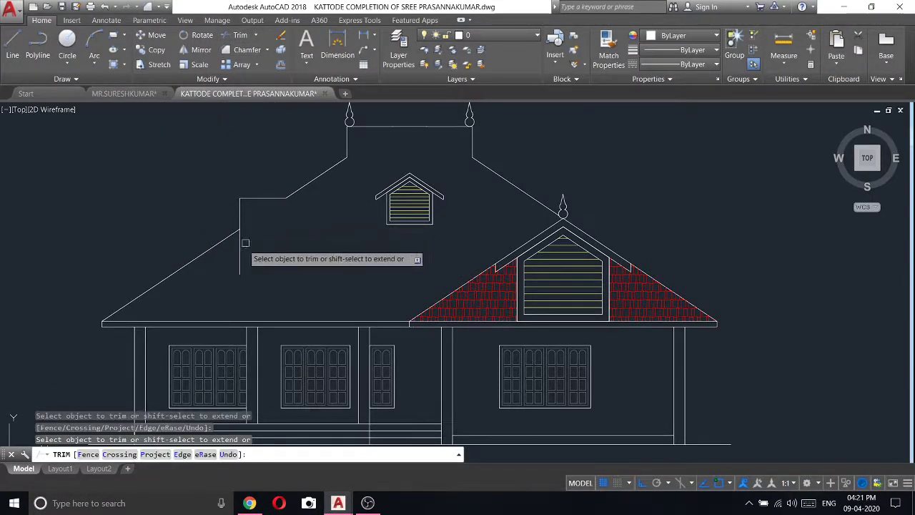
left_click(241, 250)
left_click(241, 248)
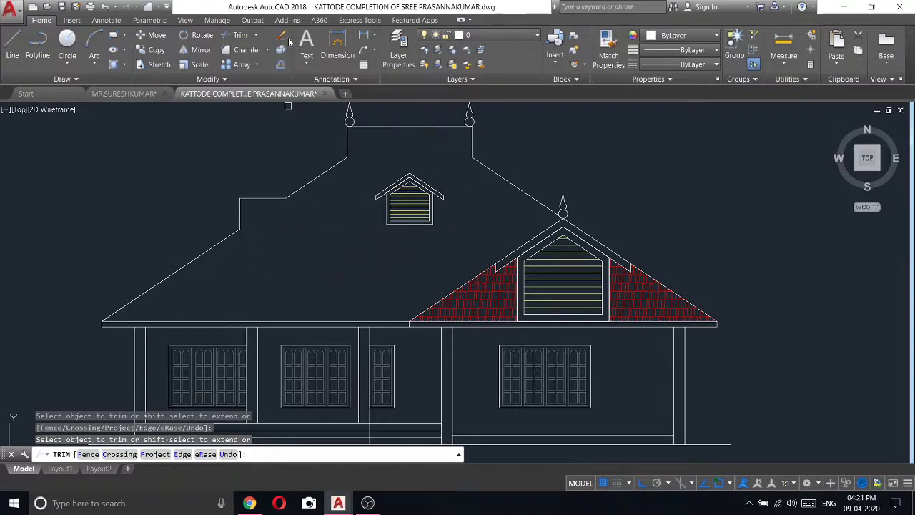
left_click(256, 35)
left_click(243, 50)
key("Return")
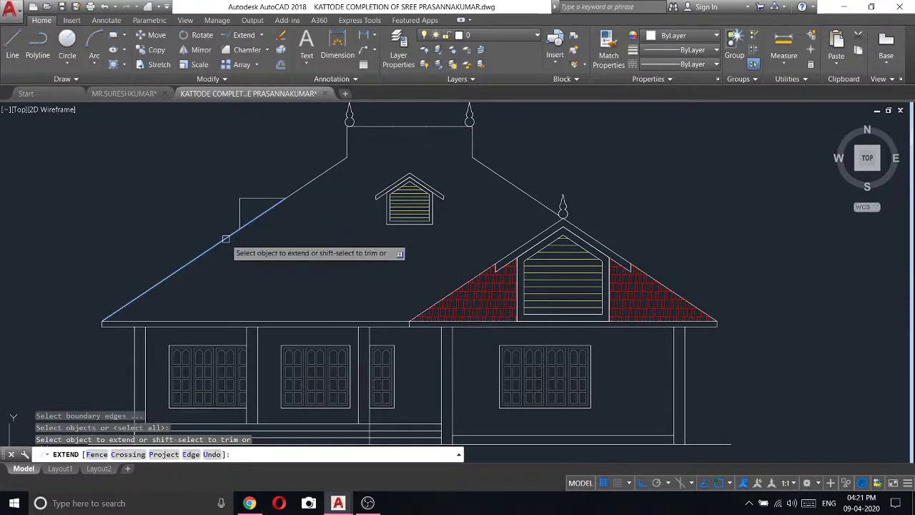
left_click(224, 240)
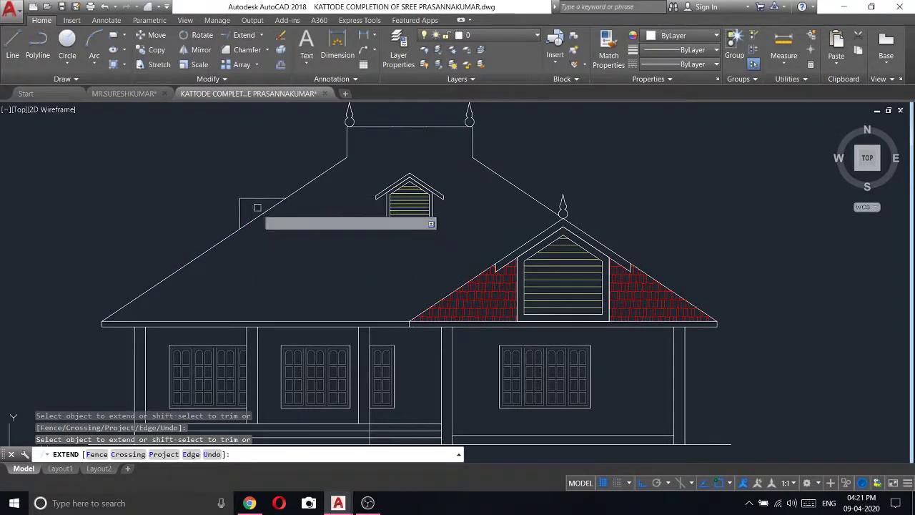
key("Escape")
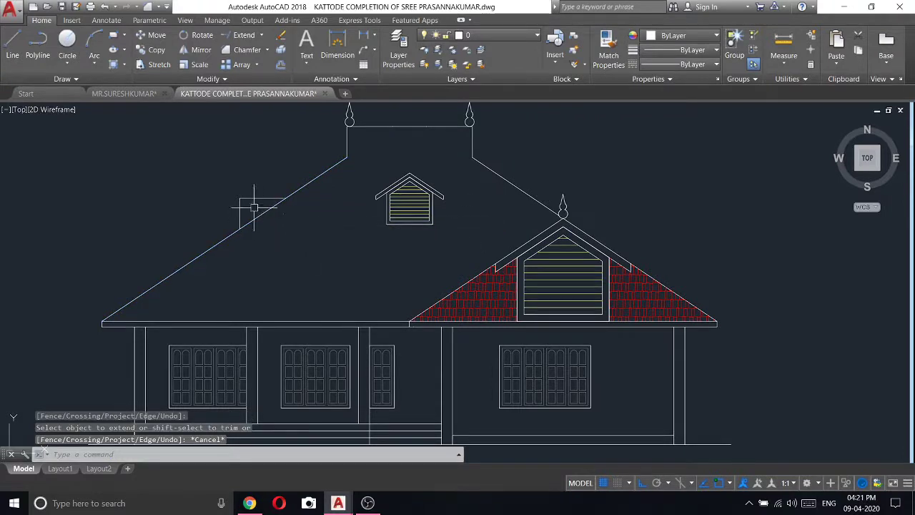
- Erase the small trial step lines from the left roof slope
left_click(376, 166)
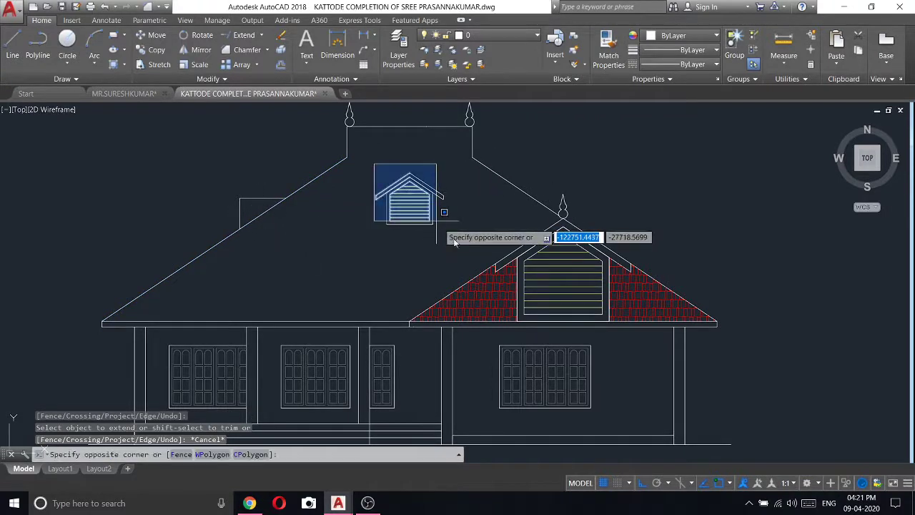
left_click(477, 250)
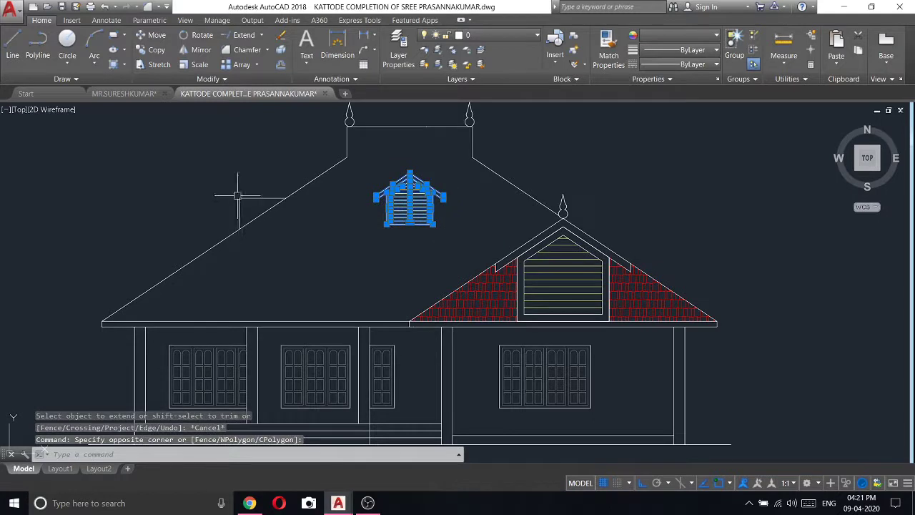
key("Escape")
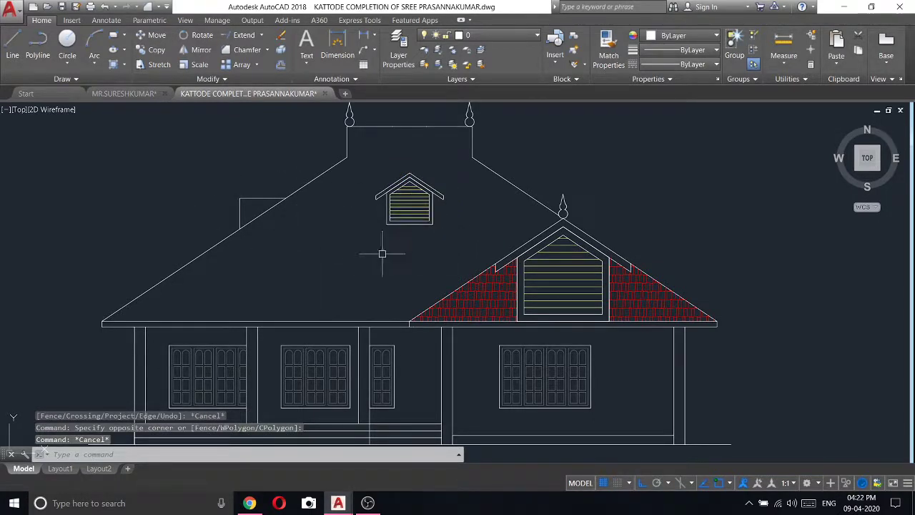
scroll(444, 234, "down", 4)
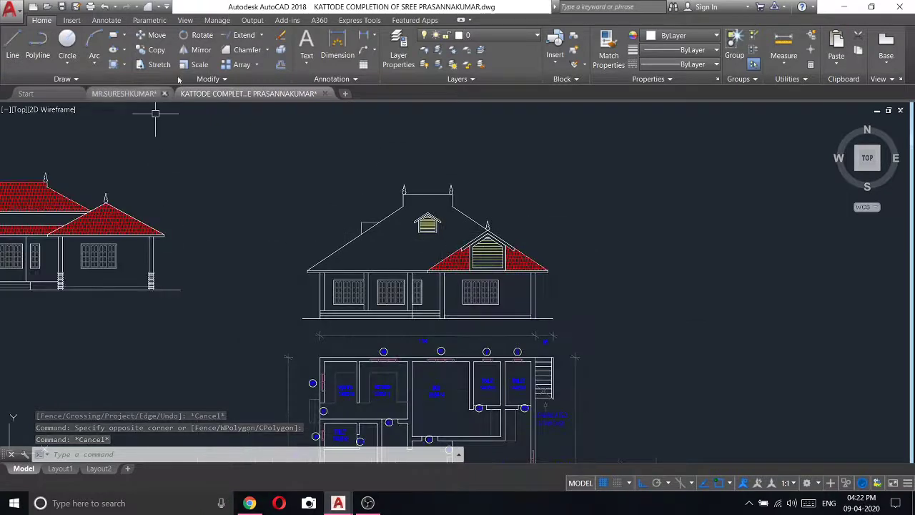
scroll(456, 221, "up", 2)
scroll(456, 221, "up", 2)
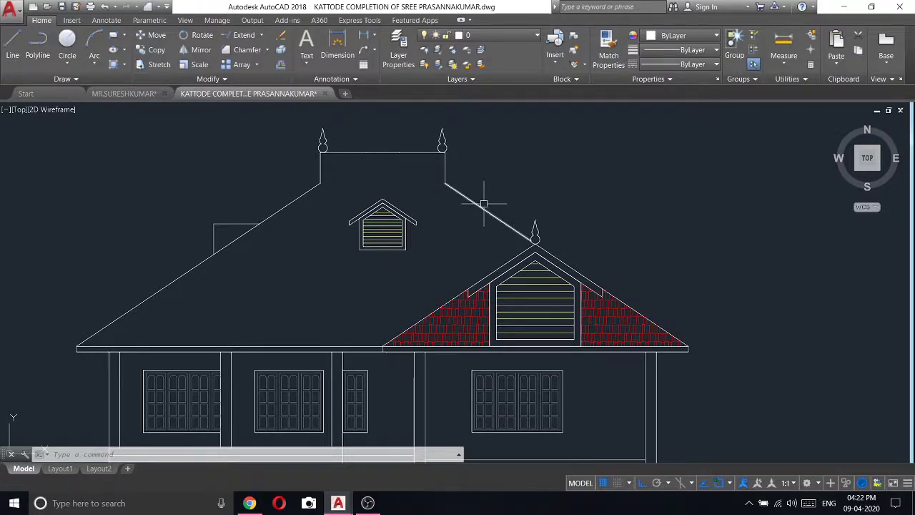
scroll(483, 208, "down", 4)
scroll(480, 253, "down", 2)
scroll(373, 253, "up", 2)
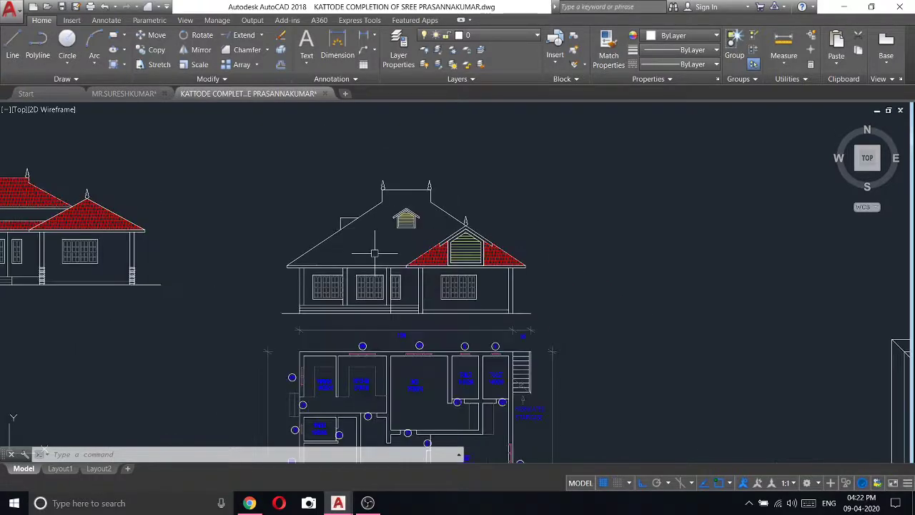
scroll(344, 228, "up", 4)
left_click_drag(336, 198, 326, 196)
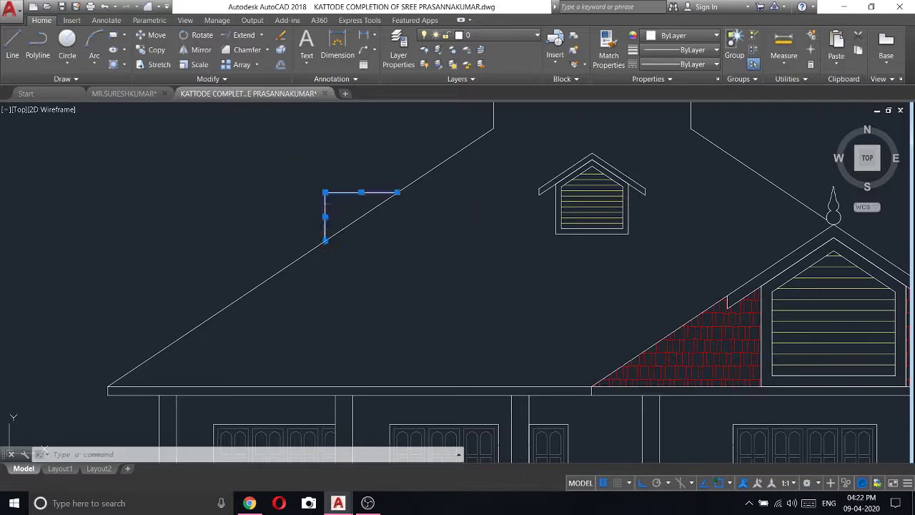
right_click(326, 196)
left_click(350, 266)
scroll(454, 248, "down", 5)
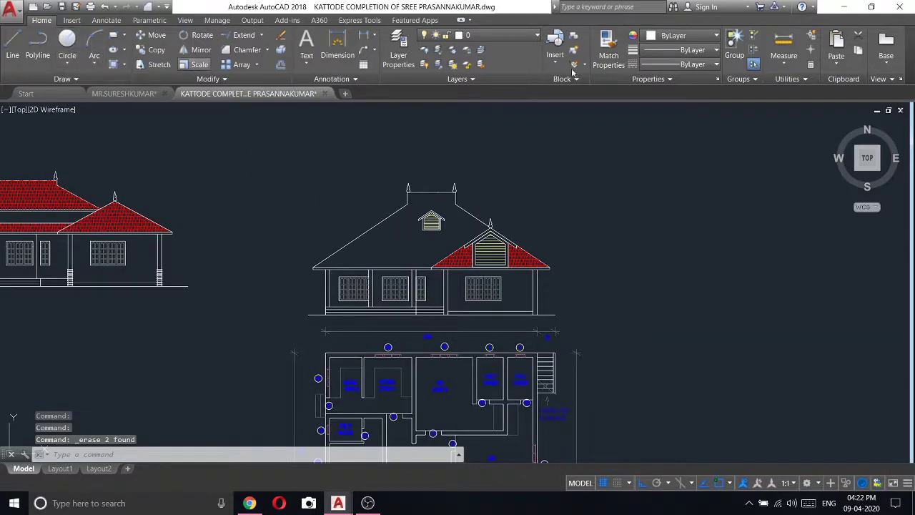
- Hatch the main roof with the red tile pattern matched from the existing roof hatch
type("h")
key("Return")
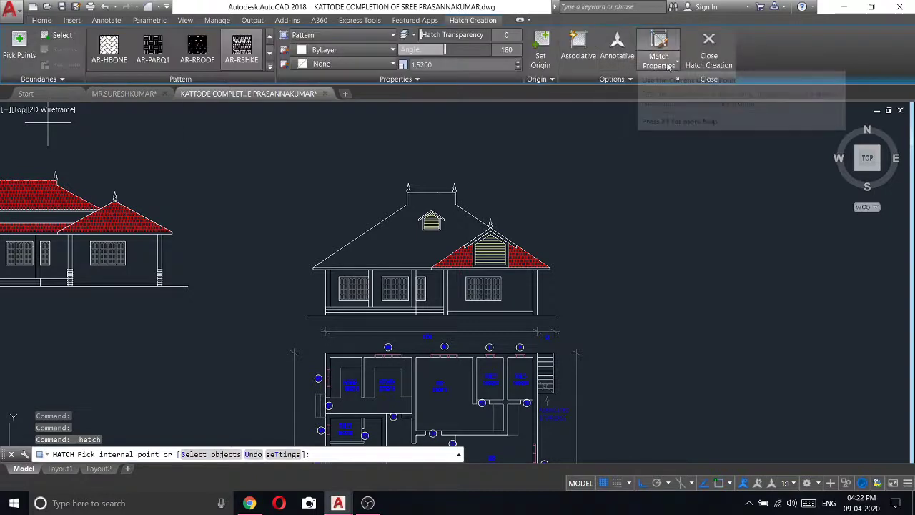
left_click(656, 63)
left_click(661, 86)
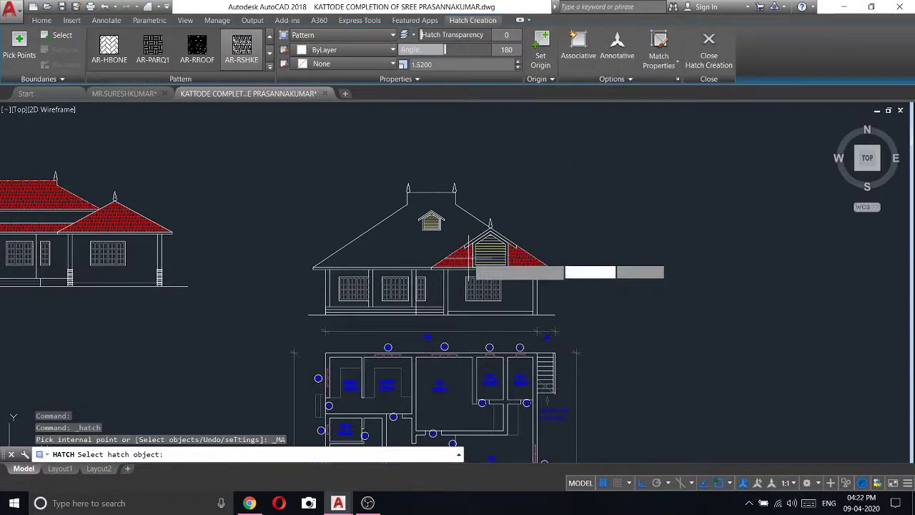
left_click(464, 251)
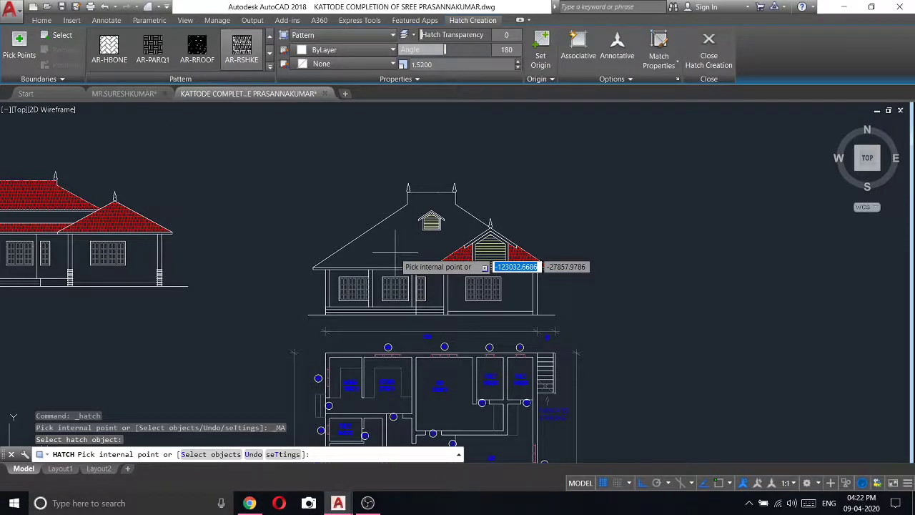
left_click(396, 252)
right_click(408, 231)
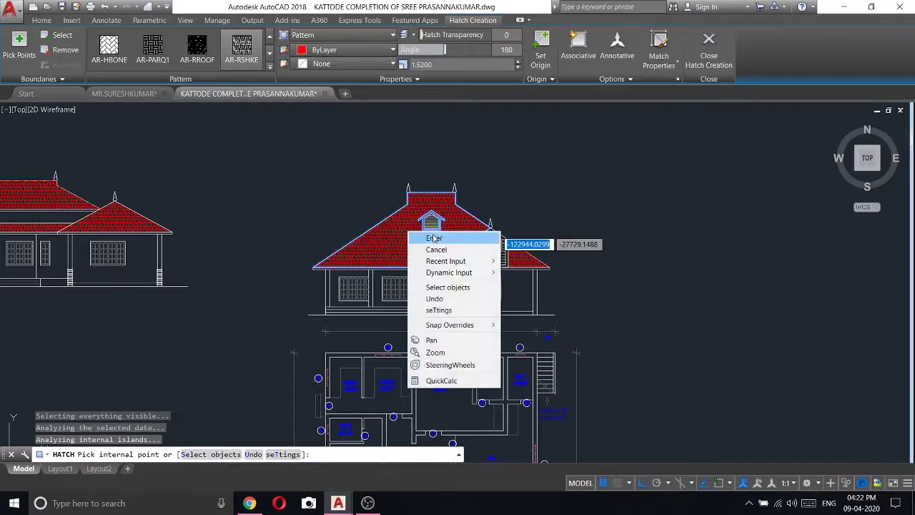
left_click(434, 236)
scroll(434, 281, "up", 2)
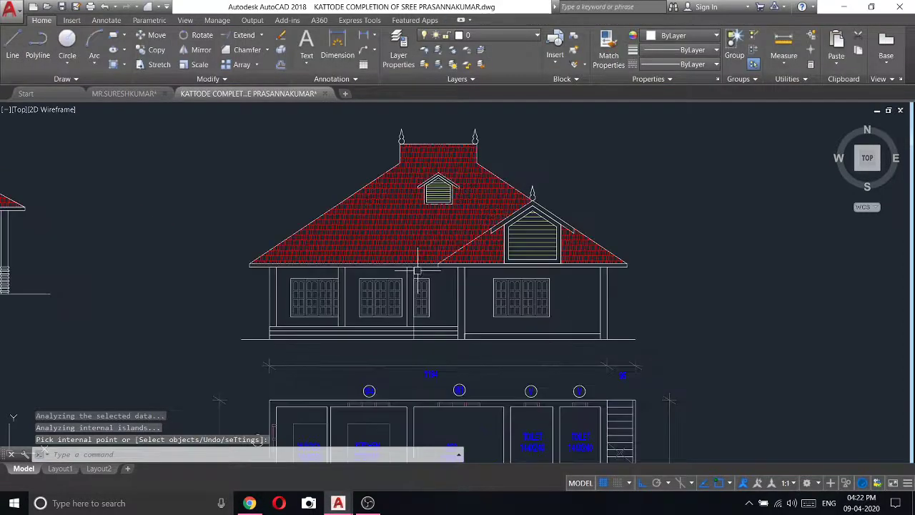
scroll(429, 275, "down", 4)
- Draw a new edge line from the step corner, 6 units left and then straight down
scroll(450, 288, "up", 5)
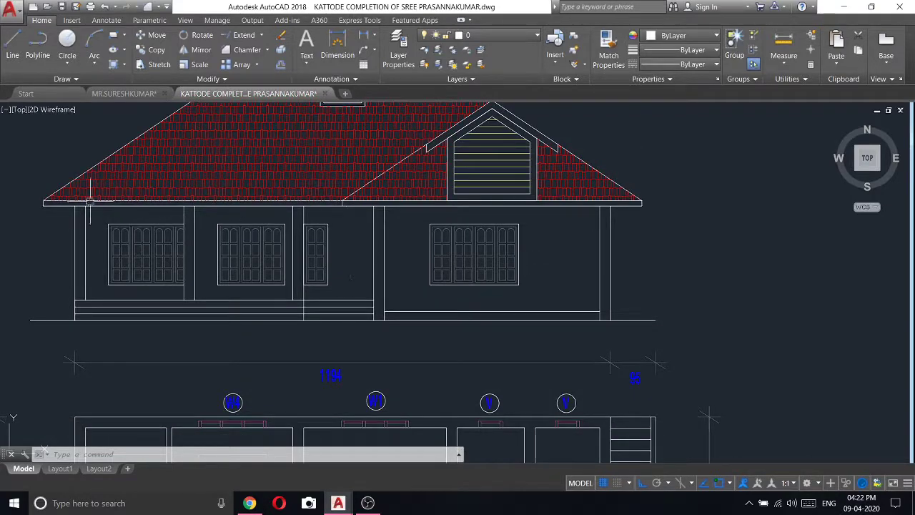
left_click(13, 47)
scroll(71, 321, "up", 2)
scroll(82, 293, "up", 2)
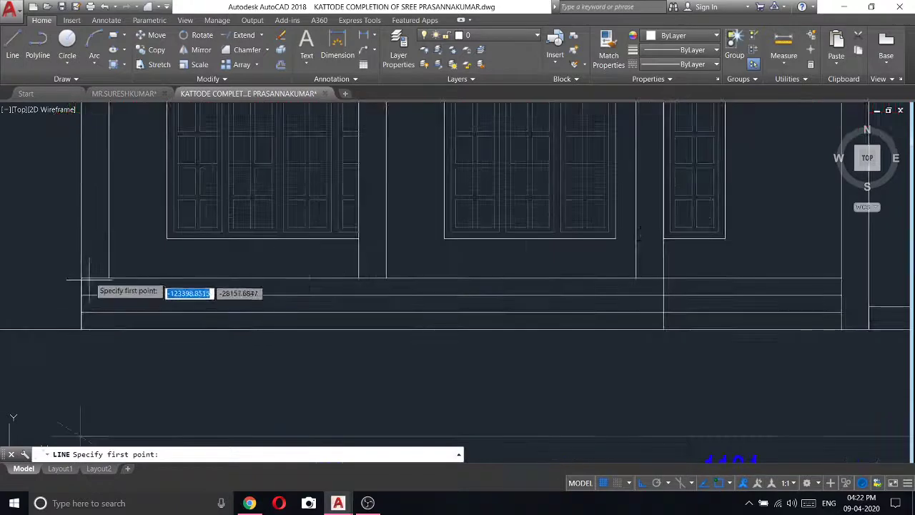
left_click(81, 278)
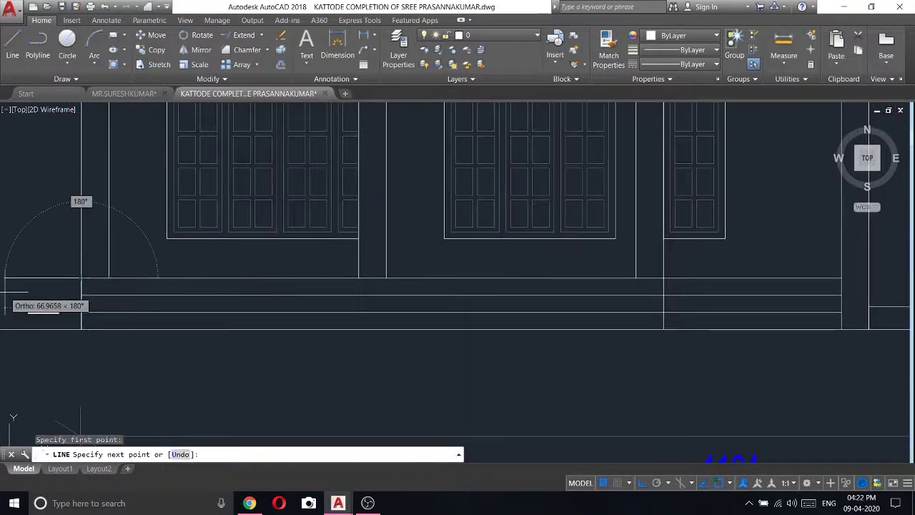
type("6")
key("Return")
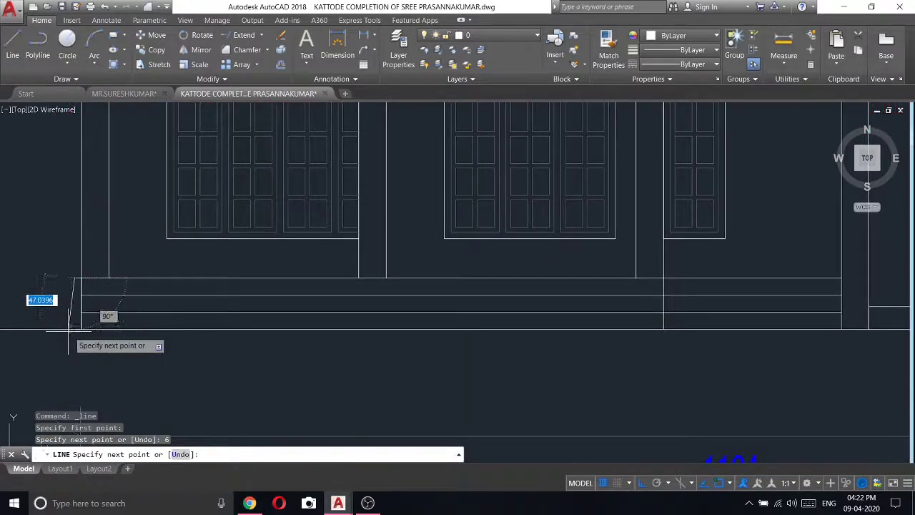
left_click(75, 329)
key("Return")
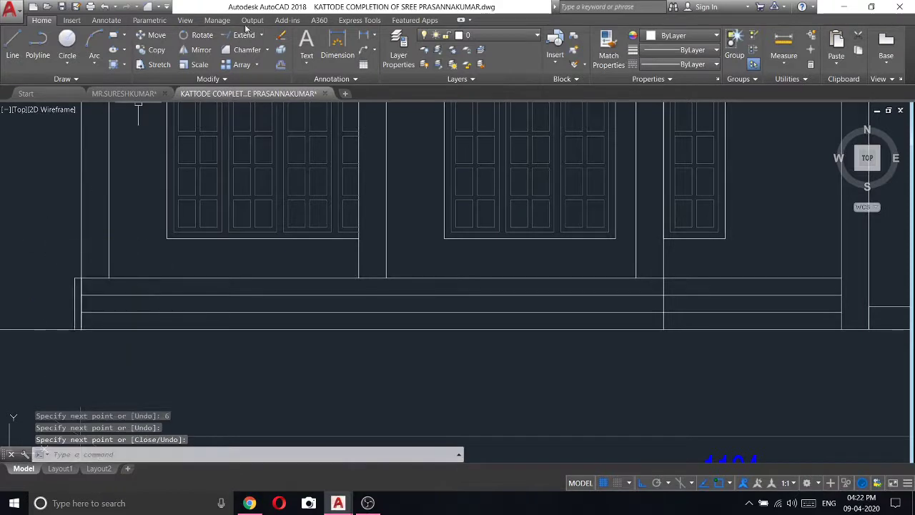
- Erase a leftover short vertical line at the left end of the base
left_click(263, 35)
left_click(240, 50)
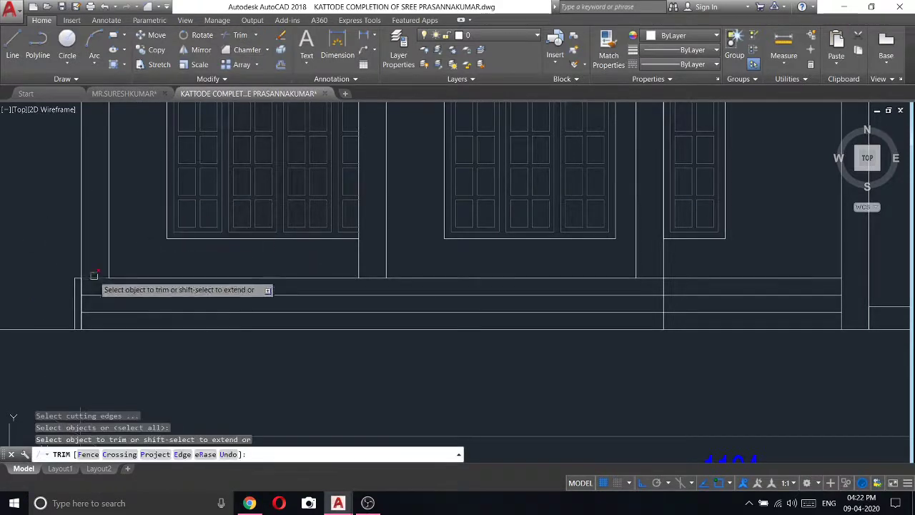
scroll(70, 286, "up", 2)
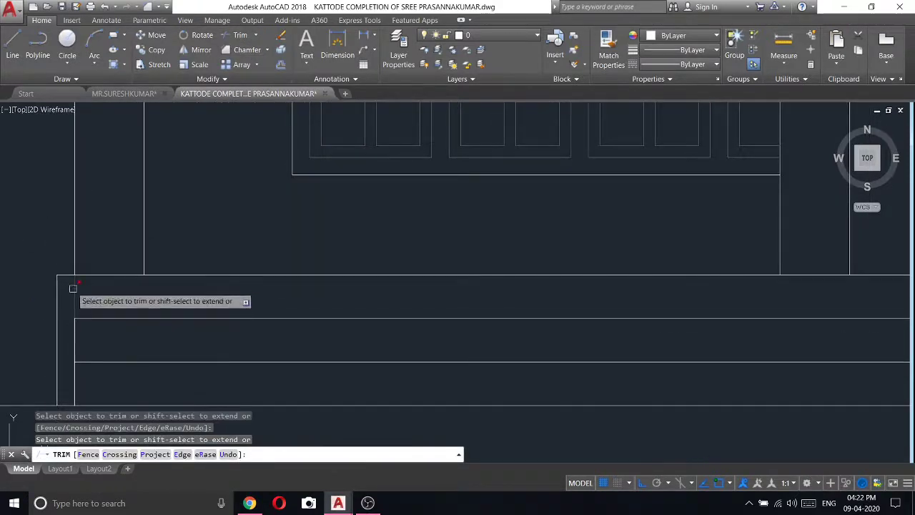
right_click(79, 296)
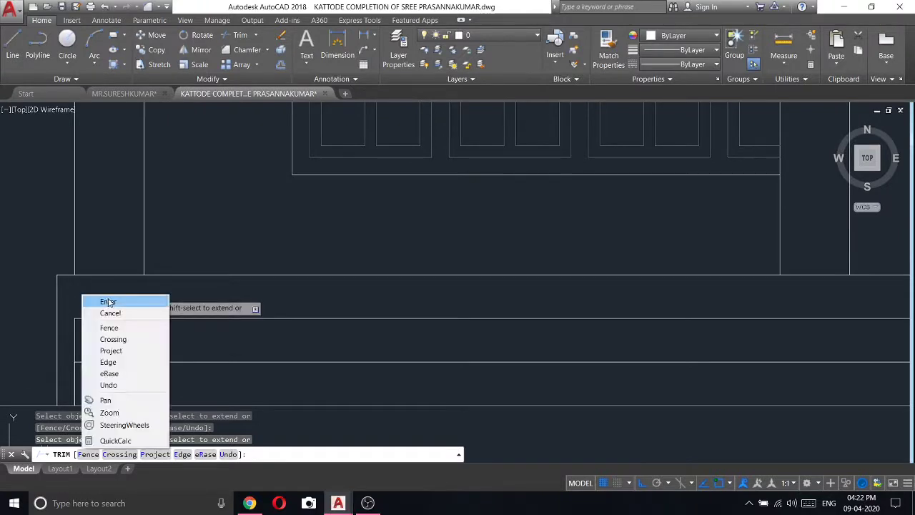
left_click(89, 299)
left_click(74, 323)
right_click(97, 282)
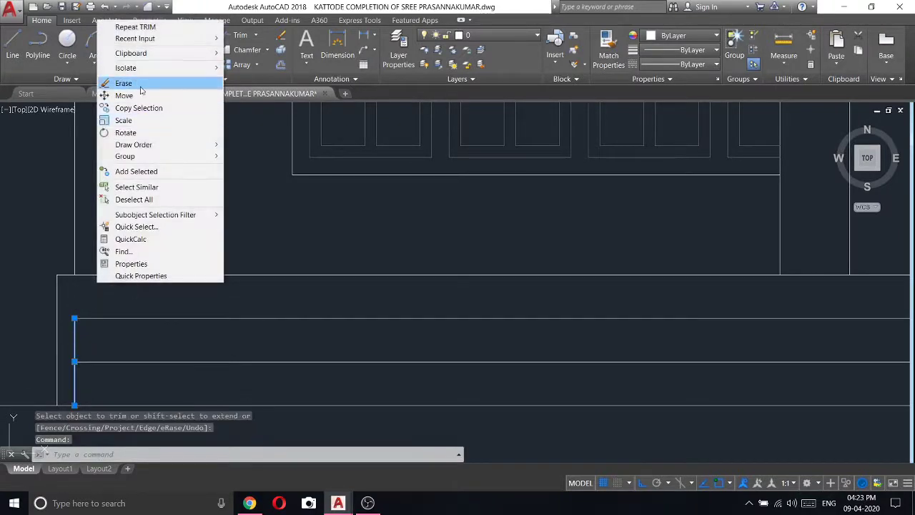
left_click(140, 84)
- Extend the step lines to the new edge and erase the remaining short vertical line
left_click(256, 35)
left_click(241, 75)
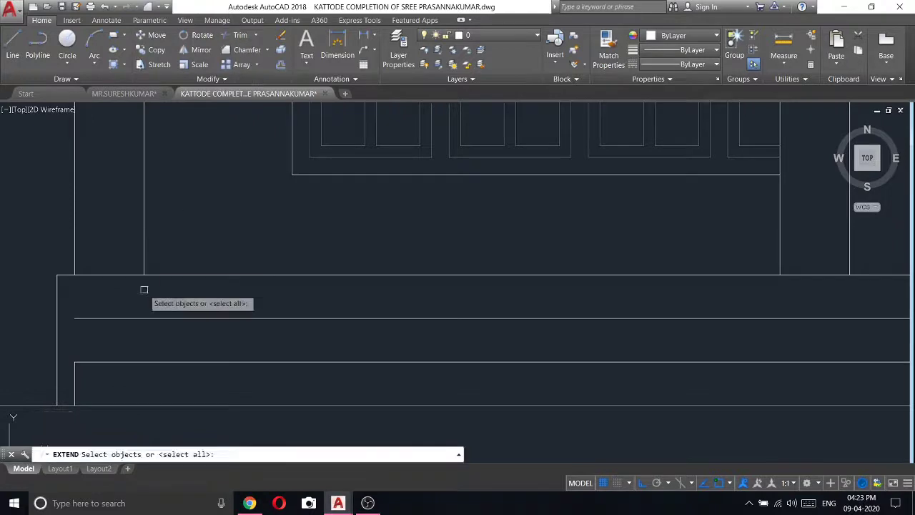
key("Return")
left_click(139, 300)
left_click(118, 360)
right_click(200, 211)
left_click(228, 219)
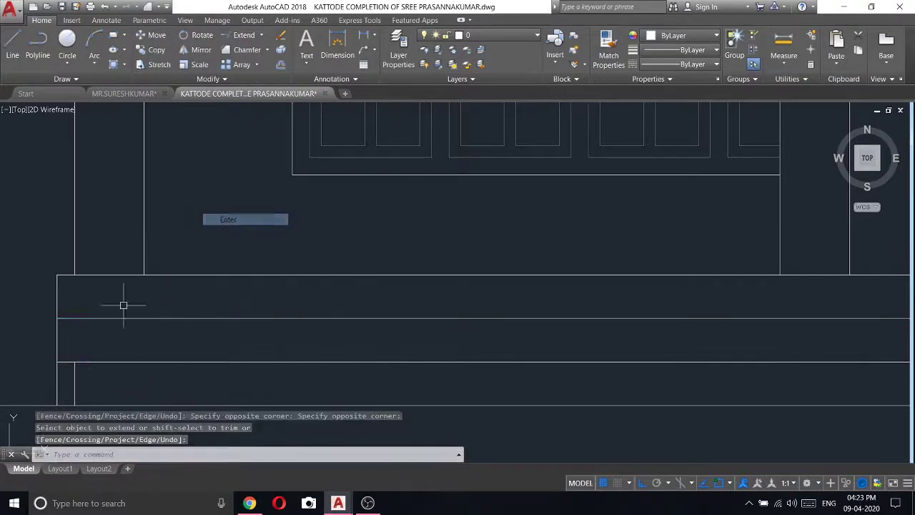
left_click(73, 375)
right_click(207, 231)
left_click(243, 290)
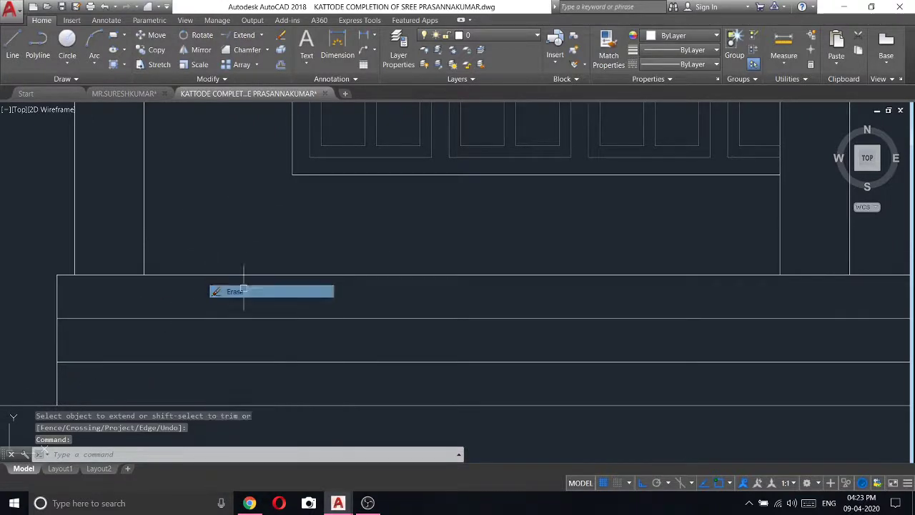
scroll(399, 281, "down", 3)
middle_click_drag(597, 281, 475, 264)
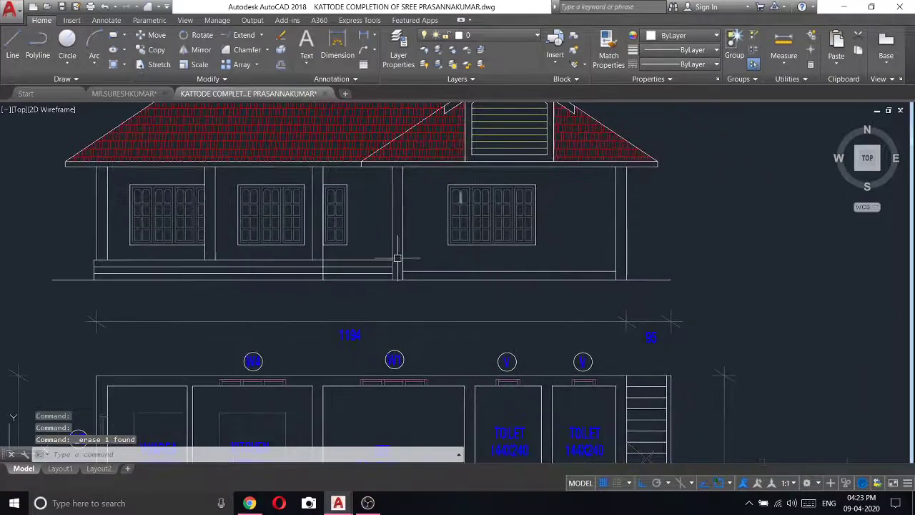
scroll(326, 272, "up", 4)
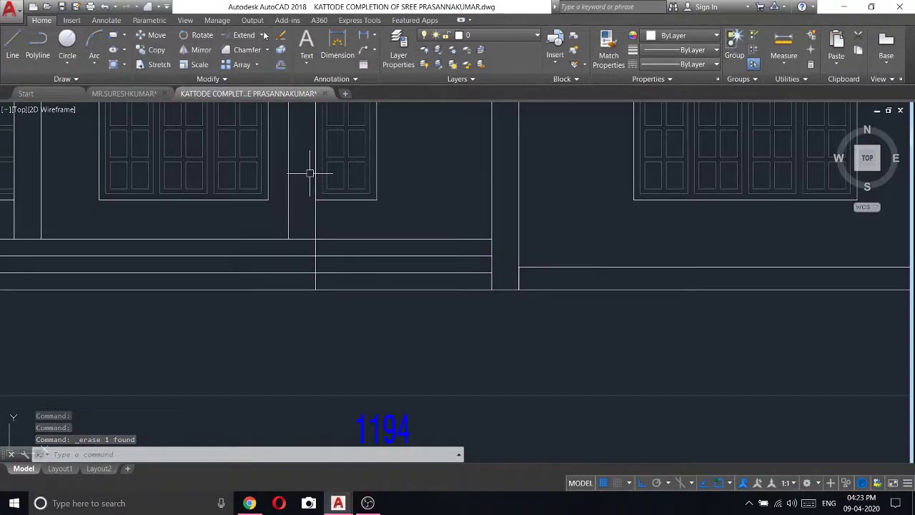
- Trim the step lines running past the porch column, using all objects as cutting edges
left_click(263, 35)
left_click(240, 52)
key("Return")
left_click(399, 280)
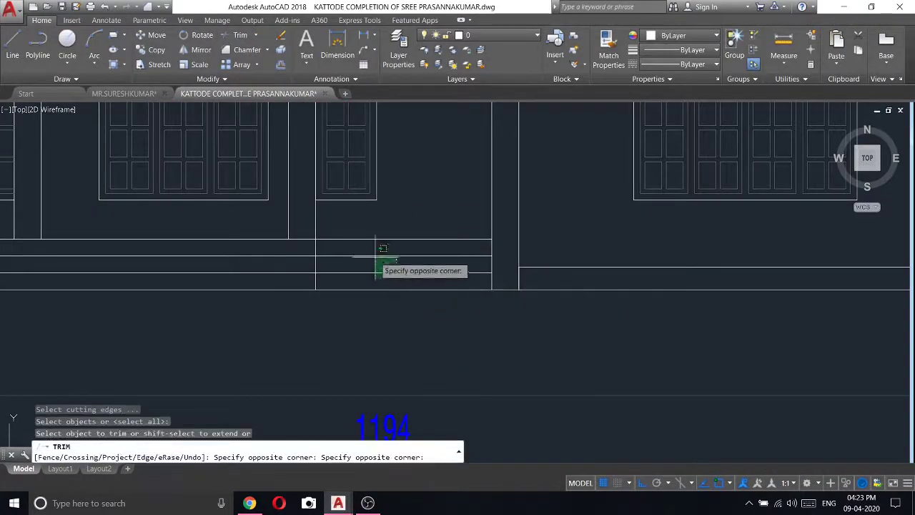
left_click(379, 254)
scroll(378, 261, "down", 4)
right_click(398, 207)
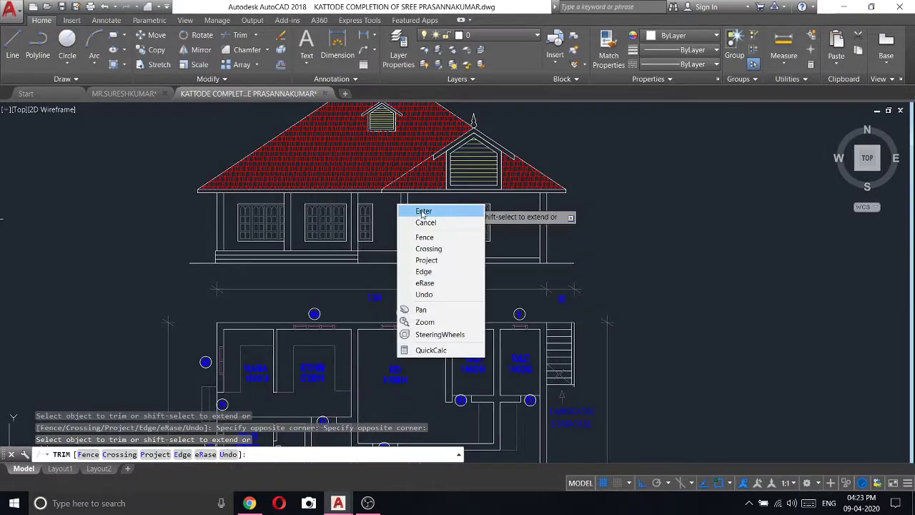
left_click(423, 212)
scroll(375, 210, "down", 4)
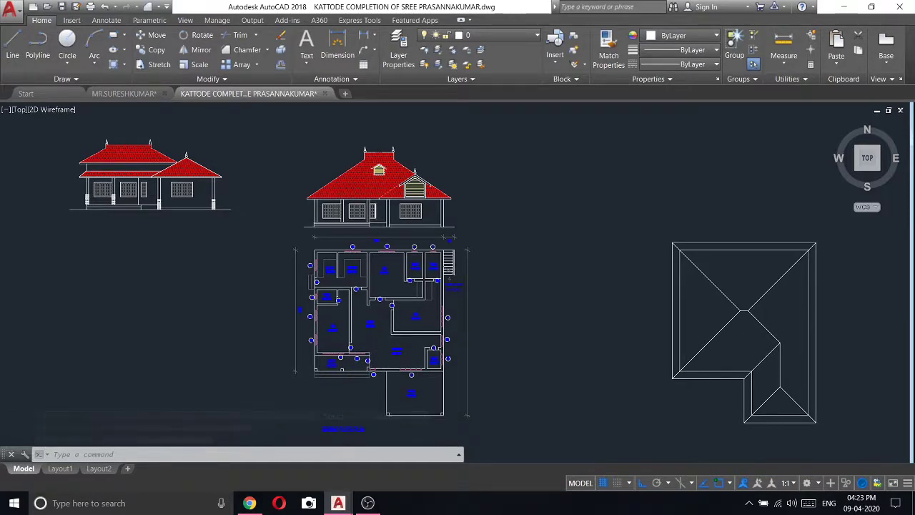
scroll(374, 207, "up", 5)
scroll(379, 221, "down", 3)
scroll(382, 241, "down", 2)
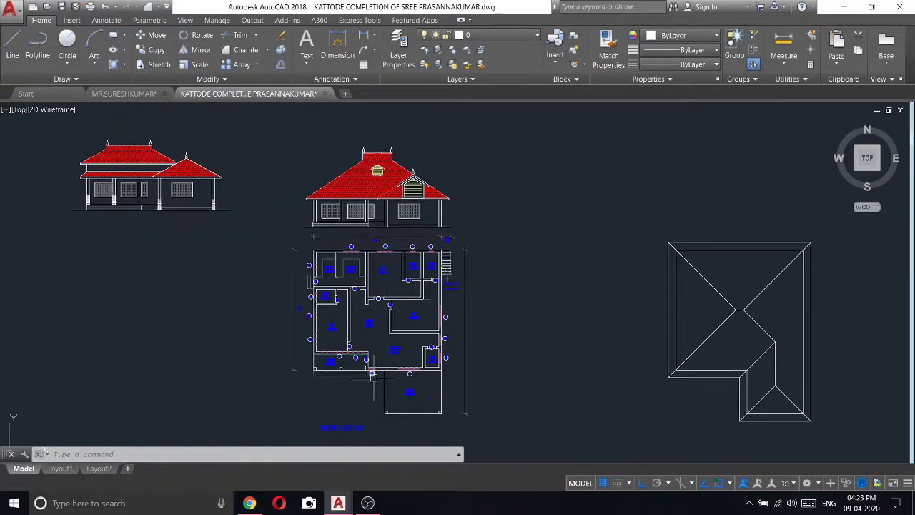
scroll(368, 222, "up", 6)
scroll(369, 233, "down", 2)
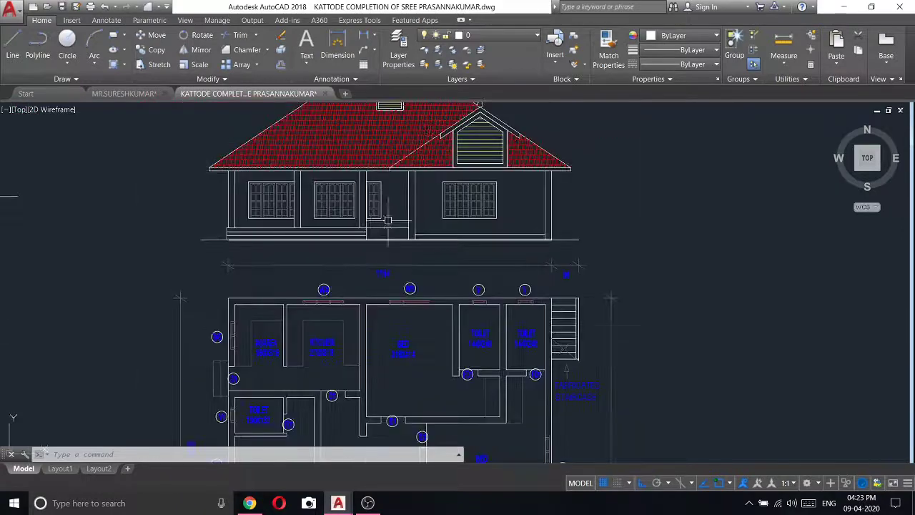
scroll(387, 220, "up", 4)
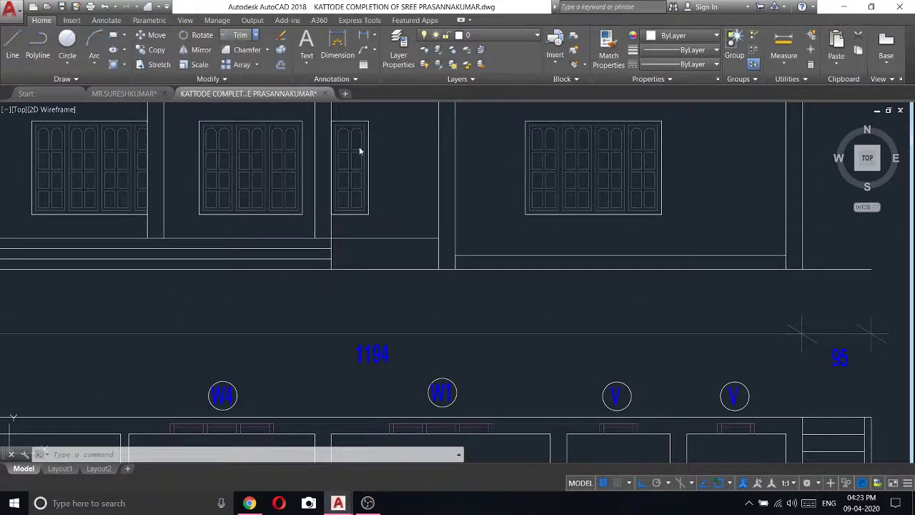
- Restart Trim and window-select the two horizontal step lines
left_click(240, 35)
key("Return")
key("Return")
scroll(434, 250, "down", 8)
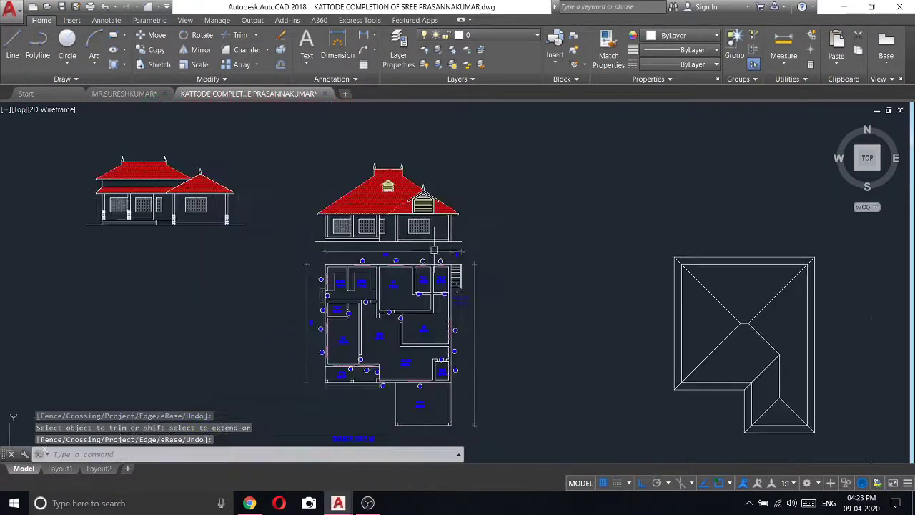
scroll(362, 241, "up", 5)
scroll(361, 240, "up", 5)
left_click(362, 241)
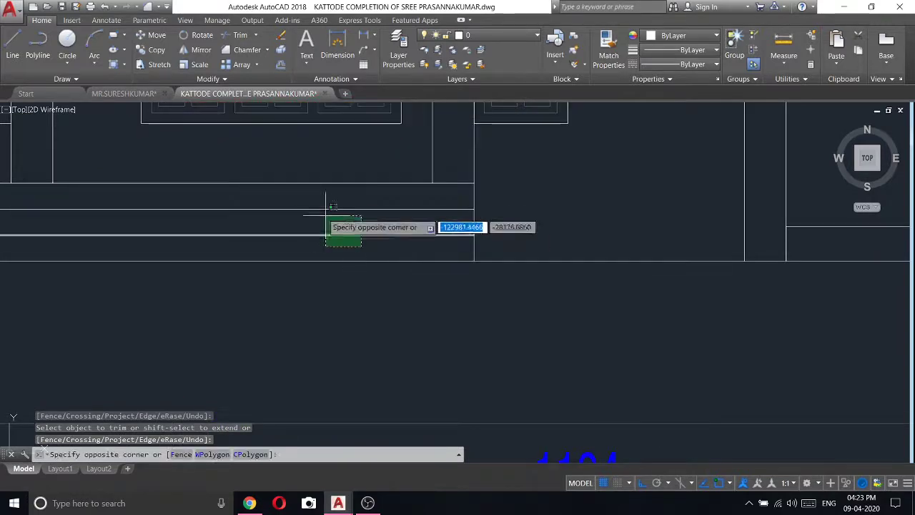
left_click(315, 201)
- Move the two step lines to the DOORS layer and set that layer's colour to 50
left_click(512, 40)
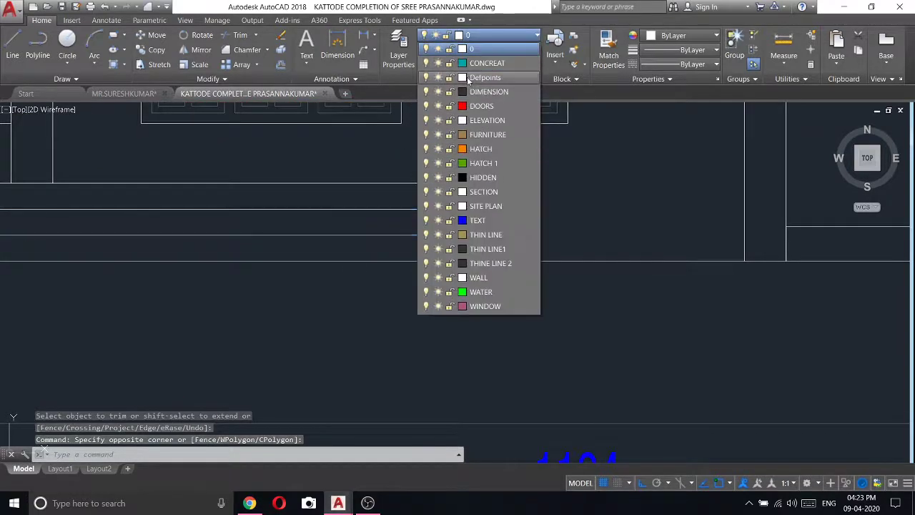
left_click(460, 182)
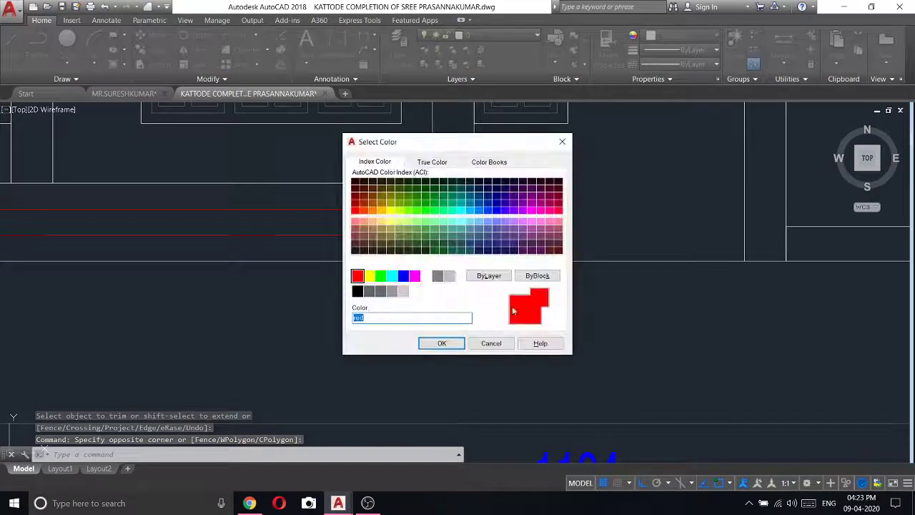
left_click(391, 210)
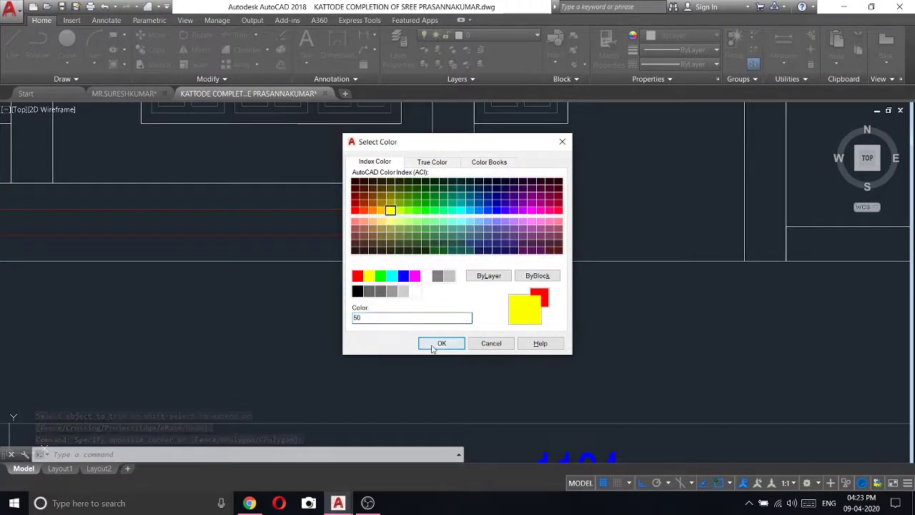
left_click(442, 343)
key("Escape")
- Select the main, left and right roof hatches and set their colour to Red
scroll(497, 275, "down", 10)
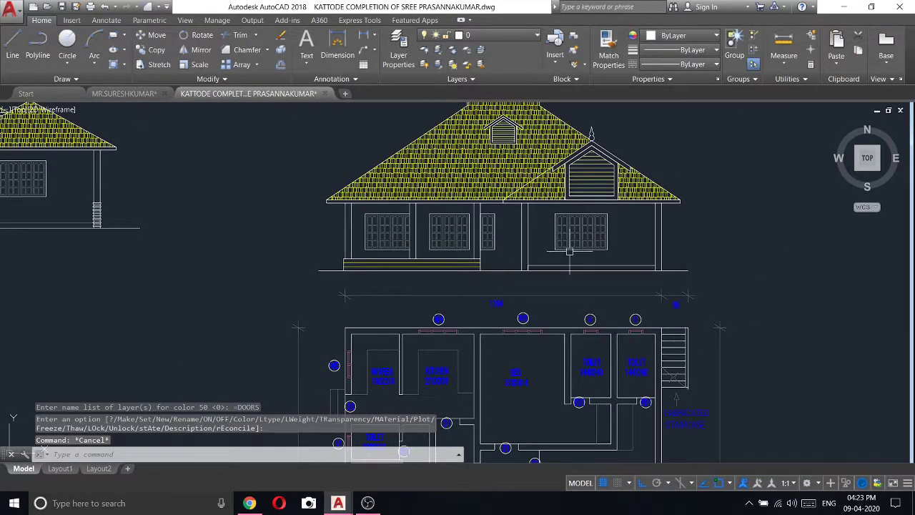
middle_click_drag(570, 251, 546, 316)
left_click(459, 258)
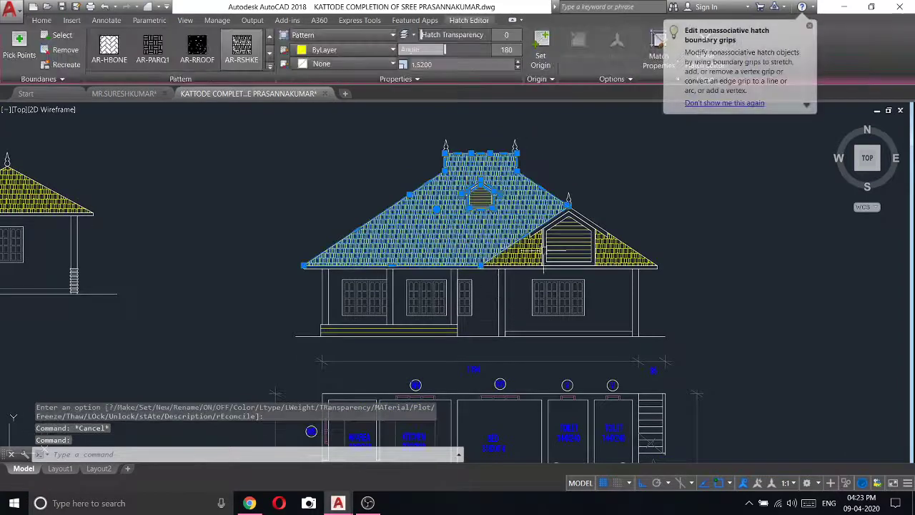
left_click(543, 250)
left_click(626, 247)
left_click(346, 56)
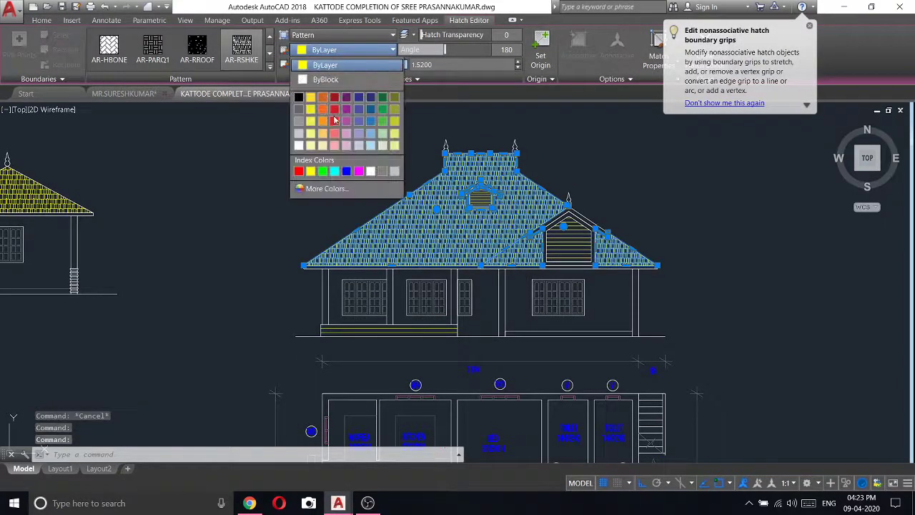
left_click(335, 125)
key("Escape")
scroll(544, 264, "down", 4)
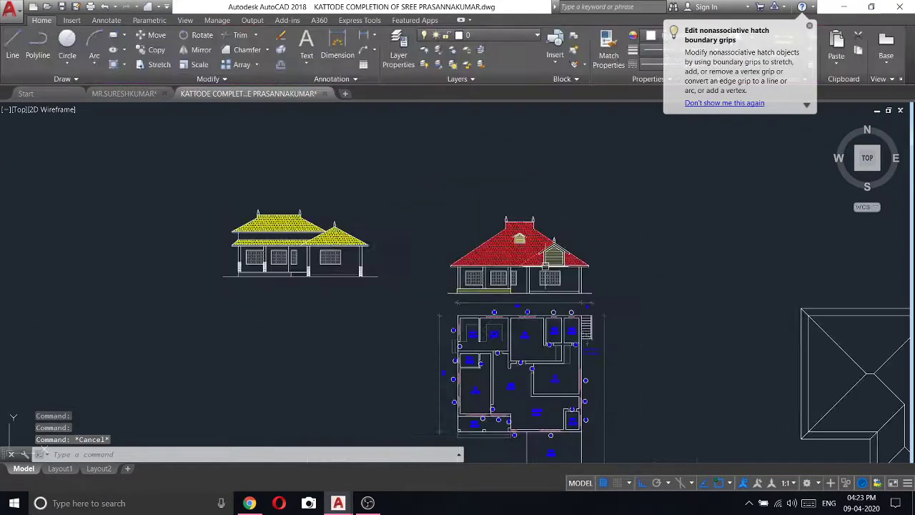
middle_click_drag(623, 284, 491, 255)
scroll(491, 255, "up", 5)
scroll(363, 249, "down", 1)
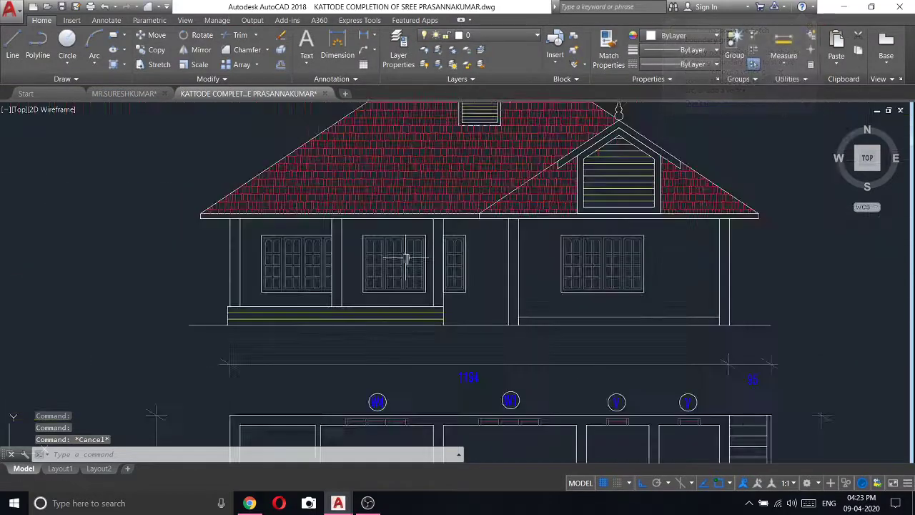
- Draw the stepped capital outline under the roof beam with segments 5, 5, 2 and 5
left_click(12, 47)
scroll(214, 250, "up", 5)
scroll(296, 197, "up", 2)
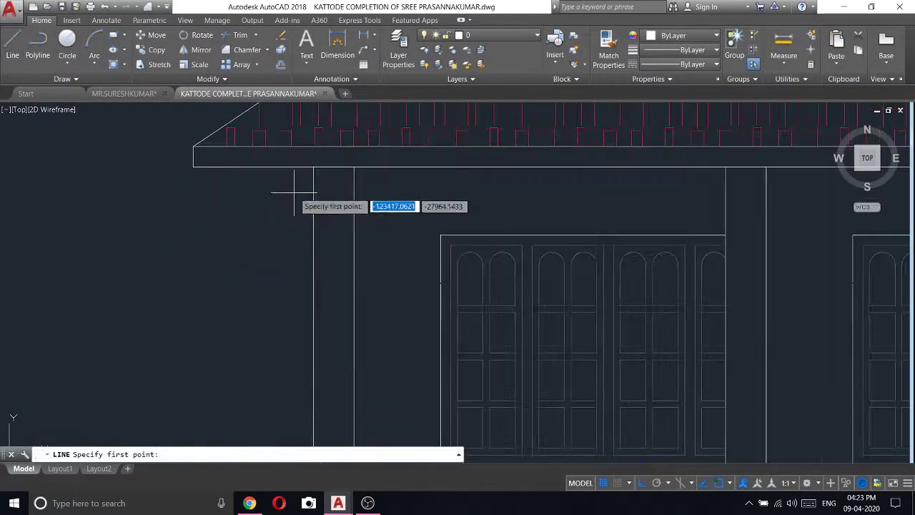
left_click(313, 167)
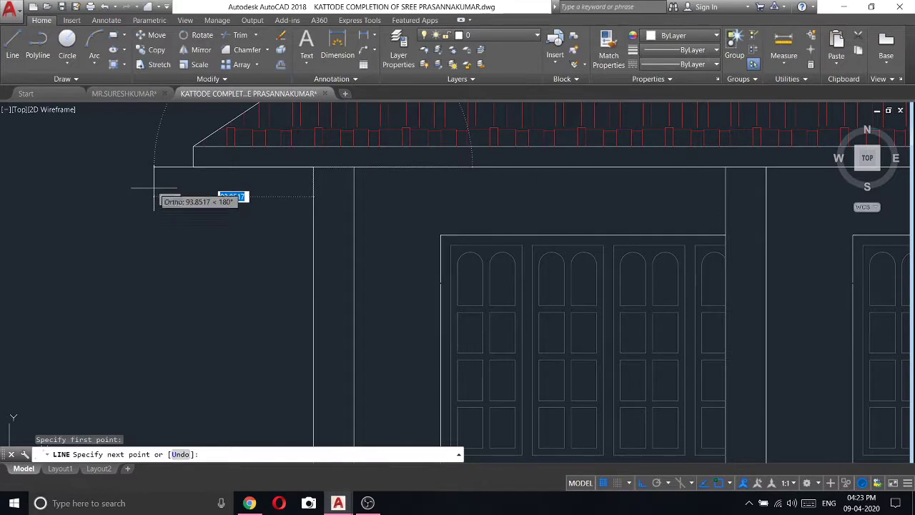
type("5")
key("Return")
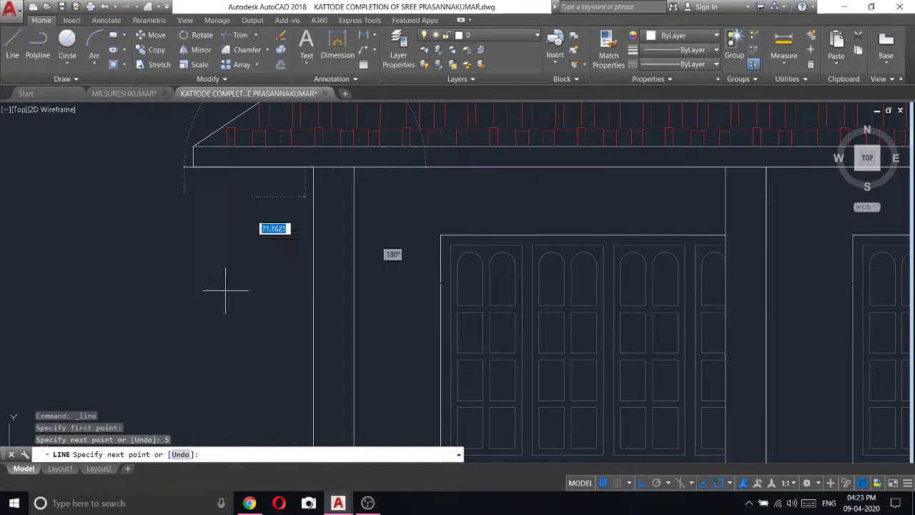
type("5")
key("Return")
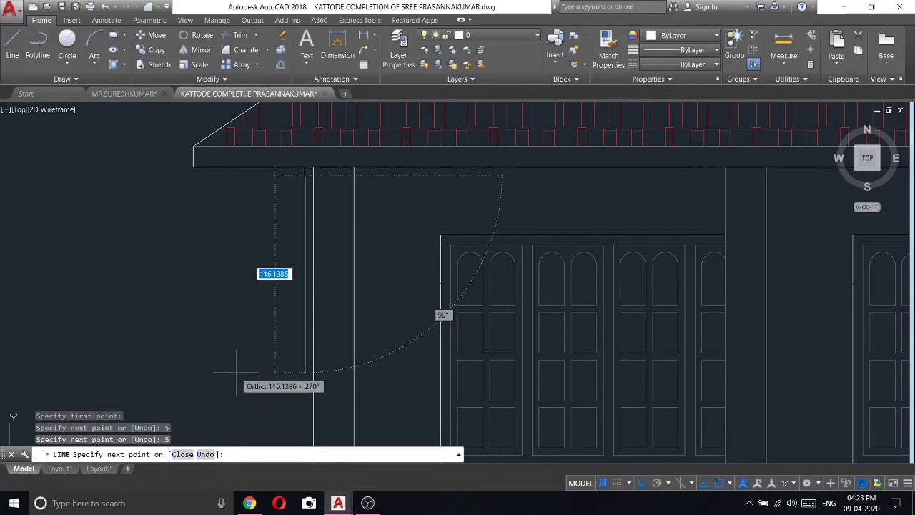
scroll(365, 175, "up", 3)
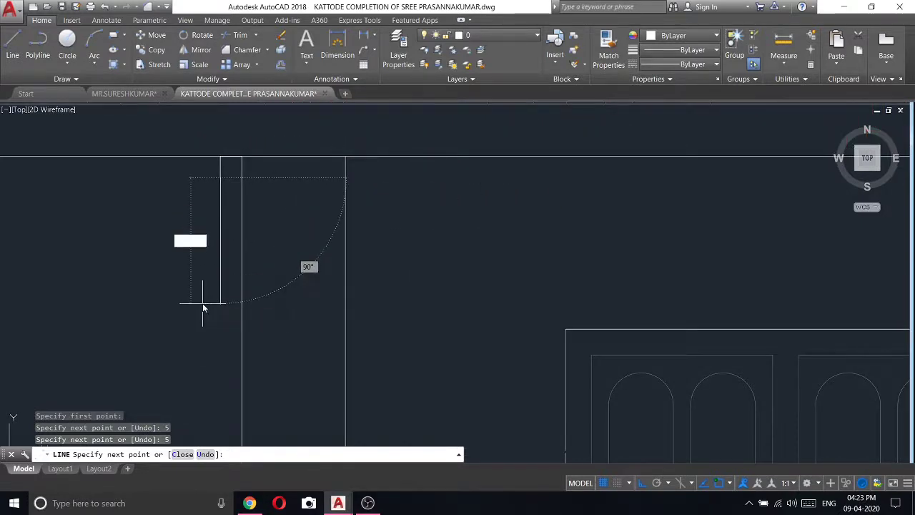
type("2")
key("Return")
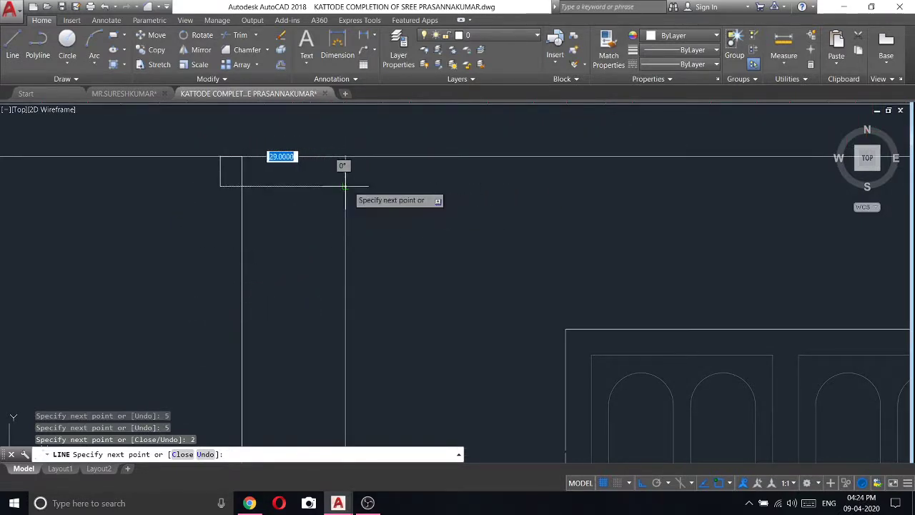
left_click(345, 186)
type("5")
key("Return")
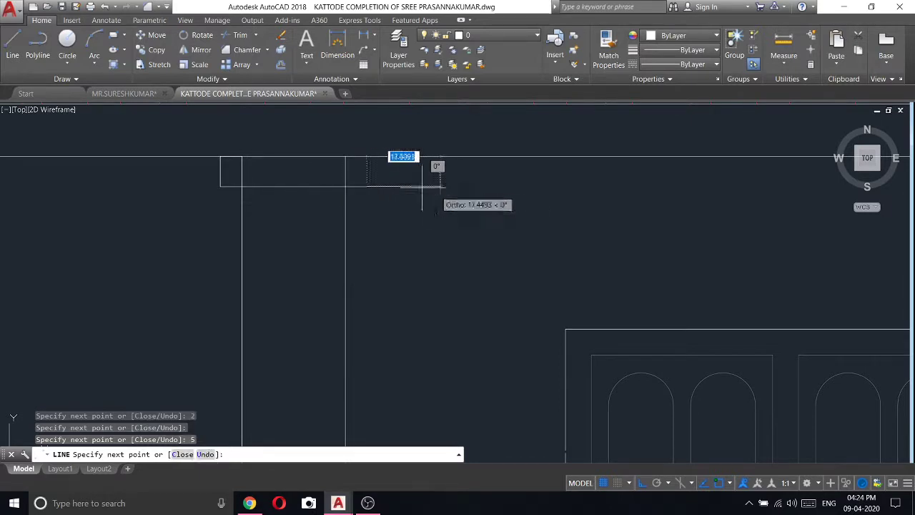
left_click(366, 156)
key("Return")
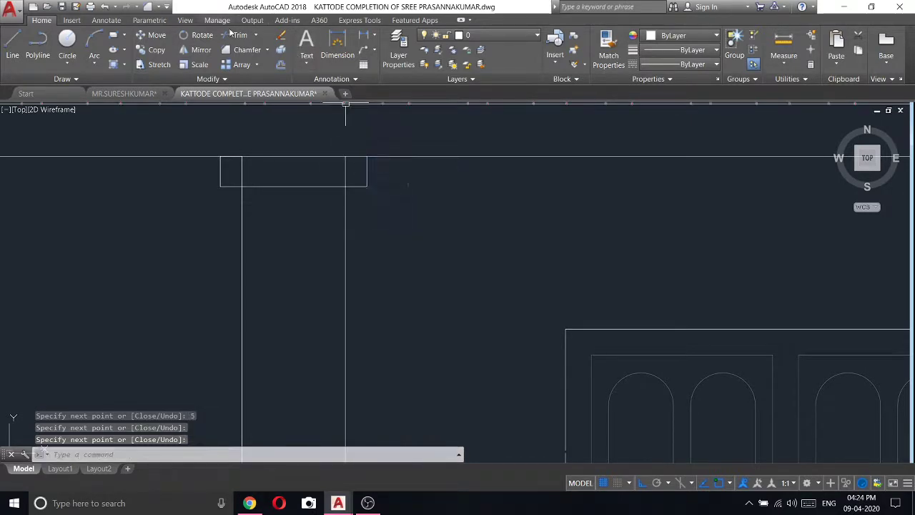
- Trim away the column shaft lines running inside the capital block
type("tr")
key("Return")
key("Return")
left_click(358, 163)
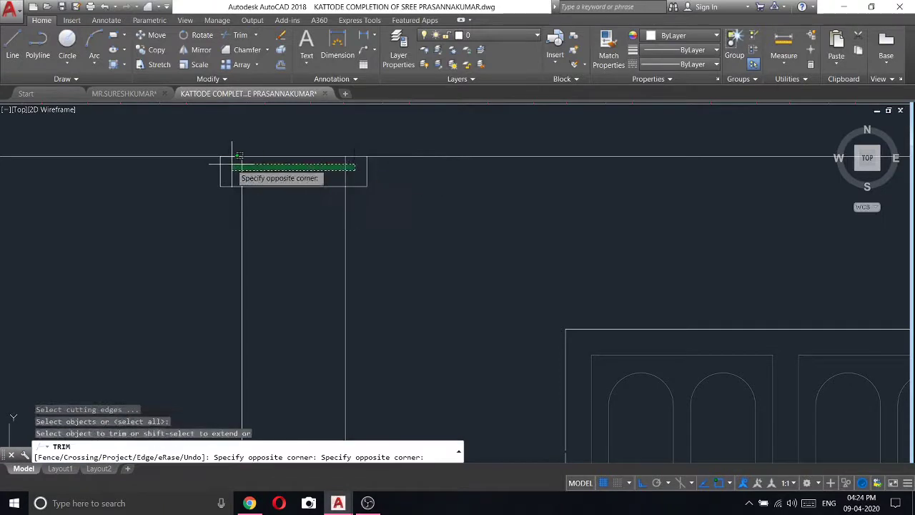
left_click(235, 164)
key("Escape")
- Copy the capital block just below itself to form a matching band
left_click(193, 128)
left_click(429, 210)
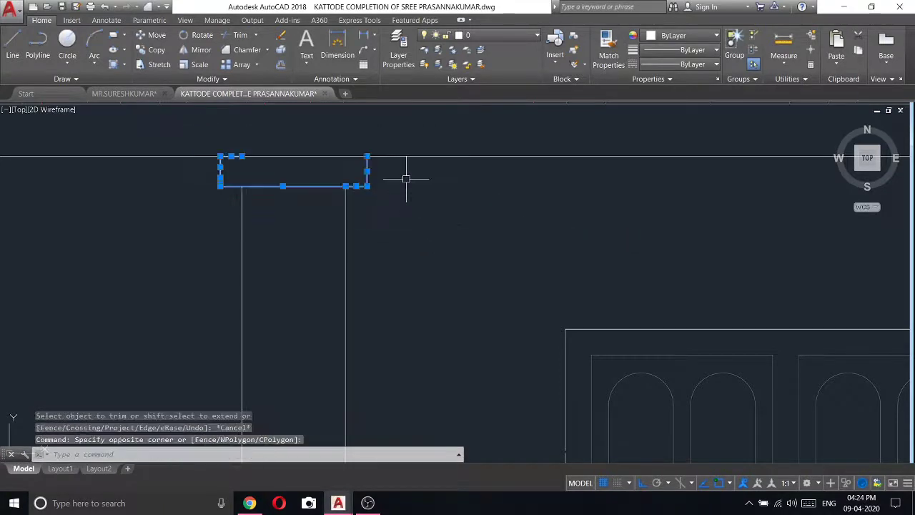
right_click(408, 178)
left_click(448, 267)
left_click(438, 197)
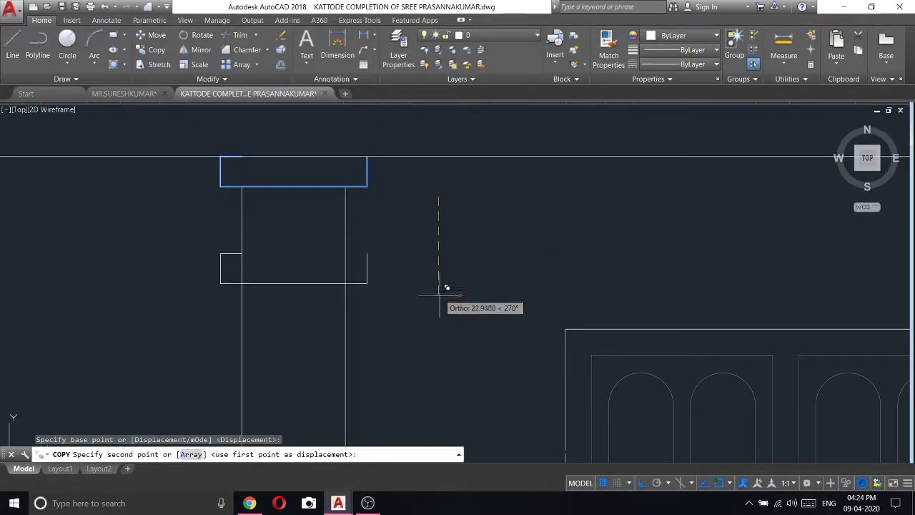
left_click(445, 316)
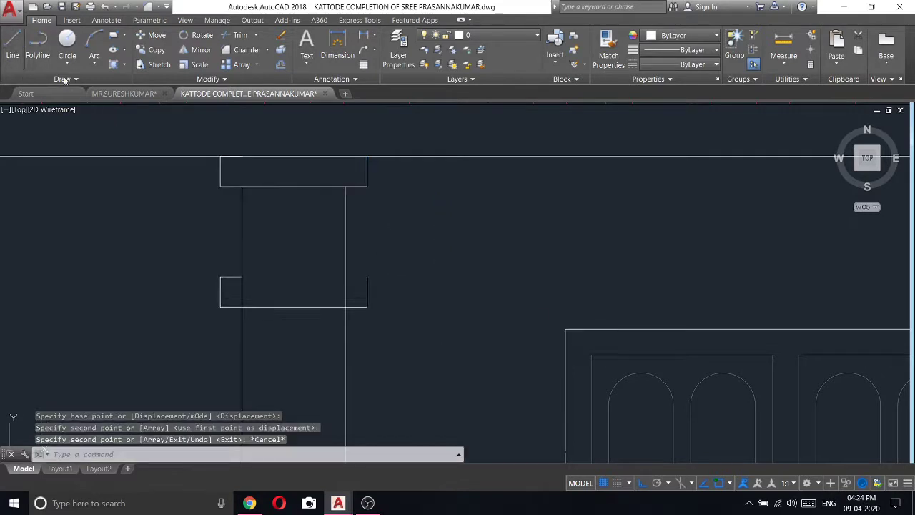
key("Escape")
- Trim the shaft lines inside the copied lower band
type("l")
key("Return")
left_click(229, 290)
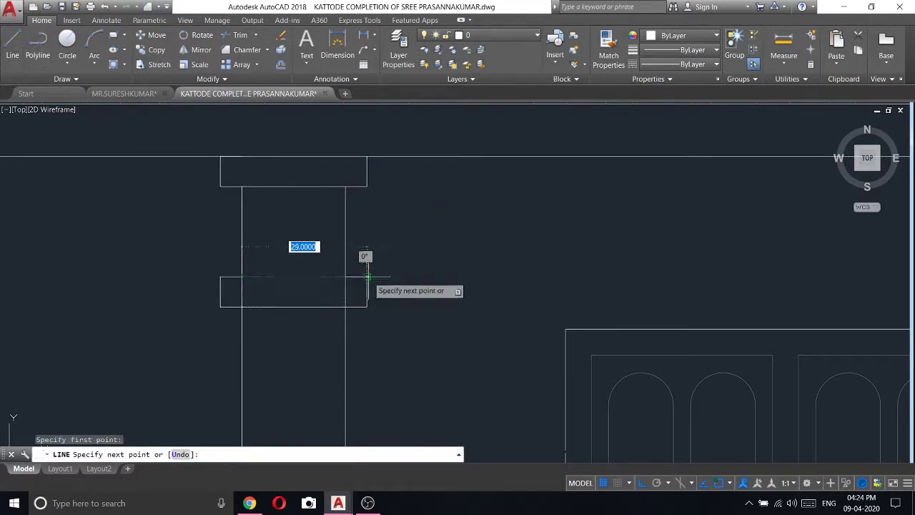
key("Escape")
left_click(233, 35)
key("Return")
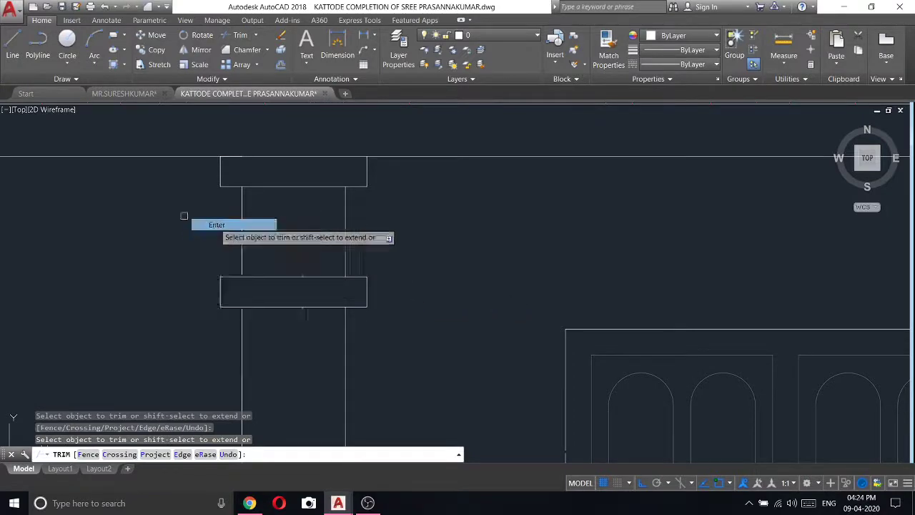
key("Return")
scroll(243, 229, "down", 3)
scroll(245, 234, "up", 2)
- Copy the capital and band onto the porch column beside the doors
scroll(186, 139, "down", 2)
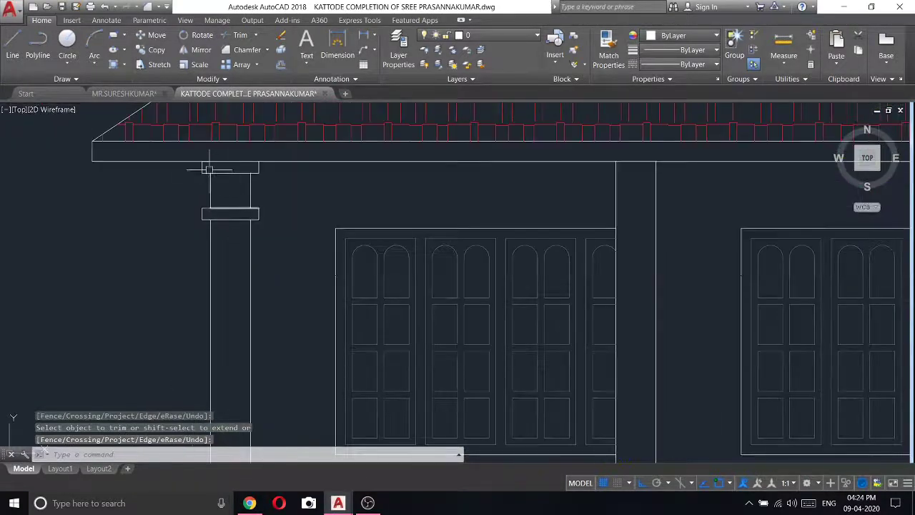
left_click(193, 148)
right_click(286, 187)
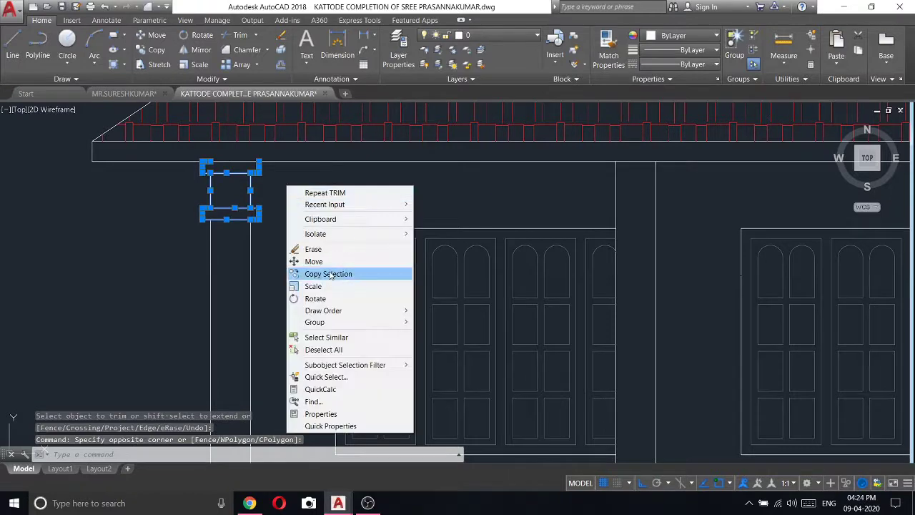
left_click(327, 271)
left_click(216, 213)
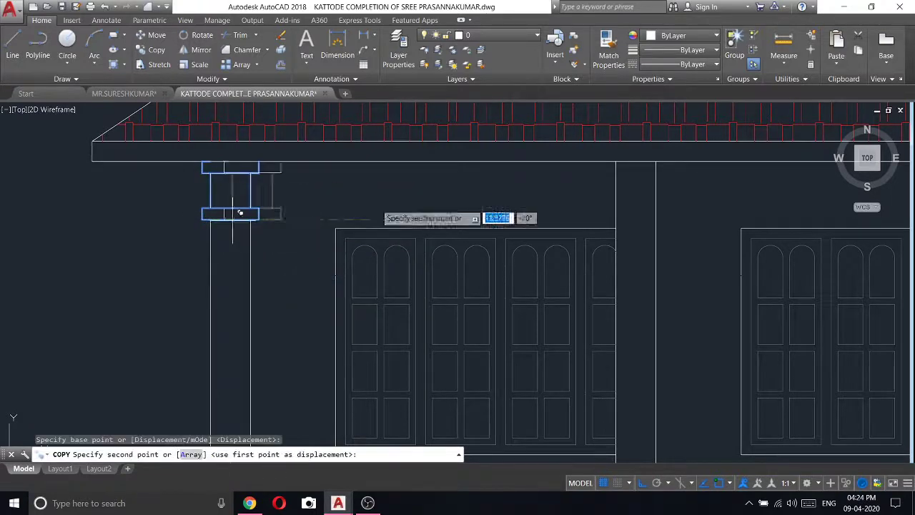
left_click(621, 213)
key("Escape")
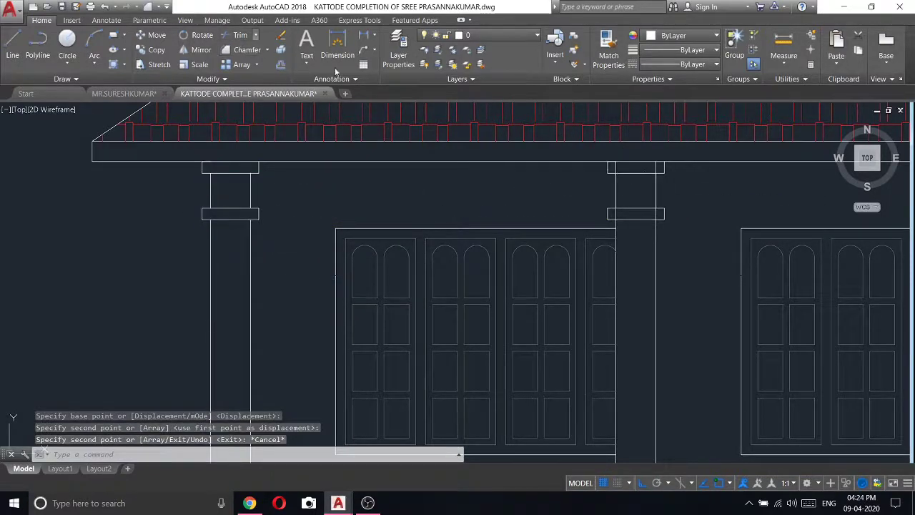
- Trim the shaft lines inside that column's top block
type("tr")
key("Return")
key("Return")
scroll(650, 172, "up", 4)
left_click(670, 171)
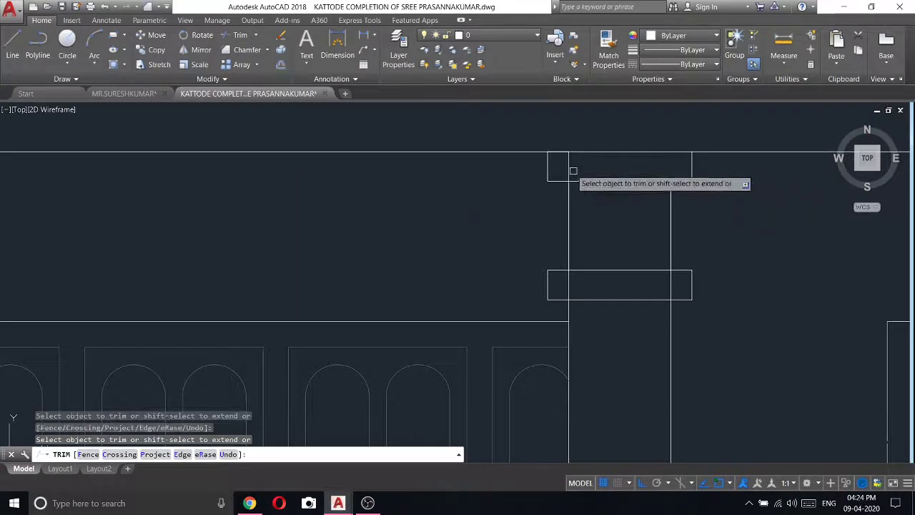
left_click(570, 172)
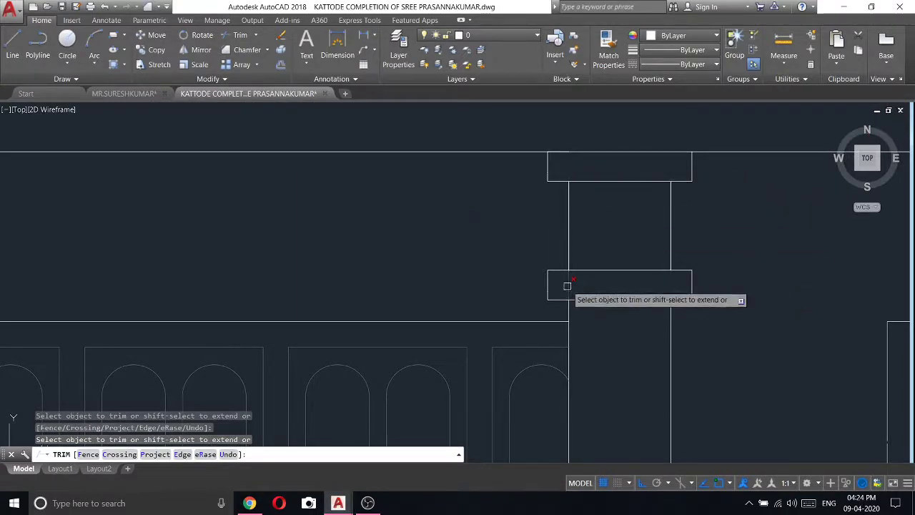
right_click(474, 205)
left_click(487, 224)
scroll(439, 220, "down", 4)
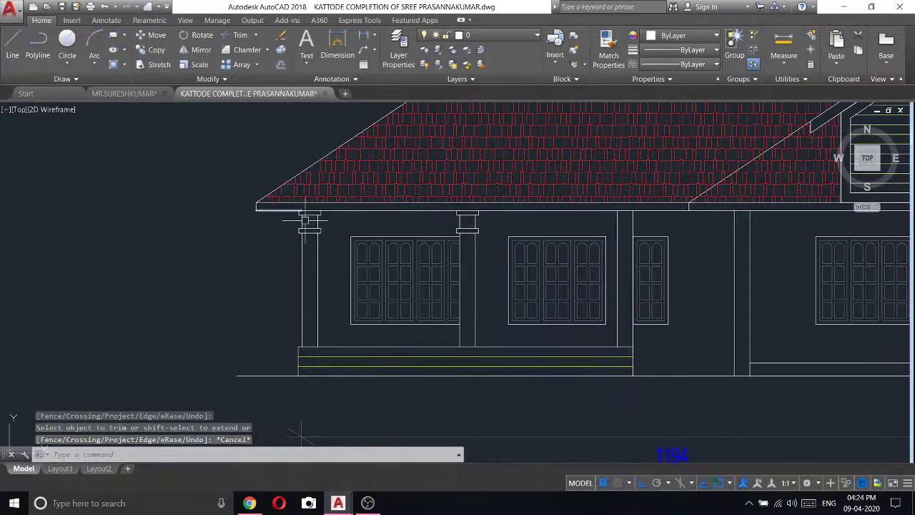
scroll(287, 207, "up", 5)
- Copy the column top with capital and band onto two more porch columns
left_click(292, 193)
left_click(432, 322)
right_click(419, 234)
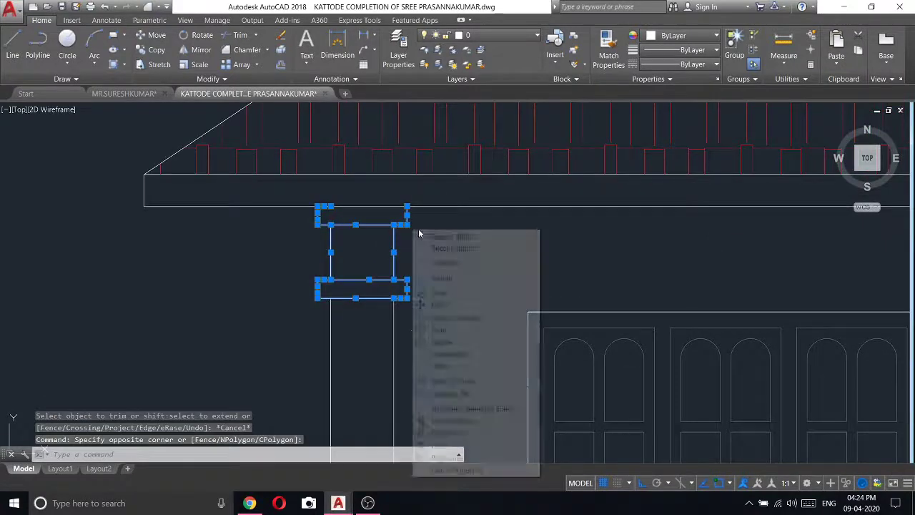
left_click(452, 318)
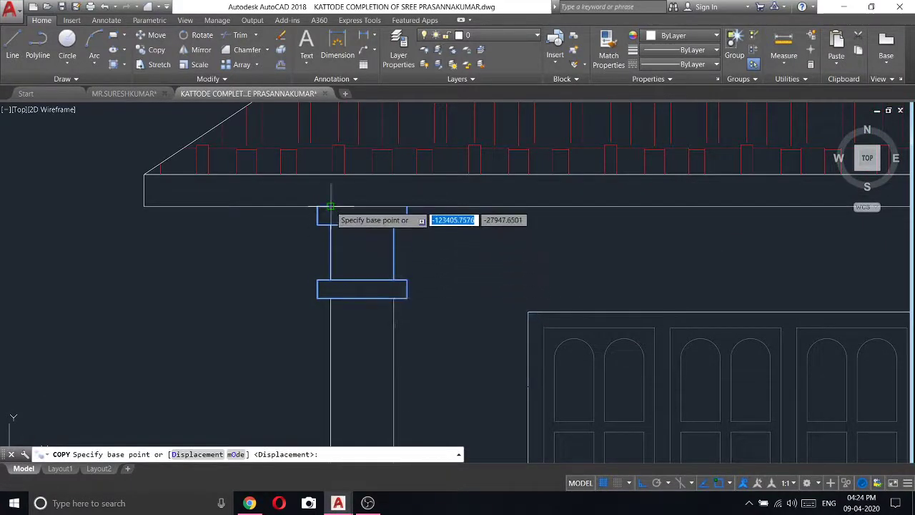
left_click(318, 280)
scroll(343, 272, "down", 3)
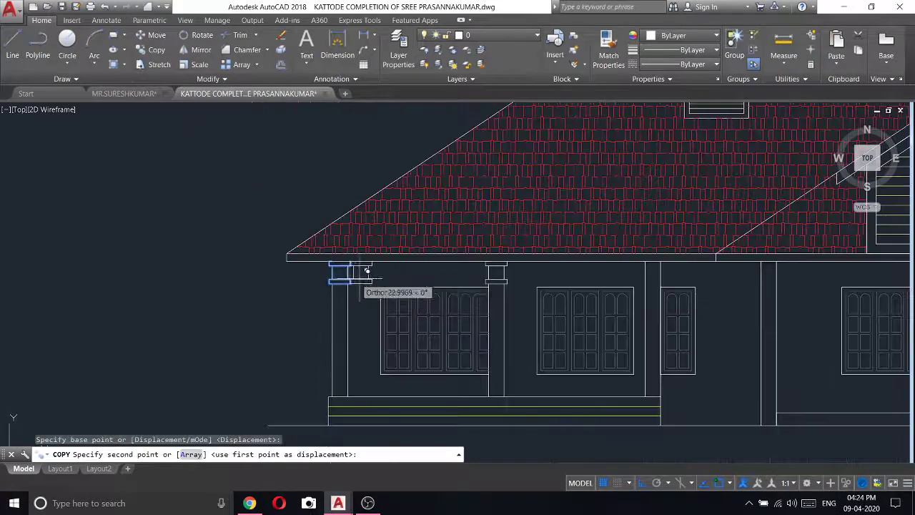
scroll(650, 272, "up", 4)
left_click(653, 268)
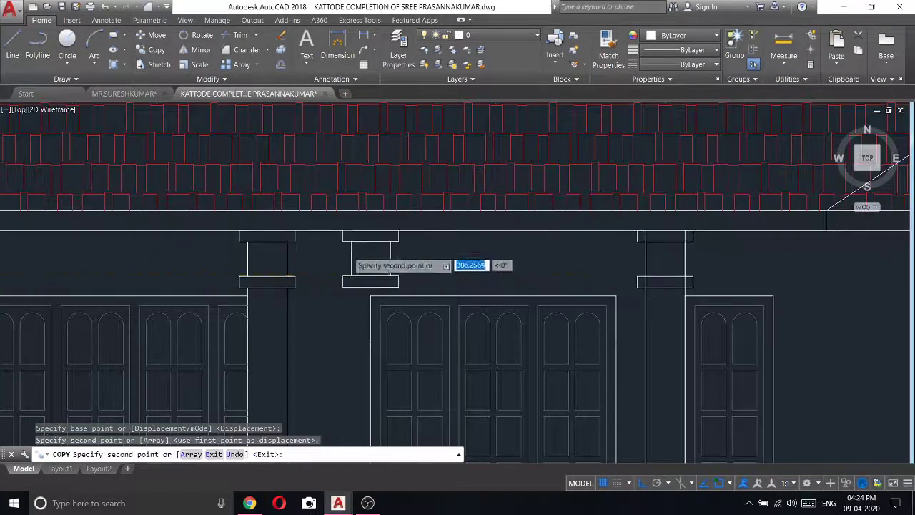
scroll(501, 258, "down", 3)
scroll(472, 265, "up", 4)
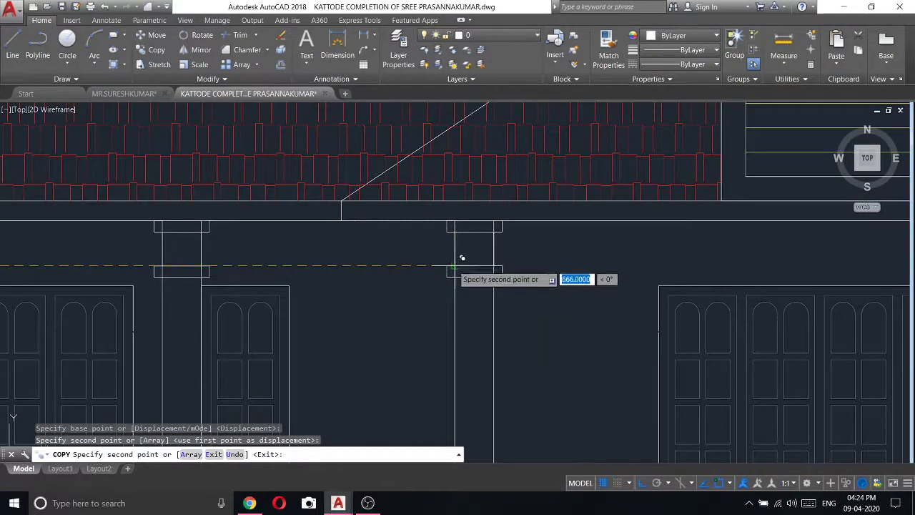
left_click(457, 265)
scroll(474, 256, "down", 3)
scroll(672, 262, "up", 3)
scroll(612, 234, "up", 2)
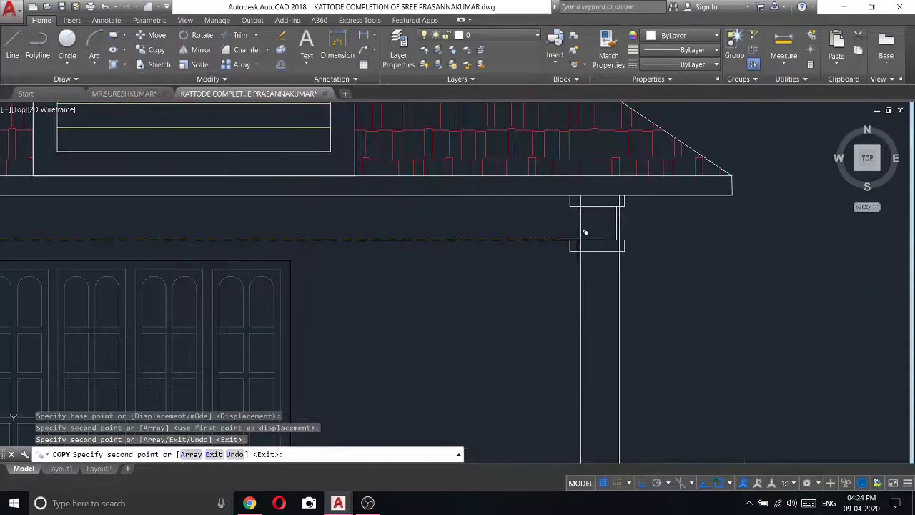
key("Escape")
- Trim the shaft lines inside the new column's upper cap and lower band
left_click(244, 37)
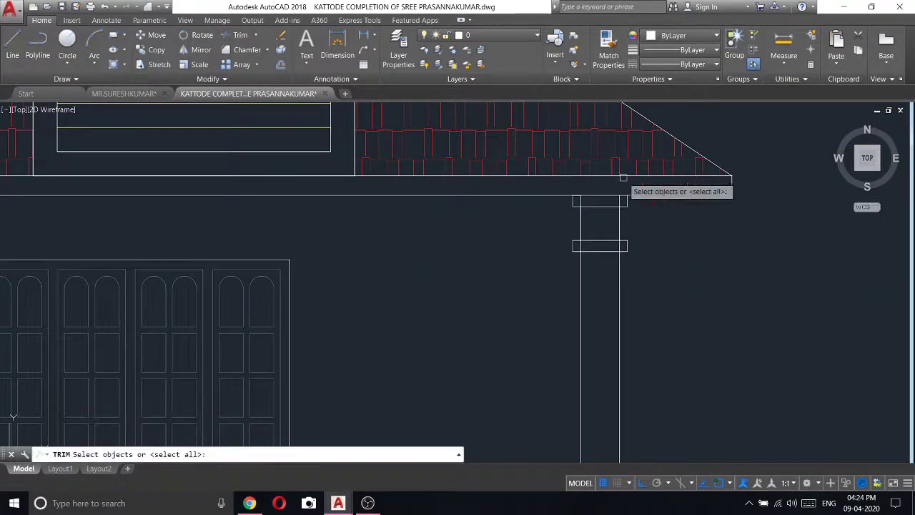
scroll(629, 187, "up", 4)
scroll(636, 204, "up", 2)
left_click(583, 205)
left_click(415, 193)
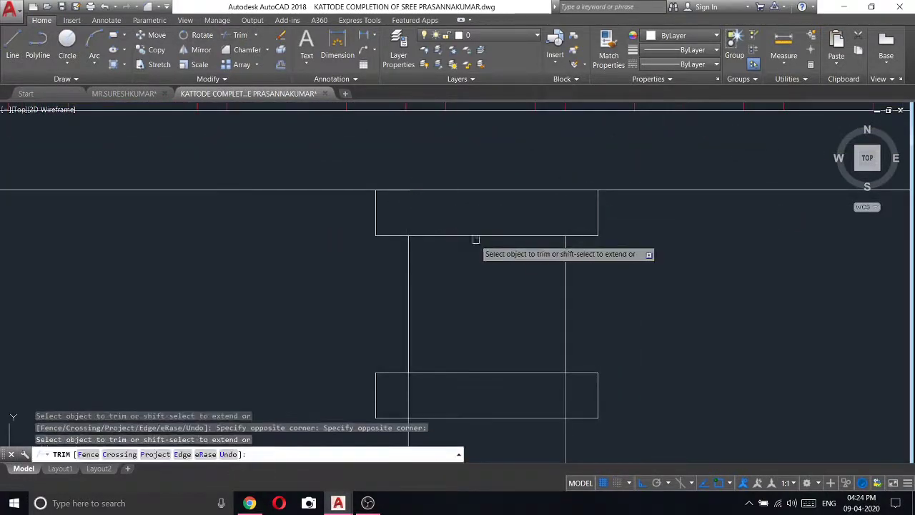
left_click(580, 391)
left_click(377, 378)
scroll(422, 171, "down", 1)
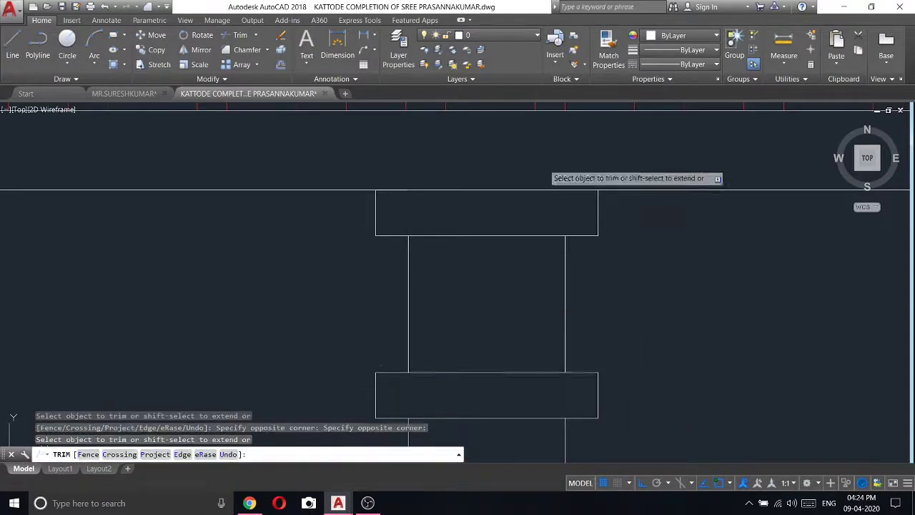
scroll(605, 236, "down", 2)
scroll(419, 265, "down", 3)
scroll(60, 247, "up", 5)
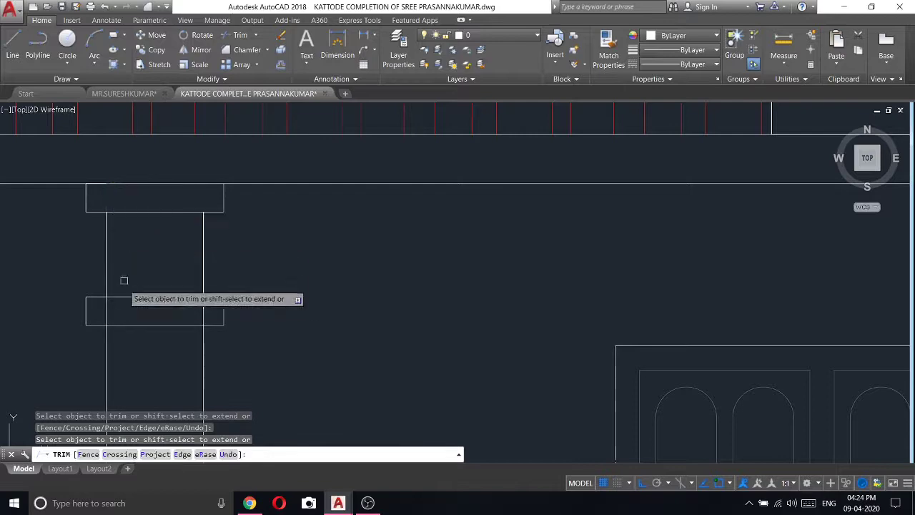
- Trim the remaining column lines inside the other lower band, top cap and middle cap
left_click(101, 307)
left_click(220, 302)
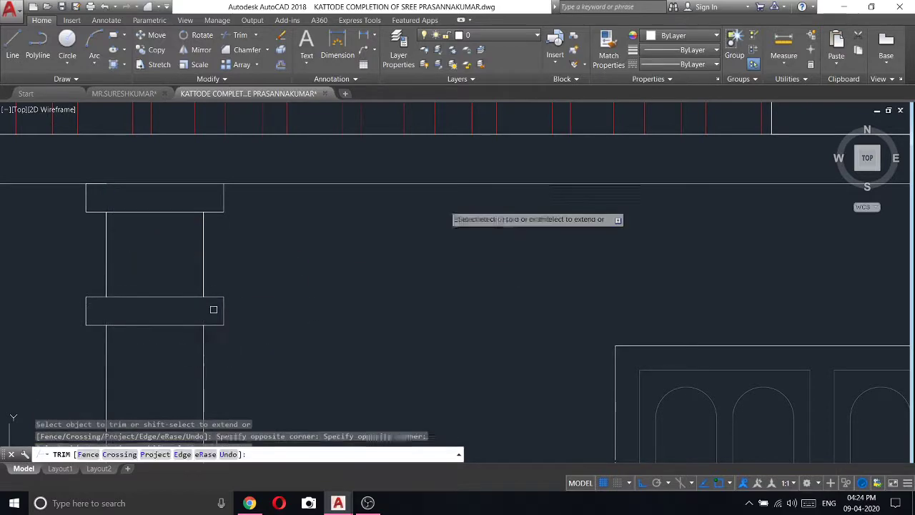
scroll(452, 190, "down", 3)
scroll(309, 209, "up", 2)
scroll(310, 209, "up", 2)
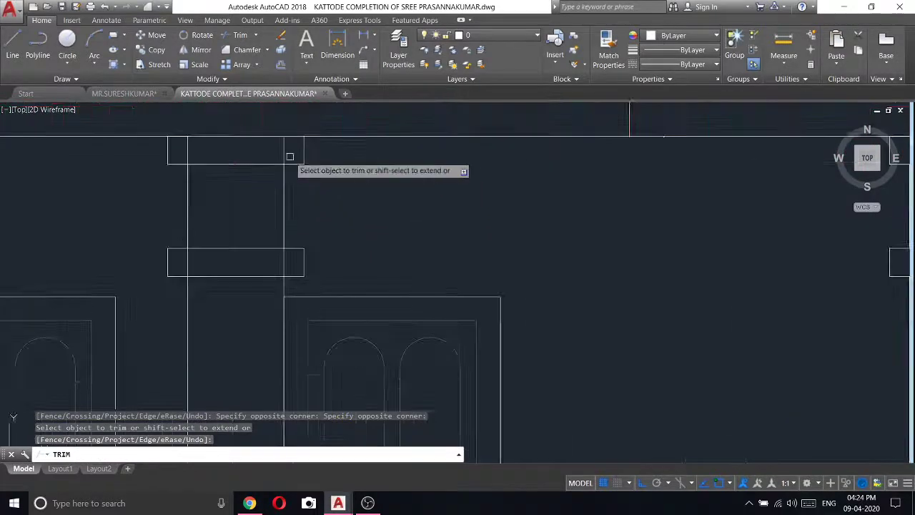
left_click(289, 153)
left_click(193, 141)
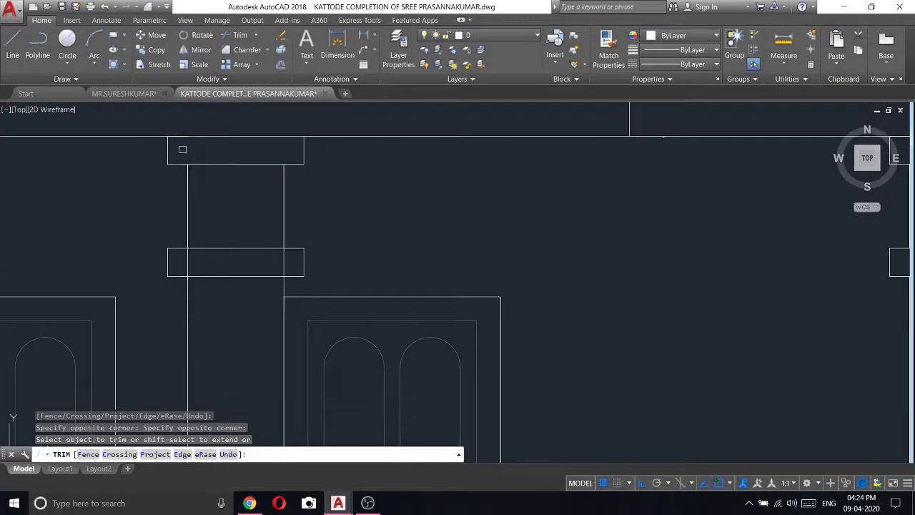
left_click(283, 262)
left_click(188, 263)
right_click(425, 223)
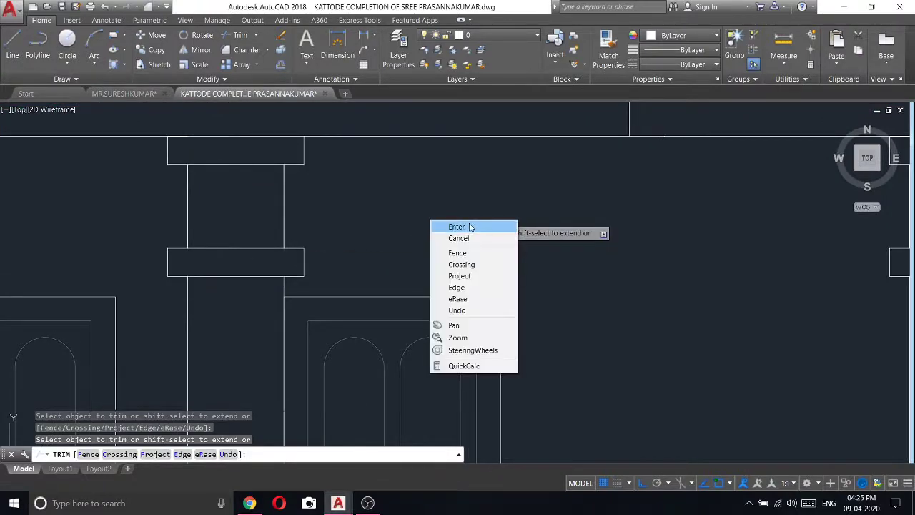
left_click(470, 226)
scroll(476, 224, "down", 2)
scroll(541, 245, "down", 3)
scroll(541, 251, "down", 2)
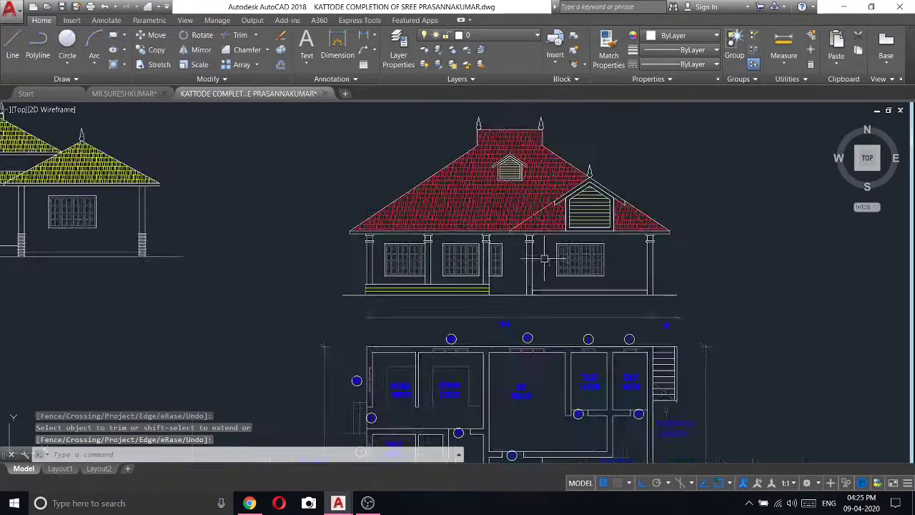
scroll(449, 291, "up", 4)
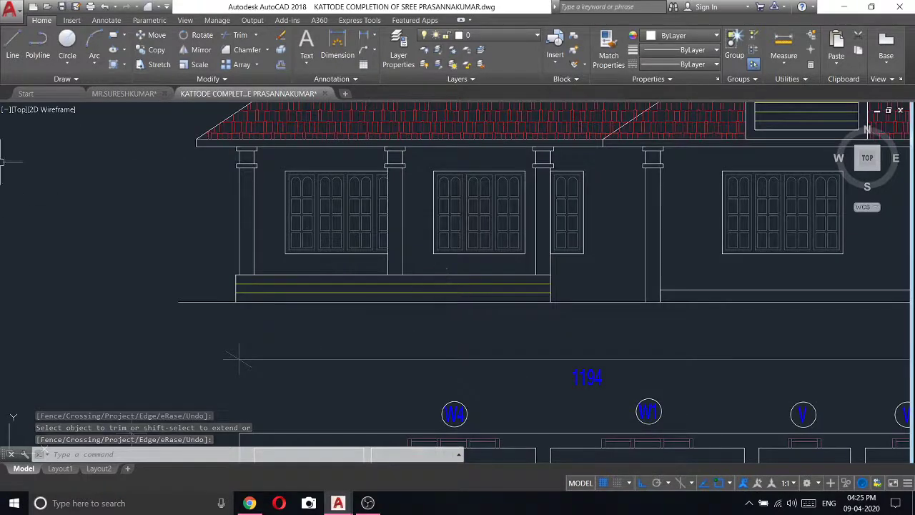
left_click(12, 55)
scroll(319, 251, "down", 3)
- Outline the wider pedestal at the column foot with a 7-unit and 100-unit segment and top band
scroll(487, 287, "down", 2)
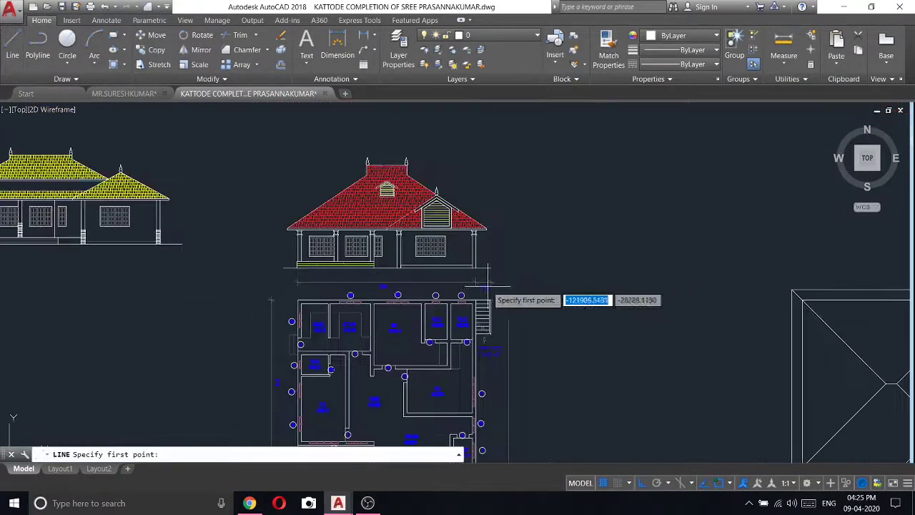
scroll(382, 259, "up", 5)
scroll(419, 295, "up", 2)
left_click(419, 296)
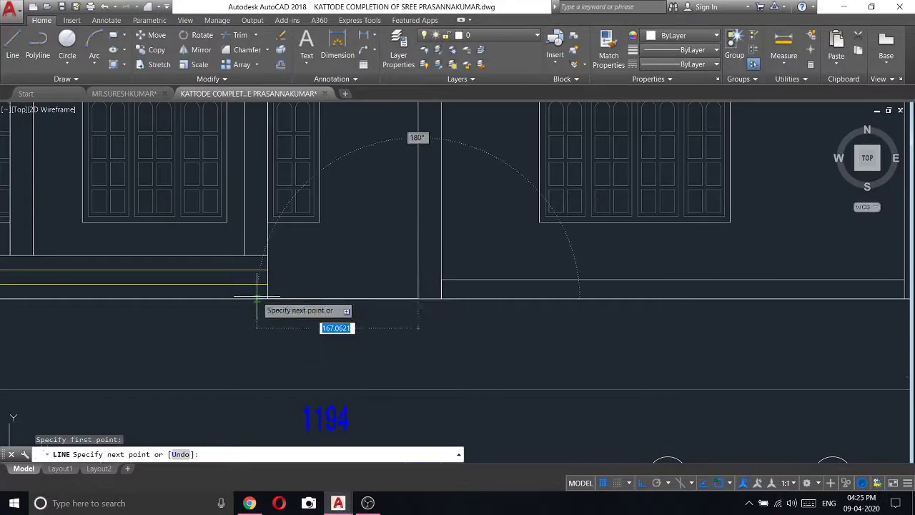
type("7")
key("Return")
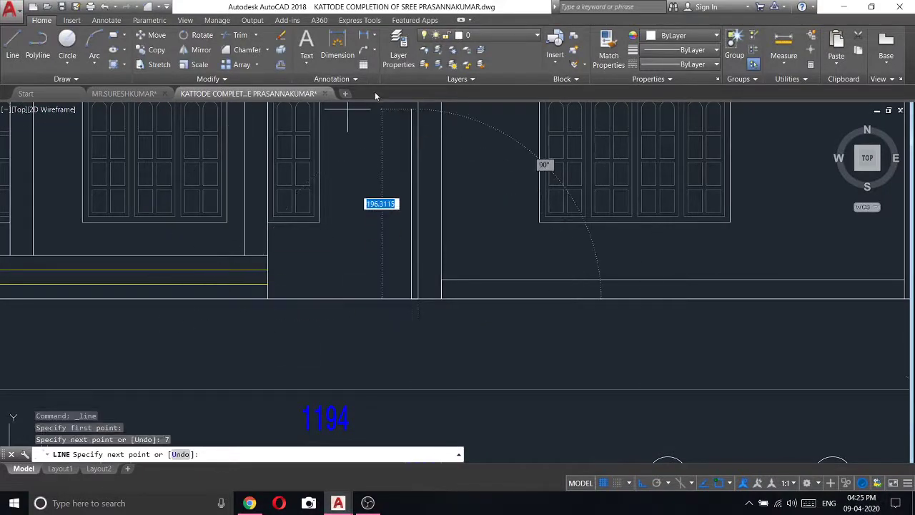
type("100")
key("Return")
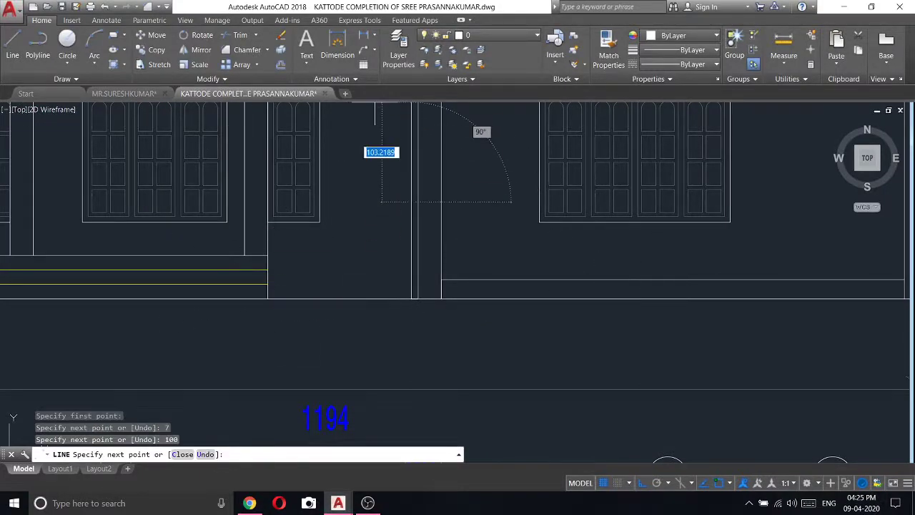
left_click(441, 202)
type("7")
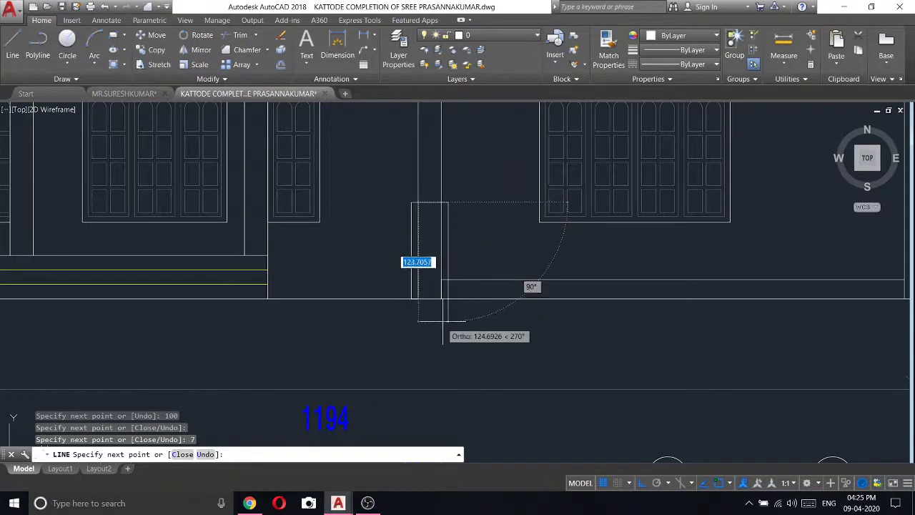
left_click(447, 203)
type("5")
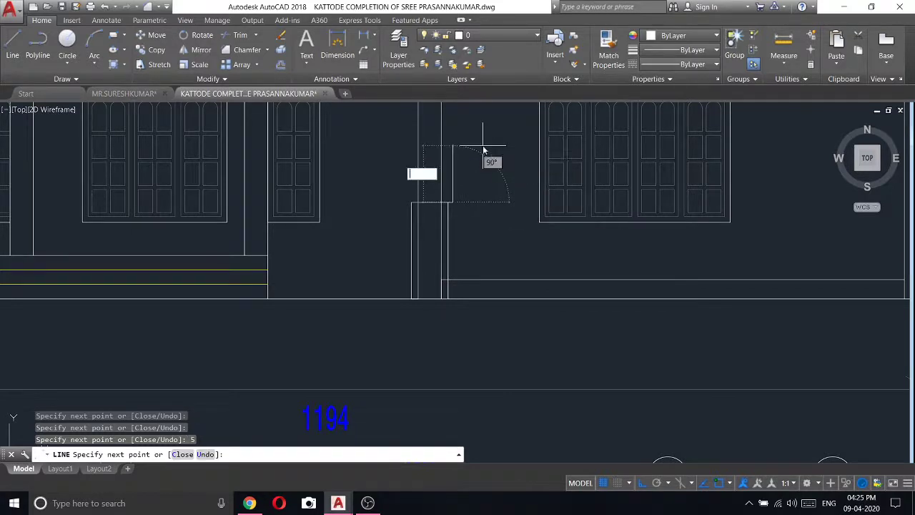
scroll(322, 206, "up", 2)
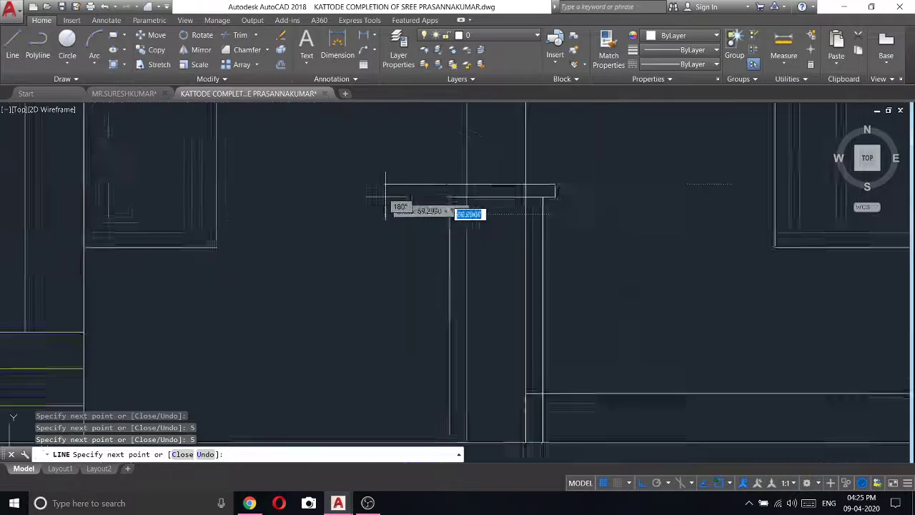
scroll(386, 204, "up", 2)
scroll(465, 207, "up", 1)
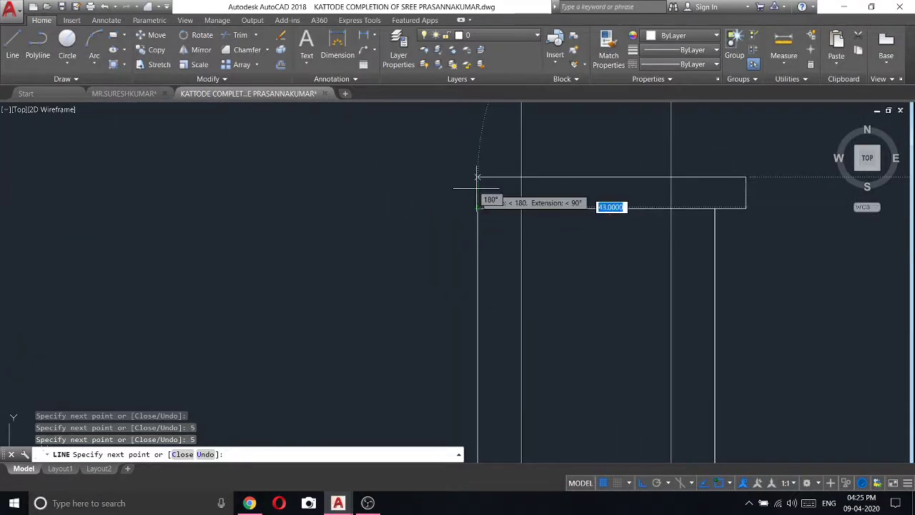
left_click(477, 176)
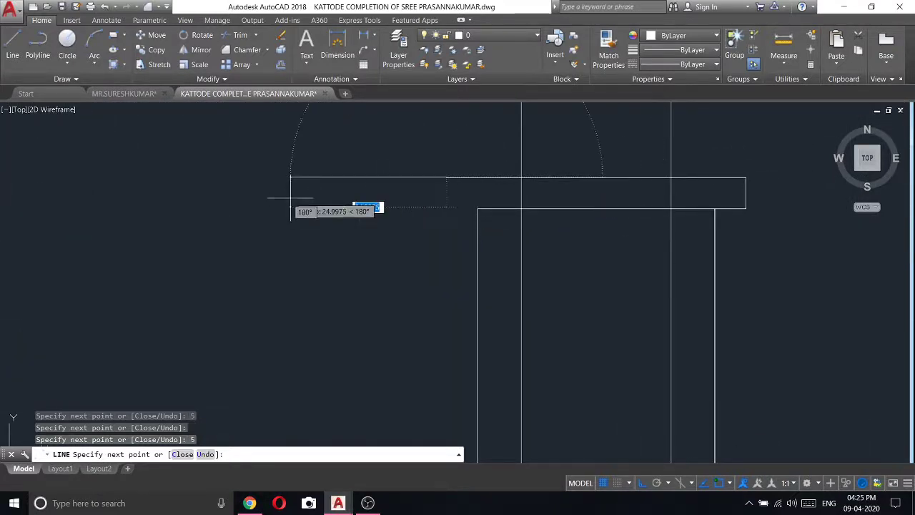
scroll(450, 200, "up", 3)
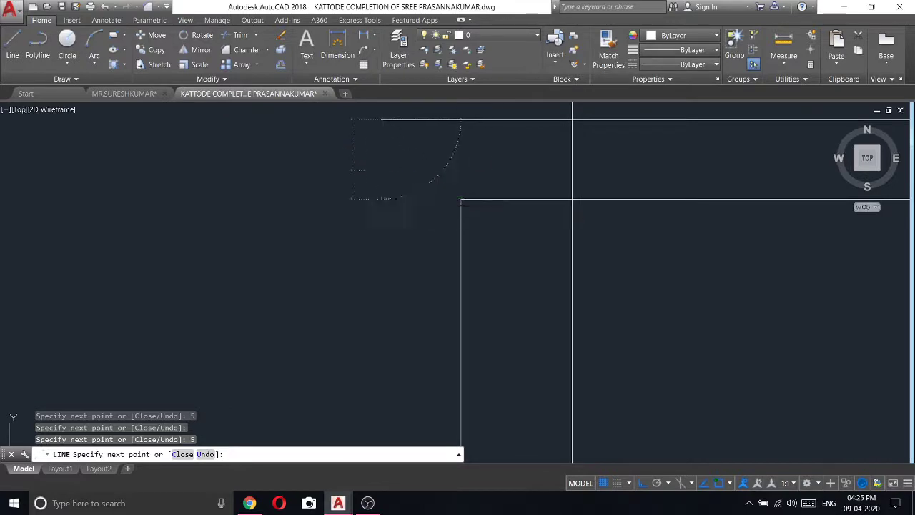
right_click(532, 193)
left_click(556, 208)
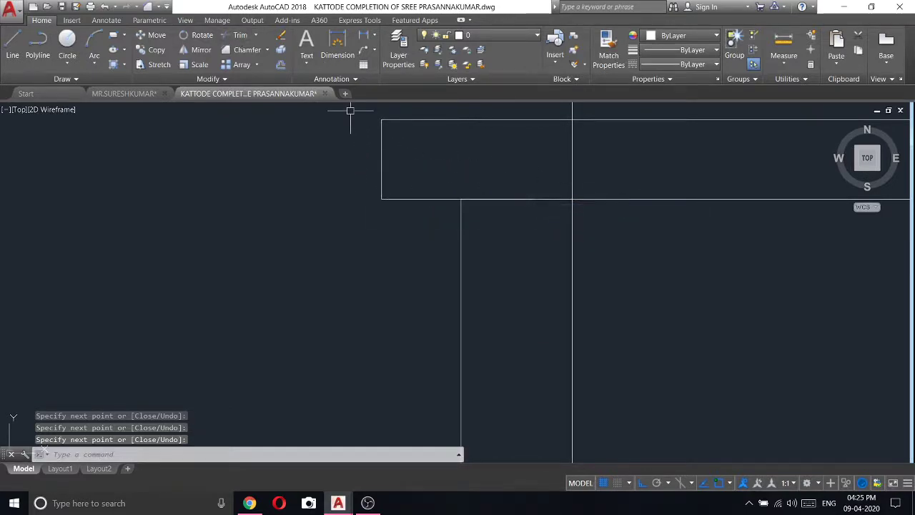
- Trim the lines running inside the pedestal's top band
type("tr")
key("Return")
key("Return")
scroll(400, 208, "up", 3)
left_click(516, 192)
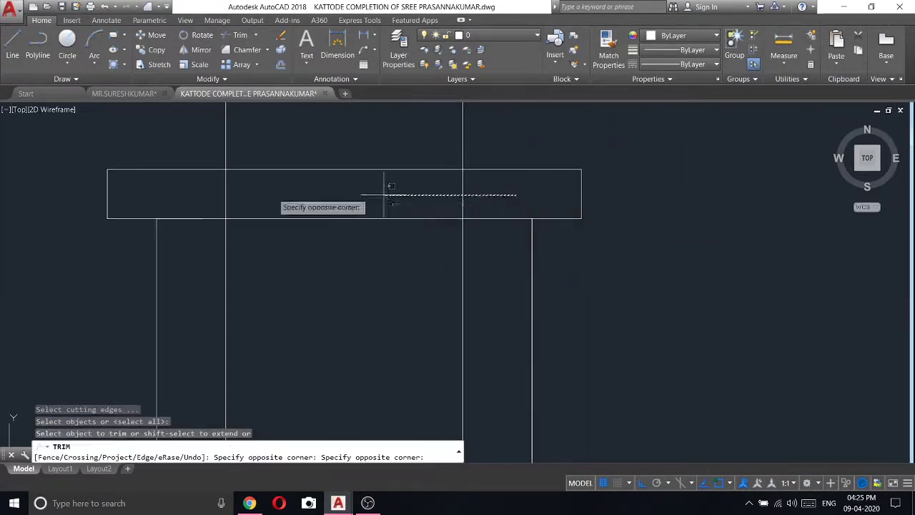
left_click(233, 180)
scroll(386, 200, "down", 3)
key("Escape")
- Erase the two shaft lines left inside the pedestal
left_click(428, 267)
left_click(321, 243)
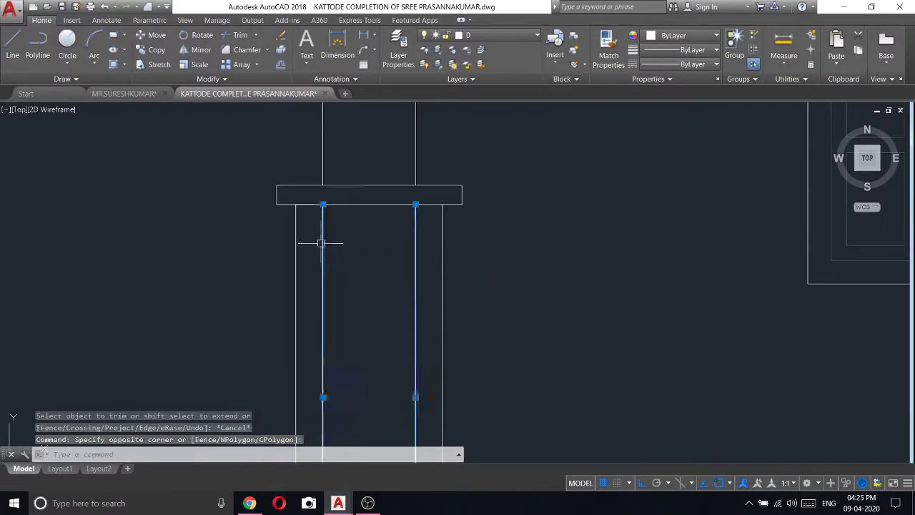
right_click(321, 243)
left_click(358, 292)
scroll(357, 250, "down", 3)
scroll(382, 275, "up", 2)
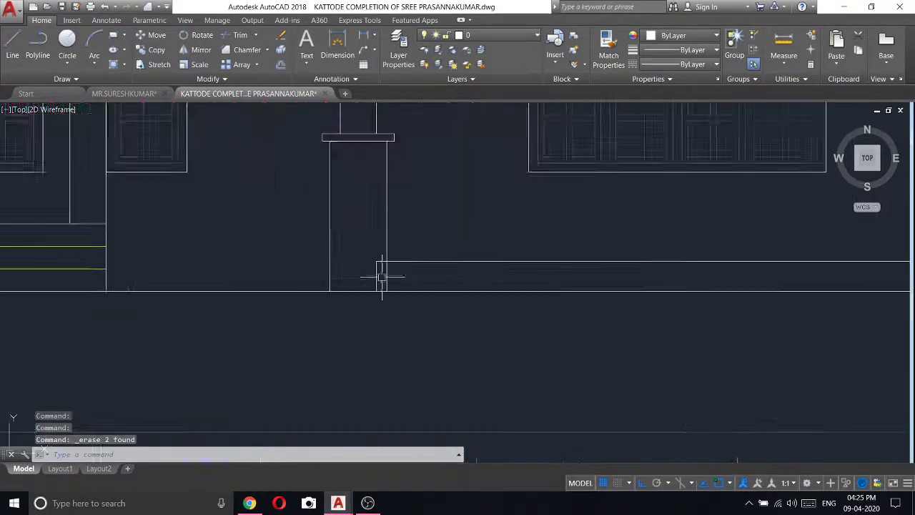
- Erase the short leftover vertical line at the pedestal corner
type("tr")
key("Return")
key("Return")
scroll(377, 266, "up", 3)
left_click(377, 255)
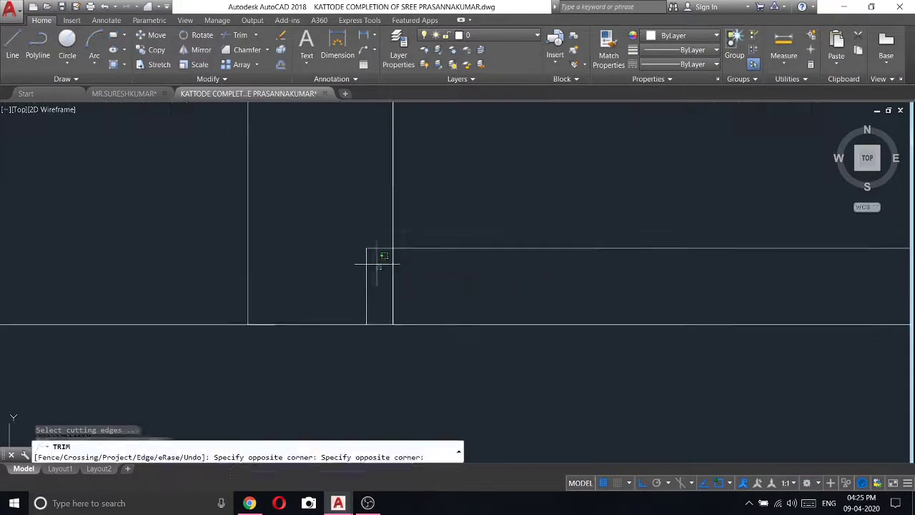
key("Escape")
left_click(364, 255)
right_click(324, 221)
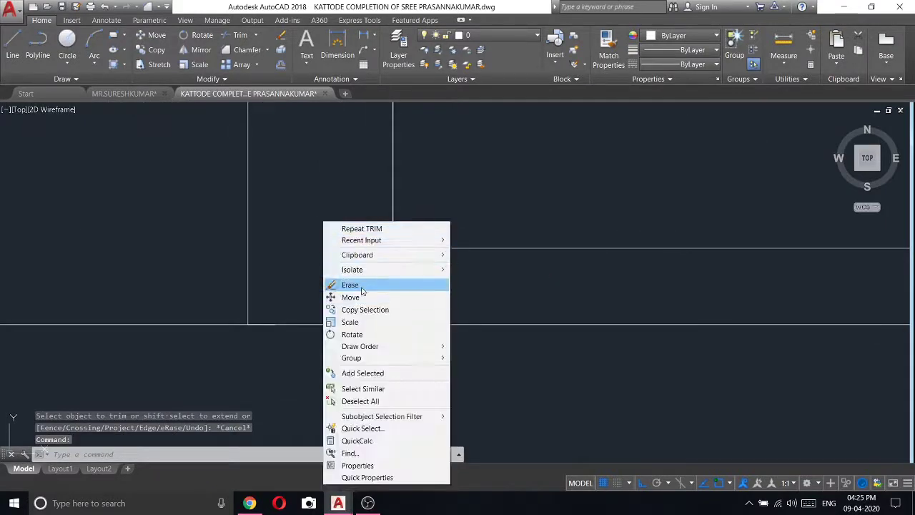
left_click(361, 284)
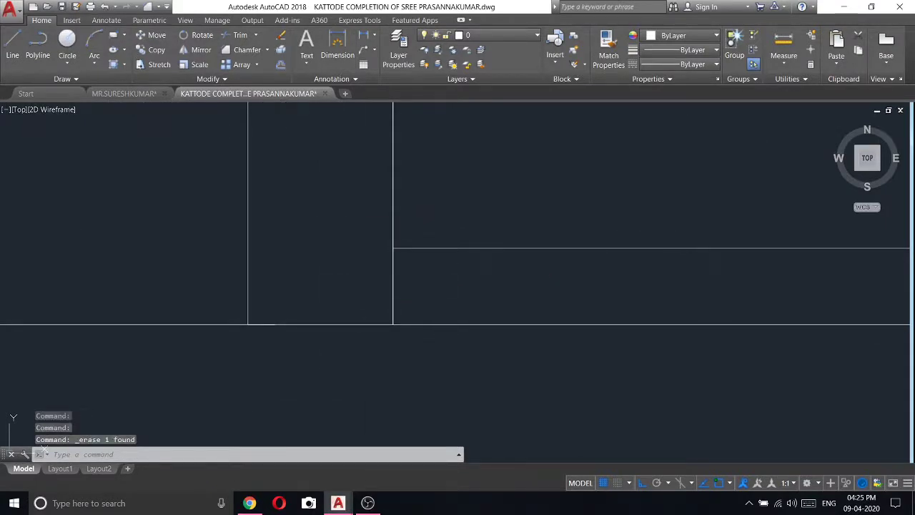
scroll(267, 235, "down", 3)
left_click(112, 36)
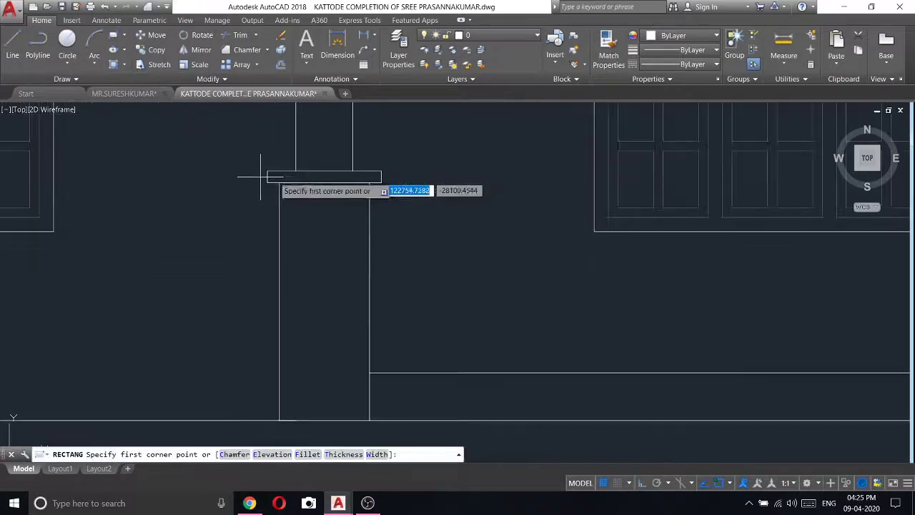
- Draw a rectangle around the pedestal and offset it 7 units inward
scroll(256, 177, "up", 3)
left_click(279, 182)
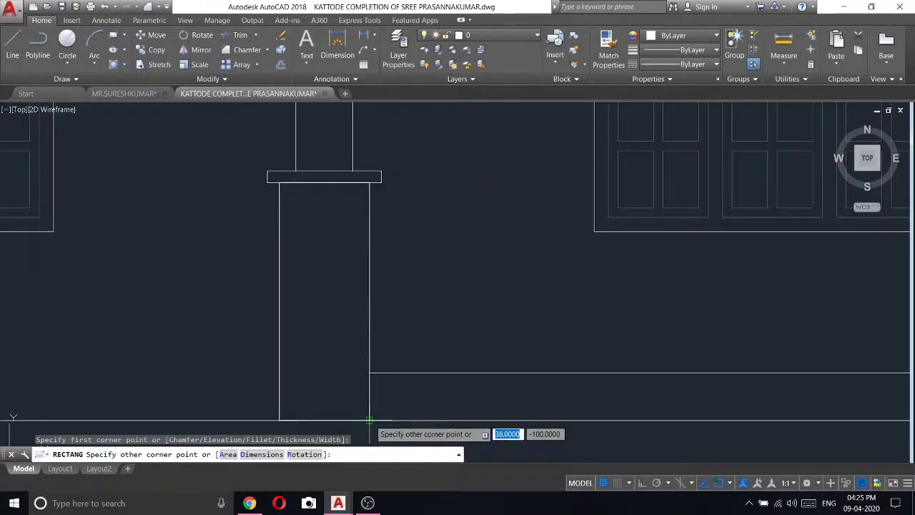
left_click(369, 419)
left_click(280, 65)
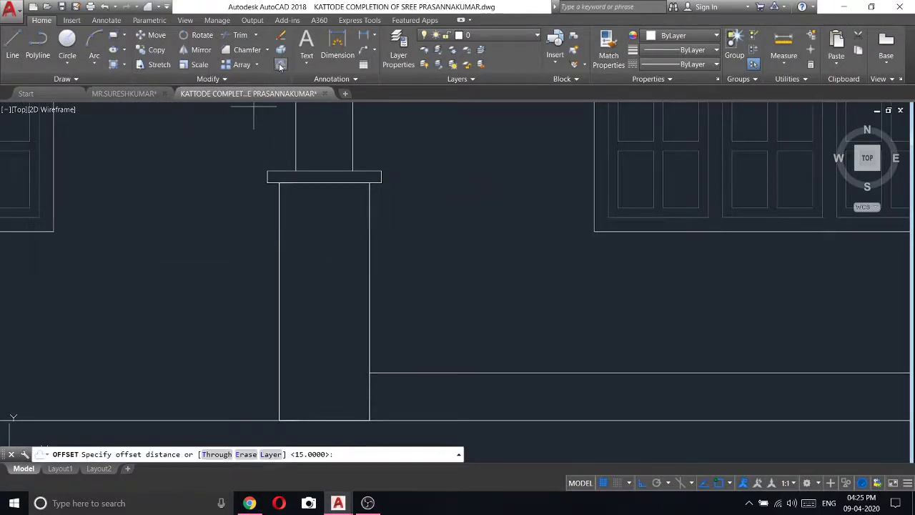
type("7")
key("Return")
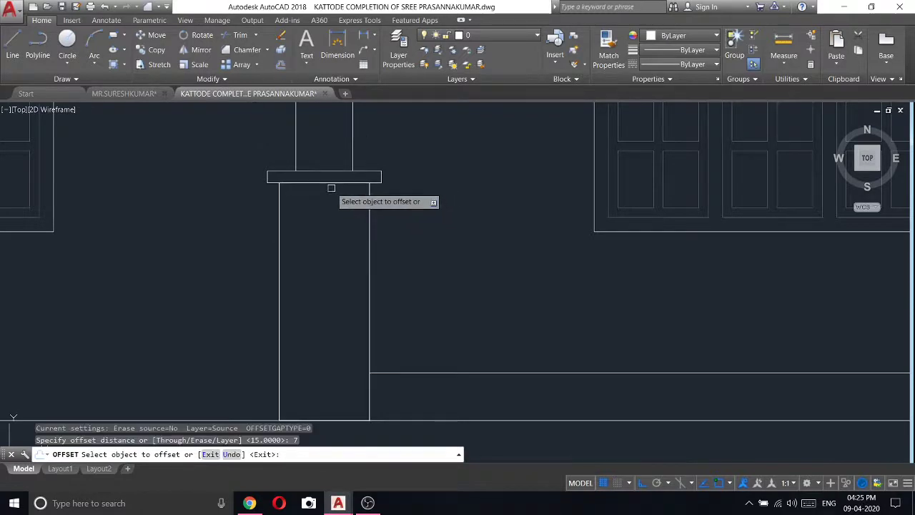
left_click(331, 187)
scroll(331, 245, "down", 5)
key("Escape")
- Copy the pedestal base from its top point onto the next porch column
left_click(311, 208)
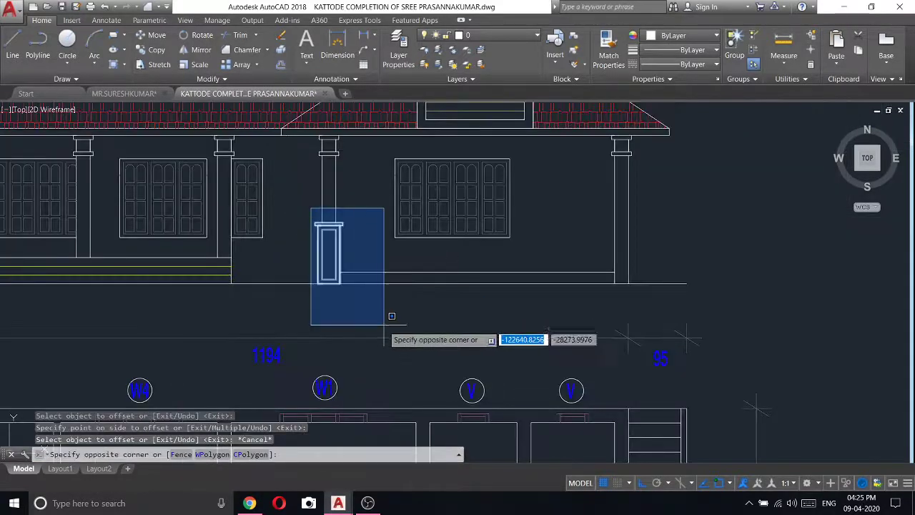
left_click(391, 315)
right_click(362, 210)
left_click(408, 293)
scroll(334, 233, "up", 2)
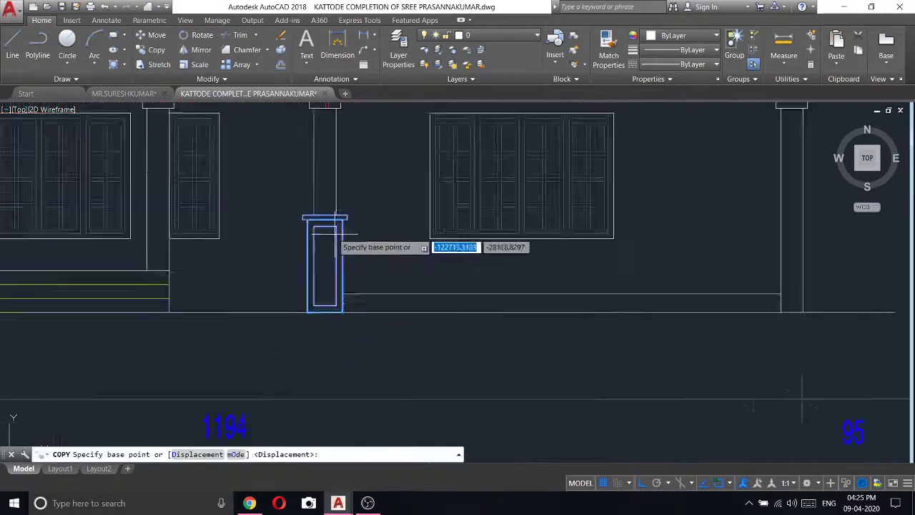
scroll(325, 232, "up", 2)
left_click(259, 195)
scroll(286, 198, "down", 3)
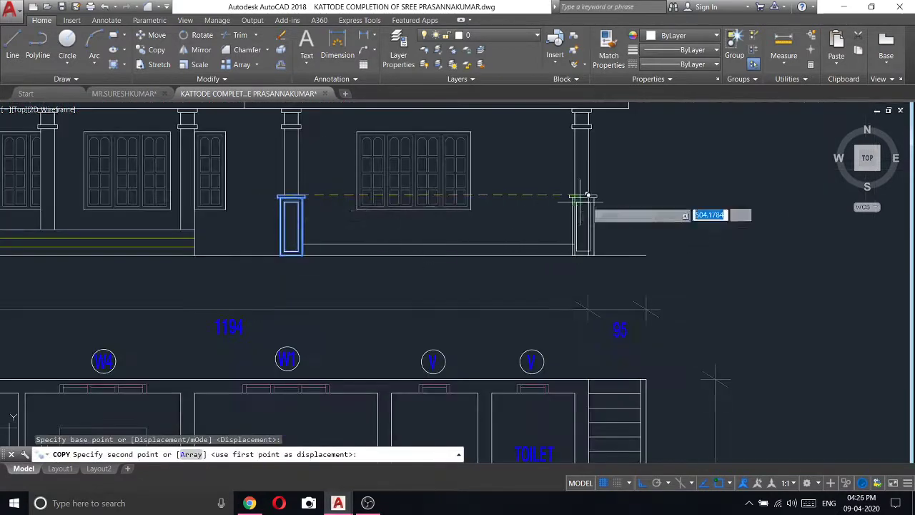
scroll(586, 194, "up", 2)
left_click(572, 191)
key("Escape")
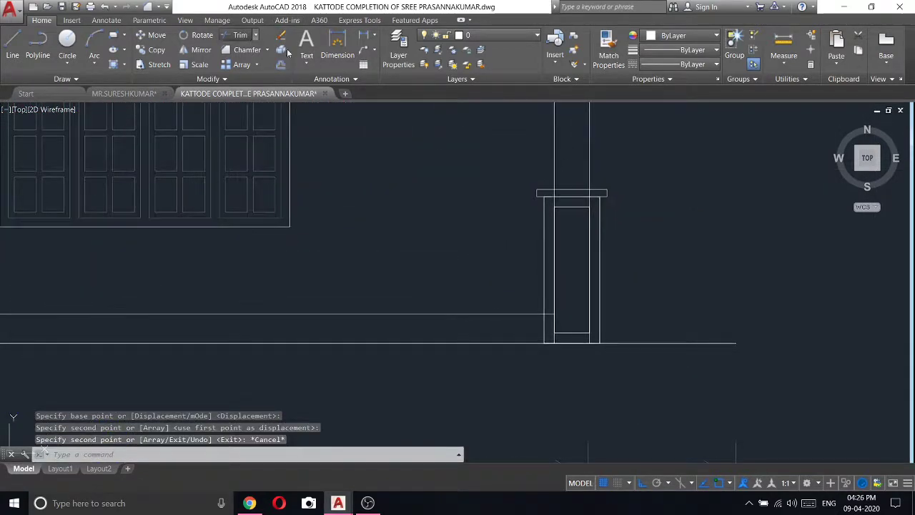
- Erase the two inner vertical column lines below the capital of the copied pedestal
left_click(240, 35)
scroll(618, 193, "up", 2)
left_click(557, 176)
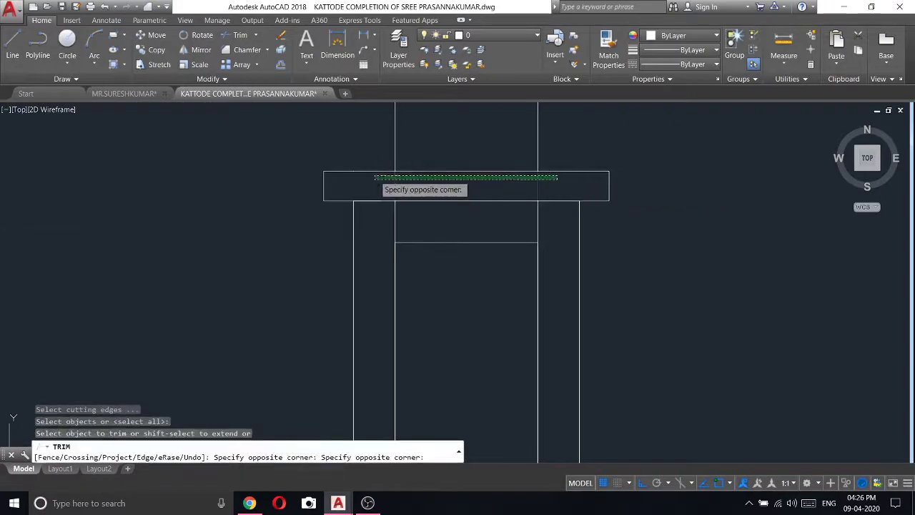
key("Escape")
left_click(562, 221)
left_click(390, 210)
right_click(388, 211)
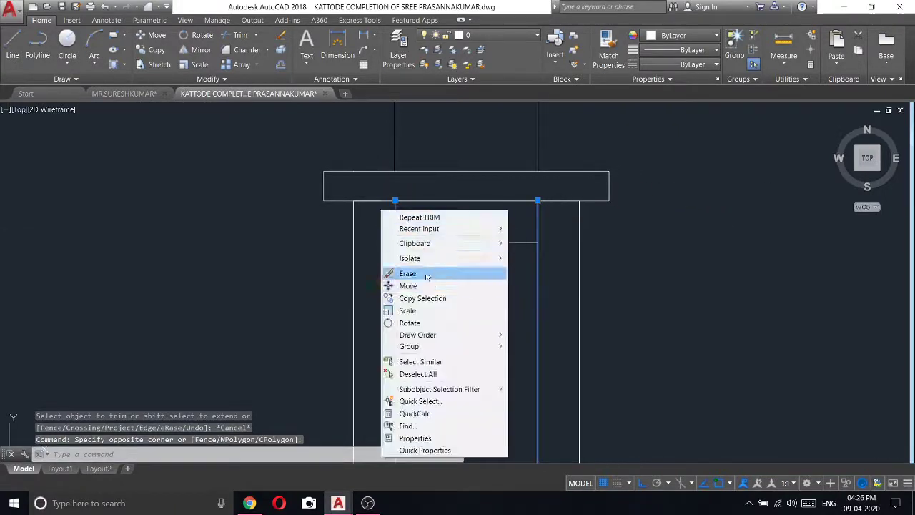
left_click(427, 273)
scroll(418, 294, "down", 5)
left_click(240, 35)
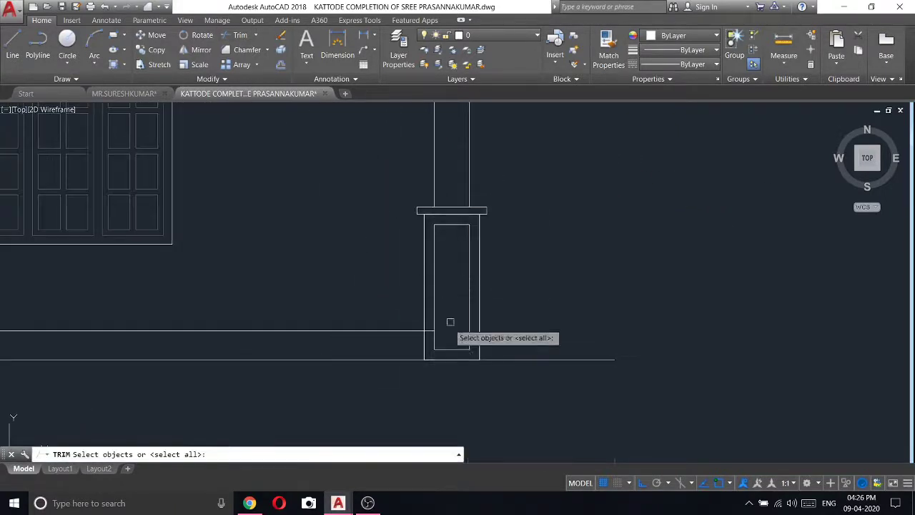
key("Return")
scroll(429, 325, "down", 8)
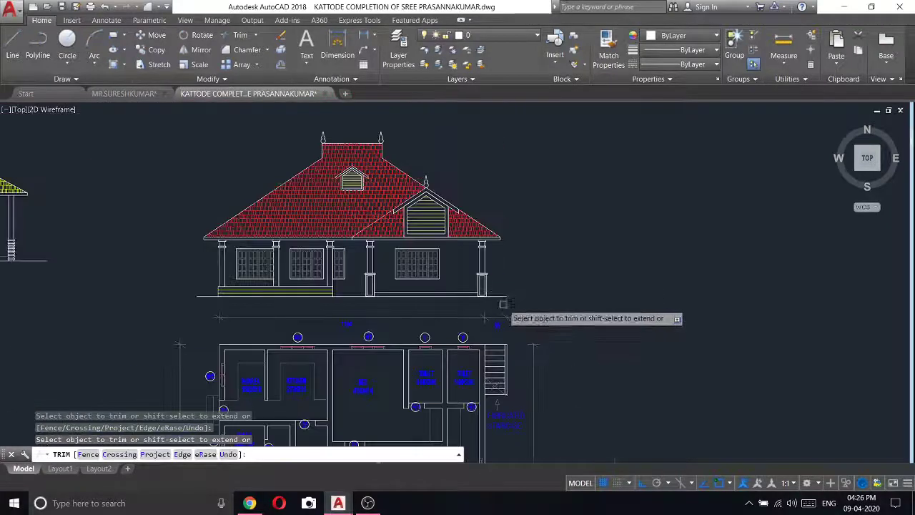
scroll(253, 268, "up", 2)
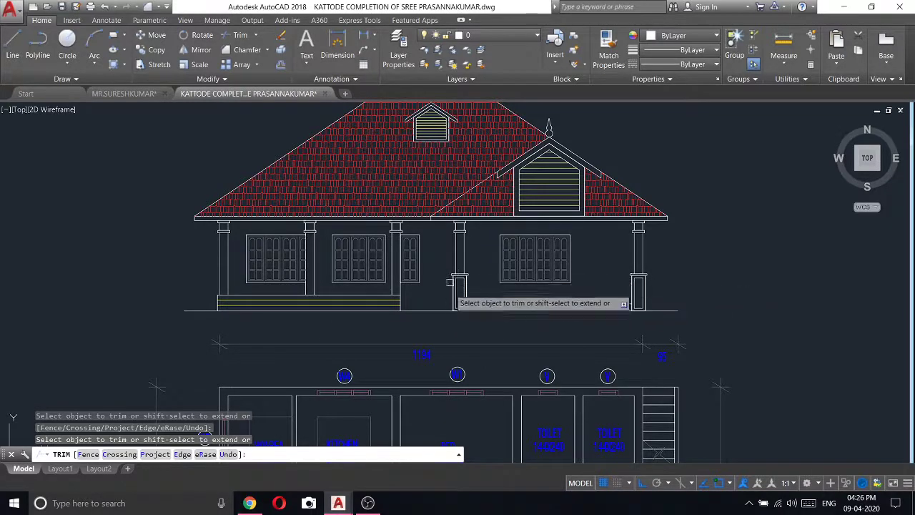
key("Escape")
scroll(445, 231, "down", 4)
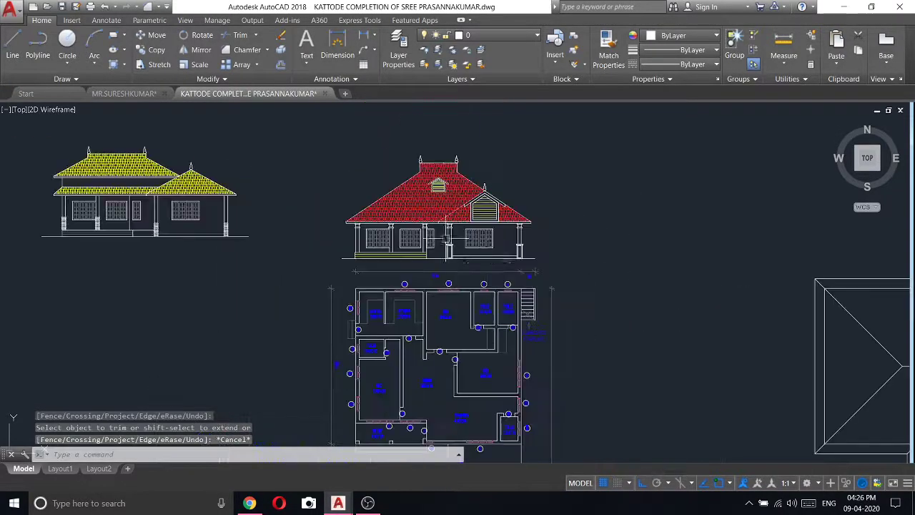
scroll(468, 232, "up", 2)
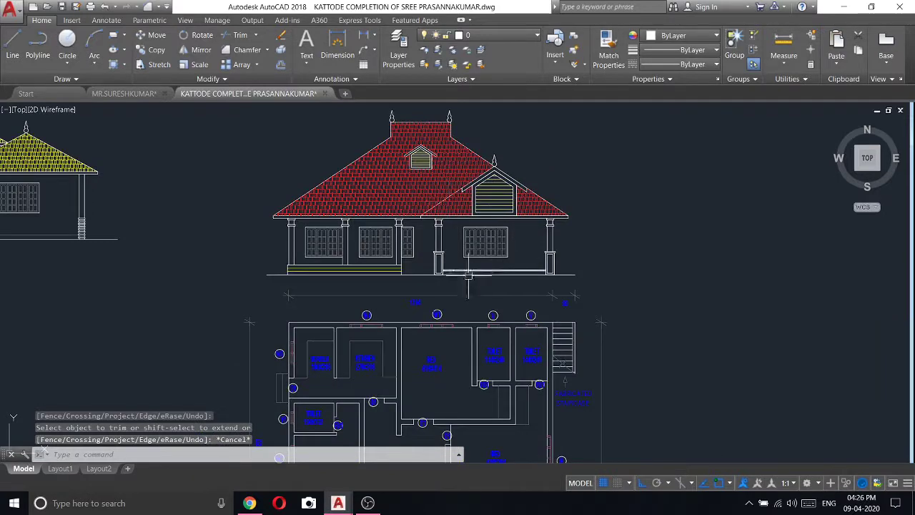
scroll(431, 272, "up", 2)
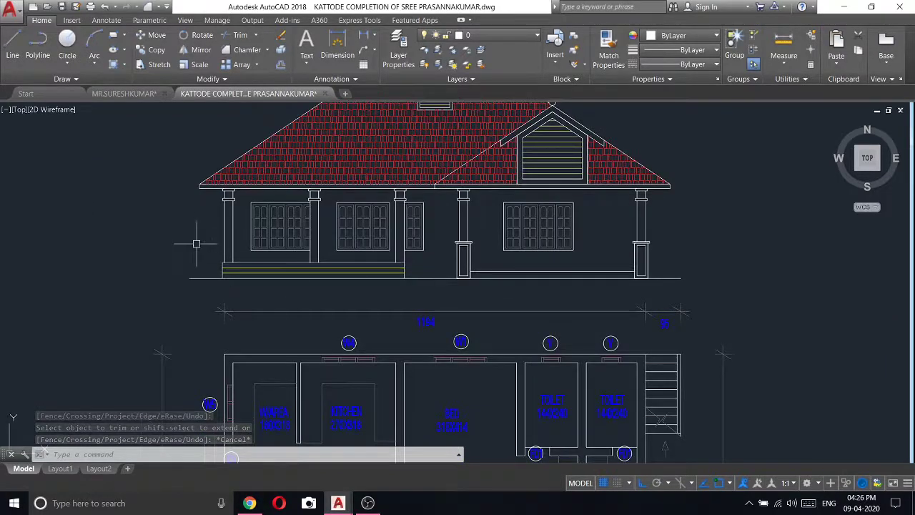
scroll(196, 243, "up", 2)
- Draw the pedestal base outline: 15 units up, top edge running 6 past the column
left_click(7, 56)
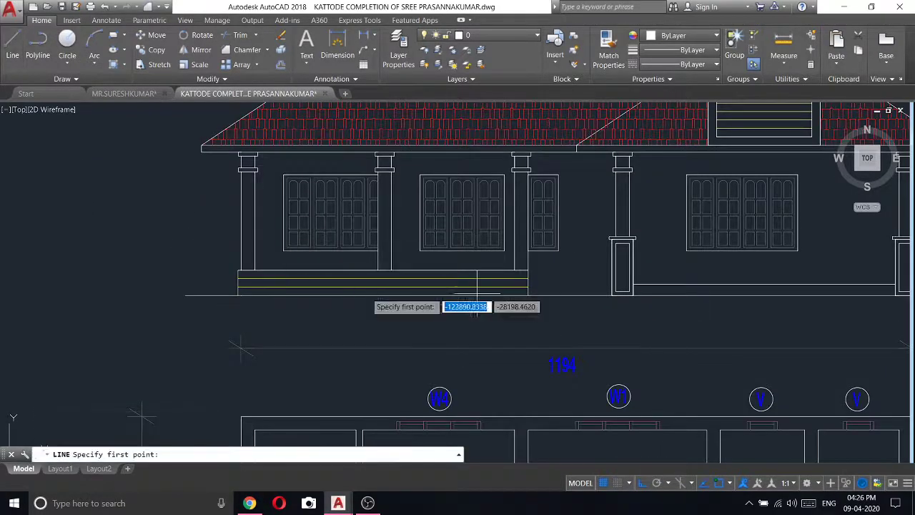
scroll(250, 284, "up", 2)
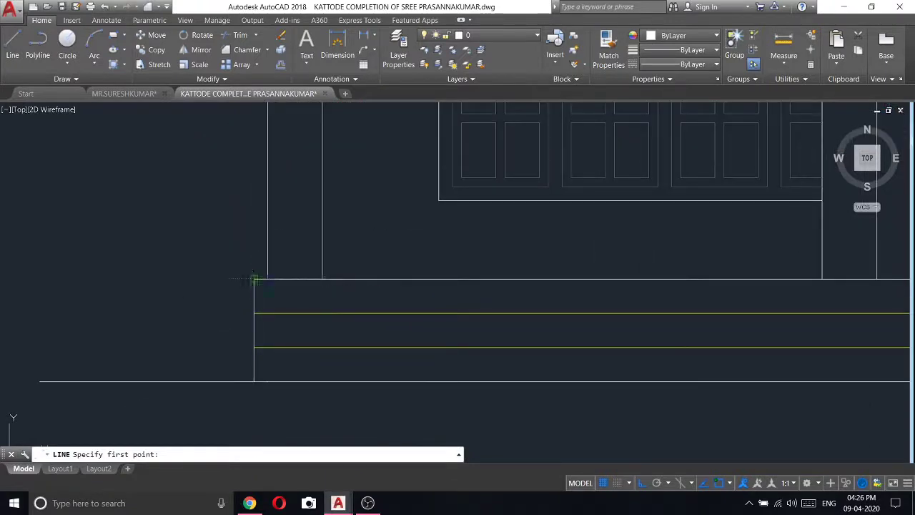
left_click(254, 279)
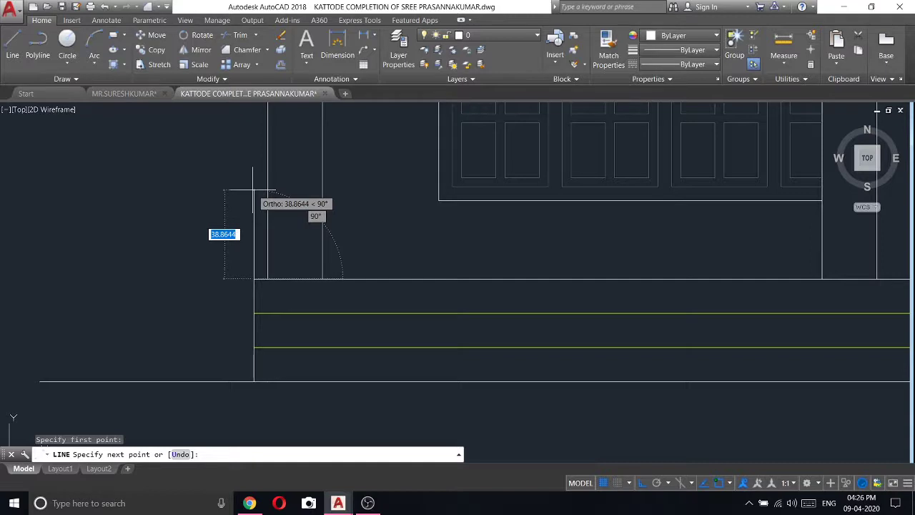
type("15")
key("Return")
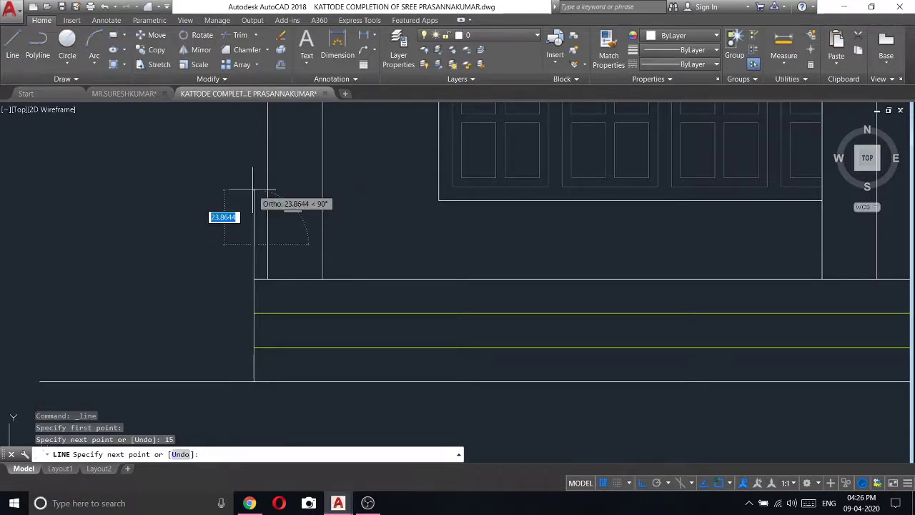
left_click(321, 245)
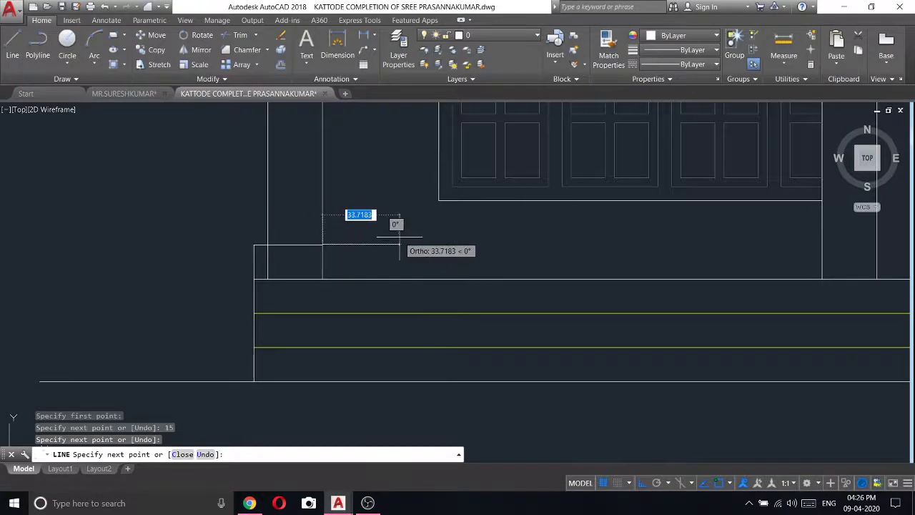
type("6")
key("Return")
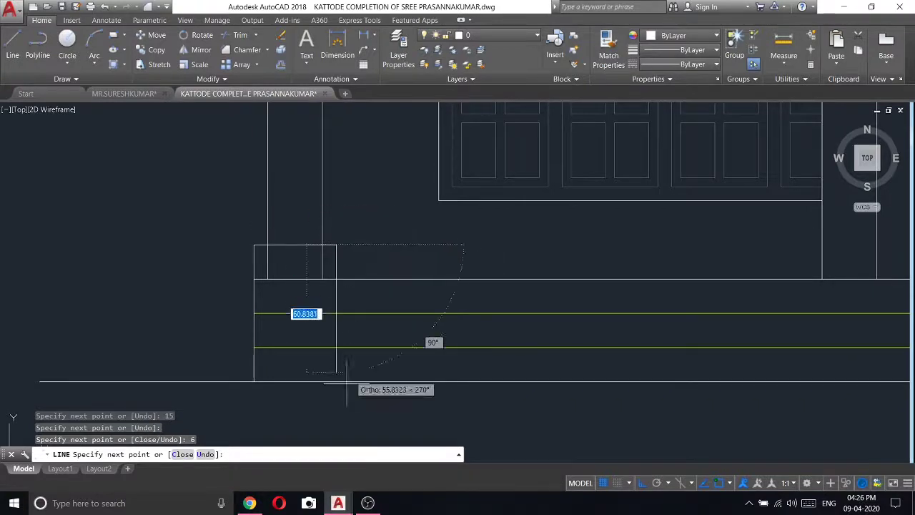
key("Escape")
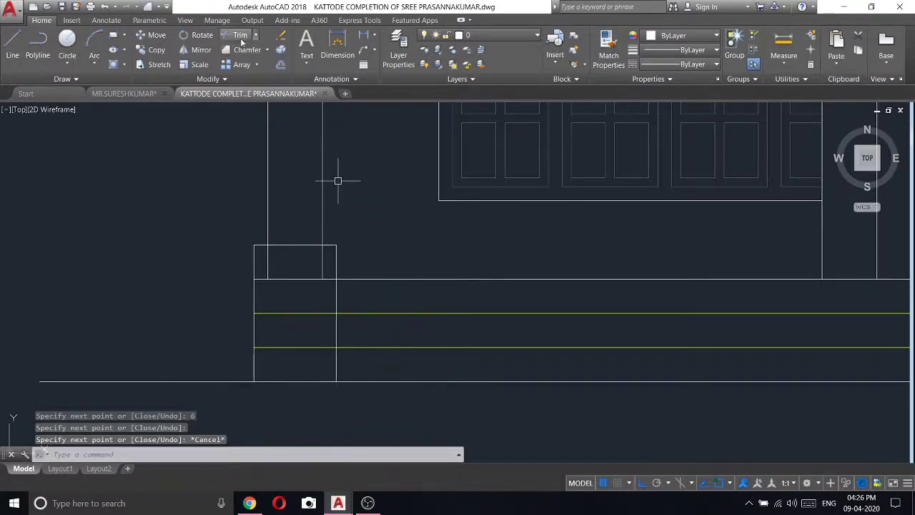
- Trim the step lines inside the base and erase the leftover short line
left_click(251, 40)
key("Return")
left_click(331, 361)
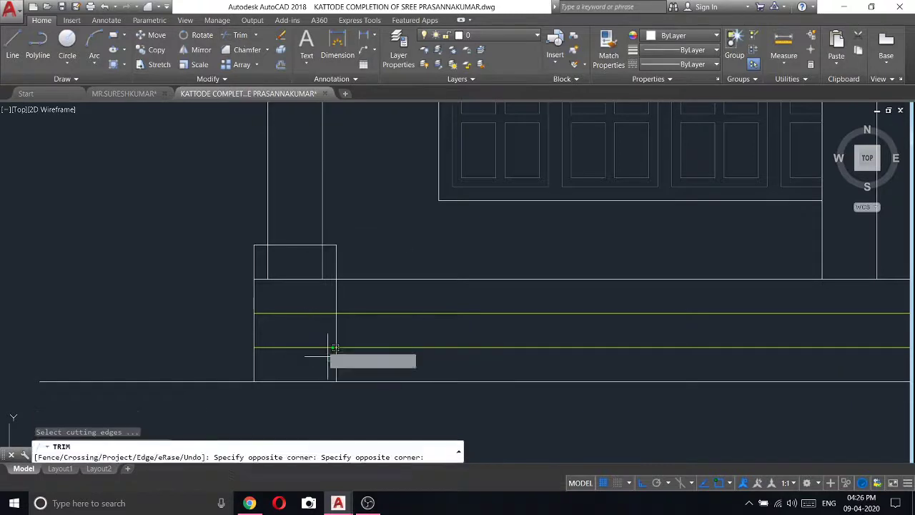
left_click(266, 263)
right_click(266, 265)
left_click(274, 261)
left_click(263, 266)
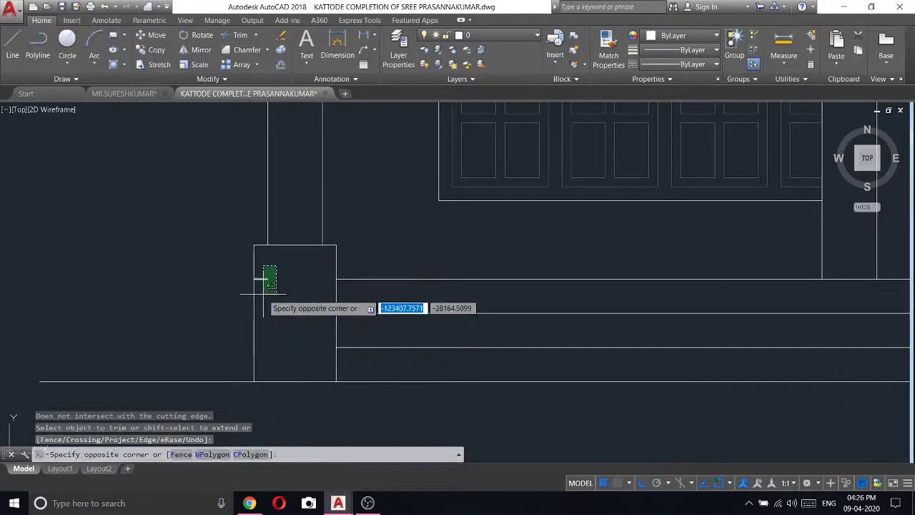
left_click(269, 285)
right_click(286, 275)
left_click(322, 76)
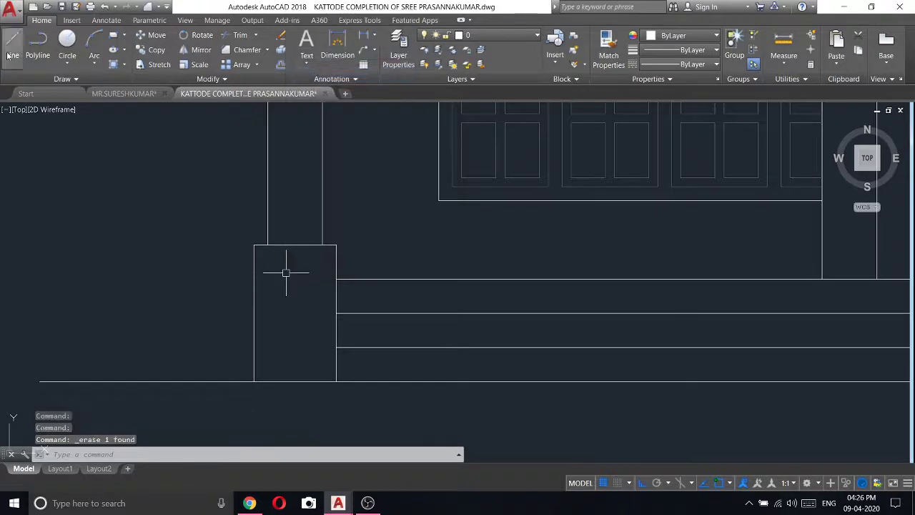
- Draw the projecting top moulding with 5-unit steps left and up, across to the base
key("l")
key("Return")
left_click(254, 244)
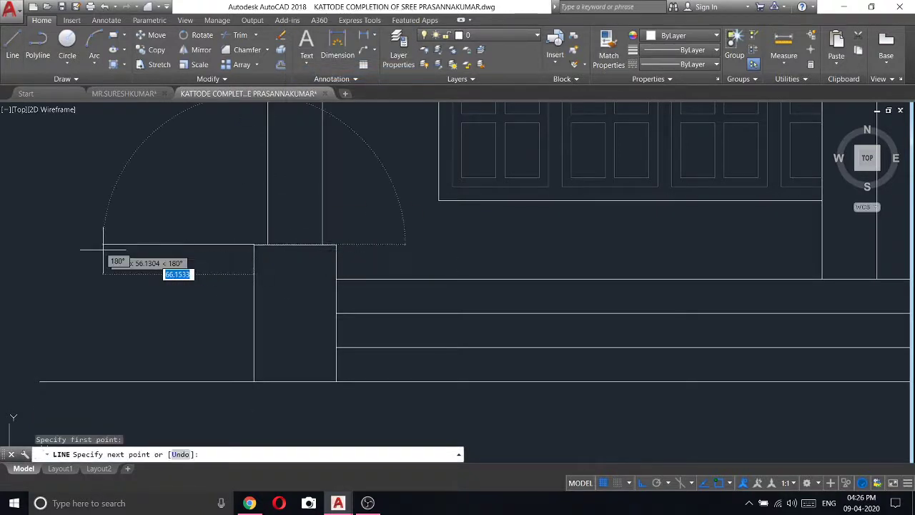
type("5")
key("Return")
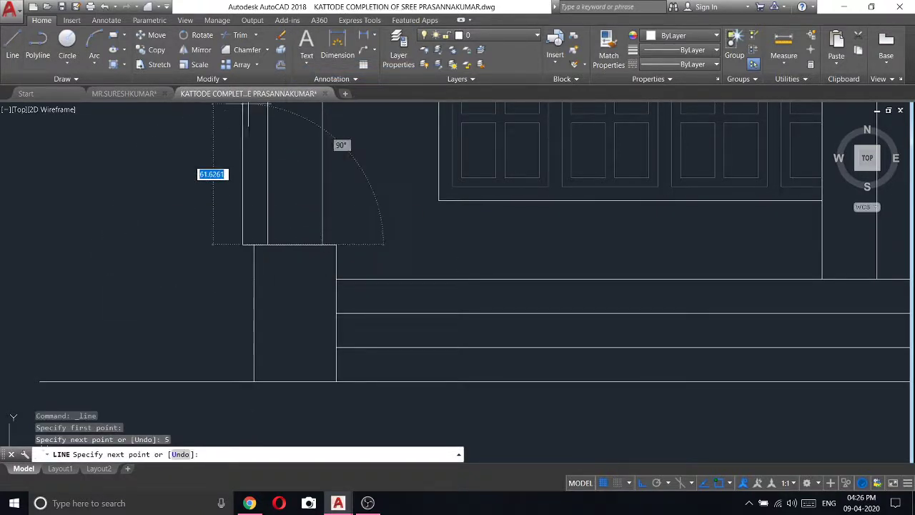
key("Return")
scroll(429, 228, "up", 2)
scroll(329, 229, "up", 2)
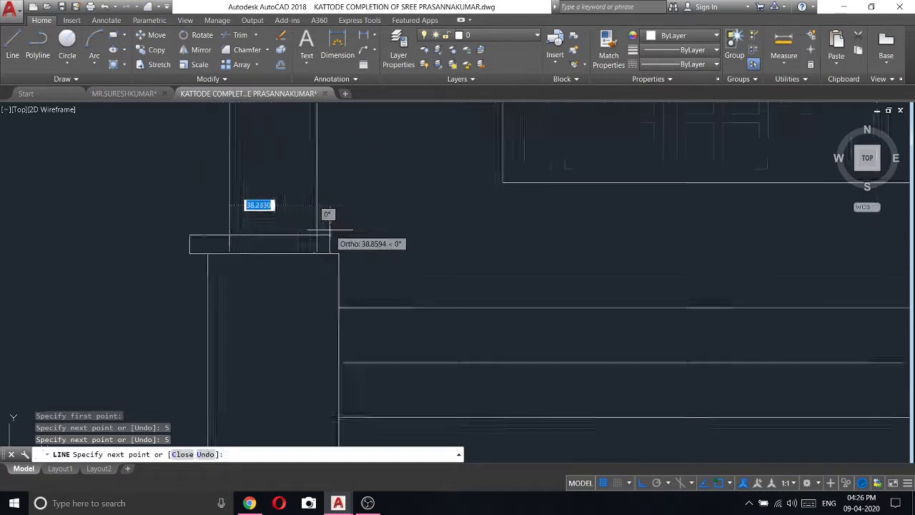
scroll(350, 283, "up", 2)
left_click(350, 242)
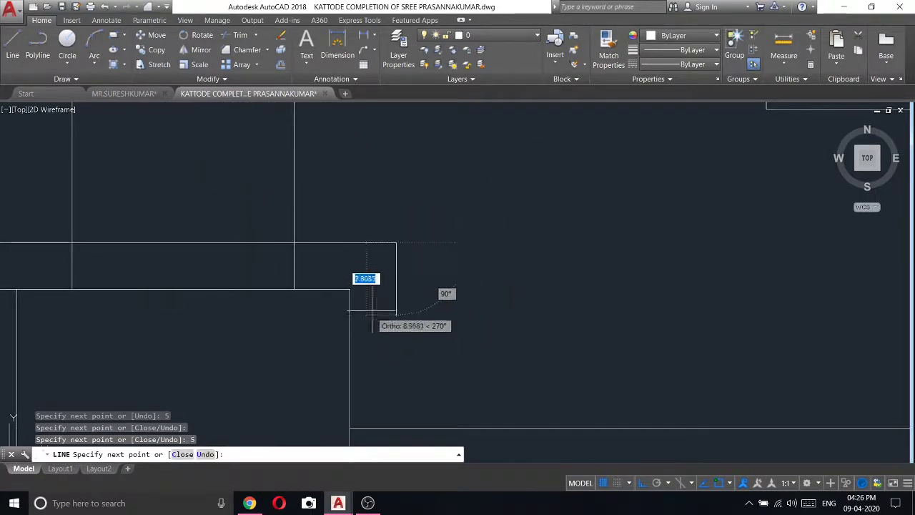
left_click(387, 286)
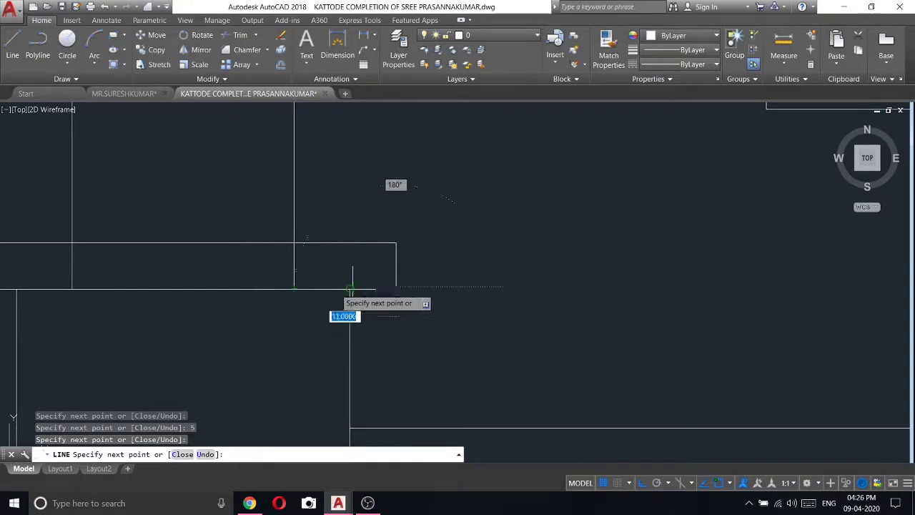
scroll(355, 294, "up", 3)
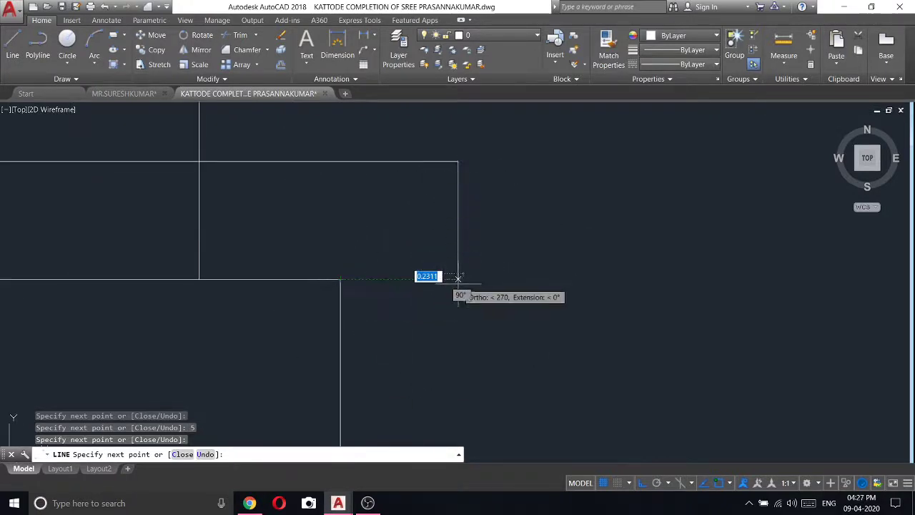
right_click(327, 279)
left_click(352, 287)
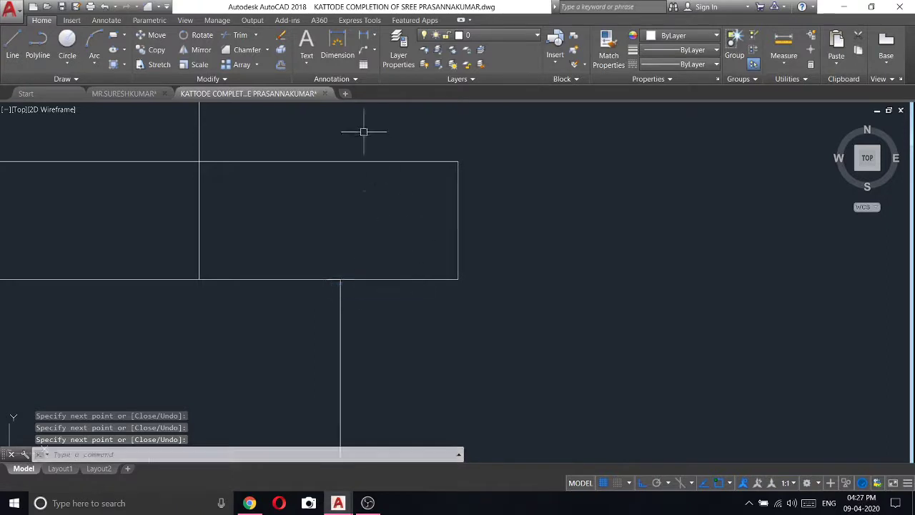
scroll(336, 118, "down", 2)
- Trim the column lines running inside the moulding
left_click(238, 41)
key("Return")
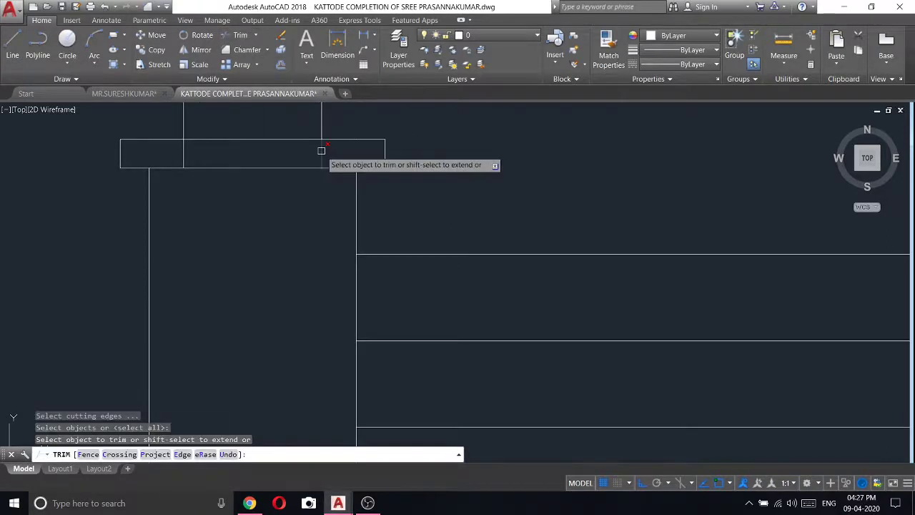
left_click(321, 149)
left_click(184, 151)
right_click(216, 153)
left_click(261, 164)
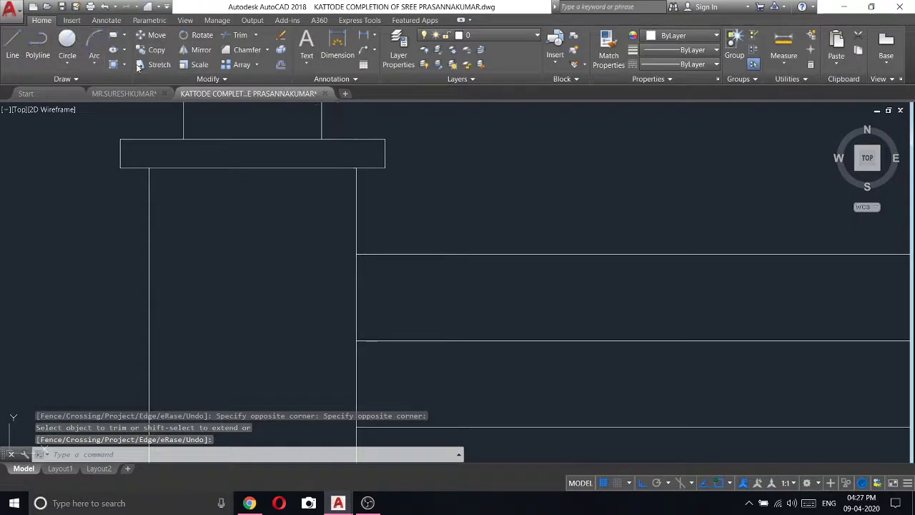
- Begin a rectangle at the pedestal base's corner
left_click(113, 64)
left_click(149, 168)
scroll(204, 265, "down", 3)
- Complete the pedestal rectangle and offset it 7 units inward as a panel
scroll(200, 223, "up", 2)
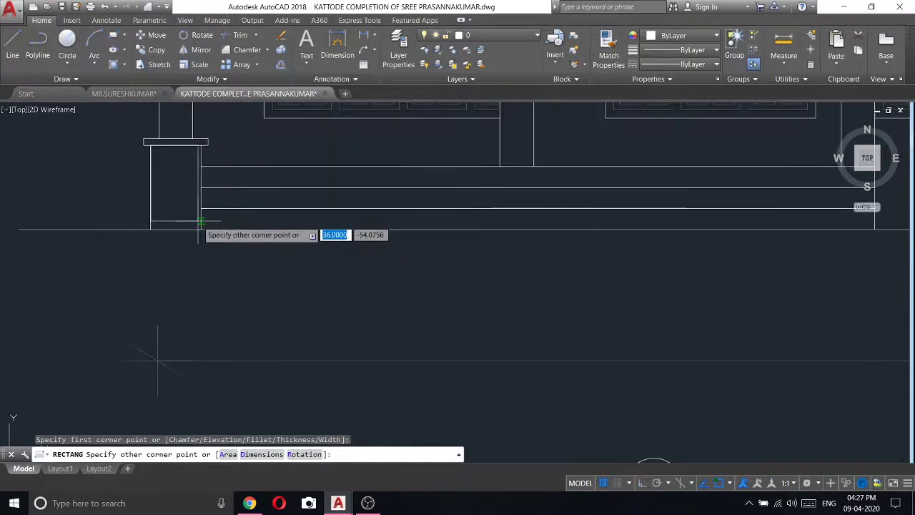
left_click(201, 223)
left_click(280, 65)
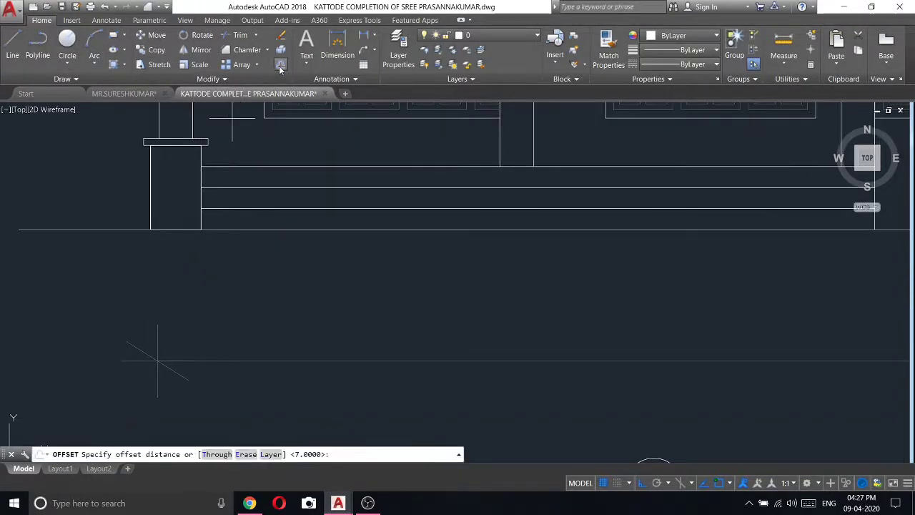
type("7")
key("Return")
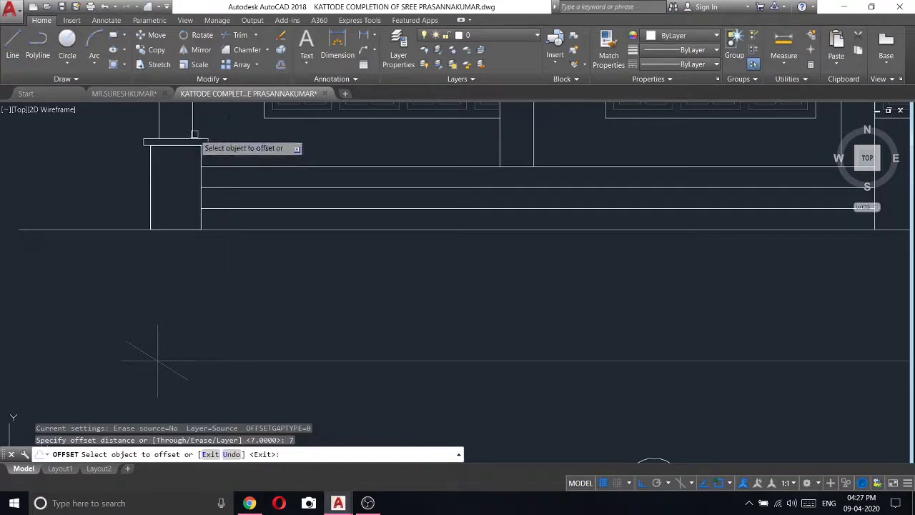
left_click(183, 145)
left_click(178, 182)
scroll(274, 258, "down", 2)
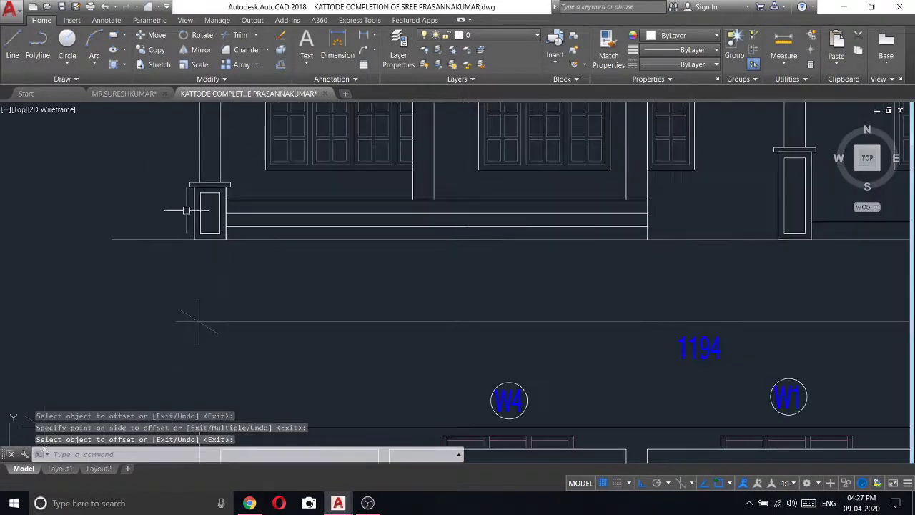
- Window-select the whole pedestal and copy it onto the next porch column
left_click(152, 165)
left_click(233, 215)
right_click(140, 139)
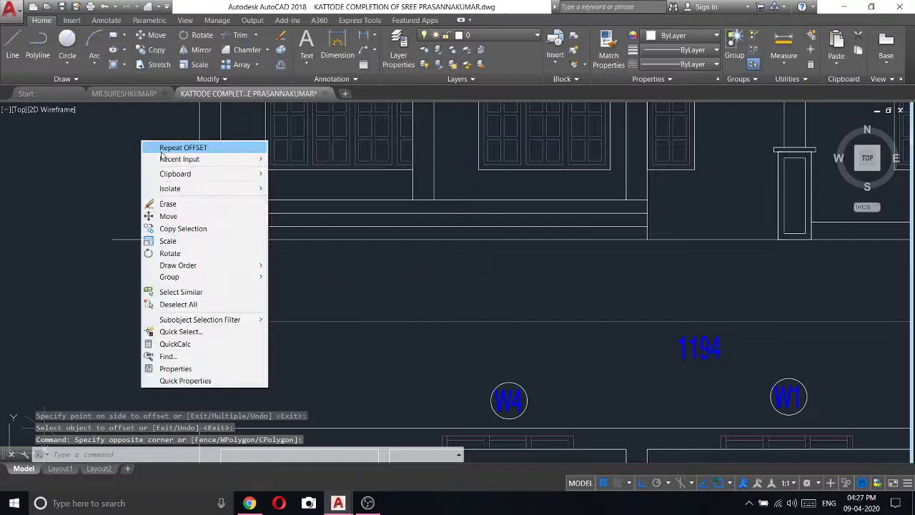
left_click(182, 228)
scroll(208, 175, "up", 5)
left_click(183, 198)
scroll(184, 198, "down", 5)
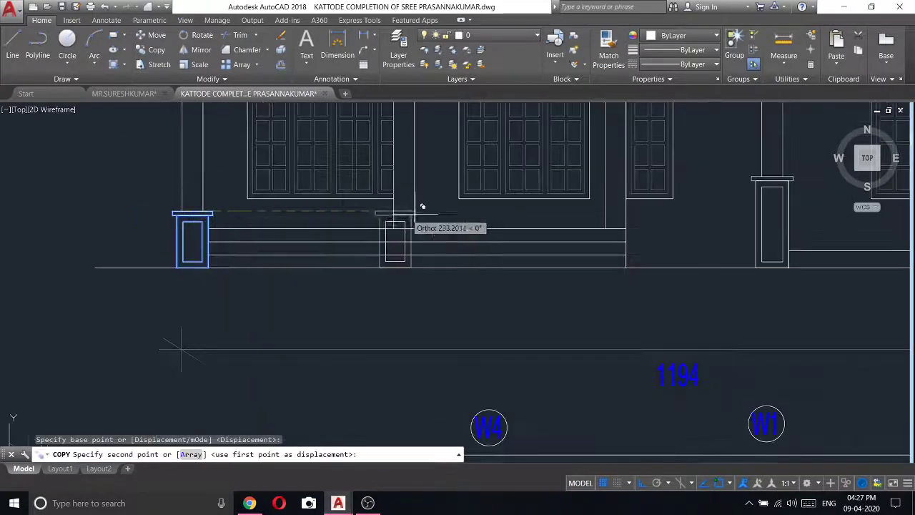
scroll(422, 207, "up", 5)
scroll(428, 211, "up", 2)
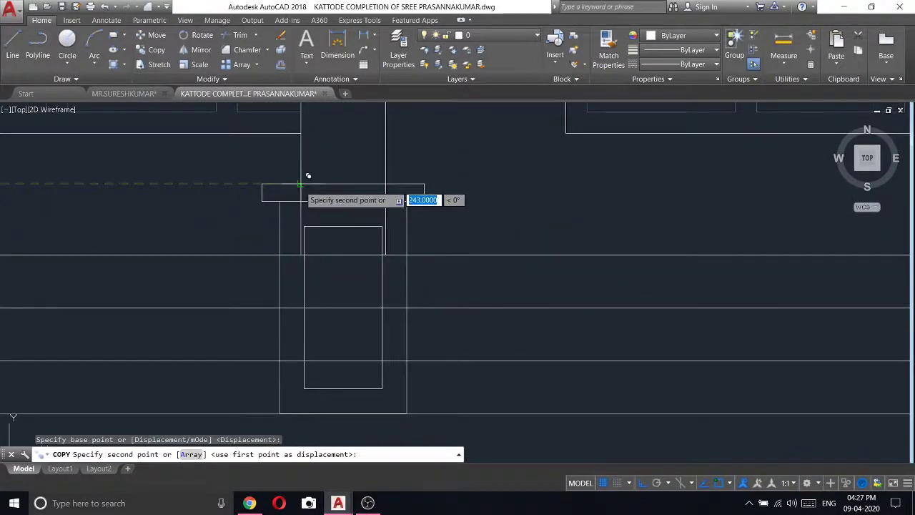
left_click(300, 184)
scroll(300, 184, "down", 5)
scroll(402, 211, "up", 3)
scroll(302, 184, "up", 3)
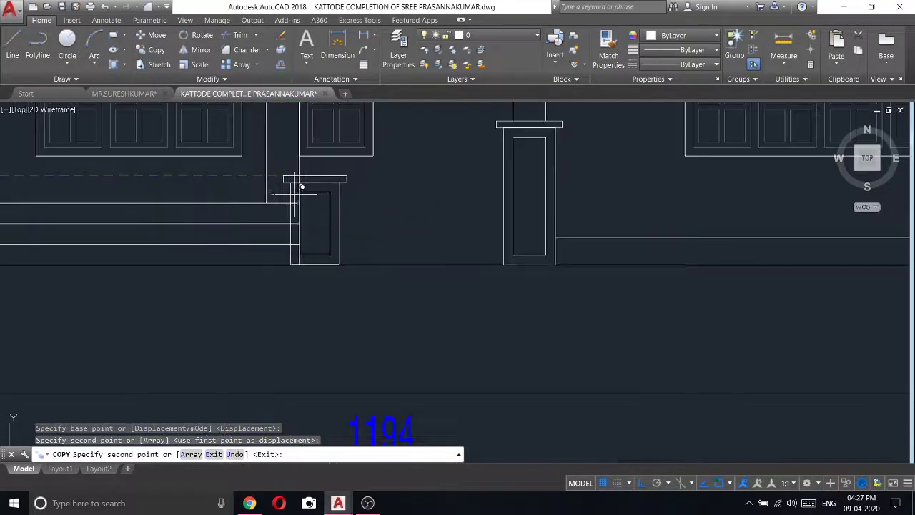
left_click(274, 178)
key("Escape")
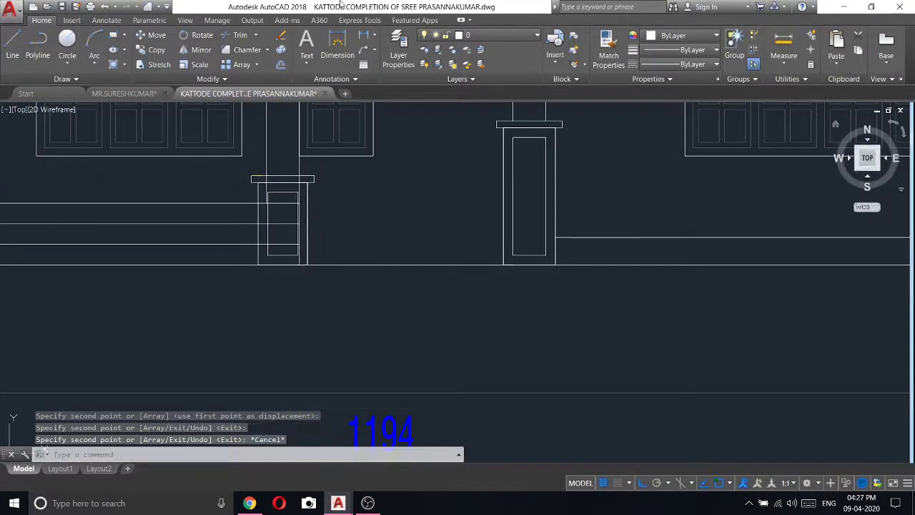
- Trim the four rail line segments crossing the copied pedestal
left_click(237, 37)
scroll(283, 172, "up", 5)
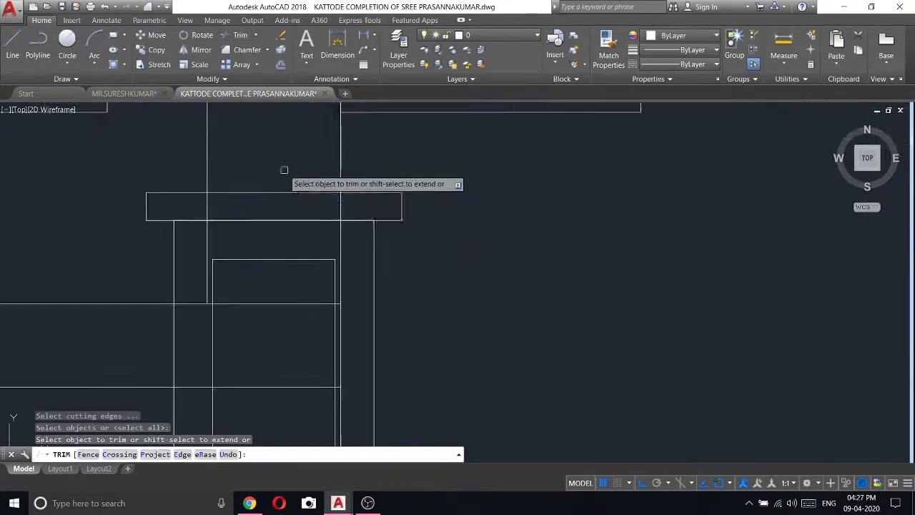
left_click(345, 202)
key("Escape")
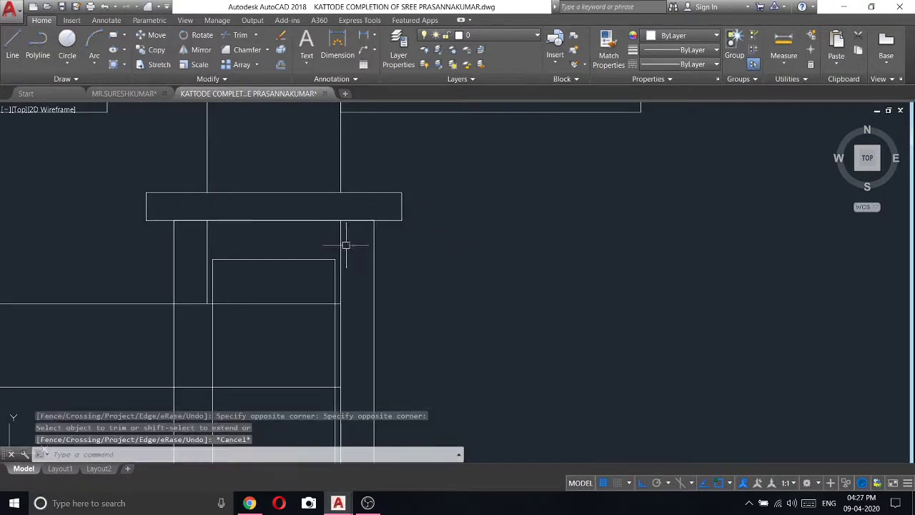
left_click(241, 39)
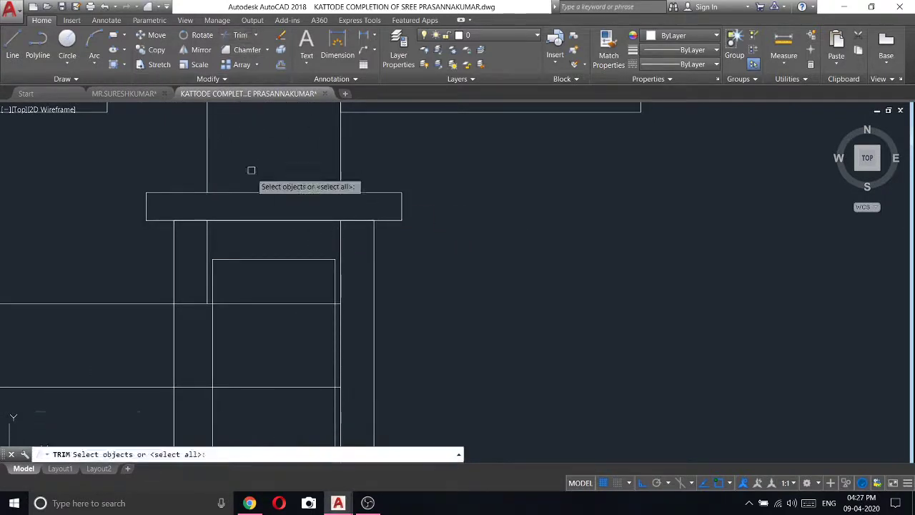
key("Return")
scroll(257, 236, "down", 3)
scroll(229, 293, "up", 1)
left_click(231, 308)
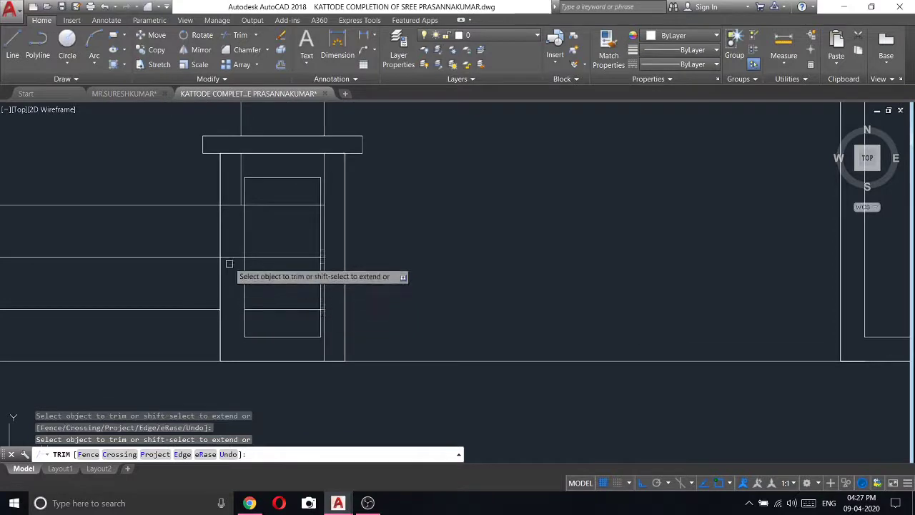
left_click(229, 257)
left_click(230, 205)
left_click(282, 205)
key("Escape")
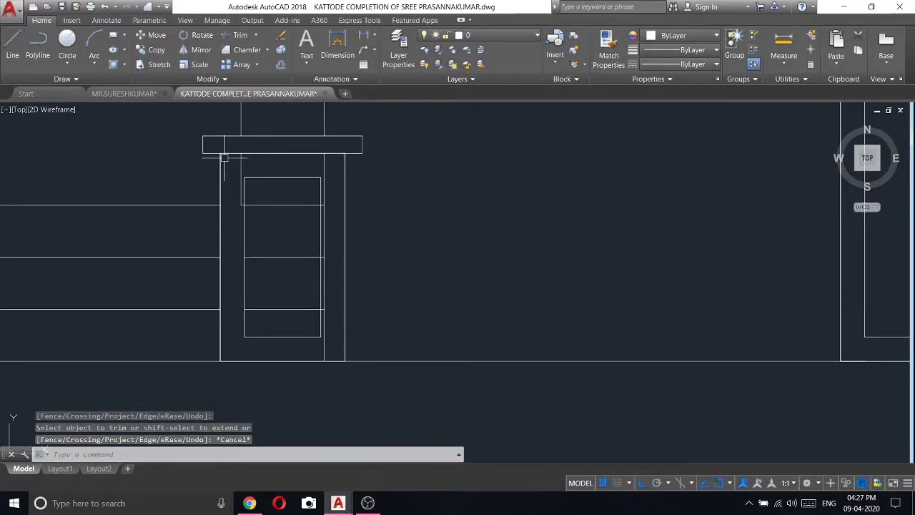
- Erase the leftover vertical and horizontal lines inside the pedestal
left_click(241, 160)
left_click(294, 190)
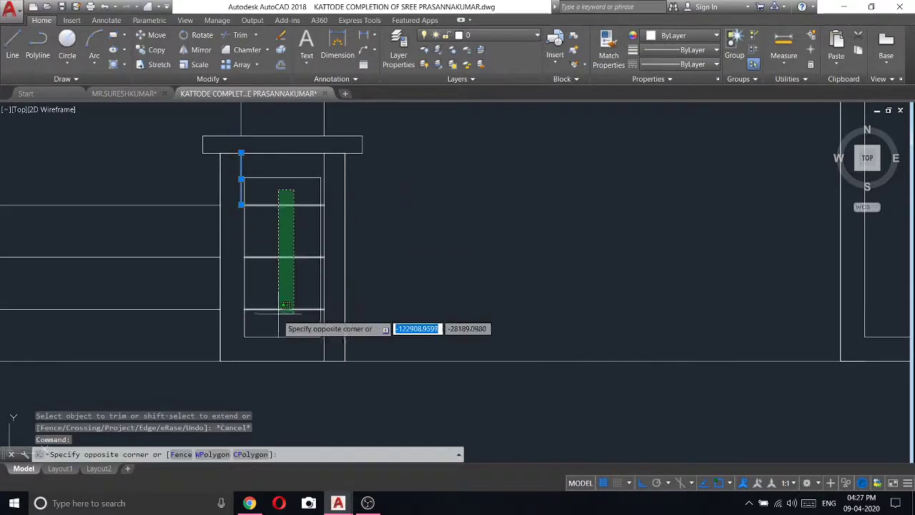
left_click(278, 318)
left_click(324, 172)
right_click(325, 167)
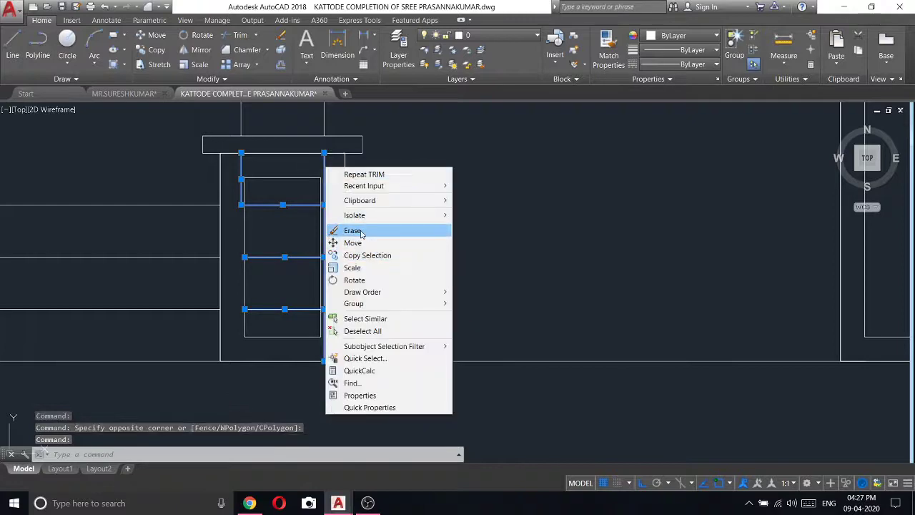
left_click(361, 231)
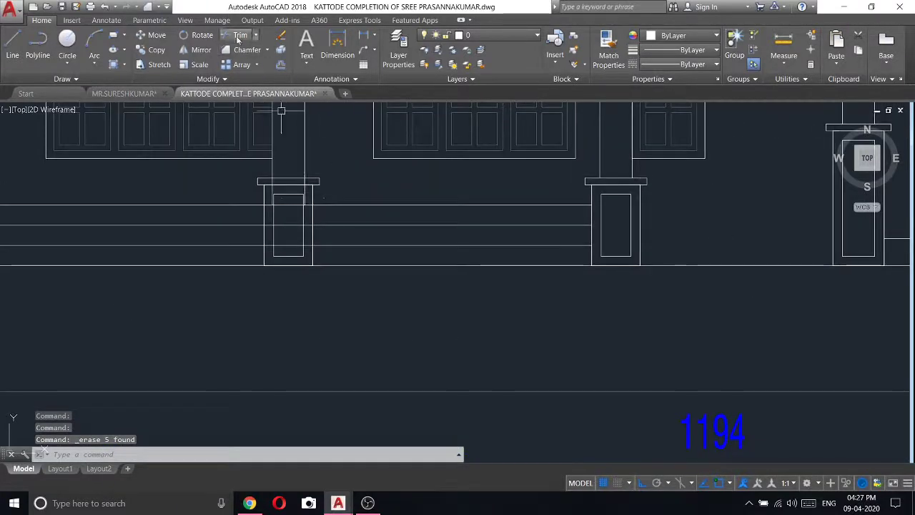
- Trim the column line below the cap and the remaining lines inside the panel
key("Return")
scroll(278, 195, "up", 4)
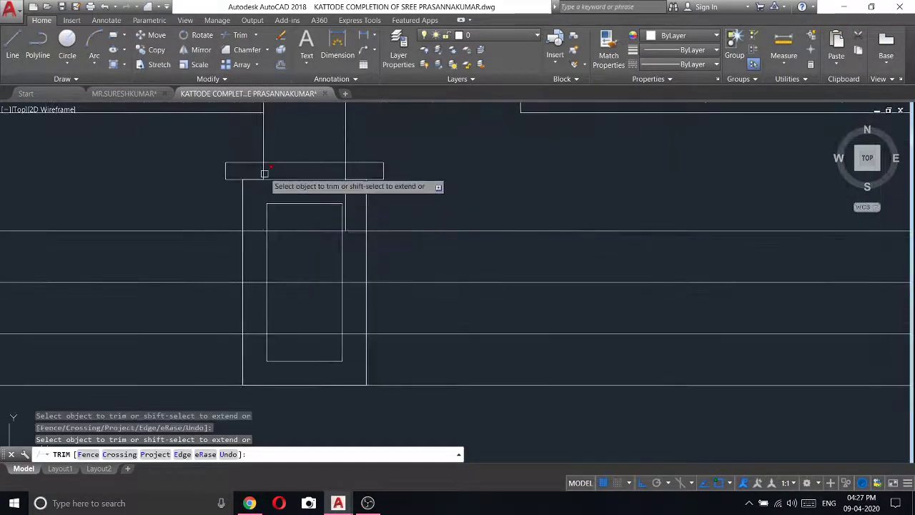
left_click(345, 190)
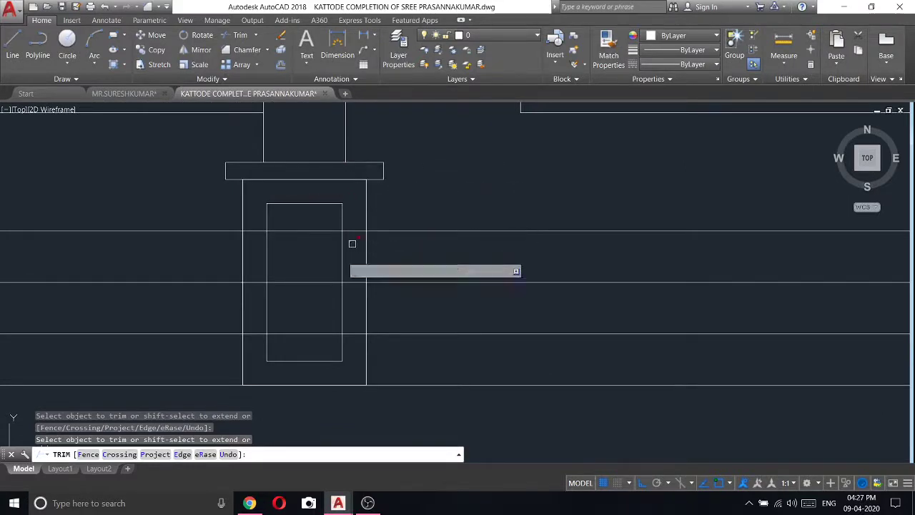
left_click(259, 346)
left_click(251, 216)
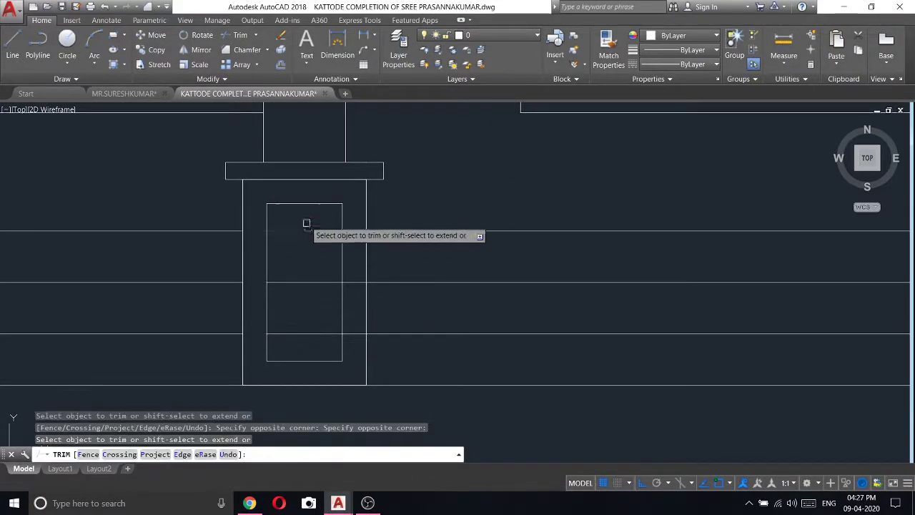
left_click(305, 218)
left_click(294, 329)
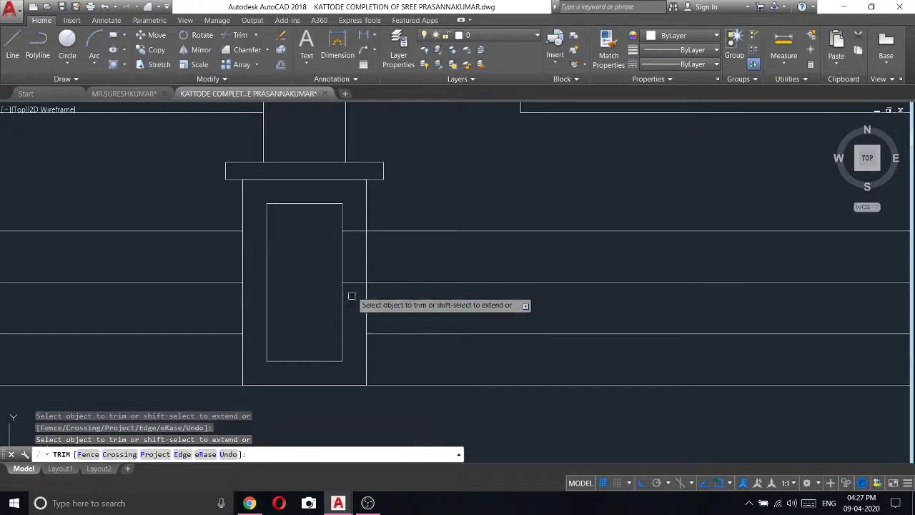
scroll(378, 243, "down", 3)
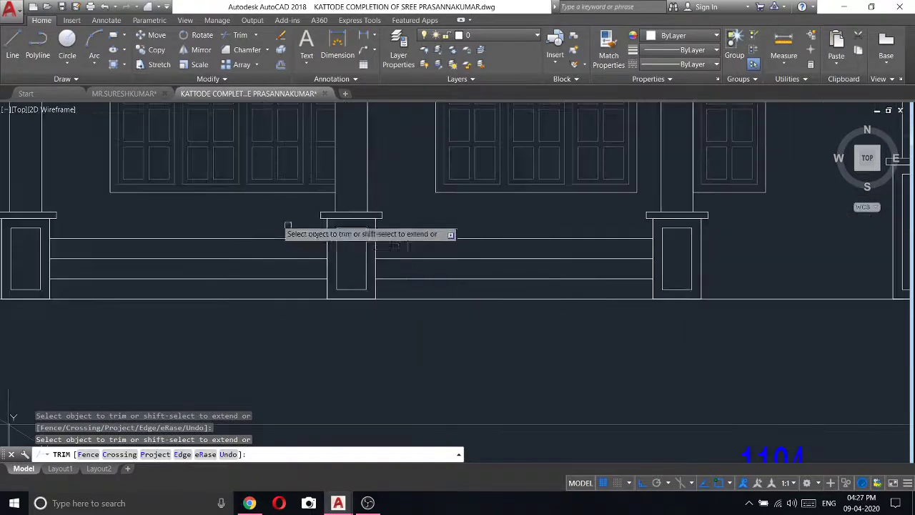
right_click(246, 206)
left_click(271, 213)
scroll(431, 243, "down", 5)
- Zoom out across the elevations and floor plan, then zoom and pan in on the roof plan
scroll(431, 243, "down", 2)
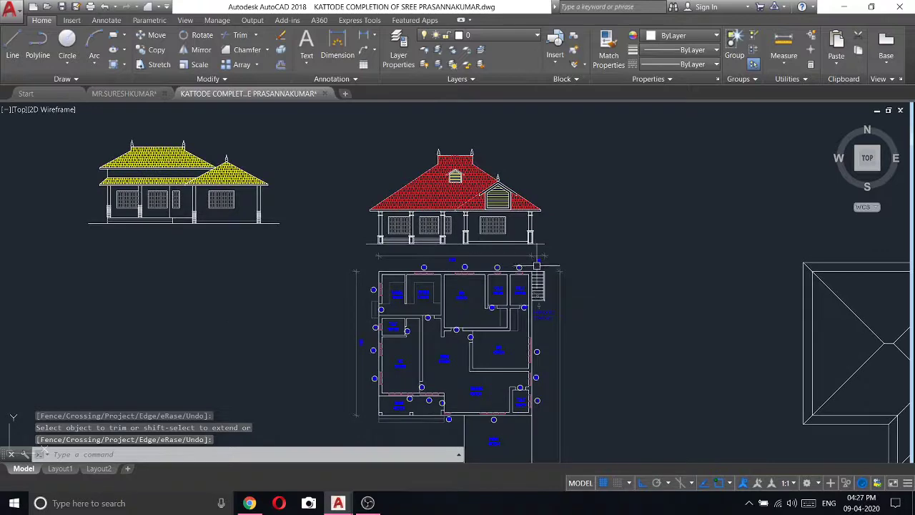
middle_click_drag(44, 447, 9, 397)
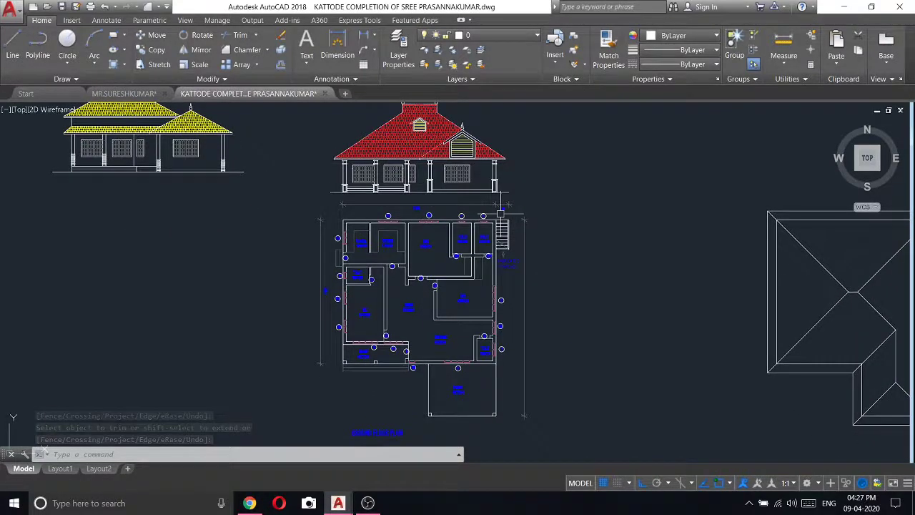
scroll(438, 129, "up", 1)
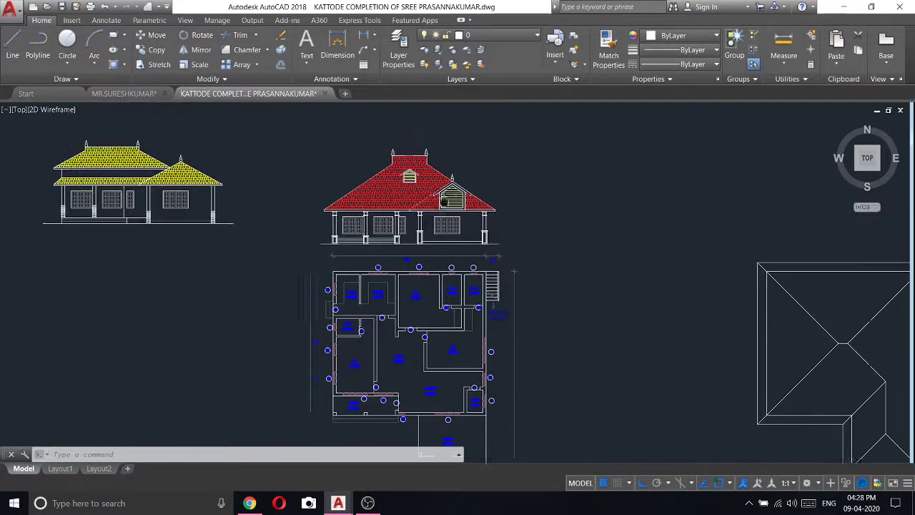
scroll(422, 164, "up", 1)
scroll(400, 214, "up", 2)
scroll(392, 234, "up", 1)
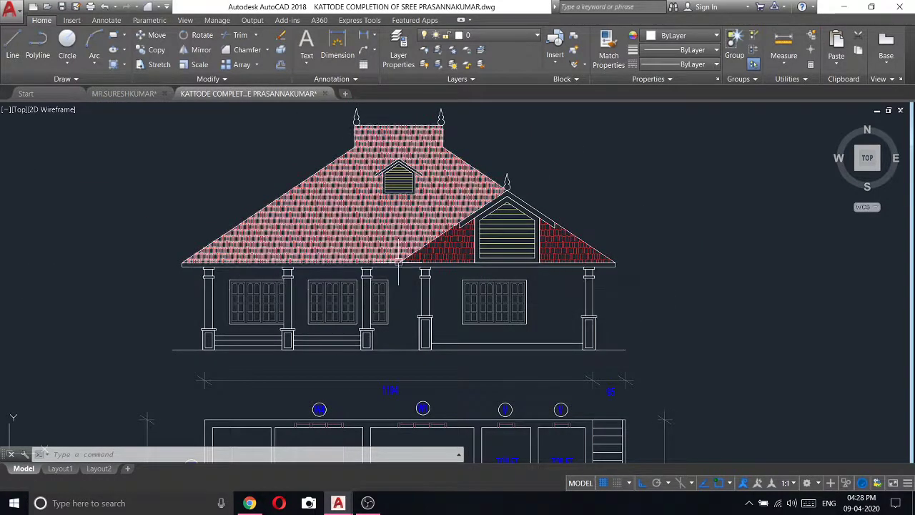
scroll(435, 208, "down", 2)
scroll(435, 208, "down", 4)
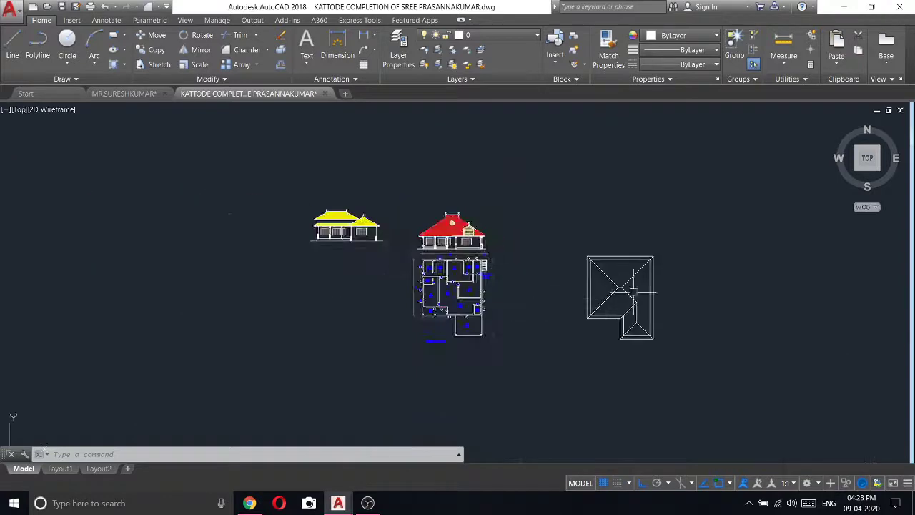
scroll(631, 289, "up", 4)
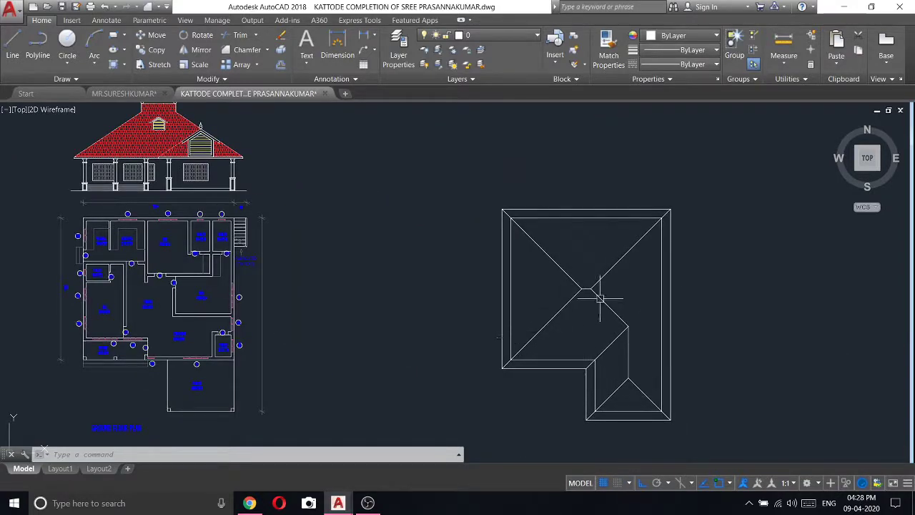
scroll(620, 312, "up", 4)
scroll(626, 379, "down", 2)
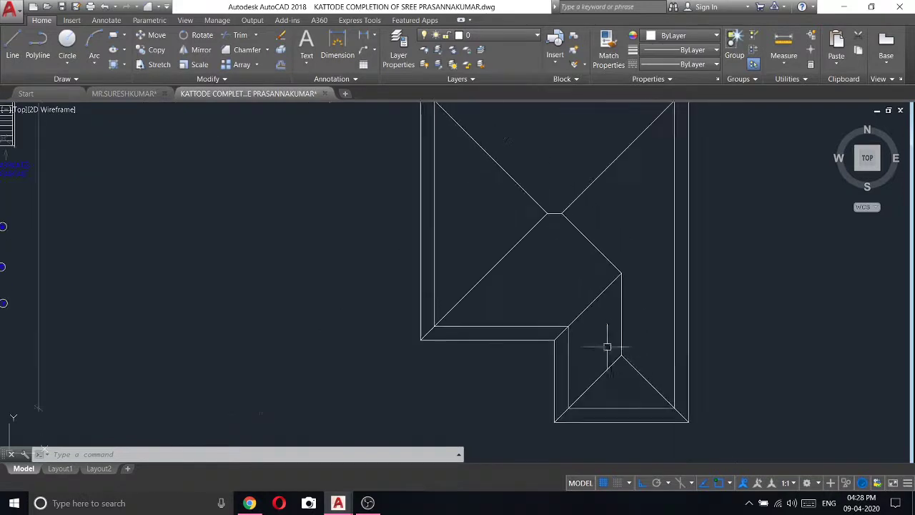
middle_click_drag(551, 231, 556, 252)
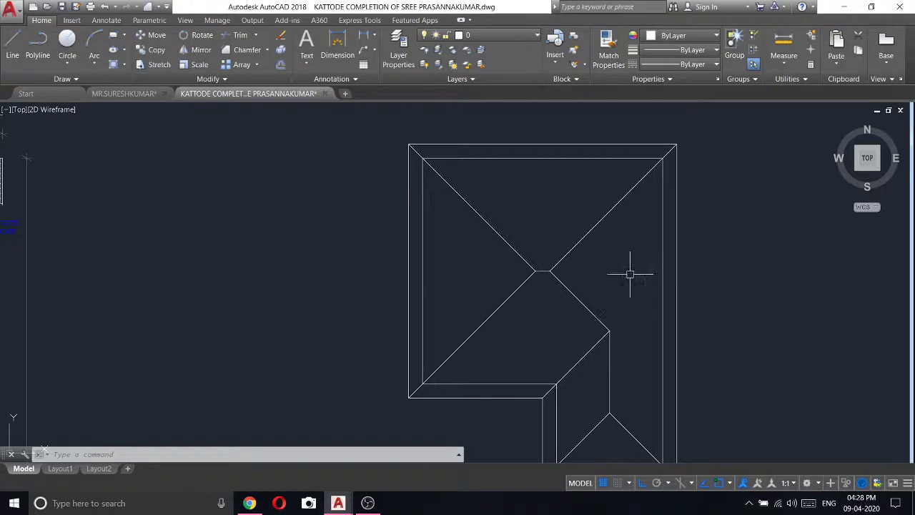
scroll(629, 273, "down", 2)
middle_click_drag(698, 290, 572, 263)
scroll(483, 268, "up", 2)
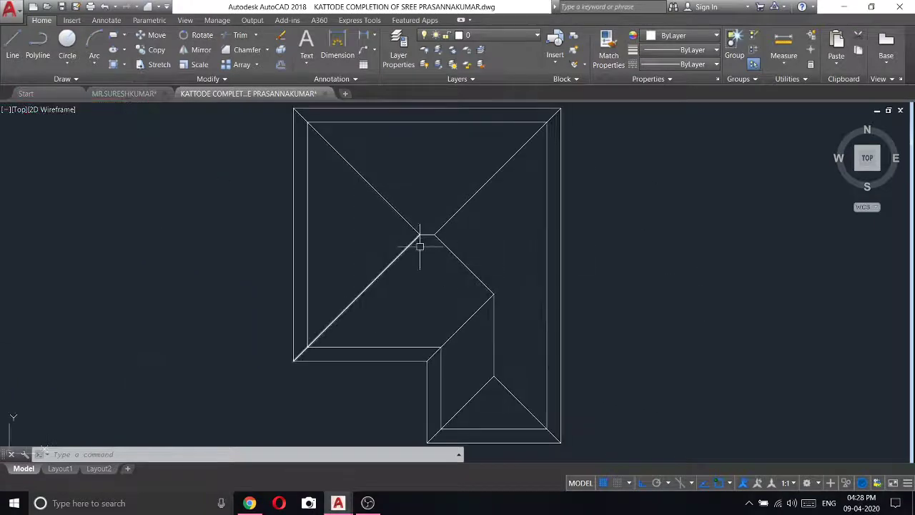
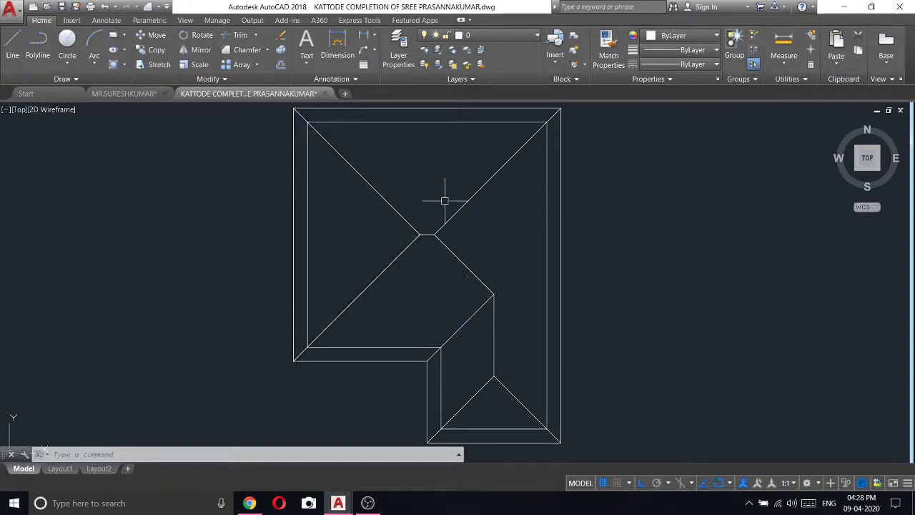
- Draw a square rectangle around the central ridge of the roof plan
left_click(12, 47)
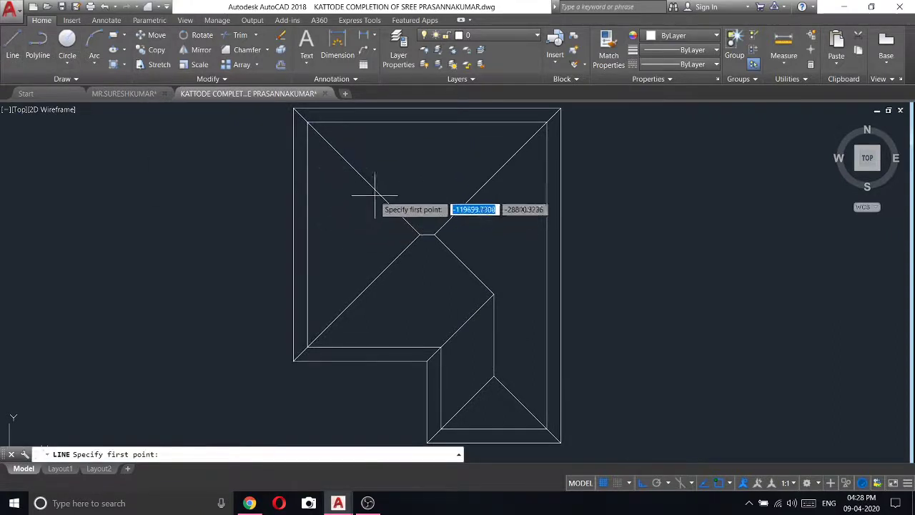
left_click(379, 192)
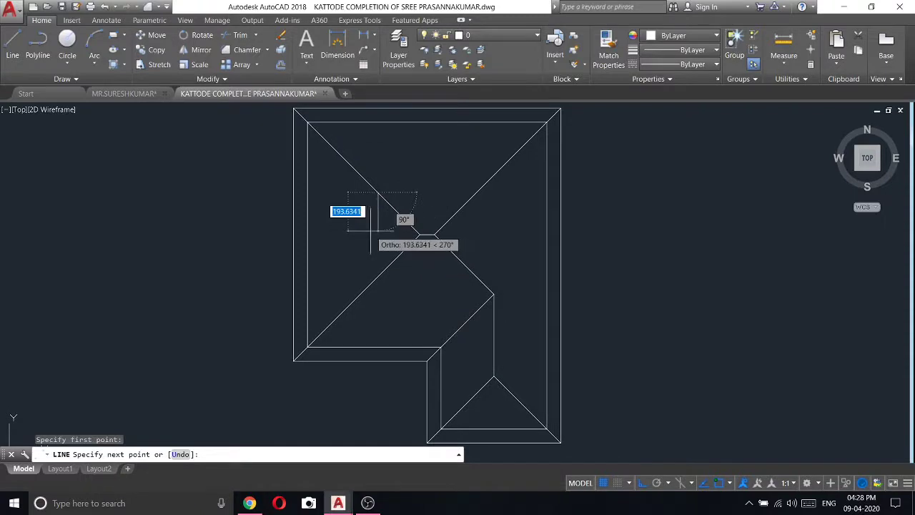
key("Escape")
type("rec")
key("Return")
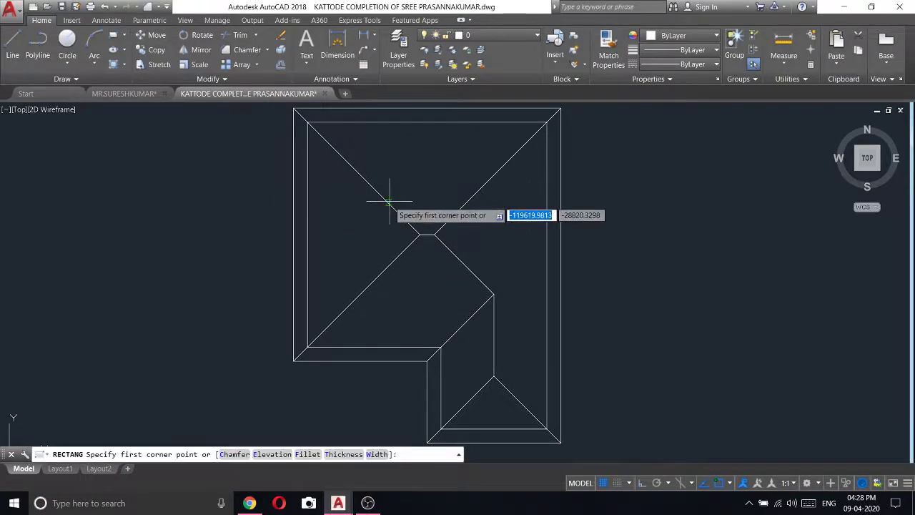
left_click(378, 193)
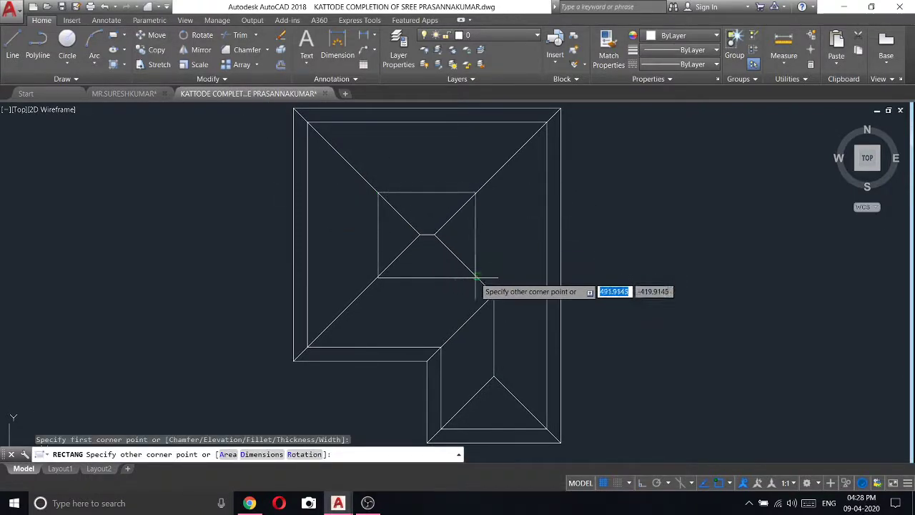
left_click(475, 275)
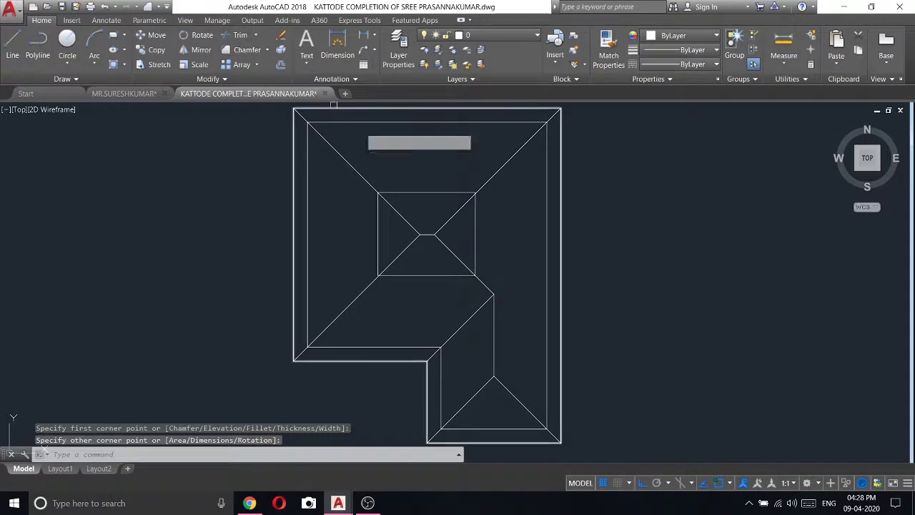
- Trim the hip lines inside the square and erase the leftover ridge line
type("tr")
key("Return")
key("Return")
left_click_drag(487, 224, 398, 241)
key("Escape")
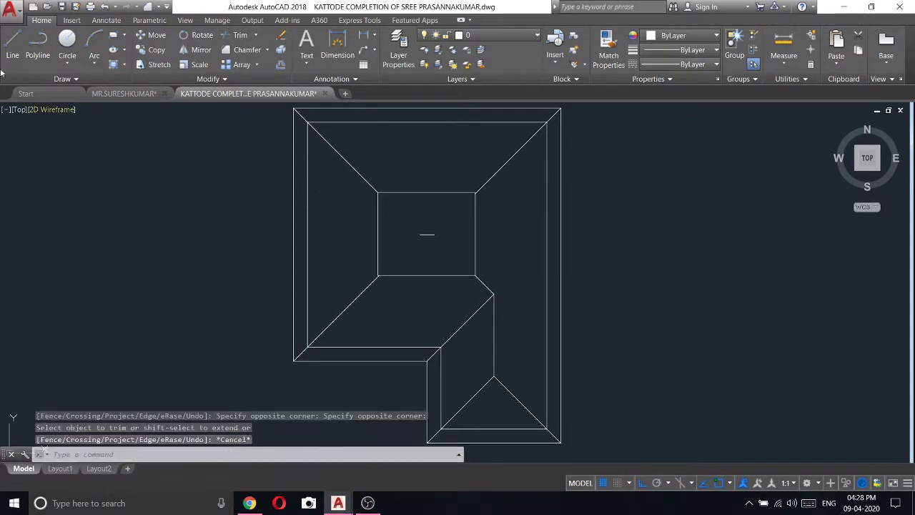
left_click_drag(436, 286, 419, 223)
right_click(408, 214)
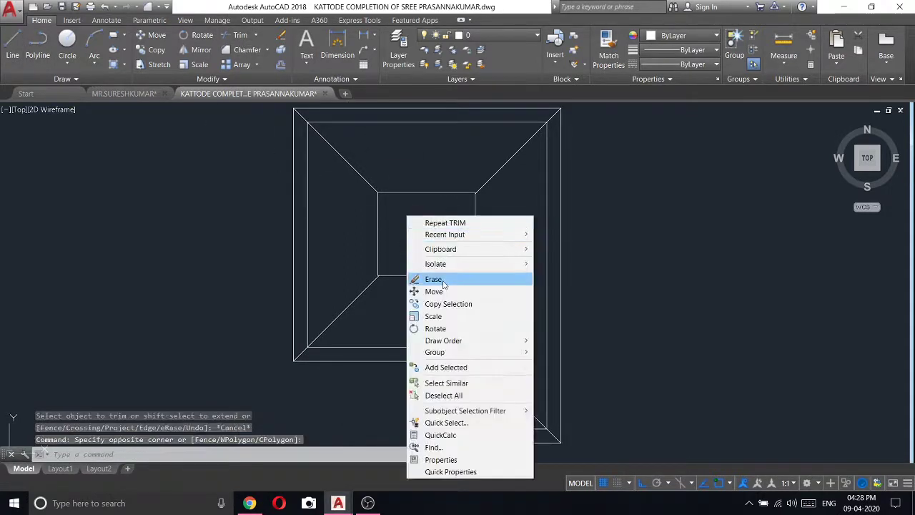
left_click(432, 279)
- Offset the central square 12 units inward
left_click(277, 66)
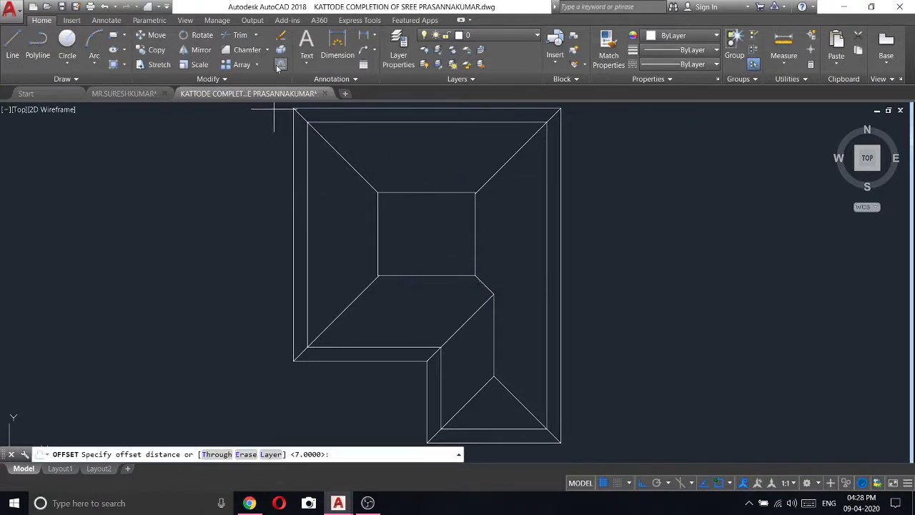
left_click(247, 454)
type("12")
key("Return")
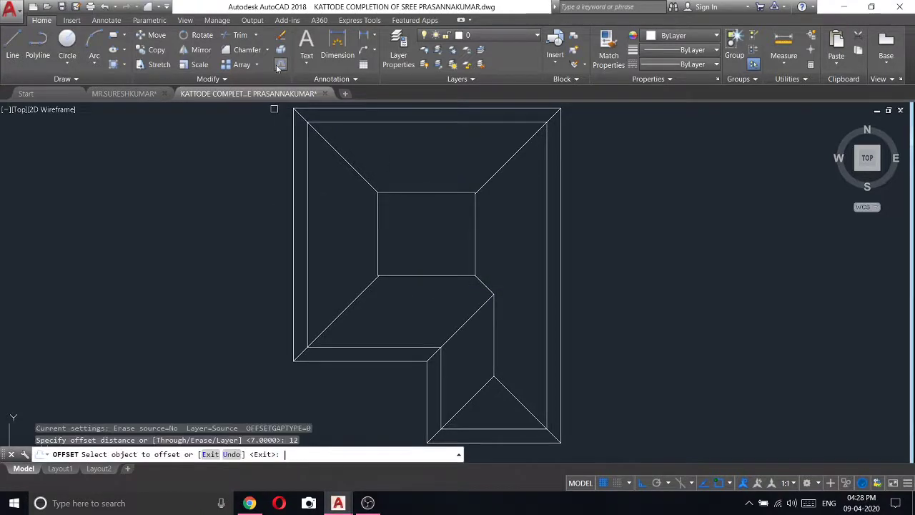
left_click(474, 214)
left_click(429, 215)
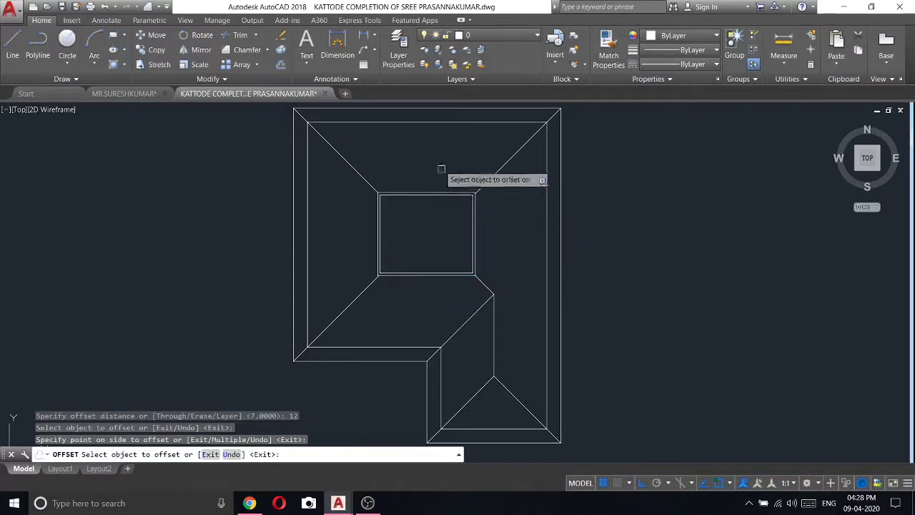
right_click(468, 186)
scroll(469, 186, "up", 4)
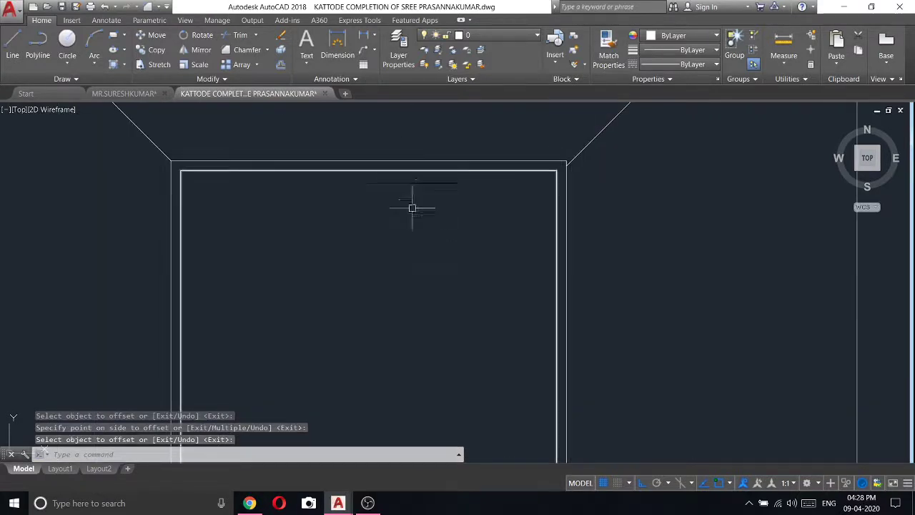
scroll(412, 208, "down", 3)
scroll(446, 190, "down", 2)
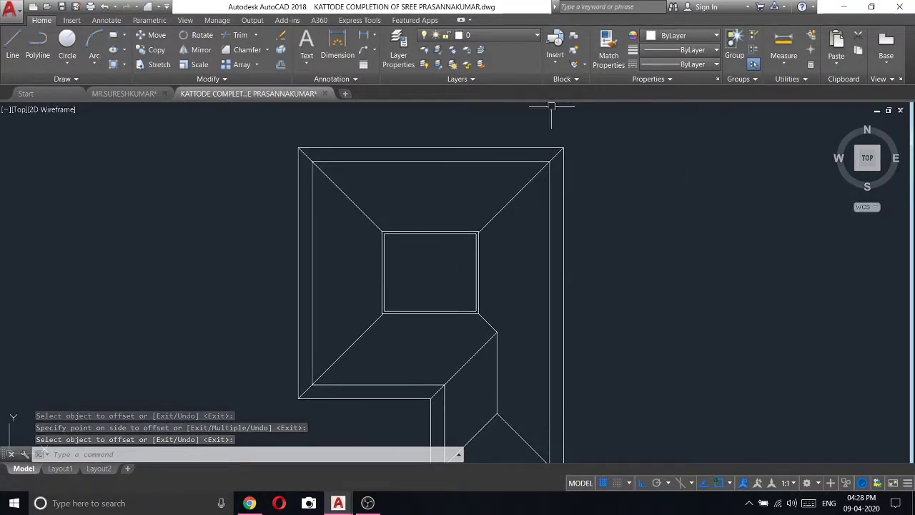
- Draw a vertical guide line upward from the roof plan square's corner
scroll(436, 231, "down", 5)
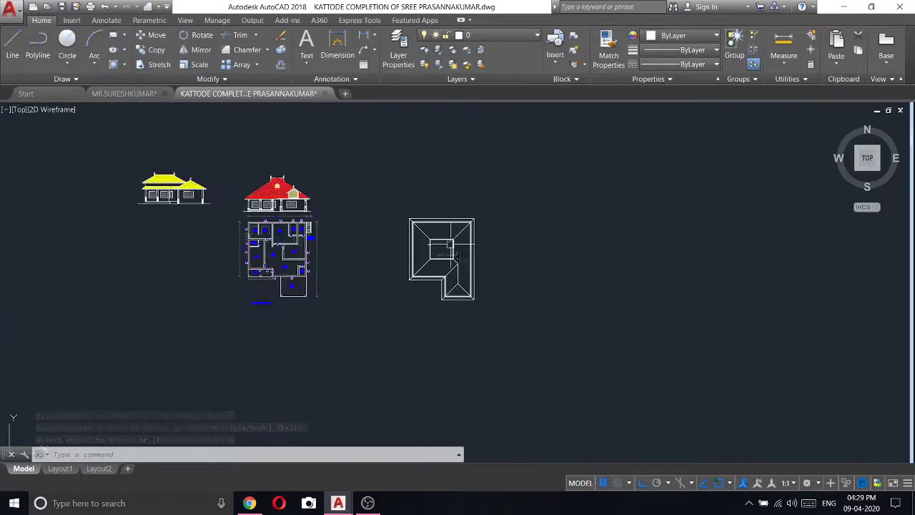
scroll(439, 245, "up", 5)
scroll(445, 235, "down", 5)
scroll(274, 204, "up", 4)
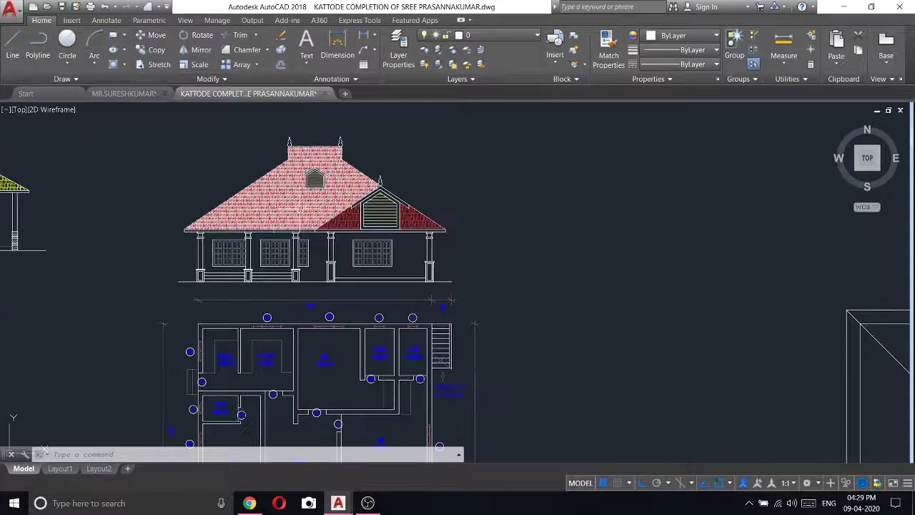
scroll(300, 208, "down", 3)
left_click(392, 243)
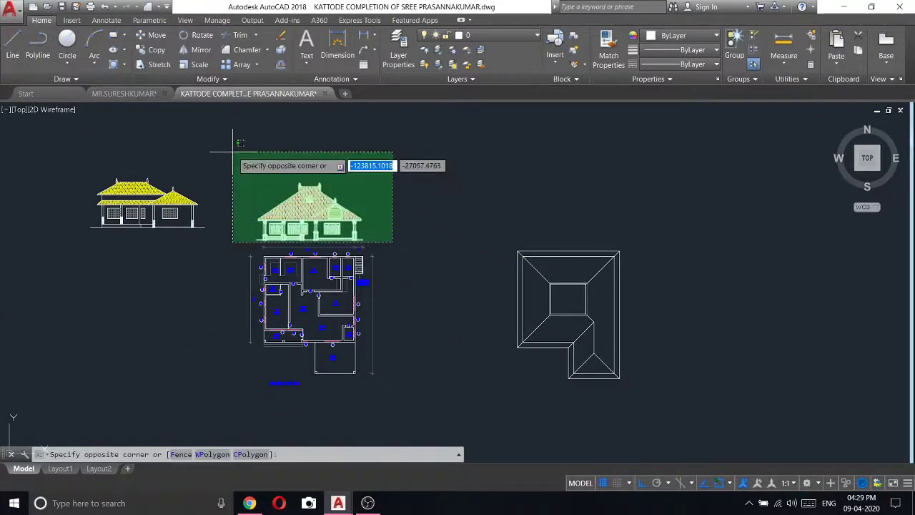
key("Escape")
left_click(12, 55)
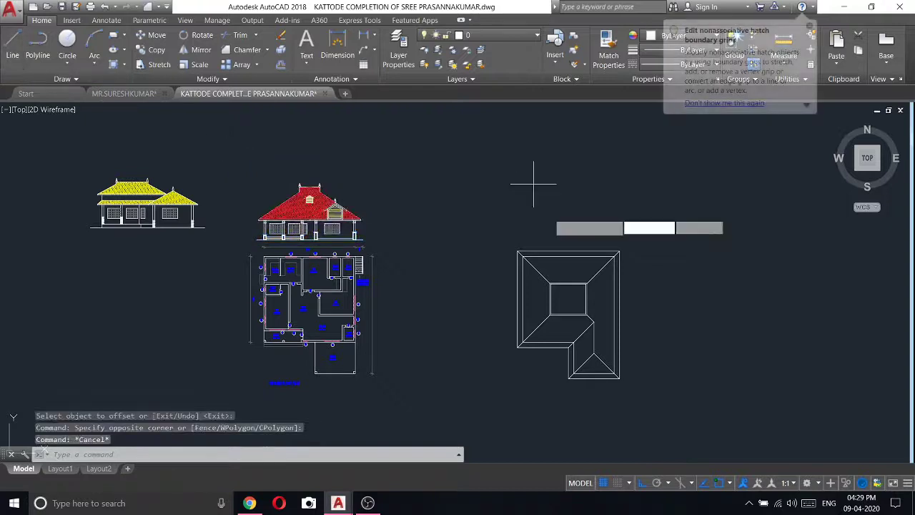
scroll(551, 273, "up", 5)
left_click(545, 288)
scroll(545, 288, "down", 5)
left_click(544, 143)
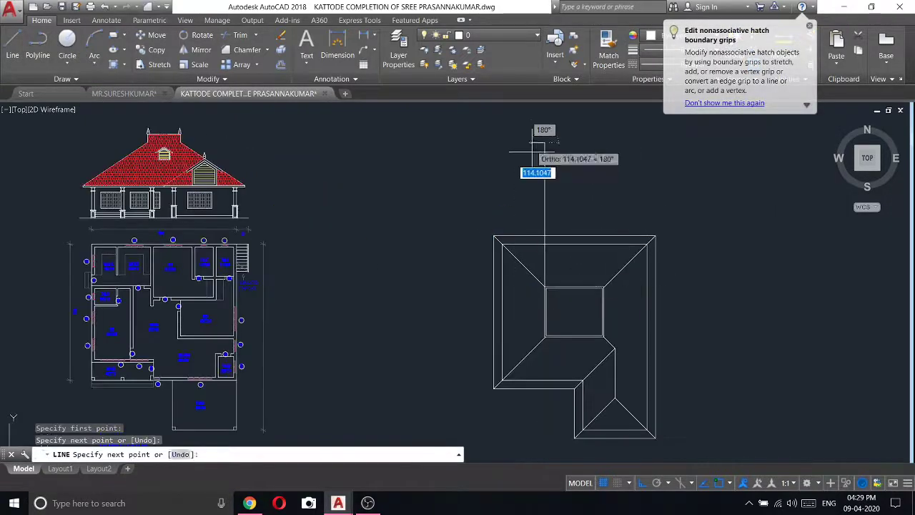
key("Escape")
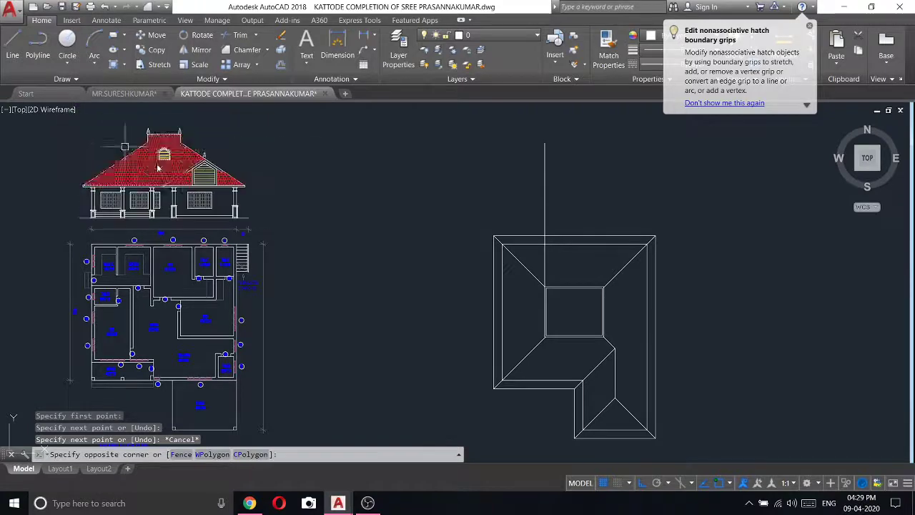
key("Escape")
- Copy the red-roof front elevation to a spot above the roof plan
middle_click_drag(272, 196, 512, 245)
left_click(500, 274)
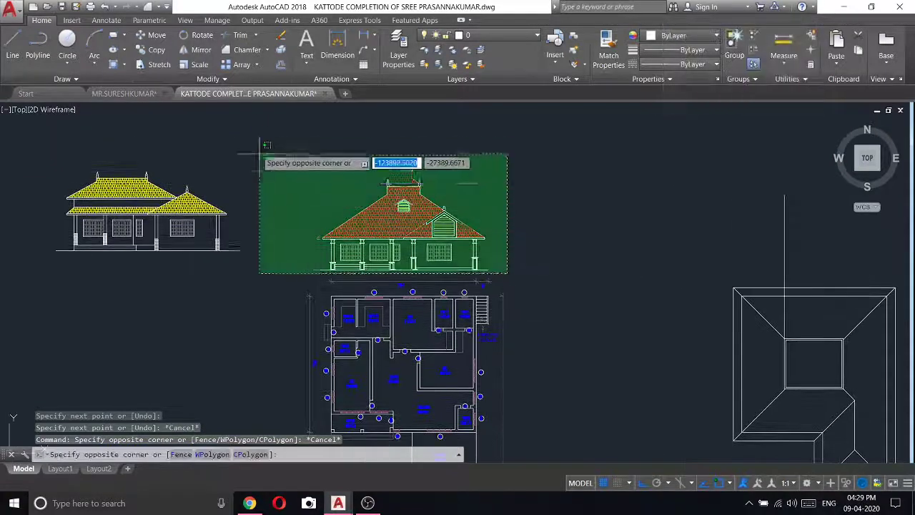
left_click(257, 139)
right_click(273, 149)
left_click(314, 239)
scroll(344, 279, "up", 5)
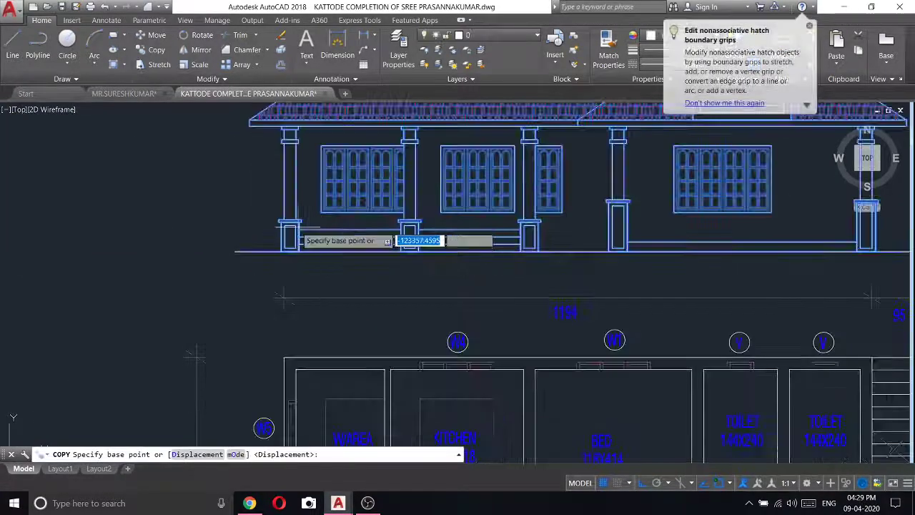
left_click(283, 214)
scroll(295, 203, "down", 2)
scroll(592, 214, "up", 3)
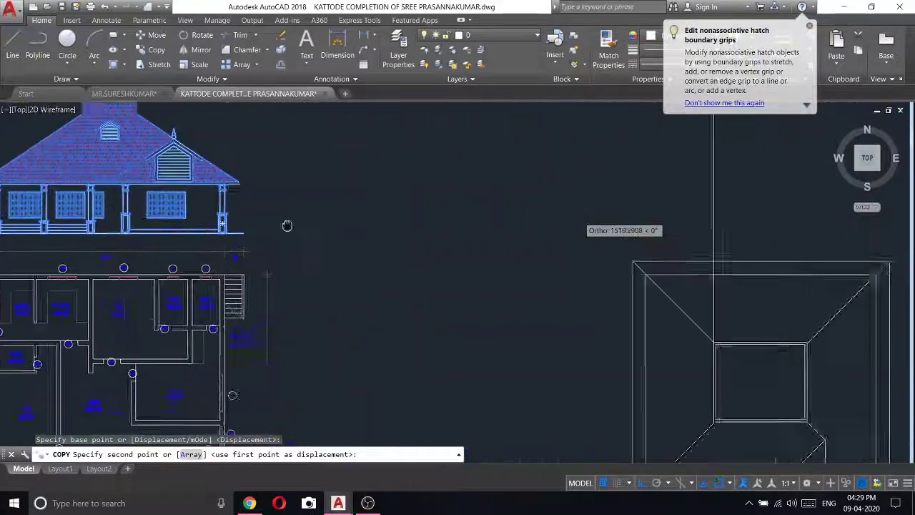
scroll(500, 214, "down", 3)
scroll(418, 211, "up", 3)
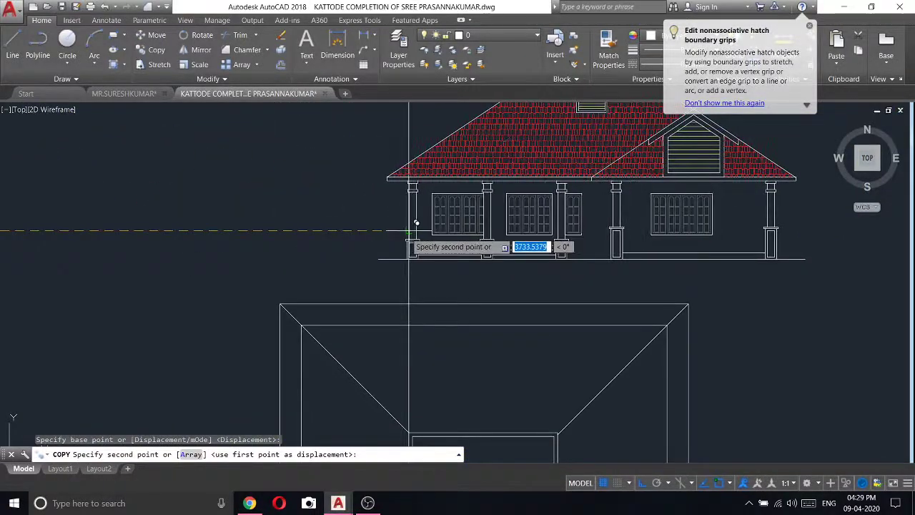
left_click(418, 222)
key("Escape")
scroll(411, 128, "down", 4)
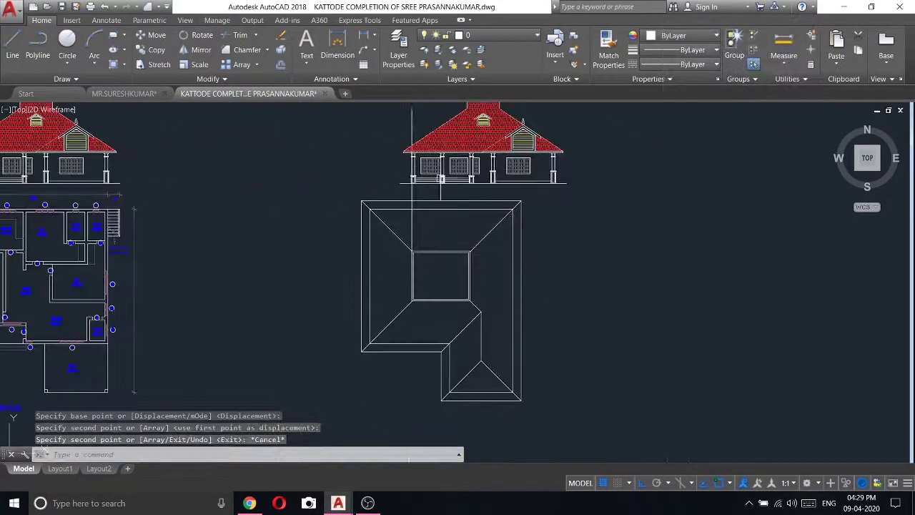
- Move the copied elevation so it aligns directly above the roof plan
type("l")
key("Return")
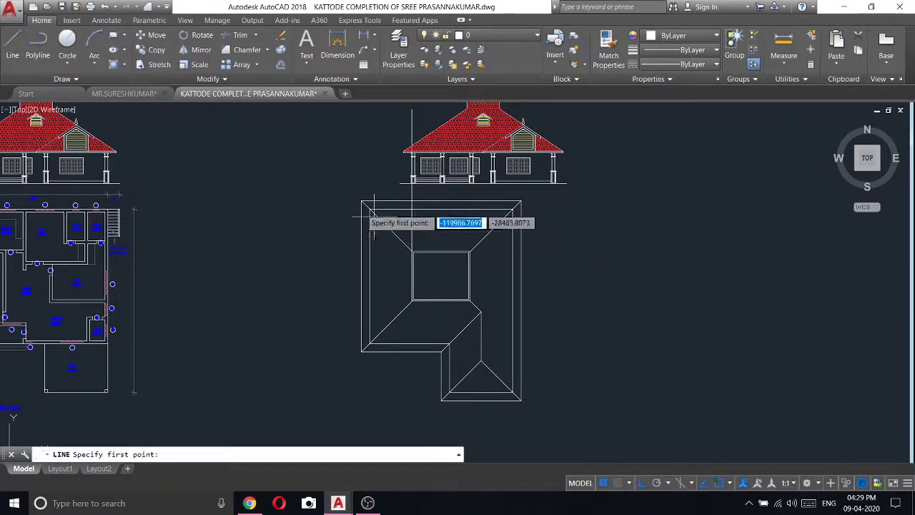
left_click(370, 208)
scroll(400, 200, "down", 5)
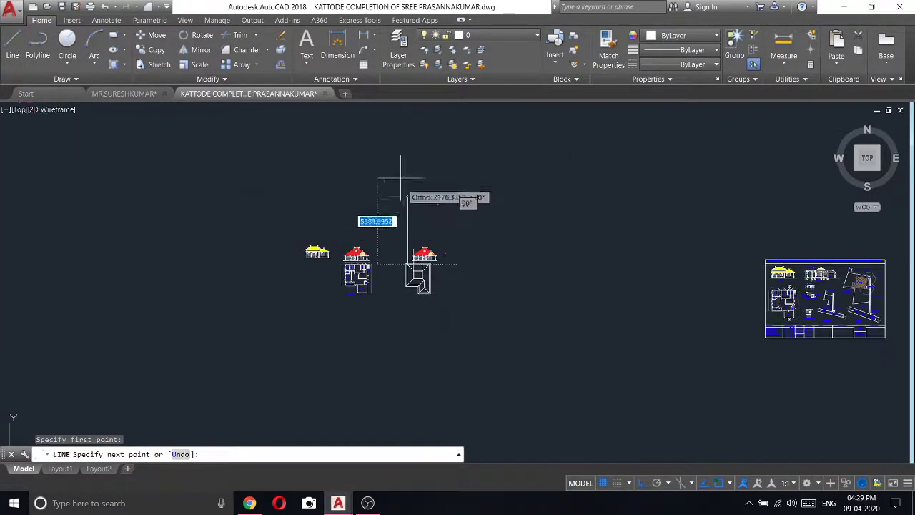
key("Escape")
scroll(427, 247, "up", 6)
scroll(476, 214, "down", 3)
left_click(554, 215)
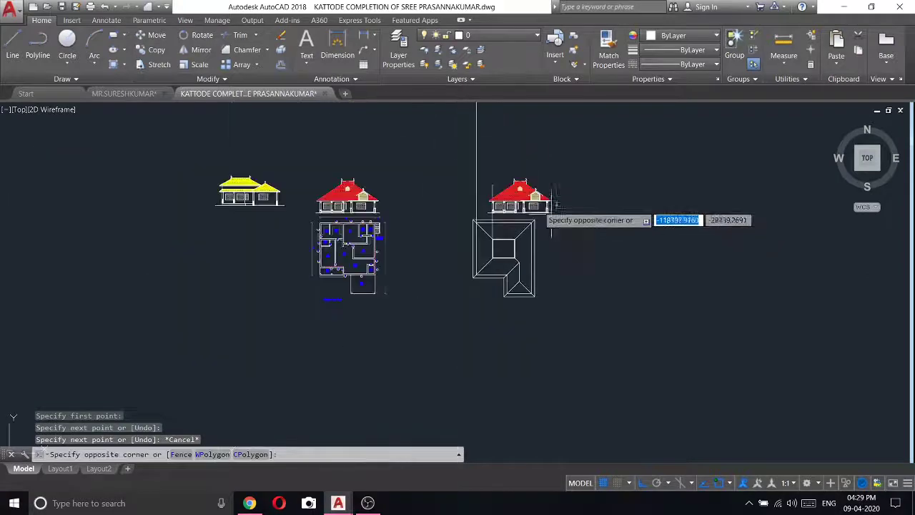
left_click(481, 156)
right_click(477, 158)
left_click(520, 239)
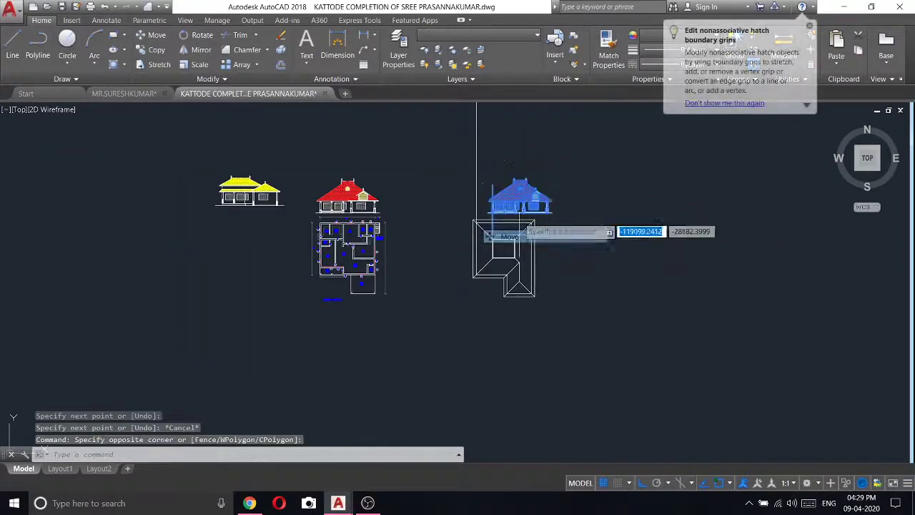
scroll(526, 229, "up", 5)
scroll(500, 225, "up", 2)
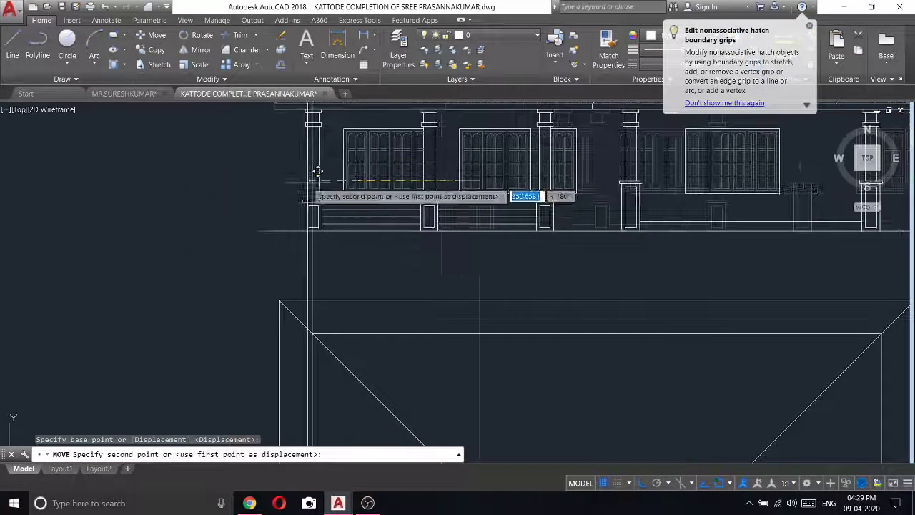
left_click(322, 175)
scroll(386, 189, "down", 3)
scroll(419, 198, "down", 2)
- Erase the vertical alignment line
left_click_drag(419, 198, 354, 200)
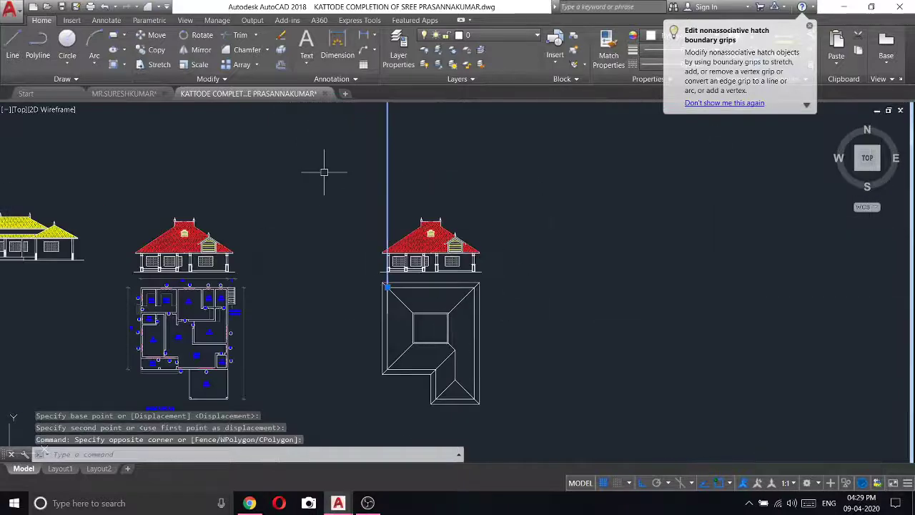
right_click(318, 175)
left_click(334, 237)
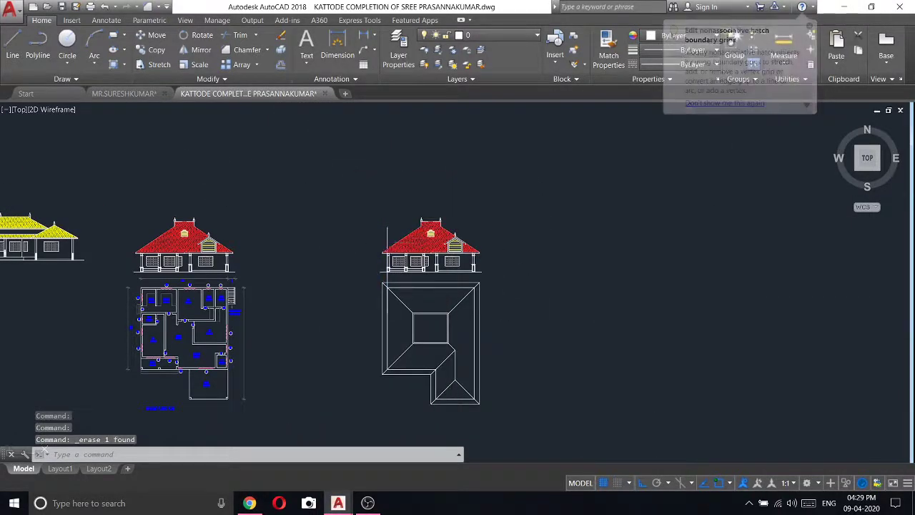
- Draw a horizontal line across the elevation's roof slopes
scroll(429, 243, "up", 2)
type("l")
key("Return")
scroll(406, 353, "up", 3)
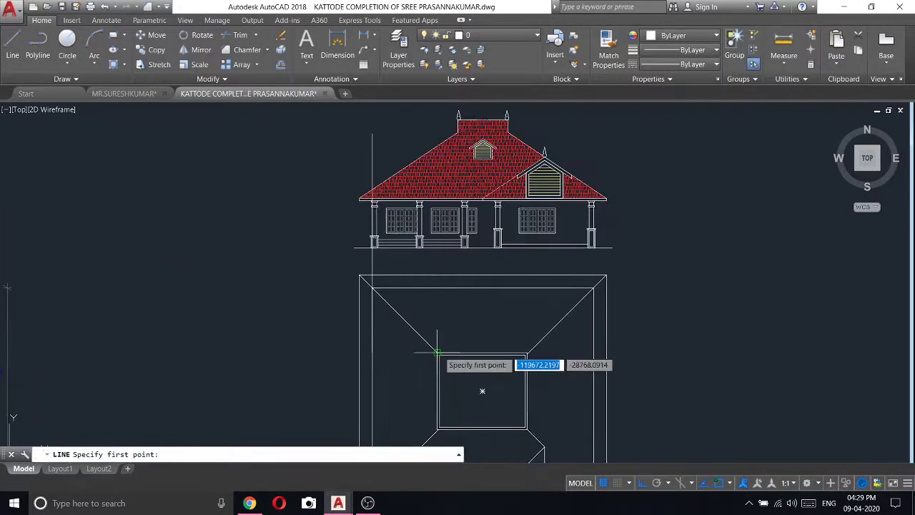
left_click(437, 353)
key("Escape")
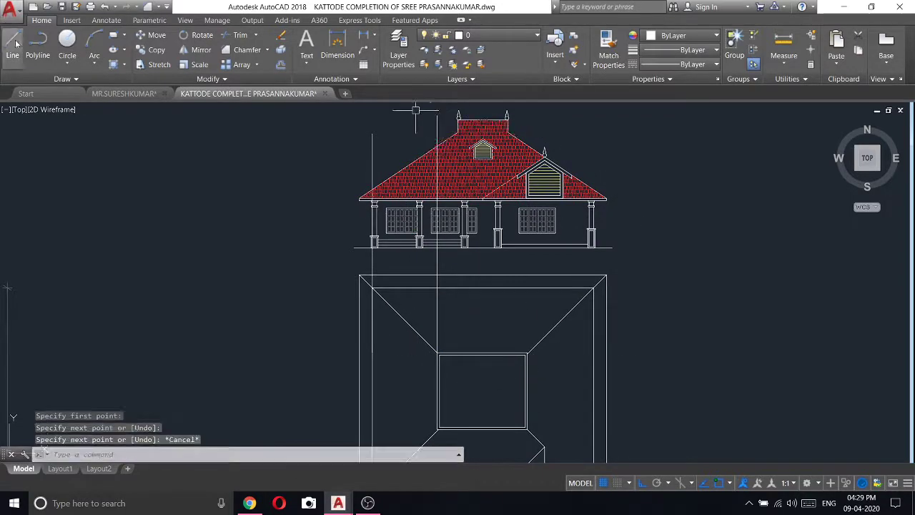
key("Return")
scroll(429, 215, "down", 1)
scroll(493, 300, "up", 3)
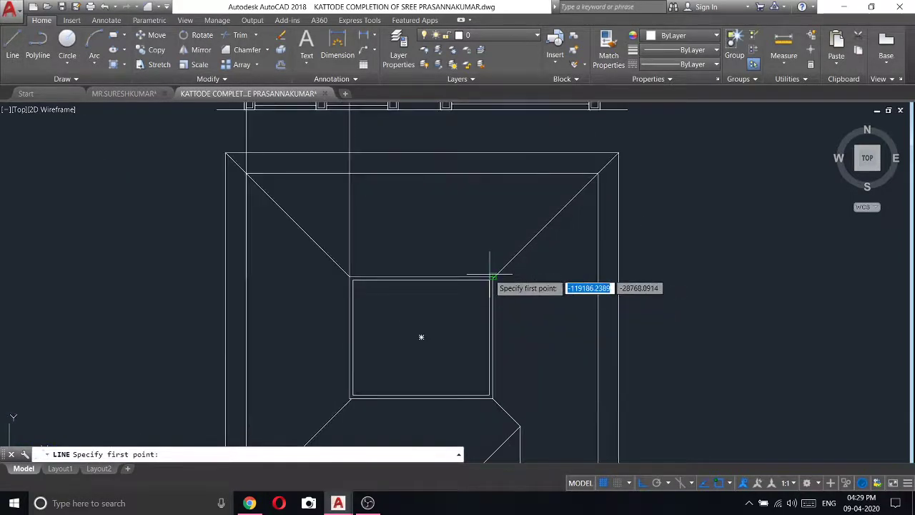
left_click(493, 278)
scroll(472, 236, "down", 1)
scroll(492, 171, "down", 1)
middle_click_drag(492, 177, 491, 310)
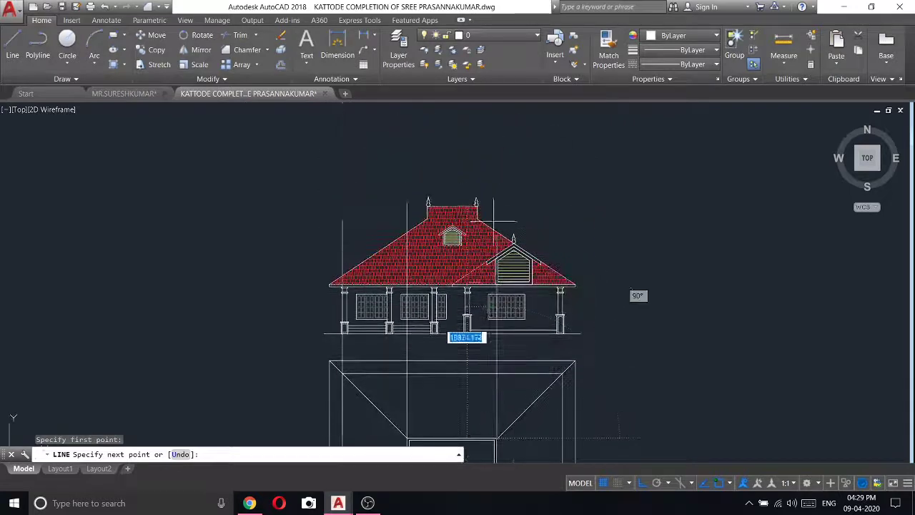
key("Escape")
left_click(13, 56)
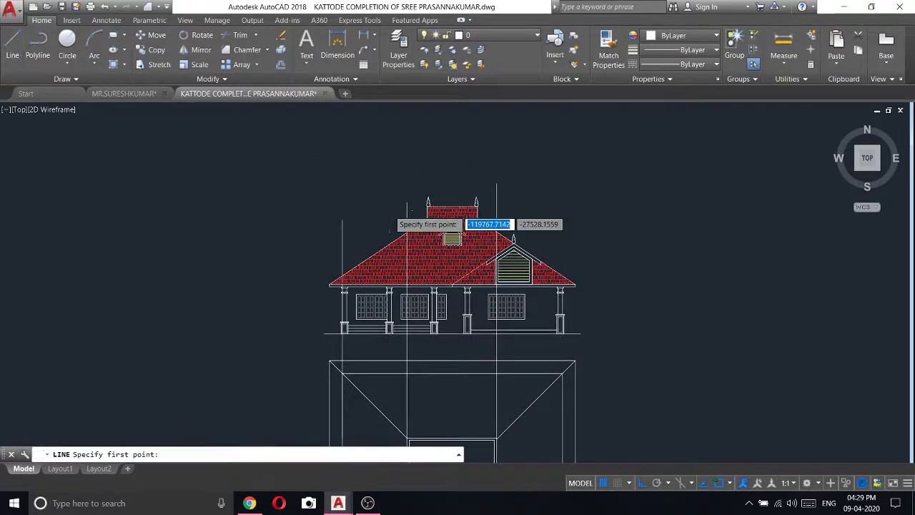
scroll(394, 215, "up", 4)
left_click(426, 256)
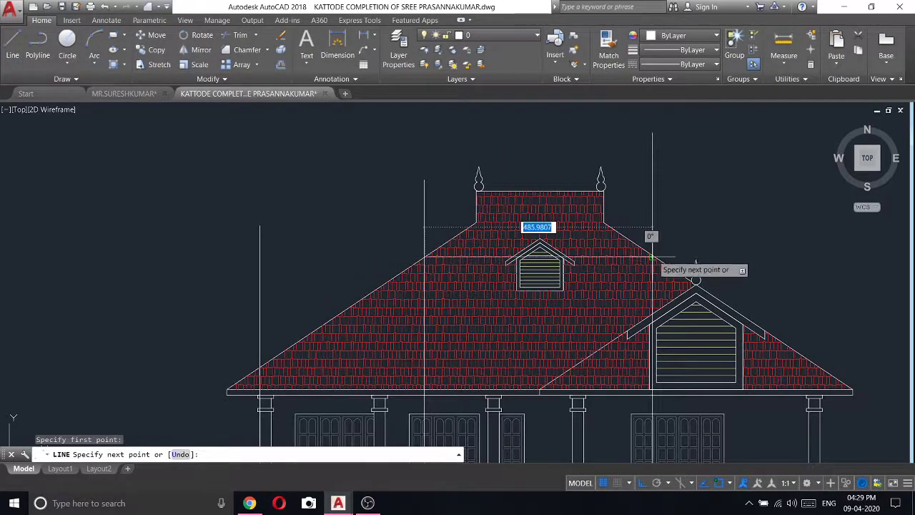
scroll(654, 256, "up", 5)
scroll(690, 256, "down", 2)
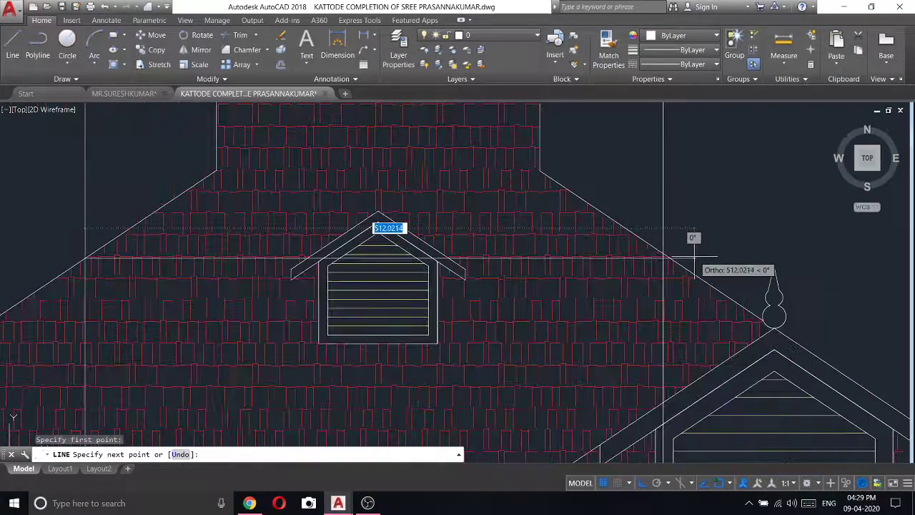
key("Escape")
scroll(724, 246, "down", 5)
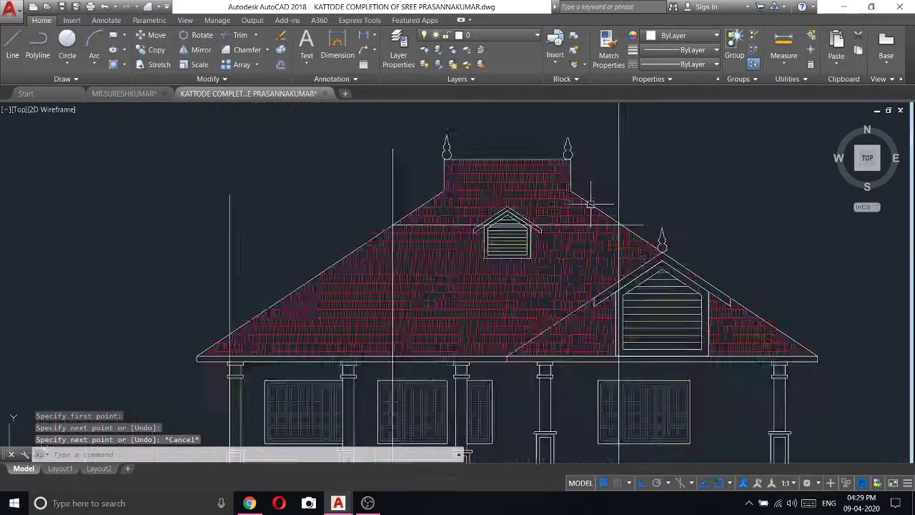
scroll(593, 205, "down", 2)
- Trim away the main roof's tile hatch
left_click(237, 35)
key("Return")
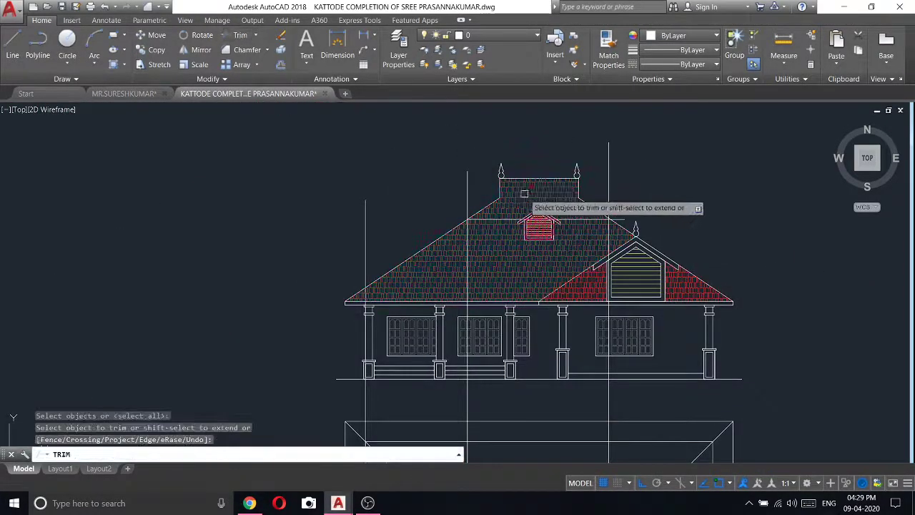
left_click(530, 193)
key("Escape")
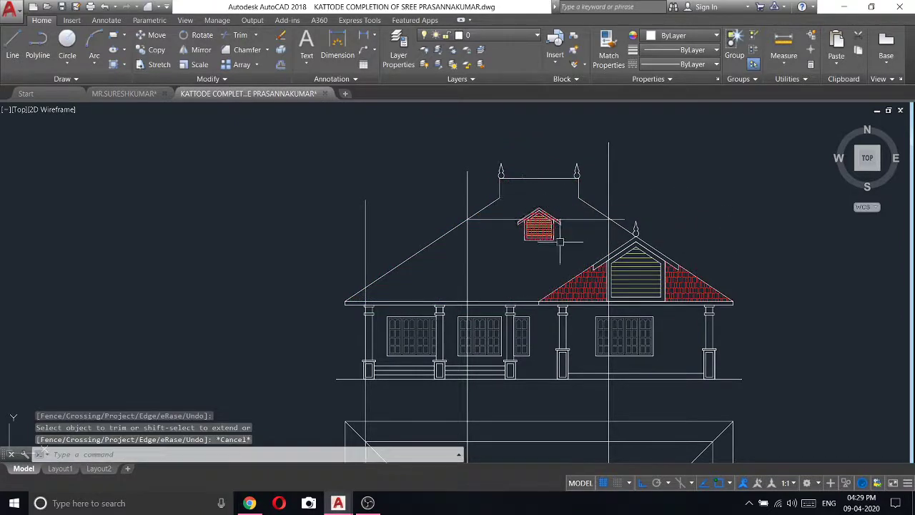
- Move the dormer's tile hatch aside to the left of the roof
scroll(560, 242, "up", 4)
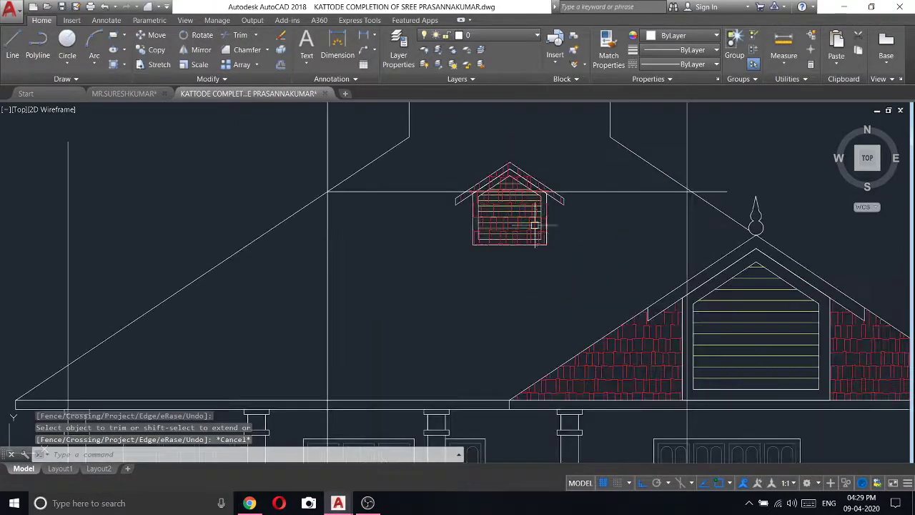
left_click(512, 168)
right_click(548, 164)
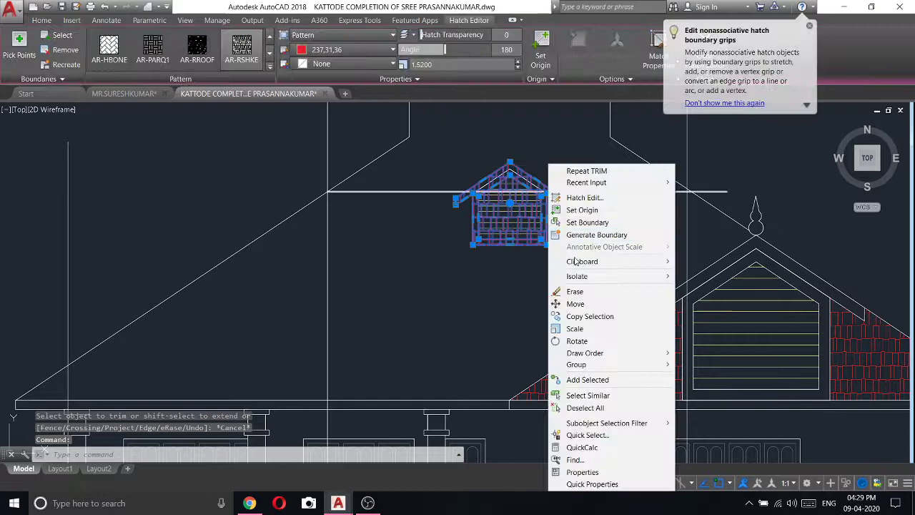
left_click(584, 304)
left_click(506, 210)
left_click(138, 211)
key("Escape")
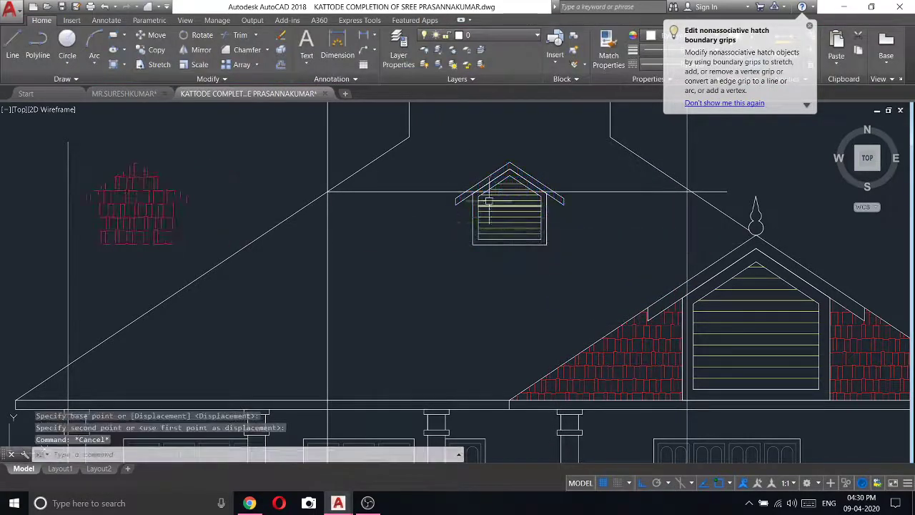
- Move the dormer lower down on the roof
left_click(593, 261)
right_click(523, 144)
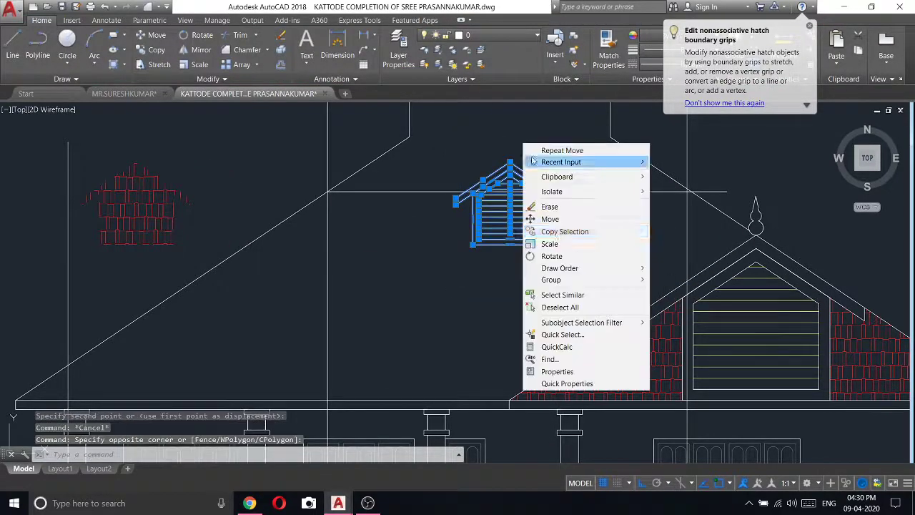
left_click(549, 218)
left_click(586, 210)
left_click(586, 286)
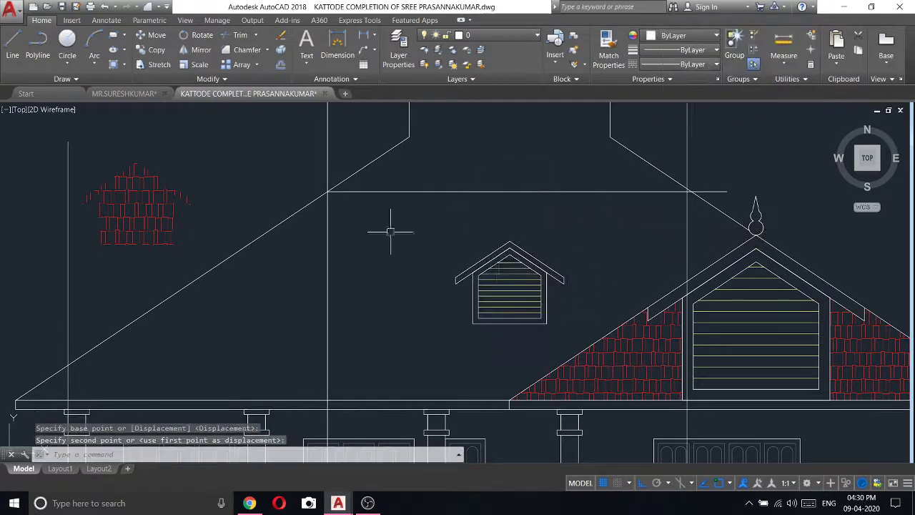
scroll(388, 231, "down", 3)
- Trim the roof diagonals above the horizontal line
type("tr")
key("Return")
key("Return")
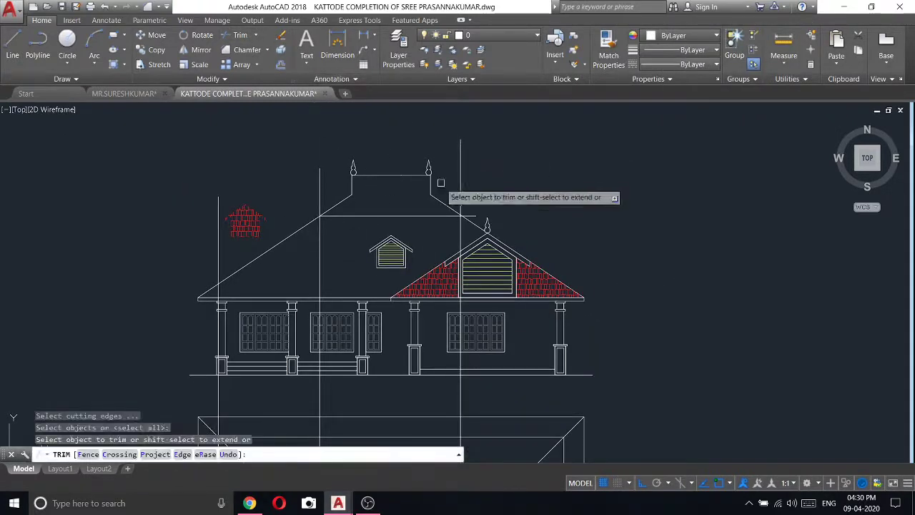
left_click_drag(449, 202, 343, 140)
key("Escape")
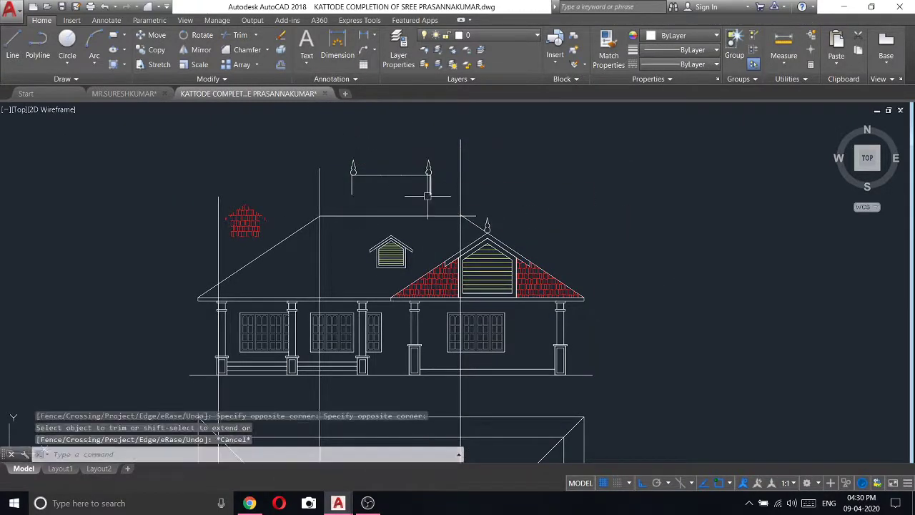
- Erase the top gable box and its finials
left_click(327, 132)
right_click(337, 127)
left_click(370, 202)
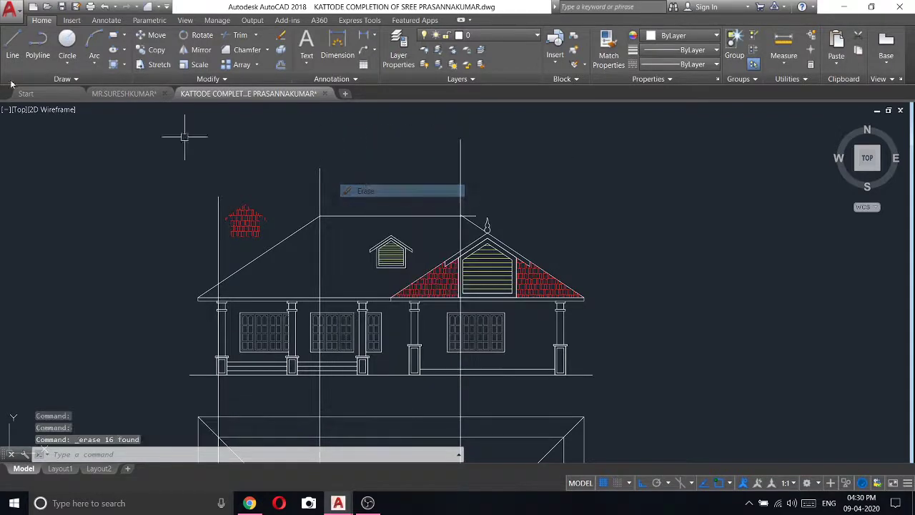
left_click(14, 48)
- Draw a capped outline from the flat roof's left corner: 20 left, 60 up, then down on the right
left_click(319, 215)
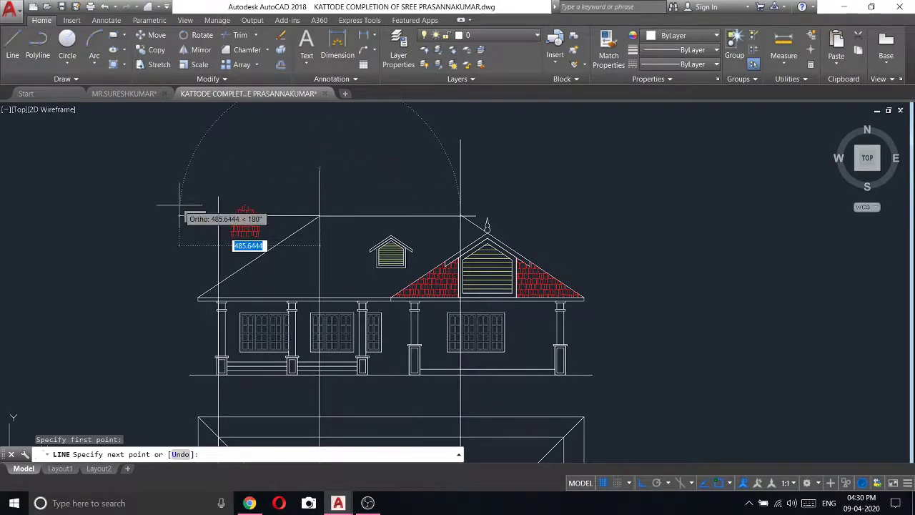
key("Return")
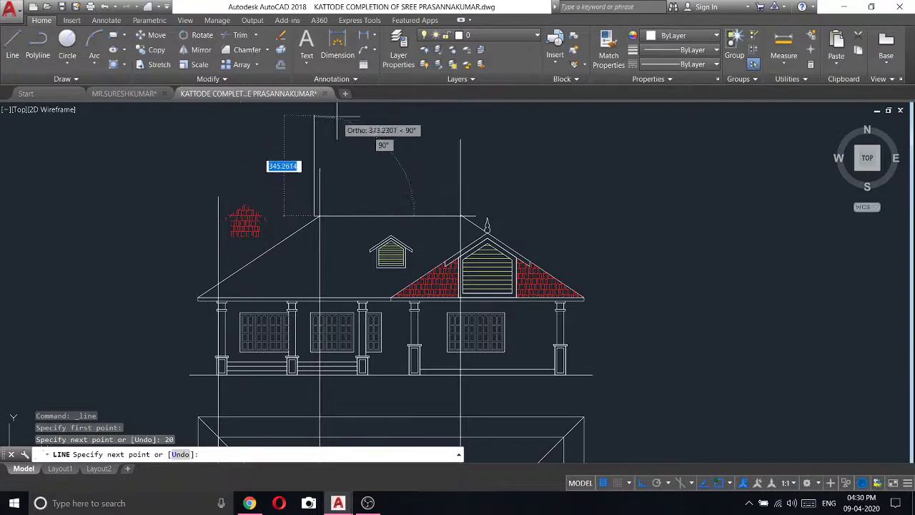
key("Return")
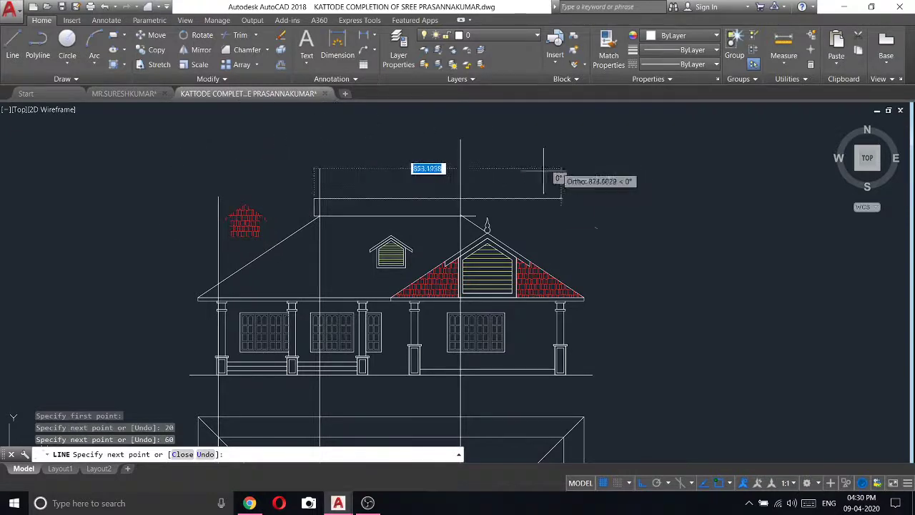
scroll(472, 198, "up", 5)
type("20")
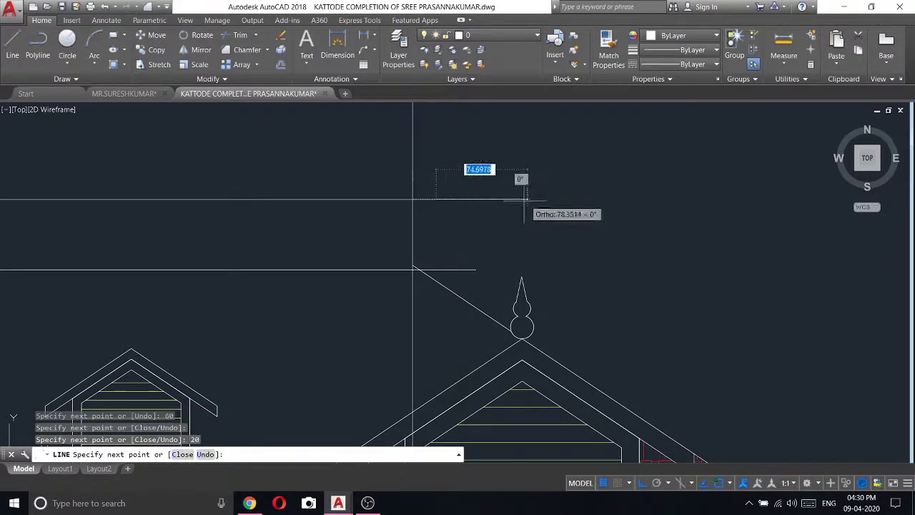
left_click(436, 311)
right_click(488, 199)
left_click(509, 206)
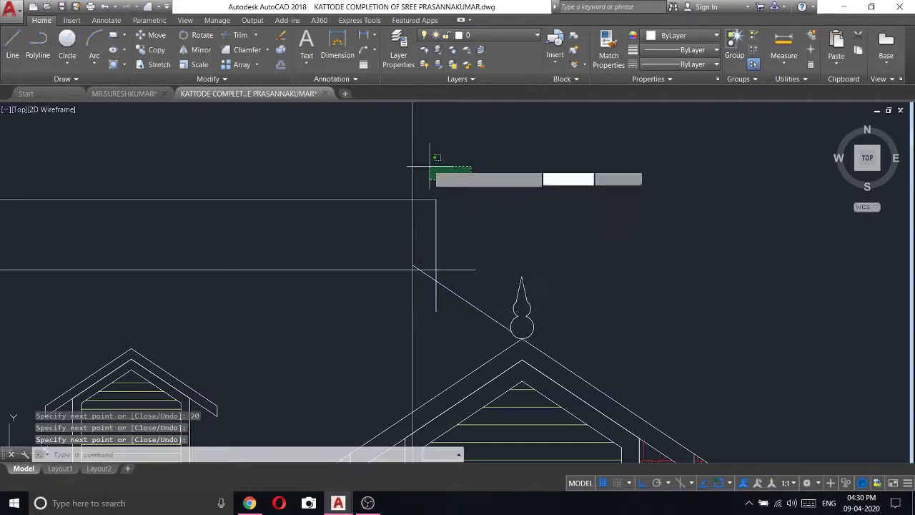
scroll(437, 157, "down", 4)
- Erase the two vertical guide lines
left_click(437, 157)
left_click(255, 143)
right_click(266, 147)
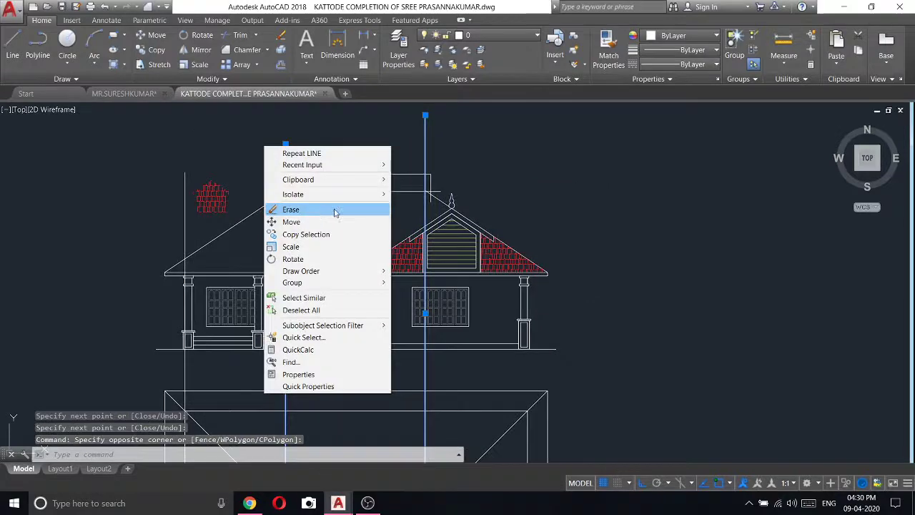
left_click(334, 210)
- Trim the roof-peak lines: the horizontal past the vertical and the diagonal's stub above it
scroll(457, 180, "up", 4)
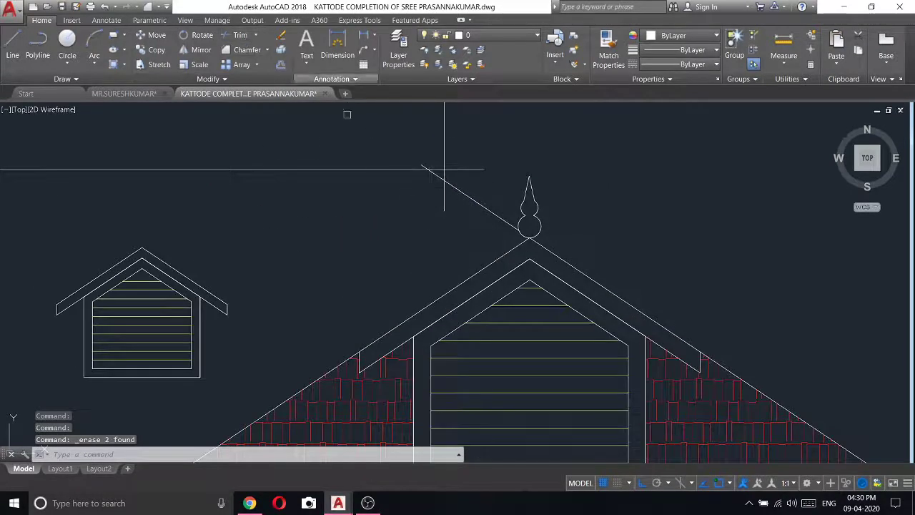
type("tr")
key("Return")
key("Return")
left_click(429, 169)
left_click(445, 168)
scroll(445, 168, "up", 5)
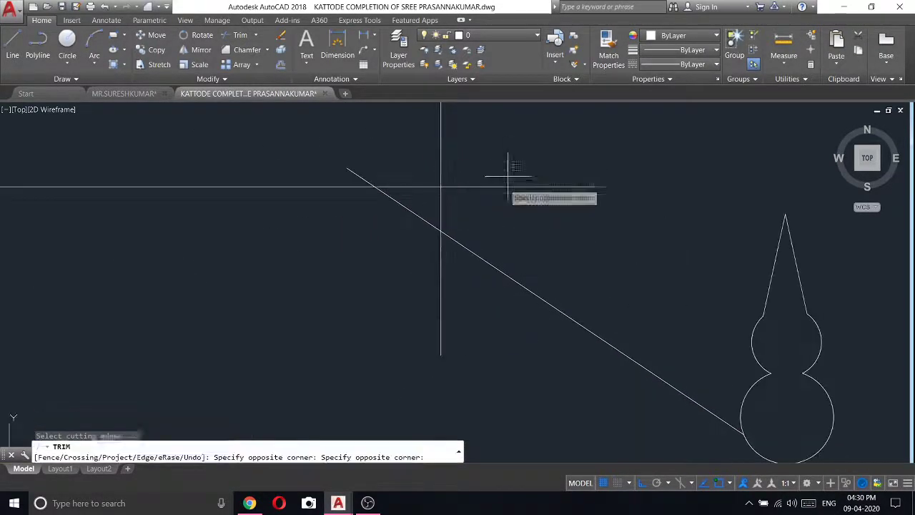
left_click(508, 175)
left_click(360, 176)
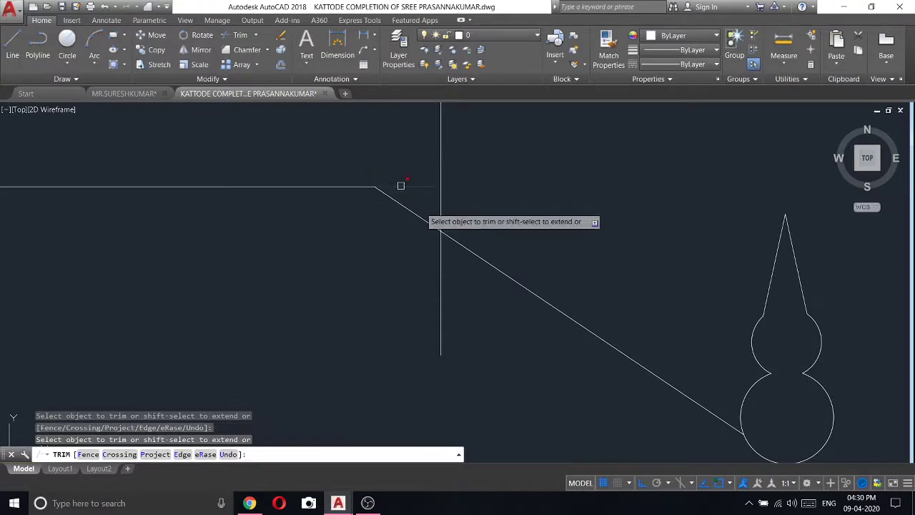
scroll(517, 219, "down", 3)
right_click(521, 191)
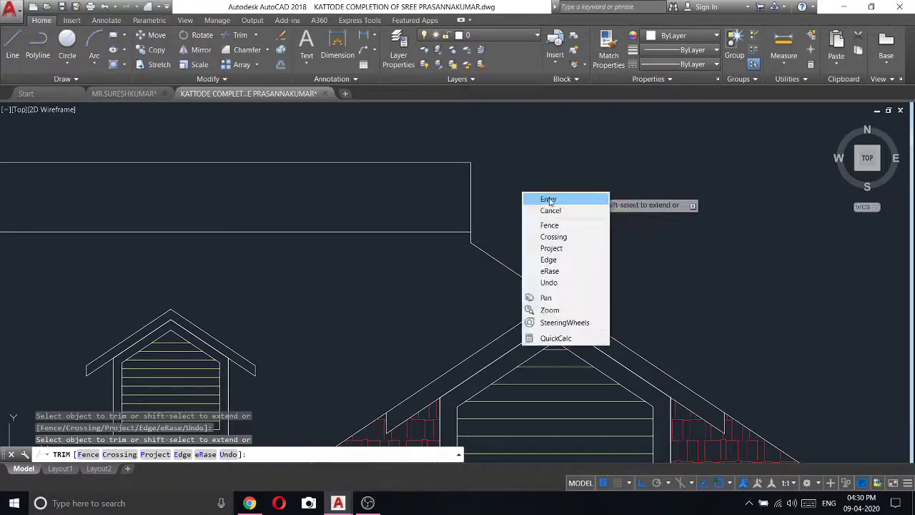
left_click(535, 199)
- Draw a line 20 right from the rectangle's lower-right corner, then up level with its top
scroll(551, 210, "down", 3)
scroll(422, 203, "up", 4)
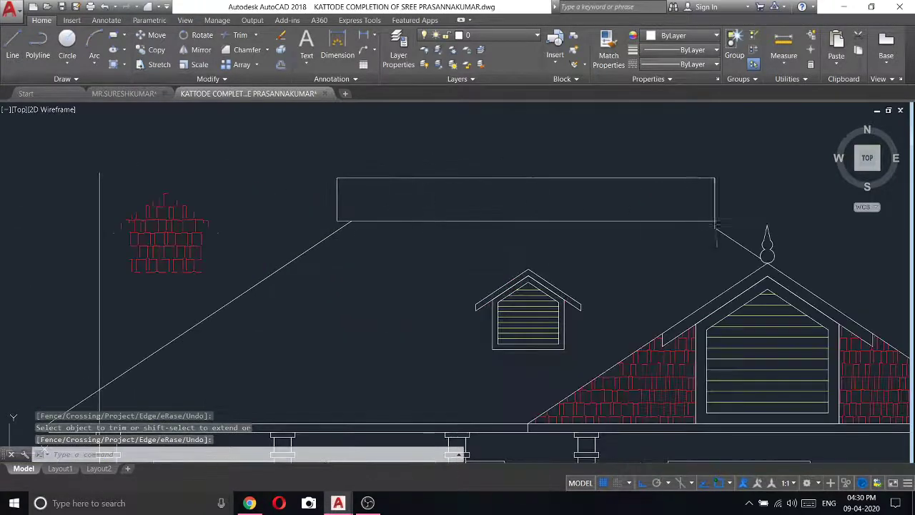
middle_click_drag(722, 227, 555, 221)
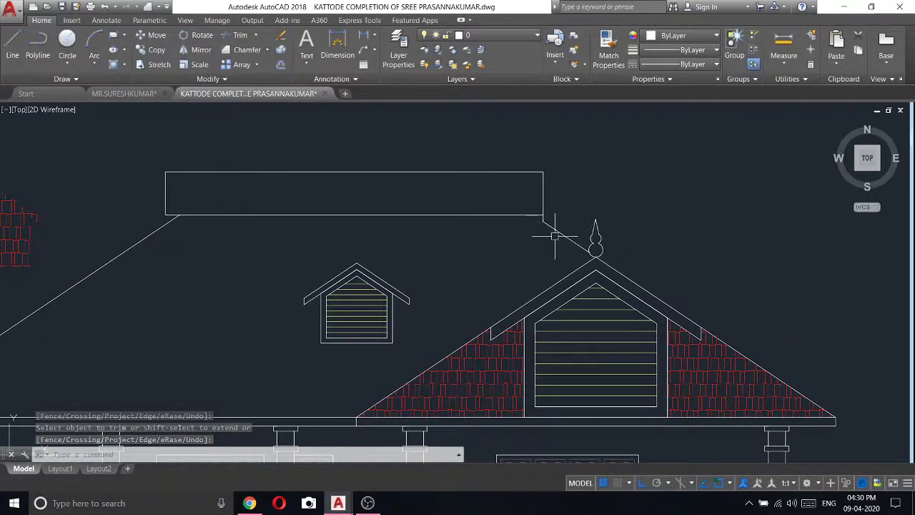
left_click(12, 43)
scroll(572, 200, "up", 2)
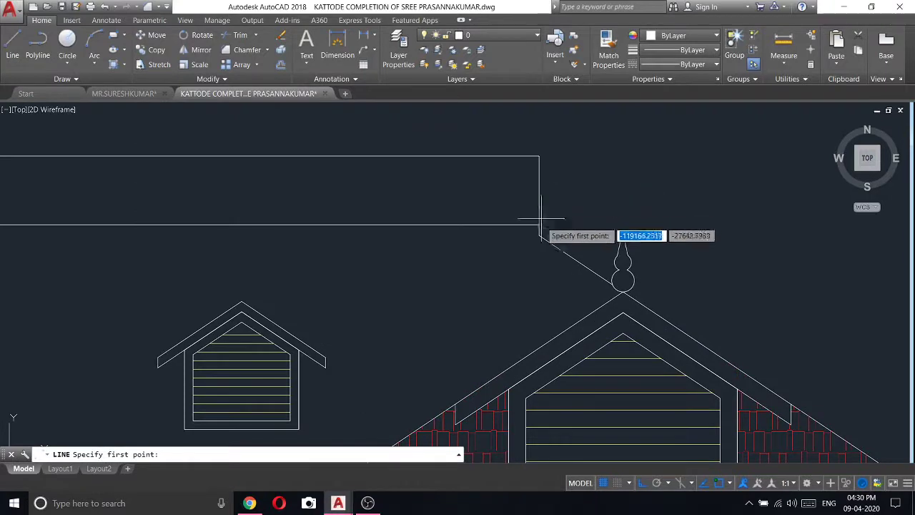
left_click(539, 223)
type("20")
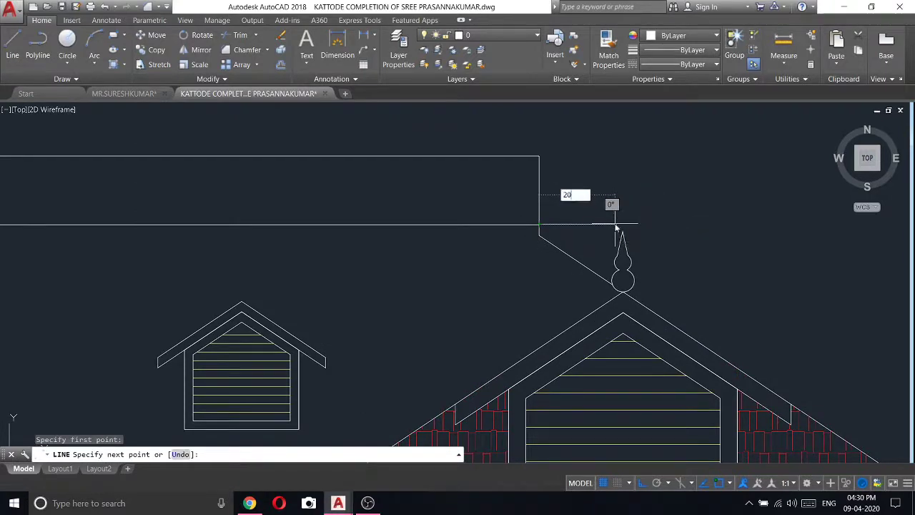
key("Return")
scroll(527, 166, "up", 2)
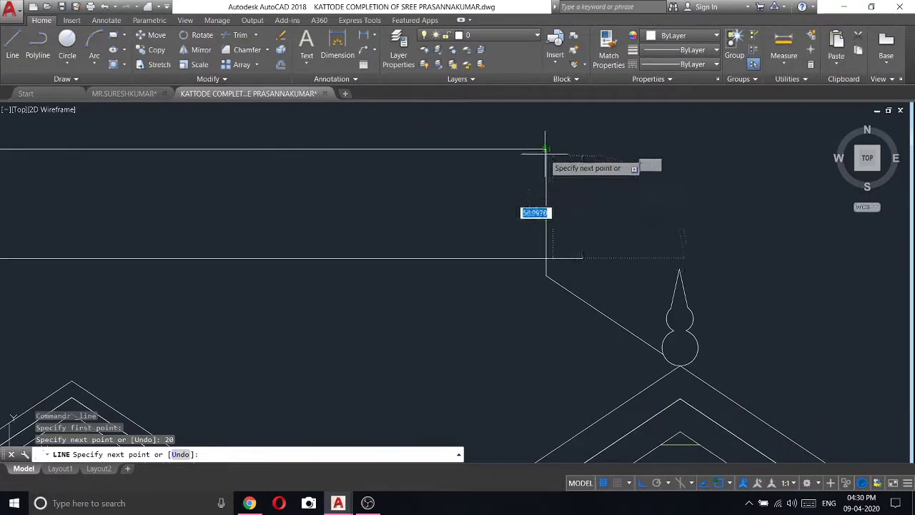
left_click(583, 150)
right_click(475, 139)
left_click(501, 149)
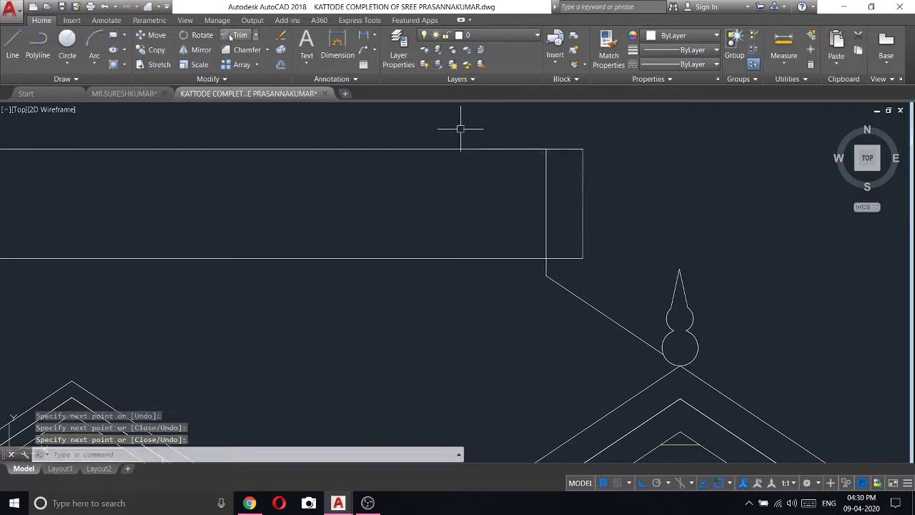
- Trim away the rectangle's old right edge and delete the leftover stub
left_click(240, 35)
key("Return")
left_click_drag(561, 221, 502, 190)
right_click(527, 217)
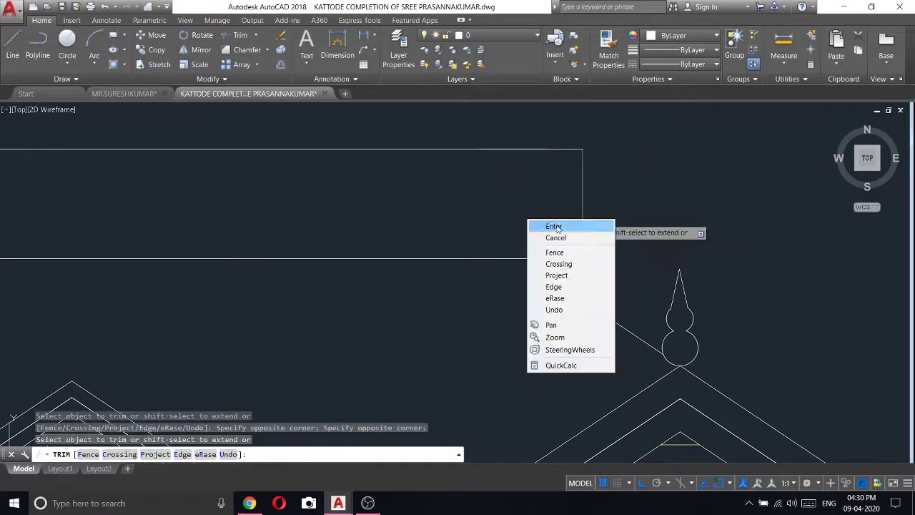
left_click(544, 226)
left_click(546, 266)
right_click(546, 267)
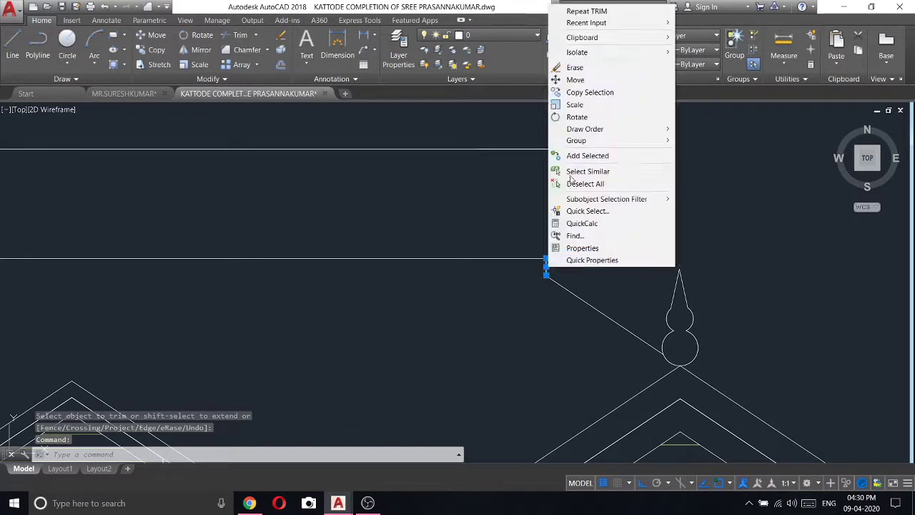
left_click(571, 68)
- Run EXTEND with all objects as boundary edges, then end it
left_click(259, 79)
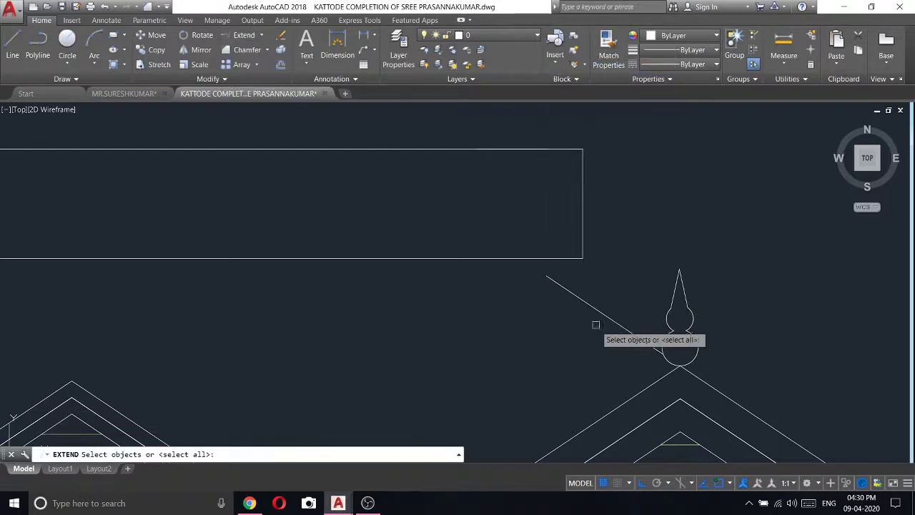
key("Return")
right_click(622, 194)
scroll(635, 225, "down", 5)
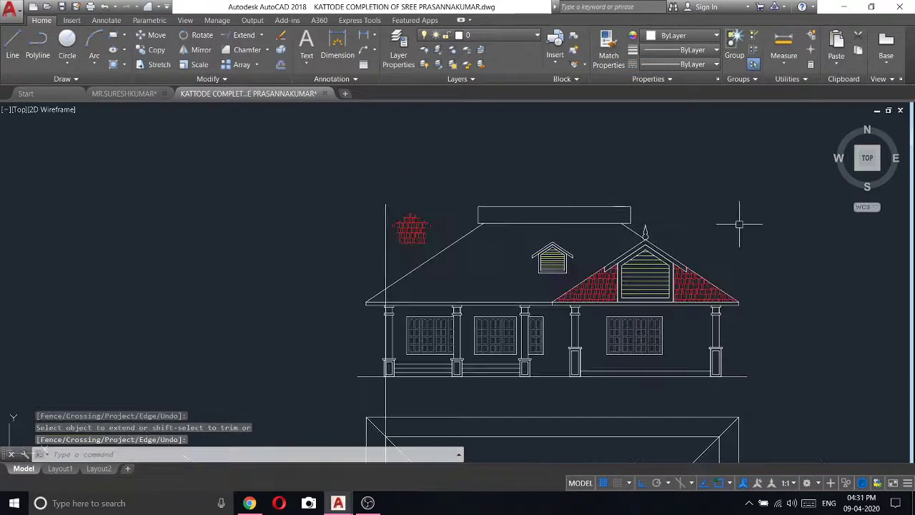
- From the top-left corner draw 7 left, 7 up, across 7 past the right end, down to the top-right corner
middle_click_drag(739, 225, 623, 219)
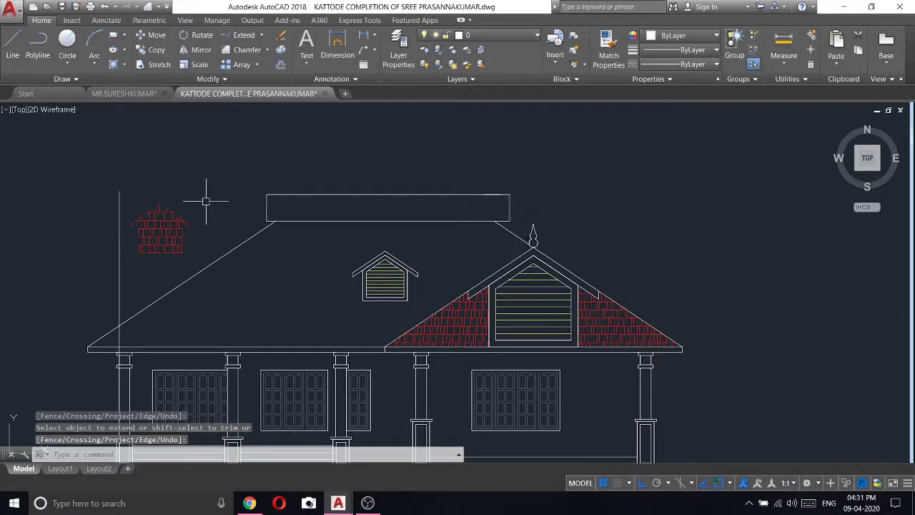
left_click(12, 46)
left_click(266, 194)
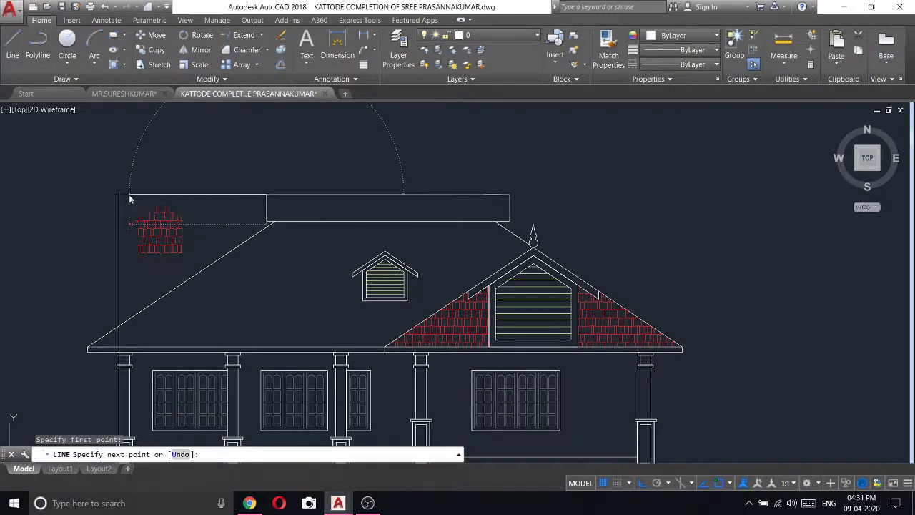
type("7")
key("Return")
type("7")
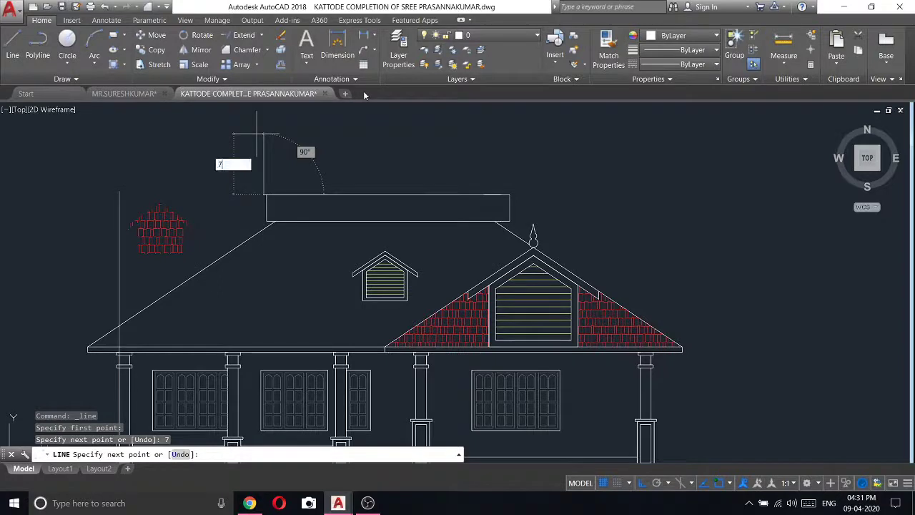
key("Return")
scroll(553, 192, "up", 2)
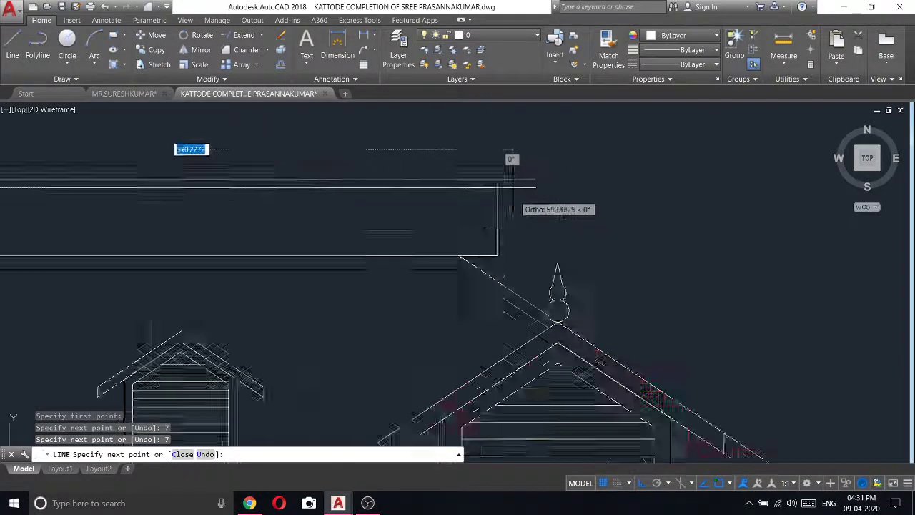
scroll(500, 183, "up", 1)
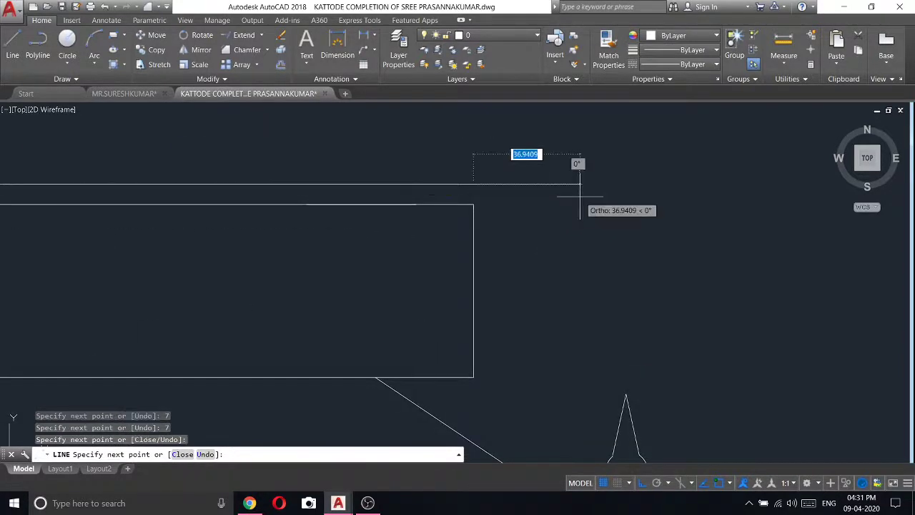
type("7")
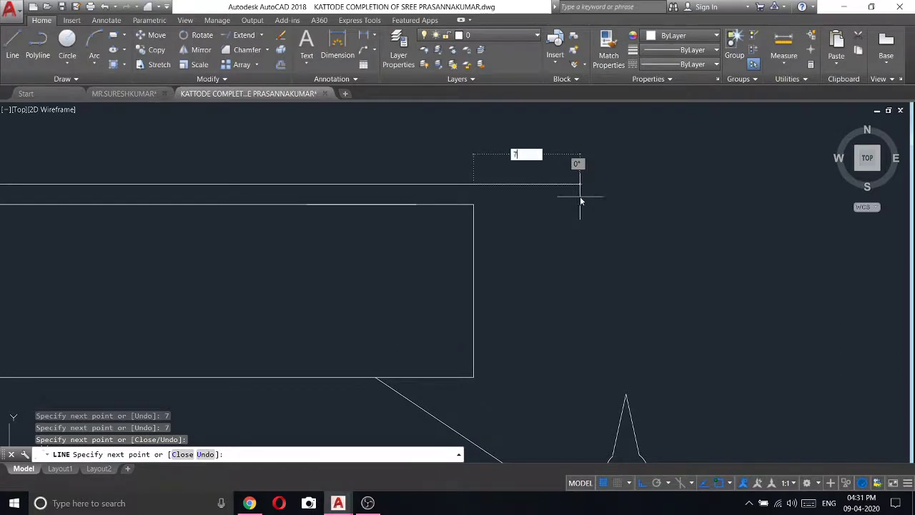
key("Return")
scroll(487, 191, "up", 3)
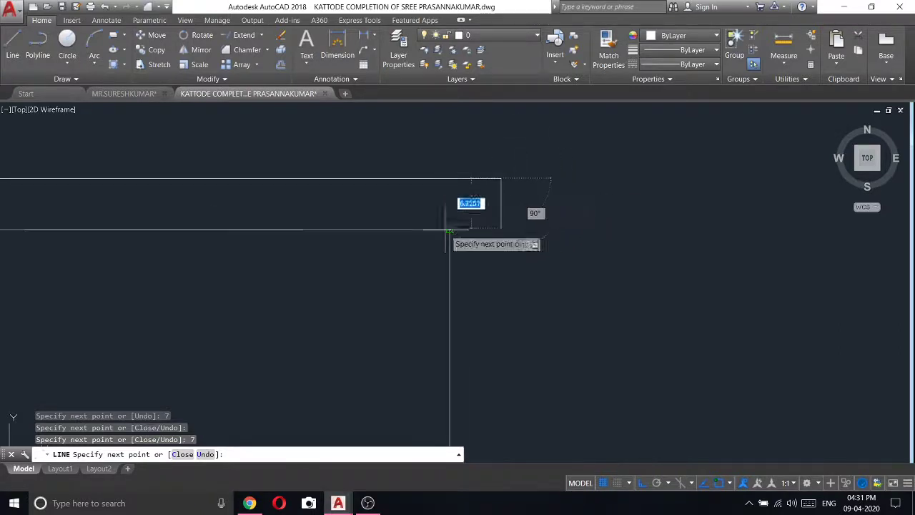
left_click(501, 230)
right_click(430, 230)
left_click(472, 235)
scroll(531, 258, "down", 4)
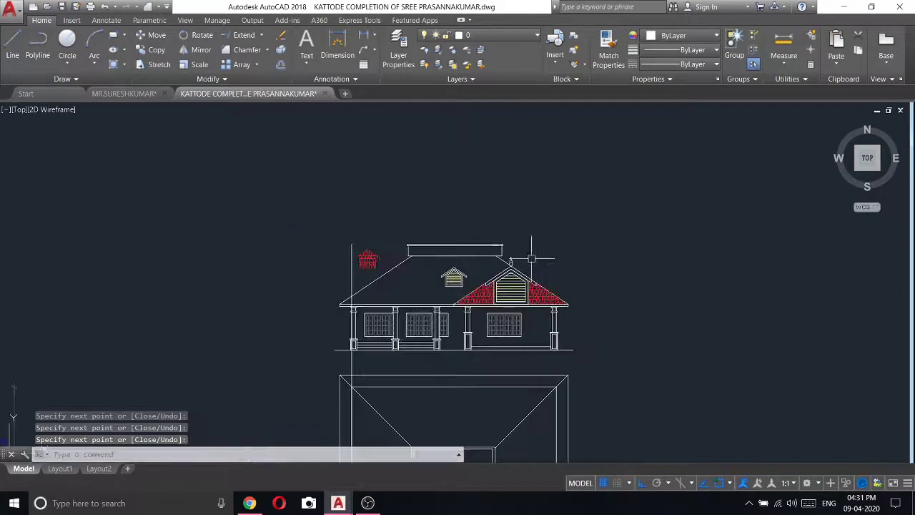
scroll(503, 259, "up", 3)
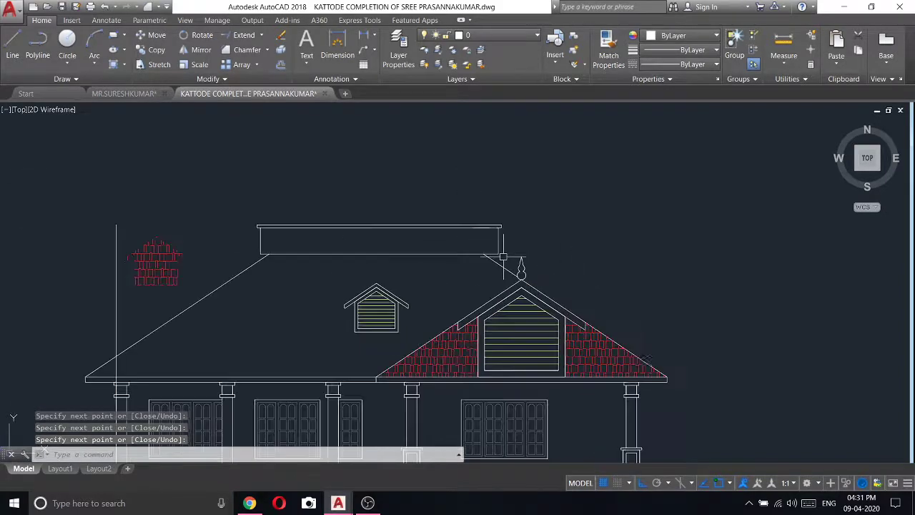
scroll(503, 259, "up", 2)
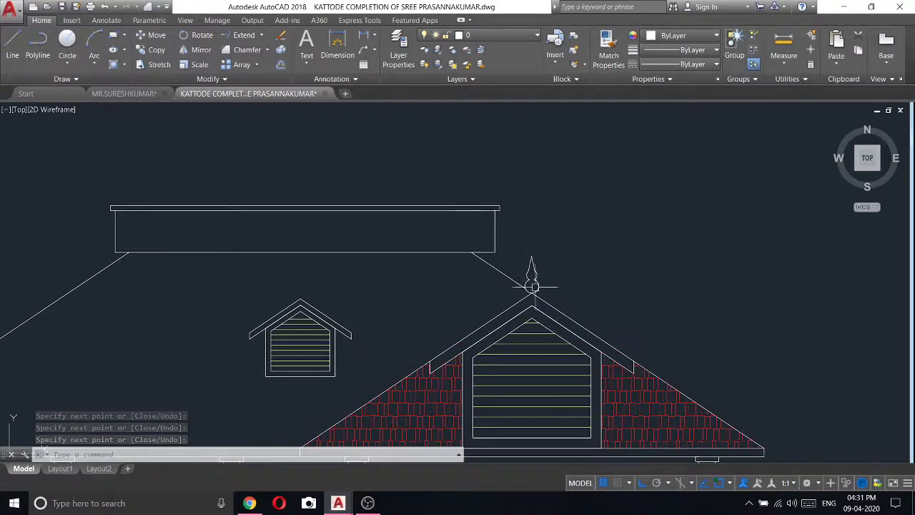
scroll(509, 276, "up", 2)
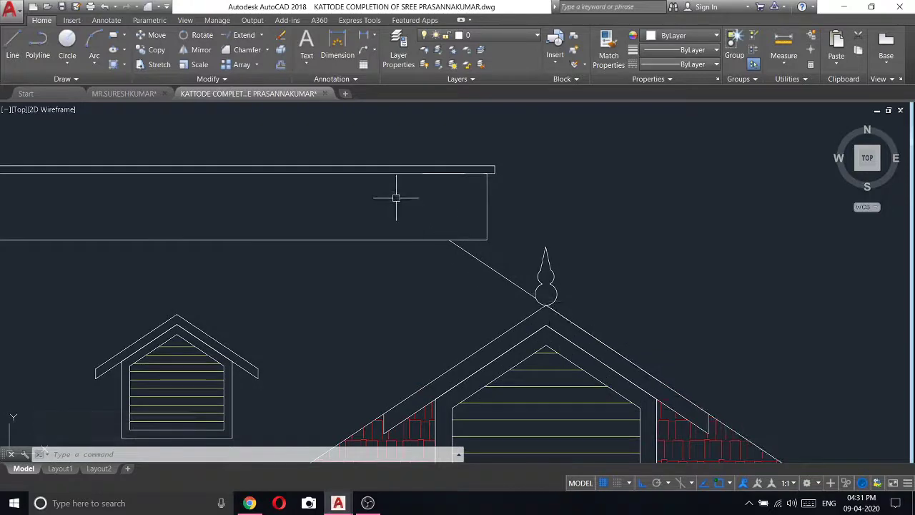
scroll(565, 273, "down", 7)
scroll(498, 242, "up", 6)
scroll(486, 238, "down", 4)
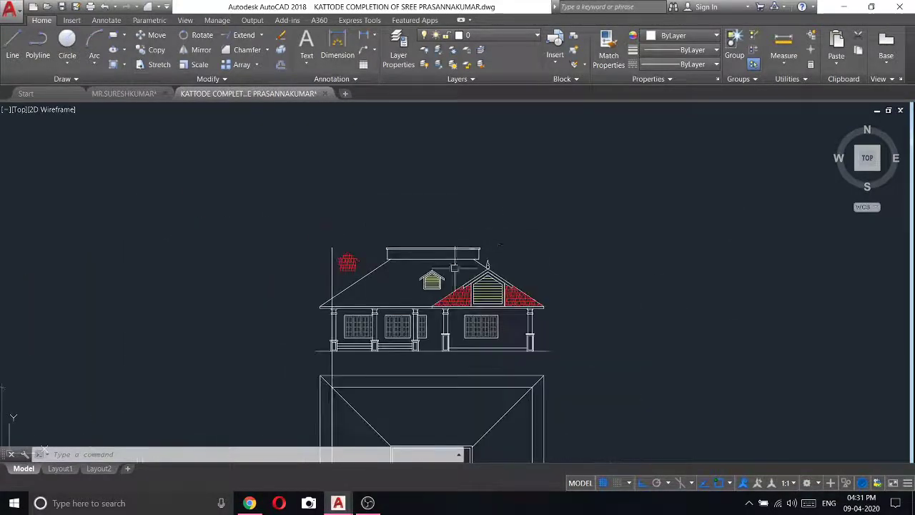
scroll(524, 257, "down", 8)
scroll(422, 264, "up", 8)
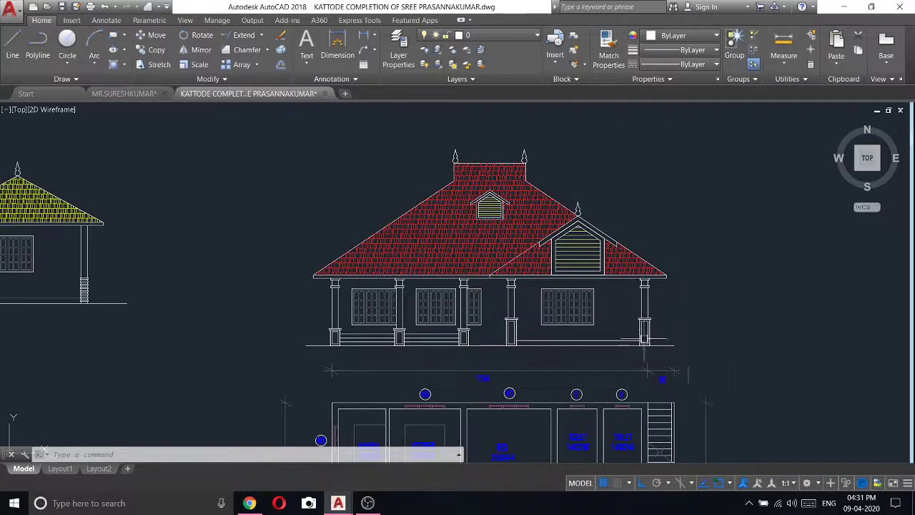
scroll(644, 341, "down", 3)
scroll(656, 326, "up", 3)
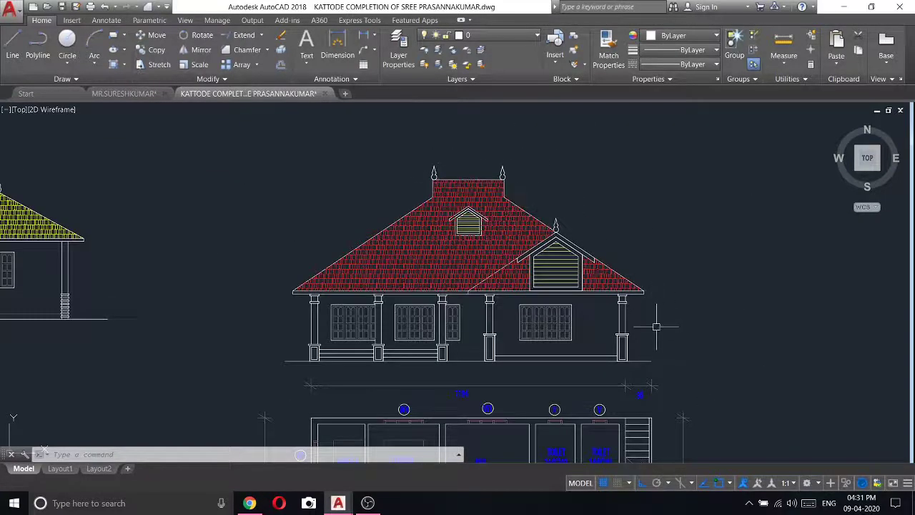
left_click(680, 358)
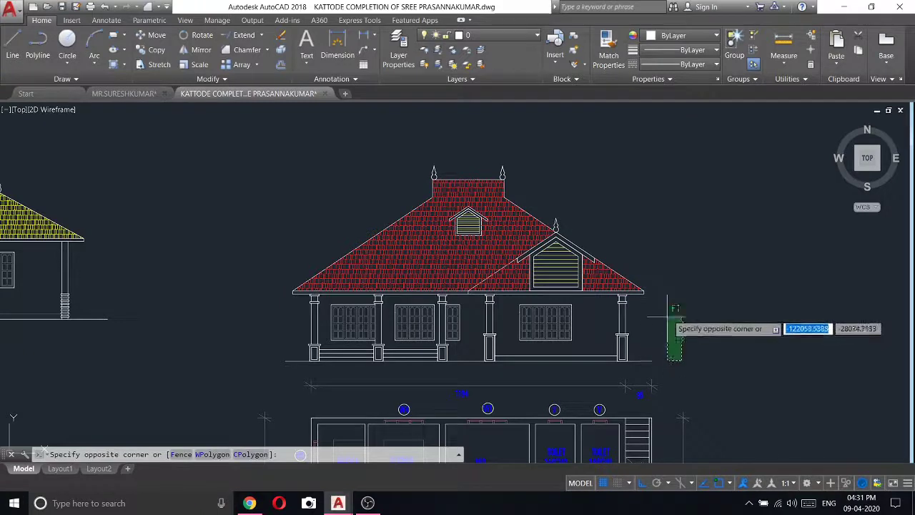
scroll(561, 327, "down", 2)
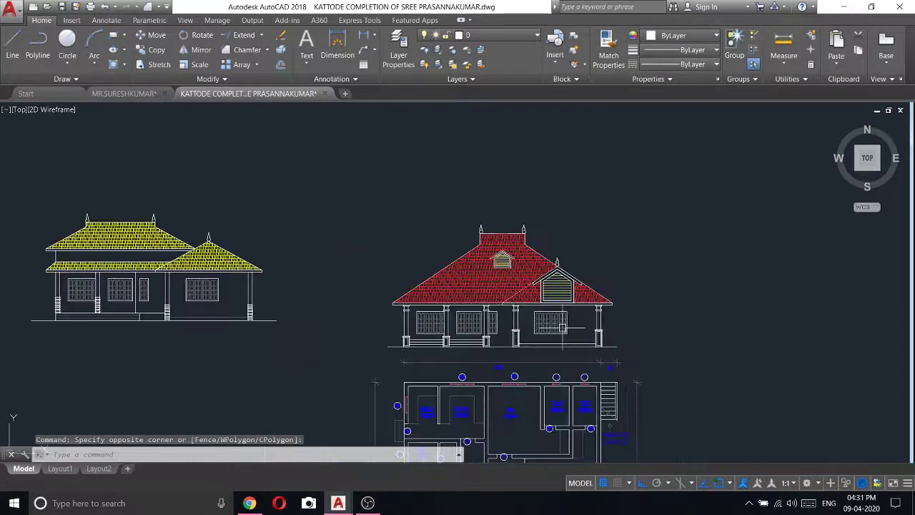